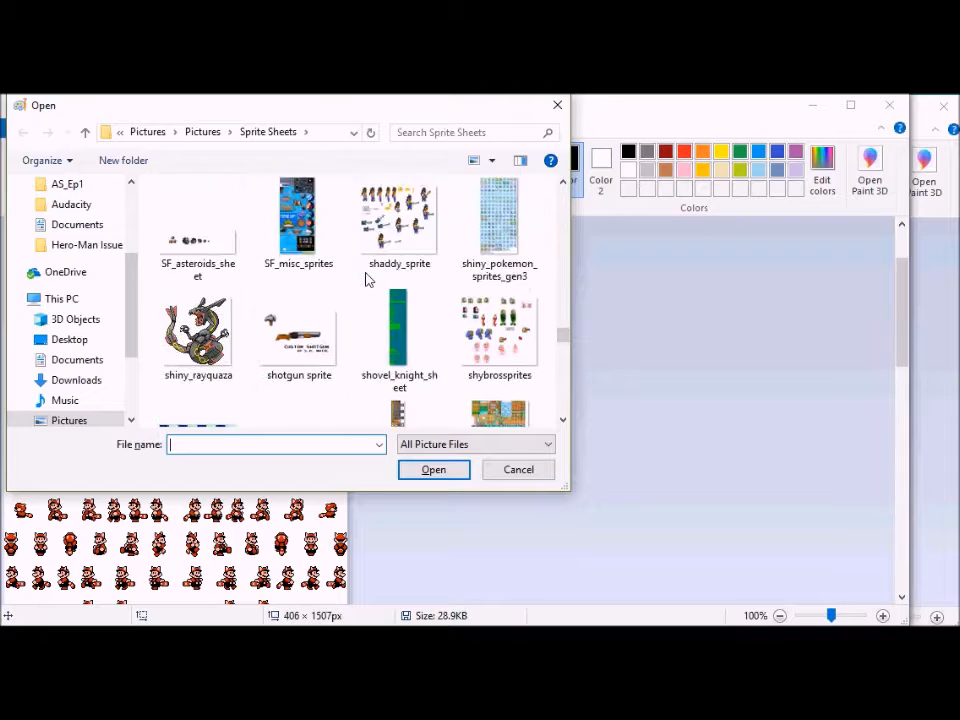
# Step: Open the smb3_baddie_sheet image from the Sprite Sheets folder
pyautogui.scroll(-10, 365, 290)
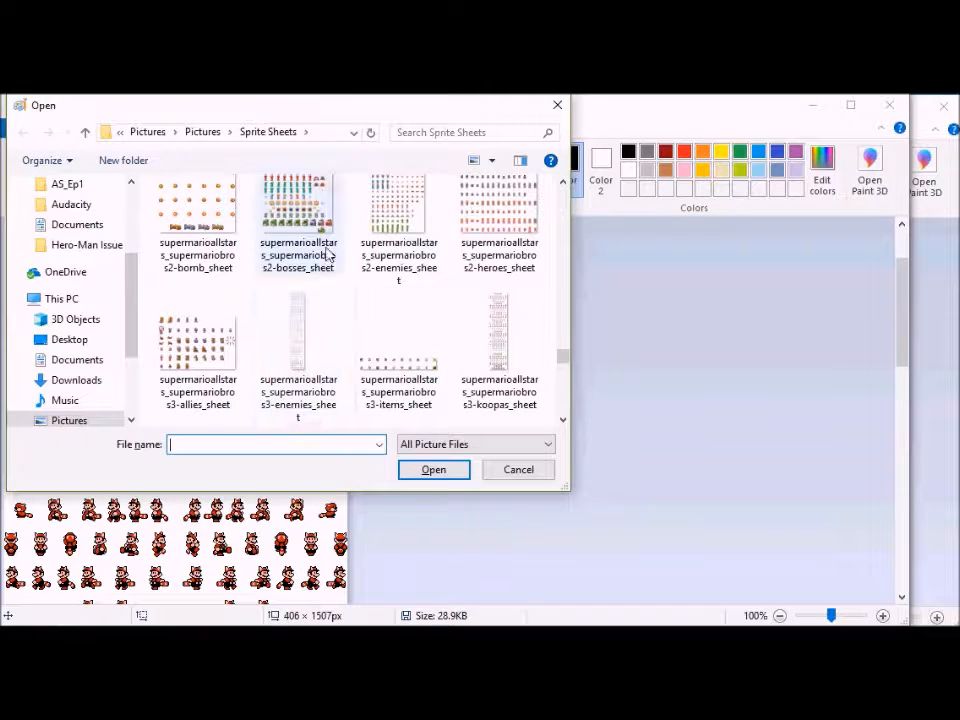
pyautogui.scroll(-5, 240, 358)
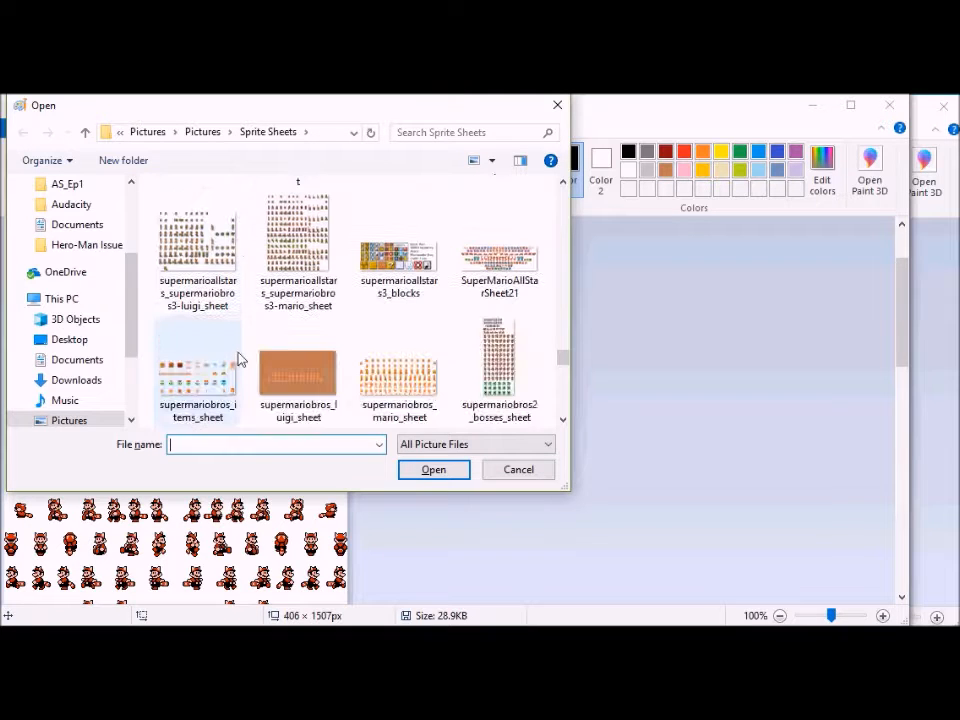
pyautogui.scroll(-3, 242, 360)
pyautogui.scroll(-4, 336, 349)
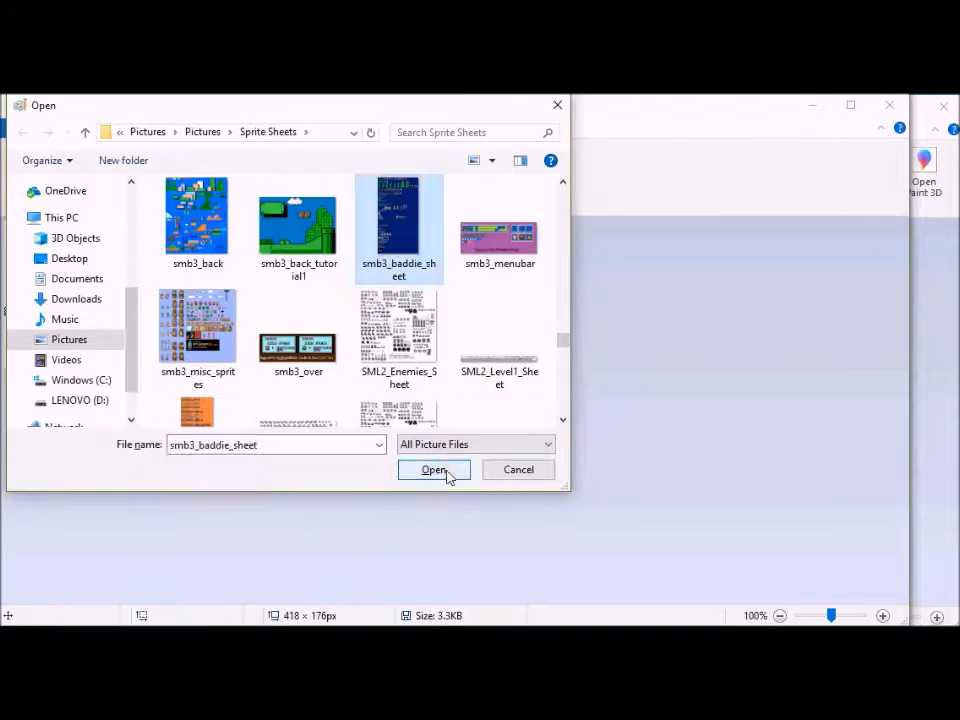
pyautogui.click(448, 471)
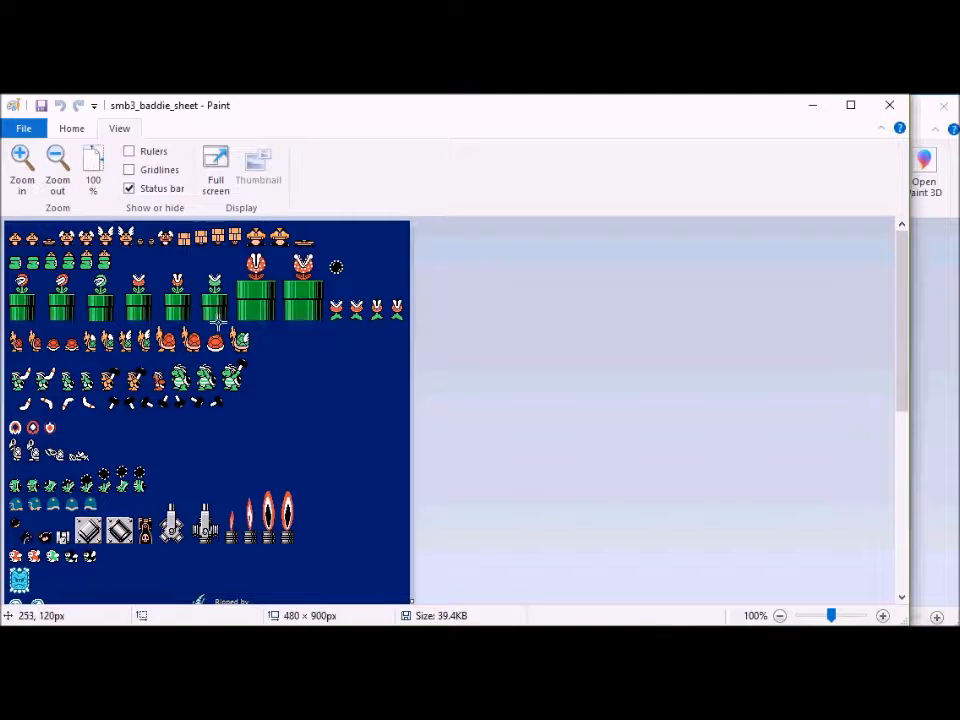
# Step: Copy the first four red Koopa and shell sprites from the baddie sheet and paste them into the untitled Mario sprite sheet
pyautogui.scroll(-5, 81, 366)
pyautogui.scroll(5, 81, 366)
pyautogui.moveTo(10, 325); pyautogui.dragTo(85, 352)
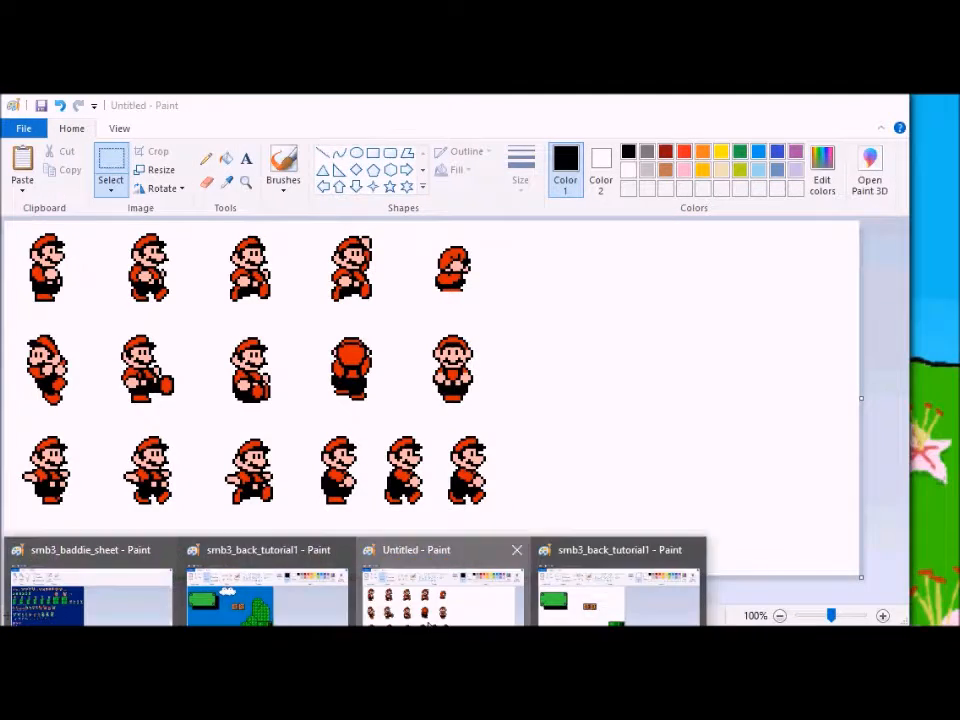
pyautogui.click(439, 589)
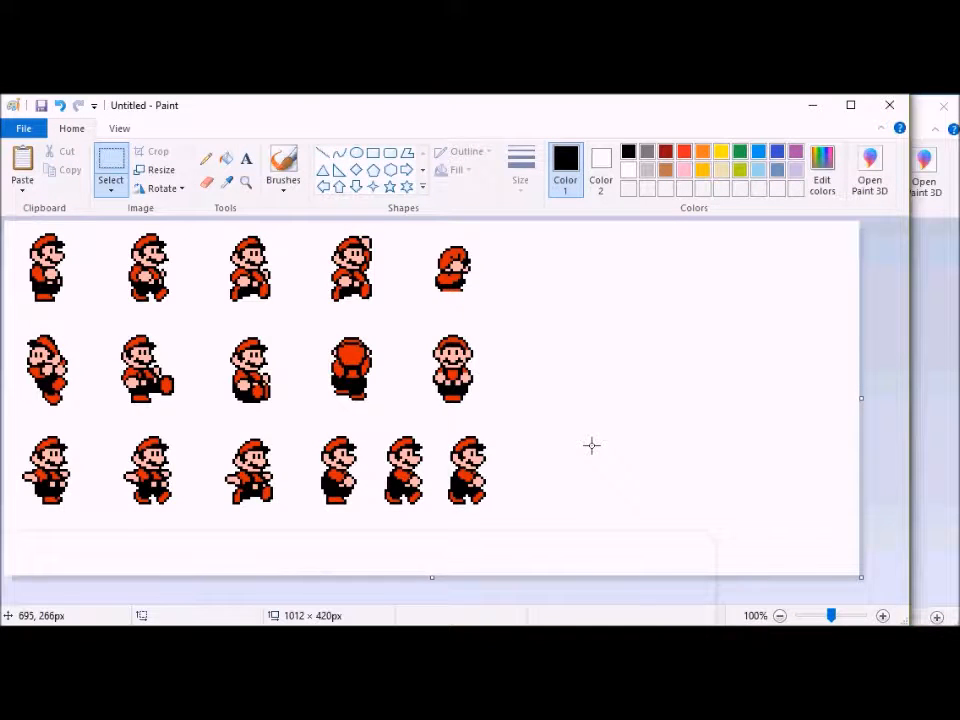
pyautogui.hotkey('ctrl', 'v')
# Step: Resize the pasted Koopa sprites to 300% and place them in the empty area beside the Mario sprites
pyautogui.click(157, 169)
pyautogui.write('3')
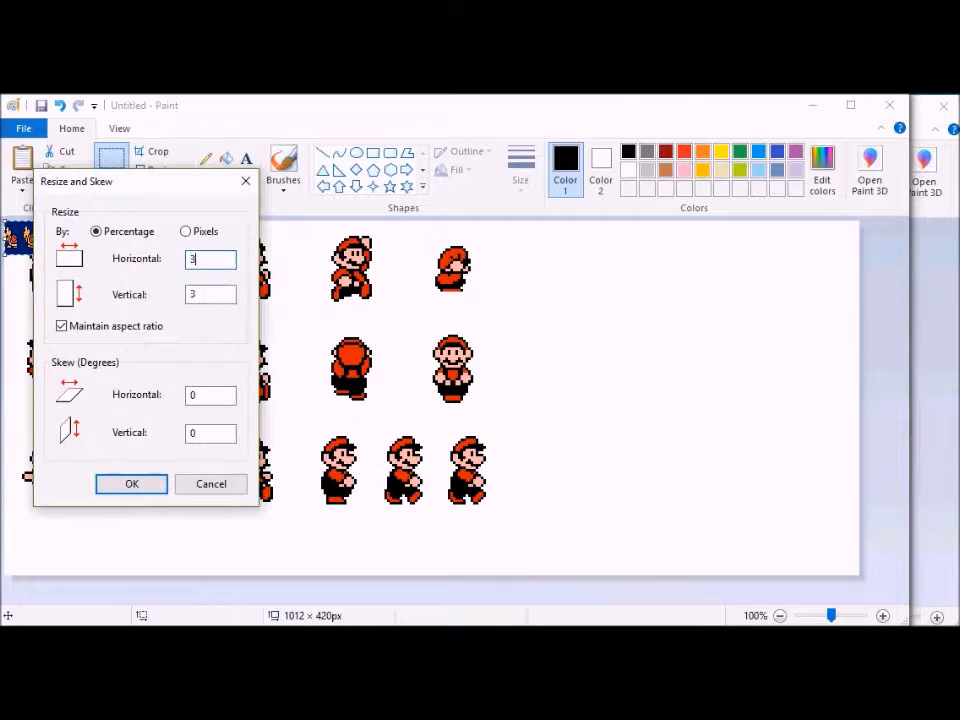
pyautogui.write('00')
pyautogui.press('Return')
pyautogui.moveTo(114, 287); pyautogui.dragTo(660, 382)
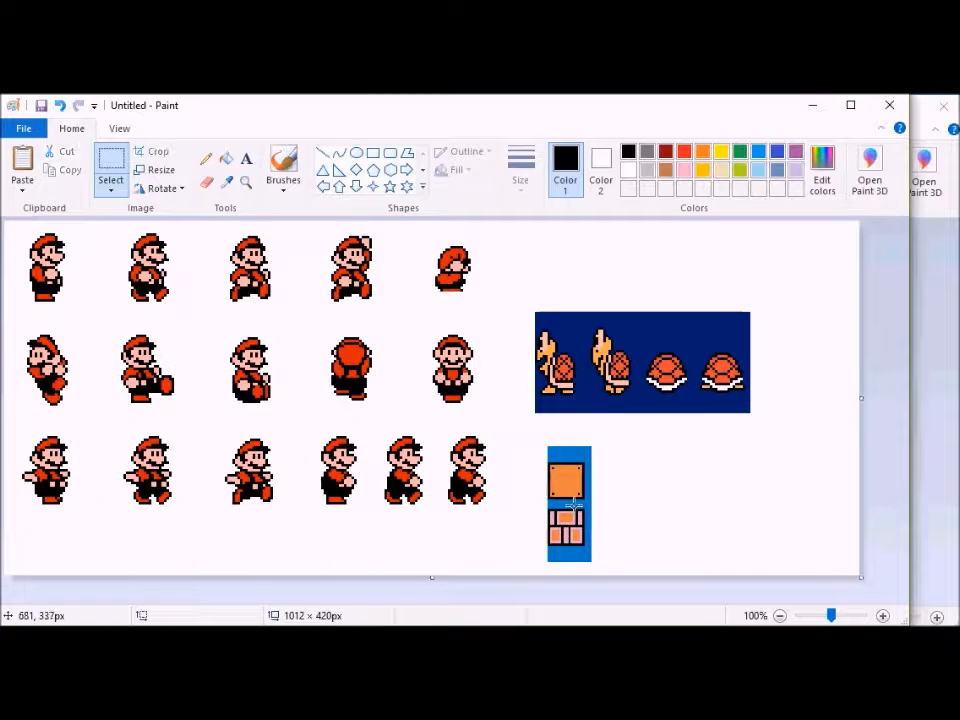
# Step: Try copying the brick block into the white-background smb3_back_tutorial1 scene, and undo the placement
pyautogui.moveTo(543, 506); pyautogui.dragTo(605, 555)
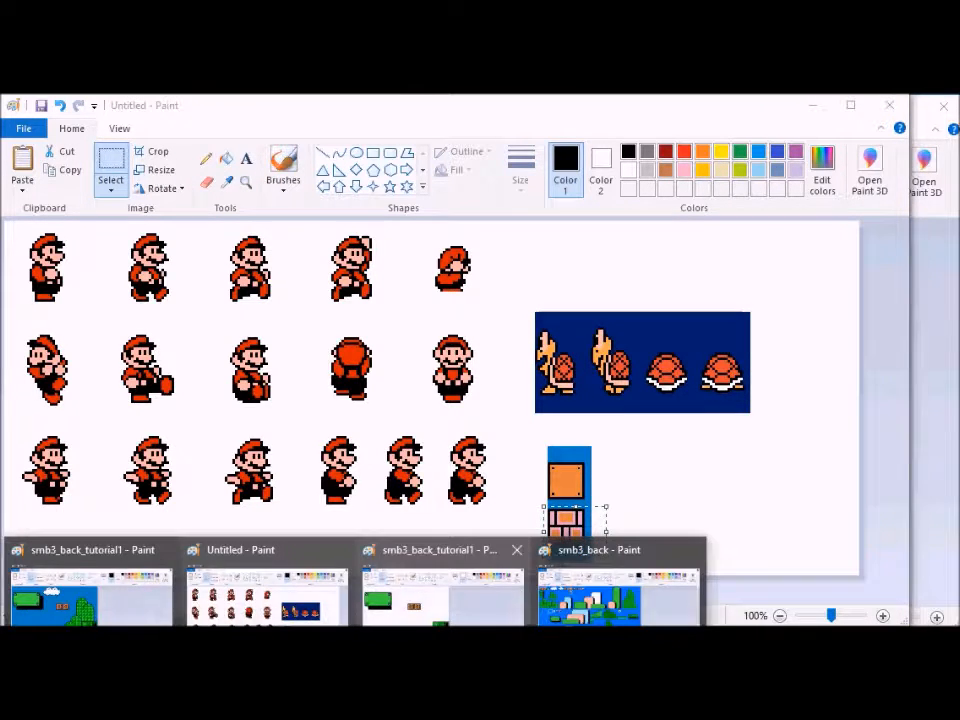
pyautogui.click(438, 604)
pyautogui.hotkey('ctrl', 'v')
pyautogui.moveTo(14, 243); pyautogui.dragTo(343, 320)
pyautogui.hotkey('ctrl', 'z')
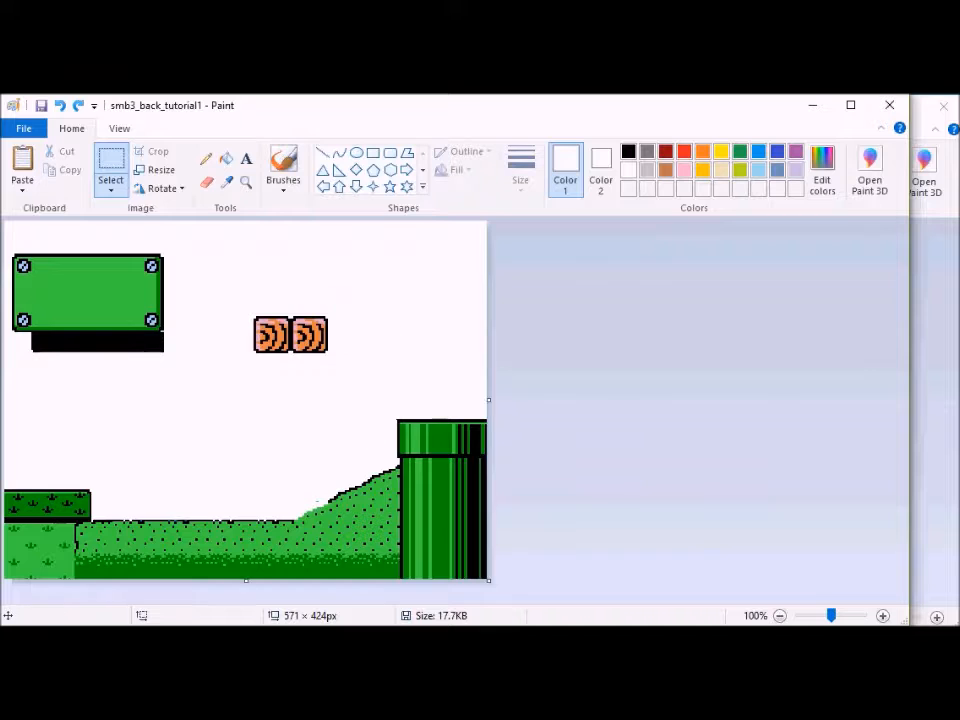
# Step: Fill the blue backgrounds around the Koopa sprites and the orange and brick blocks with white in the untitled sheet
pyautogui.moveTo(344, 624)
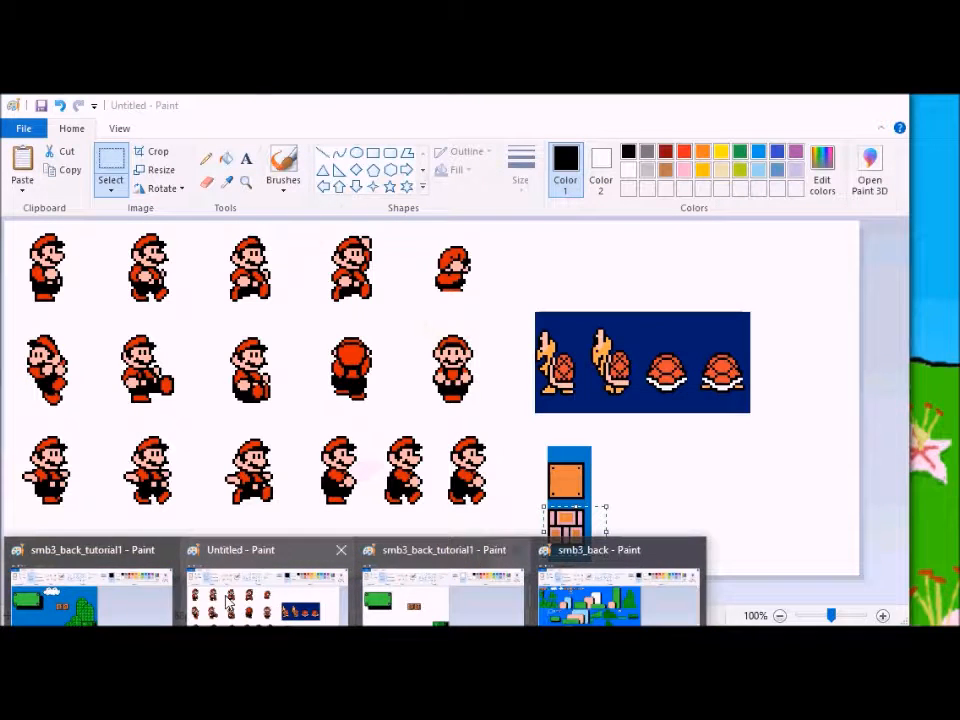
pyautogui.click(268, 600)
pyautogui.click(638, 453)
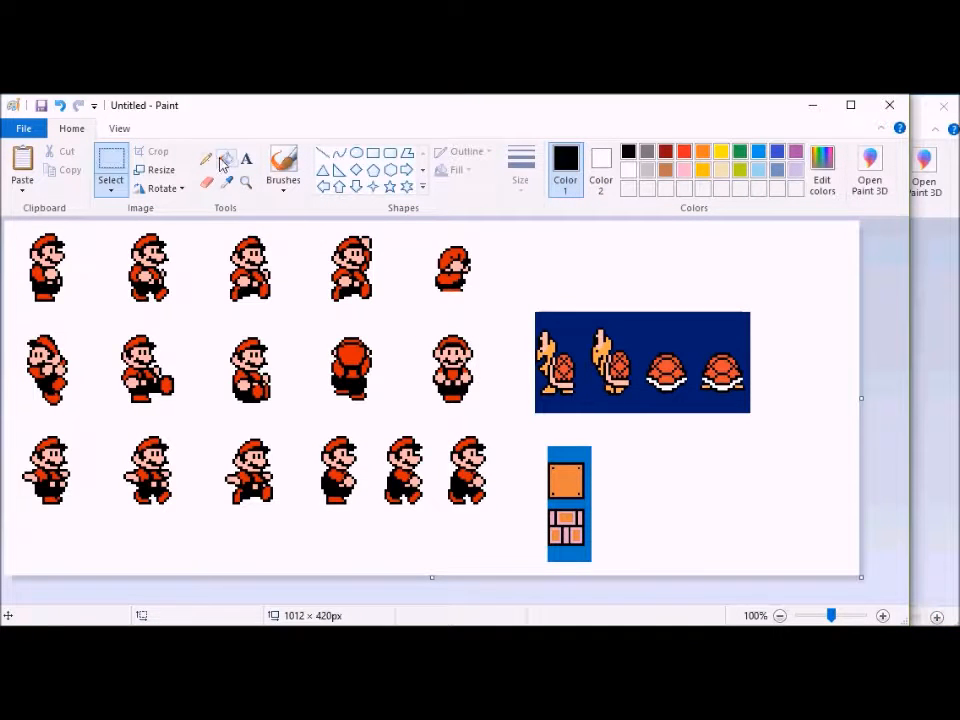
pyautogui.click(226, 160)
pyautogui.click(628, 170)
pyautogui.click(626, 316)
pyautogui.click(575, 448)
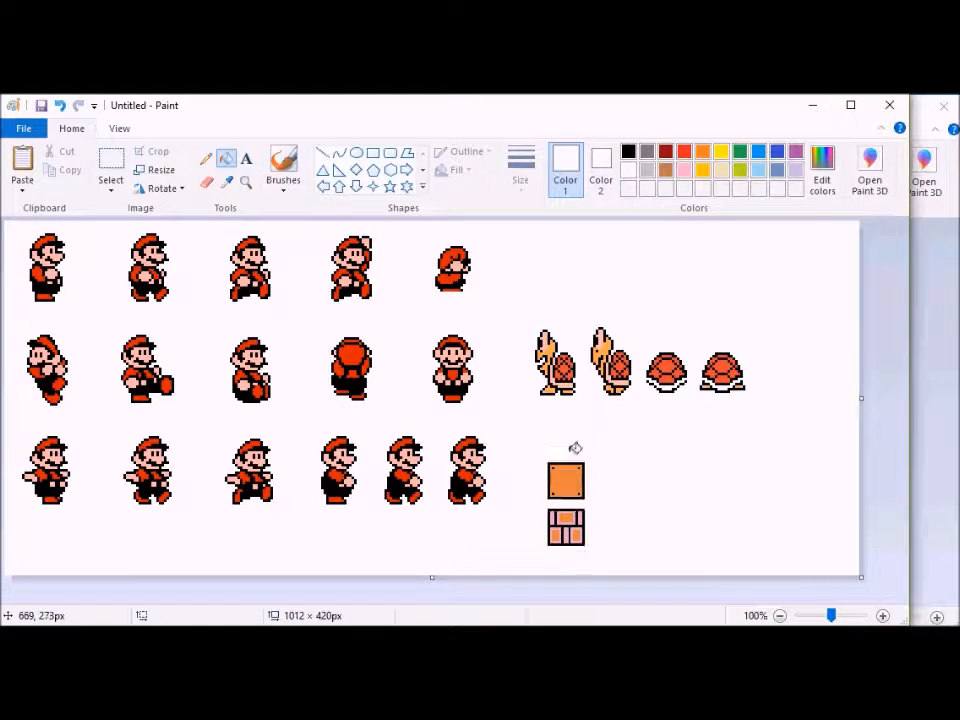
# Step: Bring up the original and the white-background versions of smb3_back_tutorial1 to compare them
pyautogui.click(814, 105)
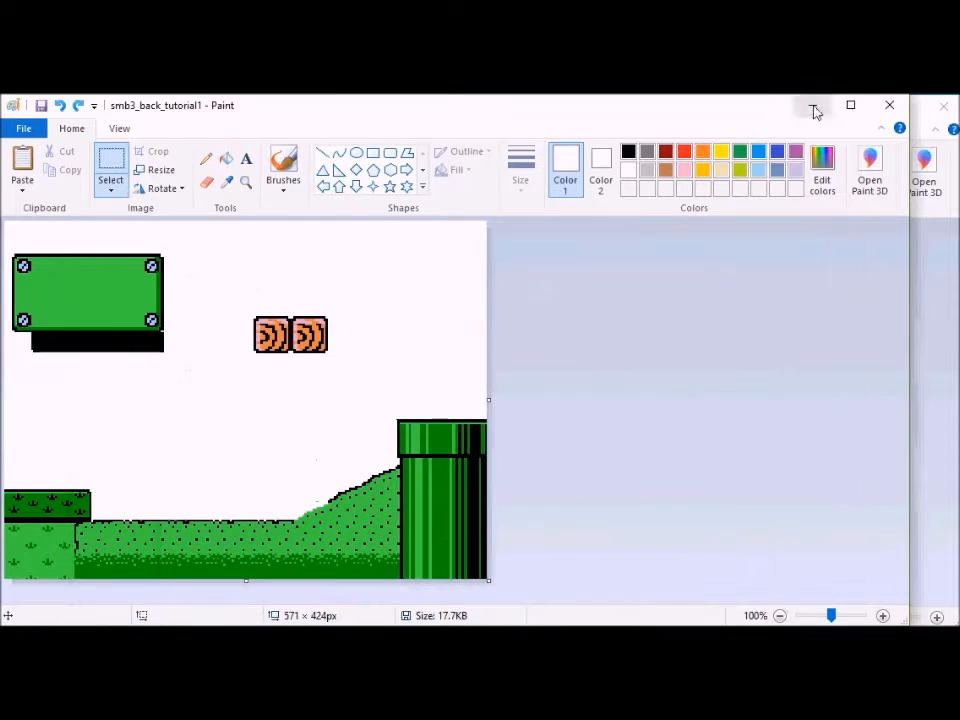
pyautogui.click(814, 108)
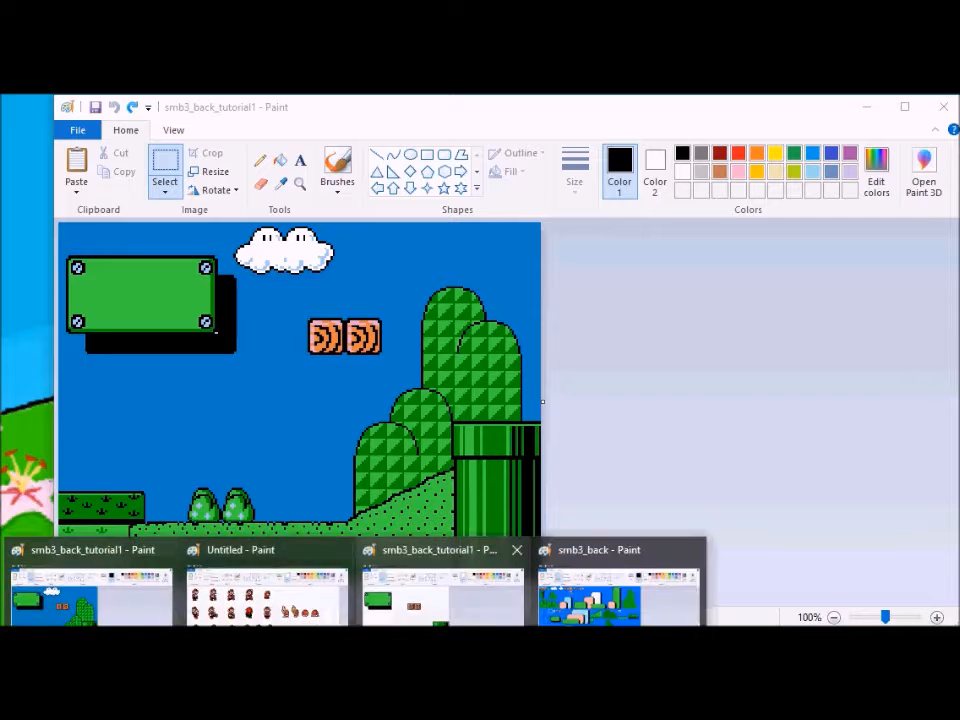
pyautogui.click(377, 561)
pyautogui.click(926, 236)
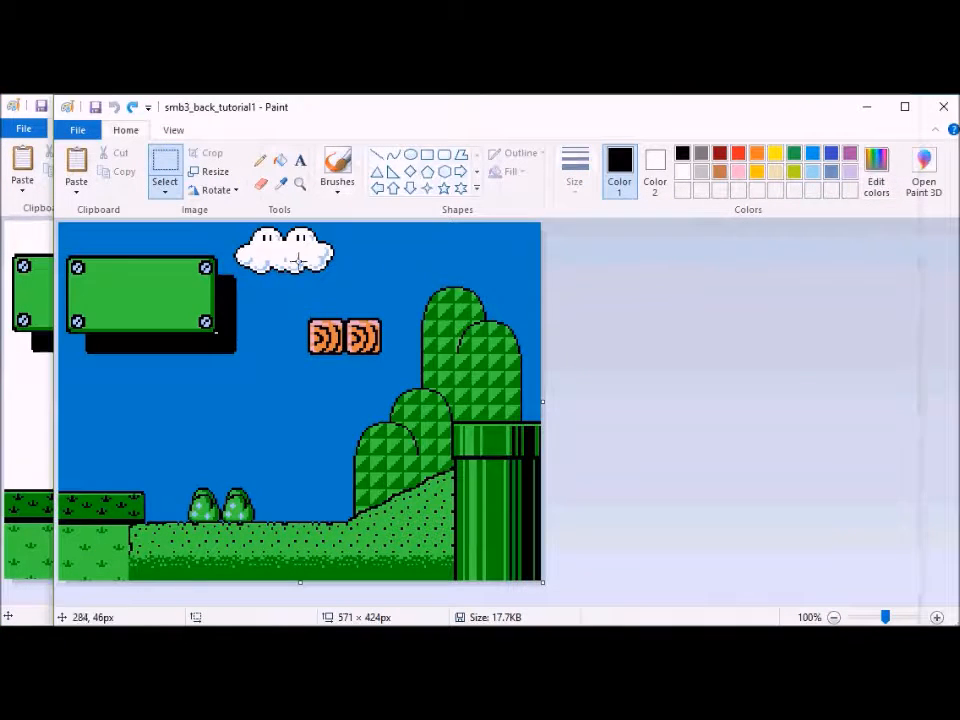
pyautogui.click(40, 434)
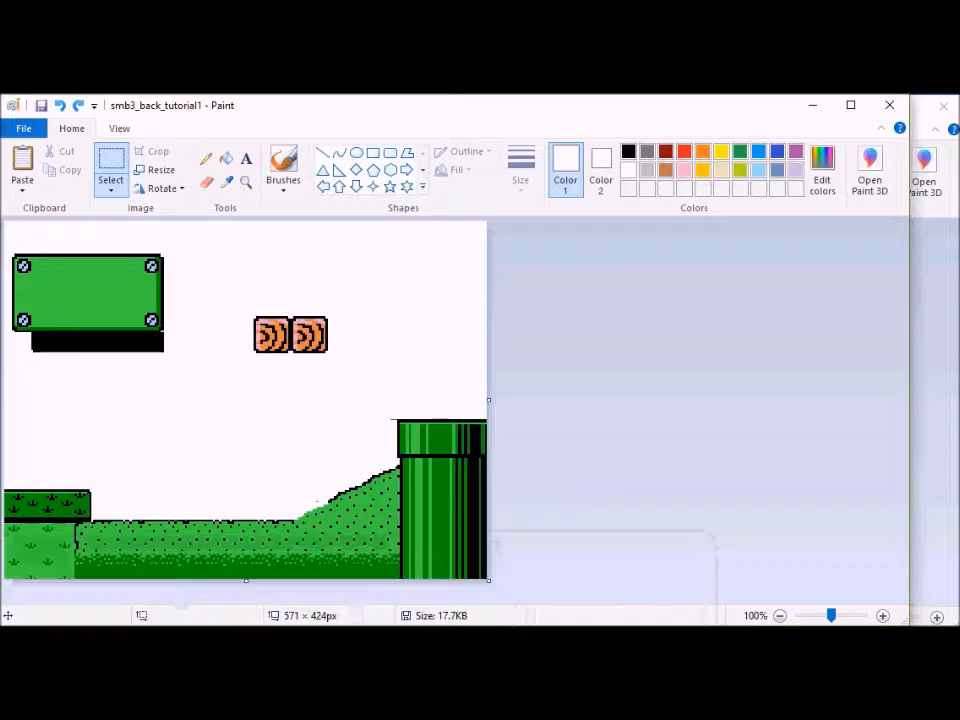
# Step: Undo the background-removal edits in the white smb3_back_tutorial1 scene back to the original picture, and redo them all
pyautogui.hotkey('ctrl', 'z')
pyautogui.hotkey('ctrl', 'z')
pyautogui.hotkey('ctrl', 'z')
pyautogui.hotkey('ctrl', 'z')
pyautogui.hotkey('ctrl', 'z')
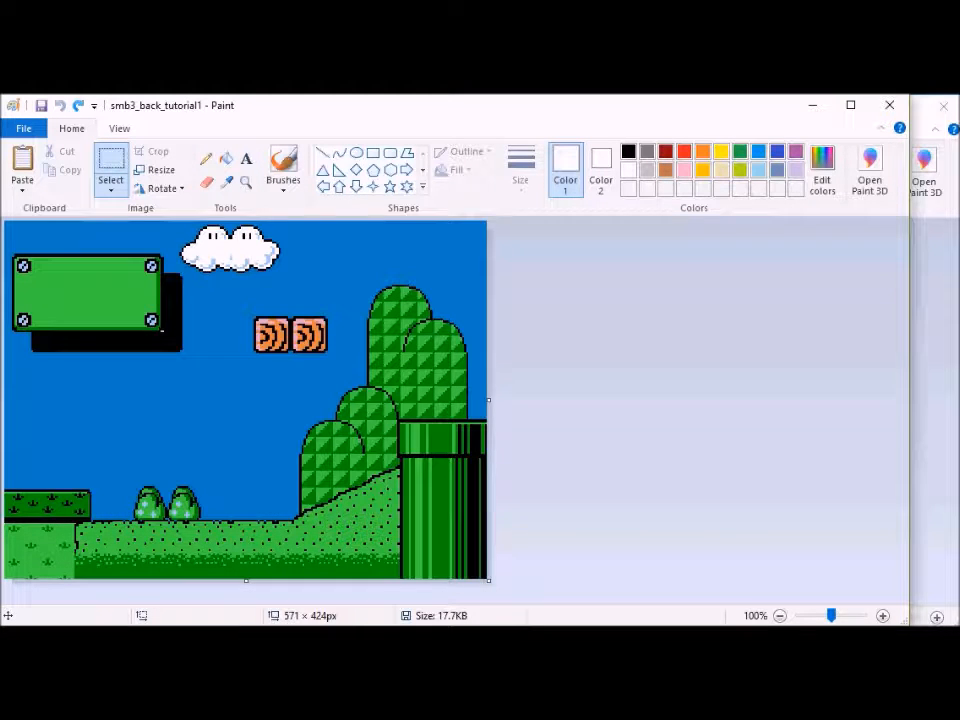
pyautogui.hotkey('ctrl', 'y')
pyautogui.hotkey('ctrl', 'y')
pyautogui.hotkey('ctrl', 'y')
pyautogui.hotkey('ctrl', 'y')
pyautogui.hotkey('ctrl', 'y')
pyautogui.hotkey('ctrl', 'y')
pyautogui.hotkey('ctrl', 'y')
pyautogui.hotkey('ctrl', 'y')
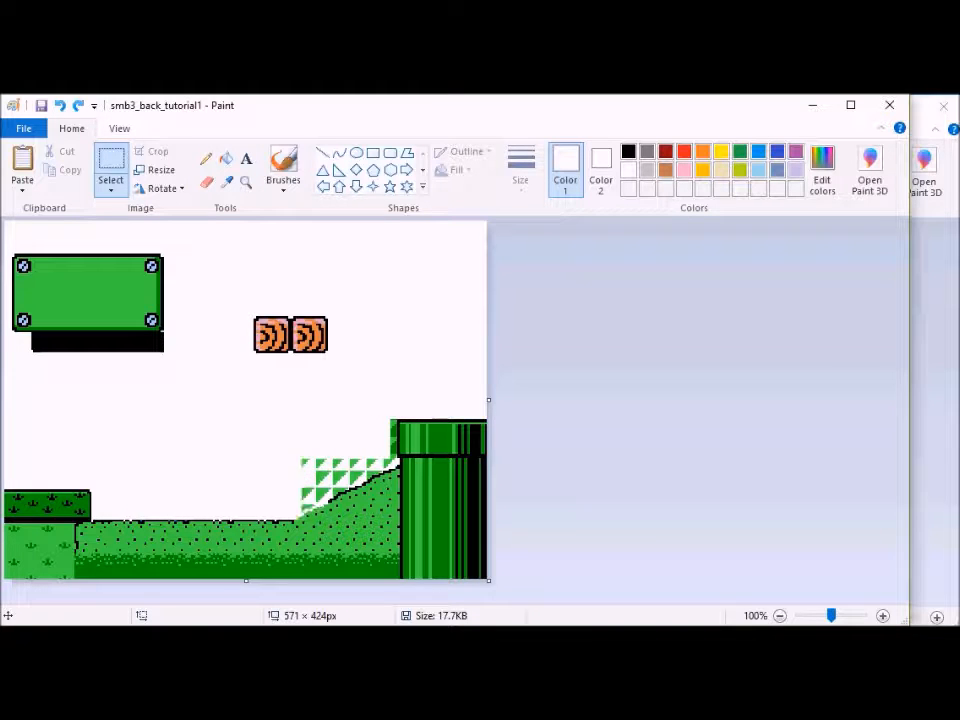
pyautogui.hotkey('ctrl', 'y')
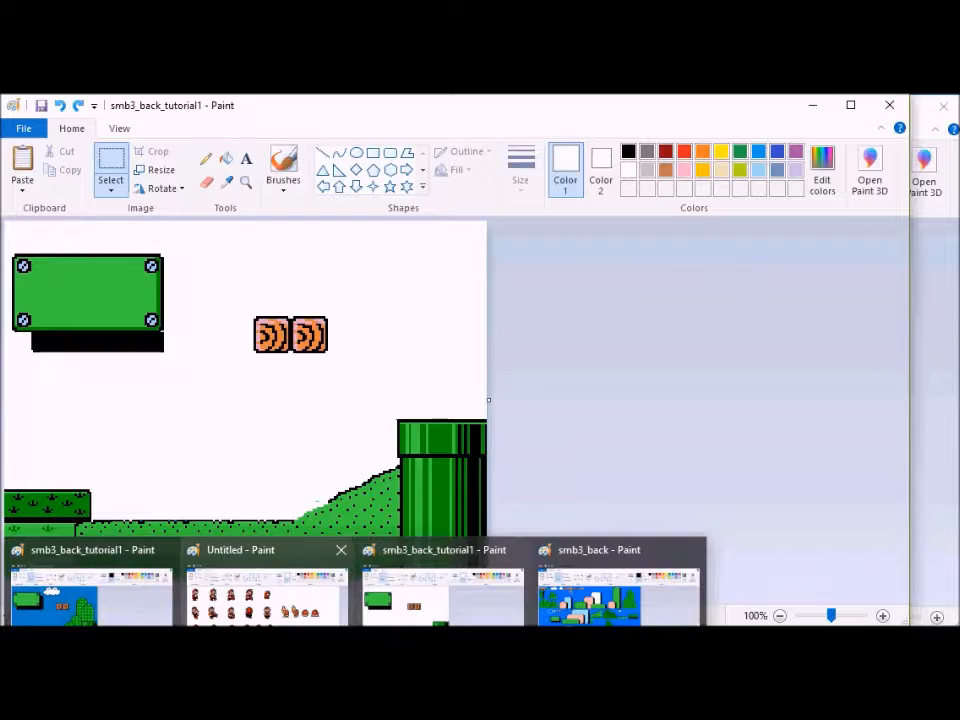
# Step: Select the standing Mario at the start of the first row in the untitled sprite sheet
pyautogui.click(266, 589)
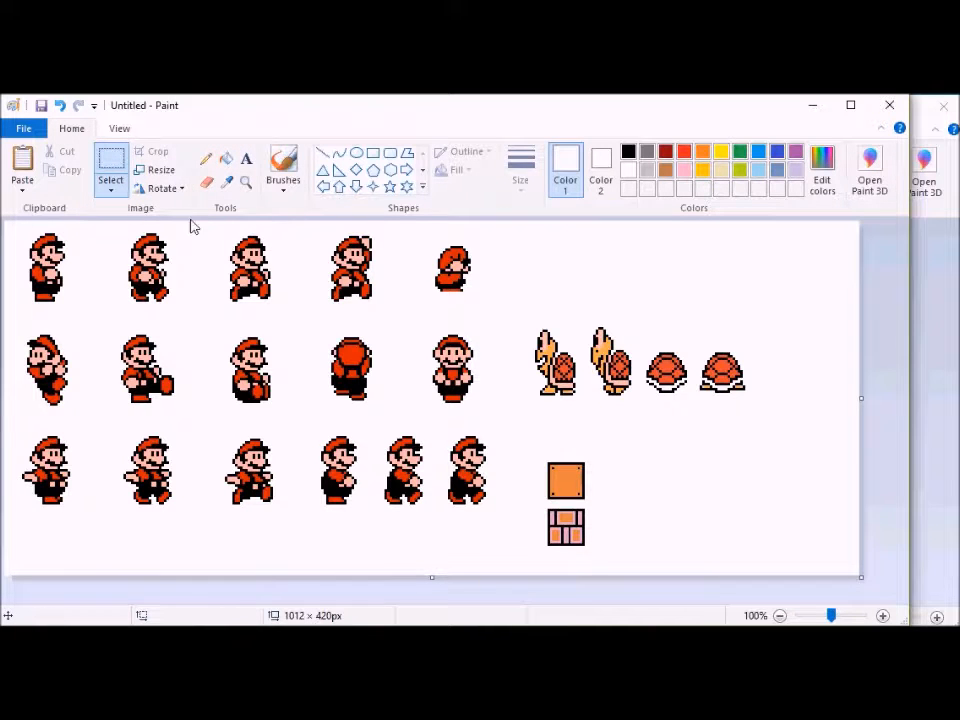
pyautogui.moveTo(21, 229); pyautogui.dragTo(87, 305)
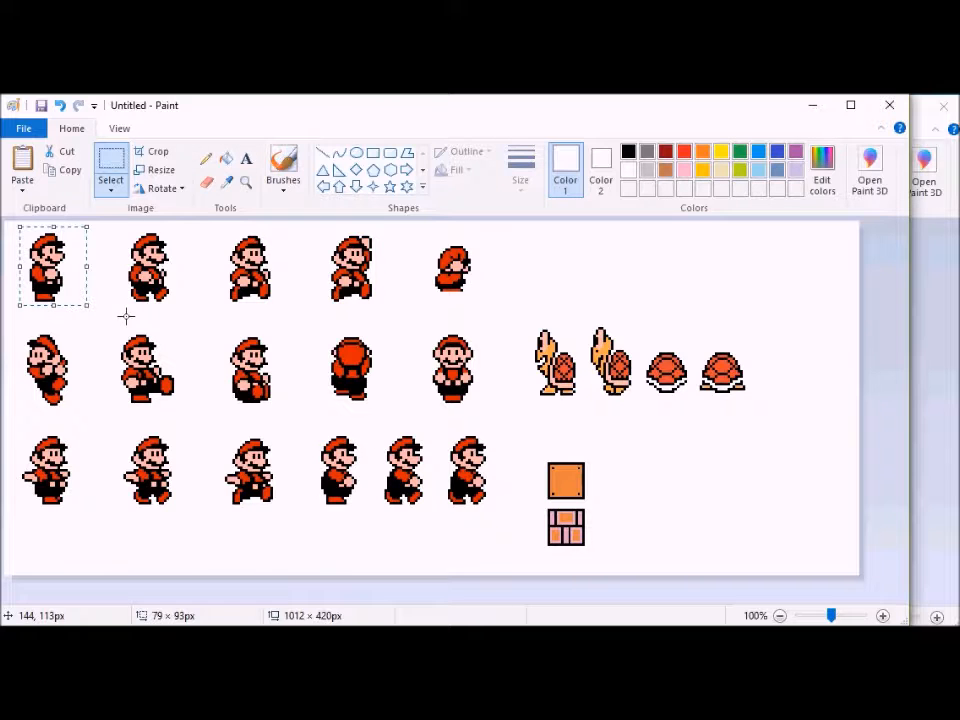
# Step: Copy the brick block from the untitled sheet into the white smb3_back_tutorial1 scene using transparent selection, just below and left of the two swirl blocks
pyautogui.moveTo(409, 617)
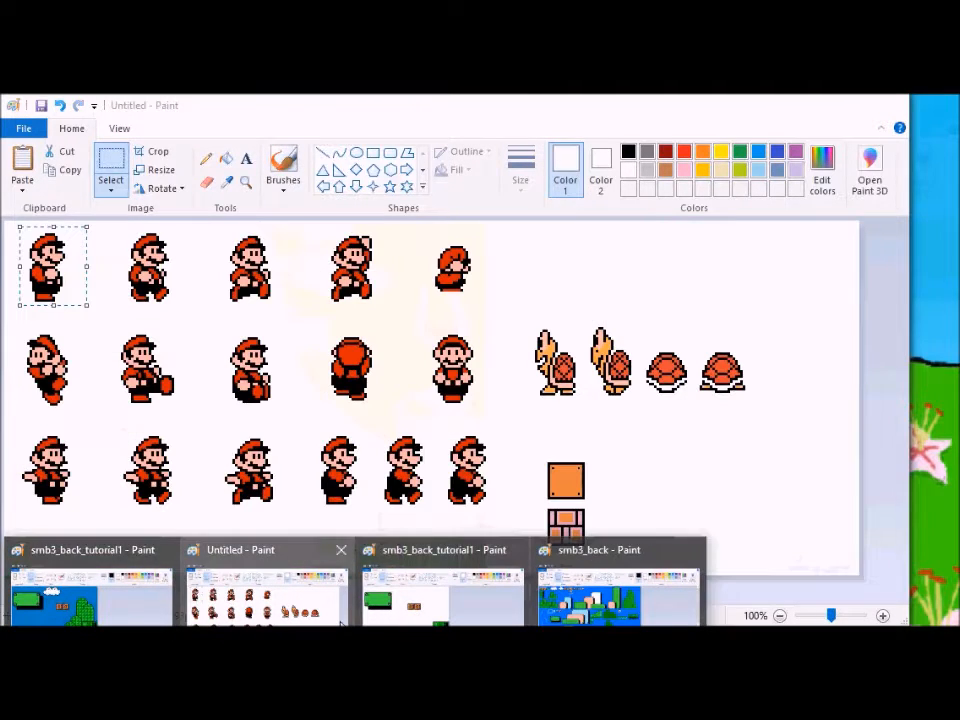
pyautogui.click(341, 621)
pyautogui.moveTo(545, 506); pyautogui.dragTo(608, 558)
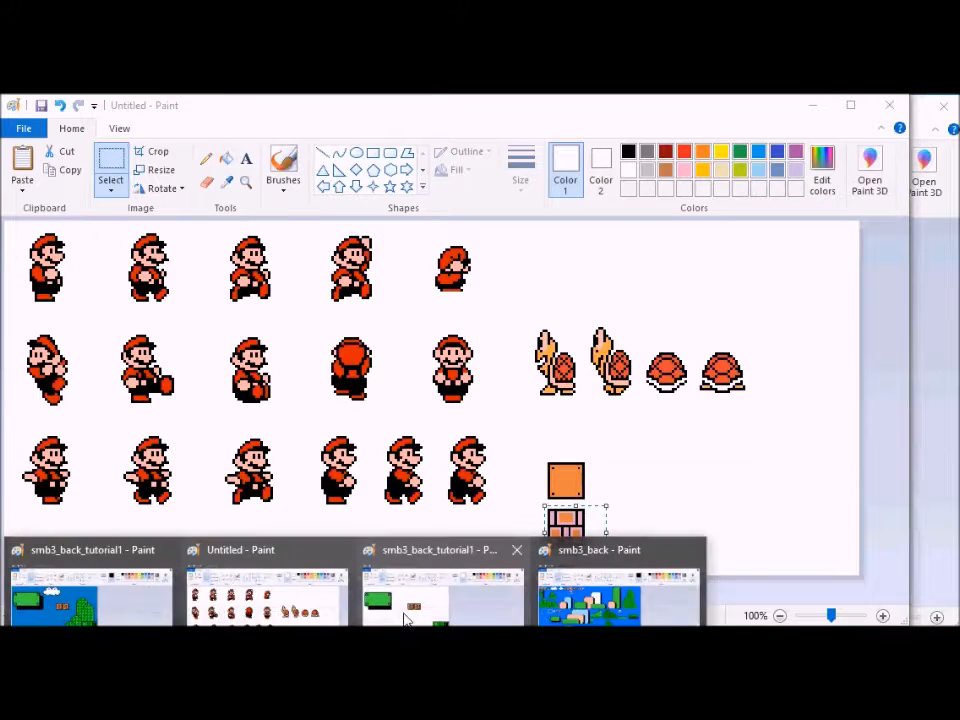
pyautogui.click(405, 619)
pyautogui.hotkey('ctrl', 'v')
pyautogui.click(113, 191)
pyautogui.click(160, 342)
pyautogui.moveTo(13, 236); pyautogui.dragTo(221, 367)
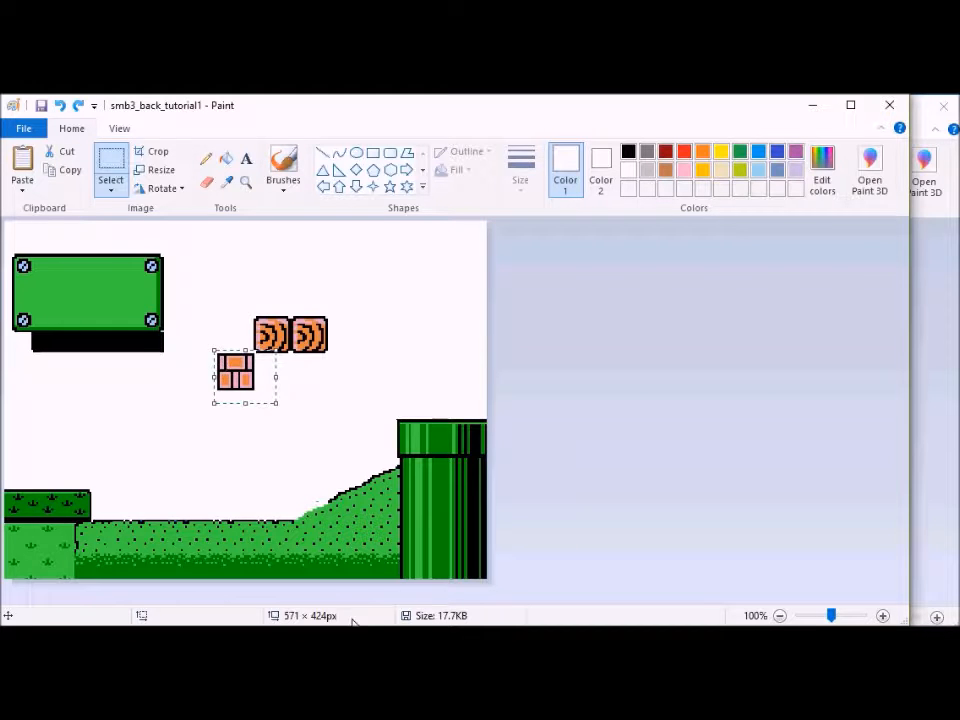
# Step: Copy the row of five coin sprites from smb3_back and paste it into the untitled sprite sheet
pyautogui.click(619, 594)
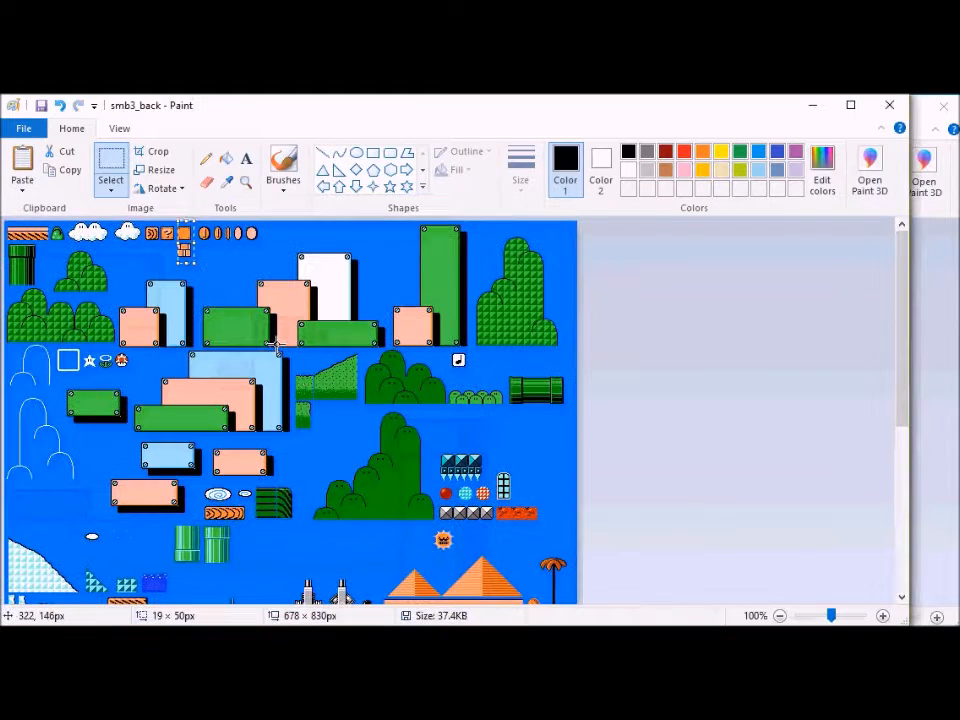
pyautogui.moveTo(271, 246); pyautogui.dragTo(190, 224)
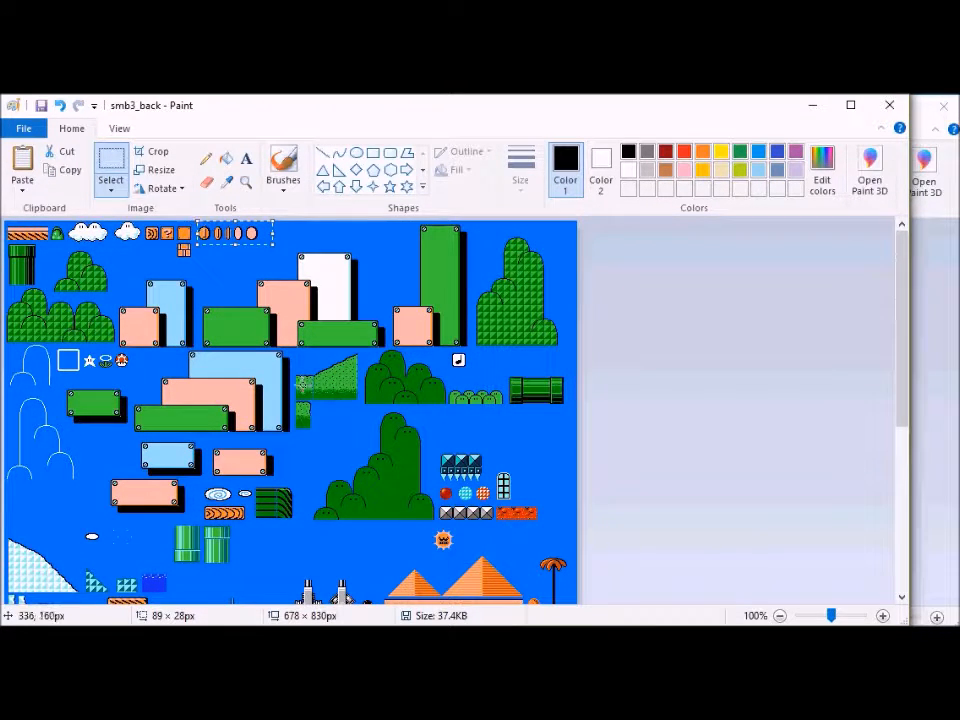
pyautogui.click(440, 624)
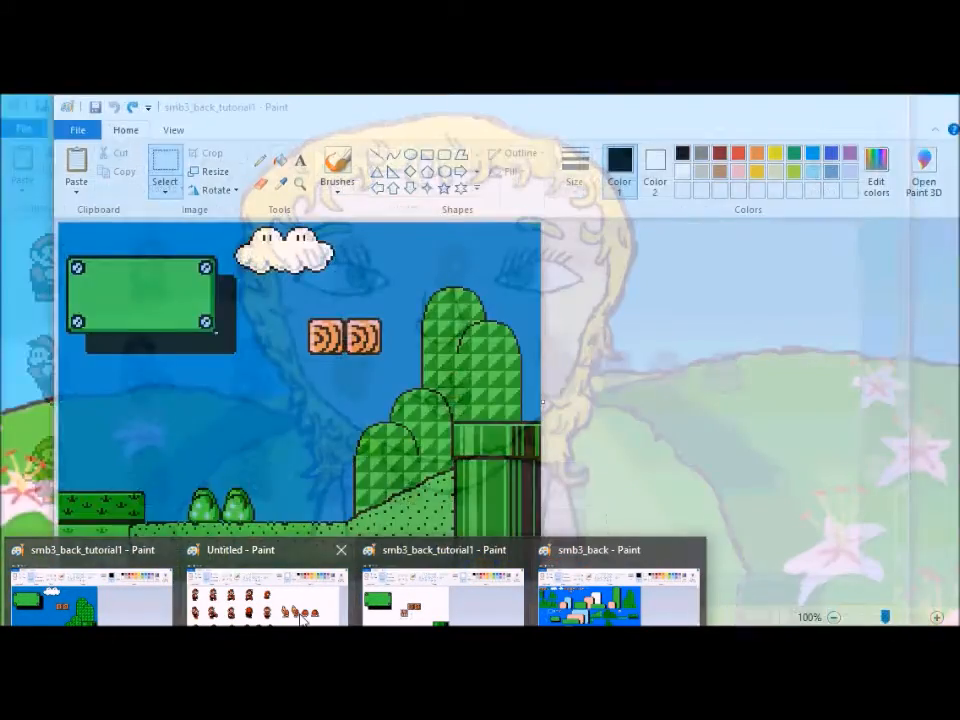
pyautogui.click(332, 548)
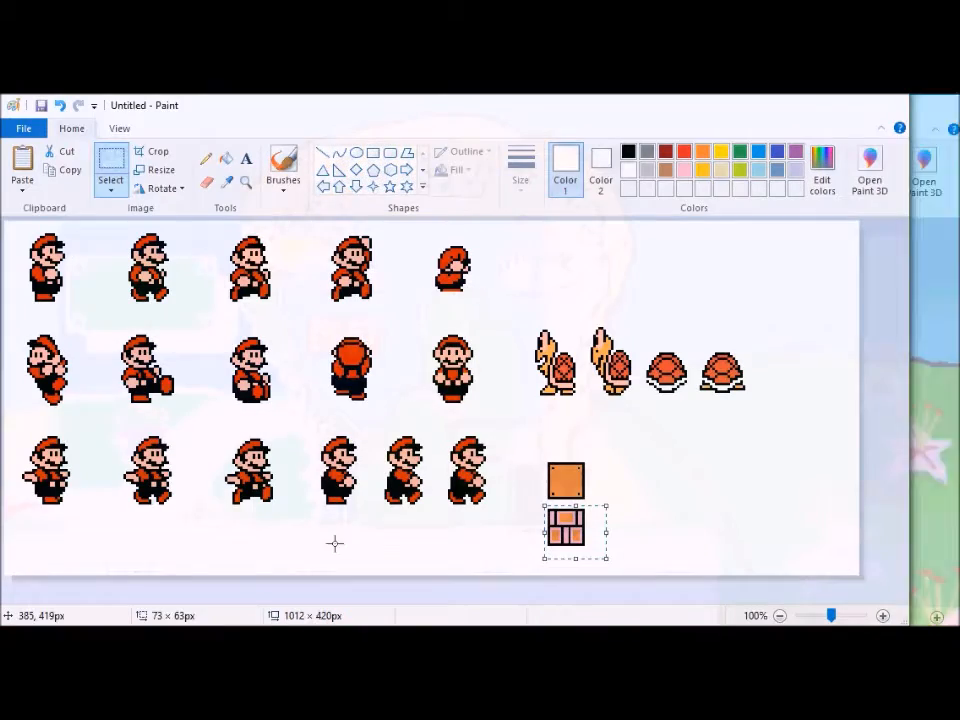
pyautogui.hotkey('ctrl', 'v')
# Step: Scale the pasted coins to 275% beside the orange block and fill their blue background with white
pyautogui.click(157, 169)
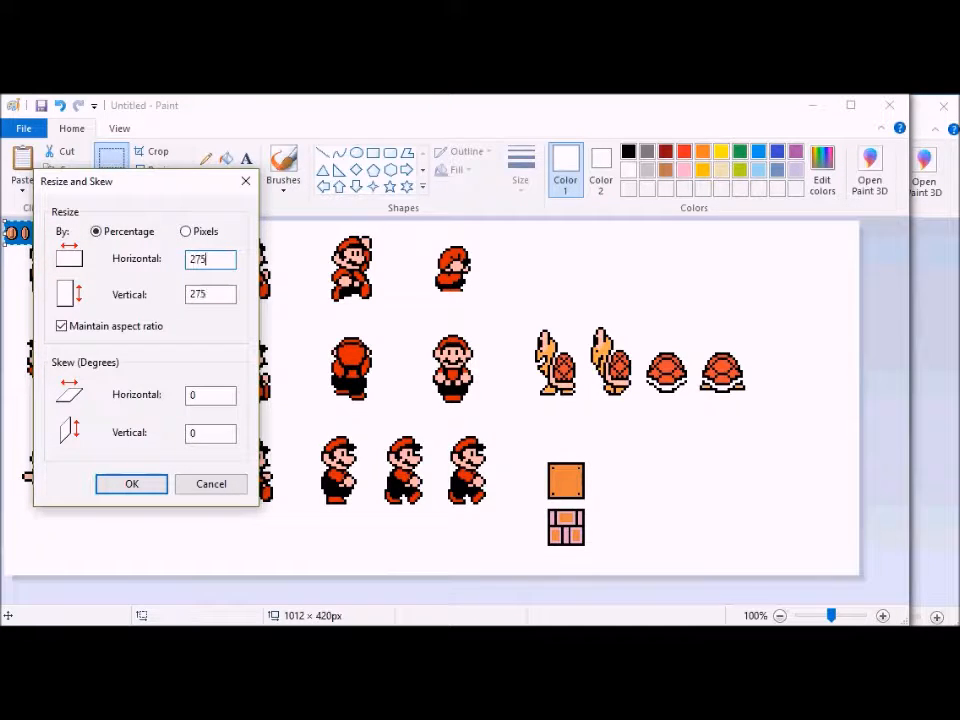
pyautogui.press('Return')
pyautogui.moveTo(120, 267); pyautogui.dragTo(727, 495)
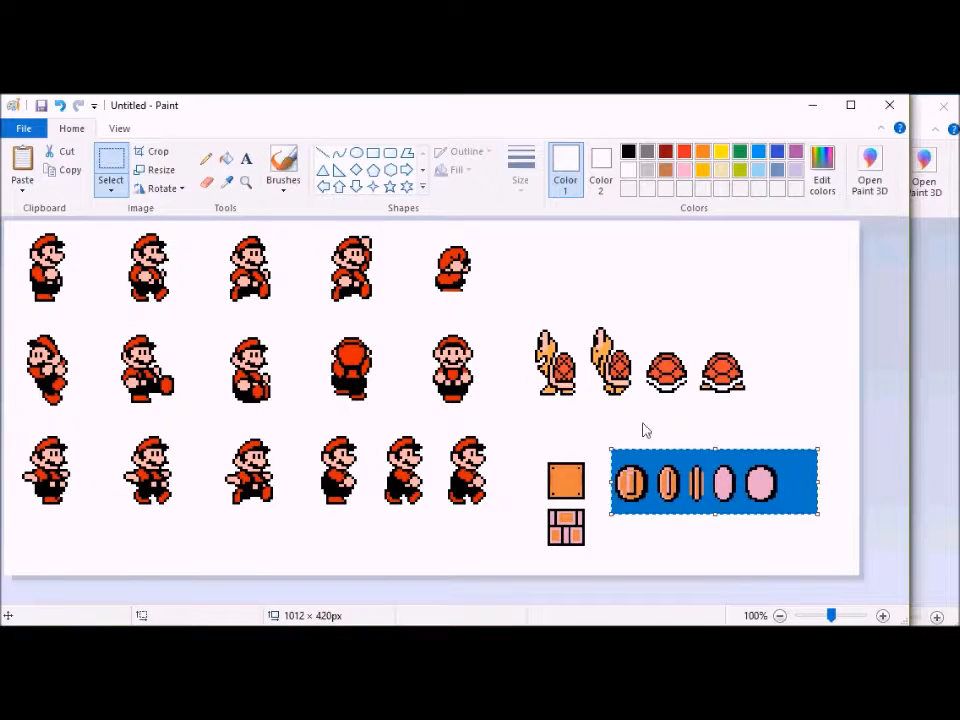
pyautogui.click(226, 158)
pyautogui.click(677, 455)
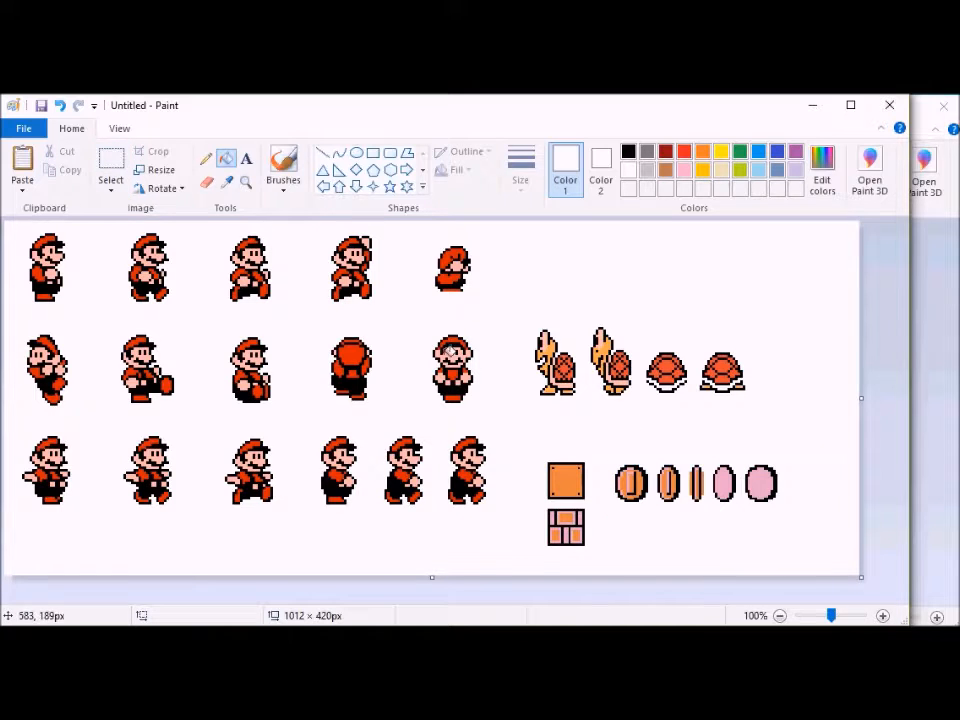
pyautogui.click(111, 157)
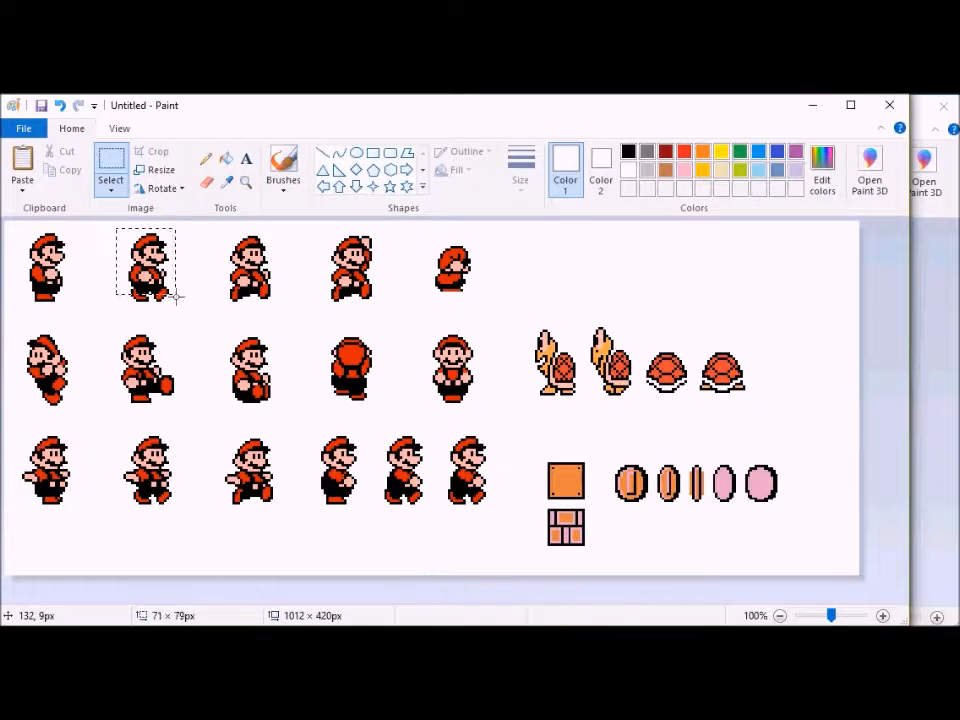
pyautogui.moveTo(180, 306); pyautogui.dragTo(181, 306)
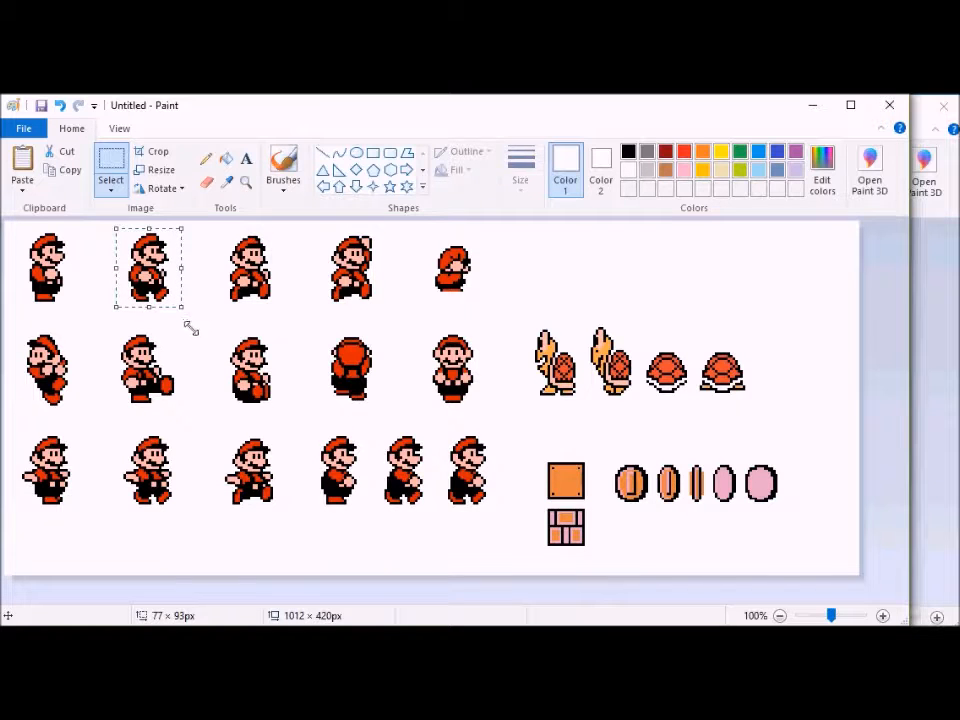
pyautogui.click(208, 377)
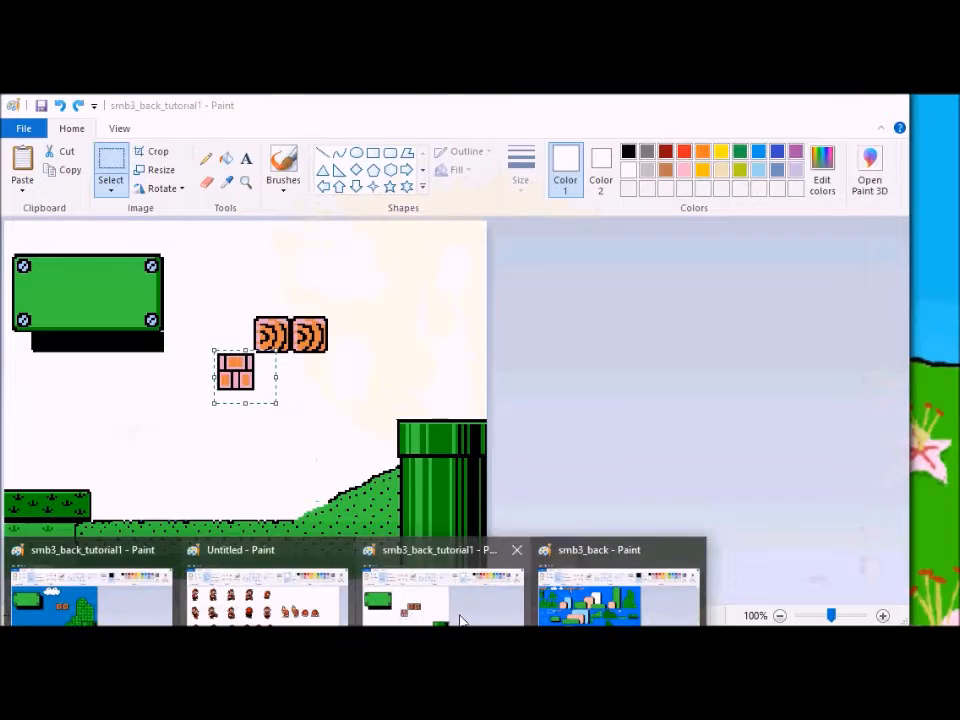
pyautogui.click(456, 622)
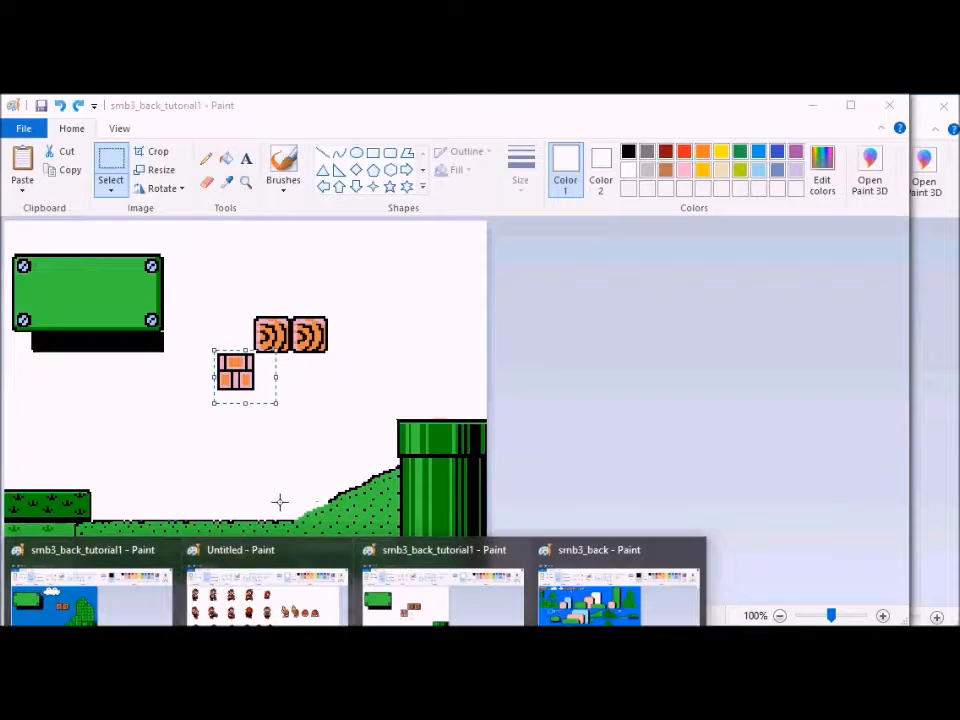
pyautogui.moveTo(580, 615)
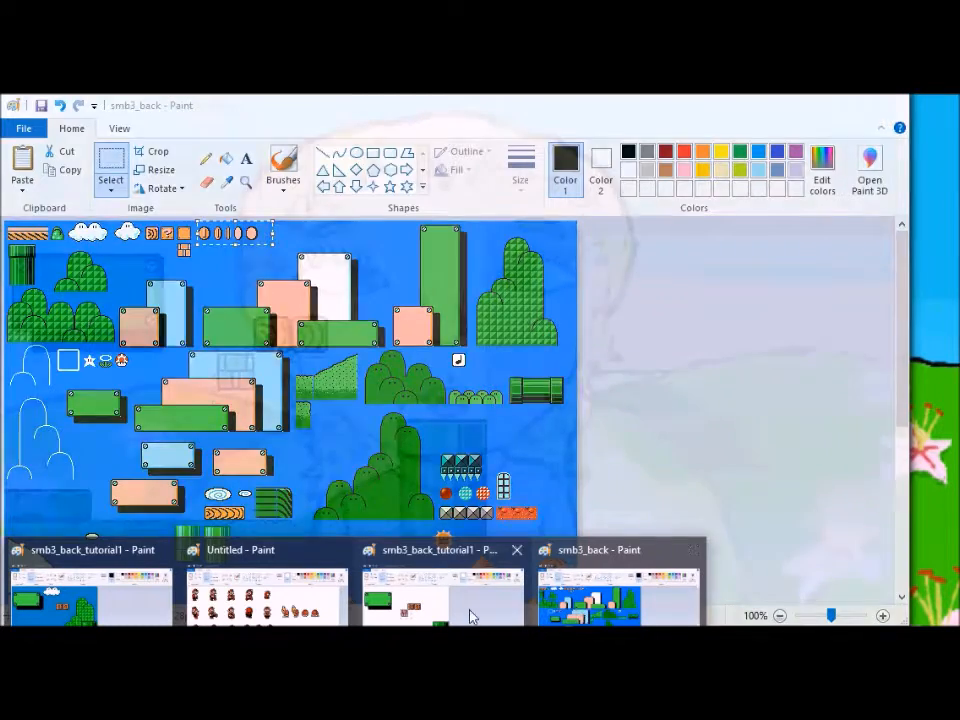
# Step: Copy the standing Mario from the untitled sprite sheet into the white smb3_back_tutorial1 scene, placing him on top of the first swirl block
pyautogui.click(300, 610)
pyautogui.moveTo(20, 229); pyautogui.dragTo(19, 221)
pyautogui.moveTo(353, 622)
pyautogui.click(439, 590)
pyautogui.hotkey('ctrl', 'v')
pyautogui.moveTo(25, 266); pyautogui.dragTo(274, 284)
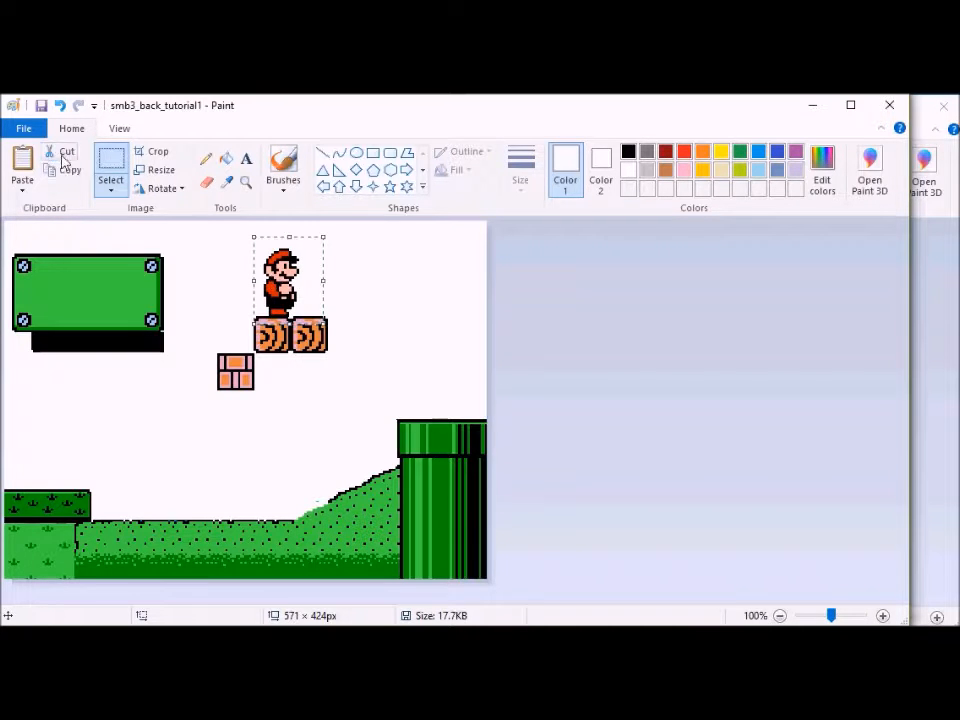
pyautogui.click(30, 130)
pyautogui.click(71, 268)
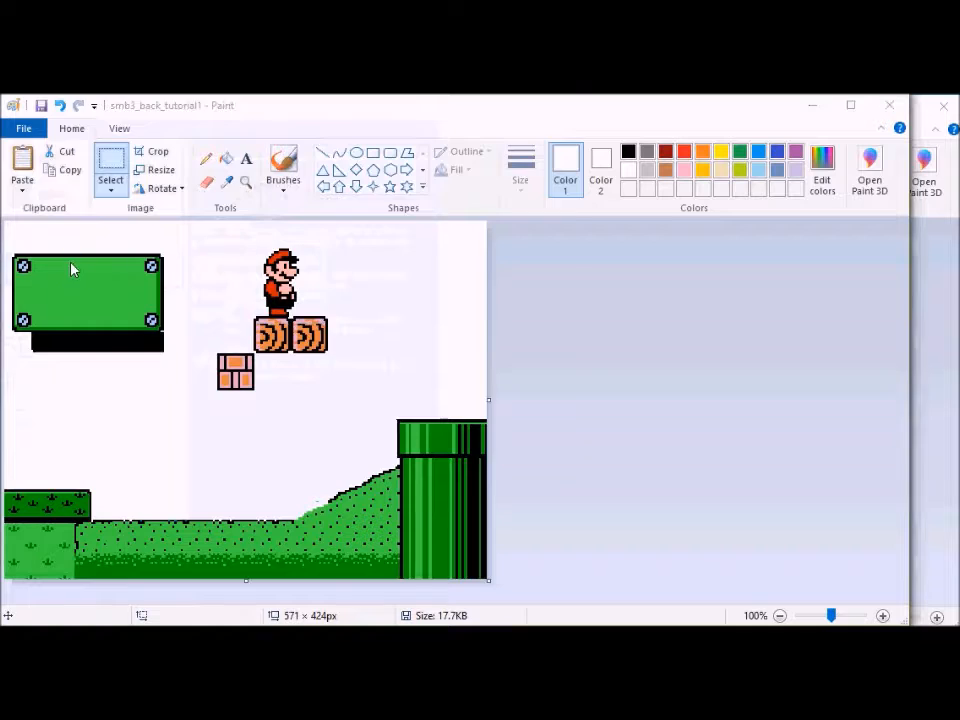
pyautogui.click(527, 470)
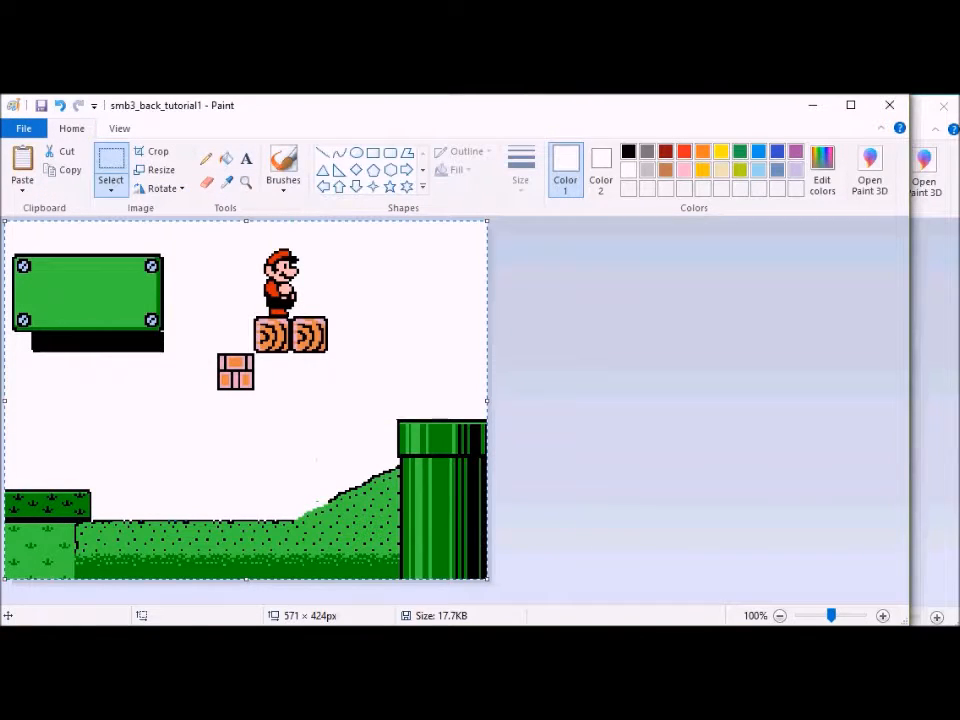
# Step: Paste the whole white scene over the blue smb3_back_tutorial1 background, using transparent selection
pyautogui.moveTo(358, 625)
pyautogui.click(92, 590)
pyautogui.hotkey('ctrl', 'v')
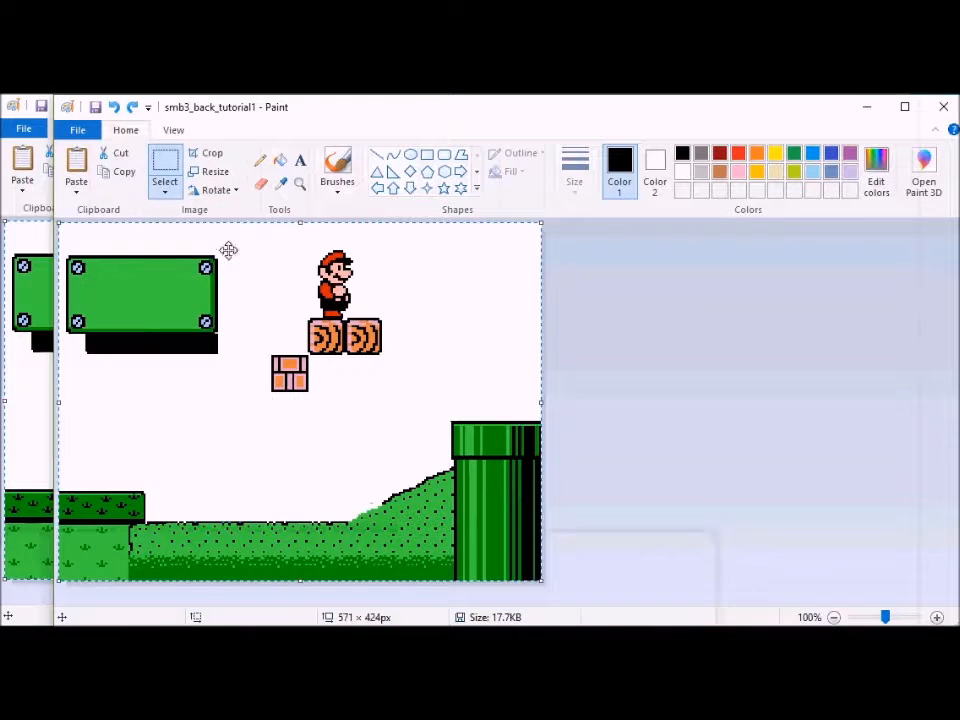
pyautogui.click(165, 186)
pyautogui.click(212, 343)
# Step: Save the combined picture as a PNG named smb3_tut1 in the animation folder
pyautogui.click(79, 131)
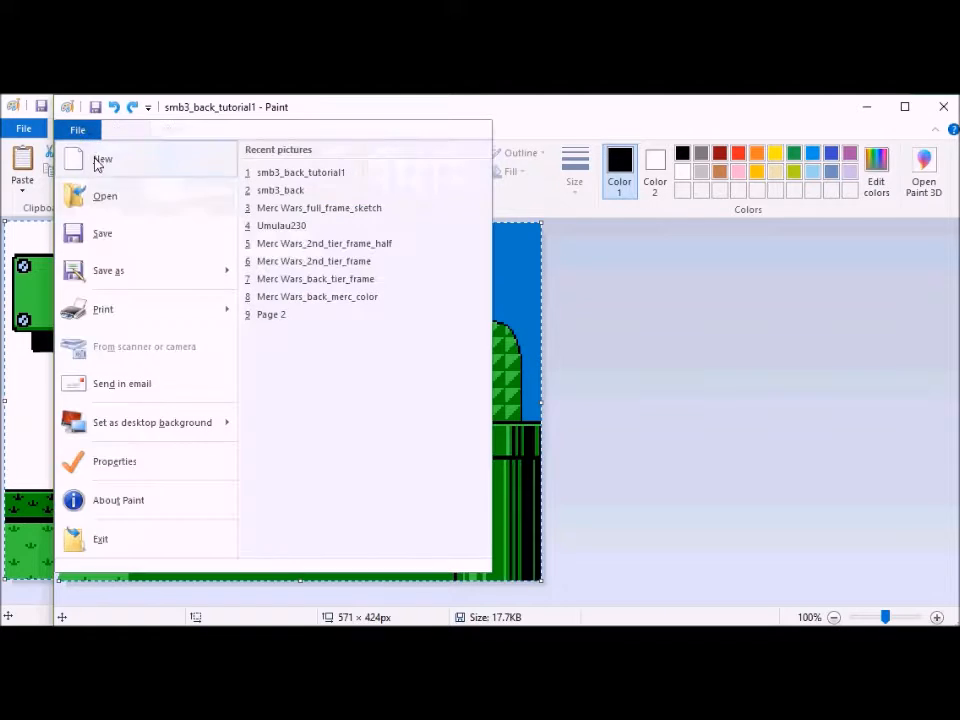
pyautogui.click(131, 270)
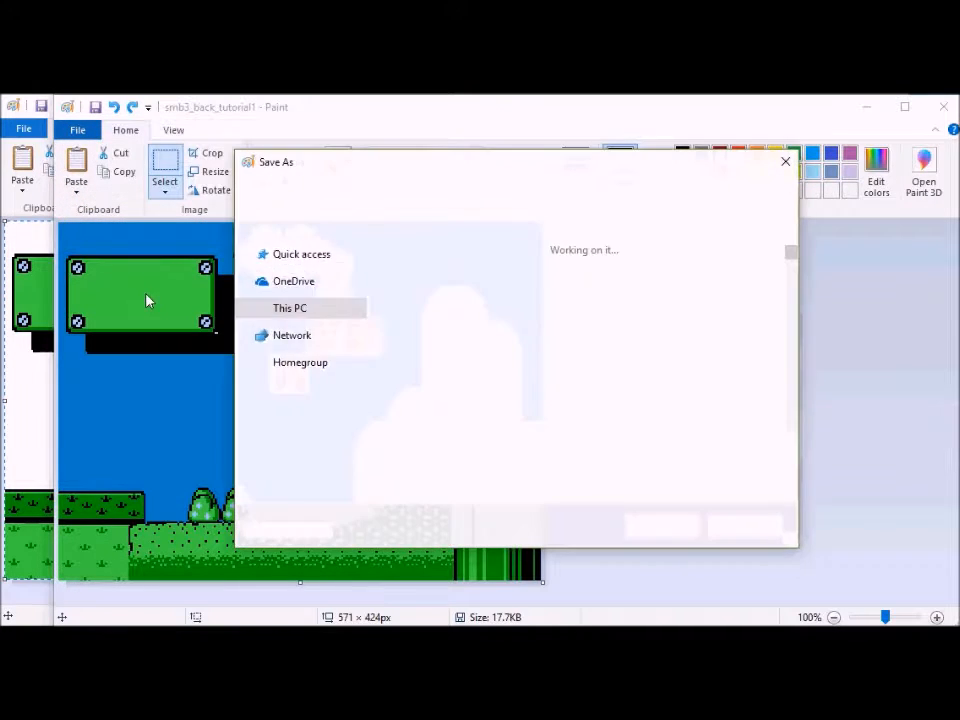
pyautogui.scroll(2, 306, 326)
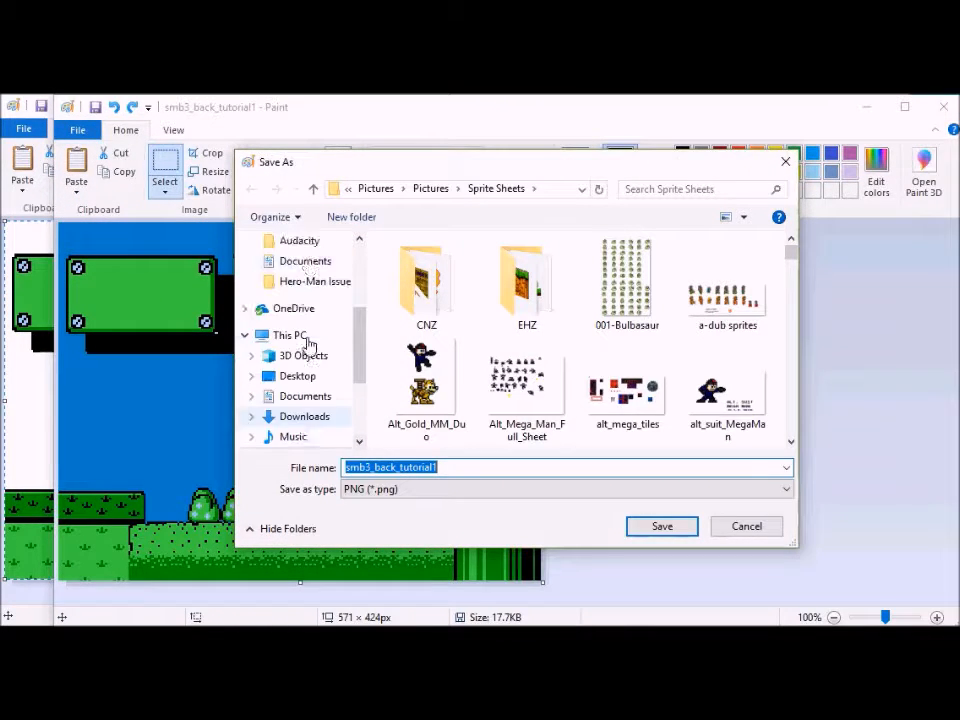
pyautogui.scroll(3, 306, 343)
pyautogui.click(302, 321)
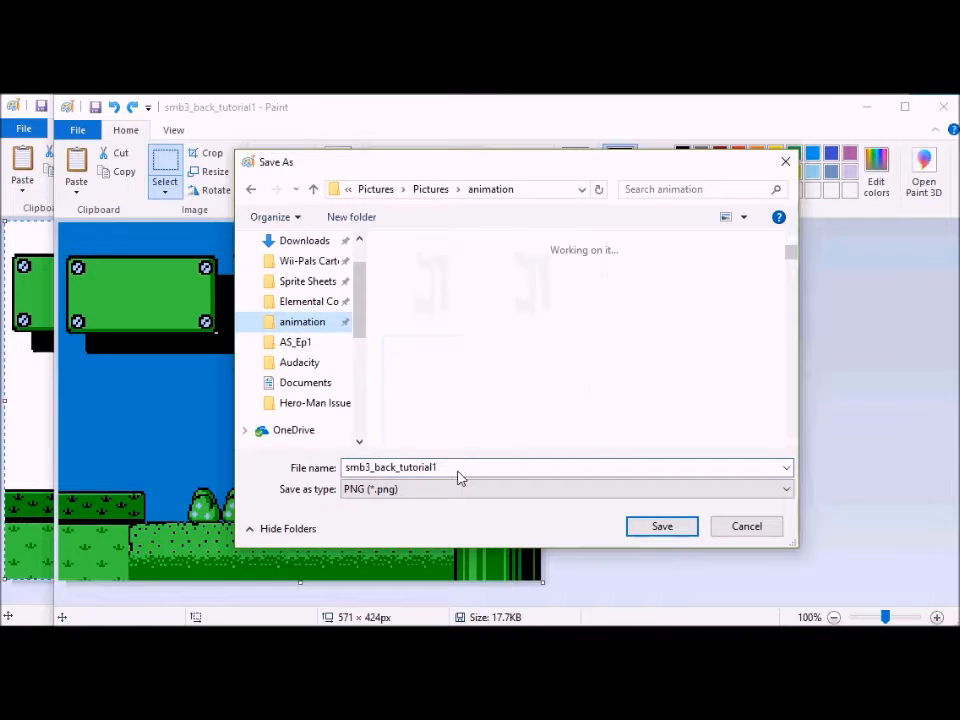
pyautogui.click(459, 469)
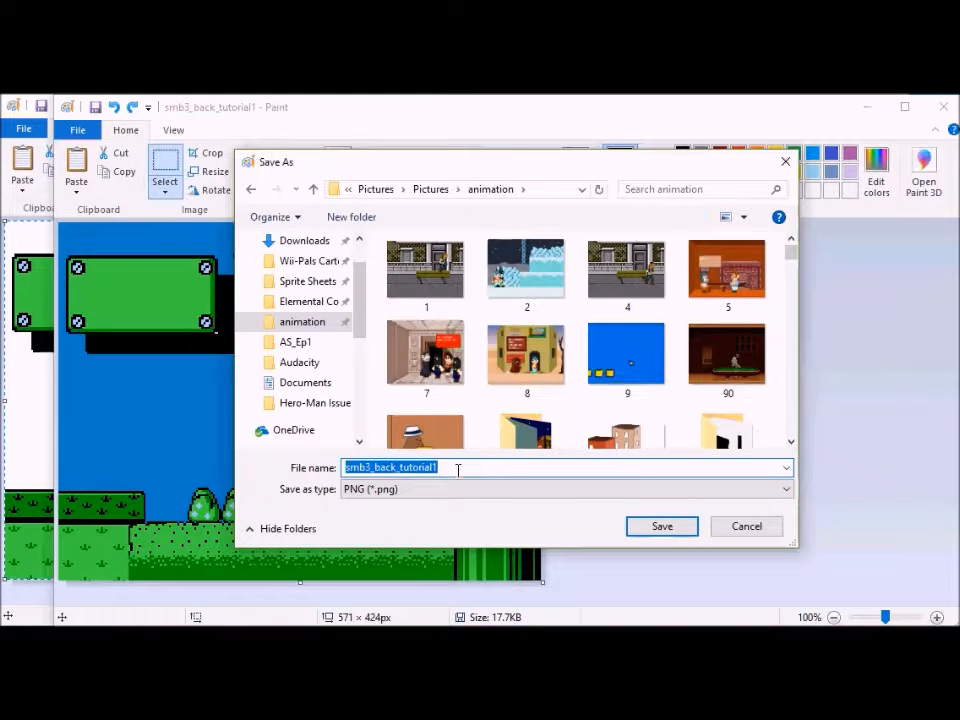
pyautogui.write('smb3_tut1')
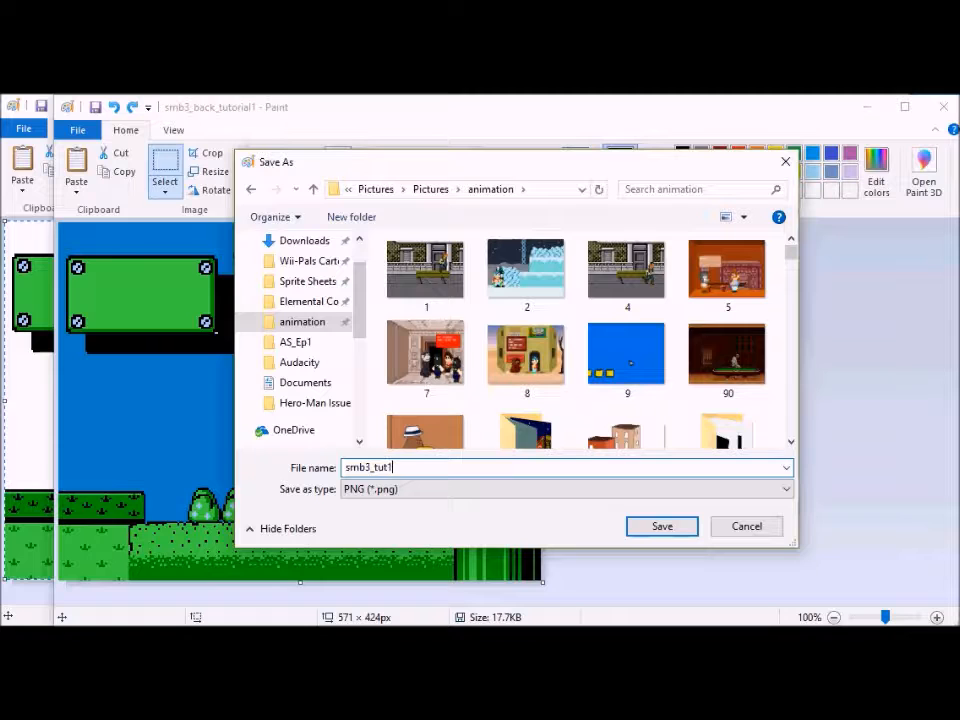
pyautogui.press('Return')
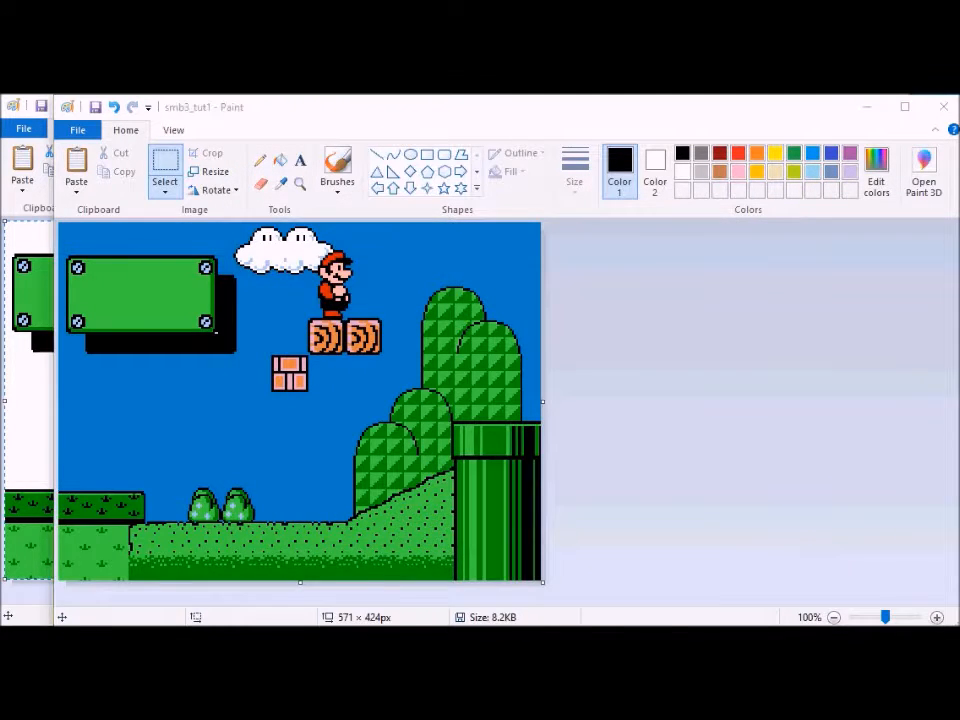
# Step: Copy the walking Mario, second in the sprite sheet's first row, into the white scene on the swirl blocks, slightly right of the previous pose
pyautogui.moveTo(398, 625)
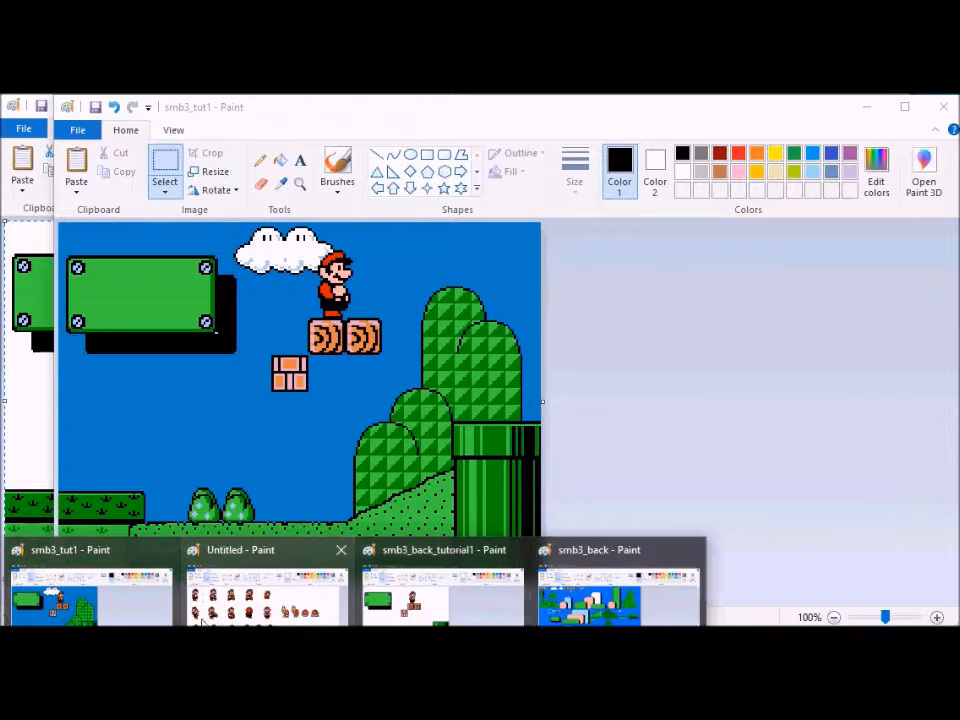
pyautogui.click(266, 595)
pyautogui.moveTo(114, 229); pyautogui.dragTo(183, 310)
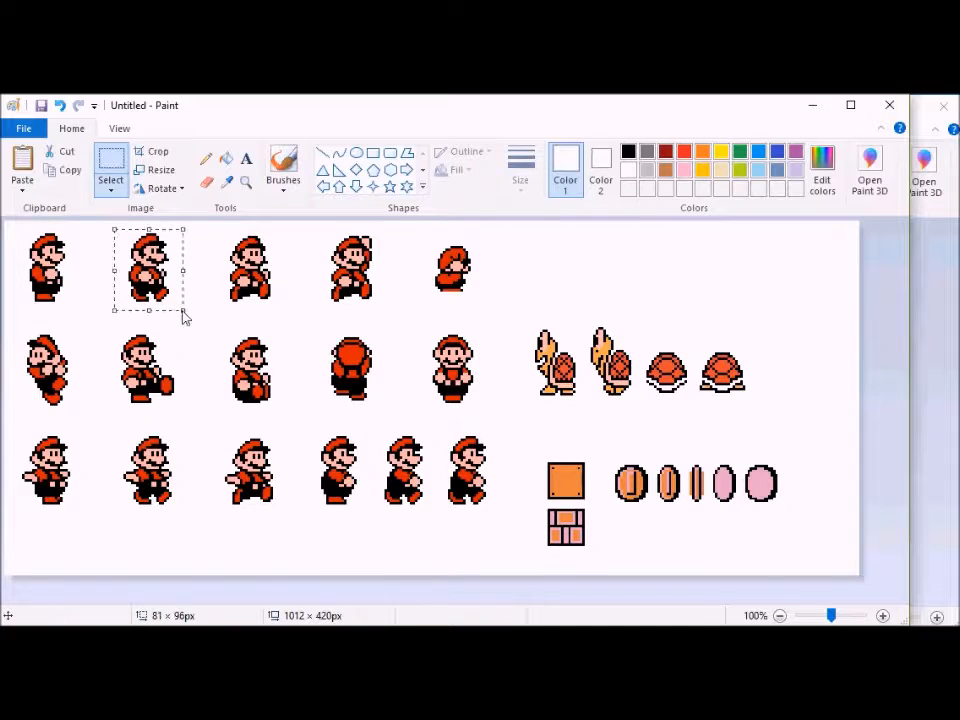
pyautogui.hotkey('ctrl', 'c')
pyautogui.click(440, 590)
pyautogui.hotkey('ctrl', 'v')
pyautogui.moveTo(48, 268); pyautogui.dragTo(301, 292)
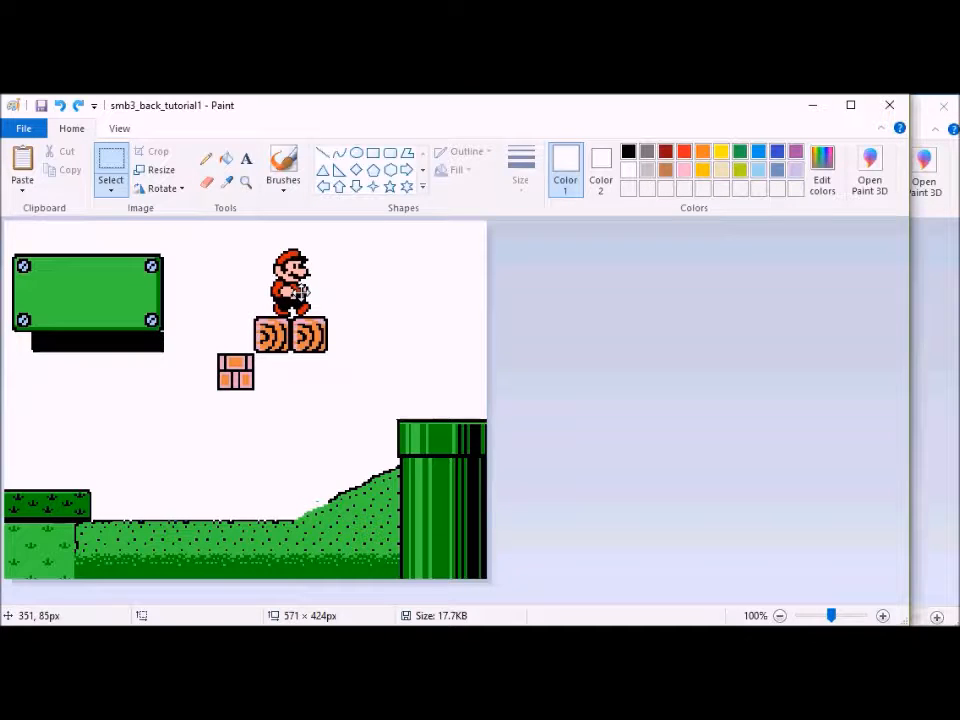
# Step: Copy the entire white scene with the walking Mario and paste it over the blue smb3_tut1 picture
pyautogui.hotkey('ctrl', 'a')
pyautogui.moveTo(195, 585)
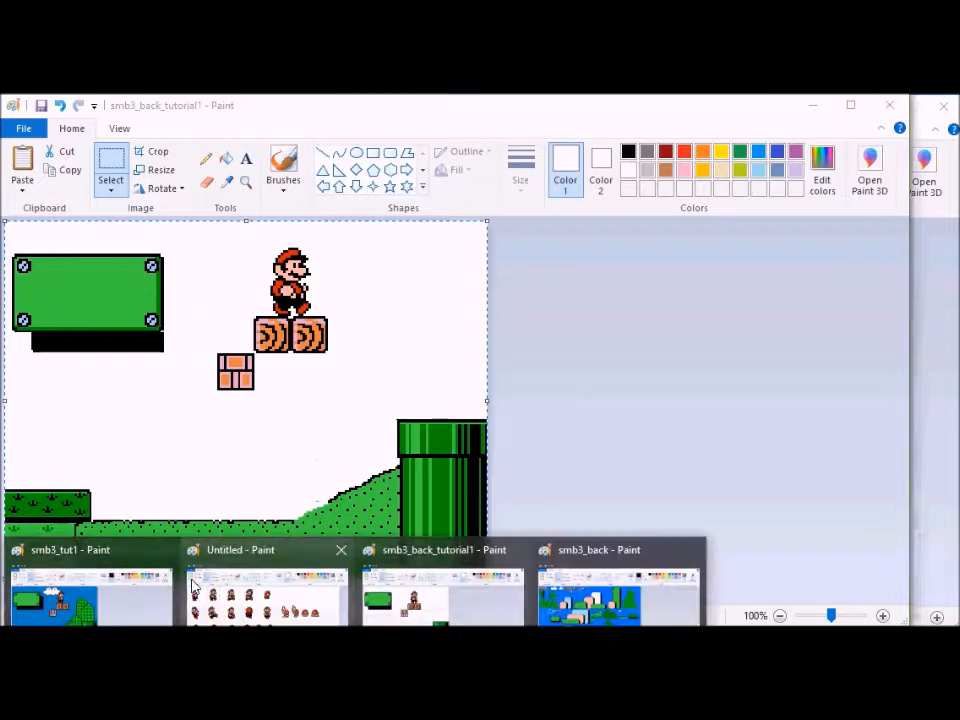
pyautogui.click(133, 600)
pyautogui.hotkey('ctrl', 'v')
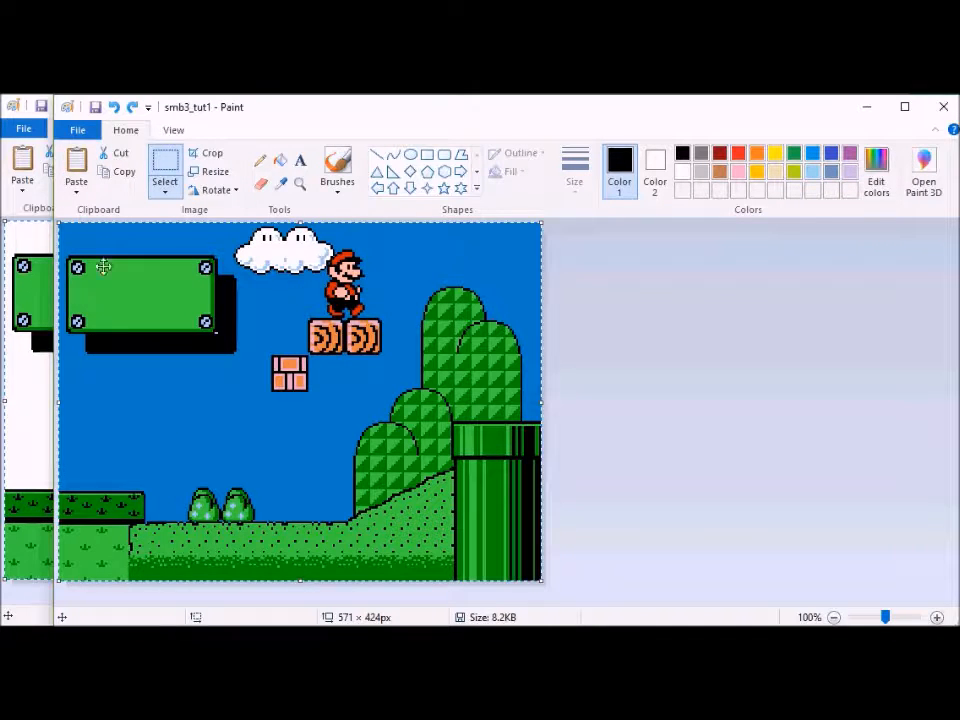
# Step: Save the walking Mario frame as a new file named smb3_tut2
pyautogui.click(77, 129)
pyautogui.click(118, 272)
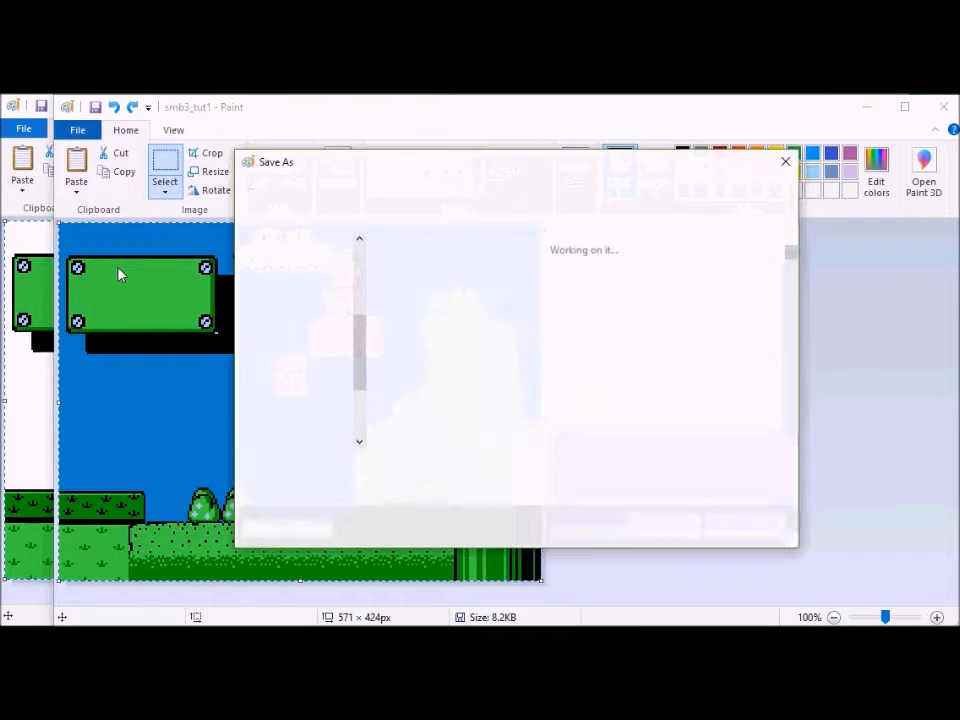
pyautogui.press('BackSpace')
pyautogui.write('2')
pyautogui.press('Return')
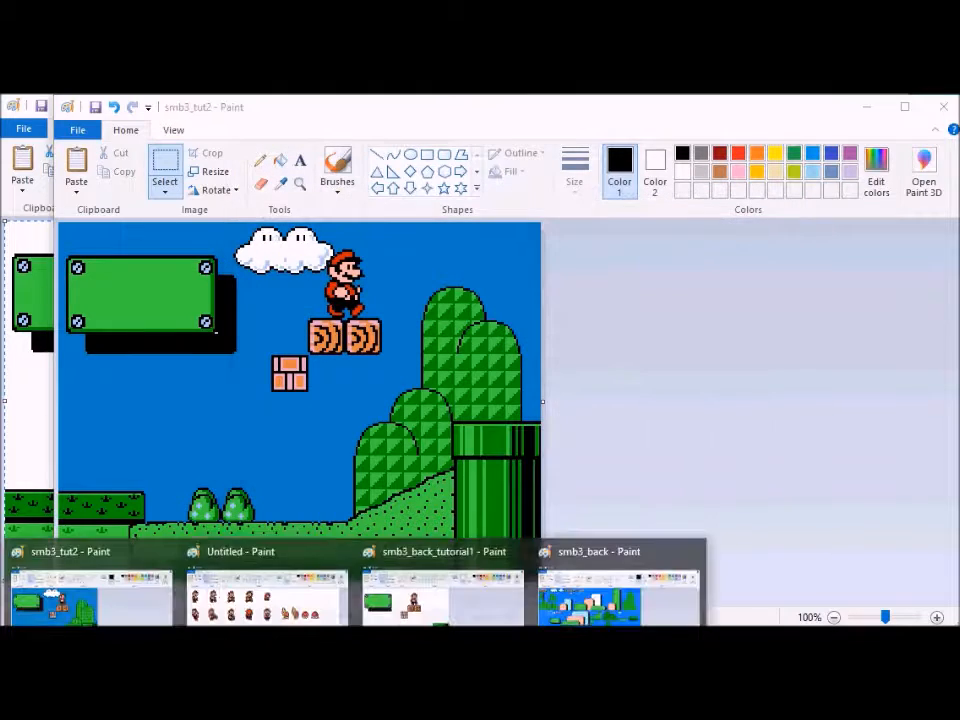
# Step: Copy the standing Mario from the untitled sprite sheet into the white scene, a little further right on the swirl blocks
pyautogui.click(266, 596)
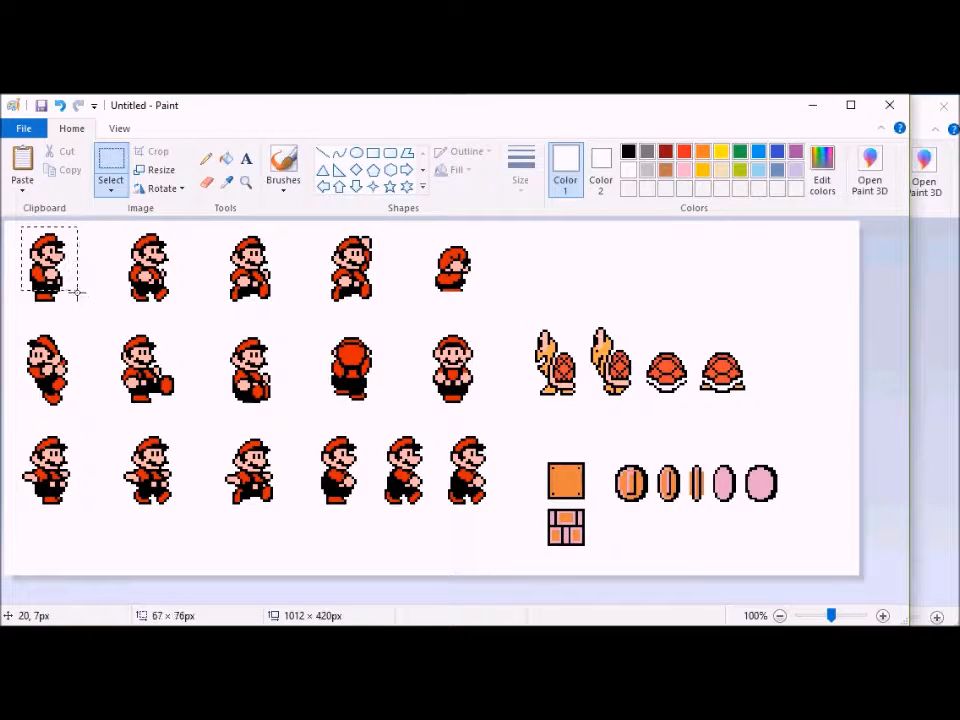
pyautogui.moveTo(77, 292); pyautogui.dragTo(86, 315)
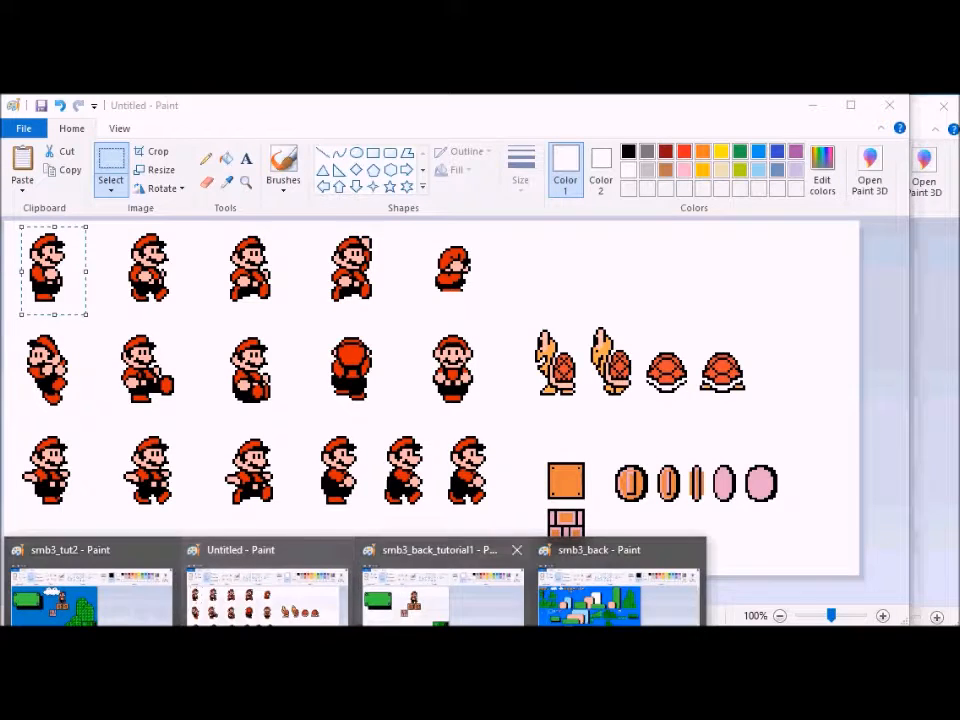
pyautogui.click(442, 596)
pyautogui.hotkey('ctrl', 'v')
pyautogui.moveTo(18, 286); pyautogui.dragTo(290, 305)
# Step: Copy the entire white scene with the repositioned standing Mario and paste it over the blue smb3_tut2 picture
pyautogui.hotkey('ctrl', 'a')
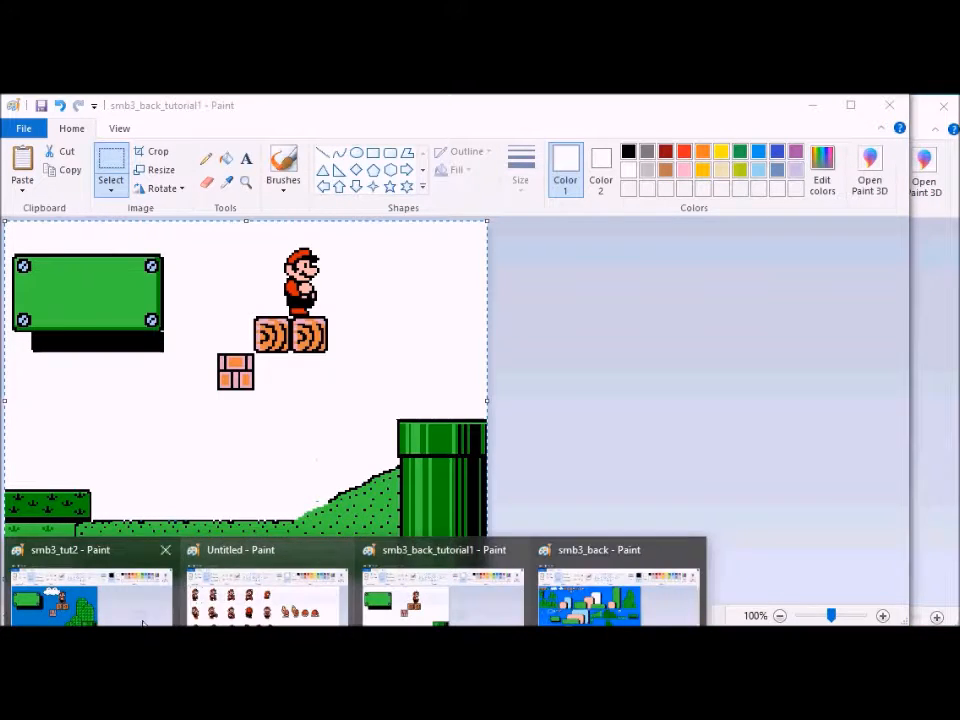
pyautogui.click(150, 612)
pyautogui.hotkey('ctrl', 'v')
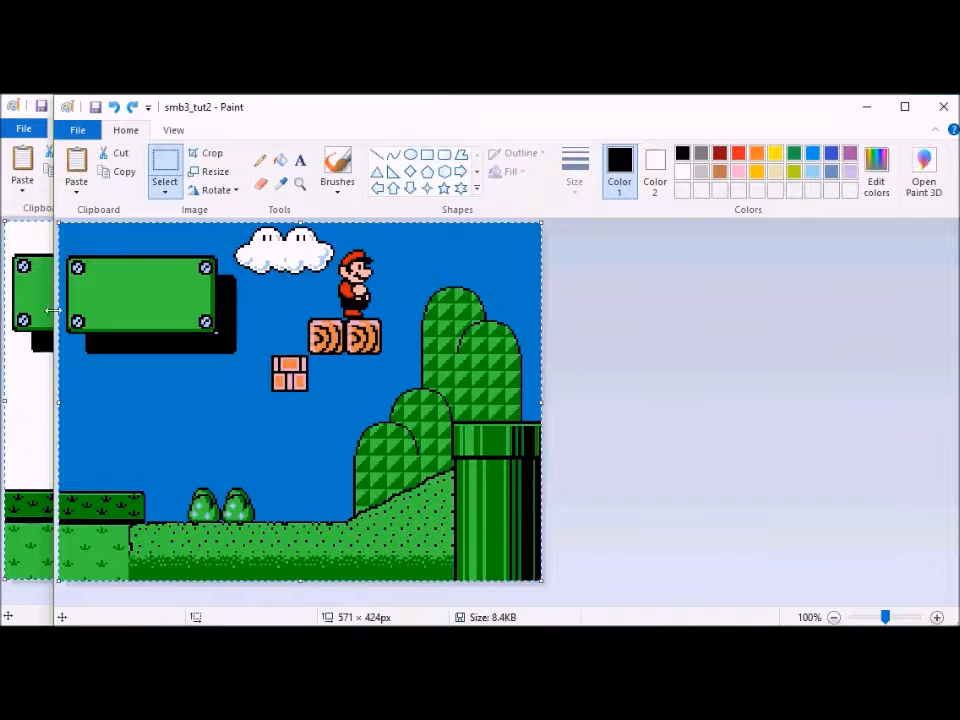
# Step: Save the third animation frame as a new file named smb3_tut3
pyautogui.click(75, 138)
pyautogui.click(133, 268)
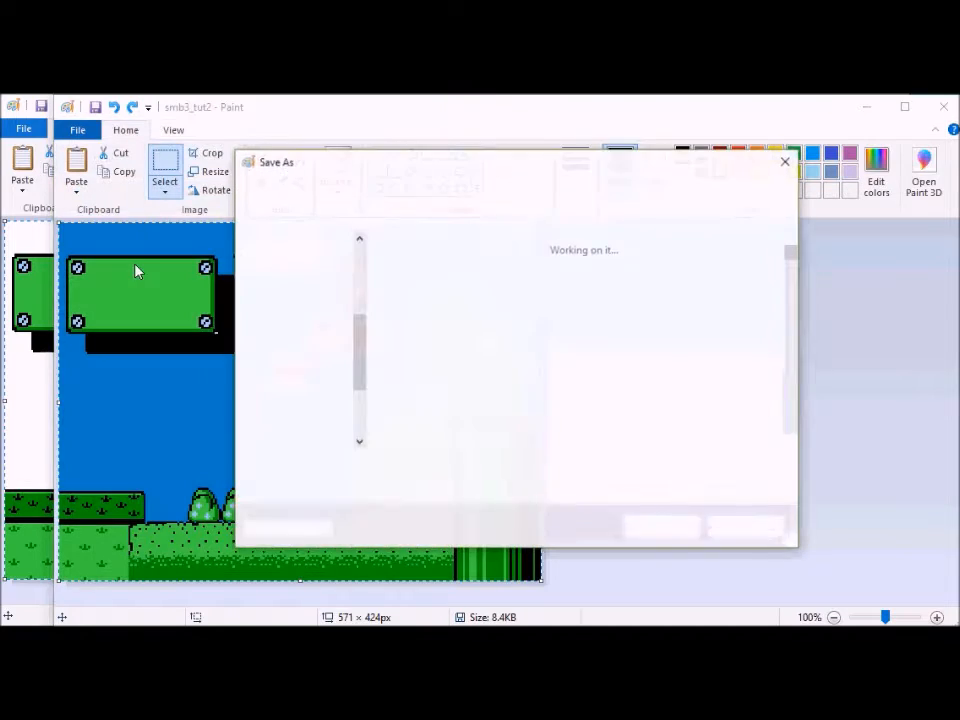
pyautogui.press('End')
pyautogui.press('BackSpace')
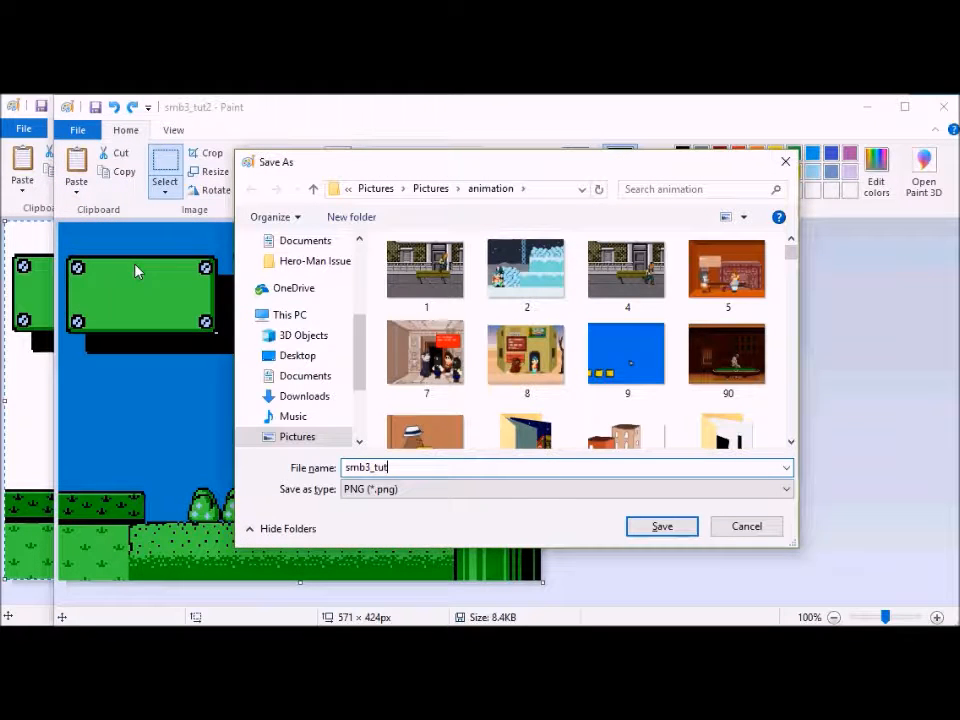
pyautogui.write('3')
pyautogui.press('Return')
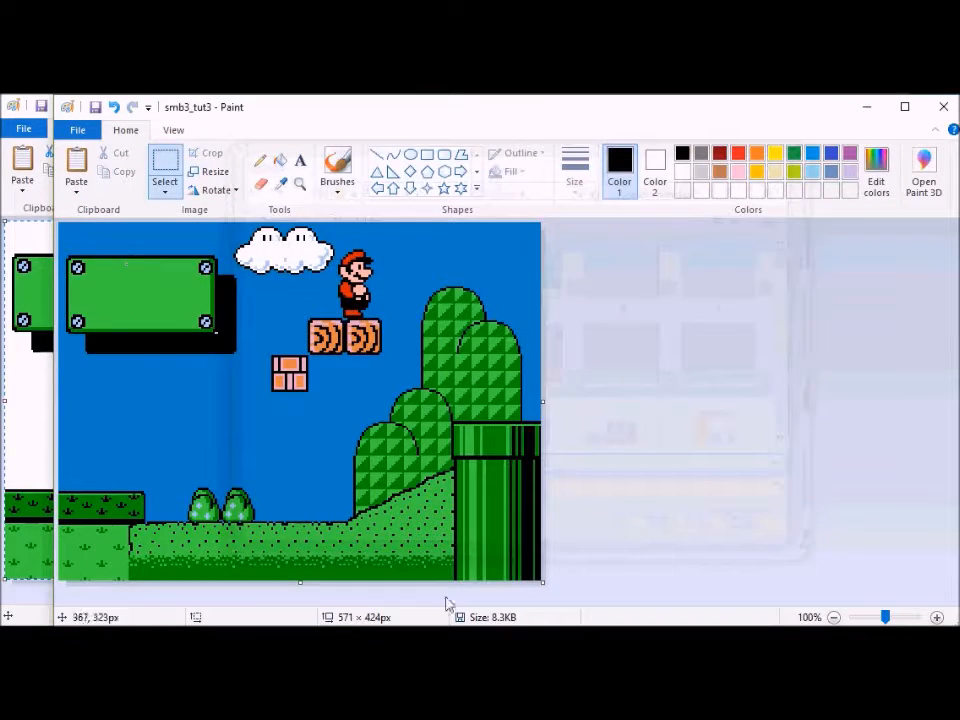
# Step: Copy the third Mario of the sprite sheet's first row into the white scene, just above the second swirl block
pyautogui.click(236, 590)
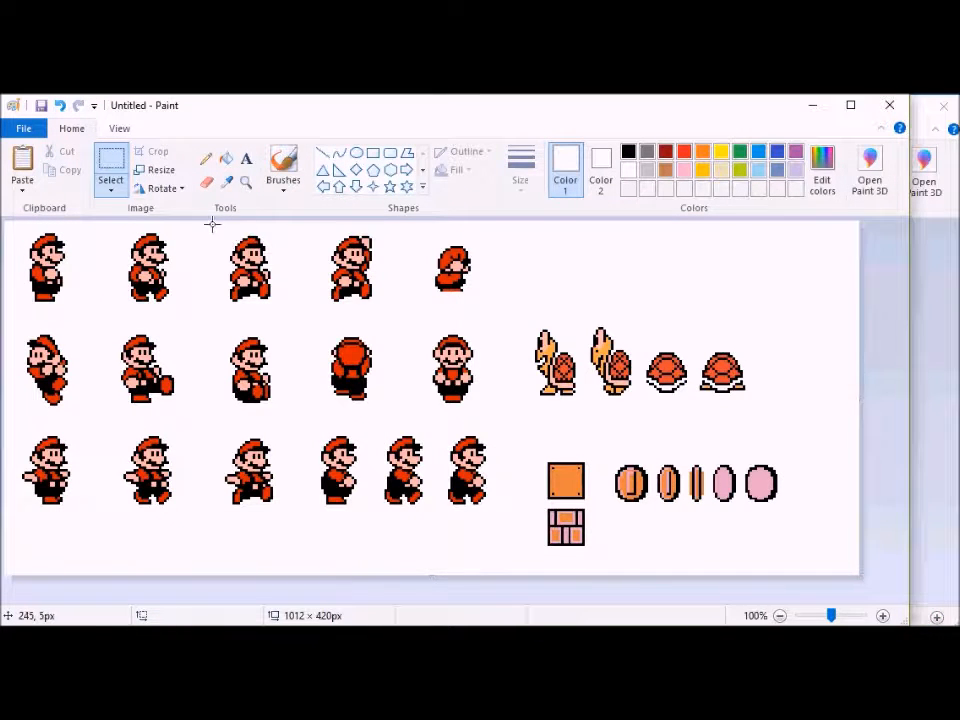
pyautogui.moveTo(285, 305); pyautogui.dragTo(287, 307)
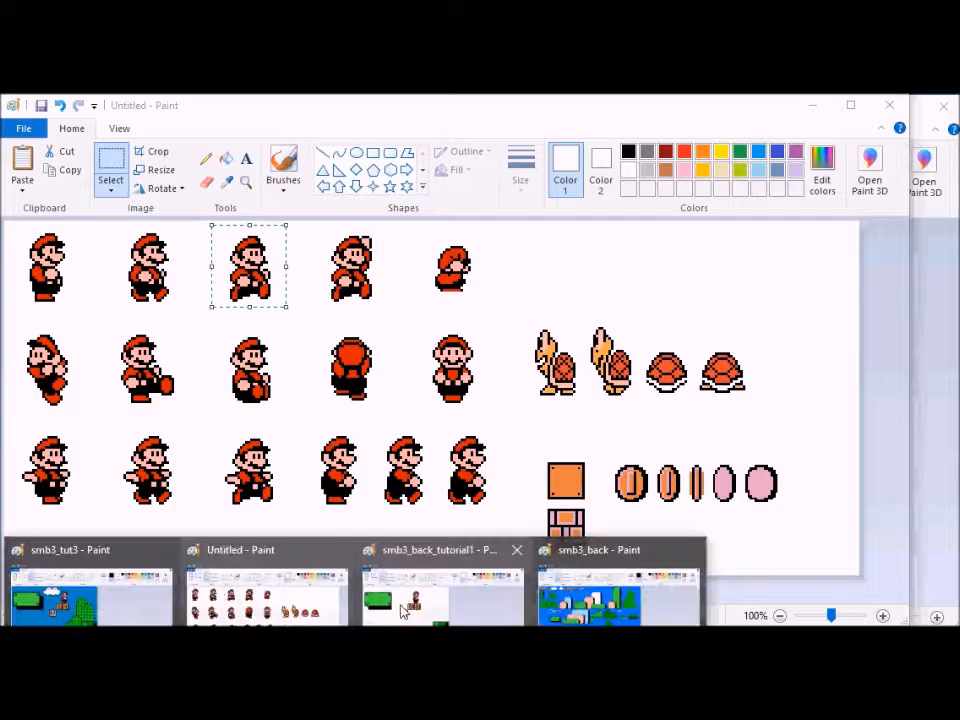
pyautogui.click(432, 590)
pyautogui.hotkey('ctrl', 'v')
pyautogui.moveTo(45, 268); pyautogui.dragTo(302, 287)
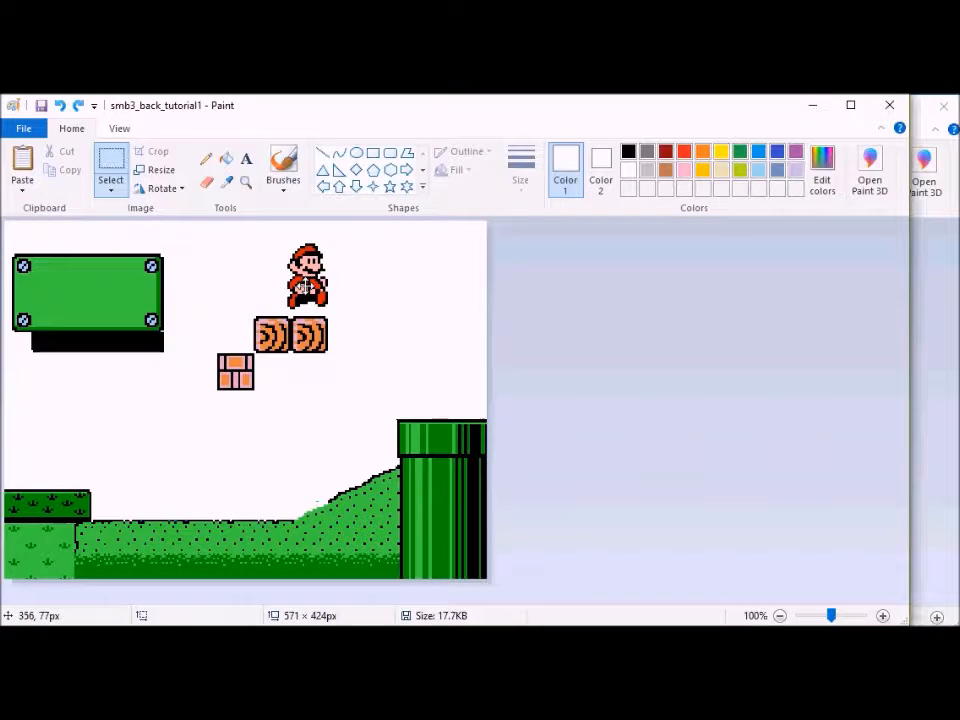
# Step: Try to replace the placed Mario in the white scene with the second Mario of the sprite sheet's first row
pyautogui.click(290, 612)
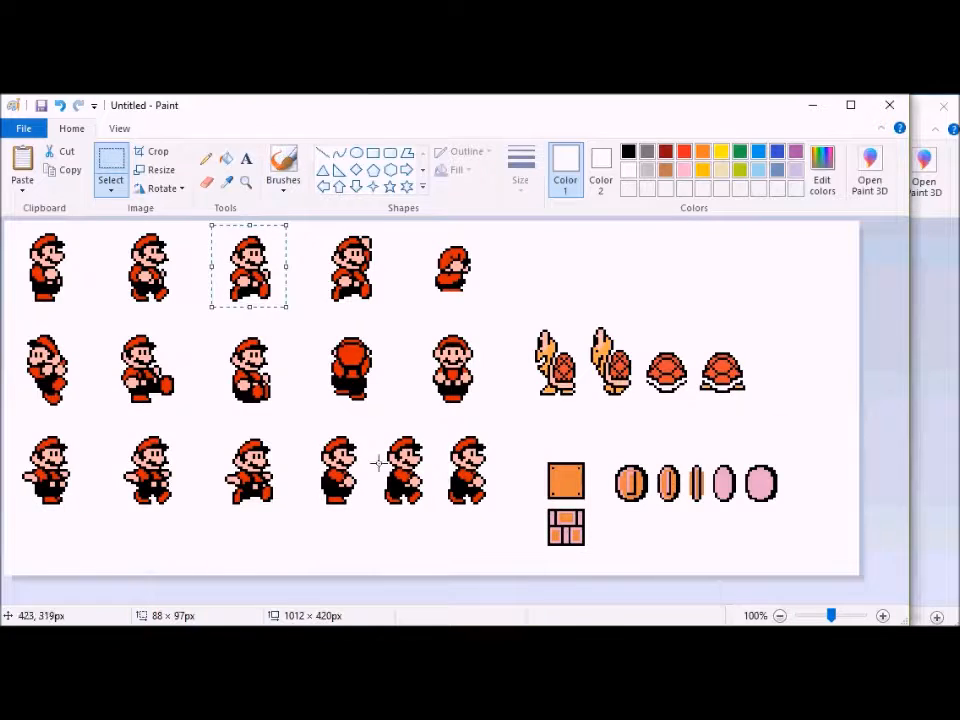
pyautogui.click(421, 320)
pyautogui.moveTo(190, 320); pyautogui.dragTo(192, 321)
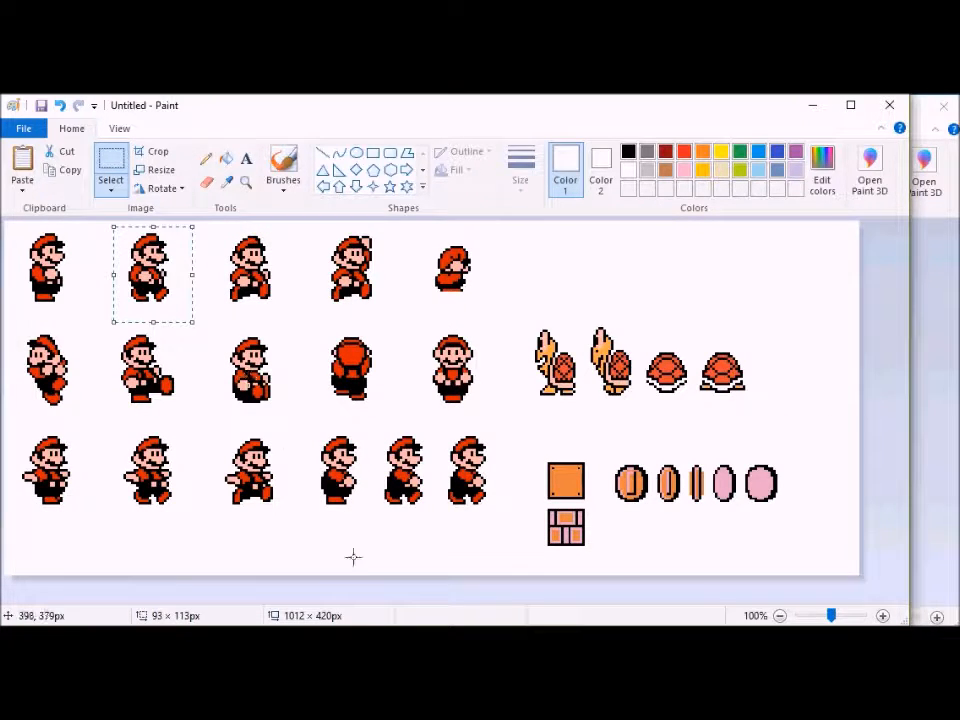
pyautogui.click(431, 600)
pyautogui.hotkey('ctrl', 'z')
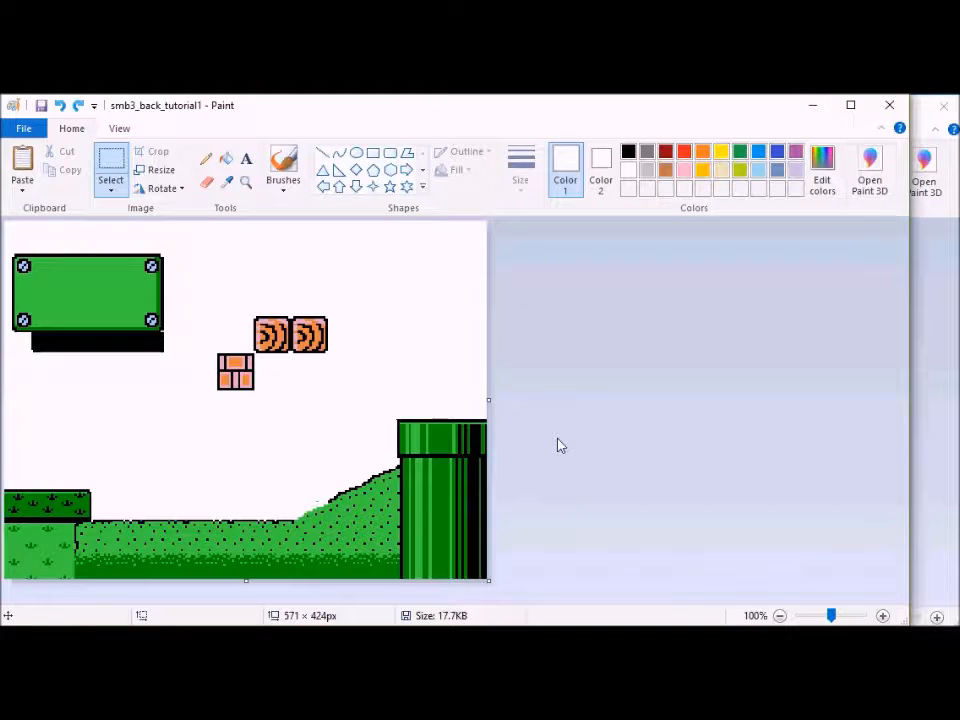
pyautogui.hotkey('ctrl', 'v')
pyautogui.moveTo(43, 285); pyautogui.dragTo(140, 285)
pyautogui.hotkey('ctrl', 'z')
# Step: Copy the third Mario of the sprite sheet's first row into the white scene, just above where the two swirl blocks meet
pyautogui.click(353, 632)
pyautogui.click(265, 590)
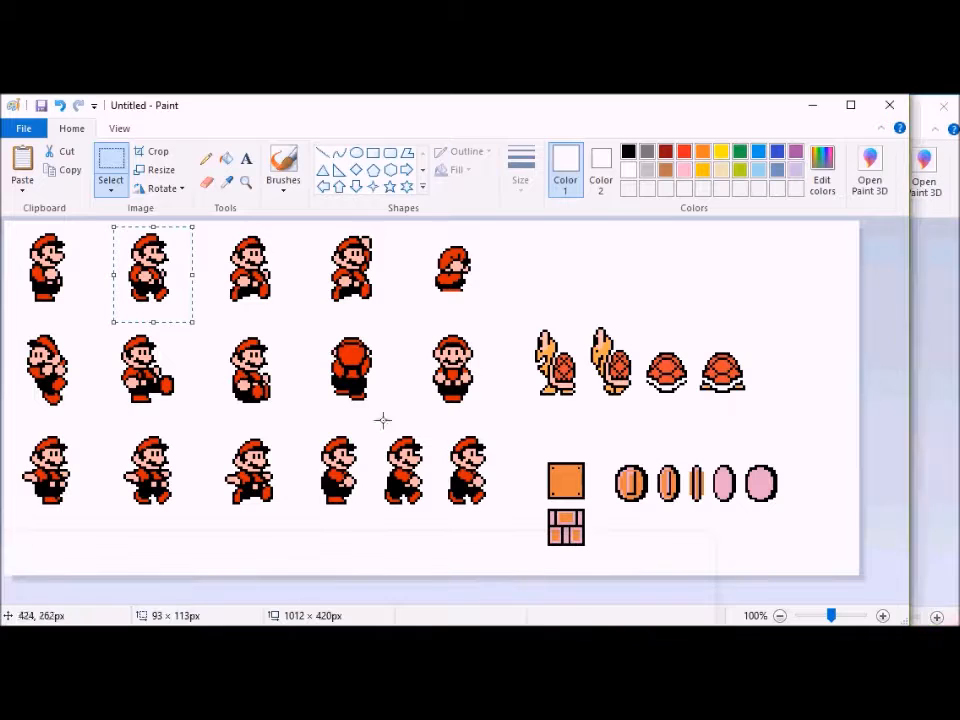
pyautogui.moveTo(289, 310); pyautogui.dragTo(294, 317)
pyautogui.hotkey('ctrl', 'c')
pyautogui.click(357, 632)
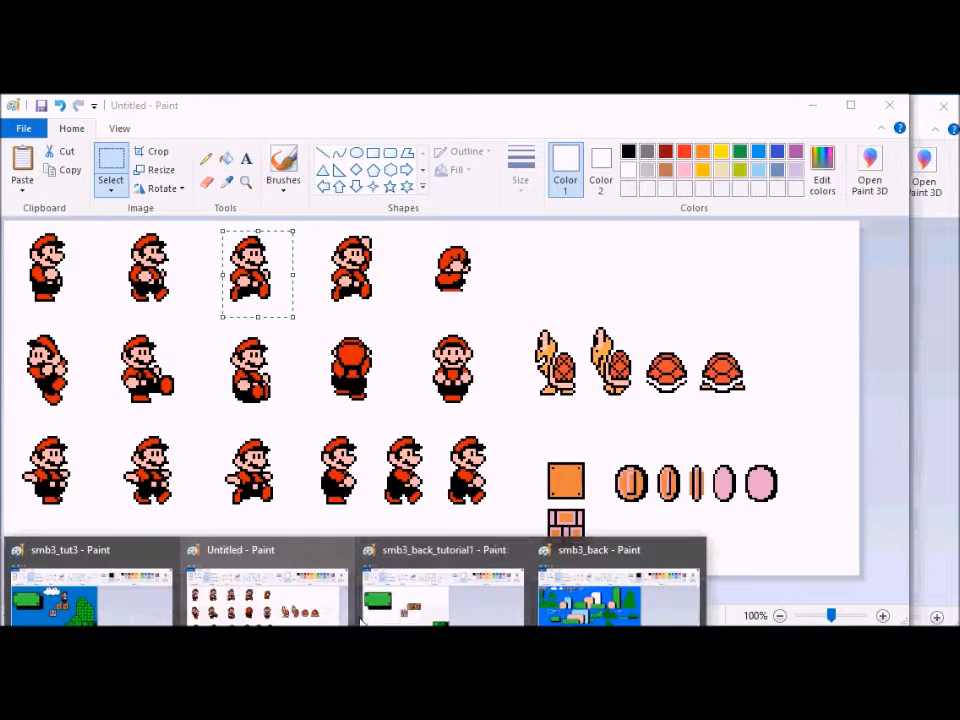
pyautogui.click(431, 590)
pyautogui.hotkey('ctrl', 'v')
pyautogui.moveTo(31, 271); pyautogui.dragTo(298, 291)
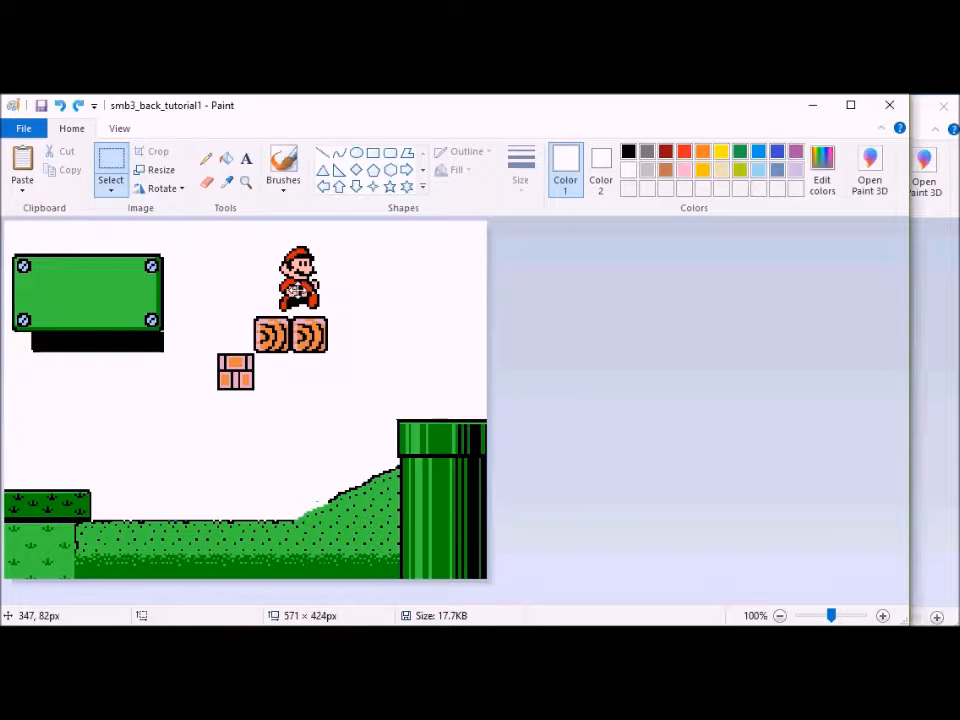
# Step: Paste the entire white scene over the blue smb3_tut3 picture and save it, replacing the existing smb3_tut3 file
pyautogui.click(357, 632)
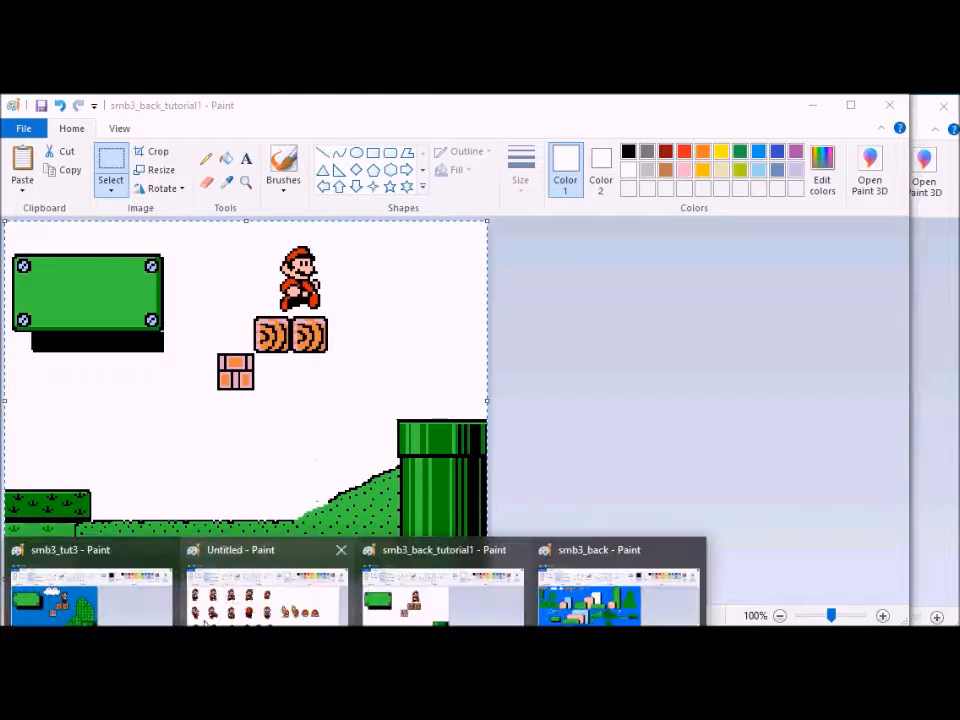
pyautogui.click(170, 607)
pyautogui.hotkey('ctrl', 'z')
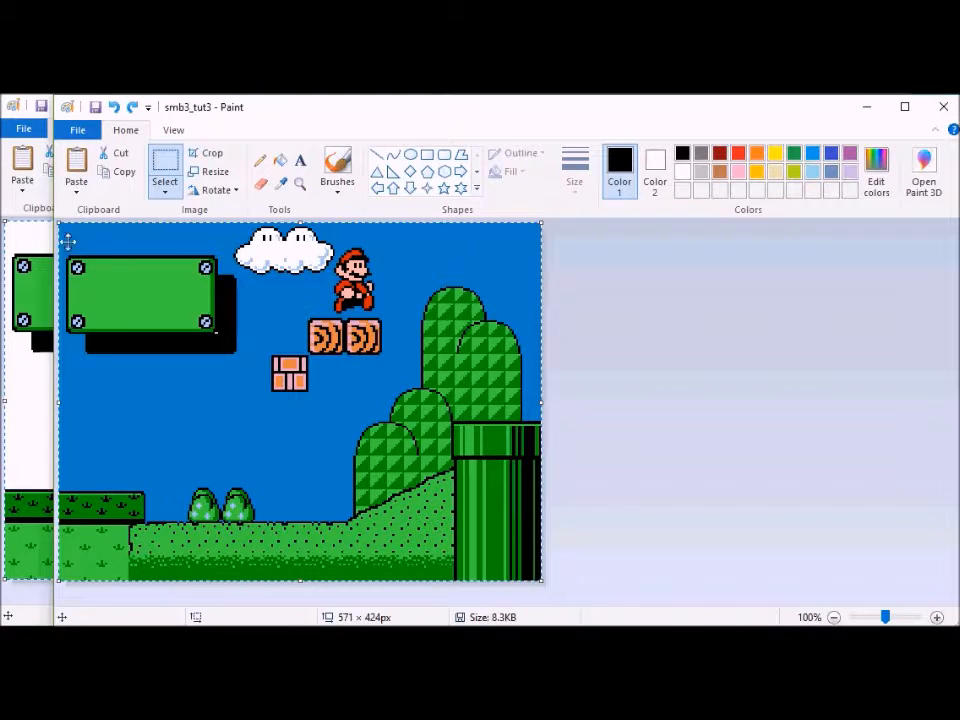
pyautogui.click(78, 131)
pyautogui.click(133, 281)
pyautogui.click(576, 329)
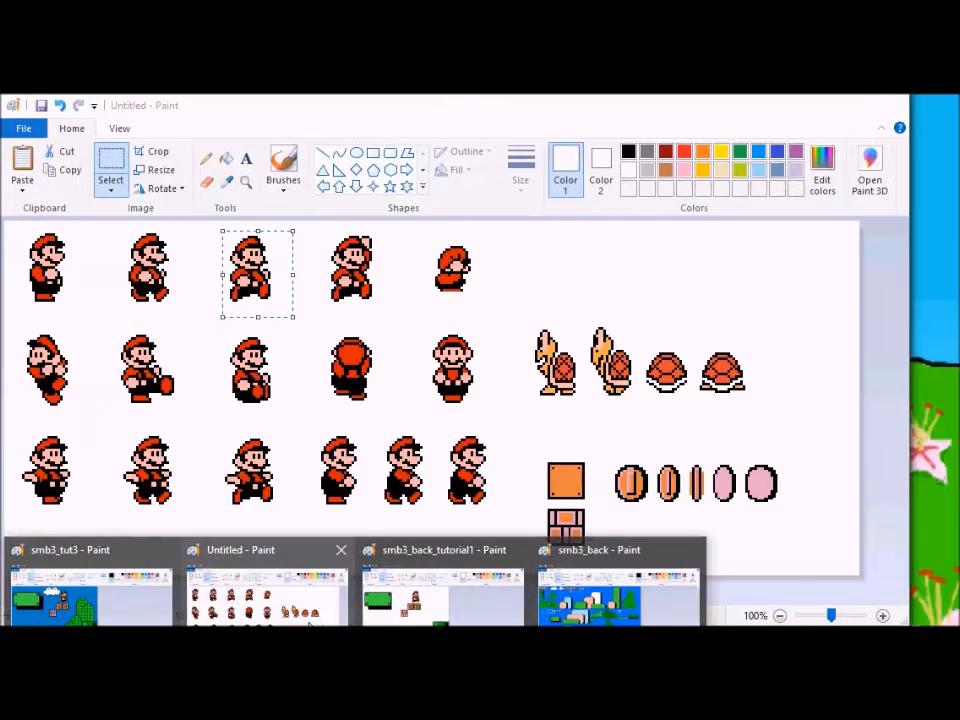
# Step: Replace Mario in the white scene with the second Mario of the sheet's first row, standing on the second swirl block
pyautogui.moveTo(522, 618)
pyautogui.moveTo(313, 622)
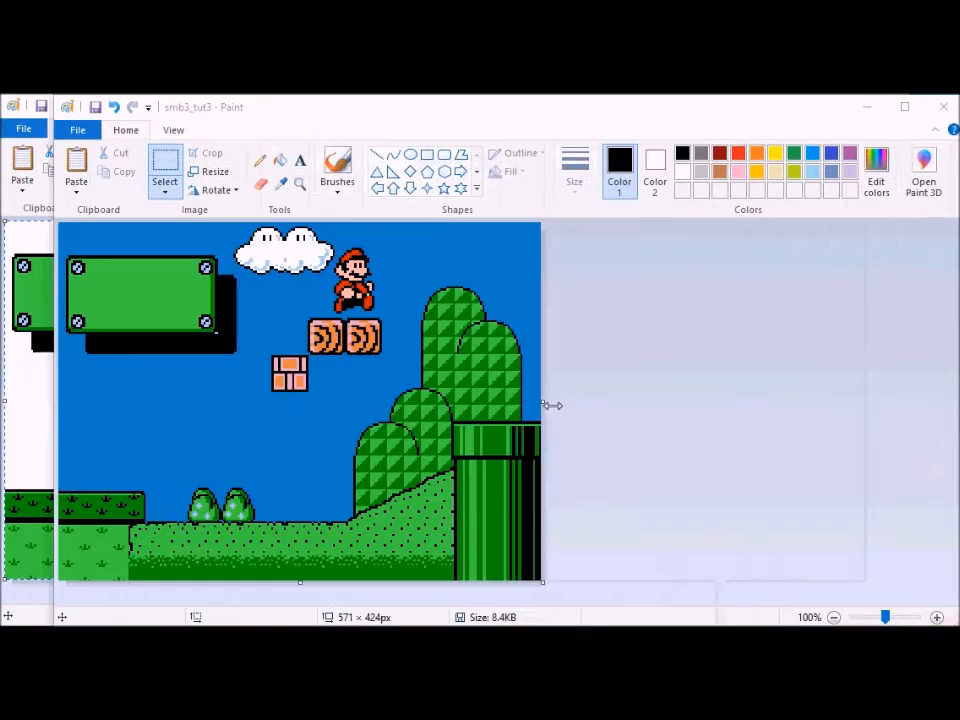
pyautogui.click(356, 379)
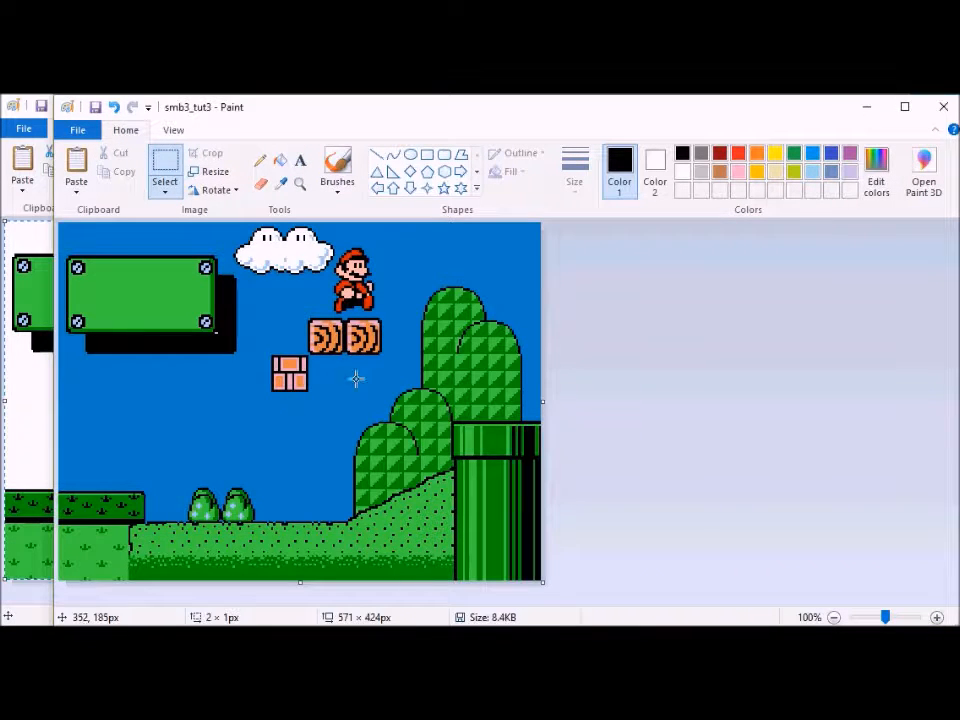
pyautogui.click(268, 590)
pyautogui.moveTo(111, 228)
pyautogui.mouseDown()
pyautogui.moveTo(159, 255)
pyautogui.moveTo(186, 314)
pyautogui.mouseUp()
pyautogui.hotkey('ctrl', 'c')
pyautogui.hotkey('alt', 'Tab')
pyautogui.hotkey('ctrl', 'v')
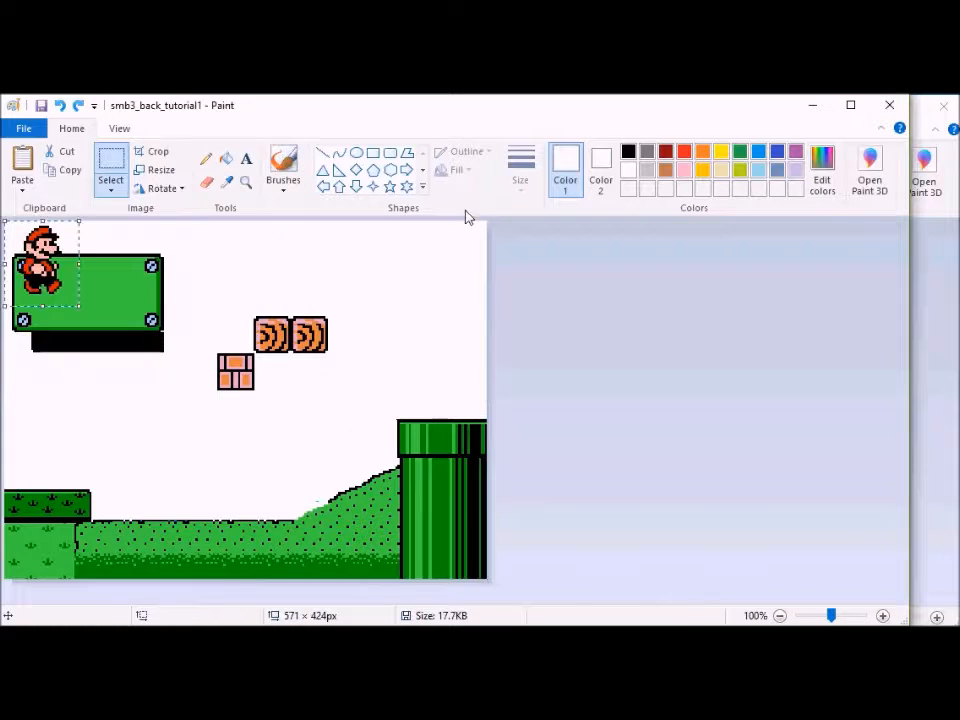
pyautogui.moveTo(28, 284); pyautogui.dragTo(302, 308)
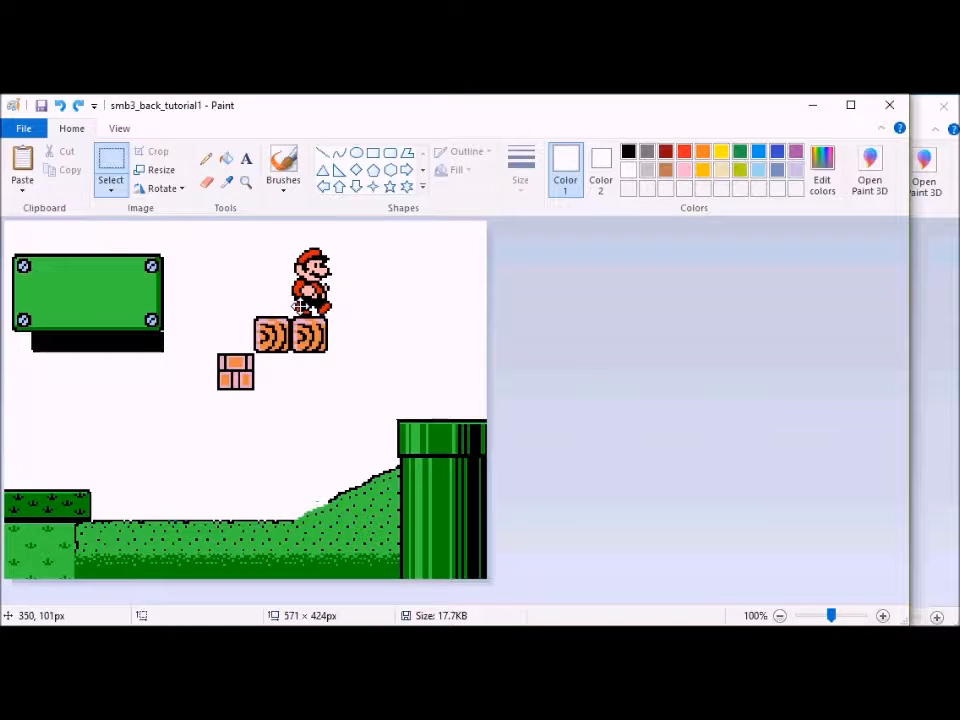
# Step: Copy the entire white scene onto the blue smb3_tut3 picture and save this frame as a new PNG named smb3_tut4
pyautogui.hotkey('ctrl', 'a')
pyautogui.click(150, 575)
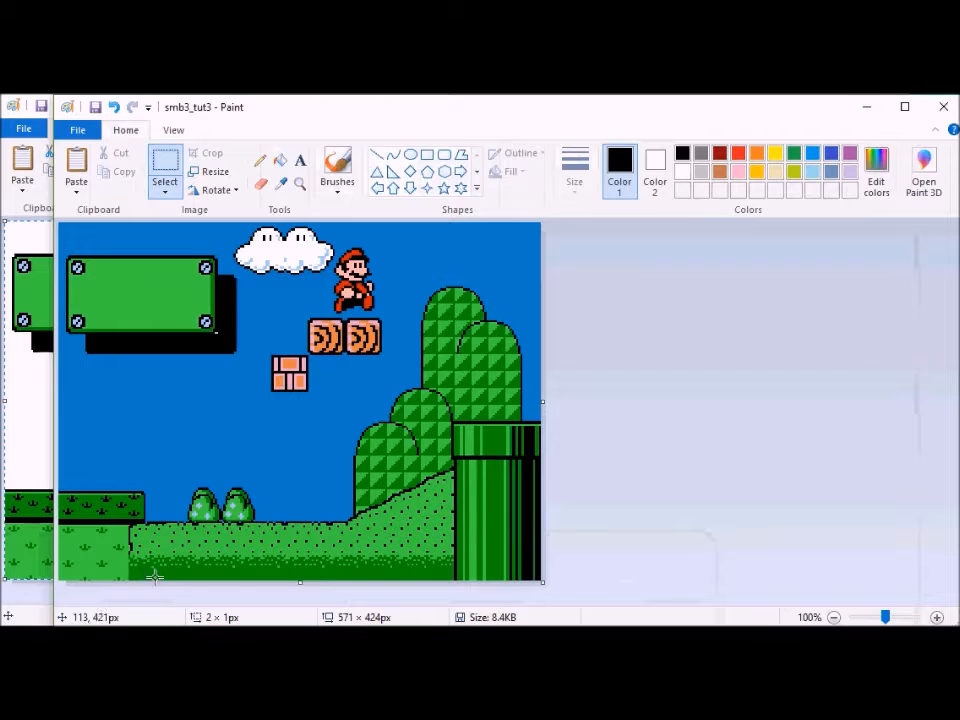
pyautogui.click(78, 130)
pyautogui.click(125, 265)
pyautogui.press('Right')
pyautogui.press('BackSpace')
pyautogui.write('4')
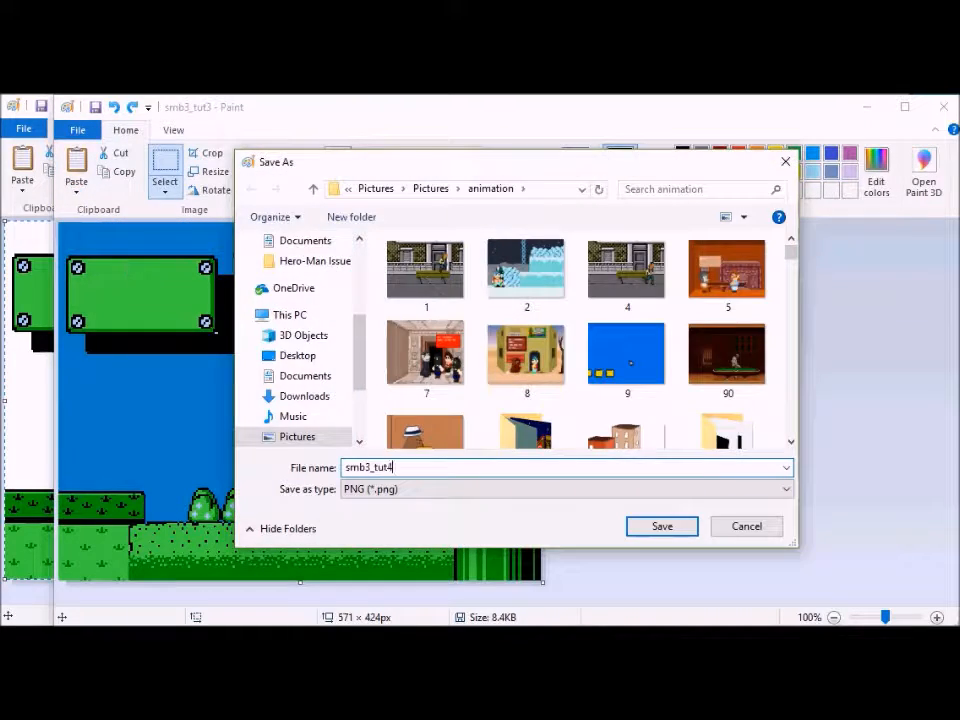
pyautogui.press('Return')
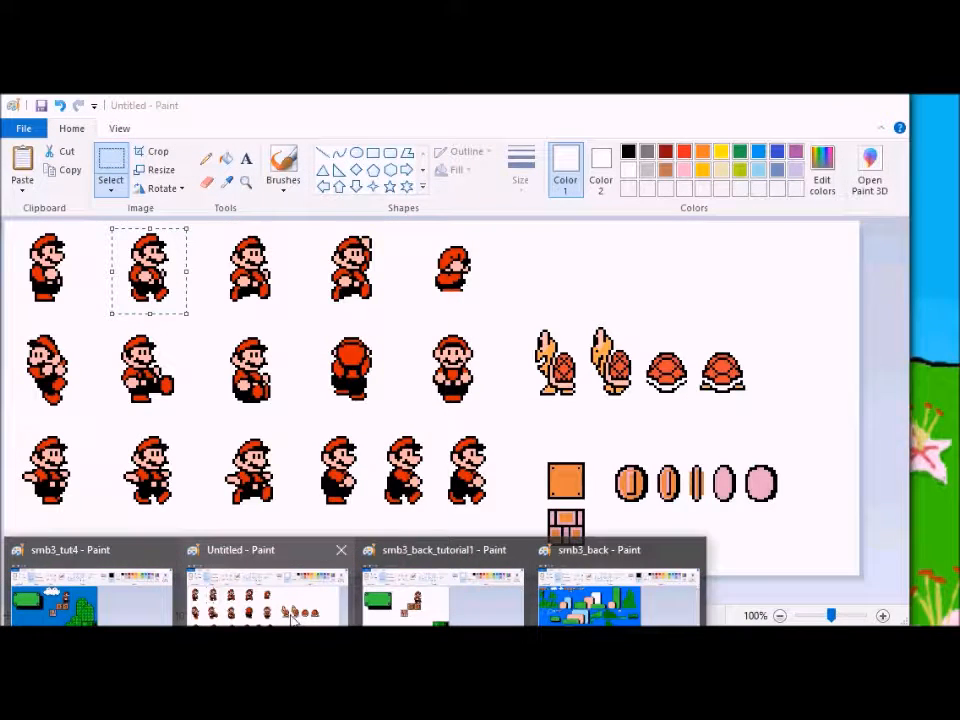
# Step: Replace Mario in the white scene with the sheet's third first-row Mario, airborne over the second swirl block's right edge
pyautogui.click(265, 620)
pyautogui.click(225, 235)
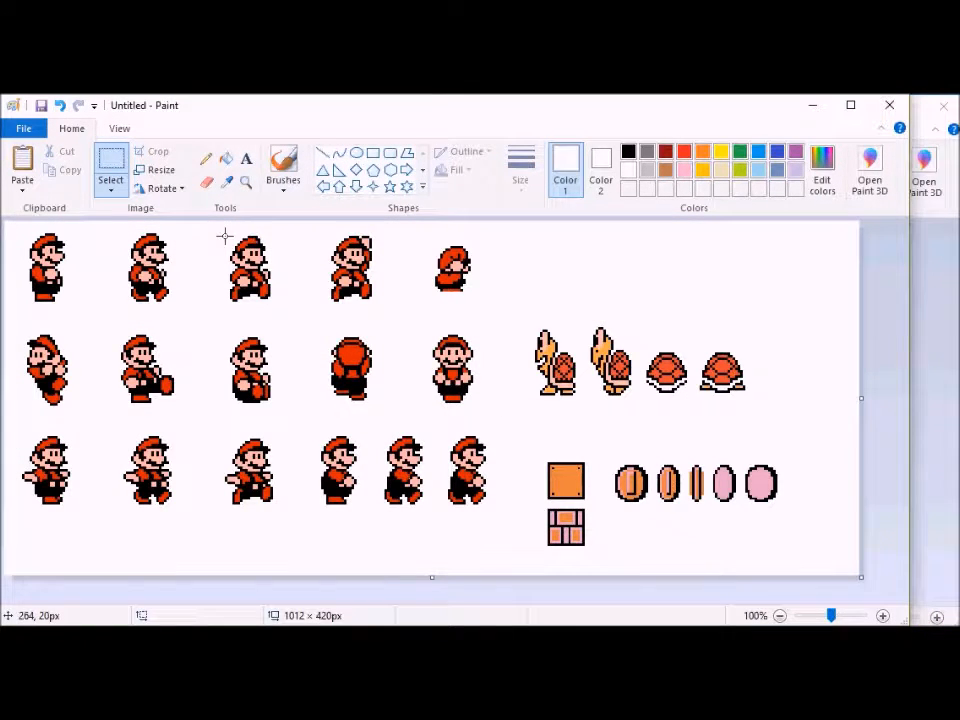
pyautogui.moveTo(280, 293); pyautogui.dragTo(289, 308)
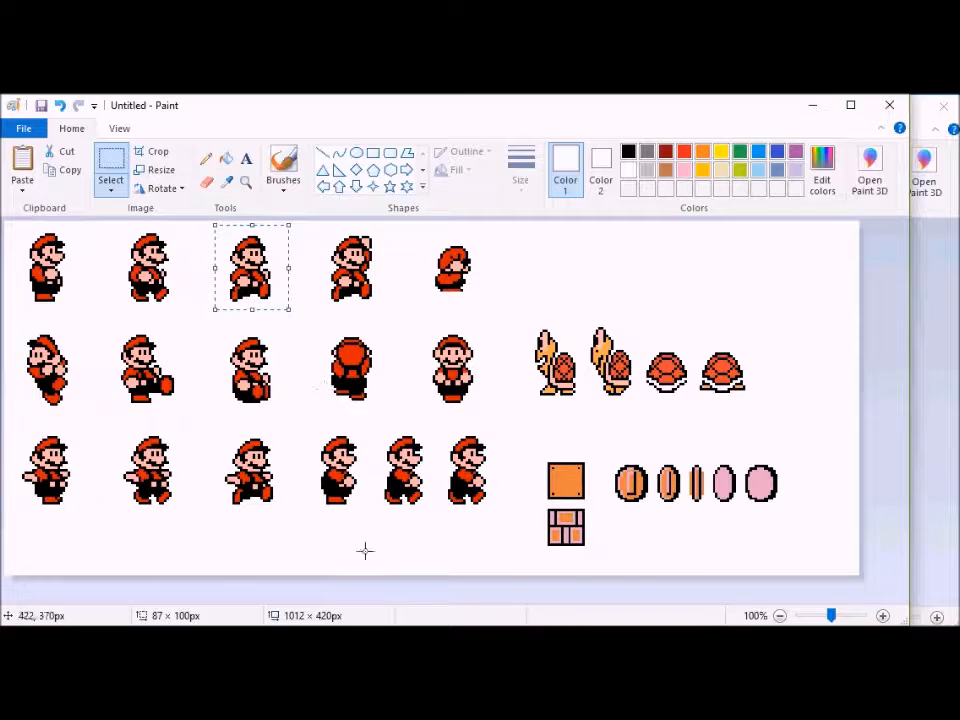
pyautogui.click(443, 594)
pyautogui.hotkey('ctrl', 'v')
pyautogui.moveTo(43, 279); pyautogui.dragTo(334, 285)
# Step: Copy the entire white scene onto the blue smb3_tut4 picture and save this frame as a new PNG named smb3_tut5
pyautogui.moveTo(364, 605)
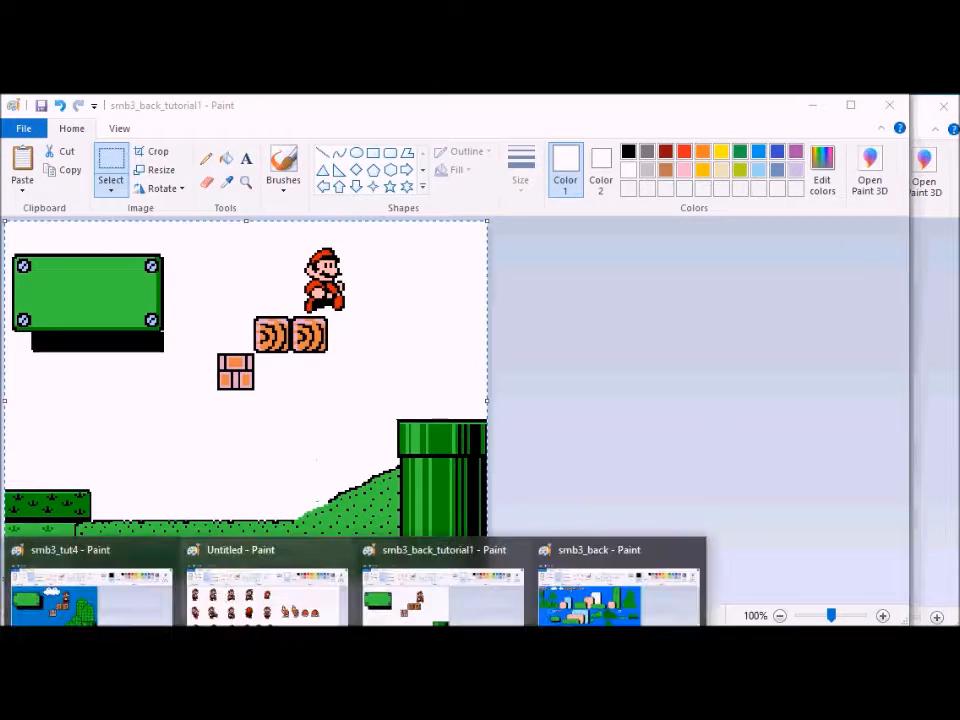
pyautogui.click(86, 595)
pyautogui.hotkey('ctrl', 'z')
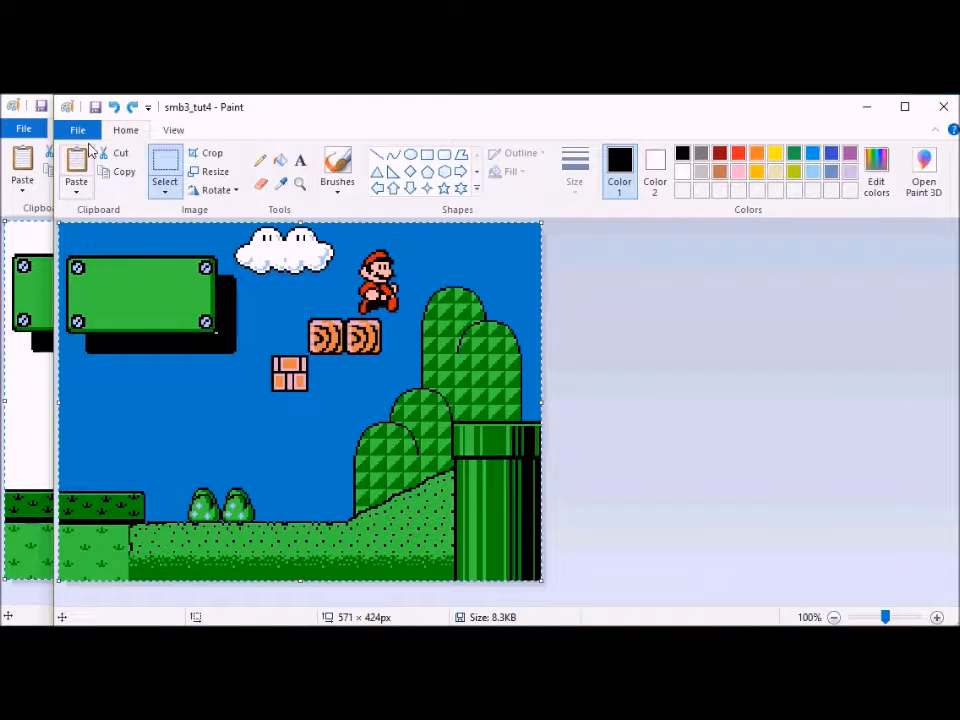
pyautogui.click(80, 131)
pyautogui.click(130, 271)
pyautogui.press('BackSpace')
pyautogui.write('5')
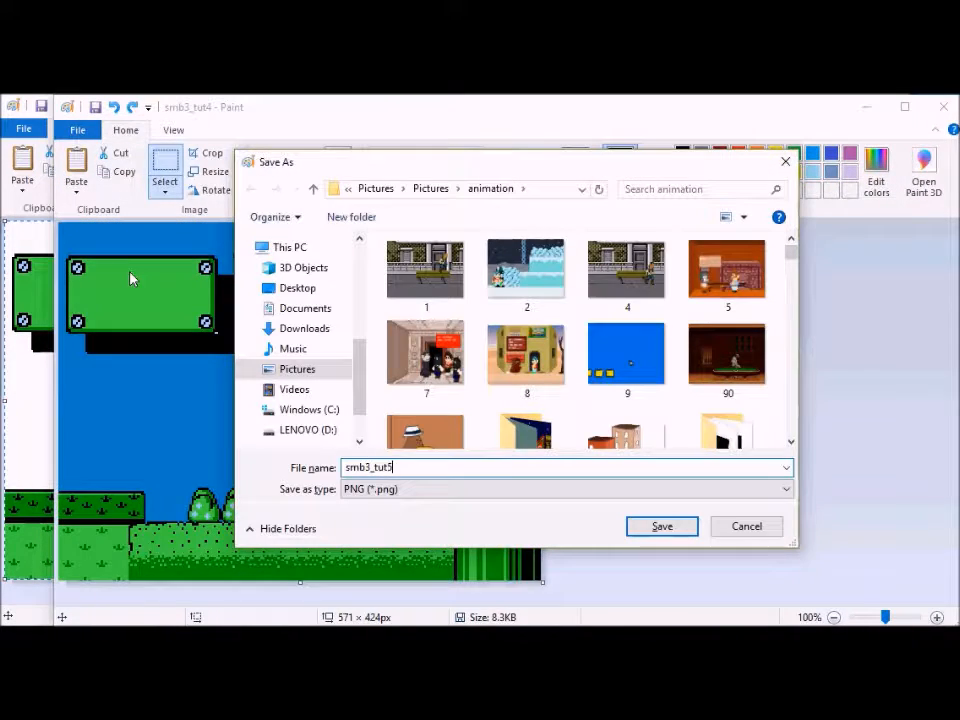
pyautogui.press('Return')
# Step: Replace Mario in the white scene with the sheet's fourth first-row Mario, above the green block with only his feet inside the canvas
pyautogui.moveTo(364, 605)
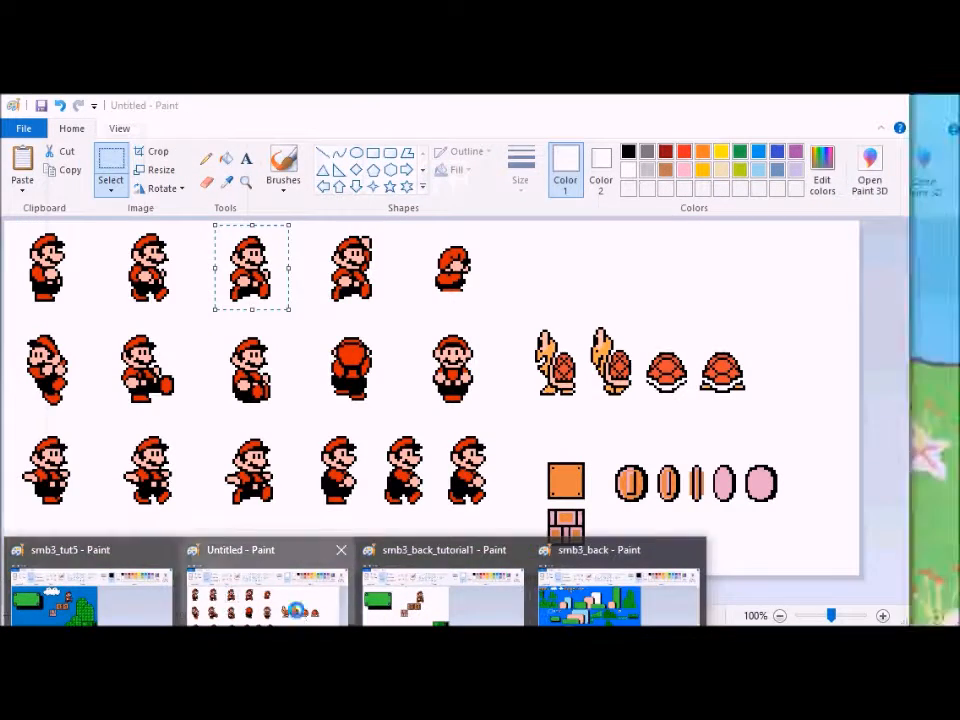
pyautogui.click(265, 592)
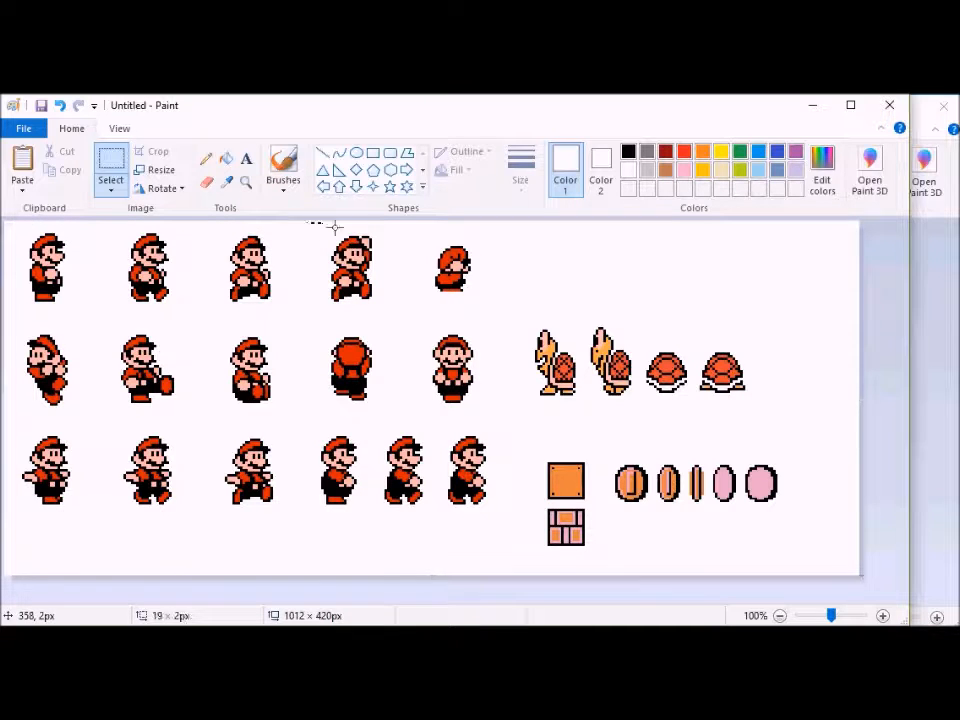
pyautogui.moveTo(408, 313); pyautogui.dragTo(307, 313)
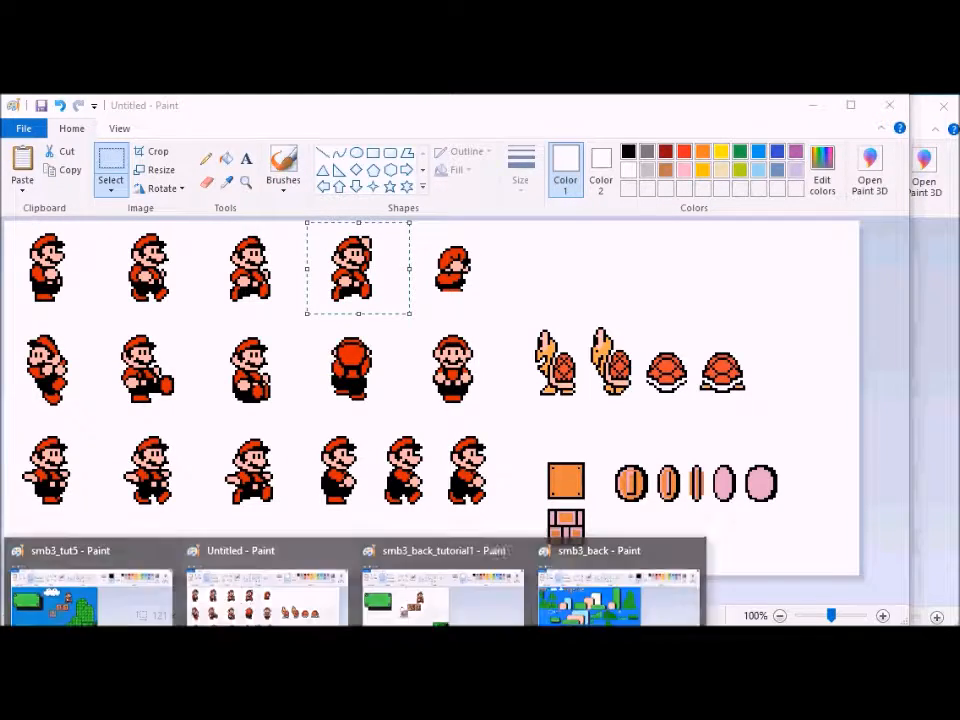
pyautogui.click(416, 556)
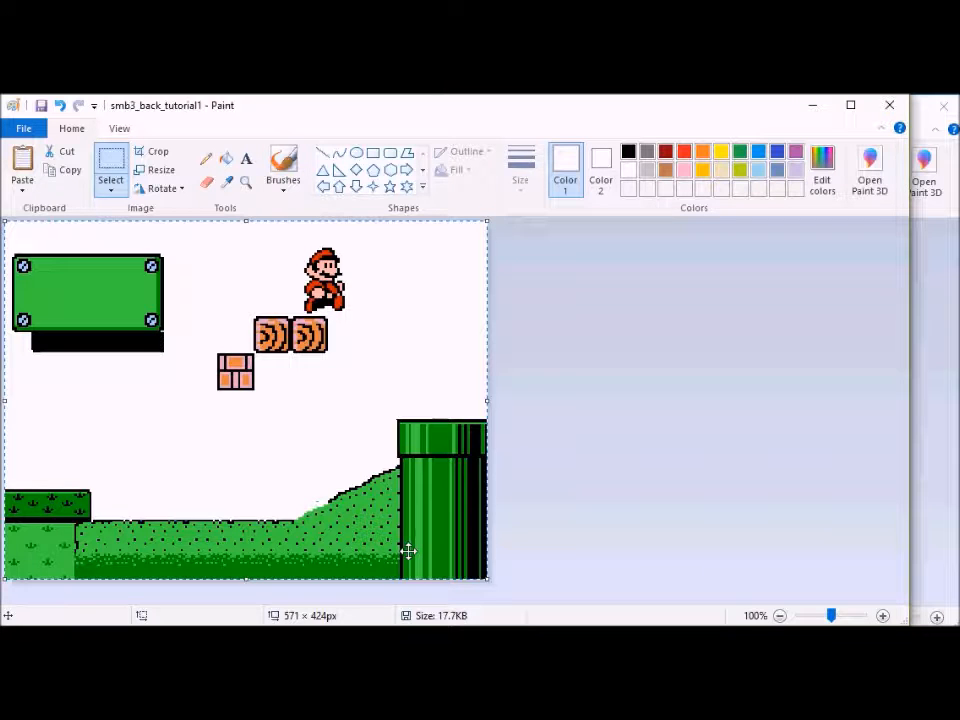
pyautogui.hotkey('ctrl', 'z')
pyautogui.hotkey('ctrl', 'v')
pyautogui.moveTo(49, 270); pyautogui.dragTo(70, 204)
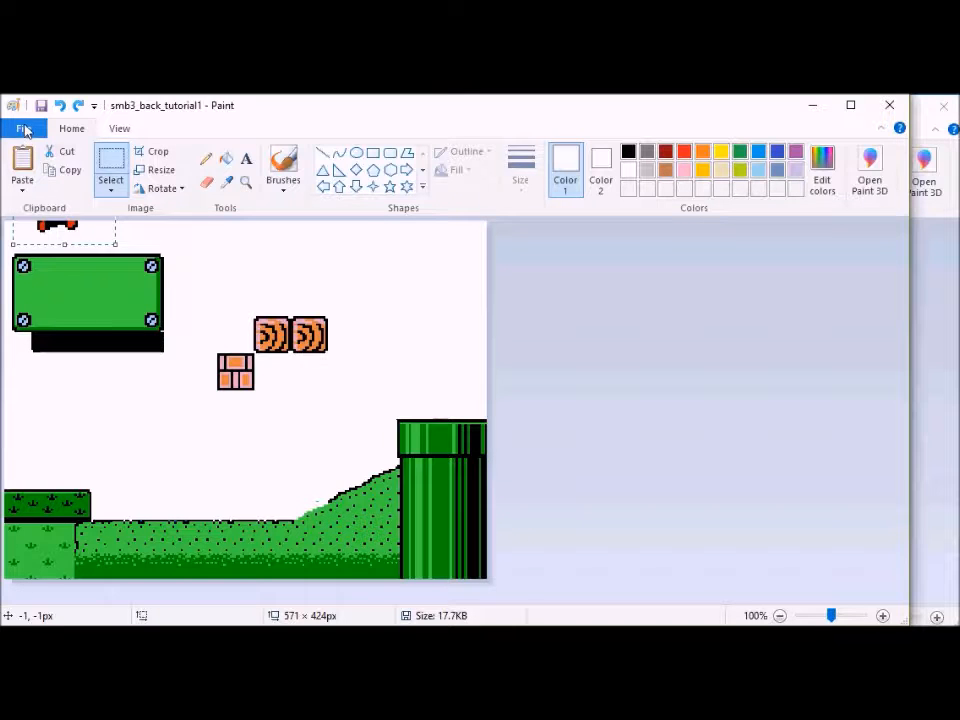
# Step: Paste the entire white scene over the blue smb3_tut5 picture and save this frame as a new file named smb3_tut6
pyautogui.click(163, 618)
pyautogui.hotkey('ctrl', 'v')
pyautogui.click(77, 131)
pyautogui.click(118, 277)
pyautogui.press('Right')
pyautogui.press('BackSpace')
pyautogui.write('6')
pyautogui.press('Return')
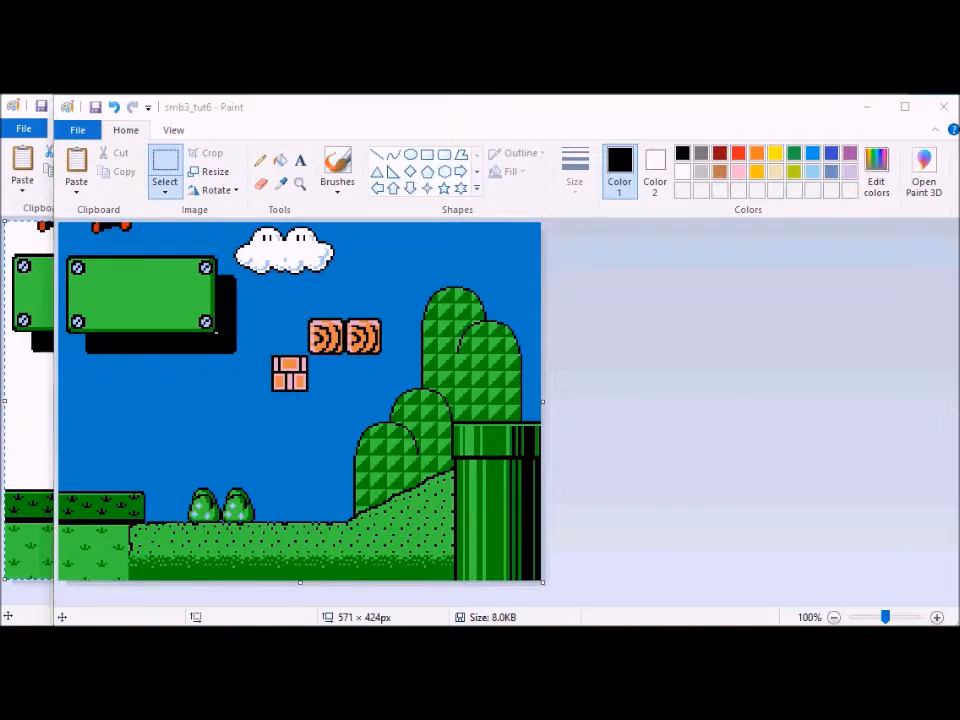
# Step: Replace Mario in the white scene with the sheet's second first-row Mario, just above the green block with his head beyond the canvas edge
pyautogui.moveTo(345, 622)
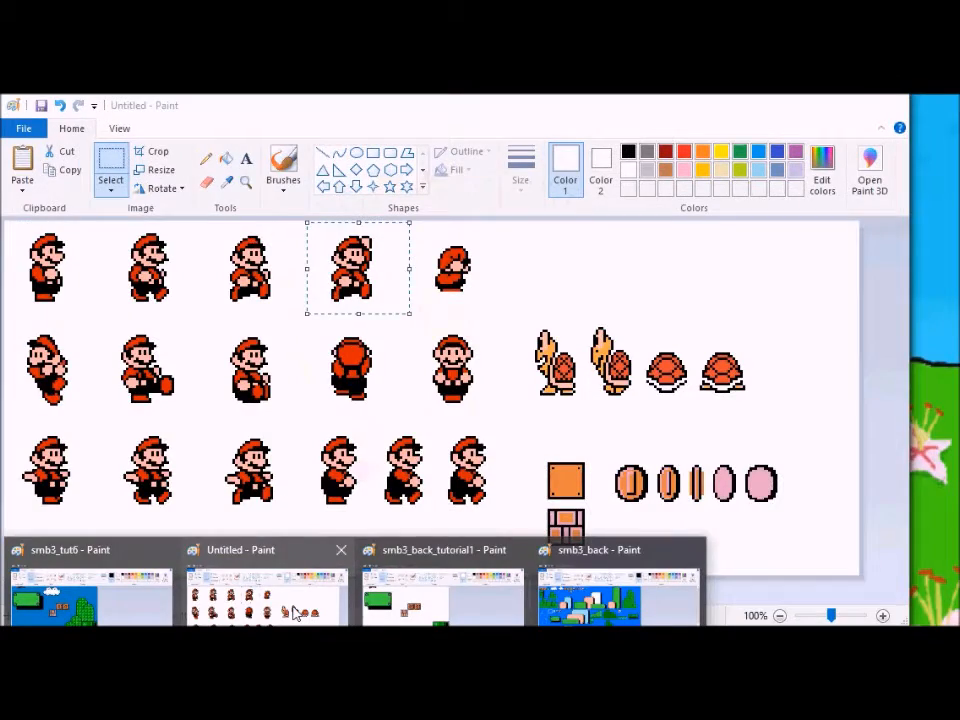
pyautogui.click(345, 610)
pyautogui.click(116, 256)
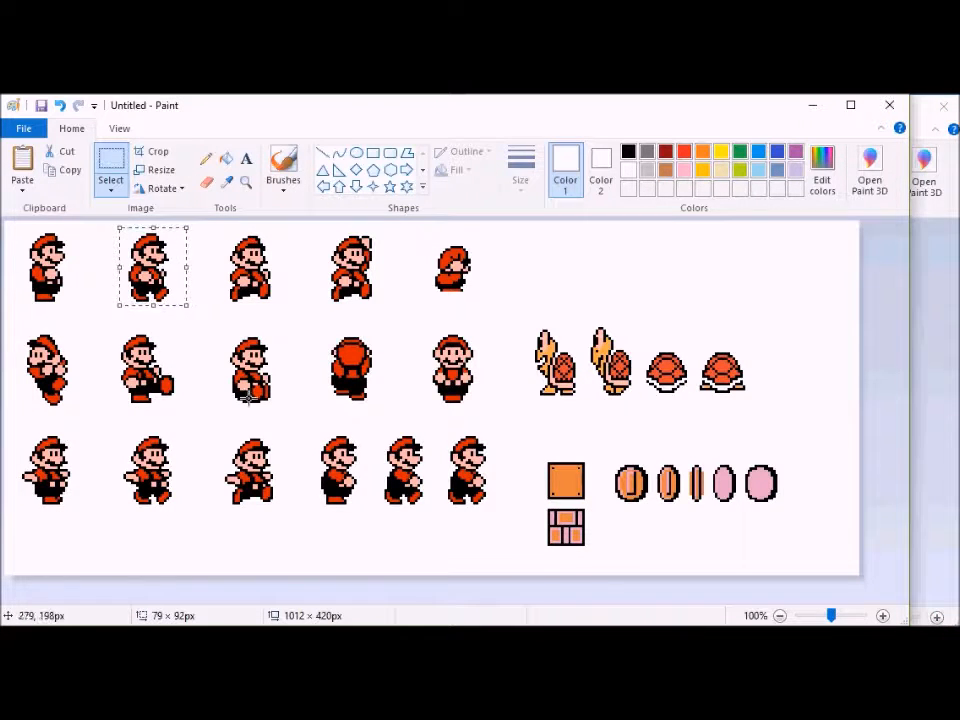
pyautogui.moveTo(345, 622)
pyautogui.click(372, 548)
pyautogui.hotkey('ctrl', 'z')
pyautogui.hotkey('ctrl', 'v')
pyautogui.moveTo(46, 271); pyautogui.dragTo(78, 222)
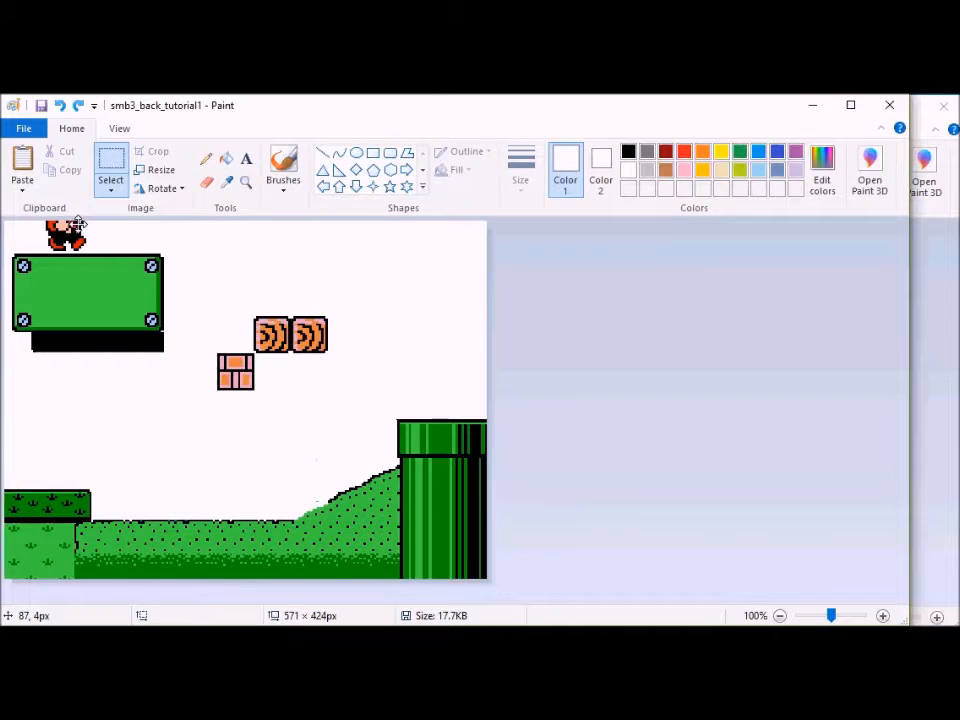
# Step: Paste the entire white scene over the blue smb3_tut6 picture and save this frame as a new file named smb3_tut7
pyautogui.moveTo(345, 622)
pyautogui.click(139, 599)
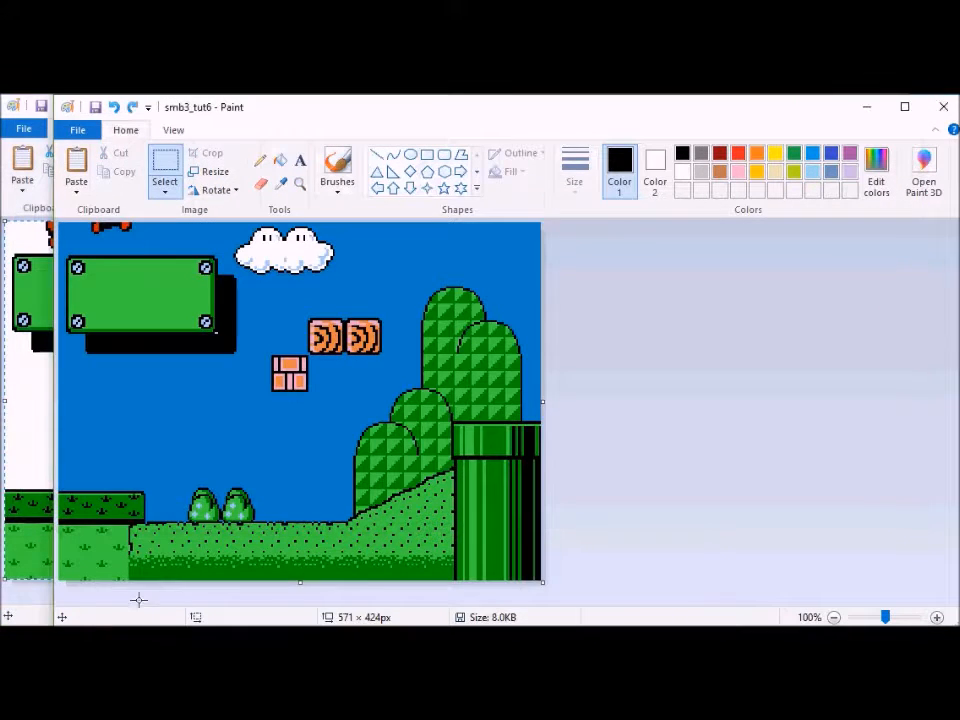
pyautogui.hotkey('ctrl', 'v')
pyautogui.click(80, 130)
pyautogui.click(141, 280)
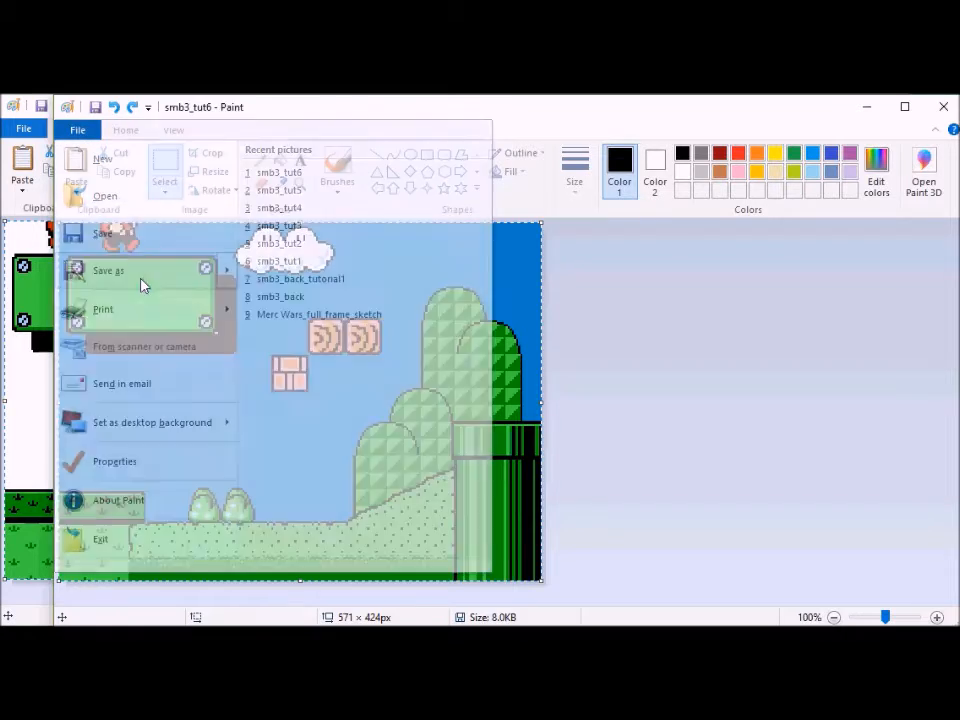
pyautogui.press('End')
pyautogui.press('BackSpace')
pyautogui.write('7')
pyautogui.press('Return')
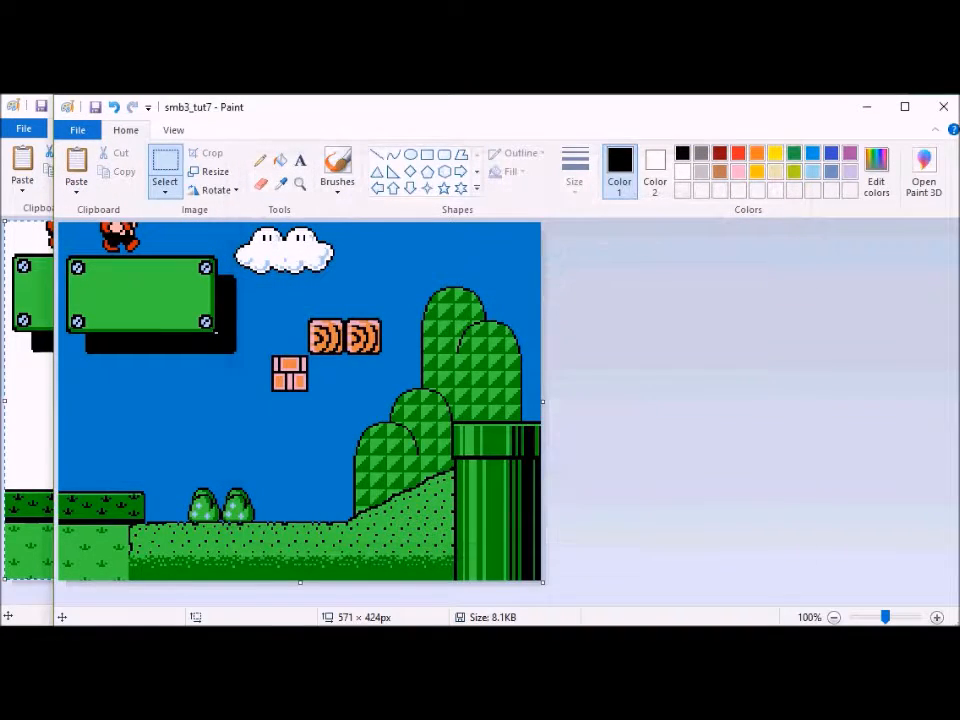
# Step: Replace Mario in the white scene with the sheet's first first-row Mario, feet on the green block left of its middle, head beyond the canvas edge
pyautogui.moveTo(345, 622)
pyautogui.click(323, 574)
pyautogui.click(215, 285)
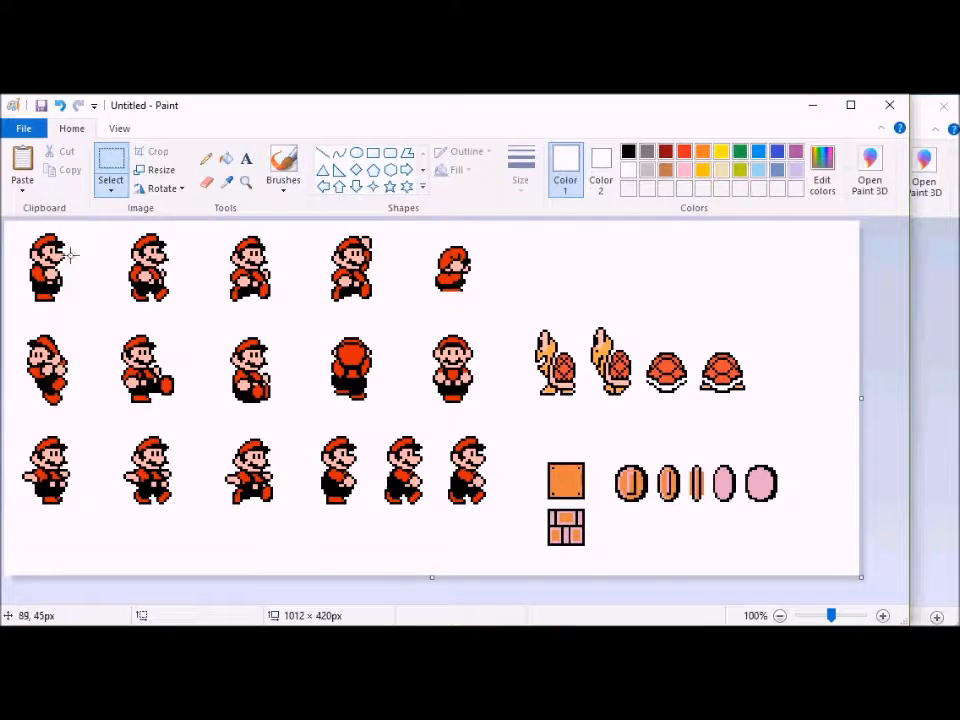
pyautogui.moveTo(72, 250); pyautogui.dragTo(92, 306)
pyautogui.moveTo(345, 622)
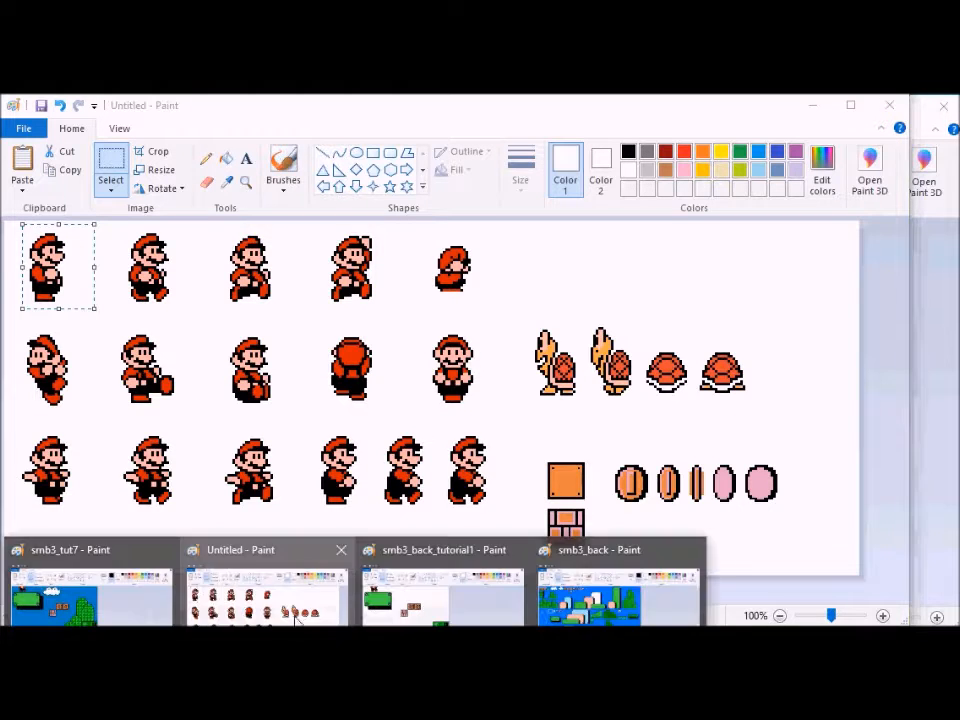
pyautogui.click(381, 600)
pyautogui.hotkey('ctrl', 'z')
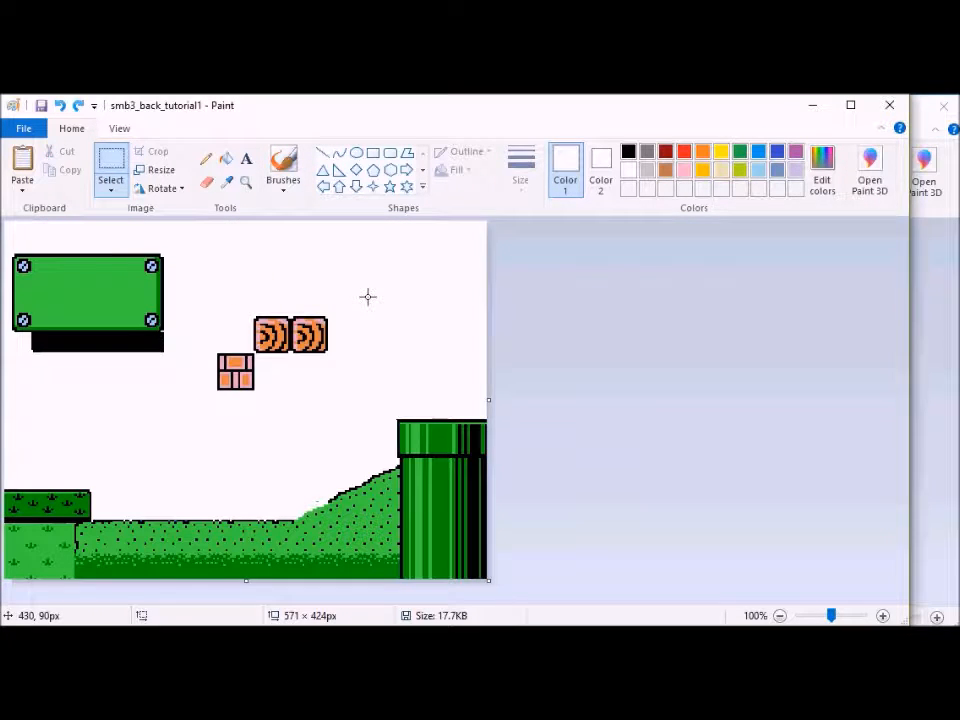
pyautogui.hotkey('ctrl', 'v')
pyautogui.moveTo(35, 276); pyautogui.dragTo(75, 230)
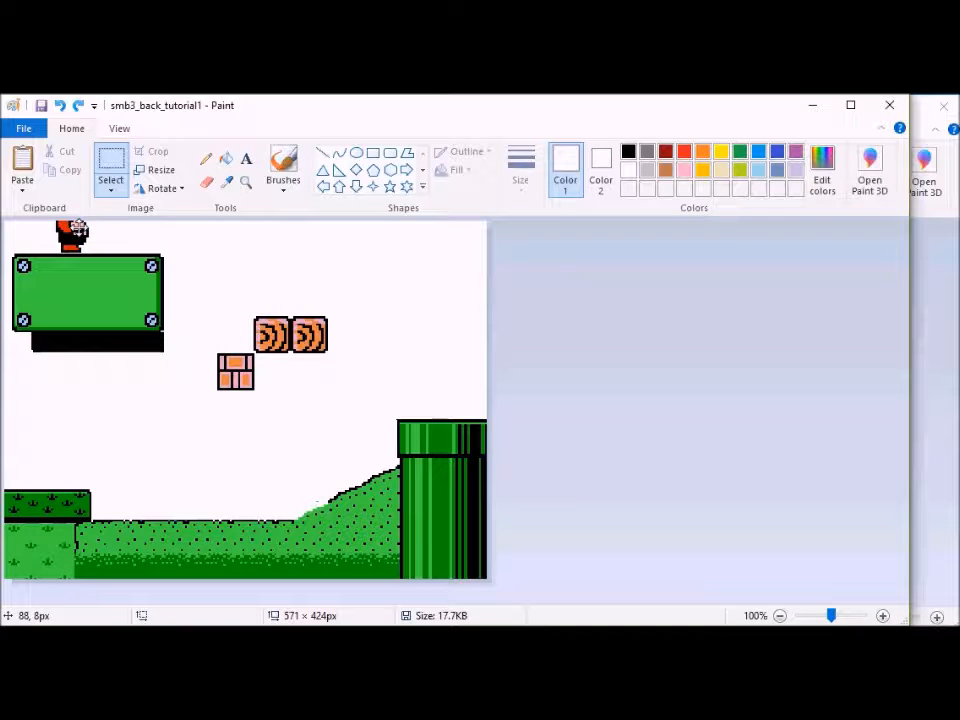
# Step: Paste the entire white scene over the blue smb3_tut7 picture and save this frame as a new file named smb3_tut8
pyautogui.hotkey('ctrl', 'a')
pyautogui.click(150, 617)
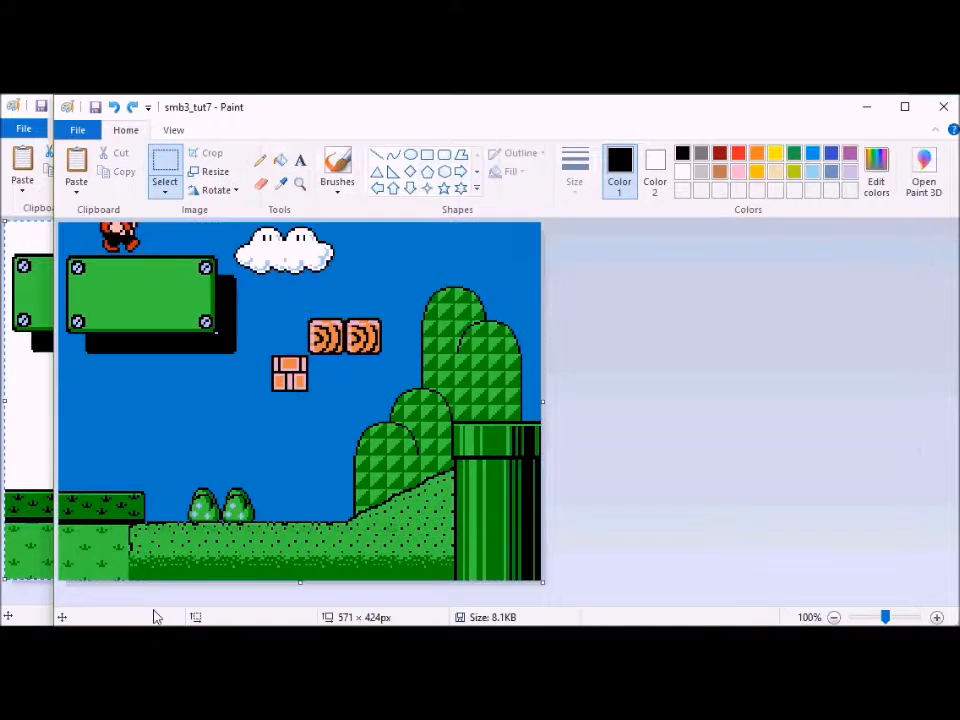
pyautogui.hotkey('ctrl', 'a')
pyautogui.click(77, 133)
pyautogui.click(116, 274)
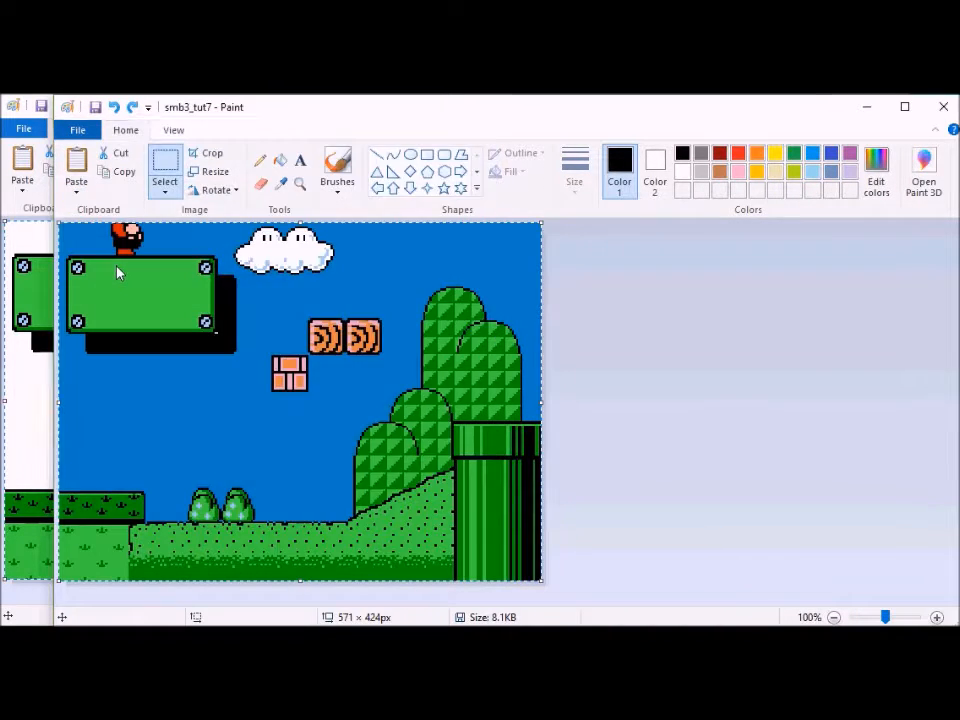
pyautogui.write('8')
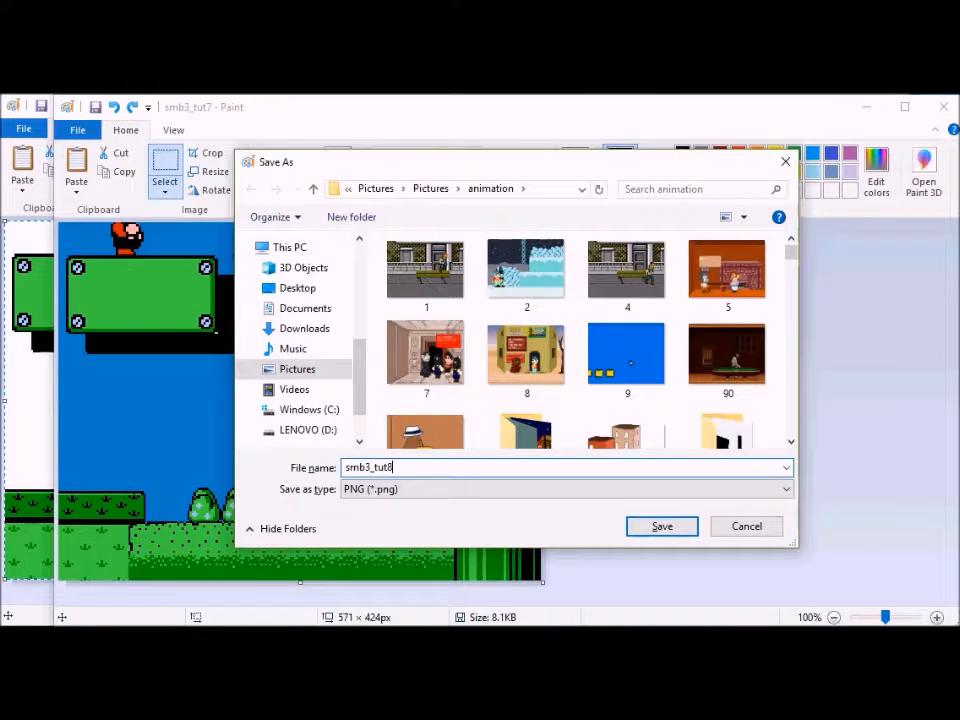
pyautogui.press('Return')
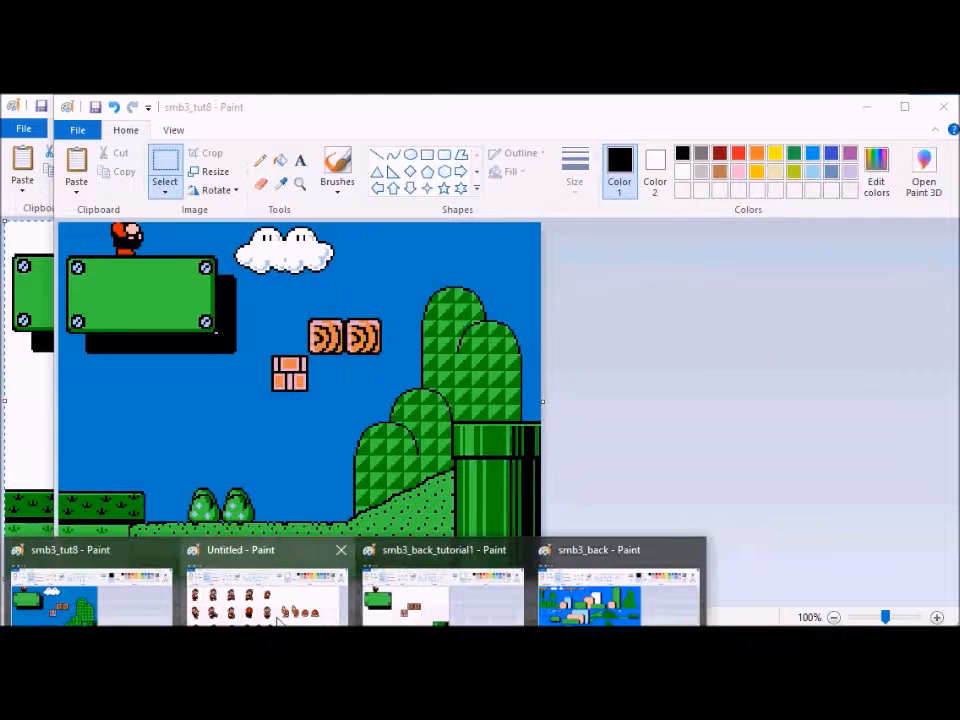
# Step: Replace Mario in the white scene with the sheet's second first-row Mario, feet on the green block, slightly further right
pyautogui.click(255, 592)
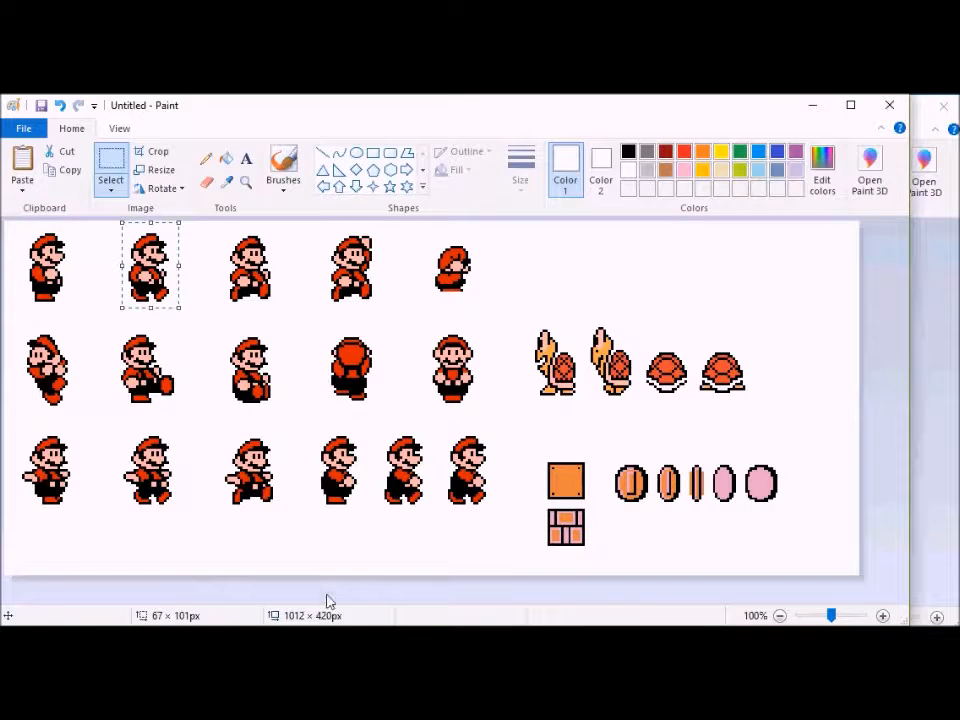
pyautogui.moveTo(285, 583)
pyautogui.click(430, 585)
pyautogui.hotkey('ctrl', 'z')
pyautogui.hotkey('ctrl', 'v')
pyautogui.moveTo(23, 270); pyautogui.dragTo(79, 218)
# Step: Paste the entire white scene over the blue smb3_tut8 picture and save this frame as a new file named smb3_tut9
pyautogui.hotkey('ctrl', 'a')
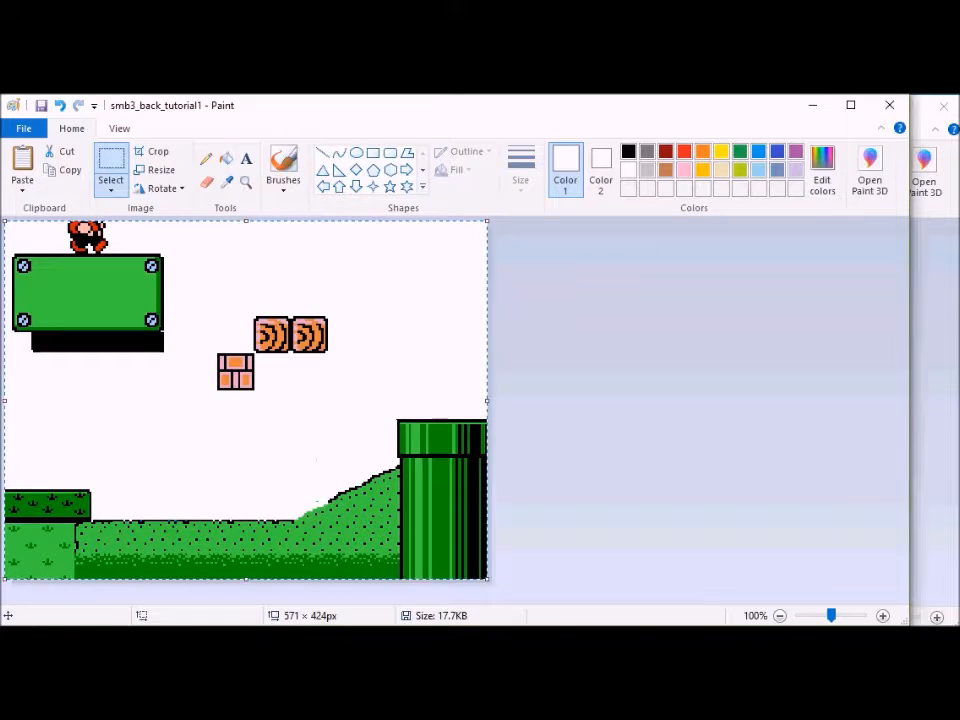
pyautogui.click(140, 600)
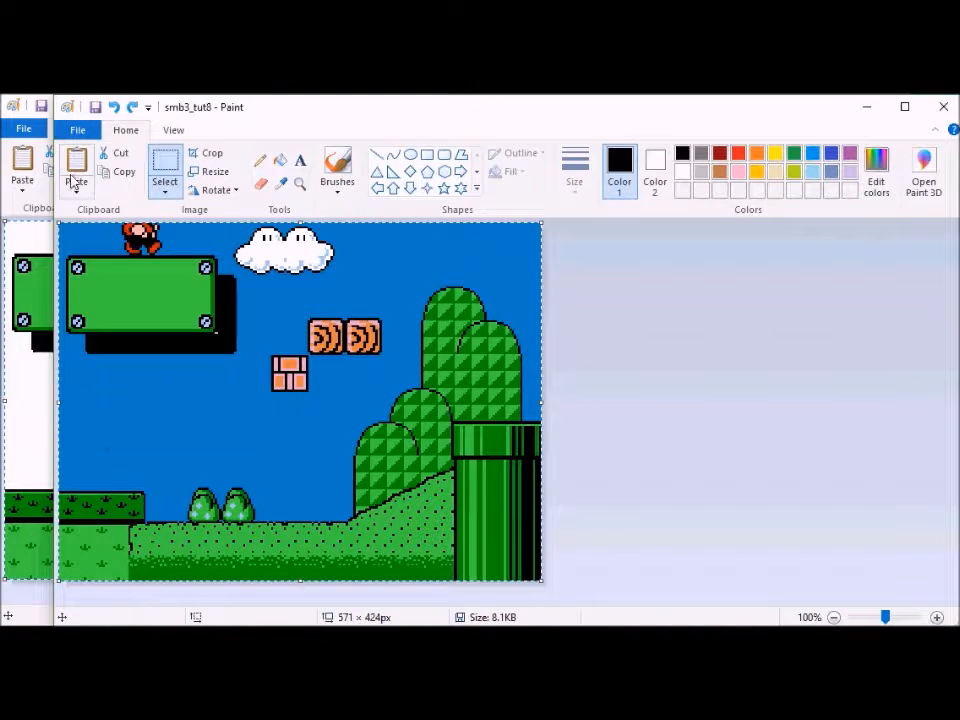
pyautogui.click(77, 130)
pyautogui.click(118, 272)
pyautogui.press('End')
pyautogui.press('BackSpace')
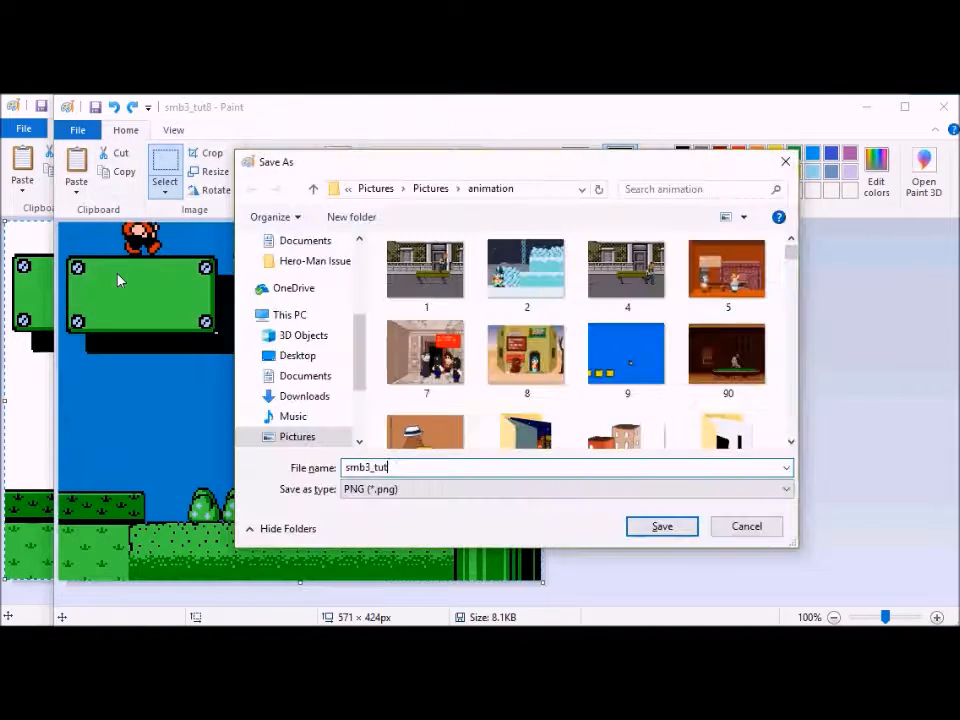
pyautogui.write('9')
pyautogui.press('Return')
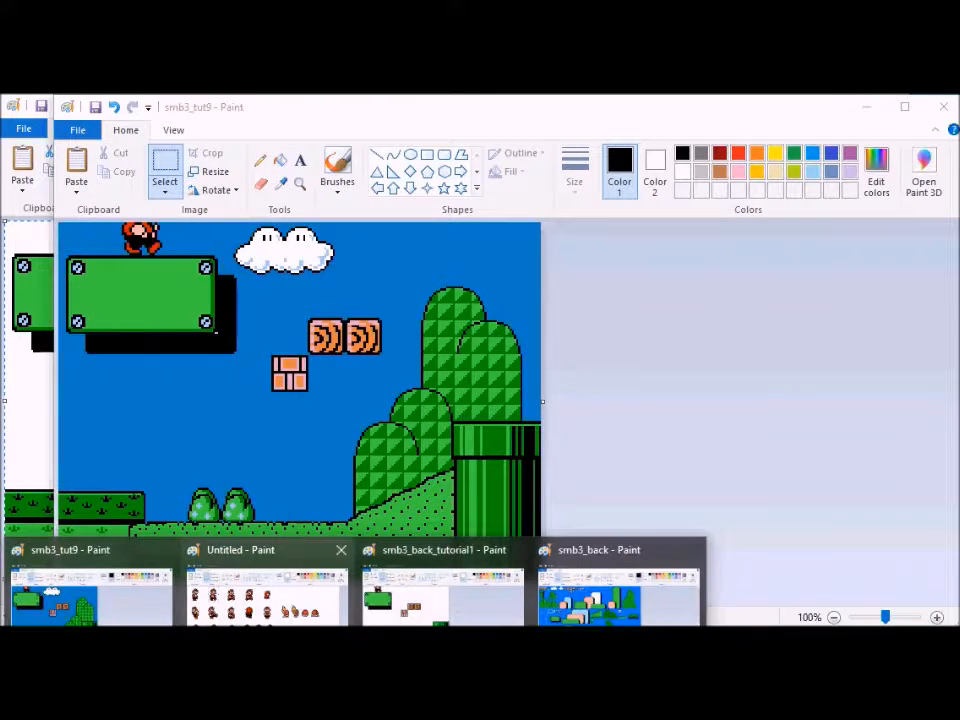
# Step: Replace Mario in the white scene with the sheet's third first-row Mario, just above the green block, slightly right of its middle
pyautogui.click(265, 592)
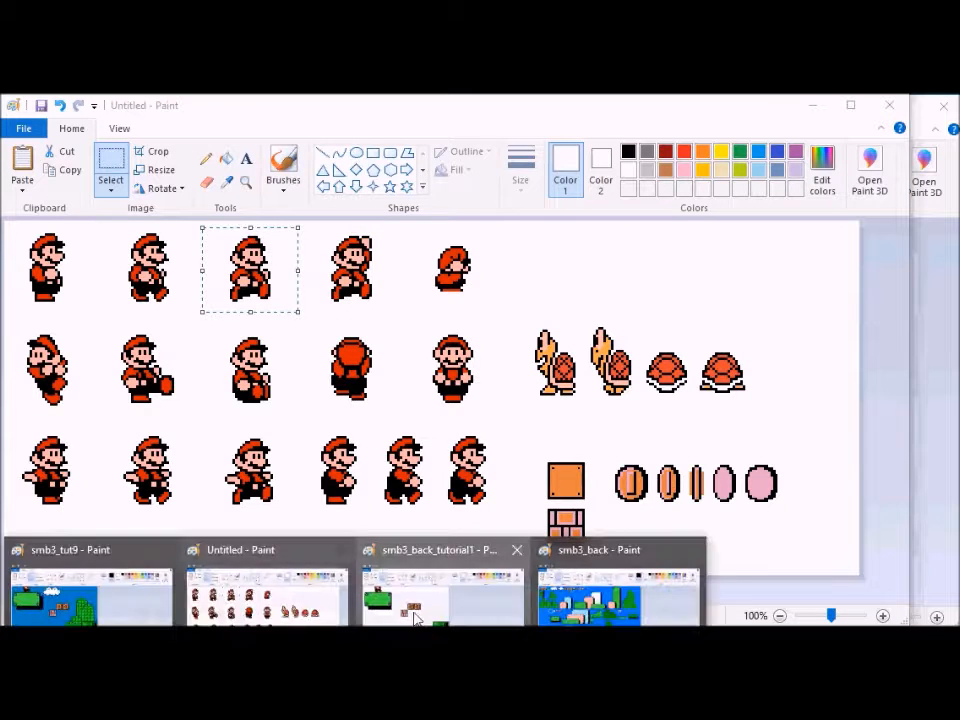
pyautogui.click(440, 595)
pyautogui.hotkey('ctrl', 'v')
pyautogui.moveTo(46, 271); pyautogui.dragTo(98, 227)
# Step: Paste the entire white scene over the blue smb3_tut9 picture and save this frame as a new file named smb3_tut10
pyautogui.hotkey('ctrl', 'a')
pyautogui.click(309, 636)
pyautogui.click(90, 598)
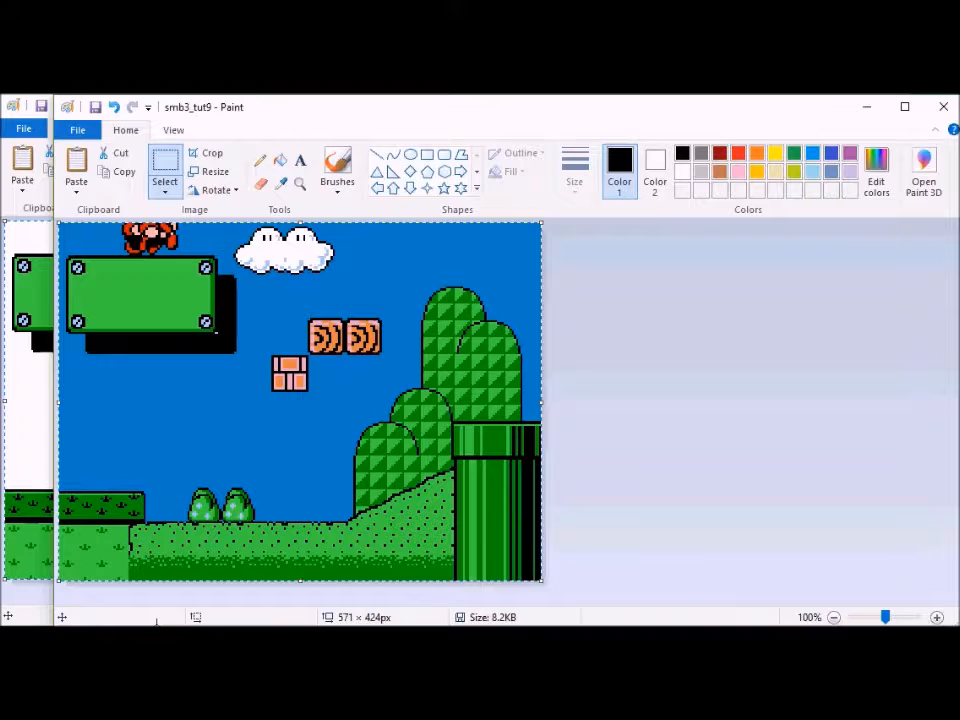
pyautogui.click(77, 140)
pyautogui.click(112, 272)
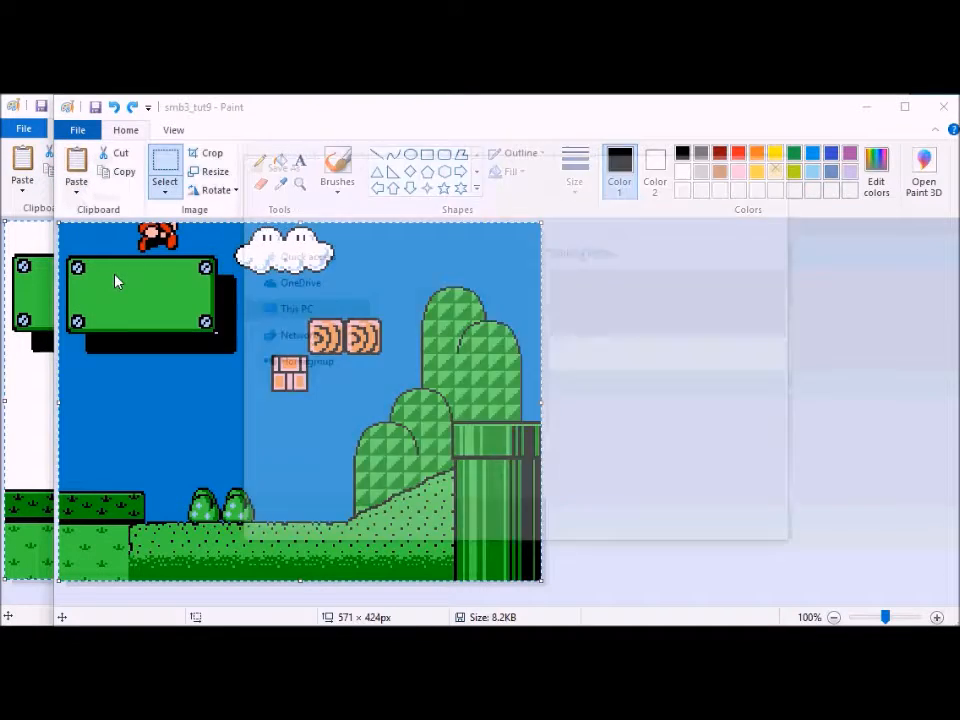
pyautogui.write('smb3_tut10')
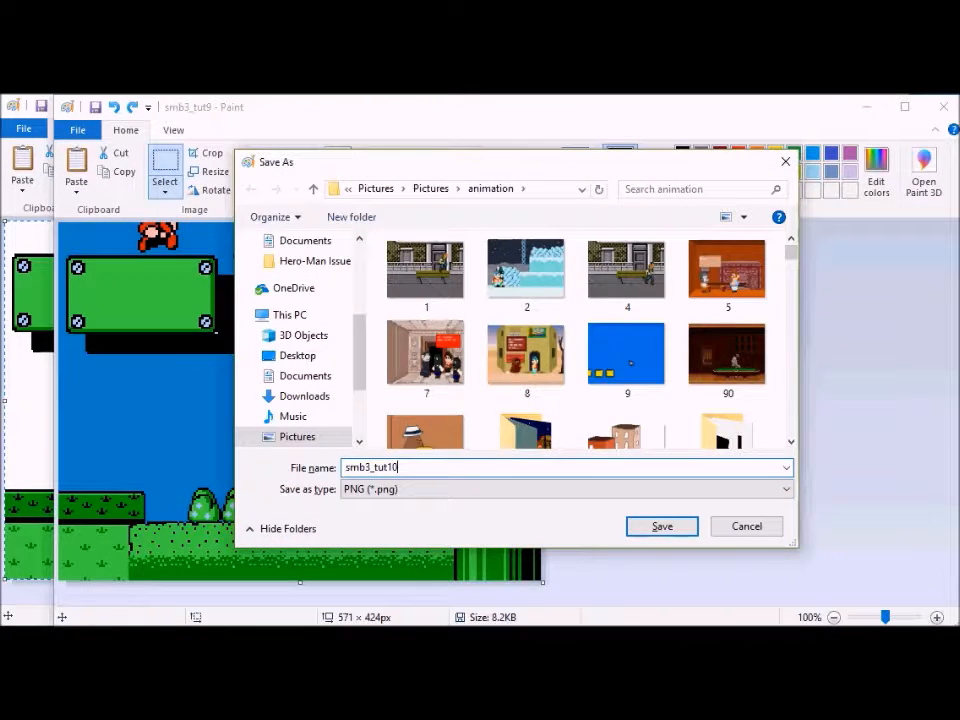
pyautogui.press('Return')
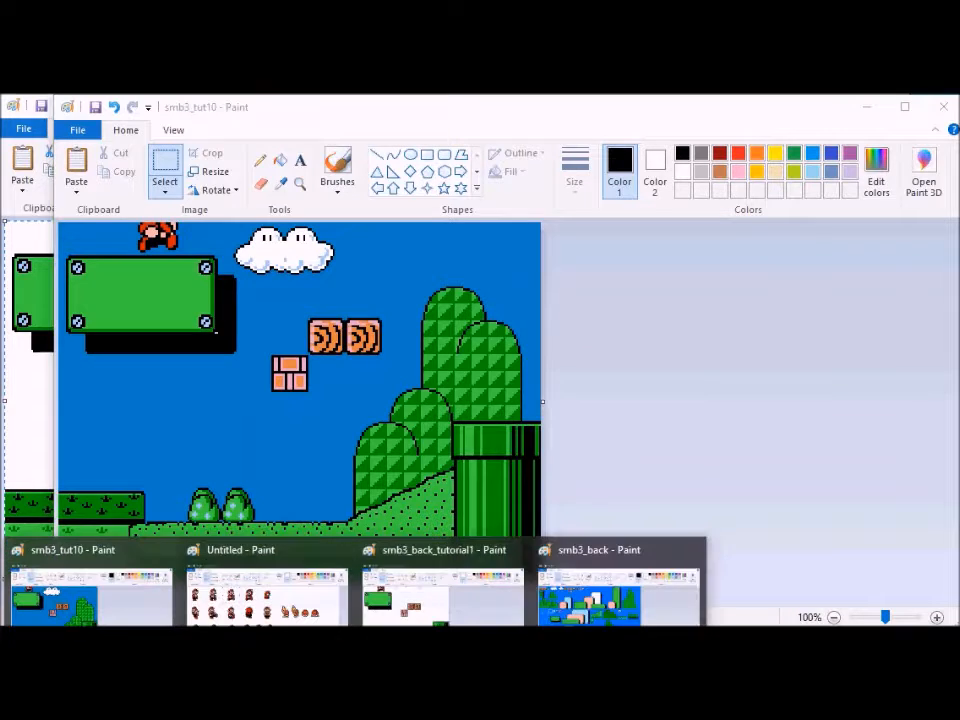
# Step: Replace Mario in the white scene with the sheet's second first-row Mario, feet on the green block about two-thirds along it
pyautogui.click(265, 585)
pyautogui.moveTo(191, 305); pyautogui.dragTo(196, 309)
pyautogui.click(345, 622)
pyautogui.click(390, 593)
pyautogui.hotkey('ctrl', 'z')
pyautogui.hotkey('ctrl', 'v')
pyautogui.moveTo(36, 277); pyautogui.dragTo(132, 234)
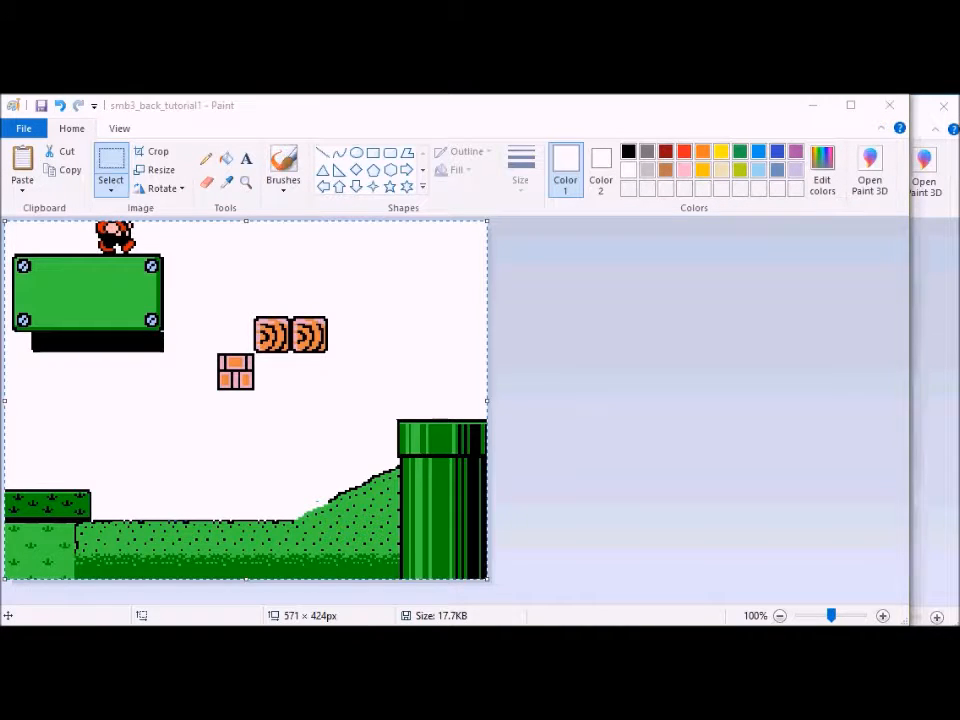
# Step: Paste the entire white scene over the blue smb3_tut10 picture and save this frame as a new file named smb3_tut11
pyautogui.click(345, 622)
pyautogui.click(160, 597)
pyautogui.hotkey('ctrl', 'z')
pyautogui.hotkey('ctrl', 'v')
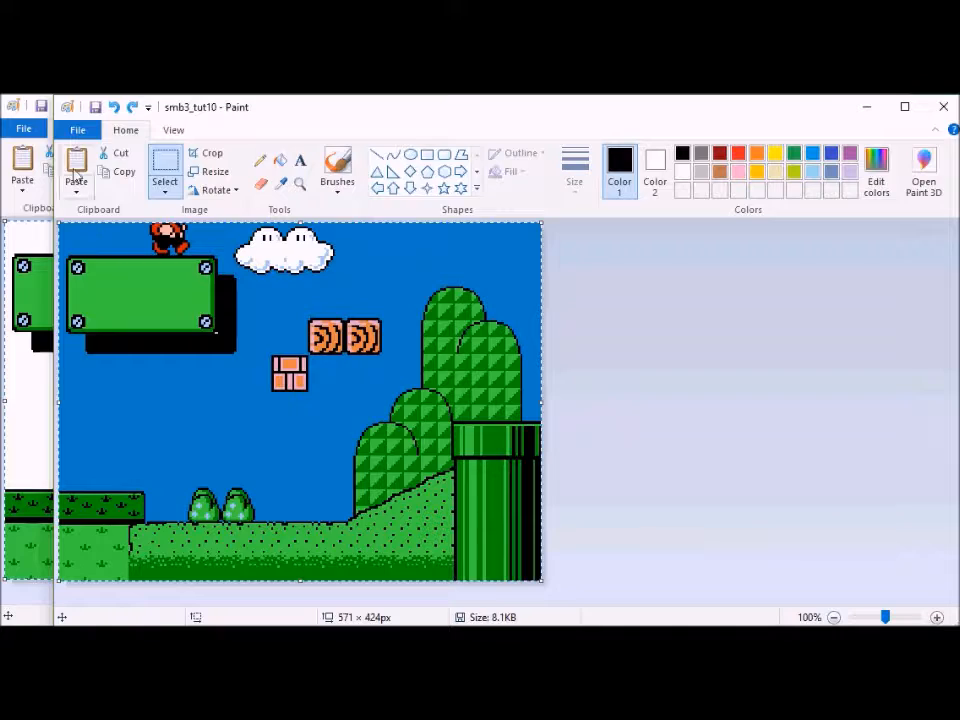
pyautogui.click(77, 130)
pyautogui.click(143, 263)
pyautogui.press('Right')
pyautogui.press('BackSpace')
pyautogui.write('1')
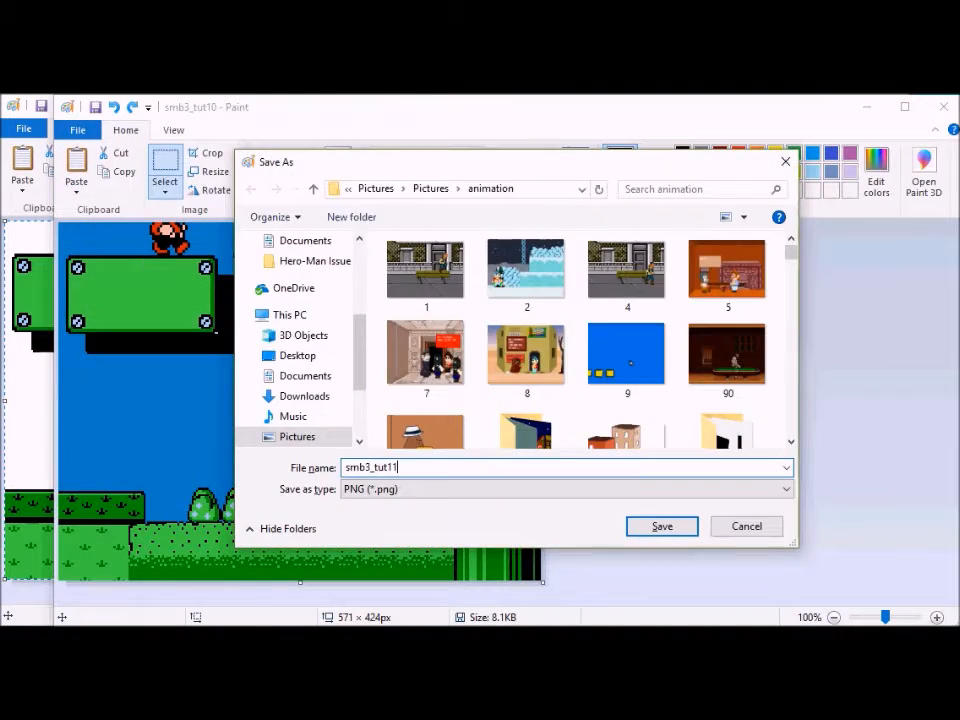
pyautogui.press('Return')
# Step: Replace Mario in the white scene with the sheet's third first-row Mario, just above the green block near its right end
pyautogui.click(345, 622)
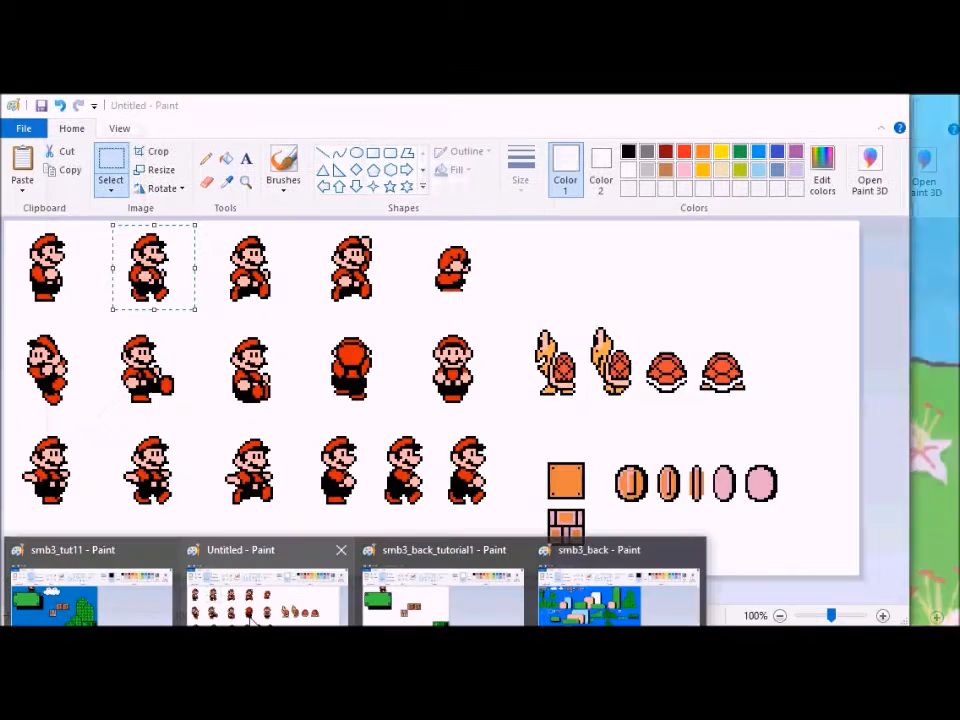
pyautogui.click(258, 606)
pyautogui.click(213, 228)
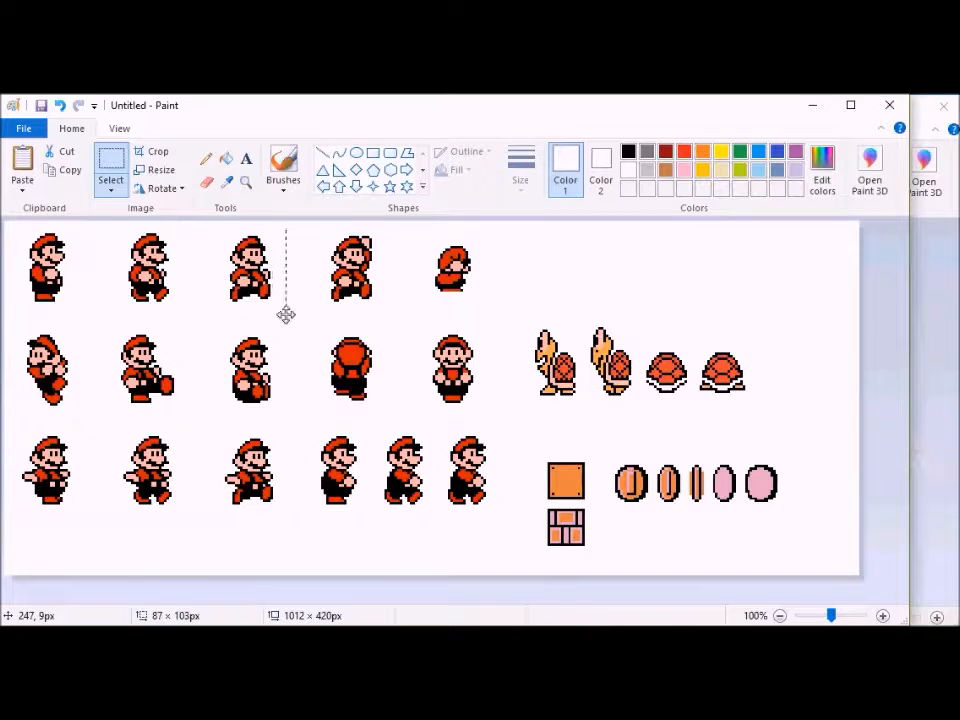
pyautogui.moveTo(345, 622)
pyautogui.click(401, 612)
pyautogui.hotkey('ctrl', 'z')
pyautogui.hotkey('ctrl', 'v')
pyautogui.moveTo(37, 281); pyautogui.dragTo(131, 229)
# Step: Paste the entire white scene over the blue smb3_tut11 picture and save this frame as a new file named smb3_tut12
pyautogui.moveTo(345, 622)
pyautogui.click(115, 605)
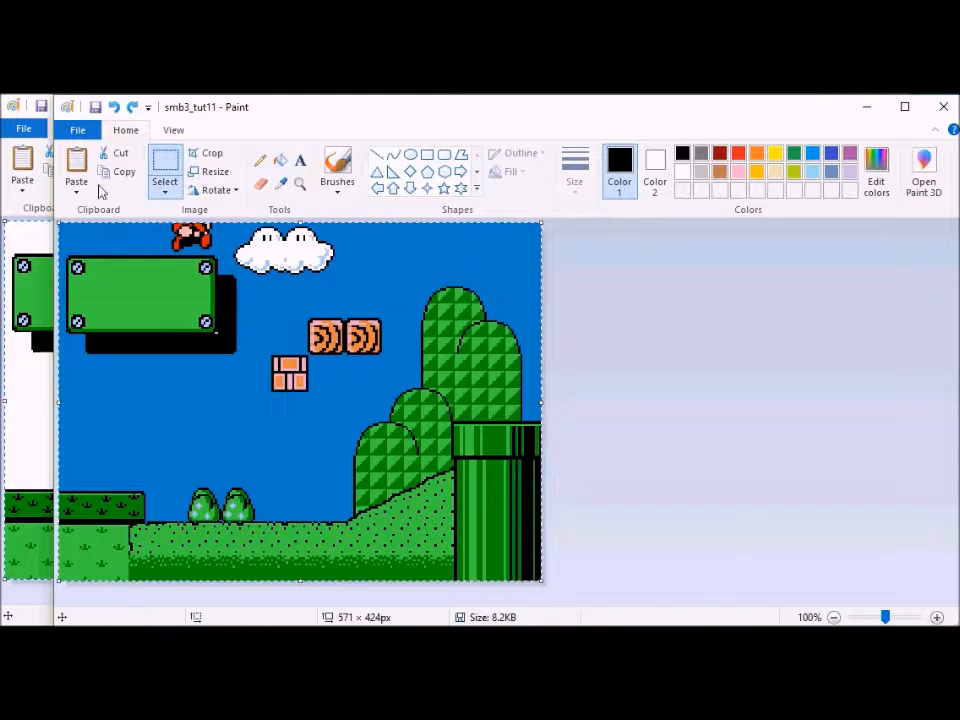
pyautogui.click(77, 129)
pyautogui.click(128, 266)
pyautogui.press('BackSpace')
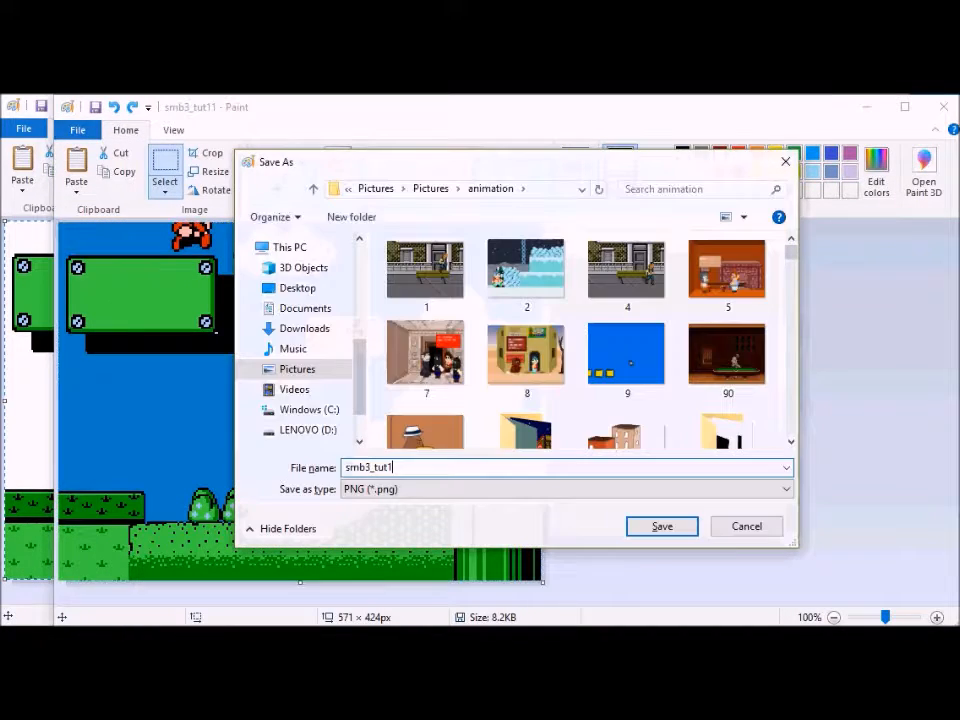
pyautogui.press('Return')
# Step: Copy the second first-row Mario from the sprite sheet
pyautogui.click(272, 615)
pyautogui.moveTo(117, 225); pyautogui.dragTo(191, 310)
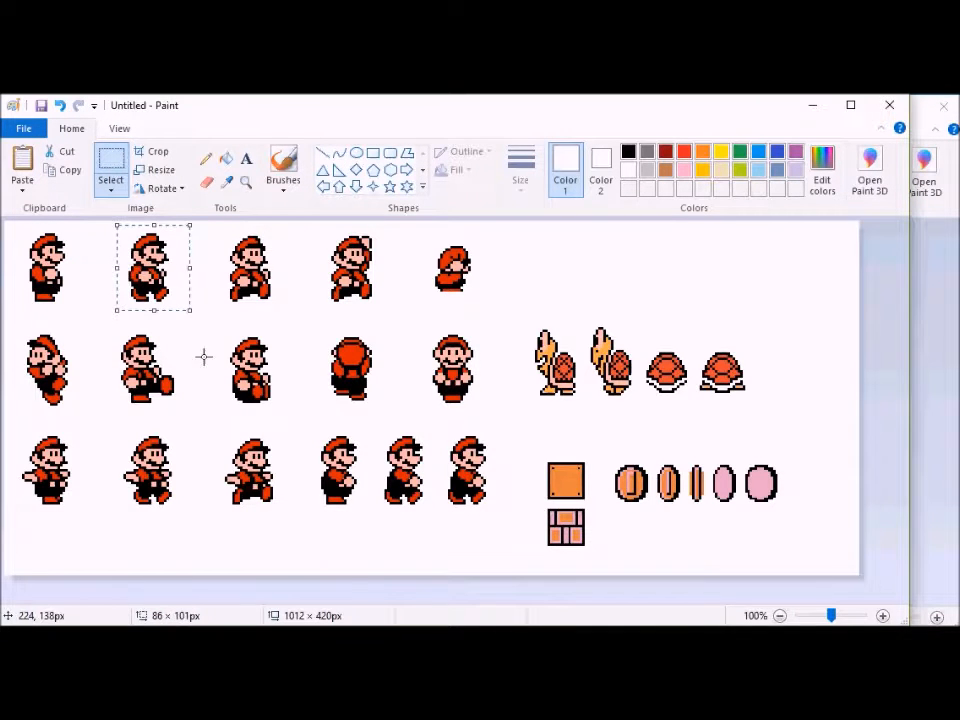
pyautogui.click(88, 600)
pyautogui.hotkey('ctrl', 'v')
pyautogui.moveTo(94, 253)
pyautogui.mouseDown()
pyautogui.moveTo(204, 226)
pyautogui.moveTo(211, 236)
pyautogui.mouseUp()
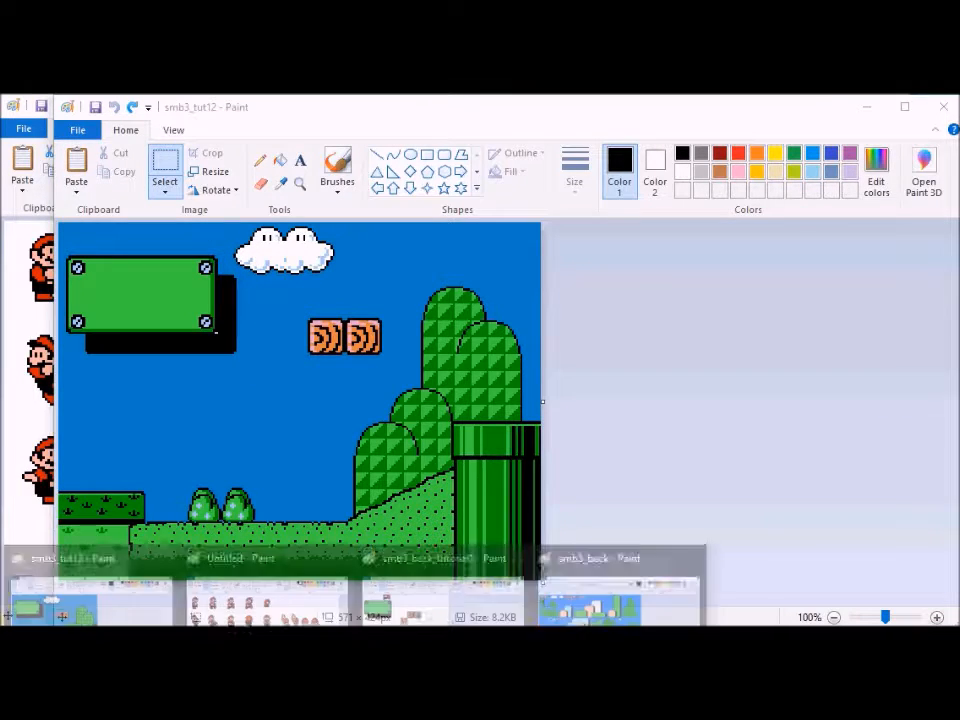
# Step: Replace Mario in the white scene with the copied second first-row Mario, feet at the right end of the green block
pyautogui.click(393, 620)
pyautogui.hotkey('ctrl', 'z')
pyautogui.hotkey('ctrl', 'v')
pyautogui.moveTo(25, 260); pyautogui.dragTo(136, 213)
# Step: Paste the entire white scene over the blue smb3_tut12 picture and save this frame as a new file named smb3_tut13
pyautogui.hotkey('ctrl', 'a')
pyautogui.hotkey('ctrl', 'c')
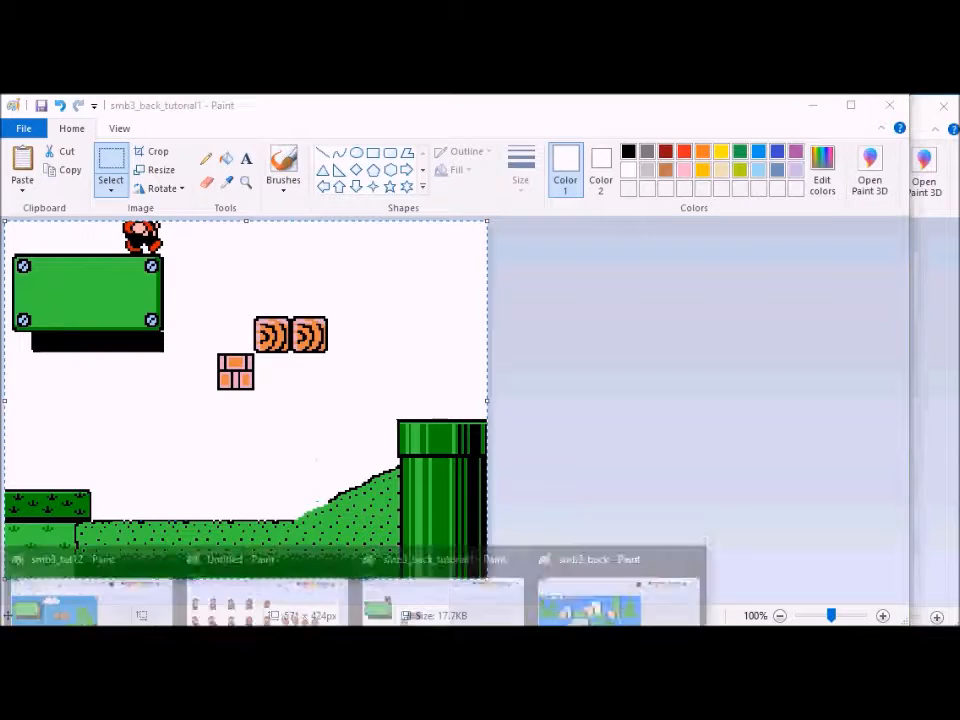
pyautogui.click(146, 618)
pyautogui.hotkey('ctrl', 'v')
pyautogui.click(77, 130)
pyautogui.click(144, 274)
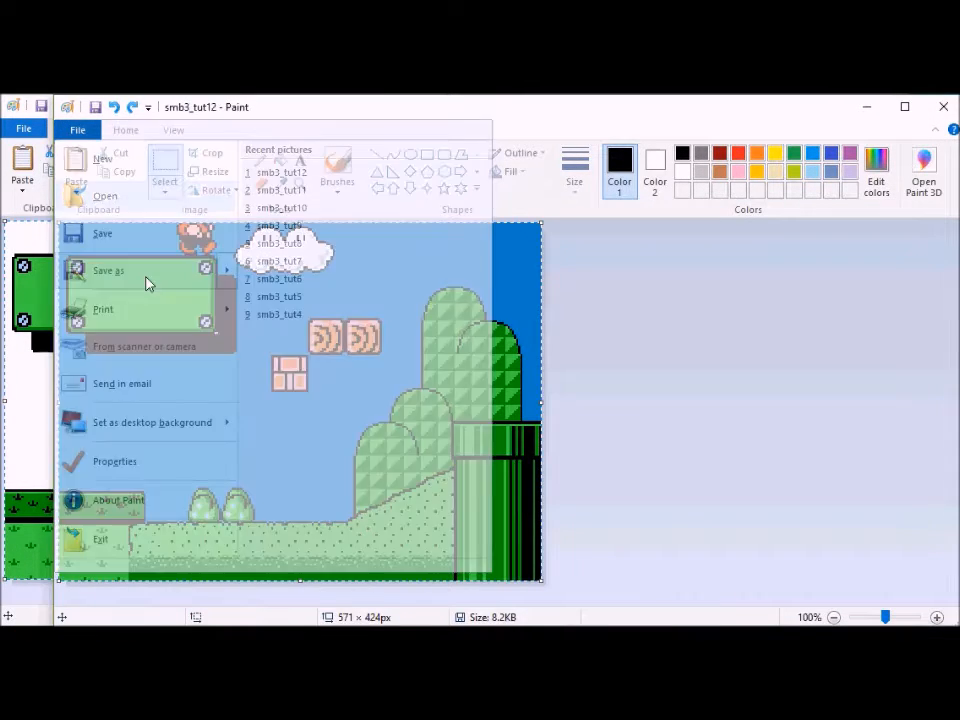
pyautogui.write('3_tut13')
pyautogui.press('Return')
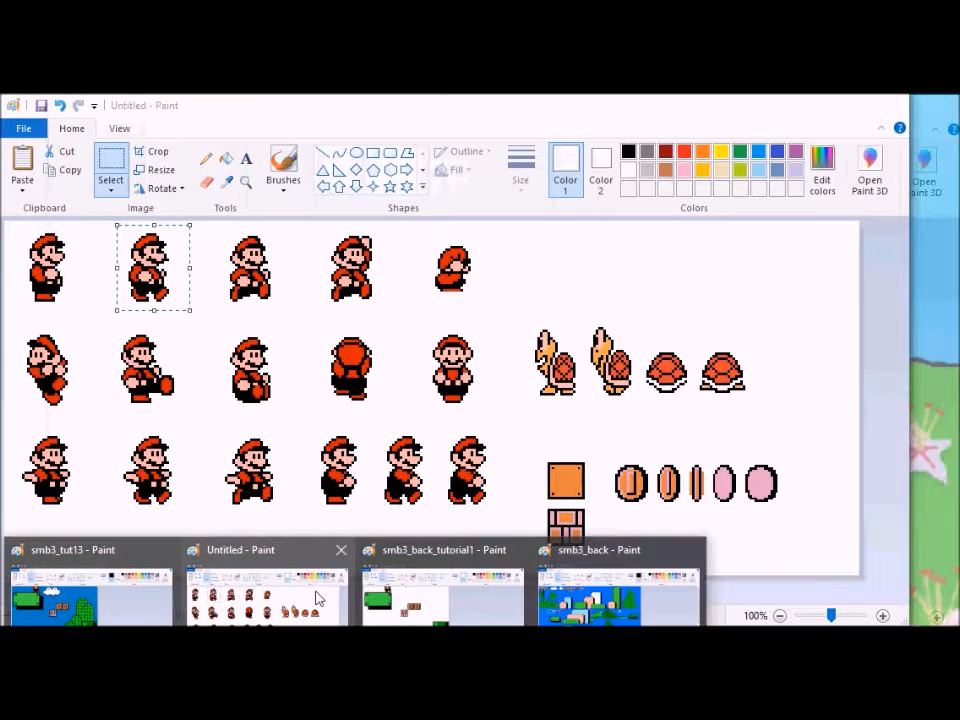
# Step: Replace Mario in the white scene with the sheet's fourth first-row Mario, just above the green block and slightly past its right end
pyautogui.click(317, 595)
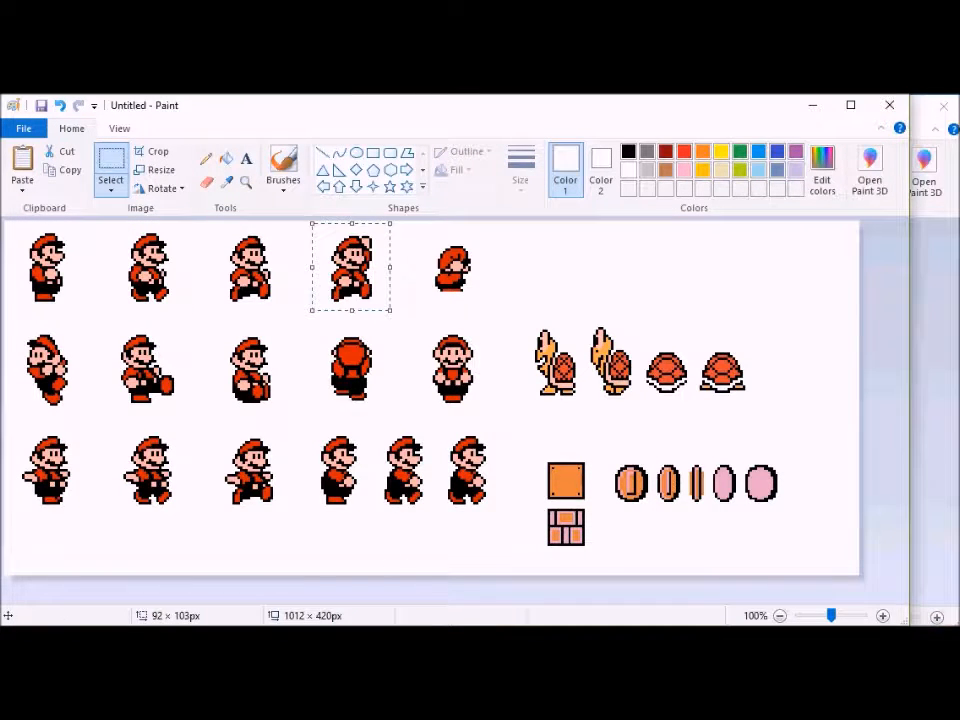
pyautogui.moveTo(352, 622)
pyautogui.click(455, 575)
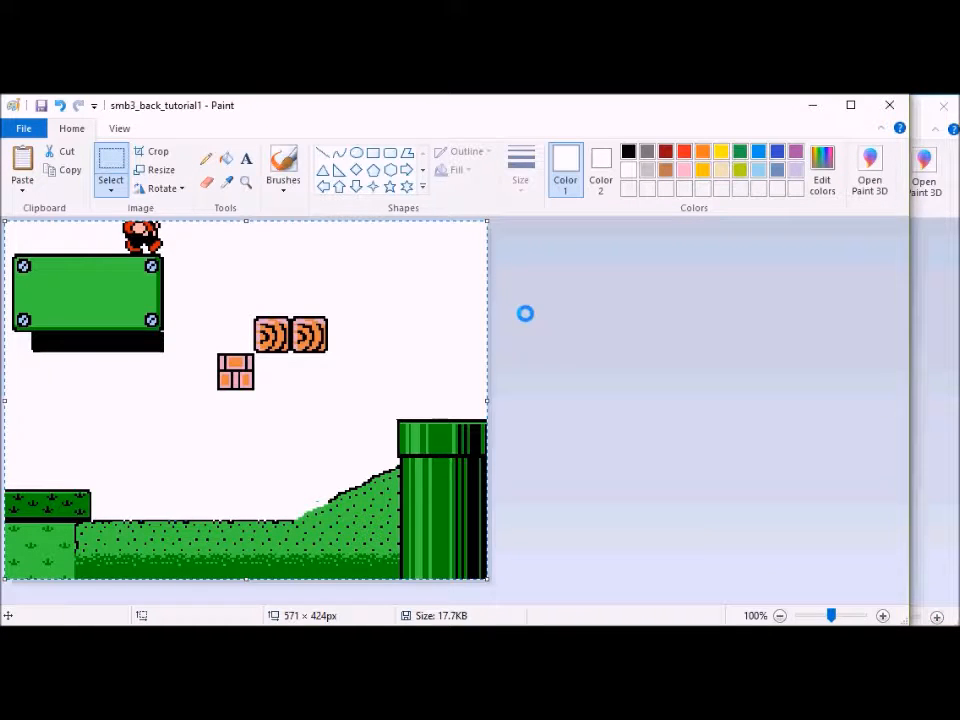
pyautogui.hotkey('ctrl', 'z')
pyautogui.hotkey('ctrl', 'y')
pyautogui.hotkey('ctrl', 'v')
pyautogui.moveTo(56, 276); pyautogui.dragTo(163, 223)
# Step: Paste the entire white scene over the blue smb3_tut13 picture and save this frame as a new file named smb3_tut14
pyautogui.hotkey('ctrl', 'a')
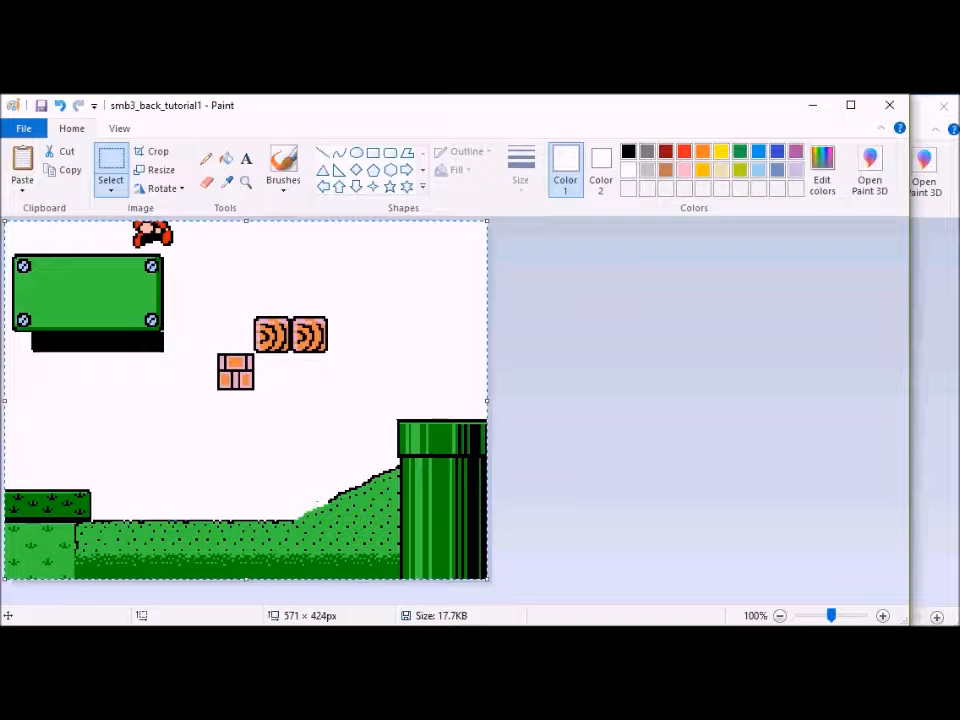
pyautogui.click(107, 585)
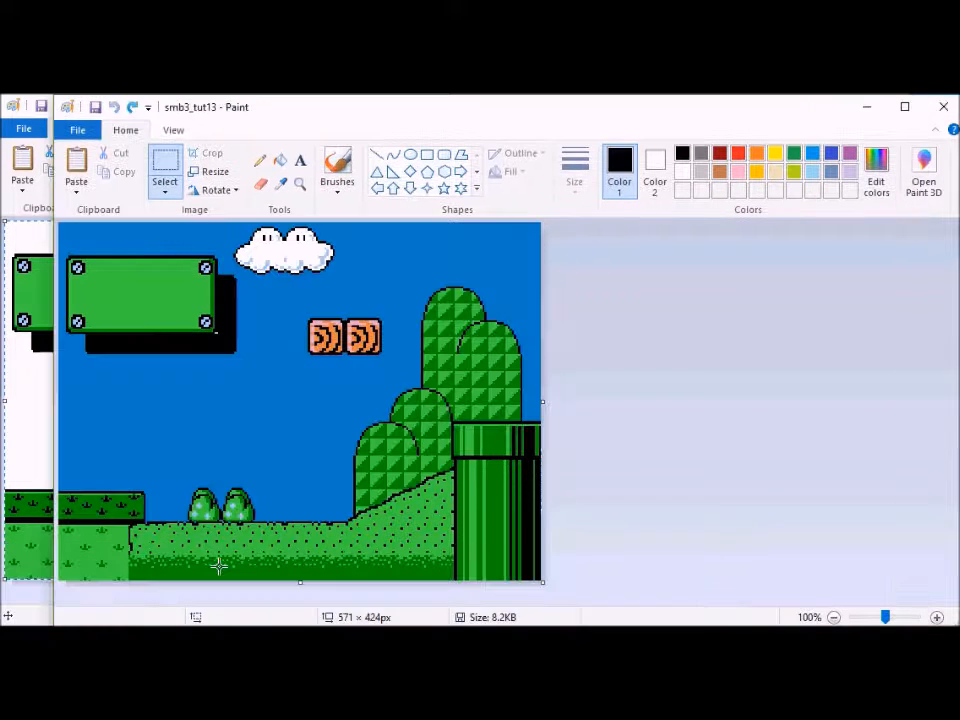
pyautogui.hotkey('ctrl', 'v')
pyautogui.click(85, 135)
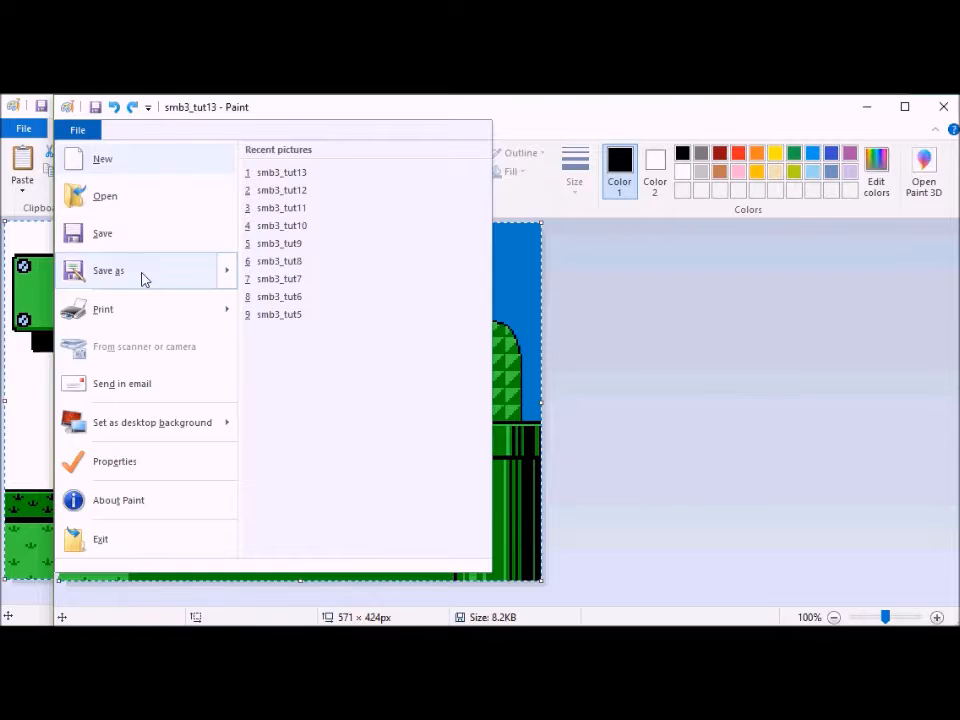
pyautogui.click(144, 279)
pyautogui.write('4')
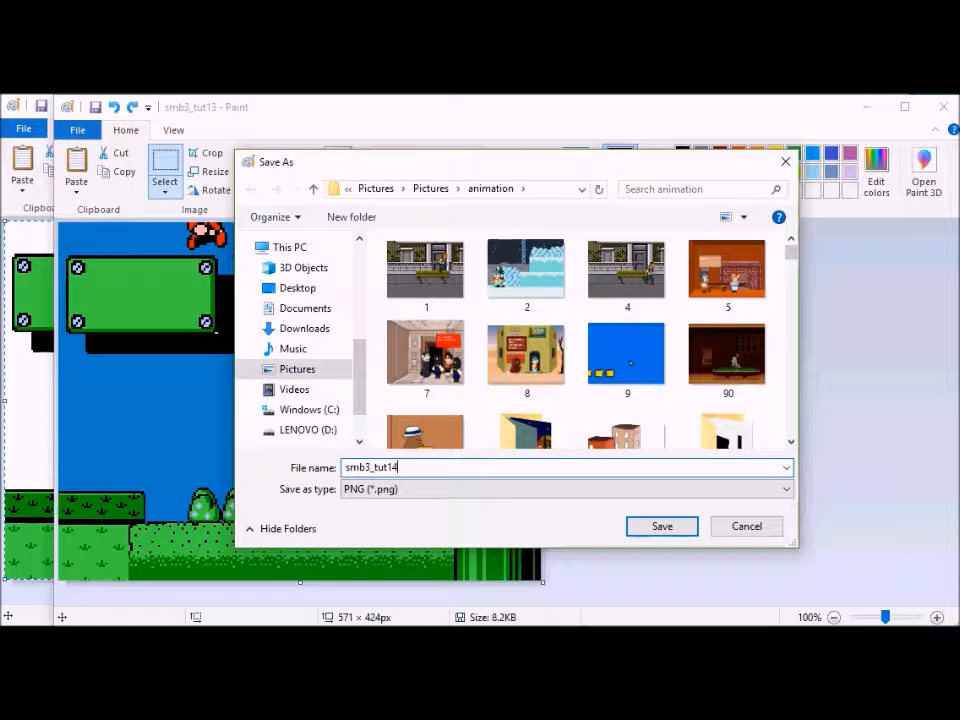
pyautogui.press('Return')
# Step: Reposition the fourth first-row Mario in the white scene just past the green block's right end, upper body cut off by the canvas edge
pyautogui.click(440, 595)
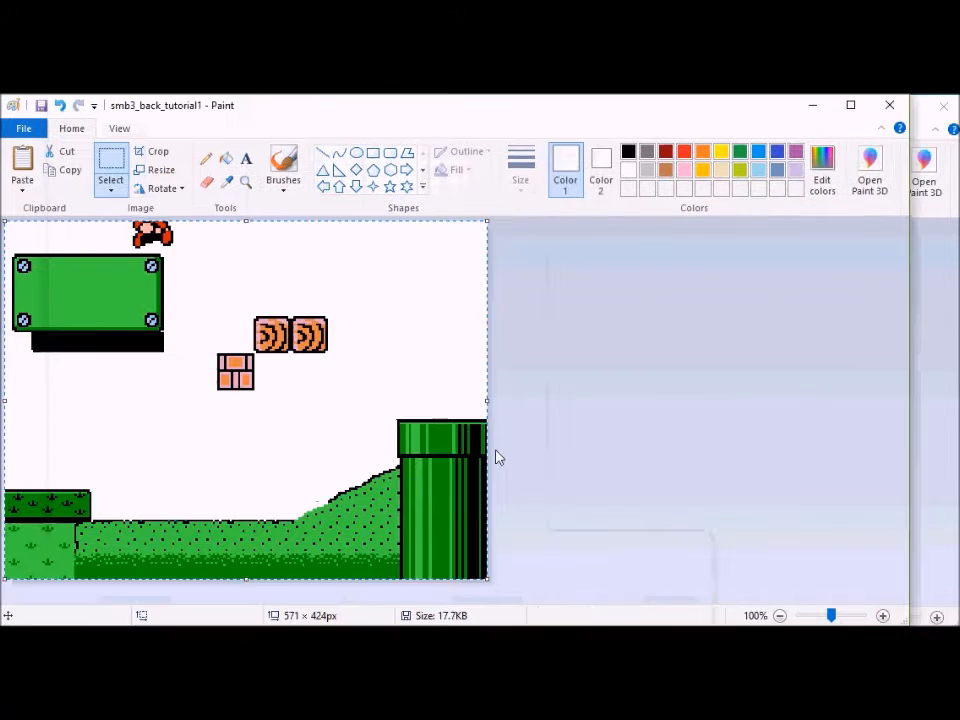
pyautogui.click(241, 590)
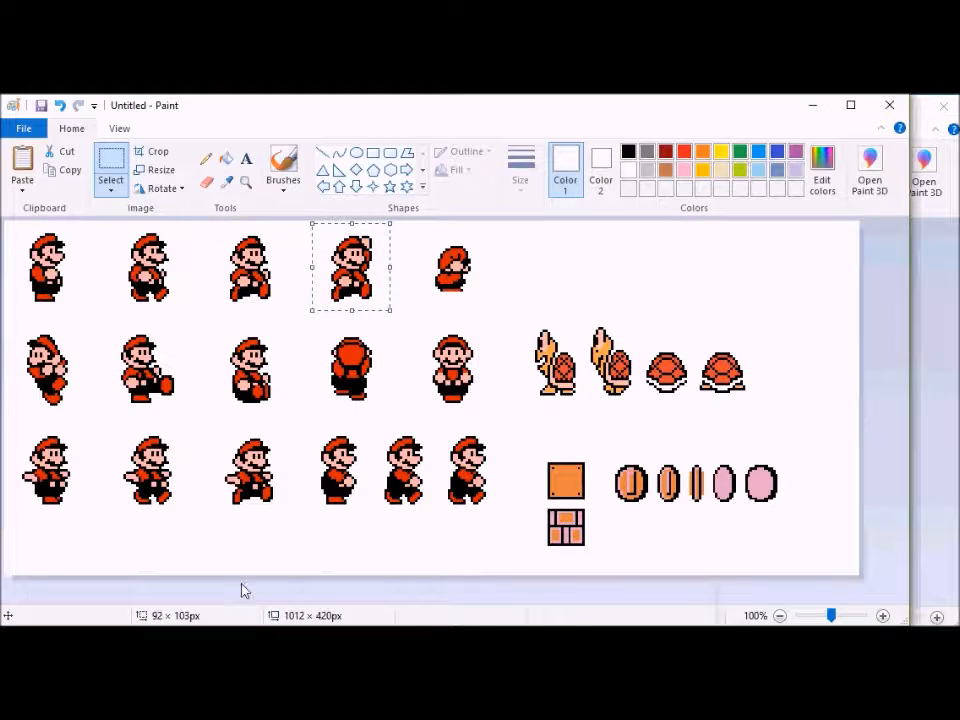
pyautogui.click(100, 590)
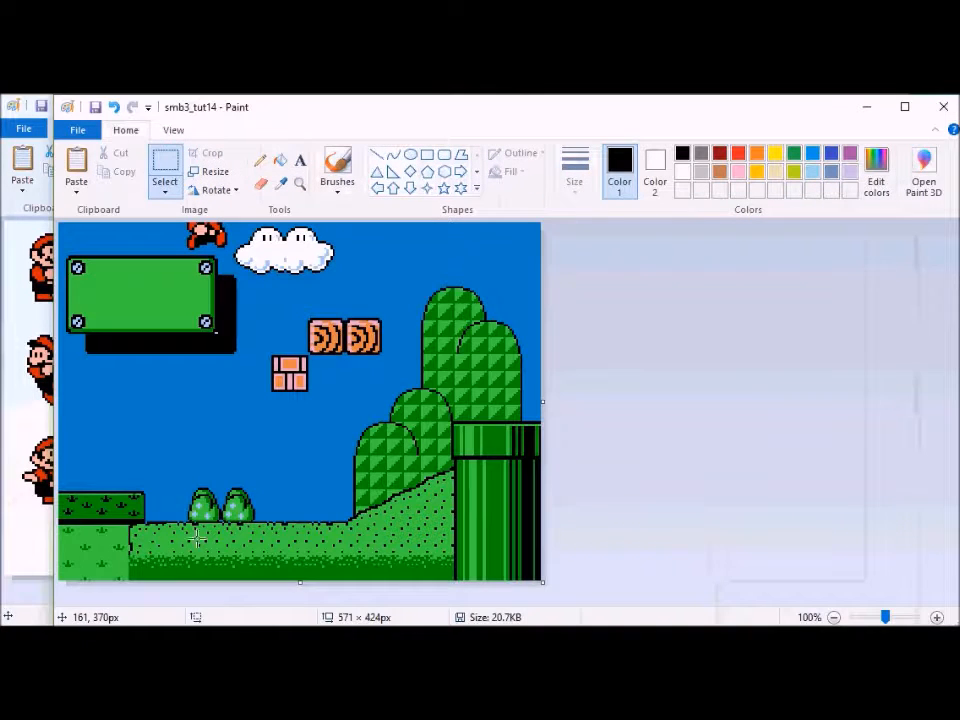
pyautogui.click(440, 590)
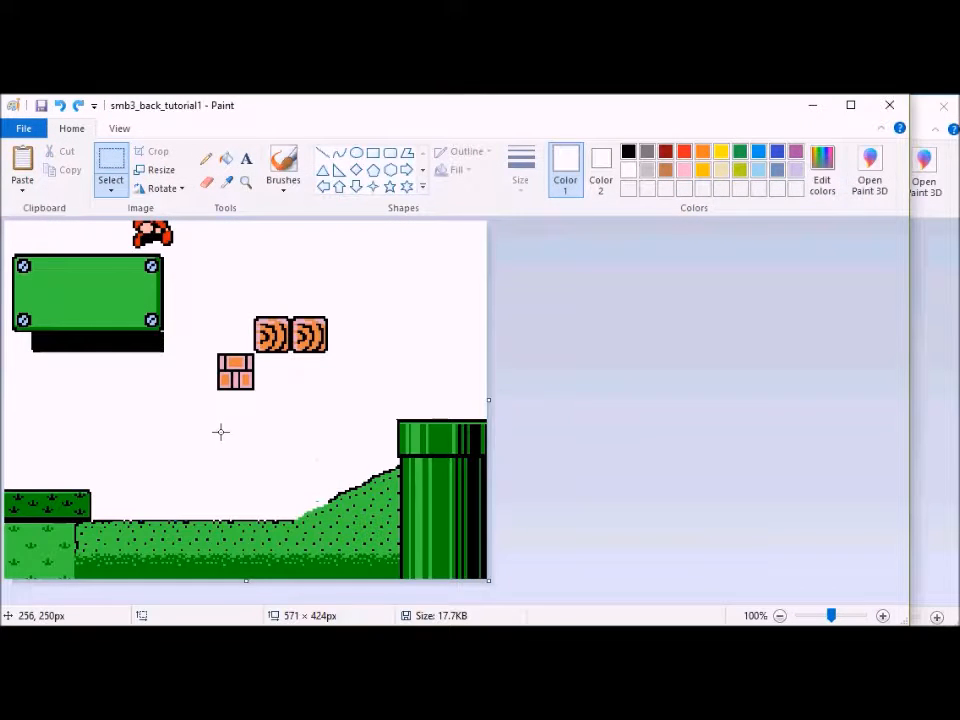
pyautogui.hotkey('ctrl', 'z')
pyautogui.hotkey('ctrl', 'v')
pyautogui.moveTo(36, 279); pyautogui.dragTo(170, 223)
# Step: Clear the previous Mario from the blue smb3_tut14 picture, paste the entire white scene over it and save it as smb3_tut15
pyautogui.click(141, 597)
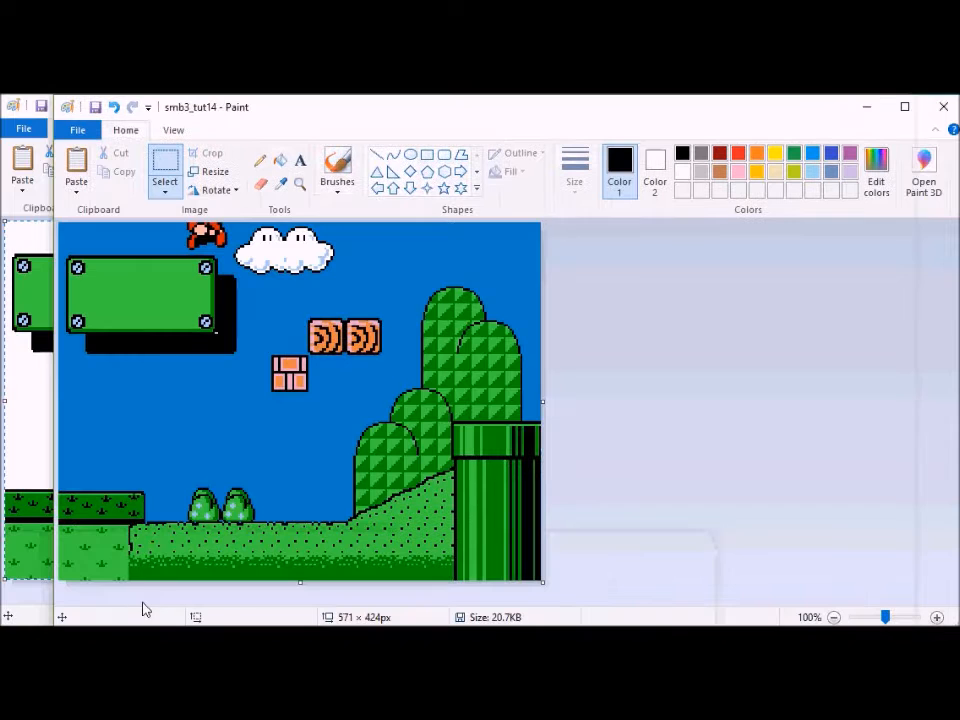
pyautogui.hotkey('ctrl', 'v')
pyautogui.hotkey('ctrl', 'z')
pyautogui.hotkey('ctrl', 'z')
pyautogui.hotkey('ctrl', 'v')
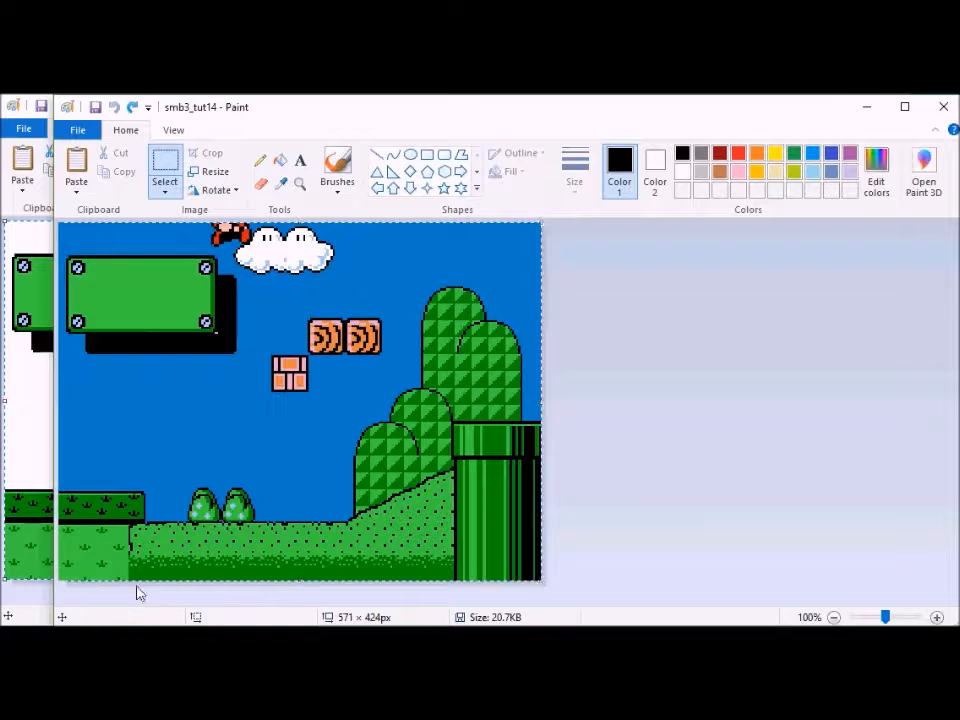
pyautogui.click(77, 130)
pyautogui.click(148, 269)
pyautogui.press('BackSpace')
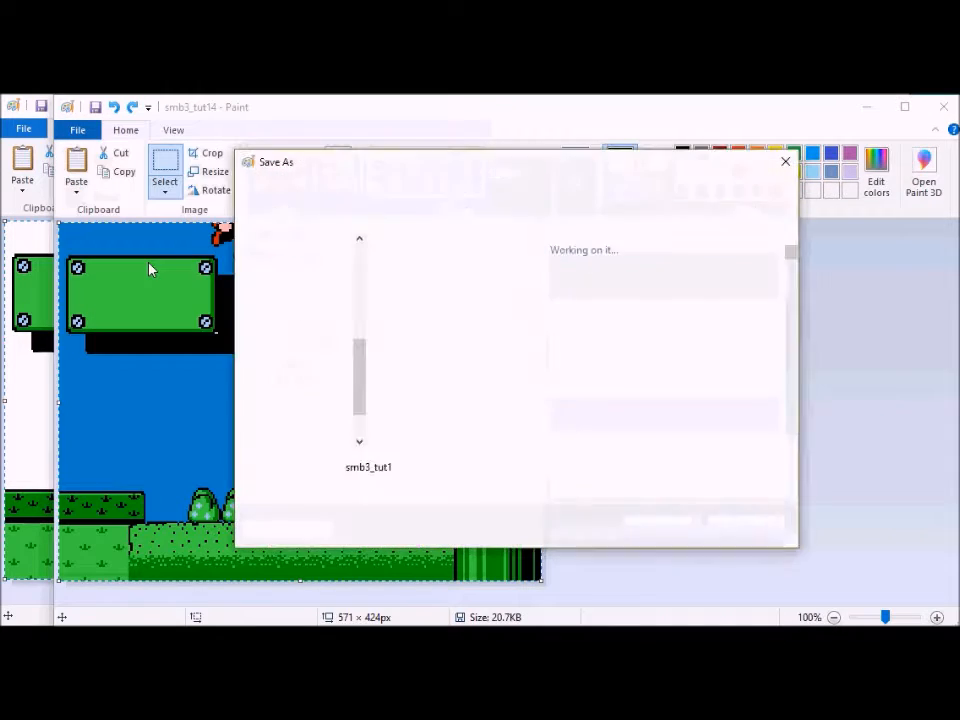
pyautogui.write('5')
pyautogui.press('Return')
# Step: Replace Mario in the white scene with the sheet's fourth first-row Mario, slightly lower and farther right of the green block
pyautogui.moveTo(264, 610)
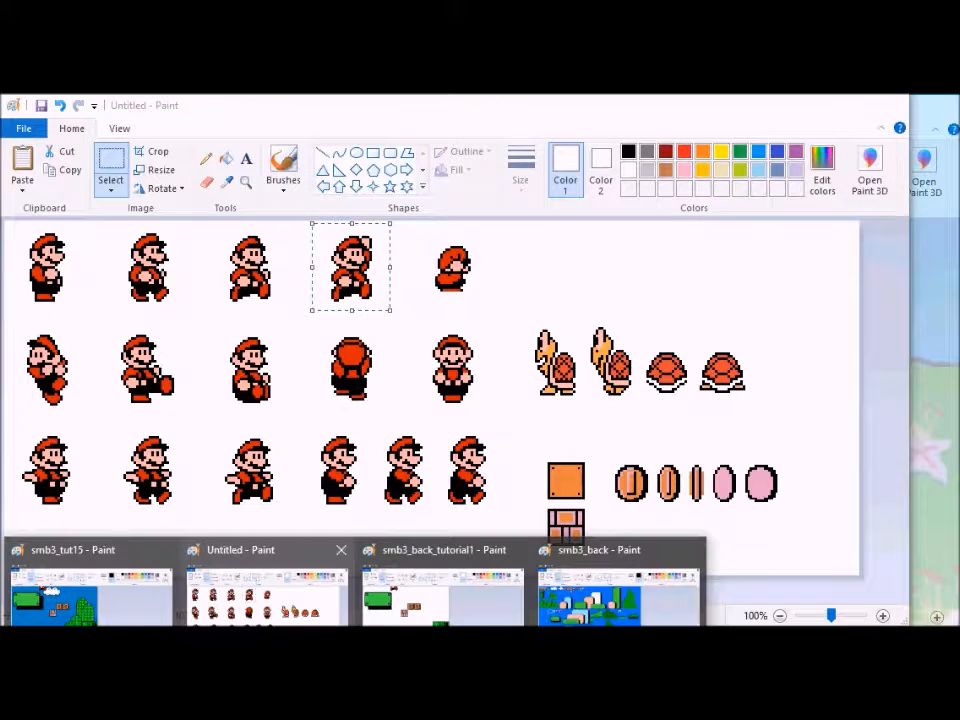
pyautogui.click(264, 600)
pyautogui.moveTo(313, 223)
pyautogui.mouseDown()
pyautogui.moveTo(380, 283)
pyautogui.moveTo(391, 310)
pyautogui.mouseUp()
pyautogui.hotkey('ctrl', 'c')
pyautogui.moveTo(139, 617)
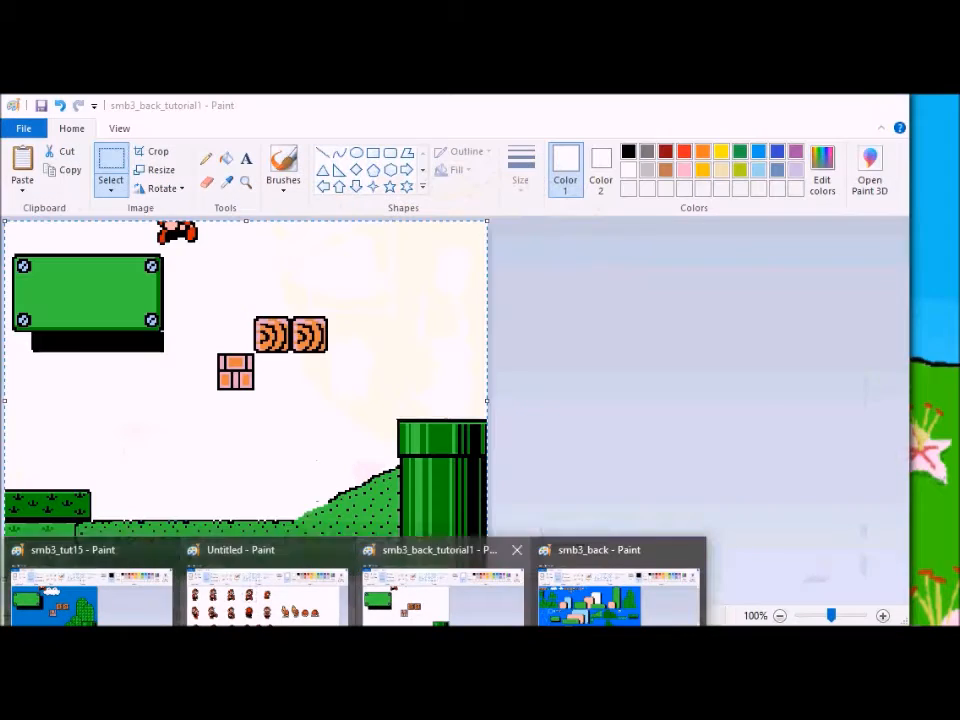
pyautogui.click(443, 596)
pyautogui.hotkey('ctrl', 'v')
pyautogui.moveTo(116, 298); pyautogui.dragTo(201, 232)
# Step: Paste the entire white scene over the blue smb3_tut15 picture and save this frame as a new file named smb3_tut16
pyautogui.moveTo(139, 617)
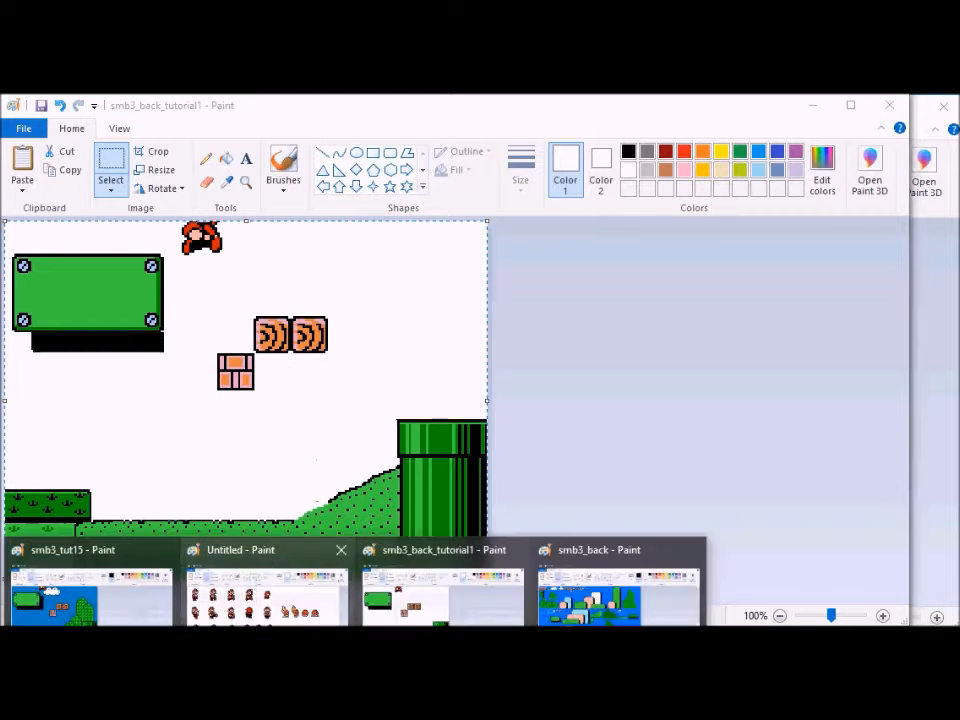
pyautogui.click(90, 590)
pyautogui.hotkey('ctrl', 'v')
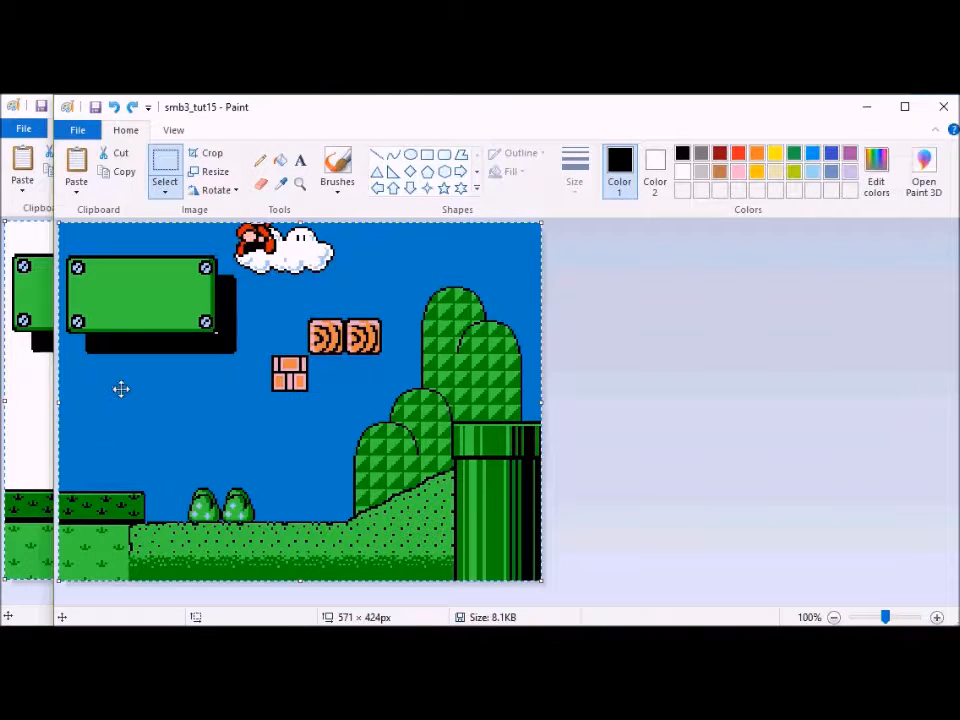
pyautogui.click(79, 137)
pyautogui.click(111, 273)
pyautogui.press('Right')
pyautogui.press('BackSpace')
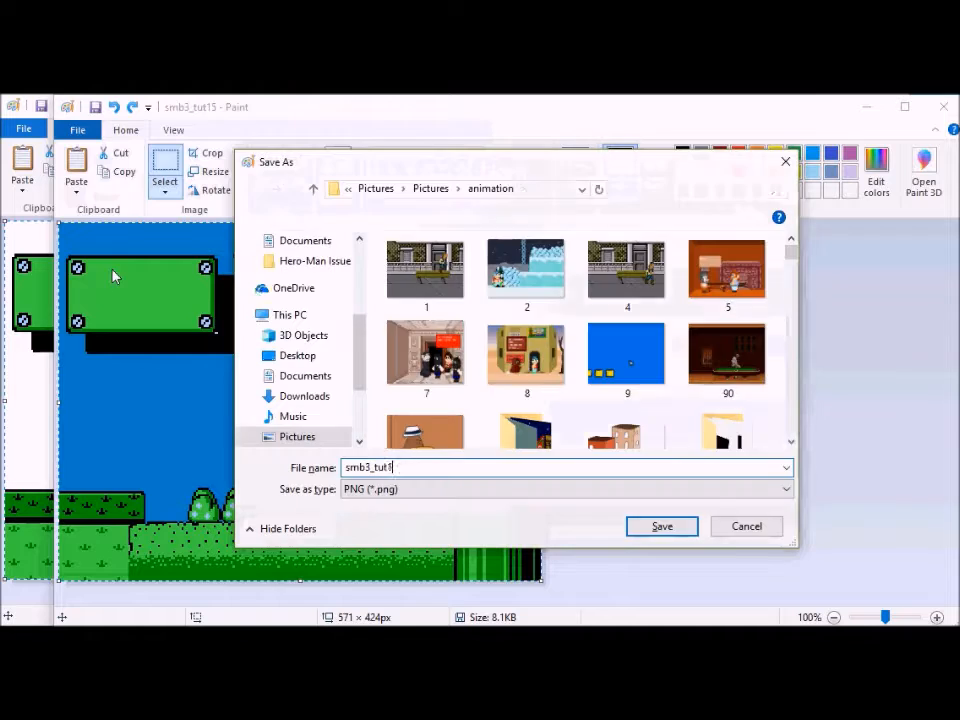
pyautogui.write('6')
pyautogui.press('Return')
# Step: Replace Mario in the white scene with a fresh copy of the fourth first-row Mario, above the brick with his head cut off
pyautogui.moveTo(139, 617)
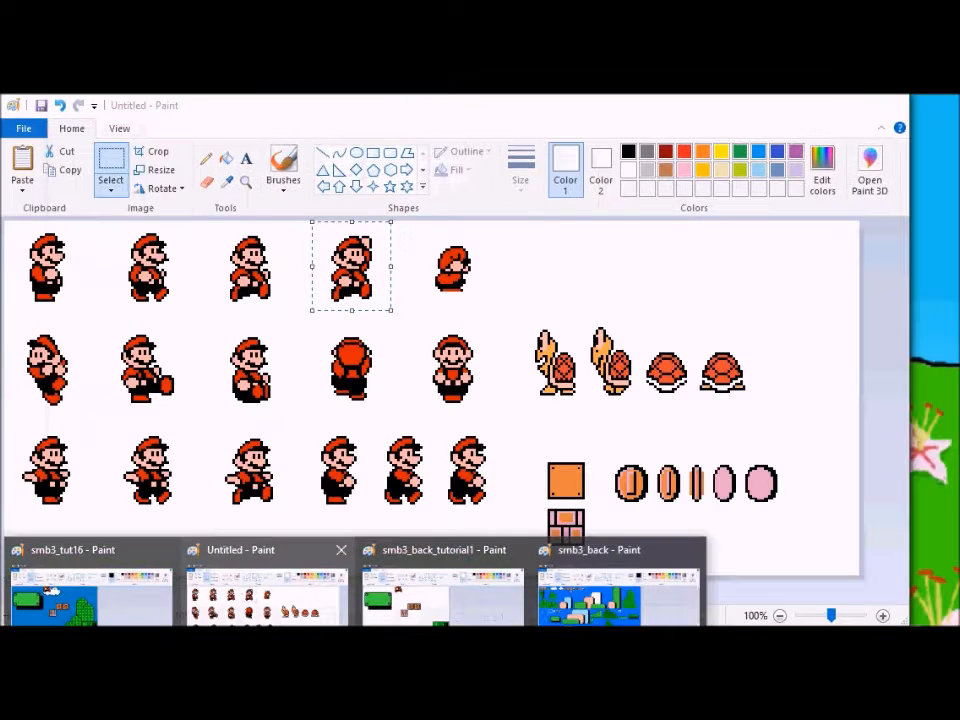
pyautogui.click(267, 590)
pyautogui.click(491, 467)
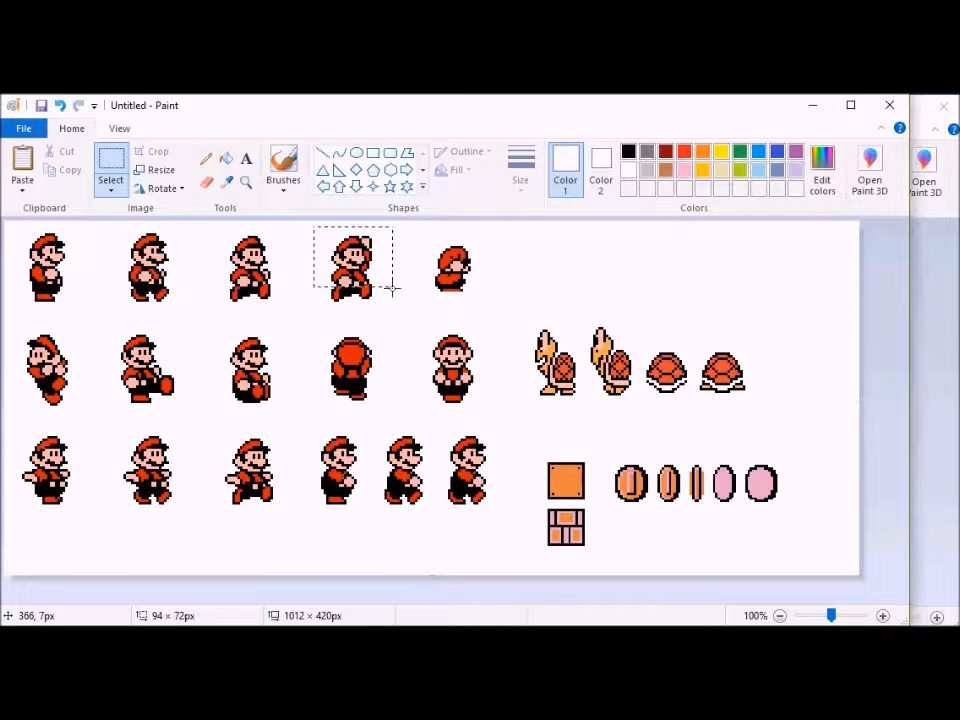
pyautogui.moveTo(139, 617)
pyautogui.click(440, 595)
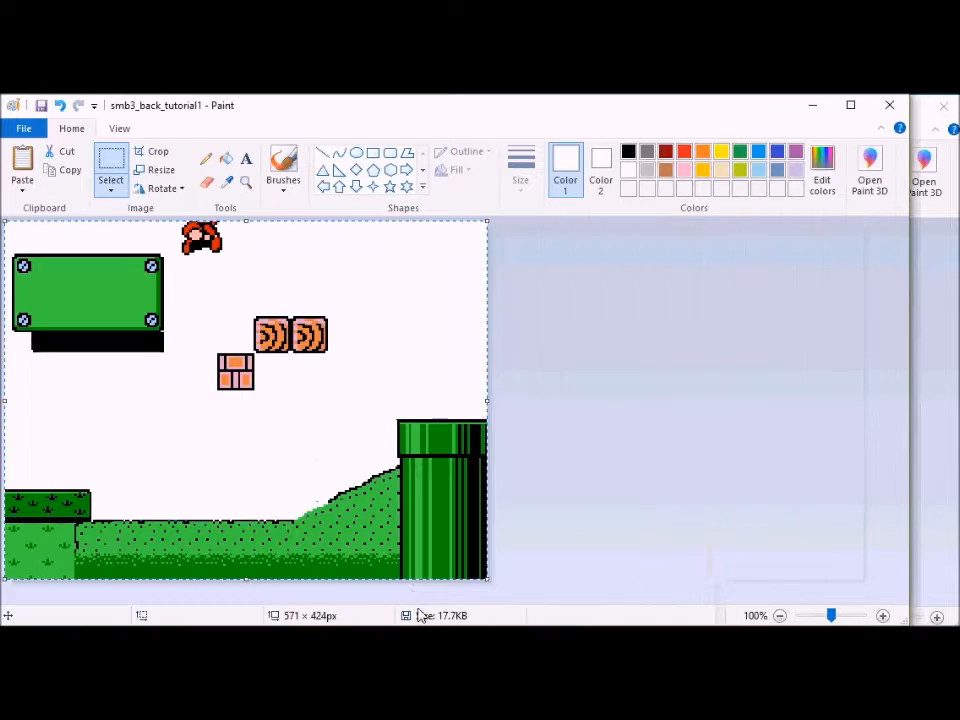
pyautogui.hotkey('ctrl', 'v')
pyautogui.moveTo(61, 295); pyautogui.dragTo(253, 251)
# Step: Clear the previous Mario from the blue smb3_tut16 picture, paste the entire white scene over it and save it as smb3_tut17
pyautogui.hotkey('ctrl', 'a')
pyautogui.click(139, 617)
pyautogui.click(166, 600)
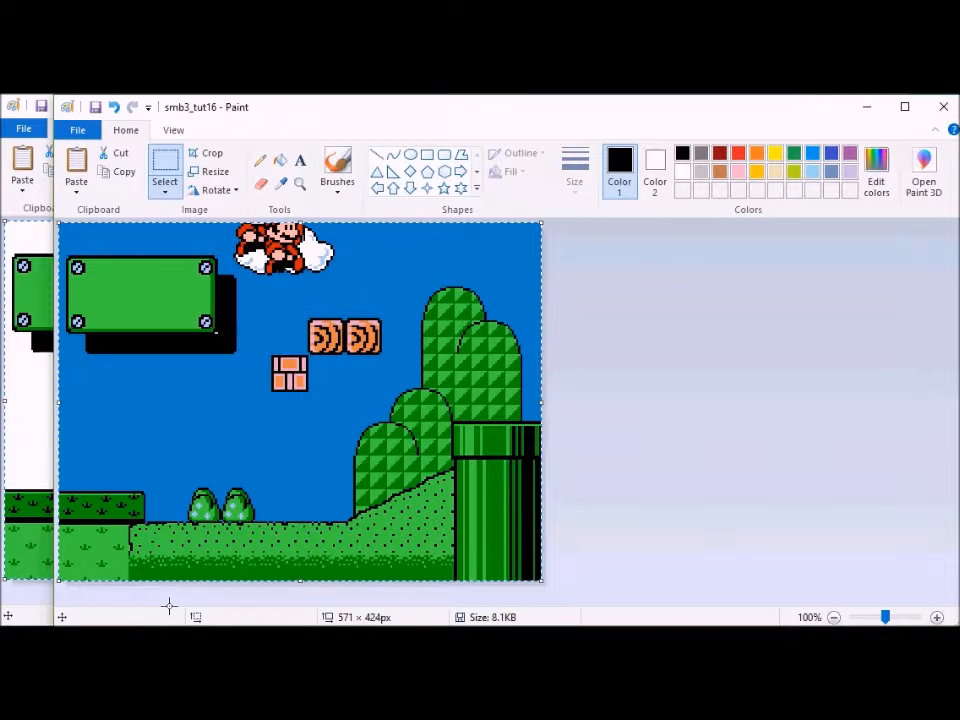
pyautogui.hotkey('ctrl', 'z')
pyautogui.hotkey('ctrl', 'z')
pyautogui.hotkey('ctrl', 'v')
pyautogui.click(80, 130)
pyautogui.click(122, 276)
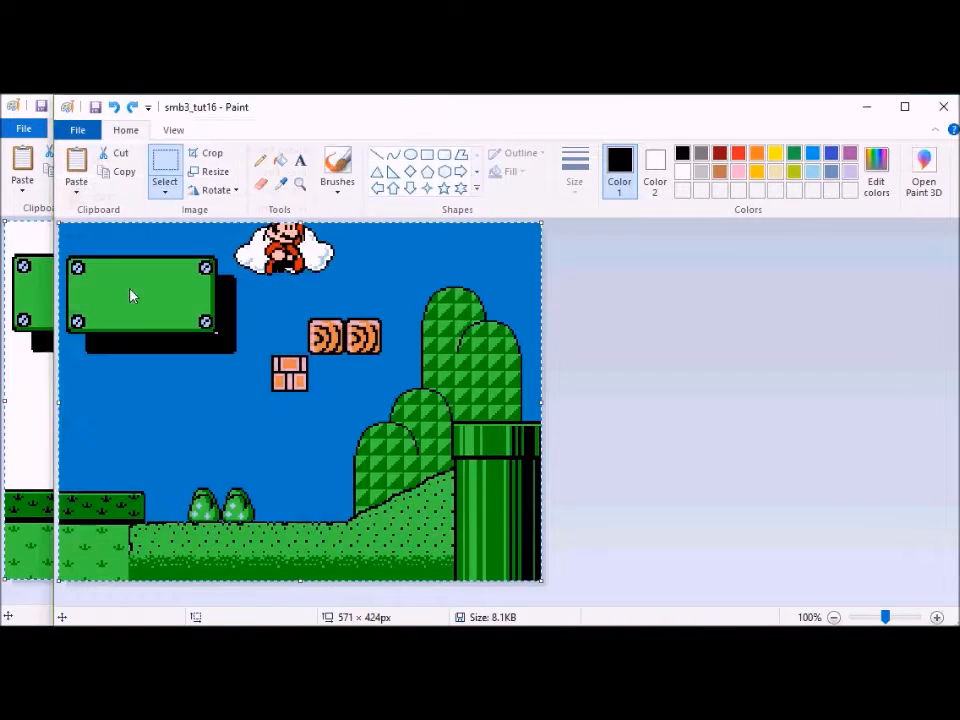
pyautogui.press('Right')
pyautogui.press('BackSpace')
pyautogui.write('7')
pyautogui.press('Return')
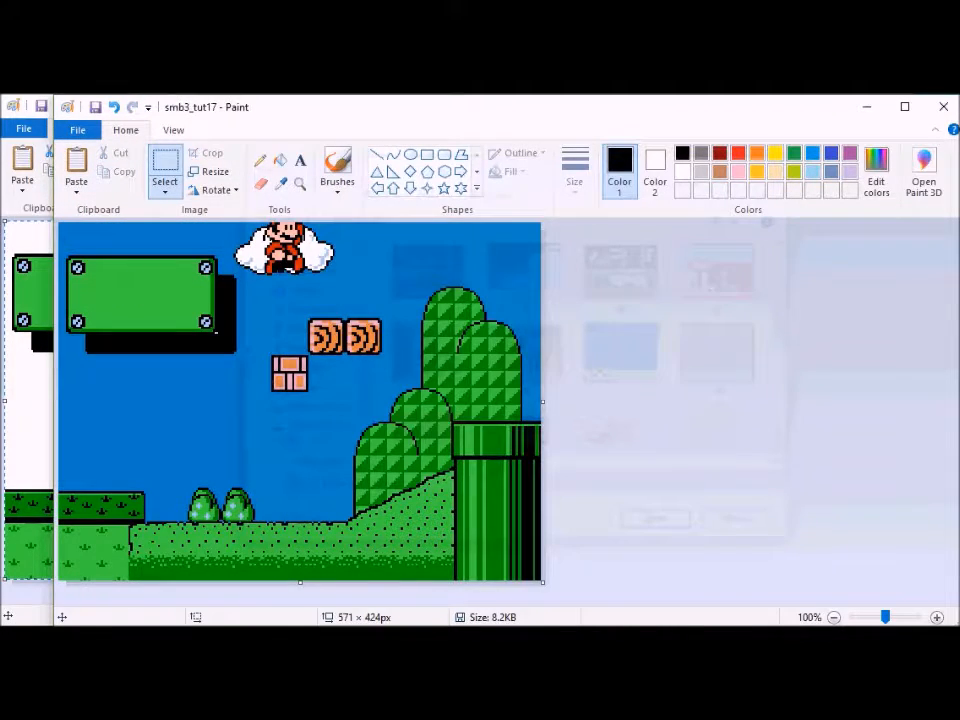
# Step: Replace Mario in the white scene with the fourth first-row Mario, fully visible above the brick and left edge of the swirl blocks
pyautogui.click(268, 585)
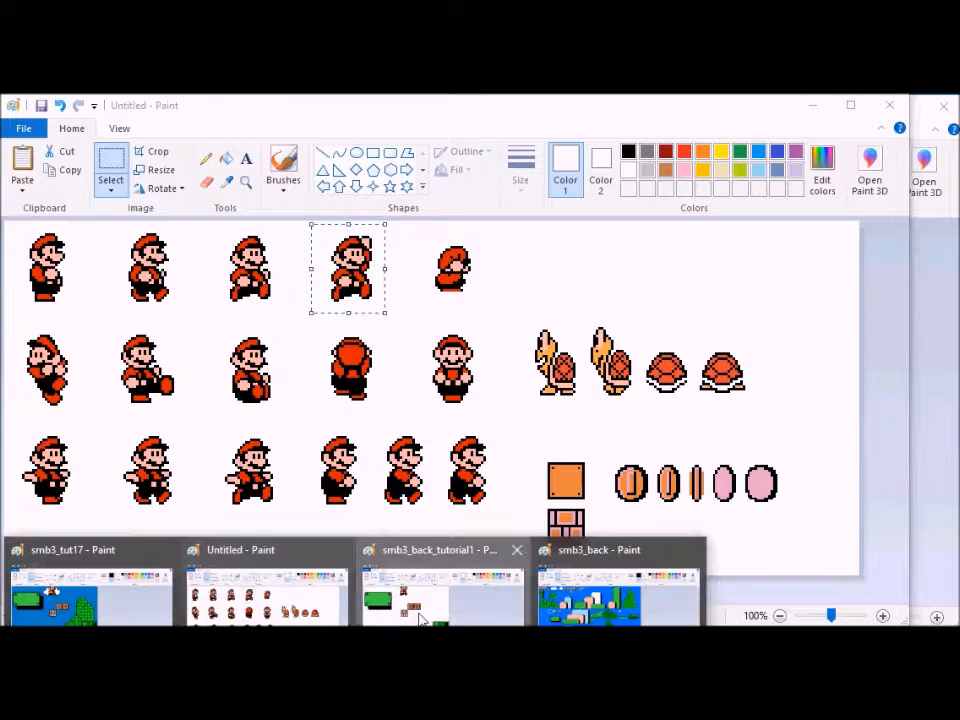
pyautogui.click(430, 592)
pyautogui.hotkey('ctrl', 'z')
pyautogui.hotkey('ctrl', 'v')
pyautogui.moveTo(72, 255); pyautogui.dragTo(274, 256)
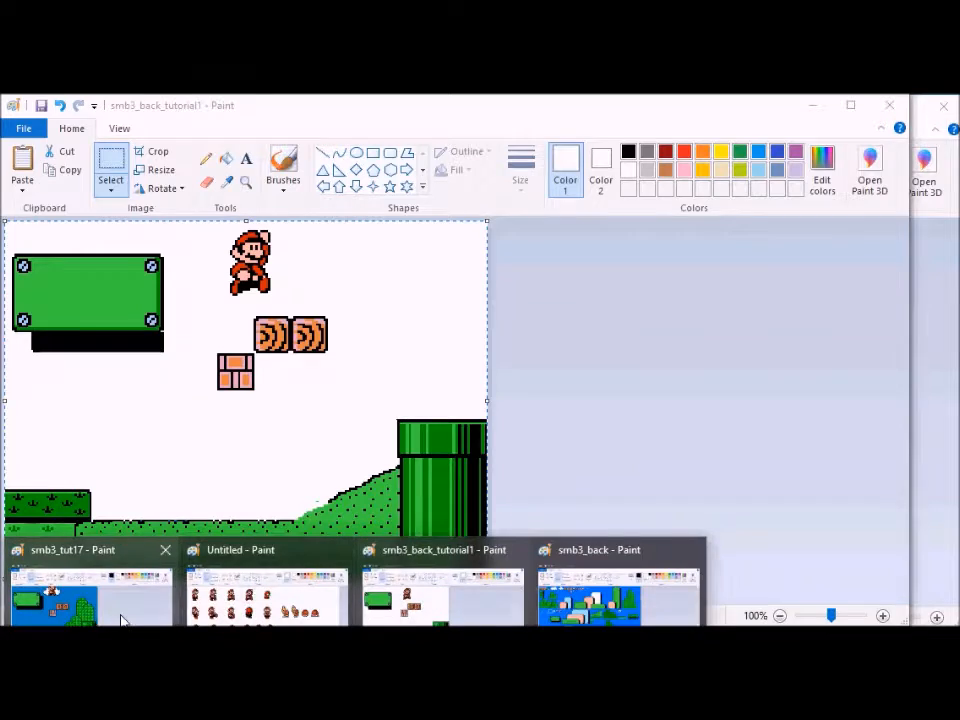
# Step: Paste the entire white scene over the blue smb3_tut17 picture and save this frame as a new file named smb3_tut18
pyautogui.click(124, 616)
pyautogui.click(77, 130)
pyautogui.click(141, 283)
pyautogui.write('8')
pyautogui.press('Return')
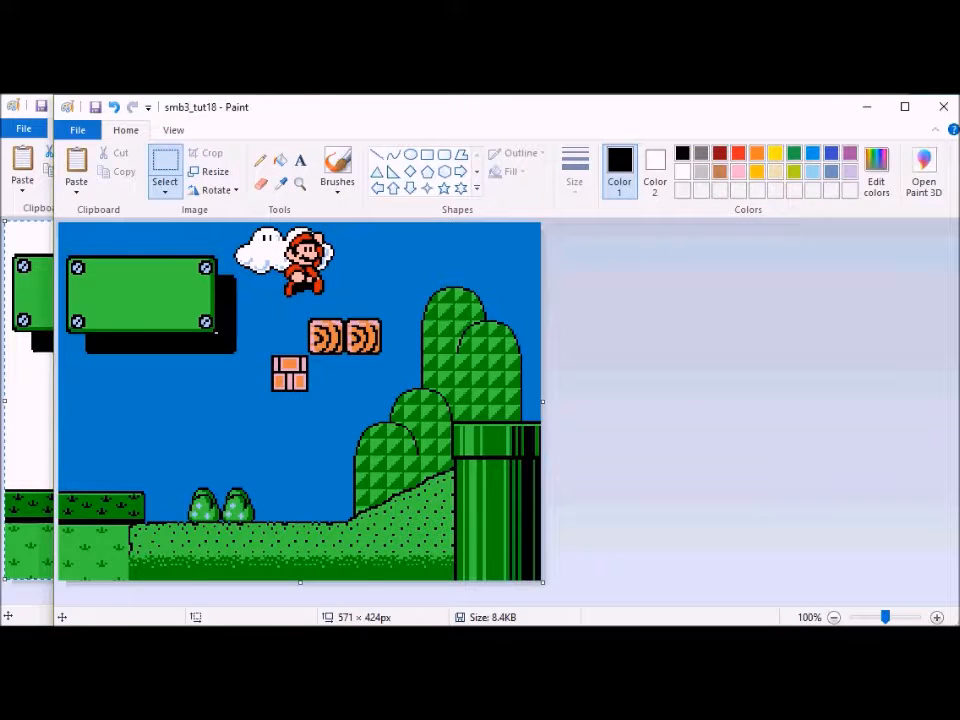
# Step: Replace Mario in the white scene with the sheet's fourth first-row Mario, feet just above the left swirl block
pyautogui.click(264, 589)
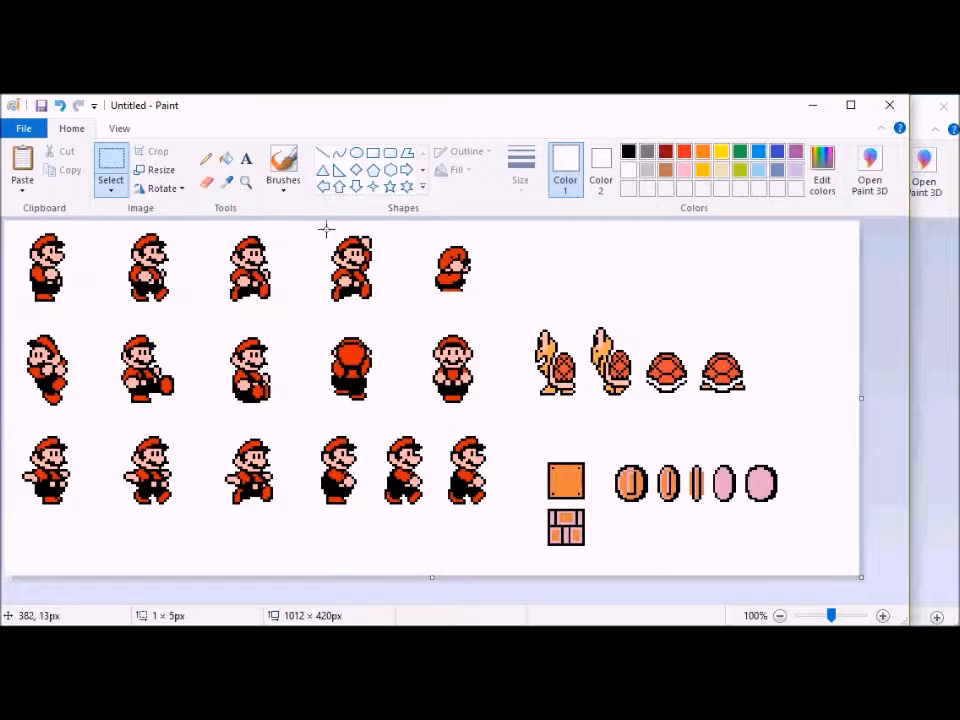
pyautogui.moveTo(368, 252); pyautogui.dragTo(395, 308)
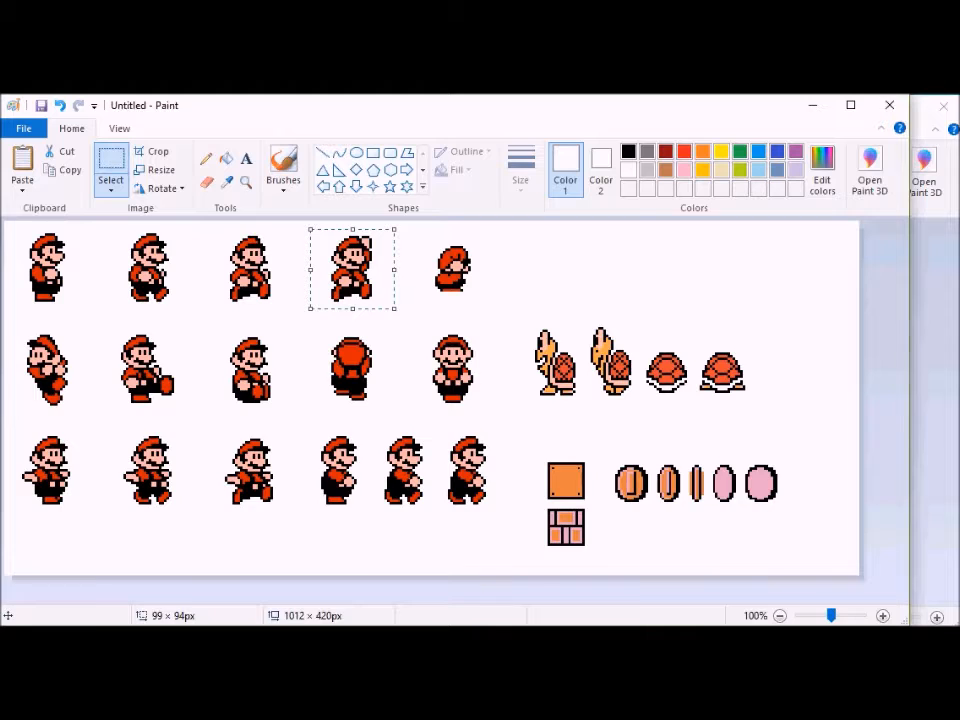
pyautogui.click(440, 595)
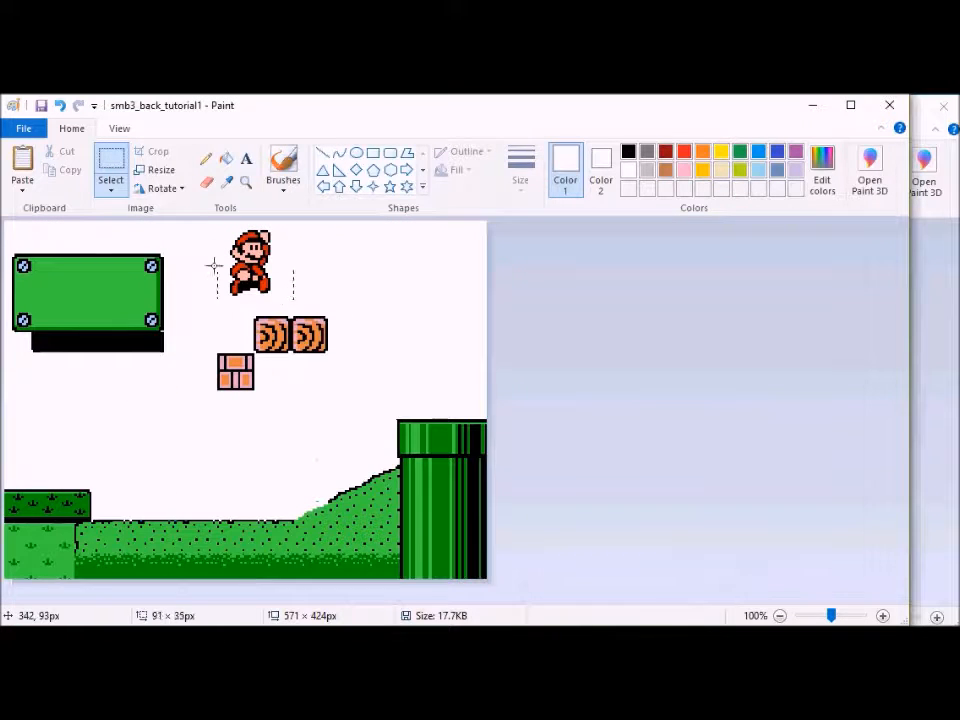
pyautogui.moveTo(213, 265); pyautogui.dragTo(208, 221)
pyautogui.moveTo(270, 269); pyautogui.dragTo(289, 285)
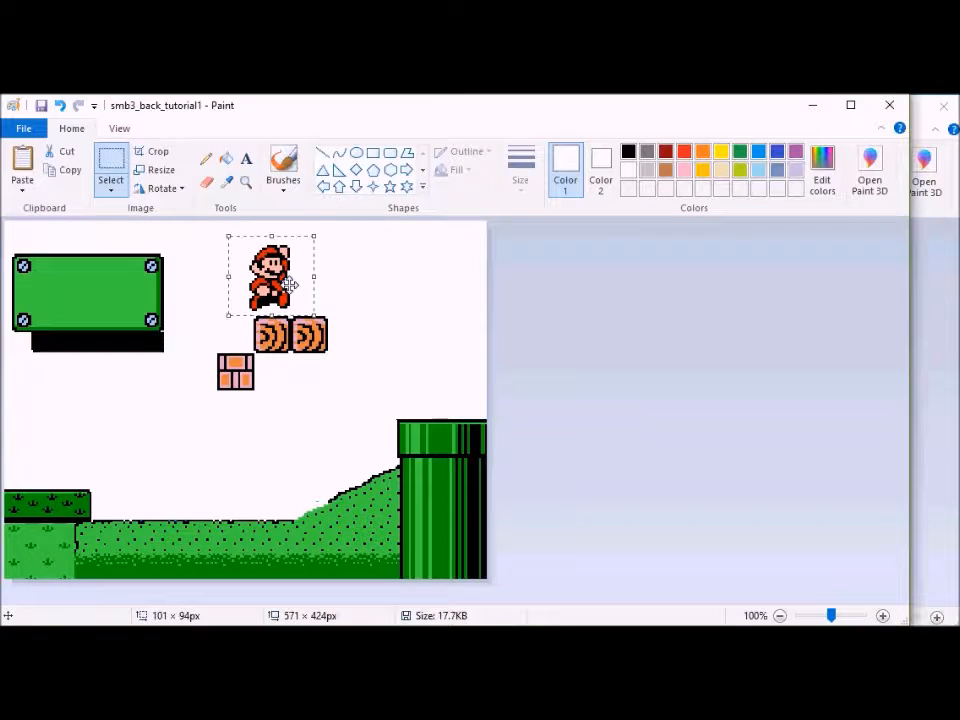
# Step: Paste the entire white scene over the blue smb3_tut18 picture and save this frame as a new file named smb3_tut19
pyautogui.click(146, 600)
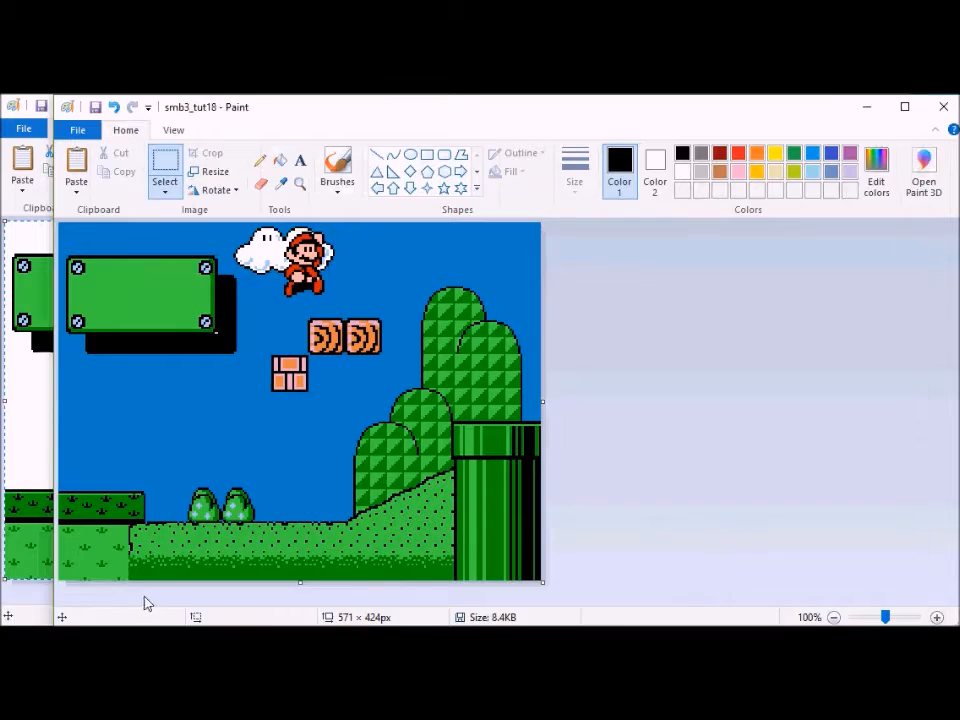
pyautogui.click(77, 130)
pyautogui.click(127, 272)
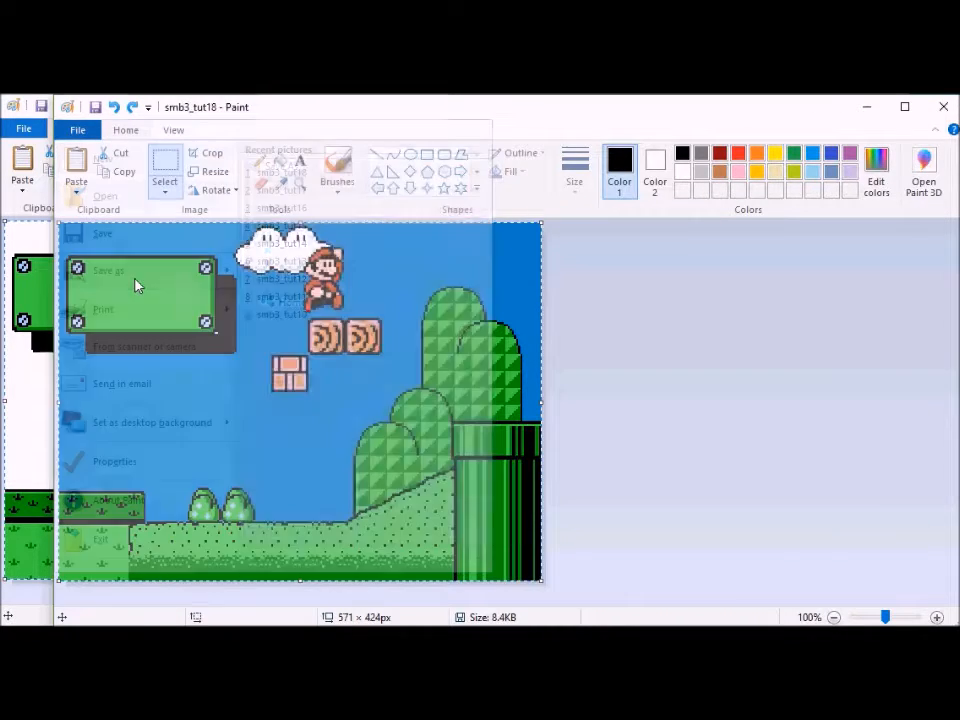
pyautogui.press('Right')
pyautogui.press('BackSpace')
pyautogui.write('9')
pyautogui.press('Return')
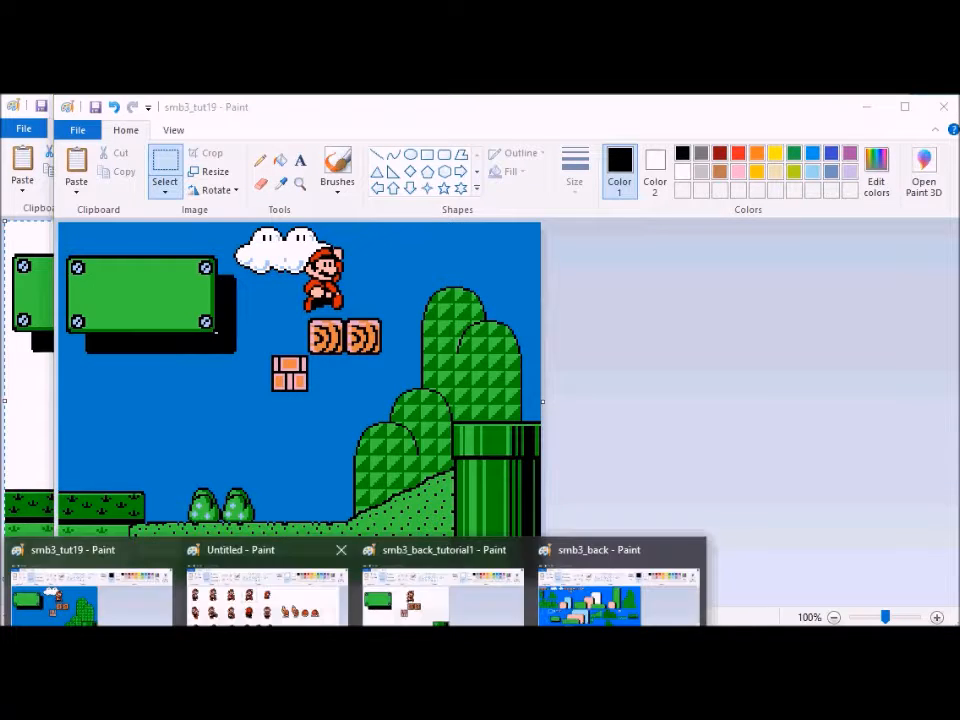
# Step: Replace Mario in the white scene with the sheet's second first-row Mario, standing on the left swirl block
pyautogui.click(326, 606)
pyautogui.click(329, 365)
pyautogui.moveTo(150, 249); pyautogui.dragTo(198, 322)
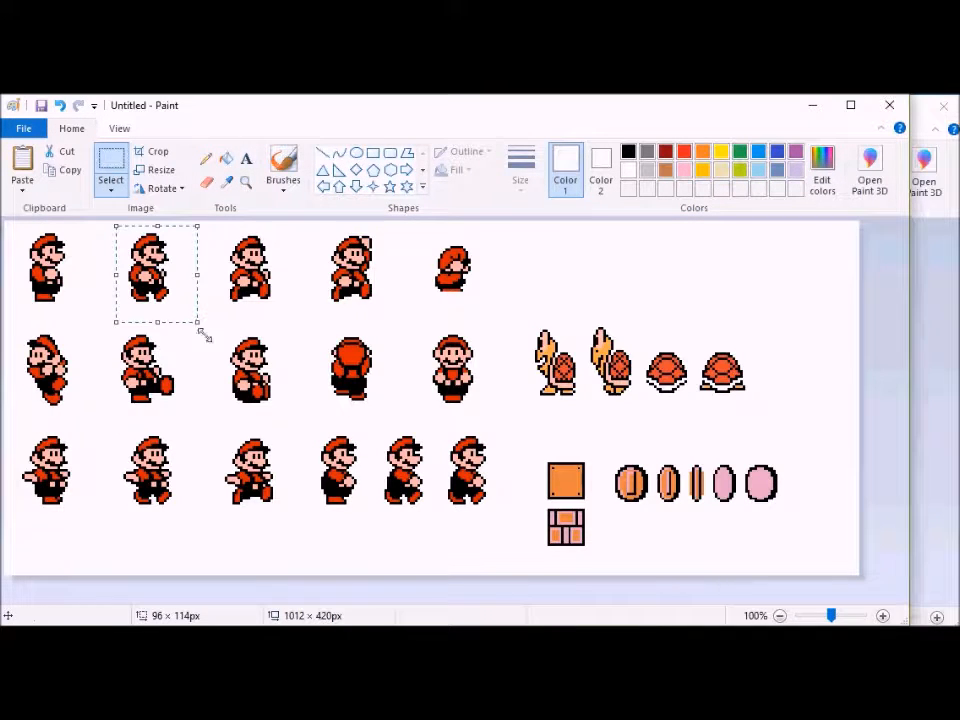
pyautogui.moveTo(327, 618)
pyautogui.click(440, 580)
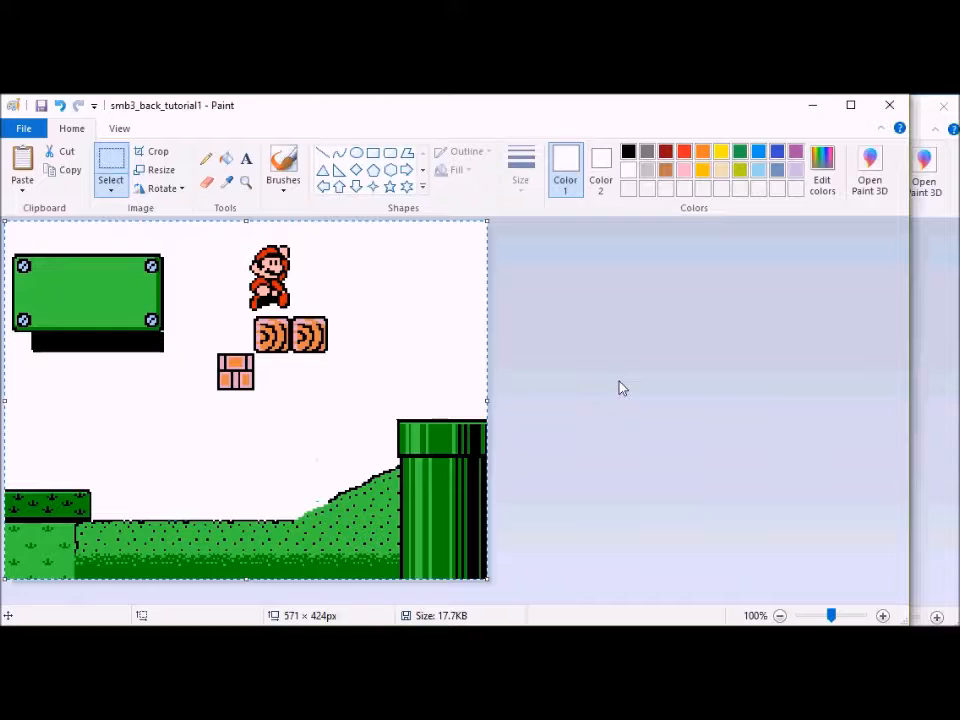
pyautogui.hotkey('ctrl', 'z')
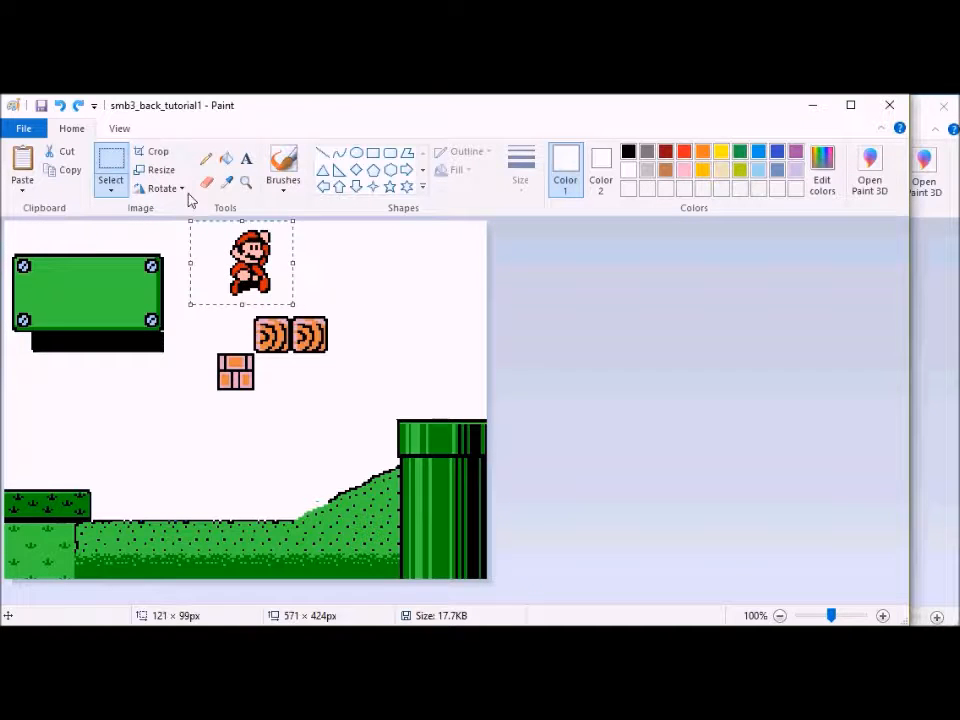
pyautogui.hotkey('ctrl', 'x')
pyautogui.hotkey('ctrl', 'v')
pyautogui.moveTo(53, 253); pyautogui.dragTo(290, 272)
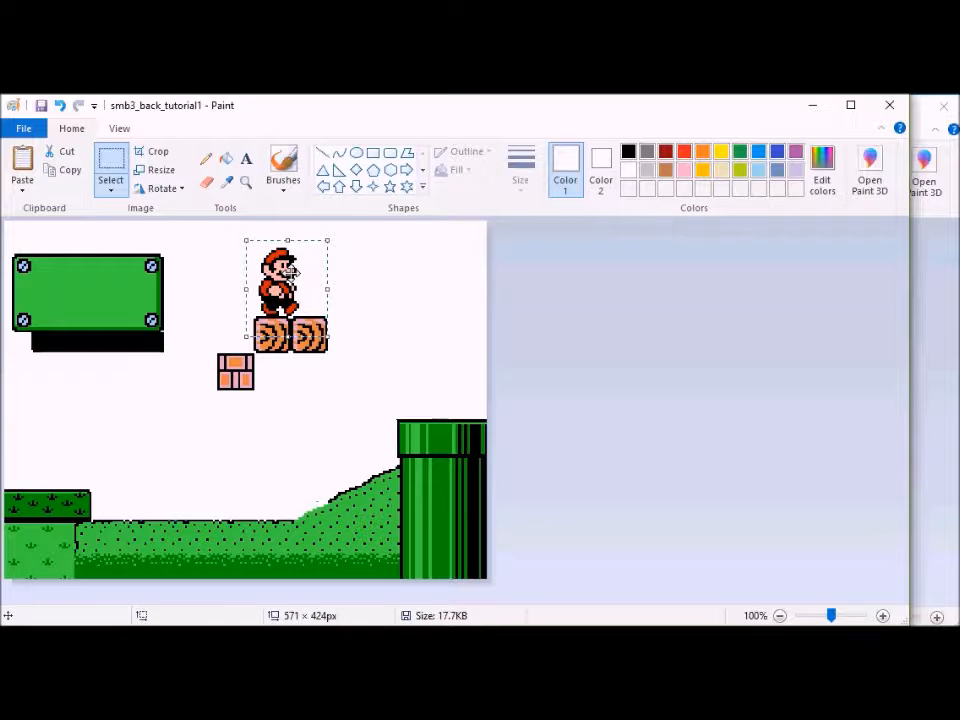
# Step: Paste the entire white scene over the blue smb3_tut19 picture and save this frame as a new file named smb3_tut20
pyautogui.hotkey('ctrl', 'a')
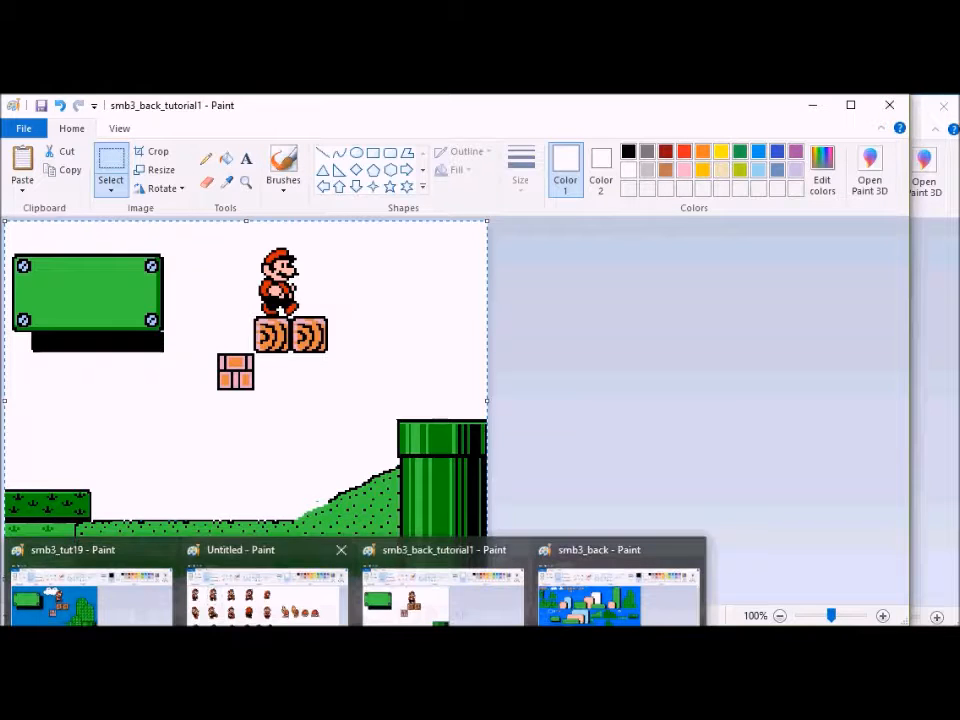
pyautogui.click(119, 617)
pyautogui.hotkey('ctrl', 'v')
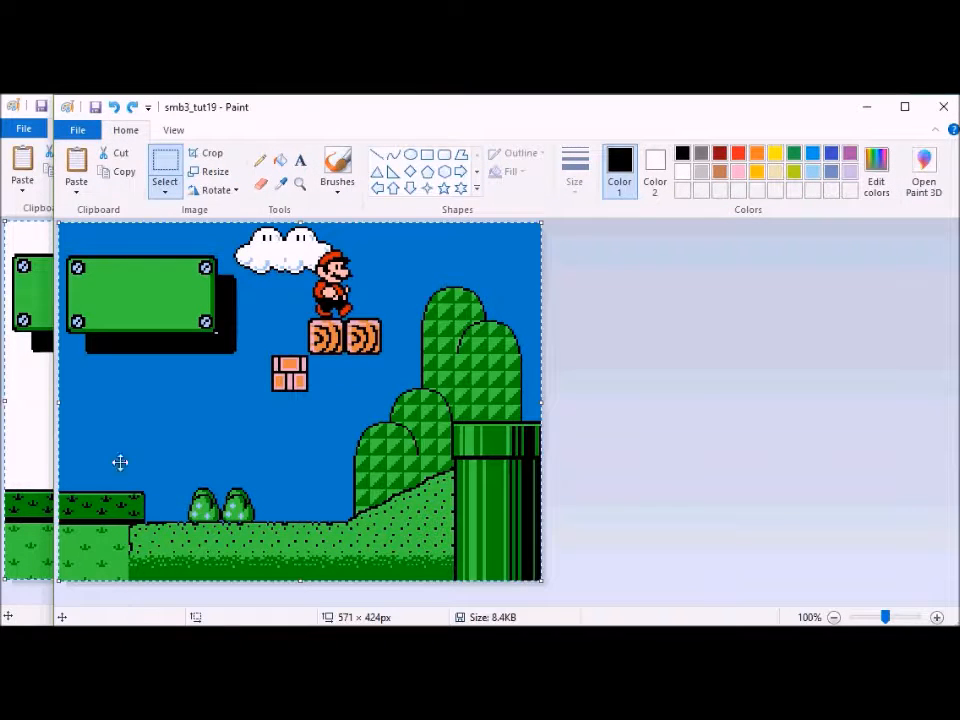
pyautogui.click(85, 135)
pyautogui.click(129, 269)
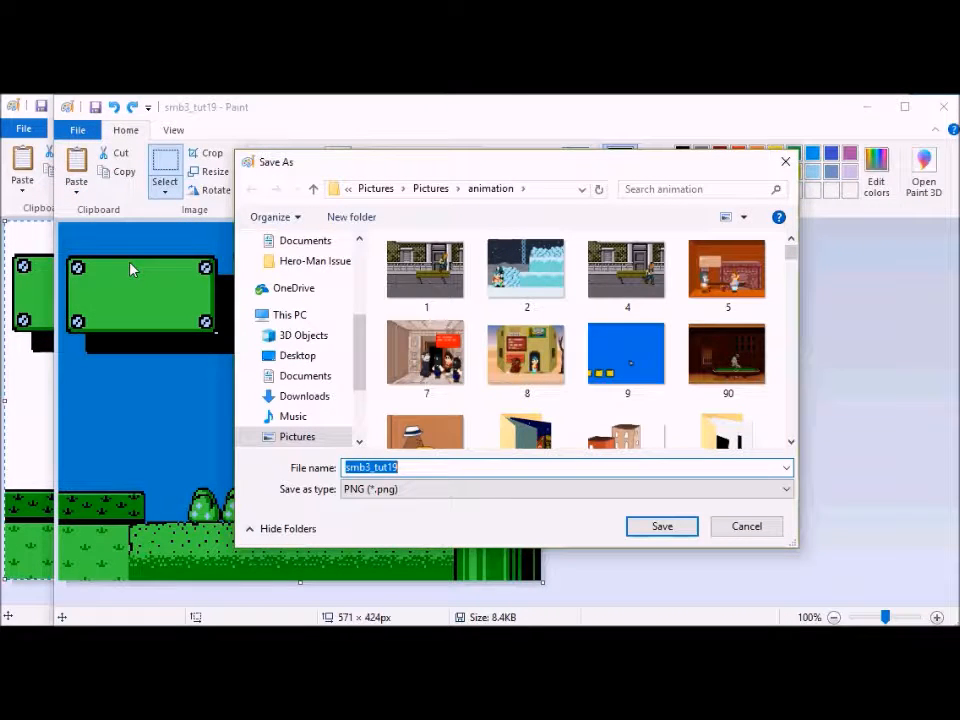
pyautogui.press('BackSpace')
pyautogui.press('BackSpace')
pyautogui.write('20')
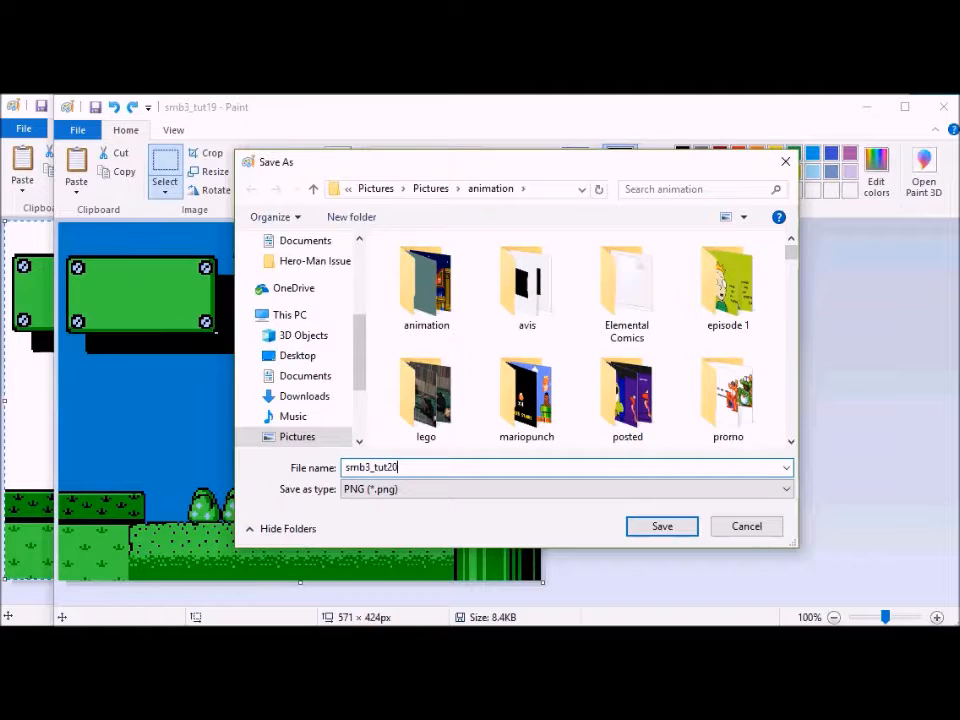
pyautogui.press('Return')
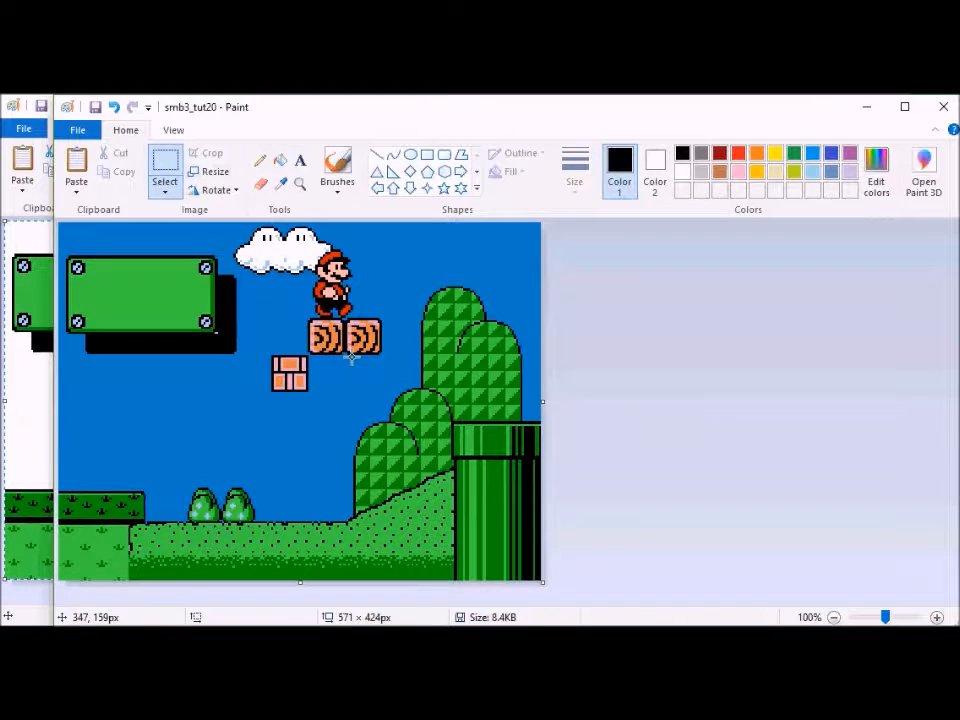
# Step: Replace Mario in the white scene with the sheet's fourth first-row Mario, just above and beyond the right edge of the swirl blocks
pyautogui.hotkey('alt', 'Tab')
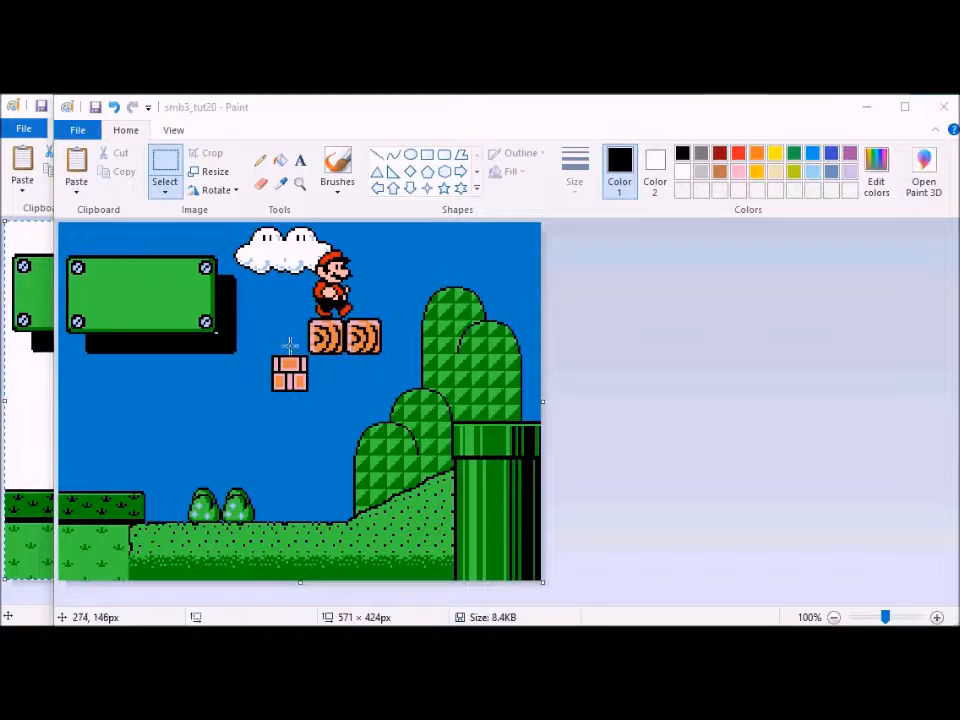
pyautogui.click(866, 113)
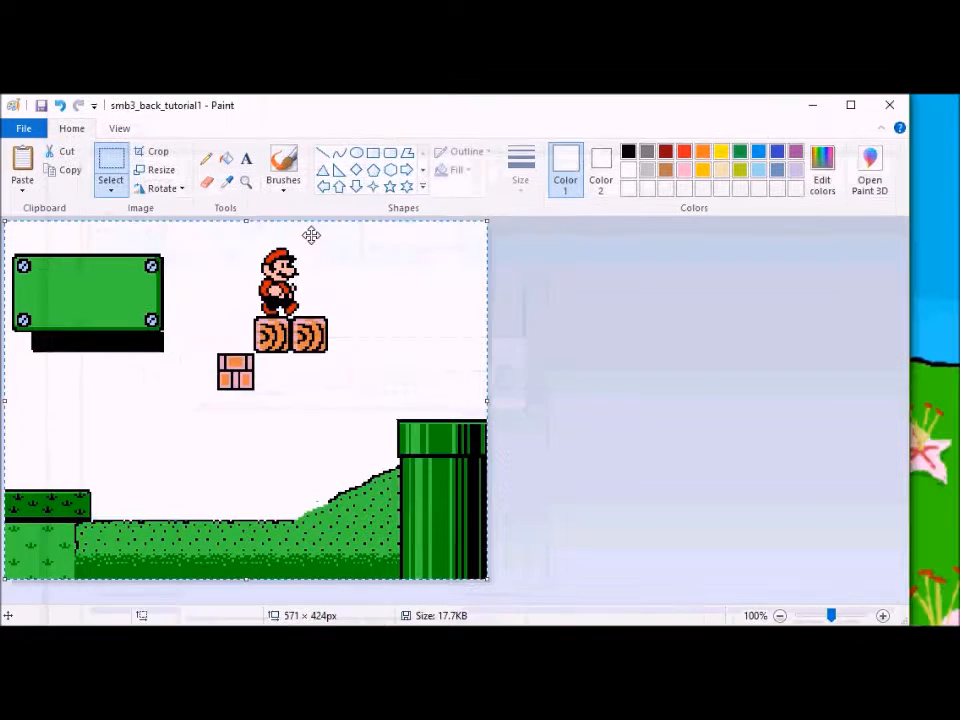
pyautogui.moveTo(352, 622)
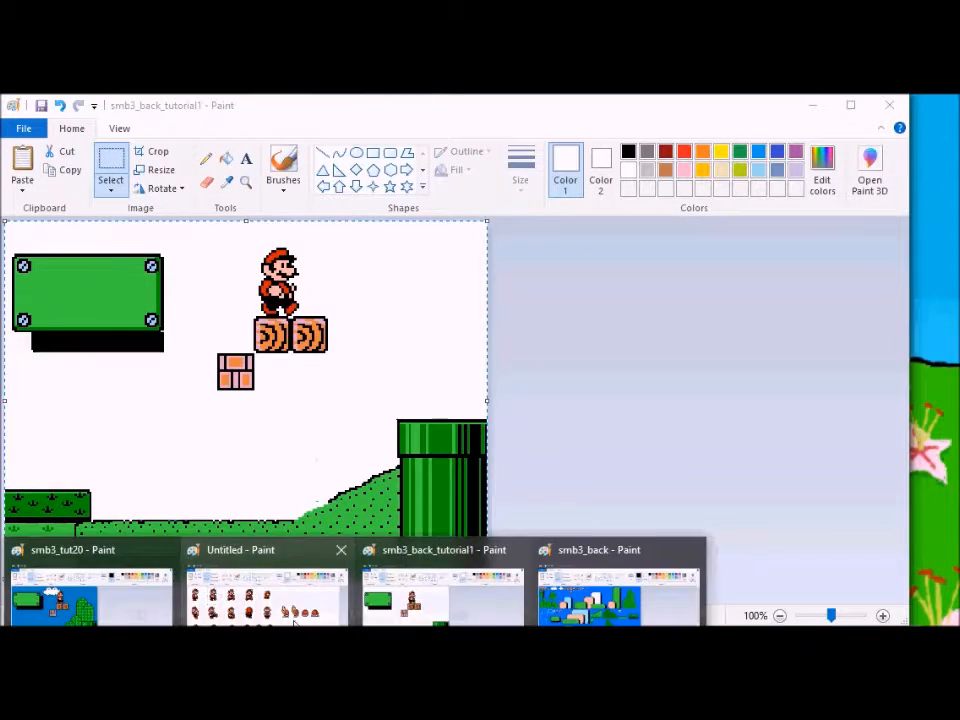
pyautogui.click(295, 622)
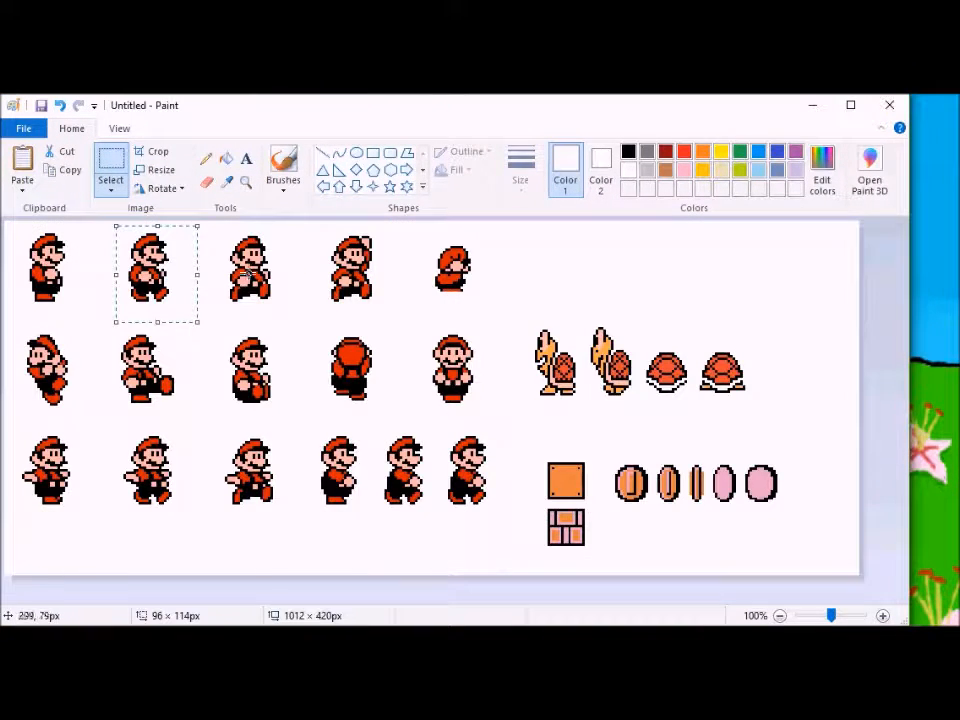
pyautogui.click(265, 226)
pyautogui.moveTo(375, 285); pyautogui.dragTo(386, 313)
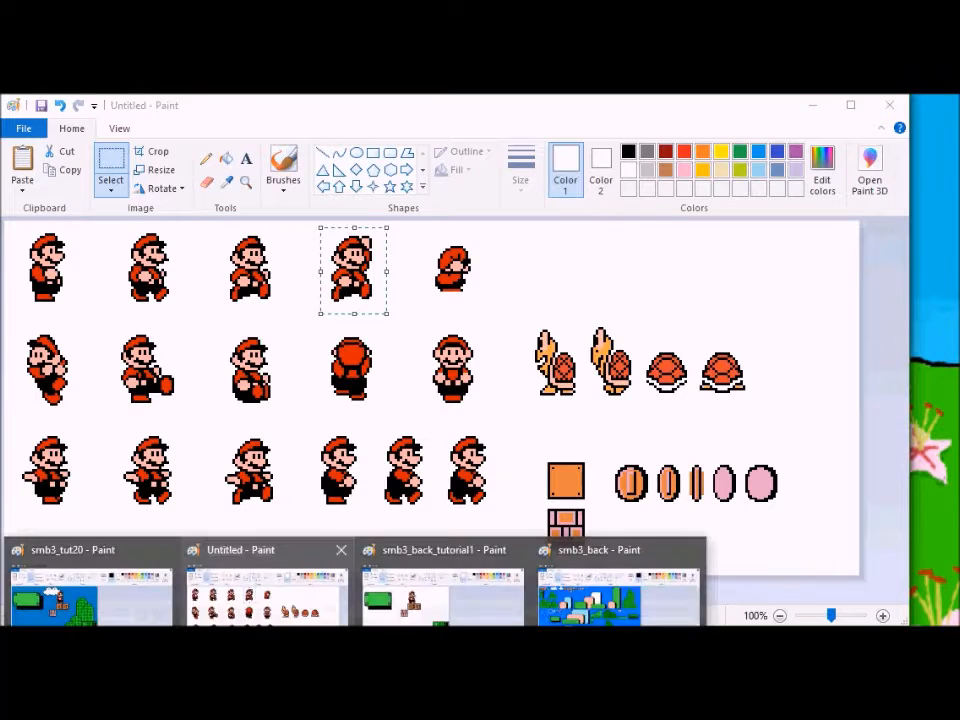
pyautogui.click(443, 611)
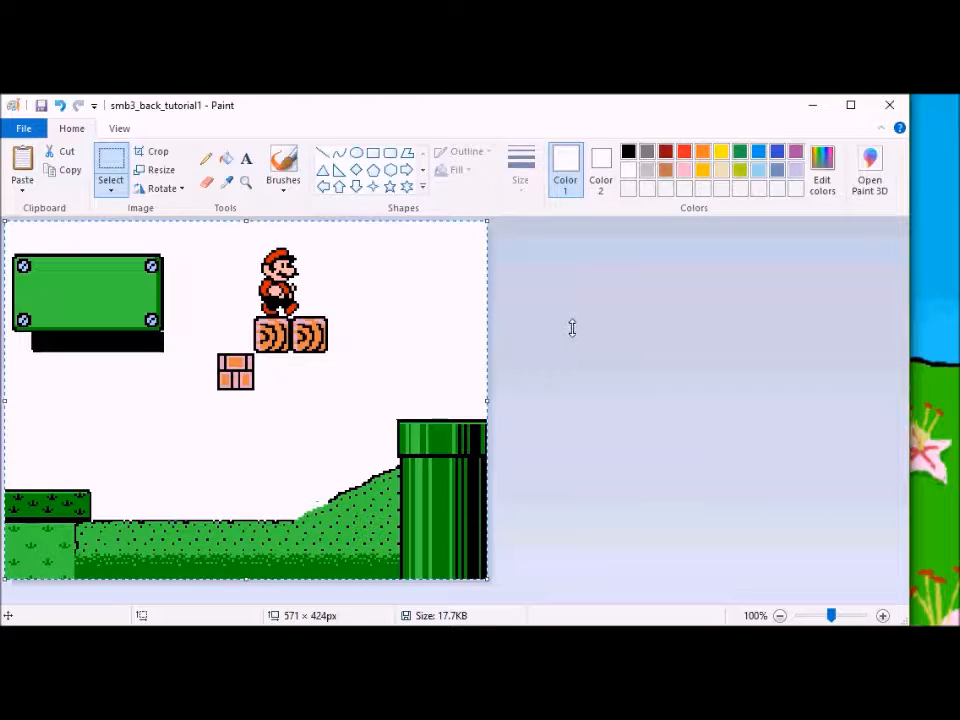
pyautogui.hotkey('ctrl', 'z')
pyautogui.hotkey('ctrl', 'v')
pyautogui.moveTo(30, 275); pyautogui.dragTo(341, 288)
pyautogui.click(375, 405)
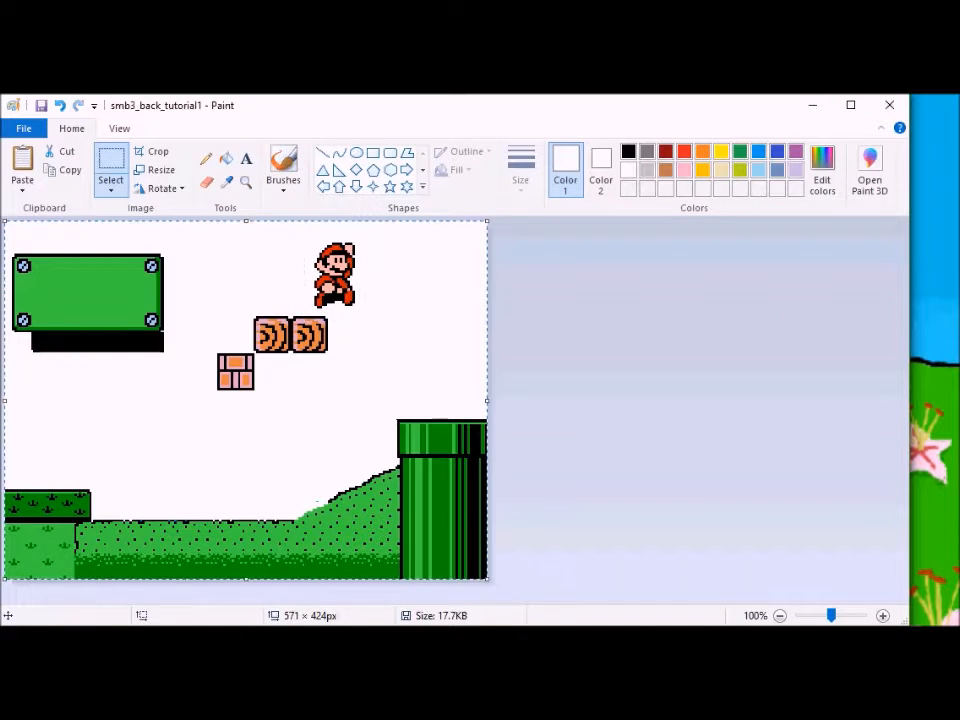
# Step: Paste the white scene over the blue smb3_tut20 picture and save this frame in the animation folder as smb3_tut21
pyautogui.click(143, 610)
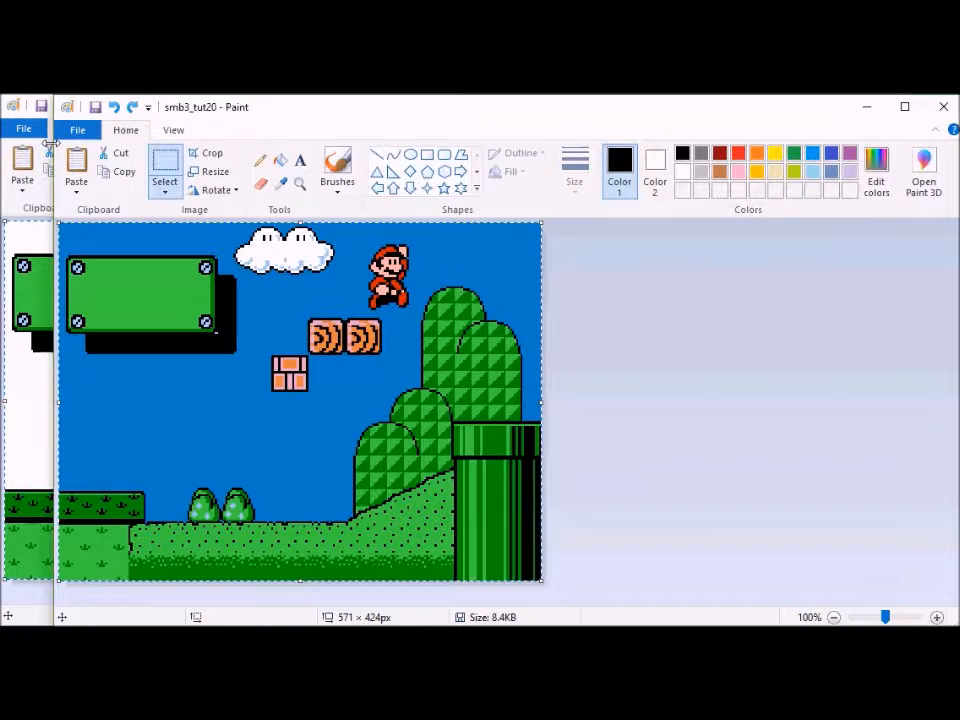
pyautogui.click(77, 128)
pyautogui.click(117, 266)
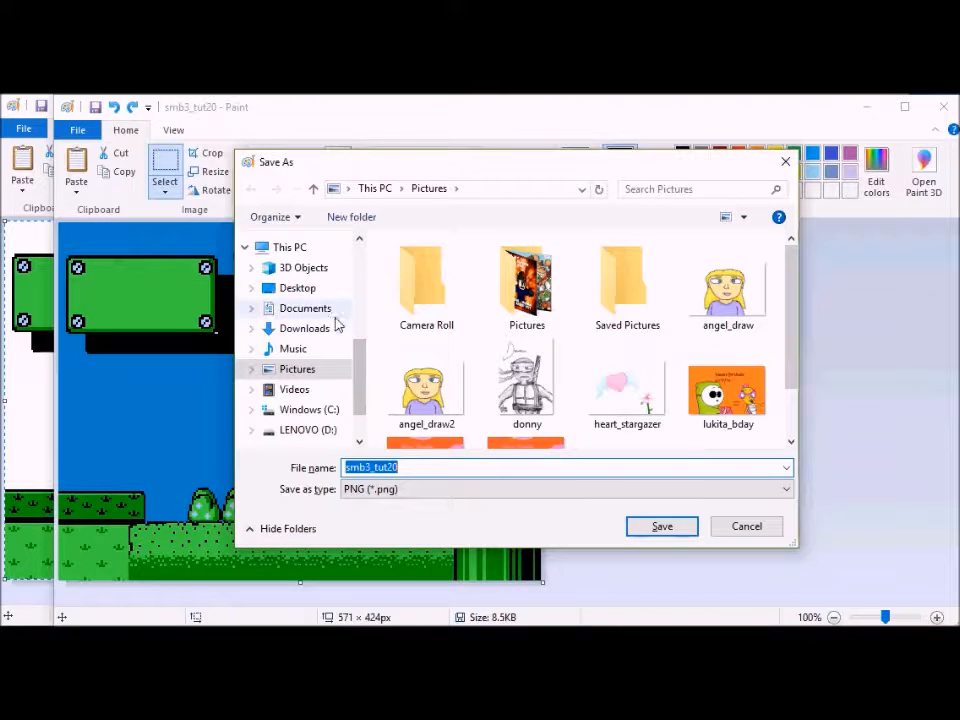
pyautogui.scroll(5, 311, 345)
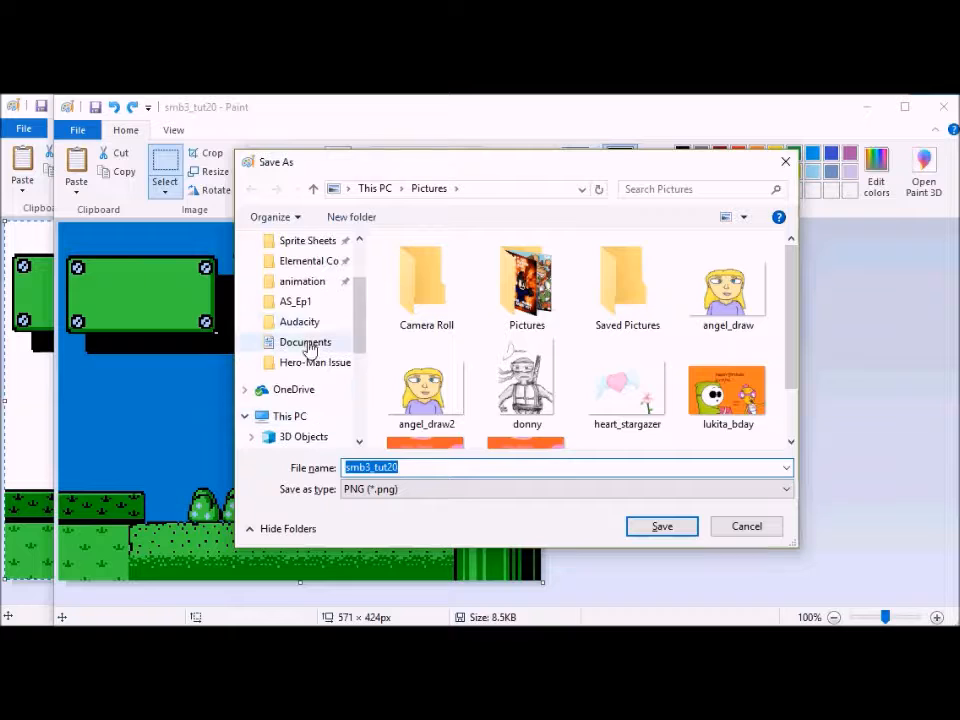
pyautogui.click(305, 282)
pyautogui.click(418, 468)
pyautogui.press('BackSpace')
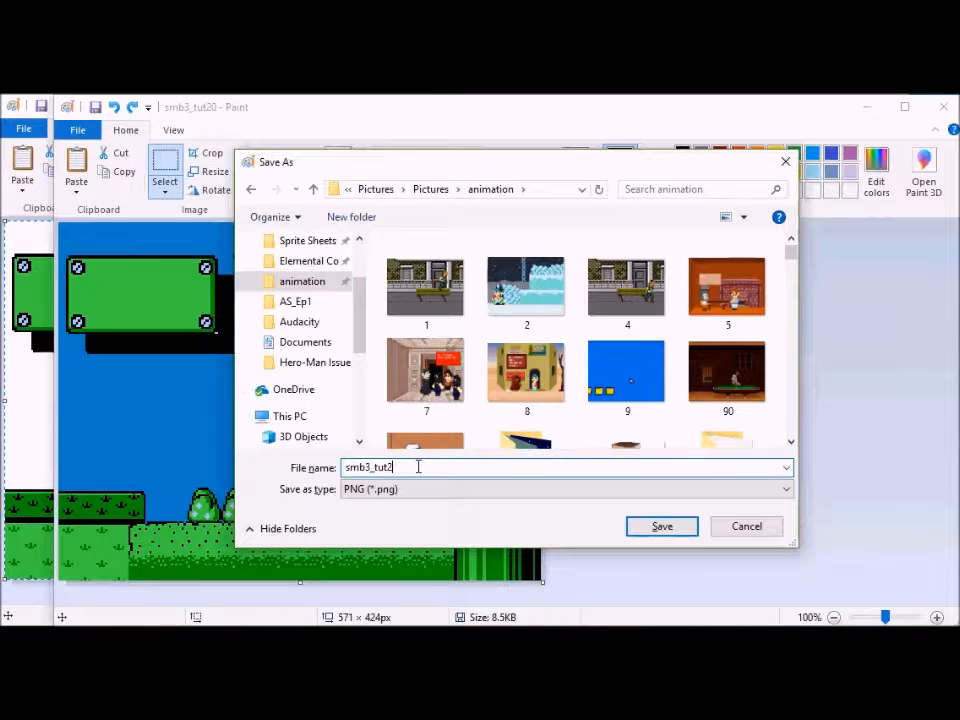
pyautogui.press('Return')
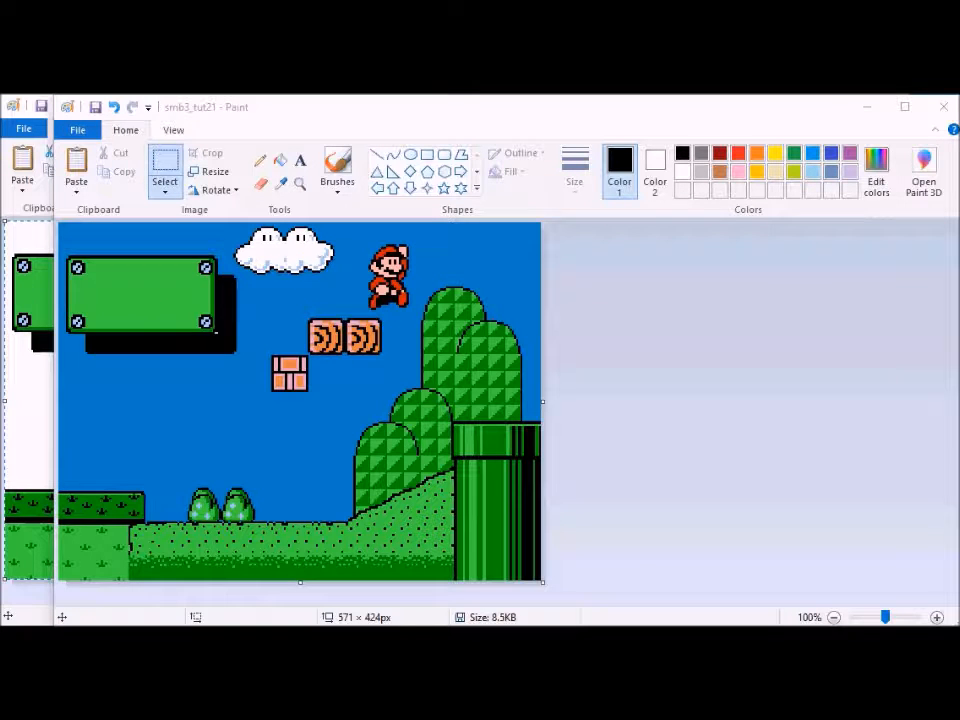
pyautogui.click(384, 563)
pyautogui.hotkey('ctrl', 'z')
pyautogui.hotkey('ctrl', 'z')
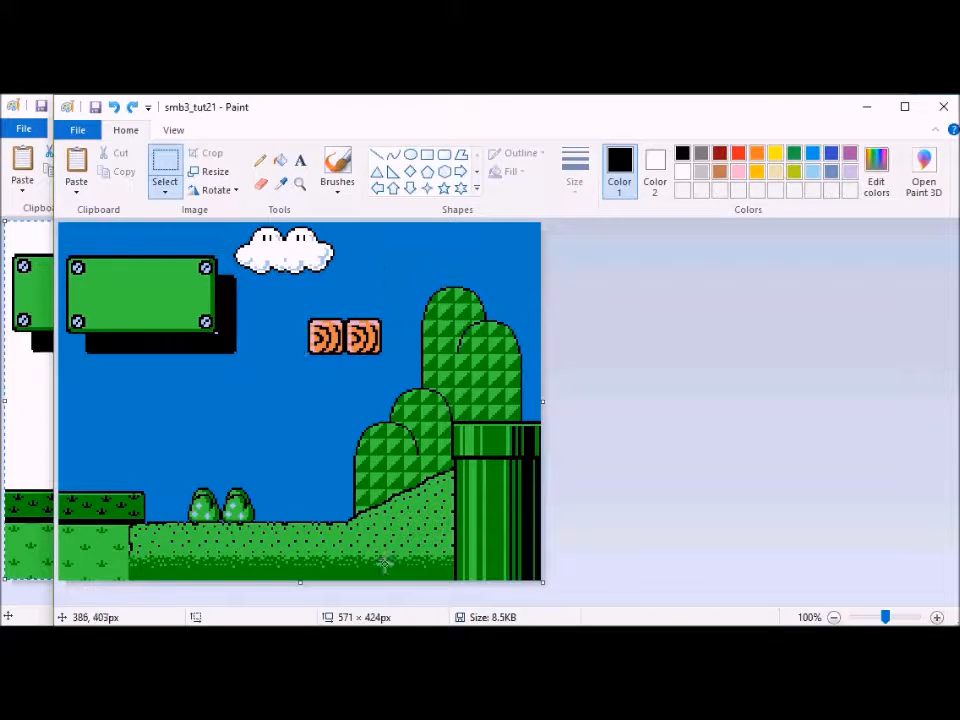
pyautogui.hotkey('ctrl', 'y')
pyautogui.hotkey('ctrl', 'y')
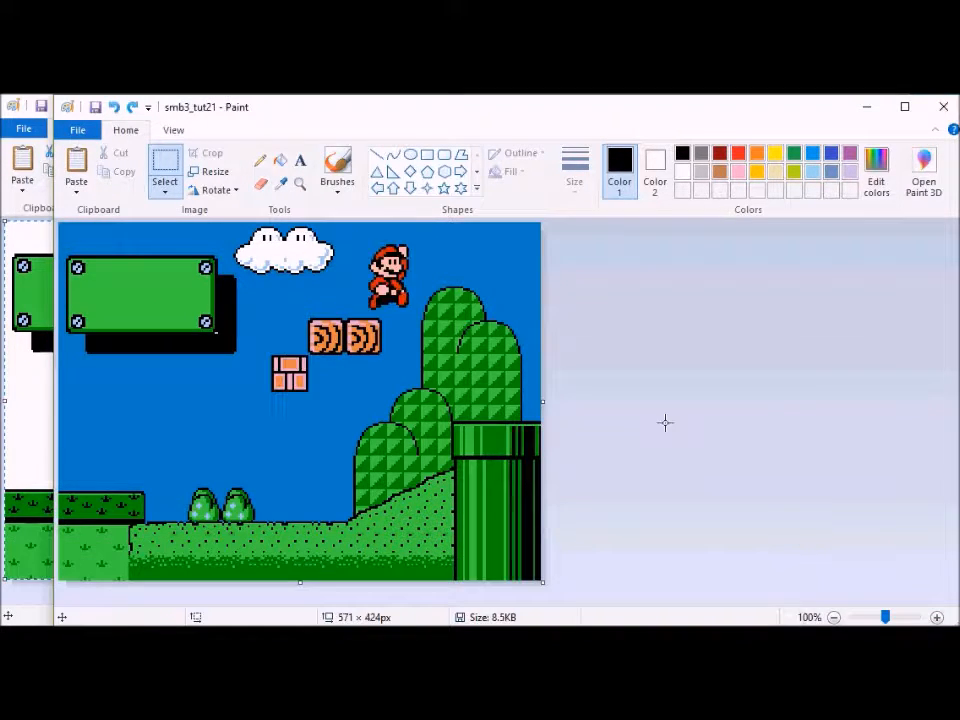
# Step: Move the jumping Mario in the white scene farther right and slightly up, clear of the swirl blocks, and select the entire scene
pyautogui.moveTo(312, 622)
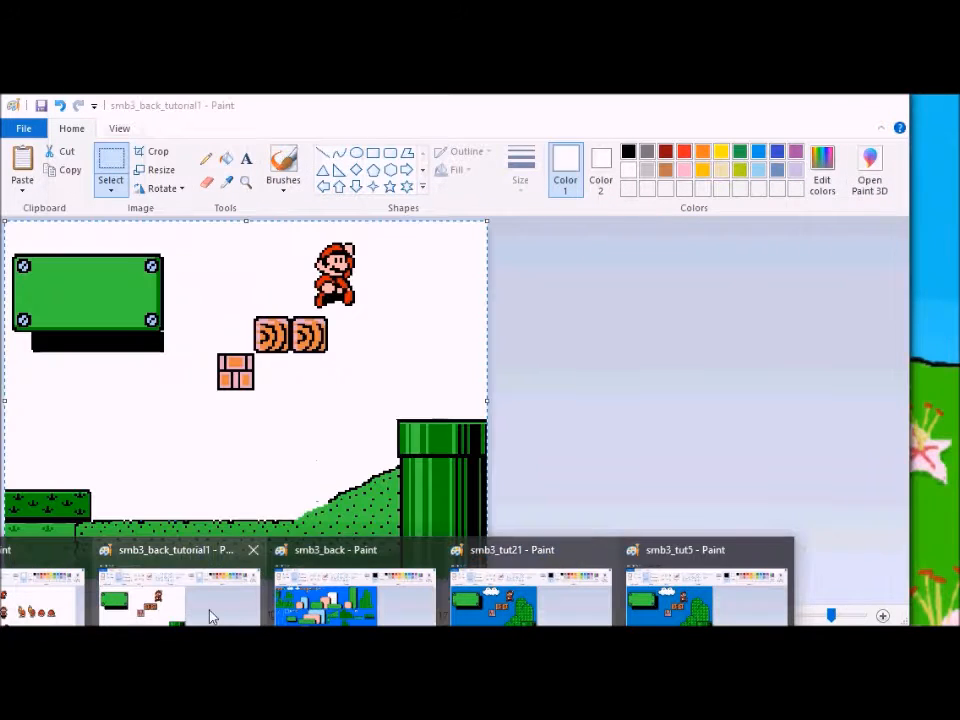
pyautogui.click(168, 617)
pyautogui.click(244, 232)
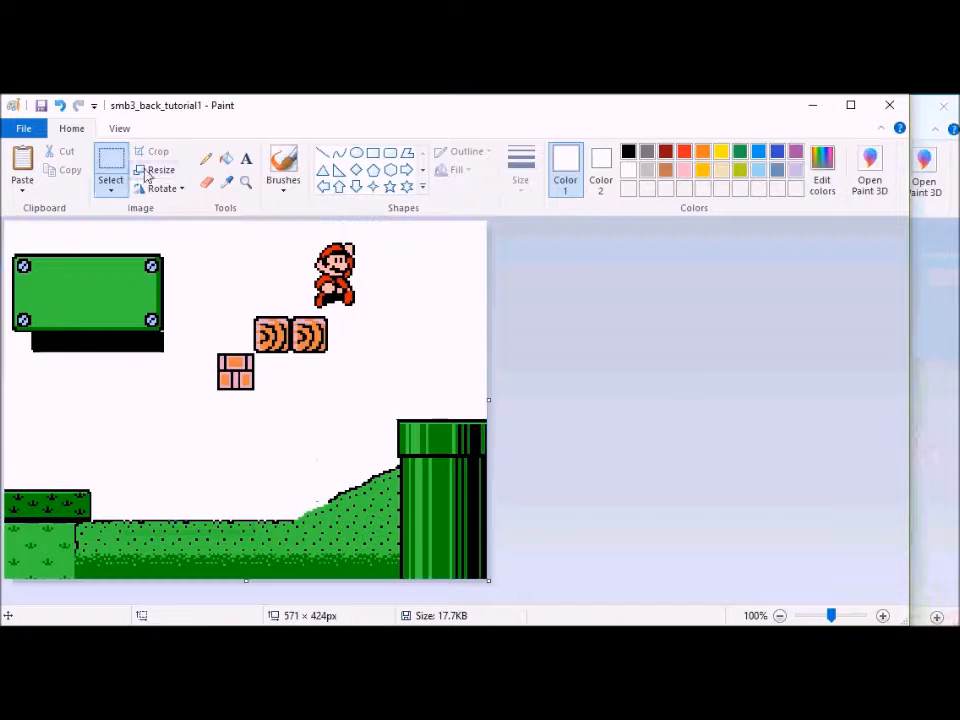
pyautogui.moveTo(280, 232); pyautogui.dragTo(383, 281)
pyautogui.hotkey('ctrl', 'a')
# Step: Paste the white scene over the blue smb3_tut21 picture and save this frame in the animation folder as smb3_tut22
pyautogui.moveTo(357, 622)
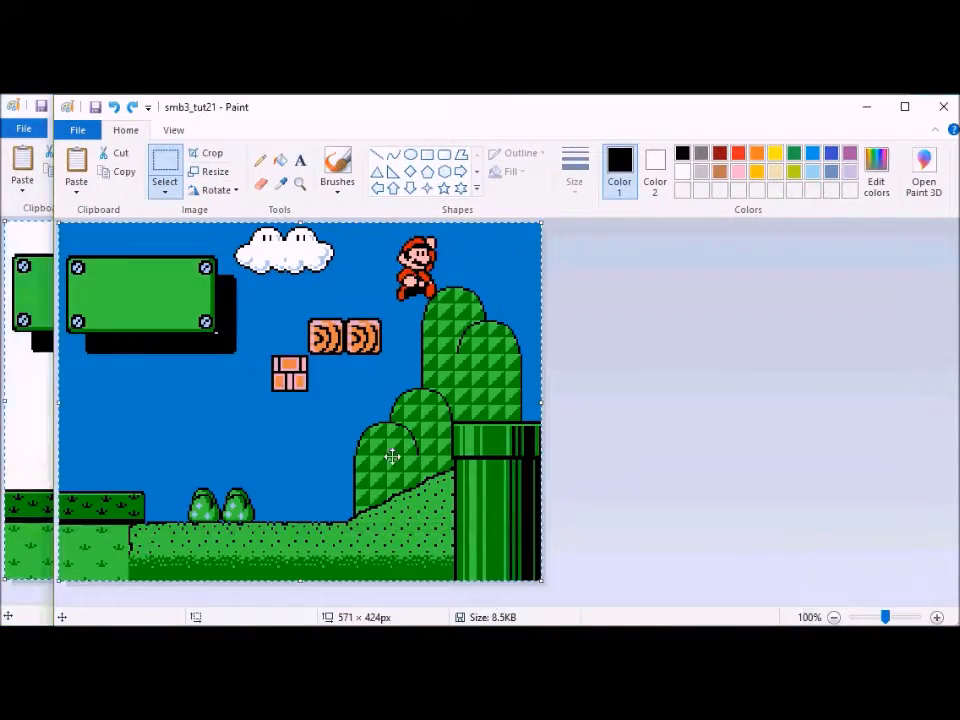
pyautogui.click(86, 128)
pyautogui.click(122, 266)
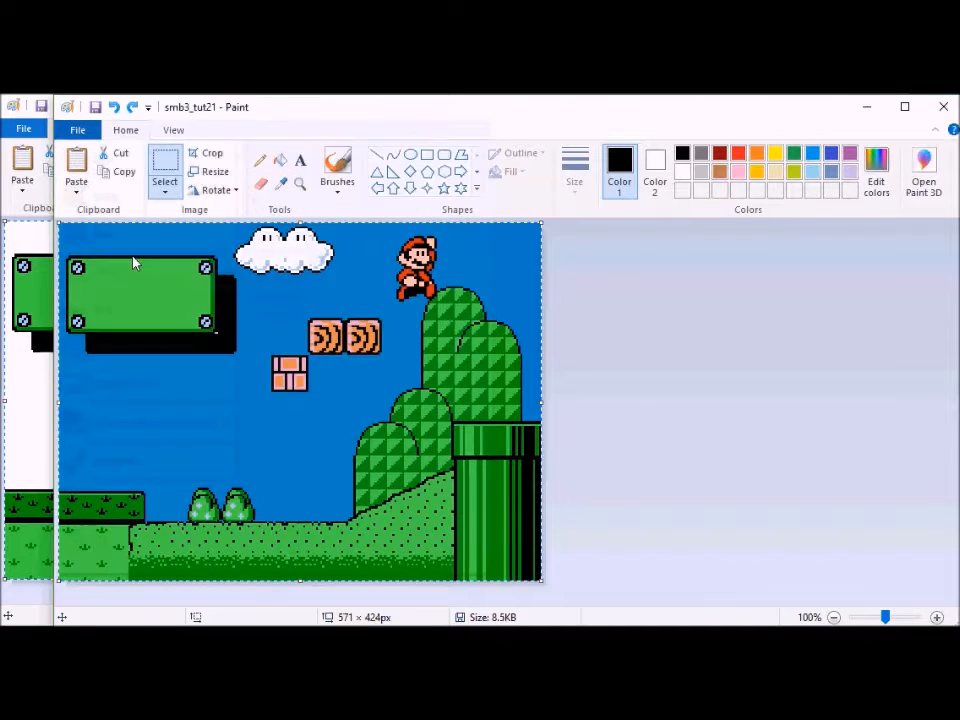
pyautogui.write('2')
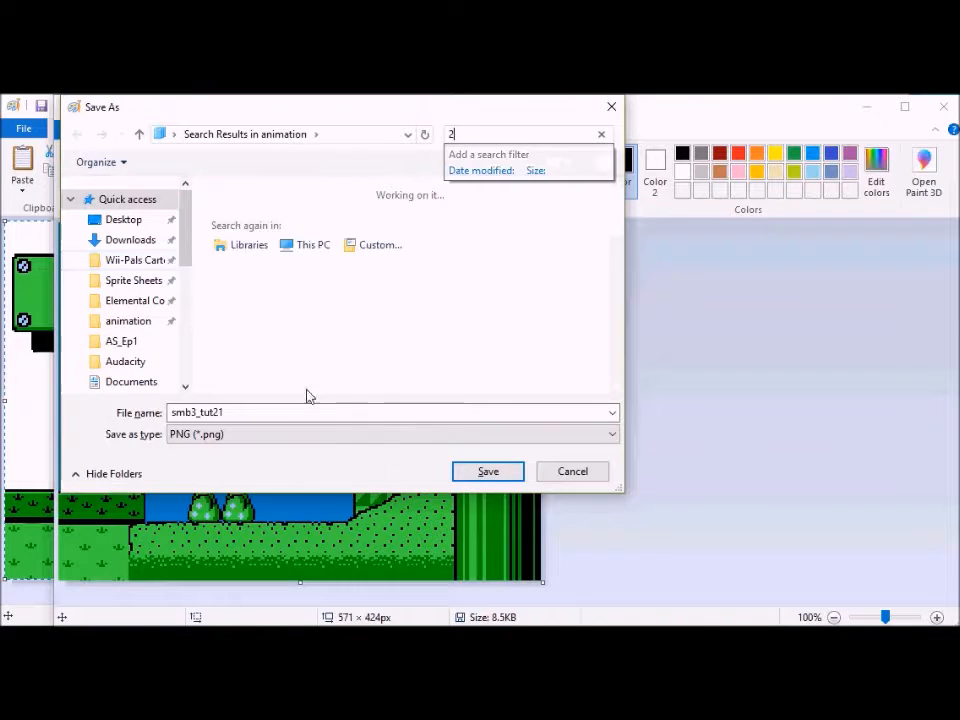
pyautogui.click(130, 321)
pyautogui.click(251, 410)
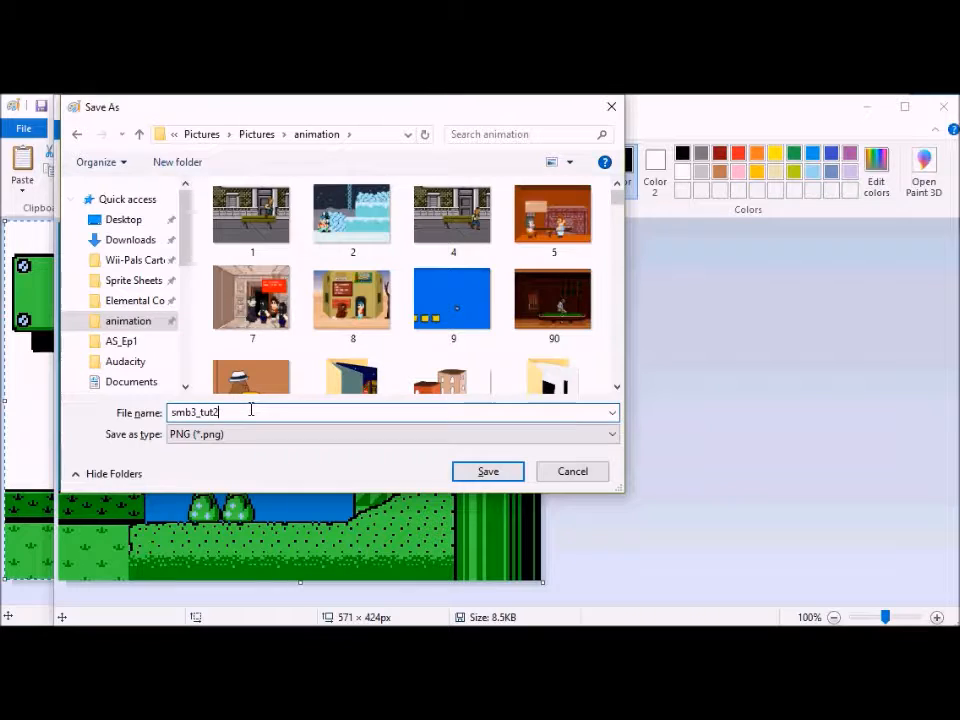
pyautogui.write('2')
pyautogui.press('Return')
# Step: Move the jumping Mario in the white scene a short way down and to the right, toward the pipe
pyautogui.moveTo(356, 626)
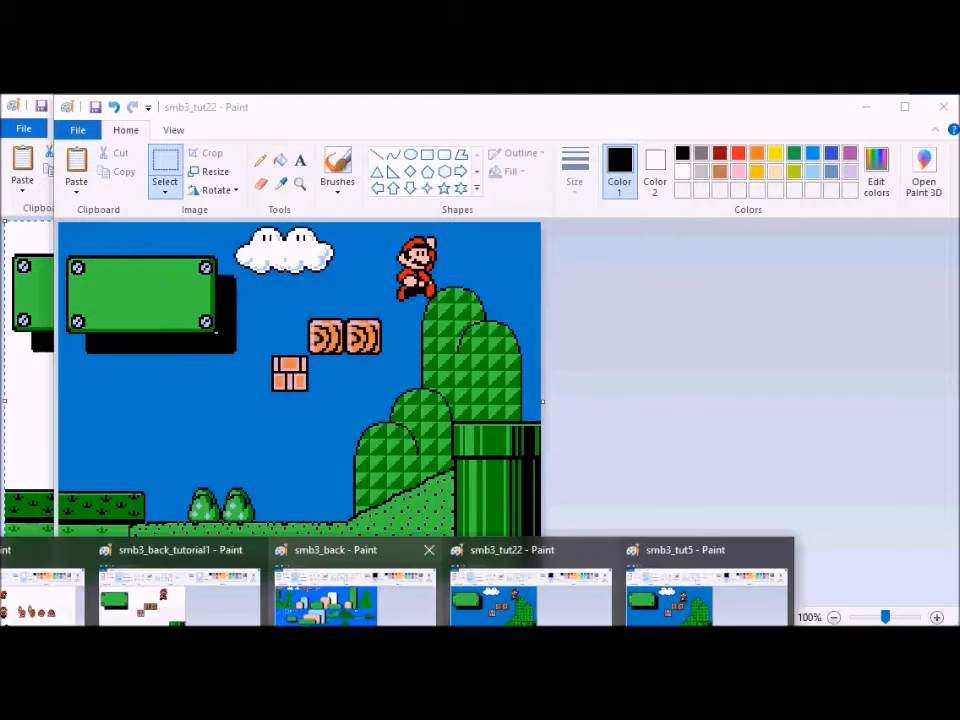
pyautogui.click(182, 590)
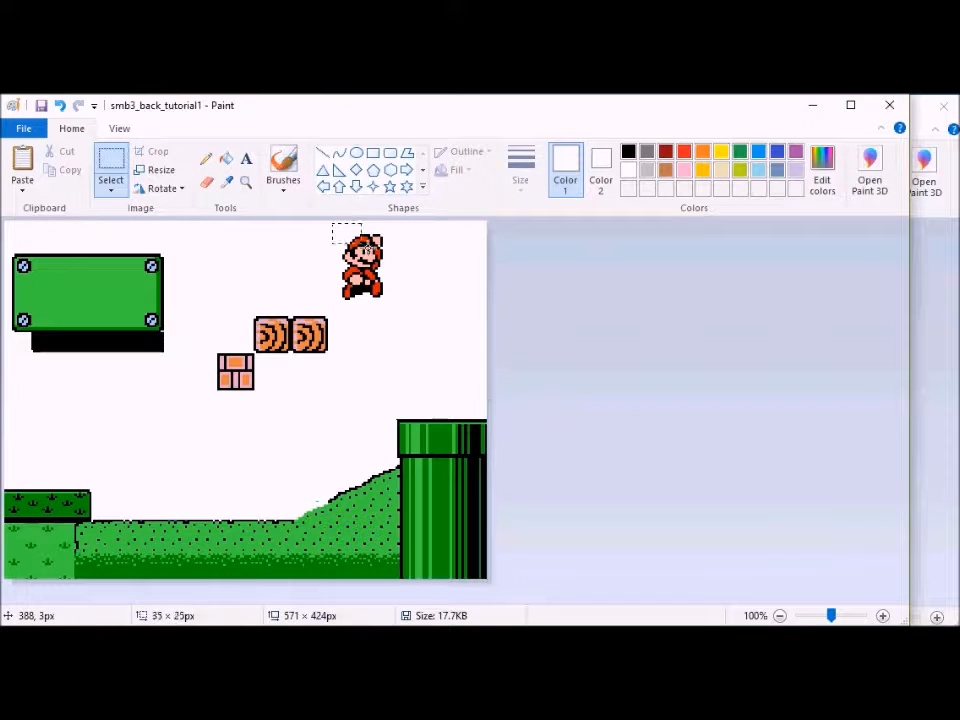
pyautogui.moveTo(402, 306); pyautogui.dragTo(402, 306)
pyautogui.moveTo(388, 288); pyautogui.dragTo(411, 307)
# Step: Paste the entire white scene over the blue smb3_tut22 picture and save this frame as a new file named smb3_tut23
pyautogui.hotkey('ctrl', 'a')
pyautogui.moveTo(356, 626)
pyautogui.click(529, 600)
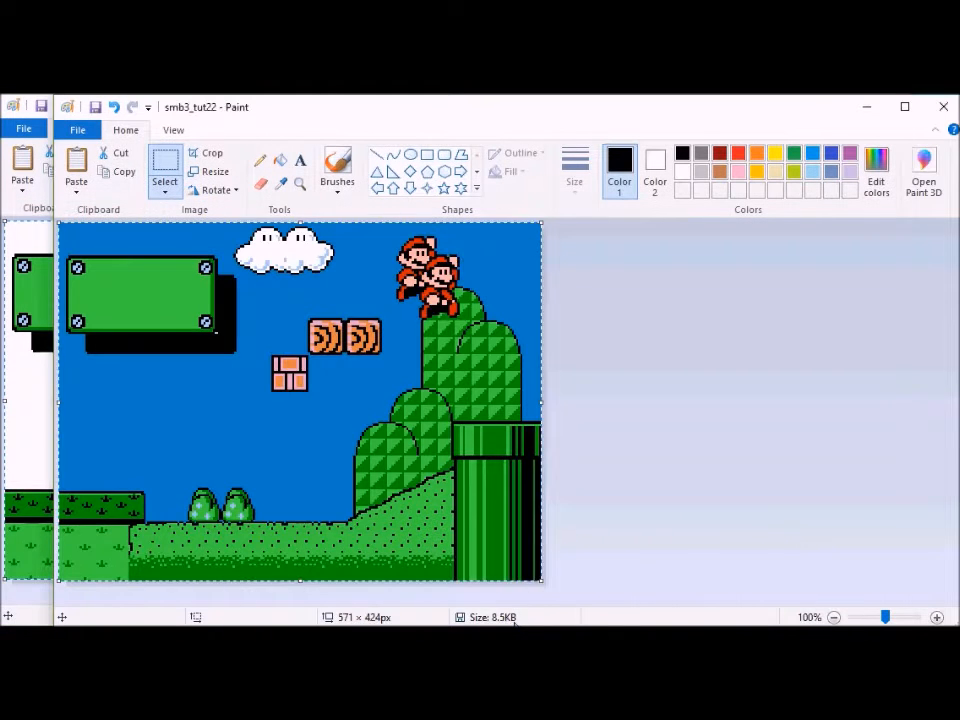
pyautogui.click(77, 129)
pyautogui.click(141, 270)
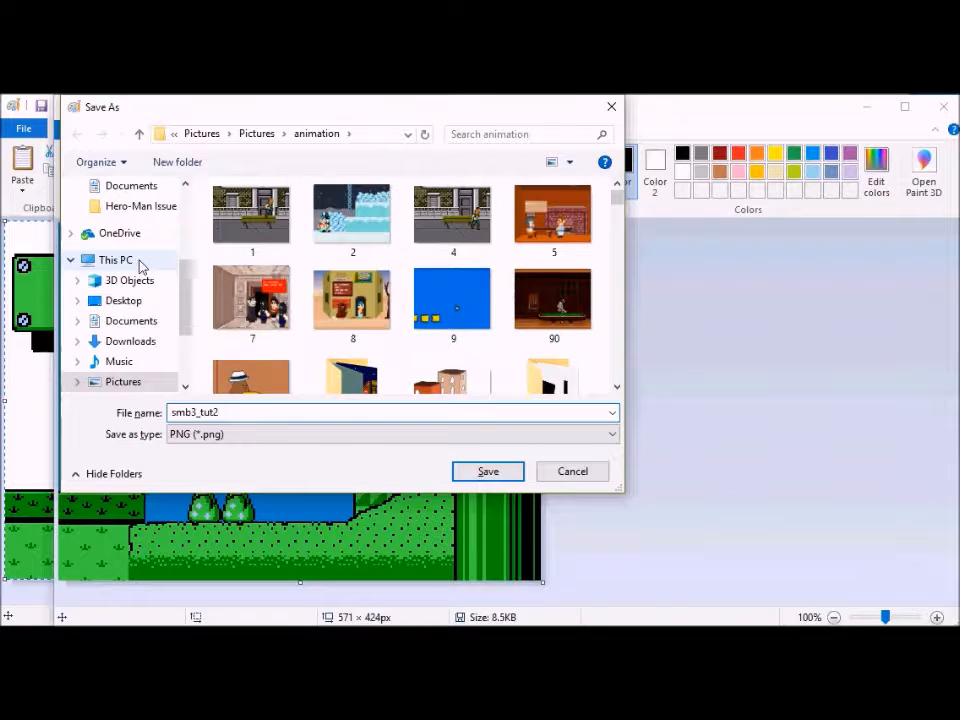
pyautogui.moveTo(226, 117); pyautogui.dragTo(296, 131)
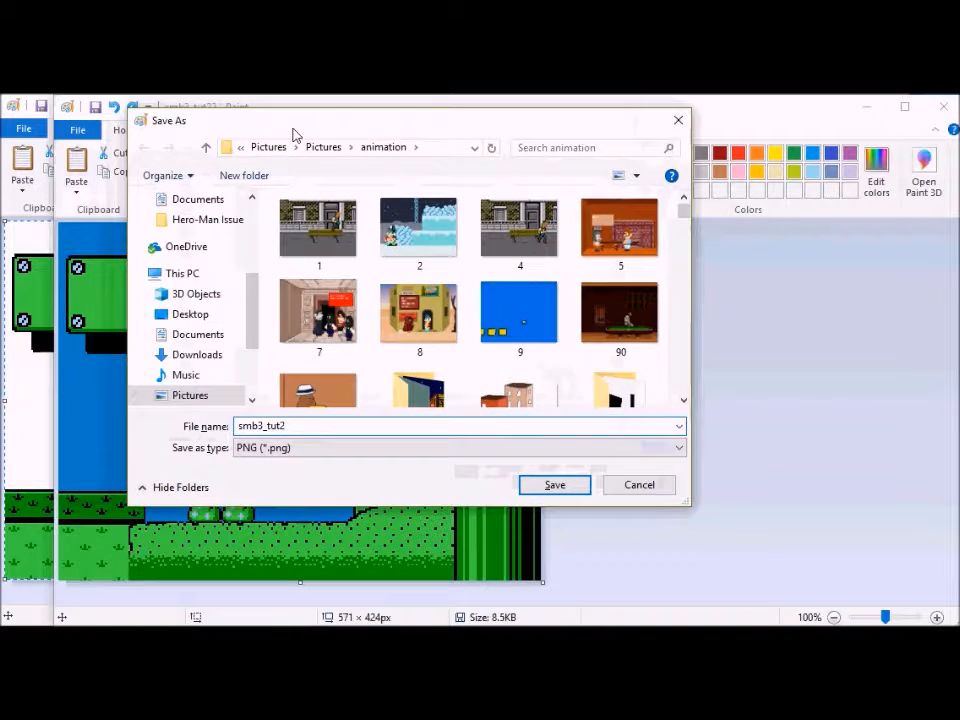
pyautogui.click(281, 140)
pyautogui.write('3')
pyautogui.press('Return')
# Step: Move the jumping Mario in the white scene farther down and right, above the left edge of the pipe
pyautogui.moveTo(355, 624)
pyautogui.click(175, 590)
pyautogui.moveTo(427, 323); pyautogui.dragTo(434, 335)
pyautogui.moveTo(405, 306); pyautogui.dragTo(427, 336)
pyautogui.moveTo(355, 622)
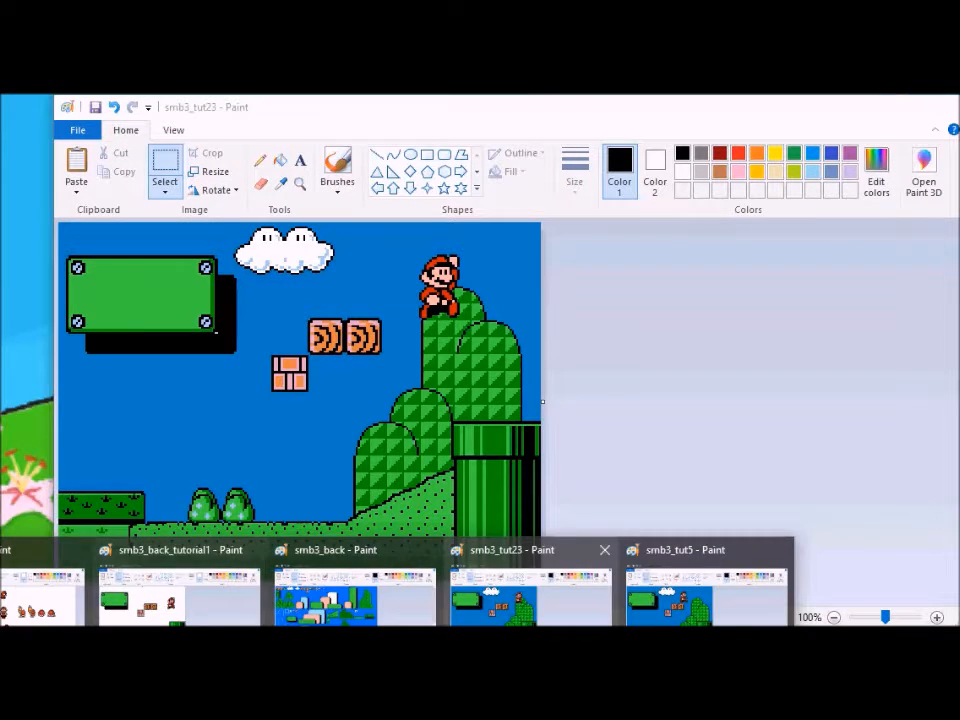
# Step: Paste the entire white scene over the blue smb3_tut23 picture and save this frame as a new file named smb3_tut24
pyautogui.click(480, 605)
pyautogui.click(77, 130)
pyautogui.click(108, 270)
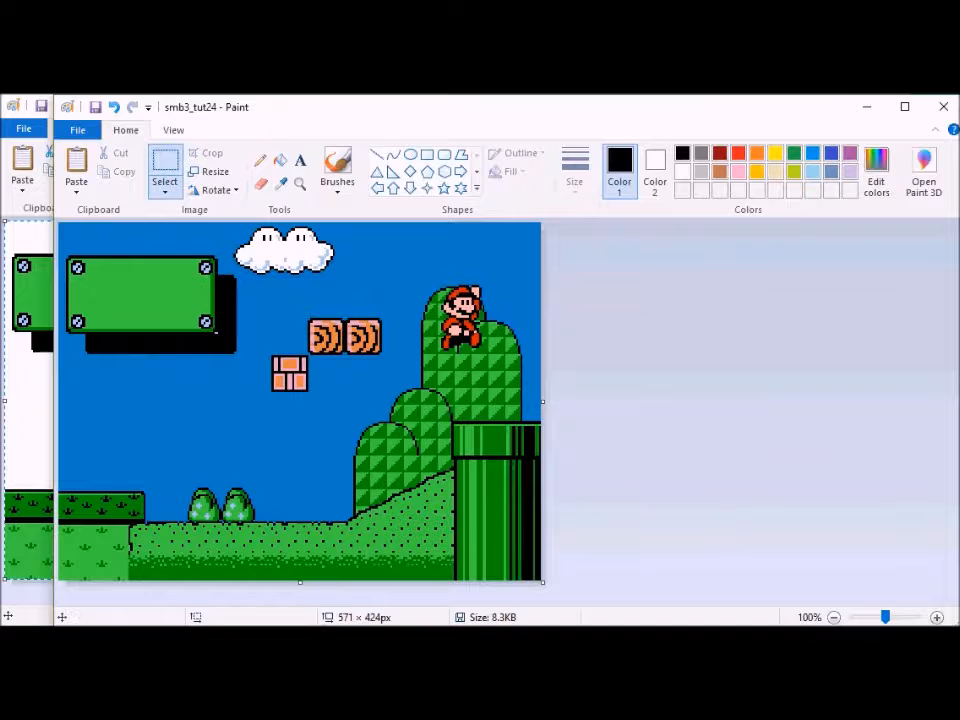
# Step: Move the jumping Mario in the white scene farther down and right, and paste the whole scene over the blue smb3_tut24 picture
pyautogui.moveTo(418, 622)
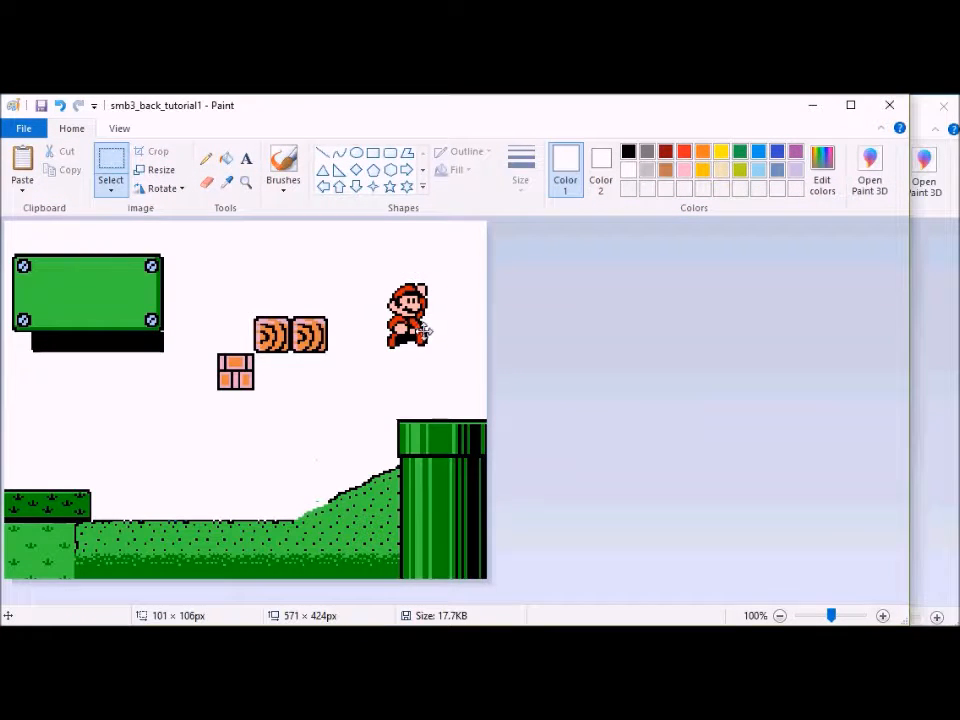
pyautogui.moveTo(425, 332); pyautogui.dragTo(443, 362)
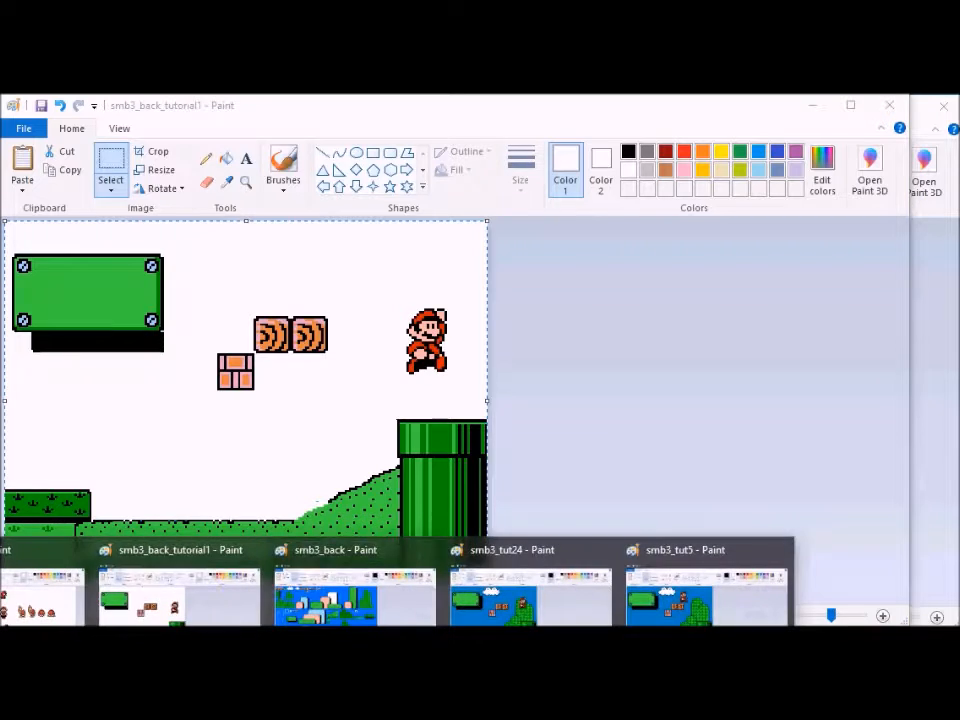
pyautogui.click(531, 594)
pyautogui.hotkey('ctrl', 'v')
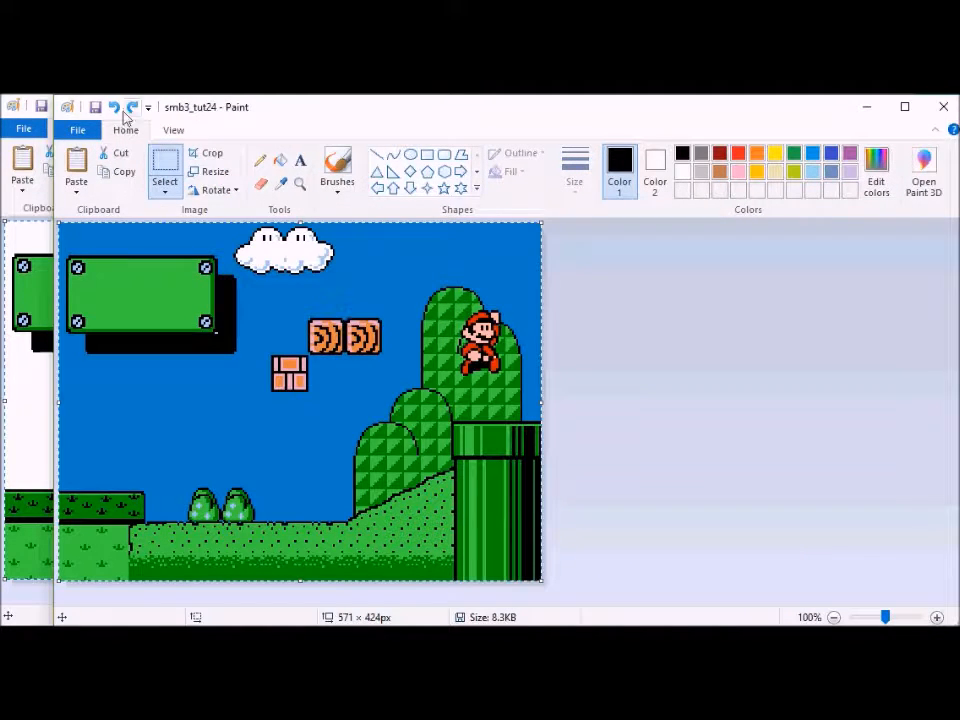
# Step: Save this frame in the animation folder as a new PNG file named smb3_tut25
pyautogui.click(77, 130)
pyautogui.click(118, 278)
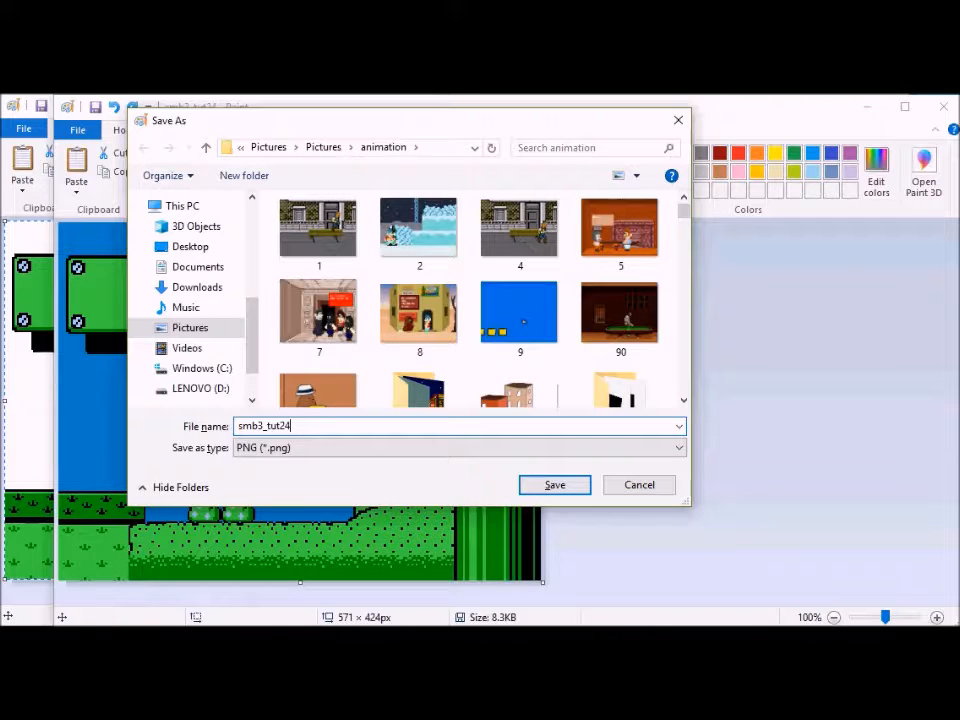
pyautogui.press('BackSpace')
pyautogui.write('5')
pyautogui.press('Return')
# Step: Lower the jumping Mario in the white scene to just above the pipe and paste the whole scene over the blue smb3_tut25 picture
pyautogui.click(182, 590)
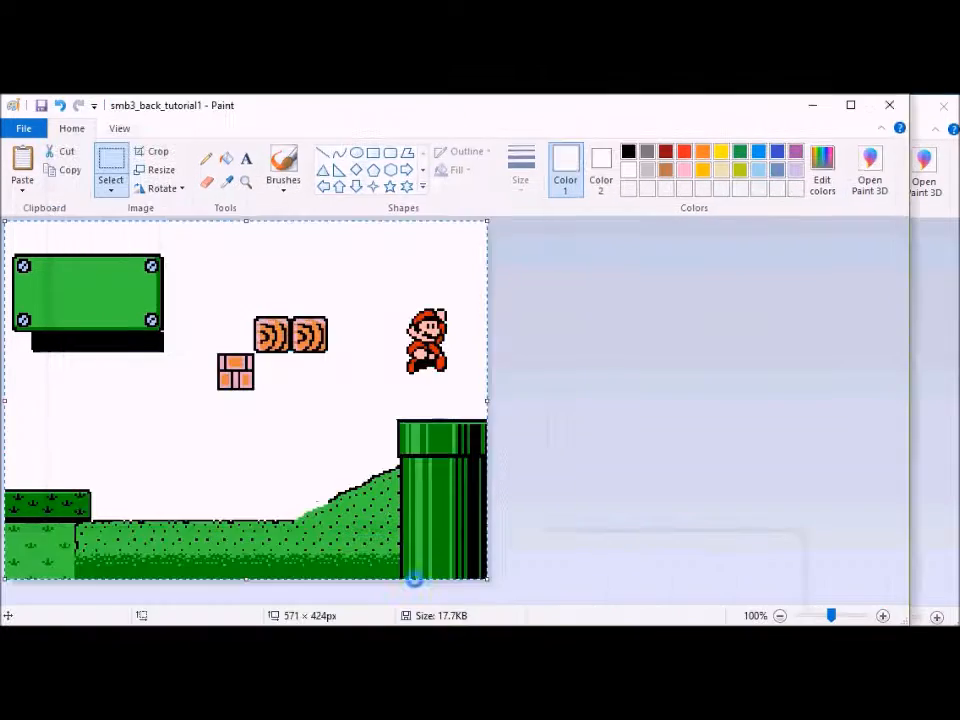
pyautogui.moveTo(388, 290)
pyautogui.mouseDown()
pyautogui.moveTo(469, 383)
pyautogui.moveTo(430, 371)
pyautogui.moveTo(436, 386)
pyautogui.mouseUp()
pyautogui.hotkey('ctrl', 'a')
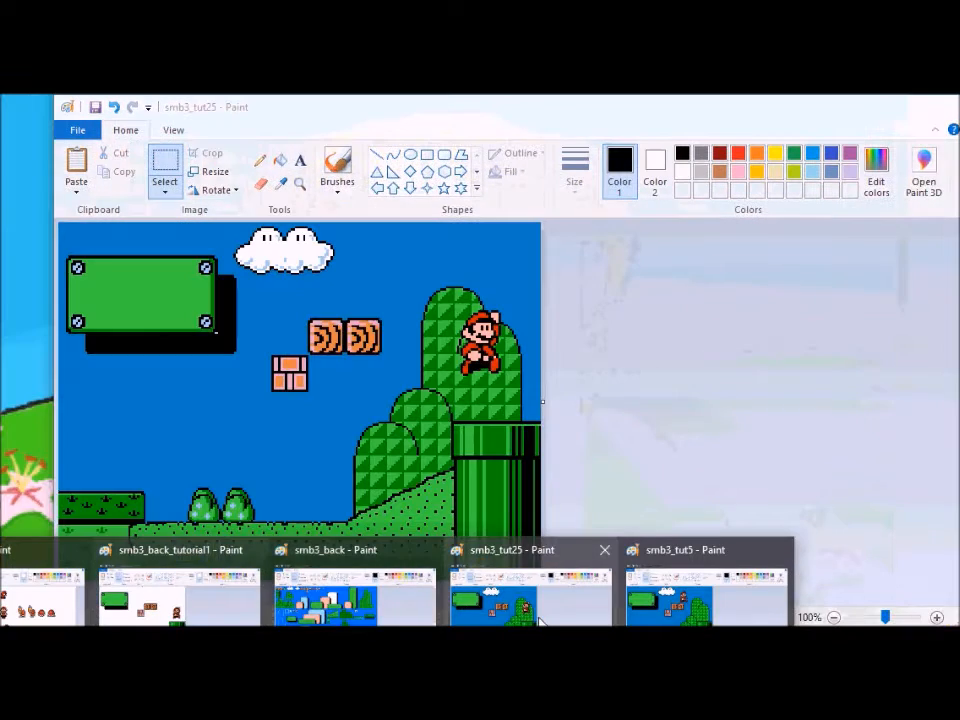
pyautogui.click(538, 621)
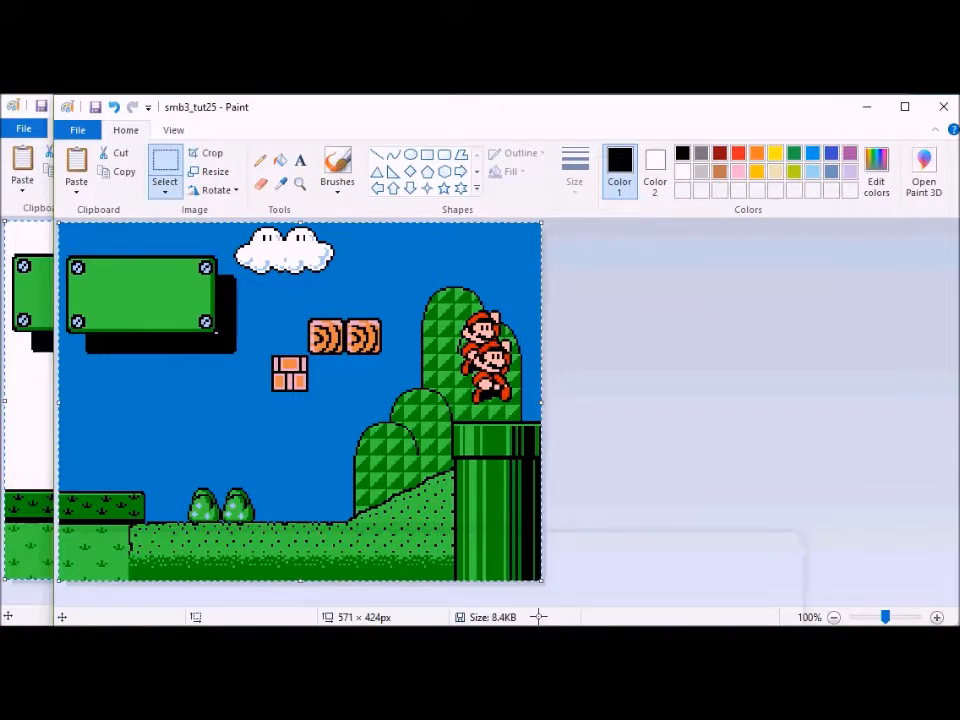
# Step: Remove the leftover earlier Mario from the blue picture and save this frame as smb3_tut26
pyautogui.click(77, 130)
pyautogui.click(114, 268)
pyautogui.write('smb3_tut26')
pyautogui.press('Return')
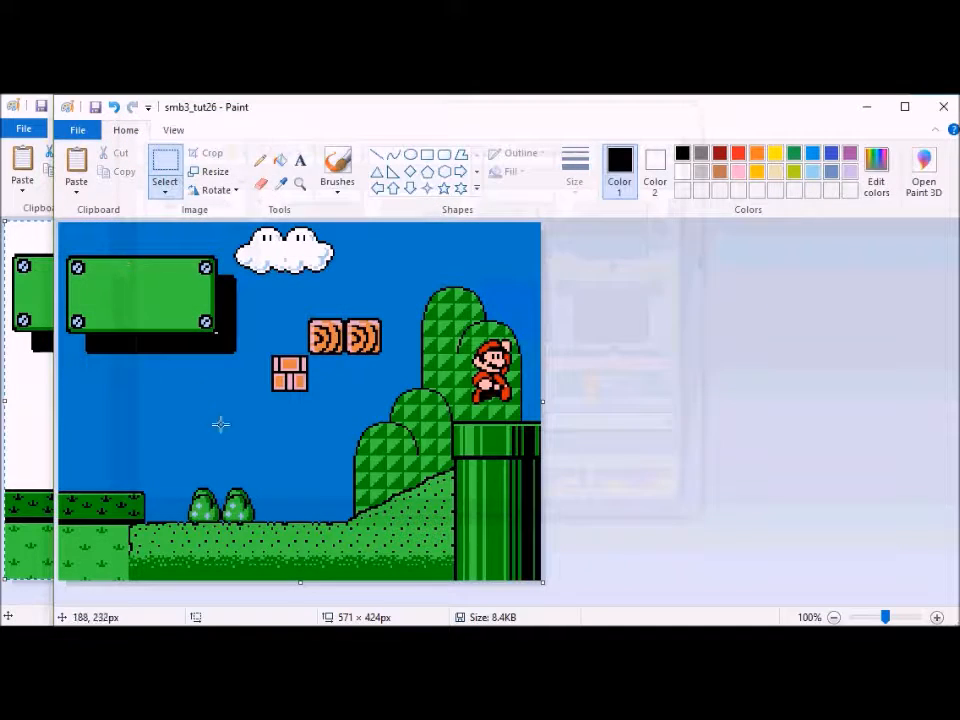
# Step: Copy the walking Mario, second in the sprite sheet's first row, and return to the white smb3_back_tutorial1 scene
pyautogui.moveTo(355, 595)
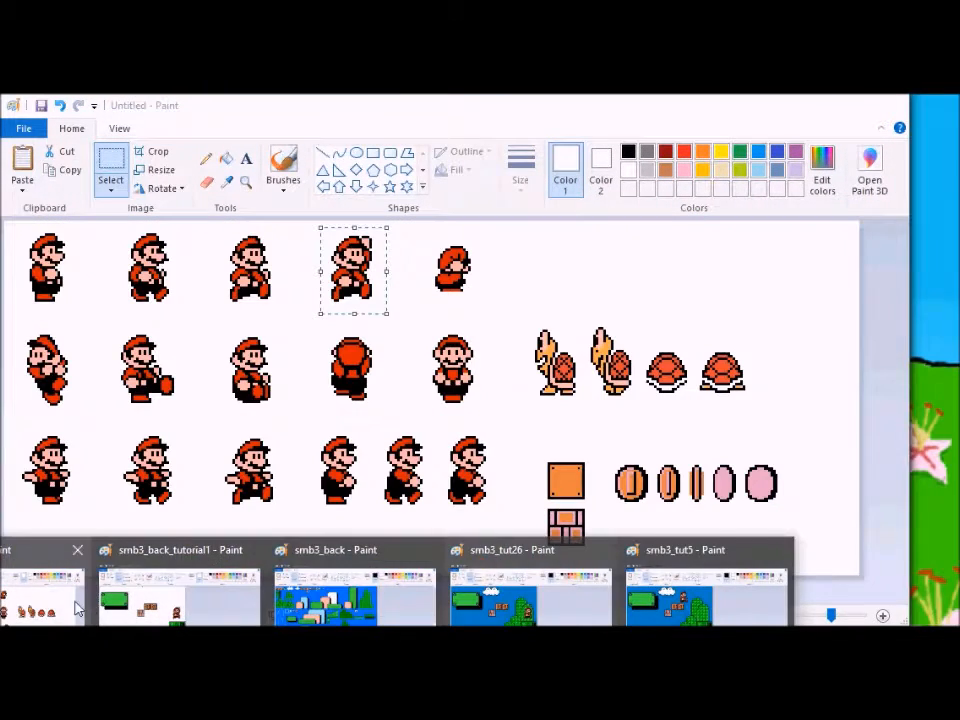
pyautogui.click(45, 590)
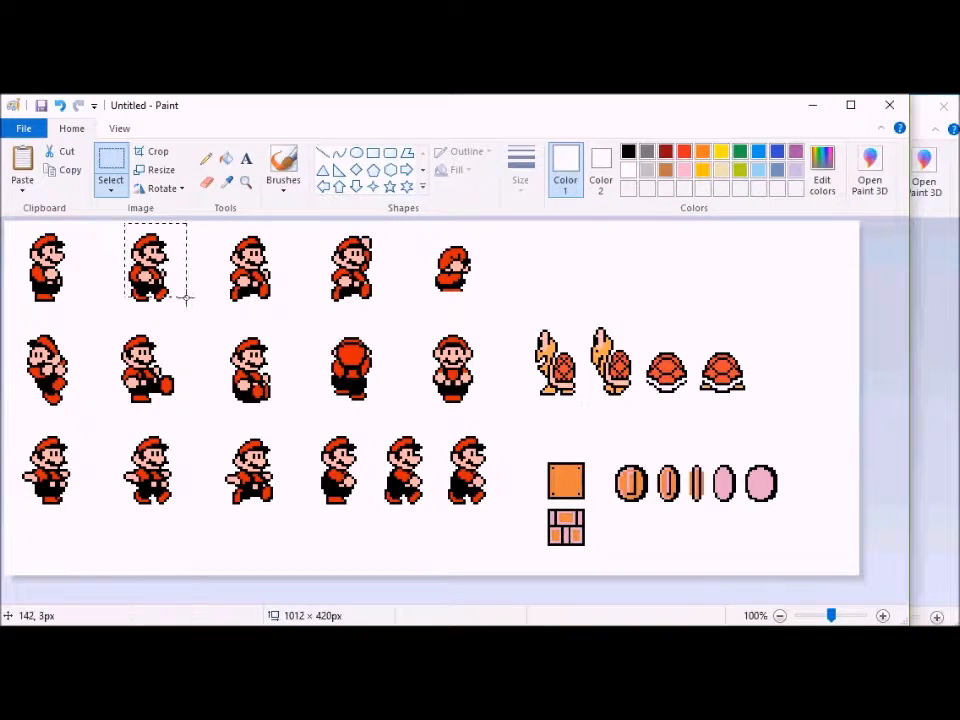
pyautogui.click(555, 610)
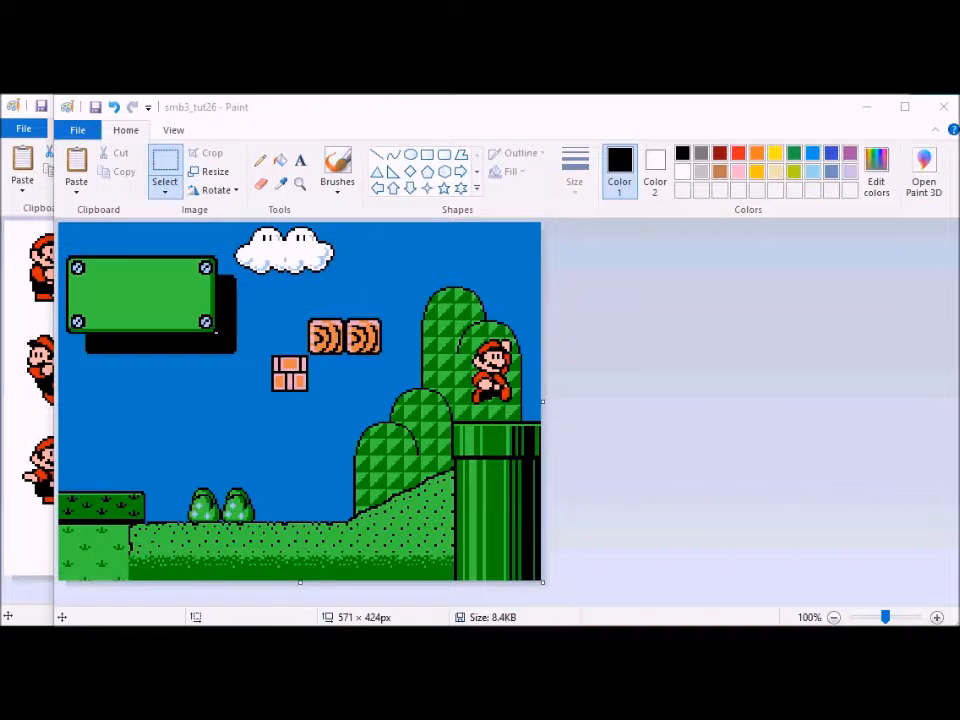
pyautogui.click(250, 605)
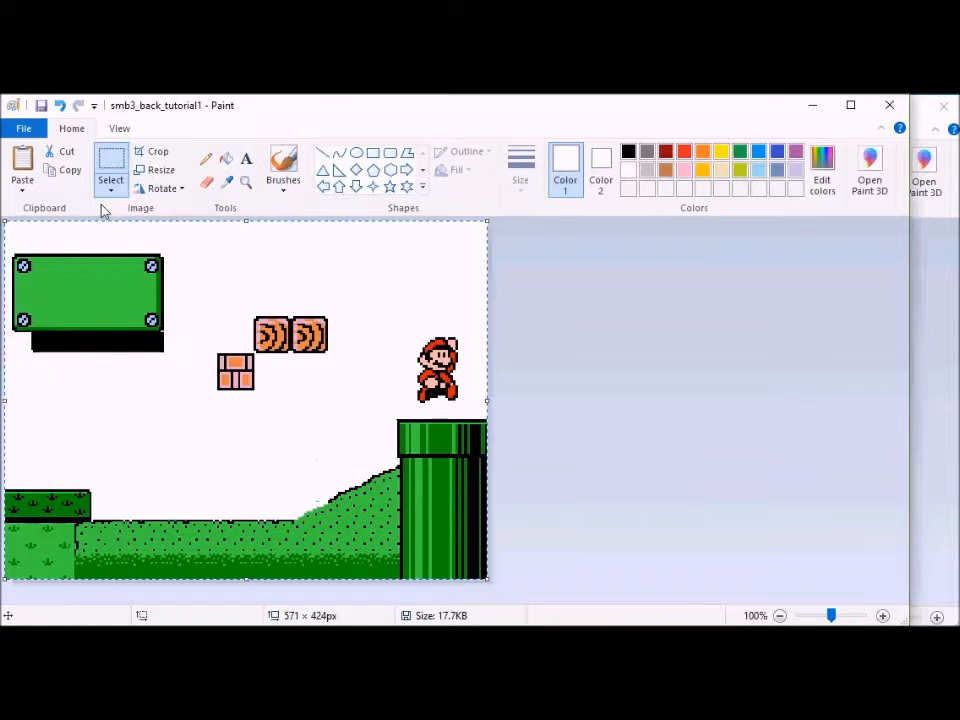
pyautogui.hotkey('alt', 'Tab')
pyautogui.click(749, 108)
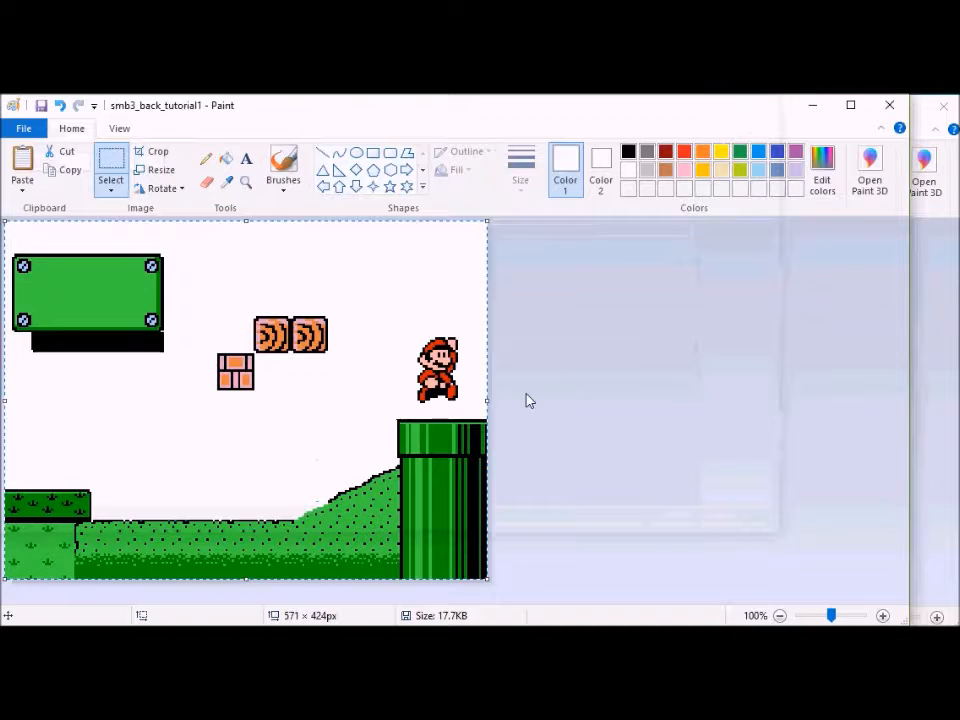
# Step: Replace the jumping Mario in the white scene with the copied walking Mario, flipped horizontally and standing on the pipe
pyautogui.moveTo(410, 310); pyautogui.dragTo(455, 390)
pyautogui.hotkey('ctrl', 'x')
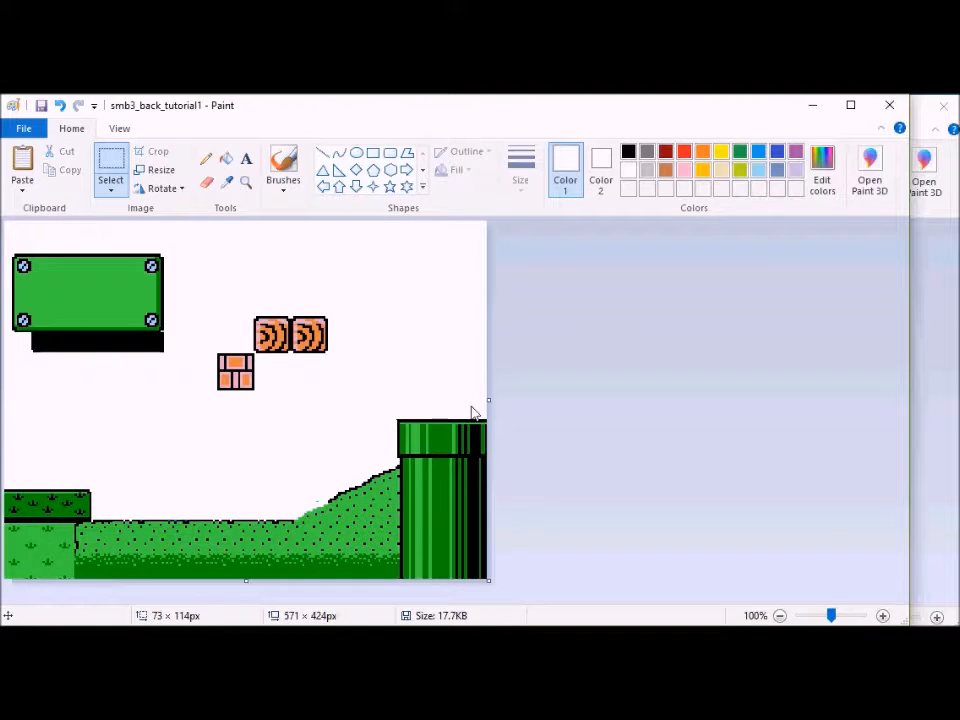
pyautogui.hotkey('ctrl', 'v')
pyautogui.click(162, 188)
pyautogui.click(189, 280)
pyautogui.moveTo(32, 263); pyautogui.dragTo(433, 372)
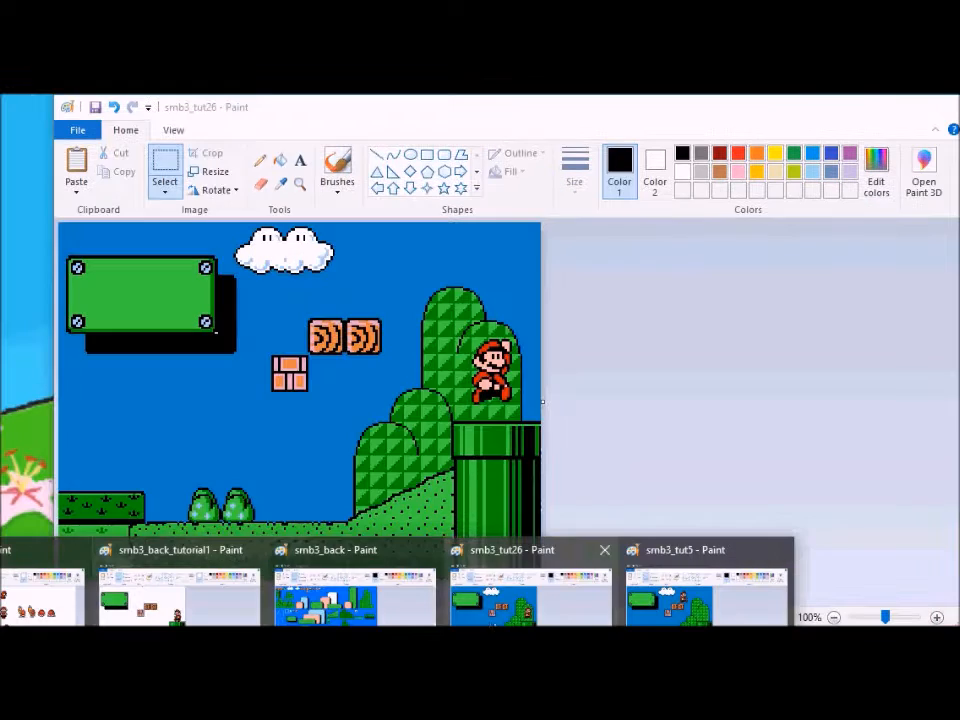
# Step: Paste the white scene over the blue smb3_tut26 picture and save this frame in the animation folder as smb3_tut27
pyautogui.click(513, 615)
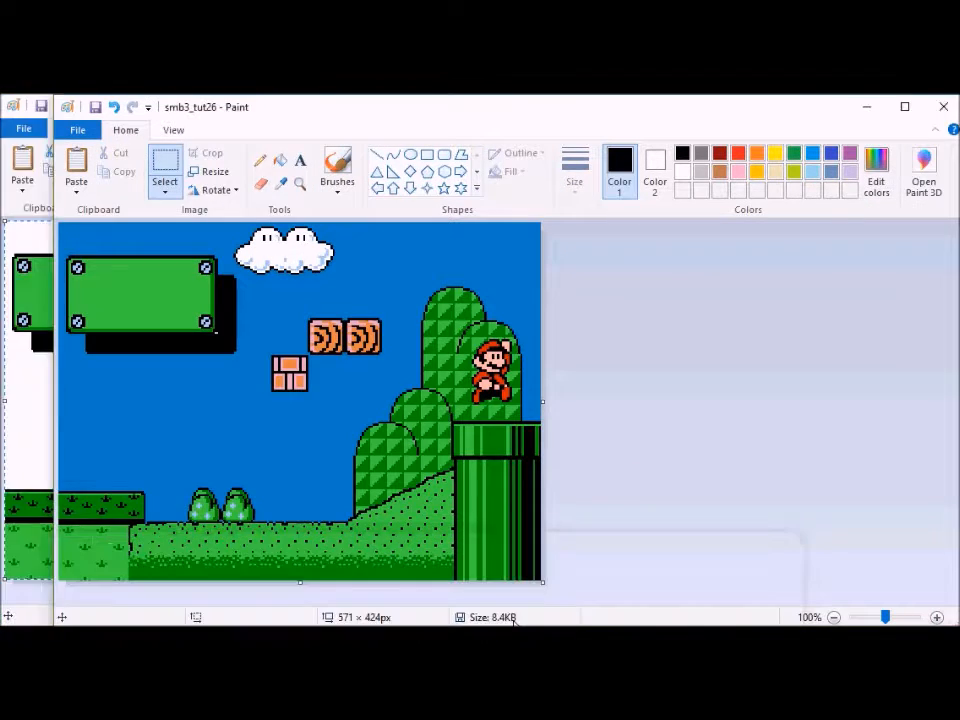
pyautogui.hotkey('ctrl', 'v')
pyautogui.click(80, 131)
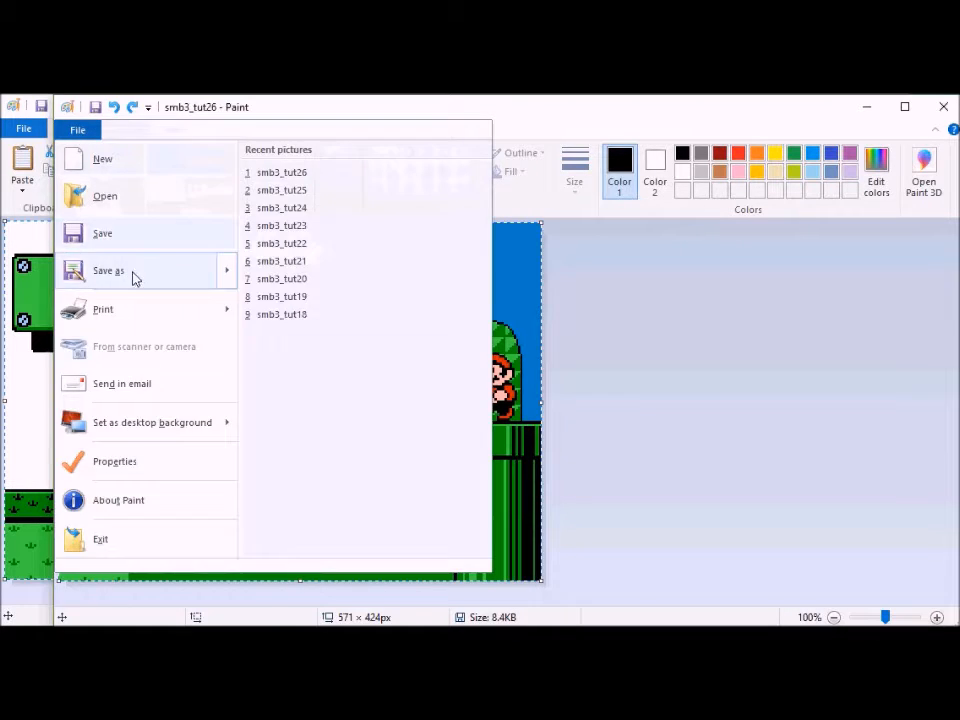
pyautogui.click(133, 279)
pyautogui.press('End')
pyautogui.press('BackSpace')
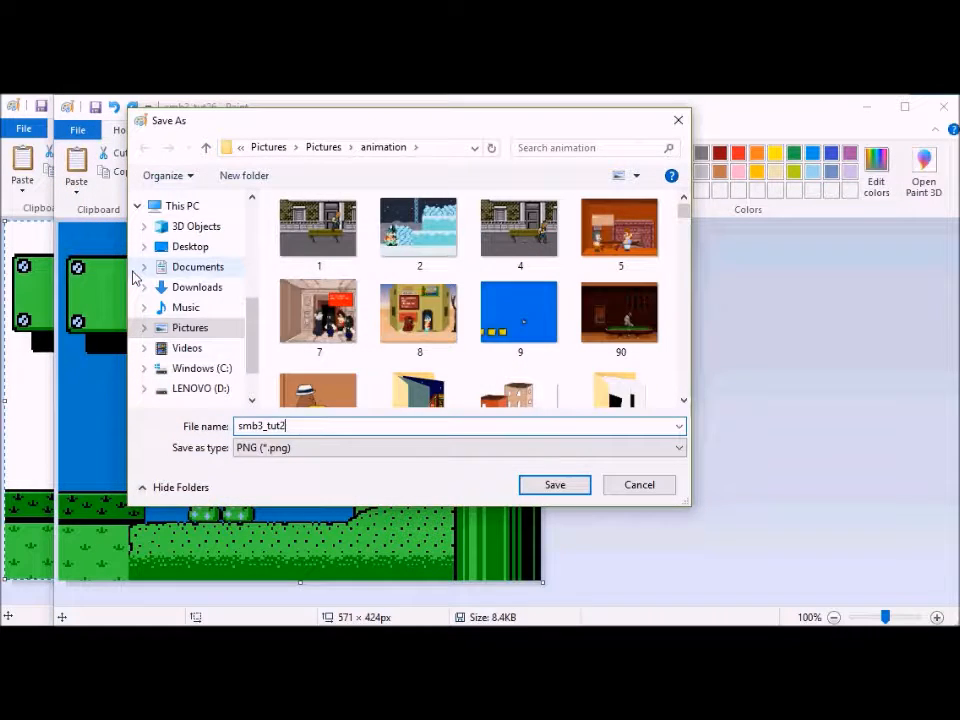
pyautogui.press('Return')
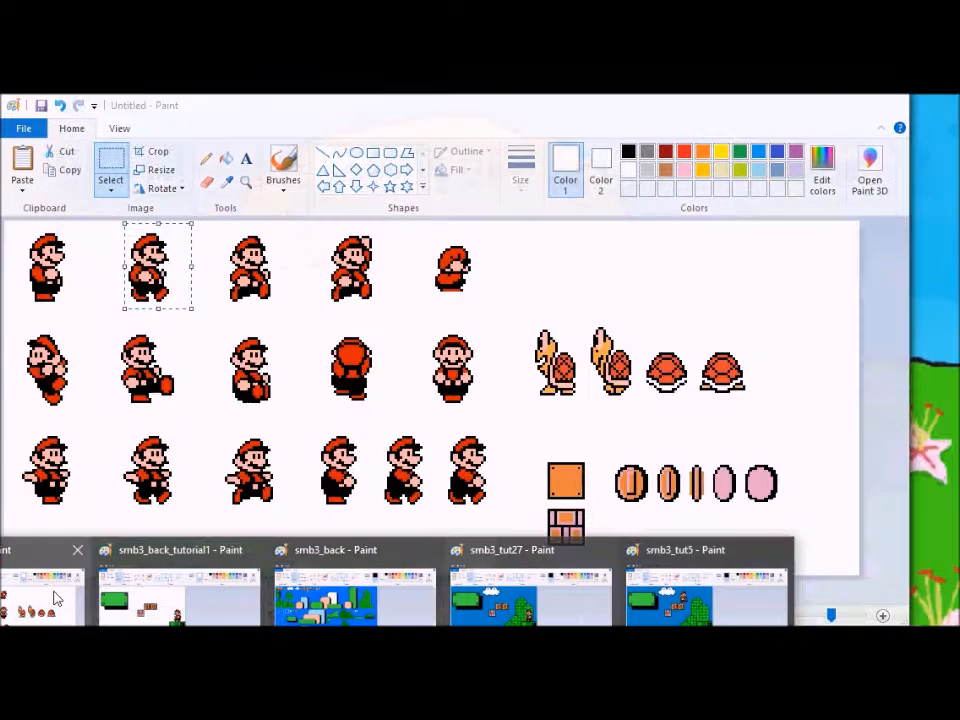
# Step: Flip the first four Mario sprites in the sprite sheet's first row horizontally so they face left
pyautogui.click(214, 604)
pyautogui.click(268, 348)
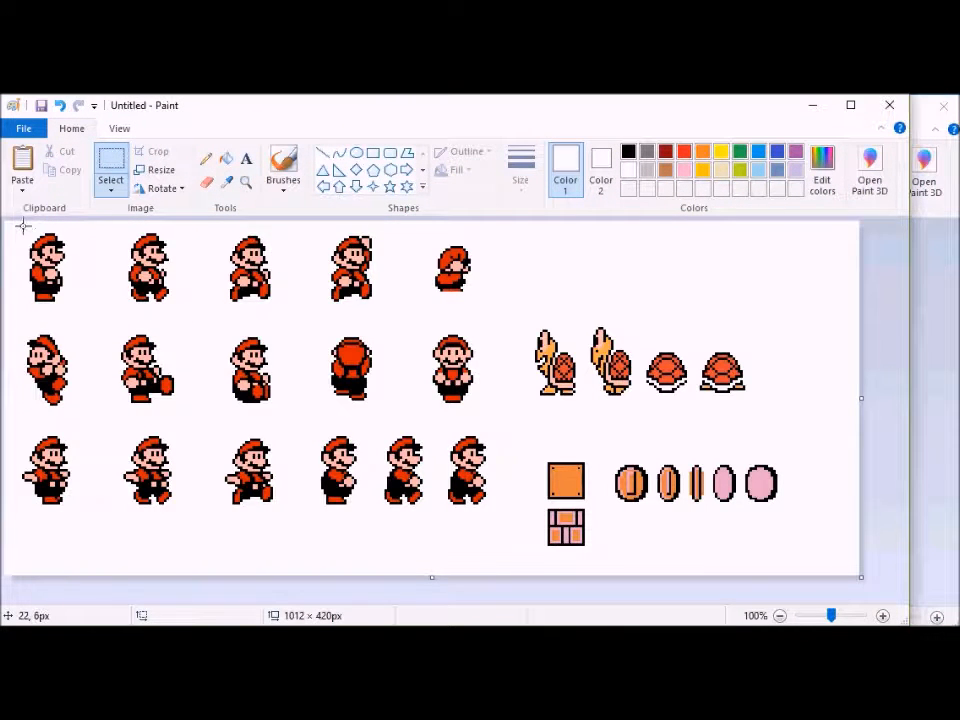
pyautogui.moveTo(376, 317); pyautogui.dragTo(384, 314)
pyautogui.click(162, 188)
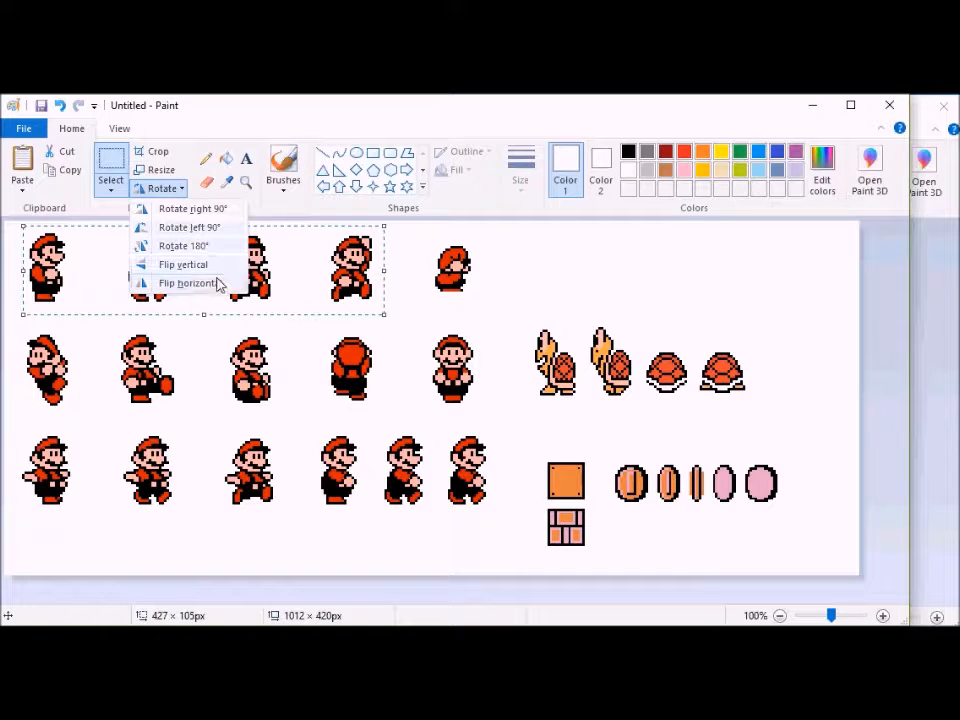
pyautogui.click(212, 280)
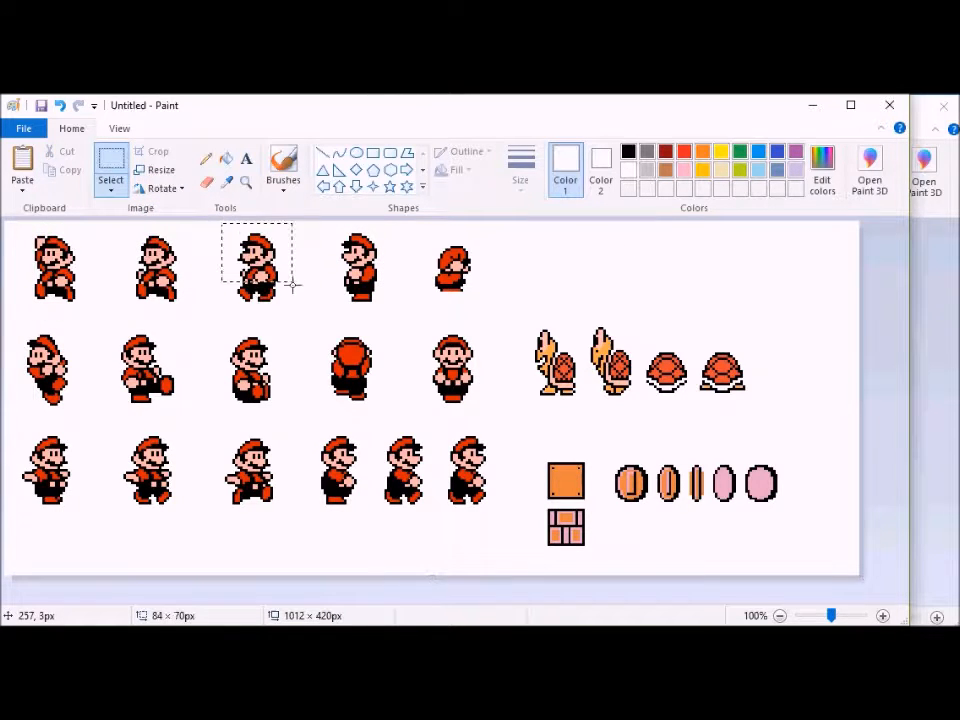
# Step: Try the left-facing walking Mario from the sprite sheet slightly farther left on the pipe in the white scene
pyautogui.click(180, 595)
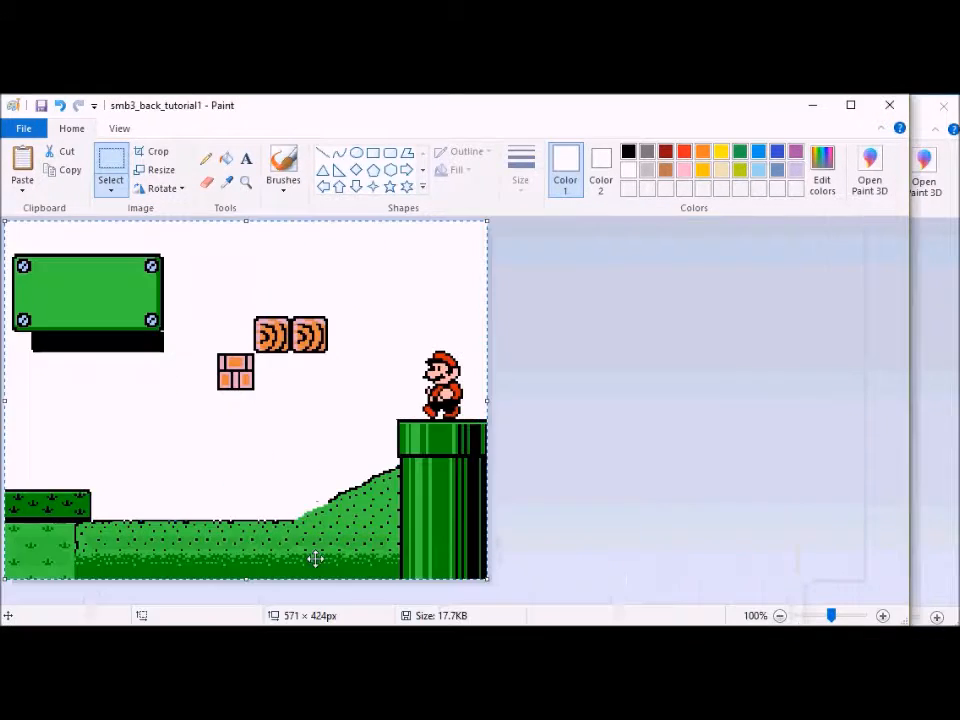
pyautogui.hotkey('ctrl', 'v')
pyautogui.moveTo(42, 276); pyautogui.dragTo(429, 389)
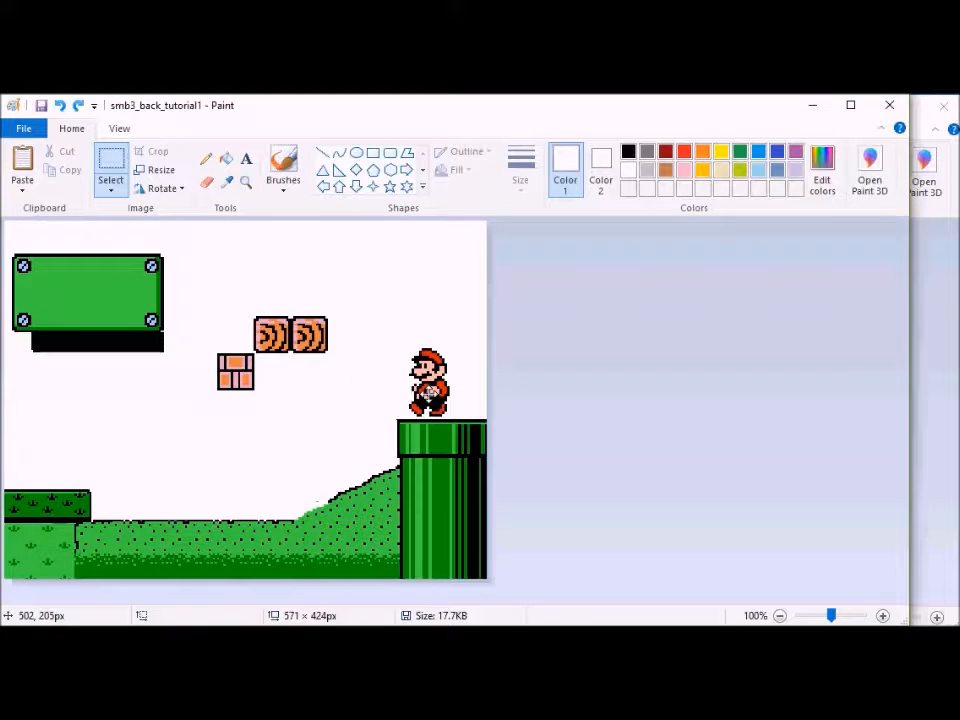
# Step: Copy the left-facing running Mario from the sprite sheet and place it on the pipe in the white scene, replacing the walking pose
pyautogui.click(97, 600)
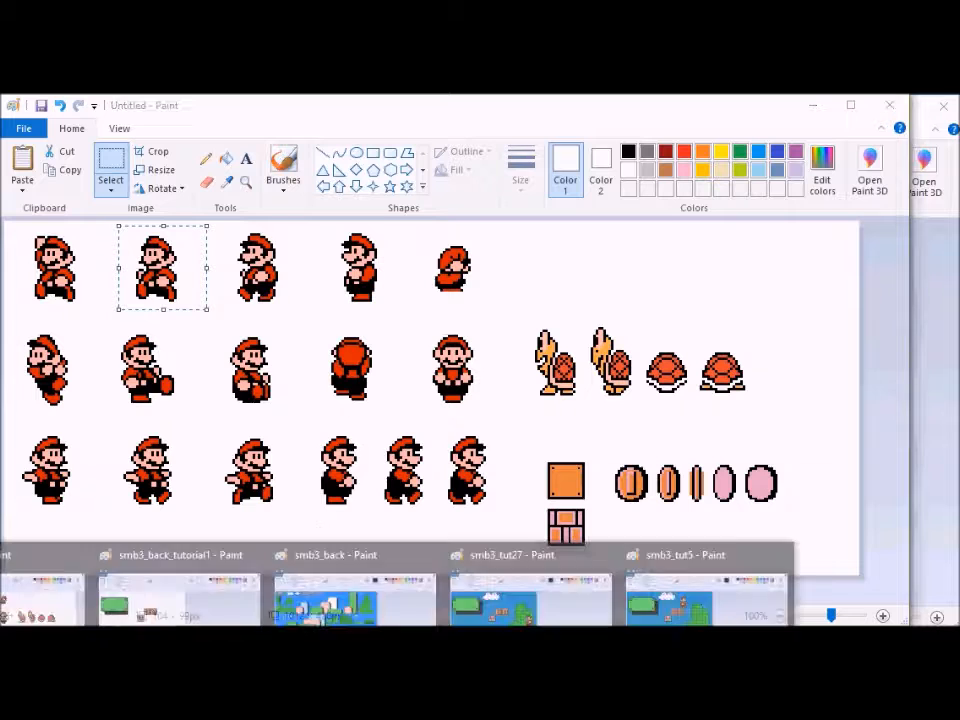
pyautogui.click(178, 592)
pyautogui.hotkey('ctrl', 'v')
pyautogui.moveTo(44, 268); pyautogui.dragTo(434, 385)
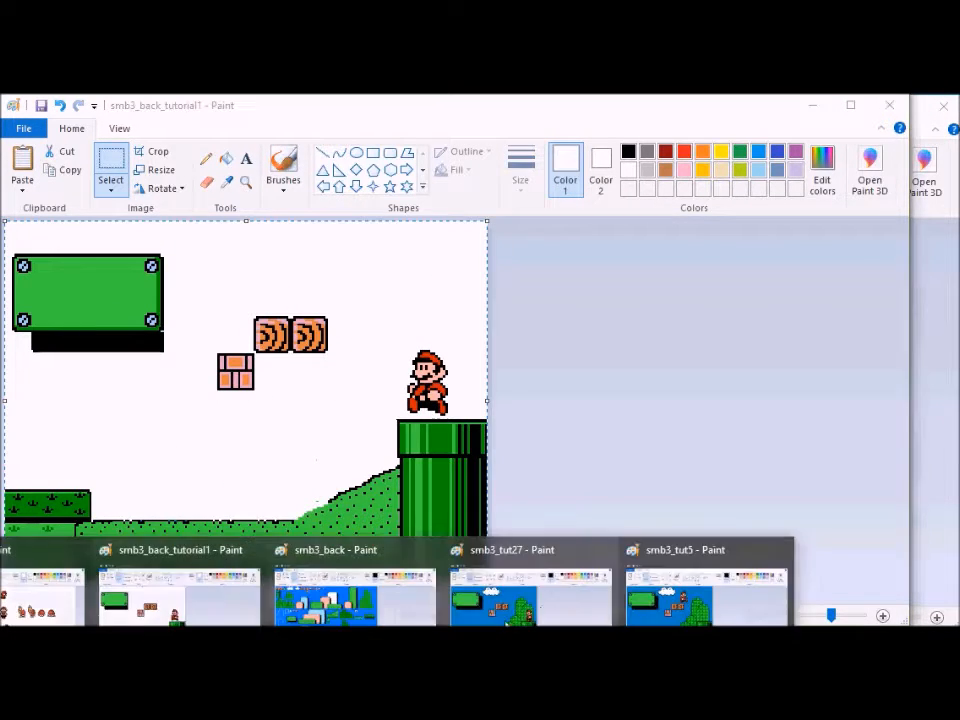
# Step: Paste the entire white scene over the blue smb3_tut27 picture and save this frame as smb3_tut28
pyautogui.click(540, 612)
pyautogui.click(78, 131)
pyautogui.click(135, 271)
pyautogui.press('Return')
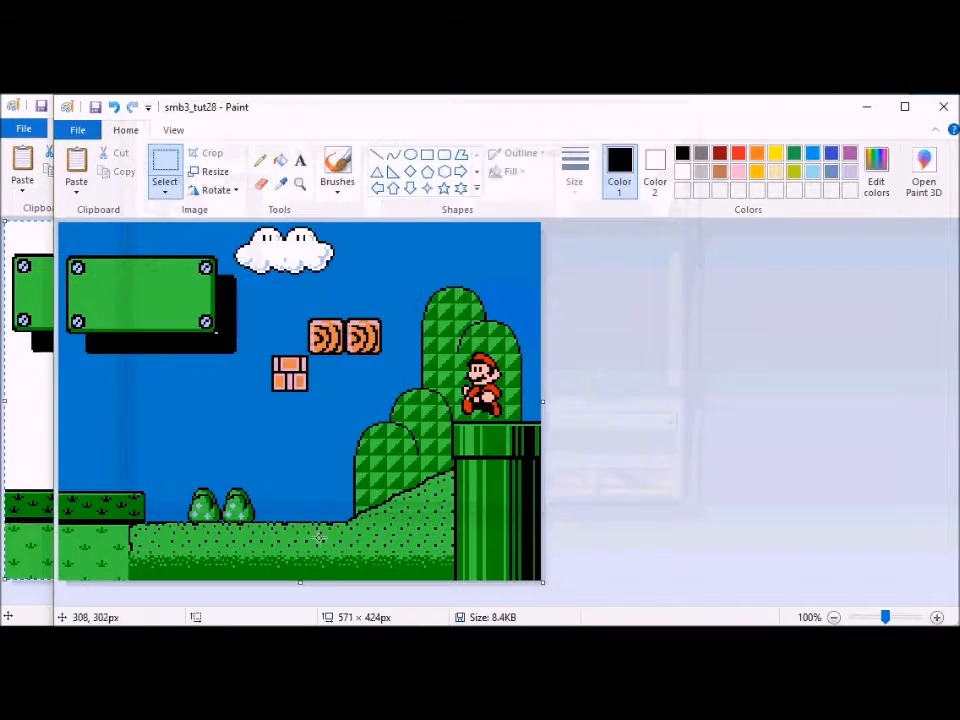
# Step: Copy the left-facing walking Mario, third in the sprite sheet's first row
pyautogui.moveTo(178, 622)
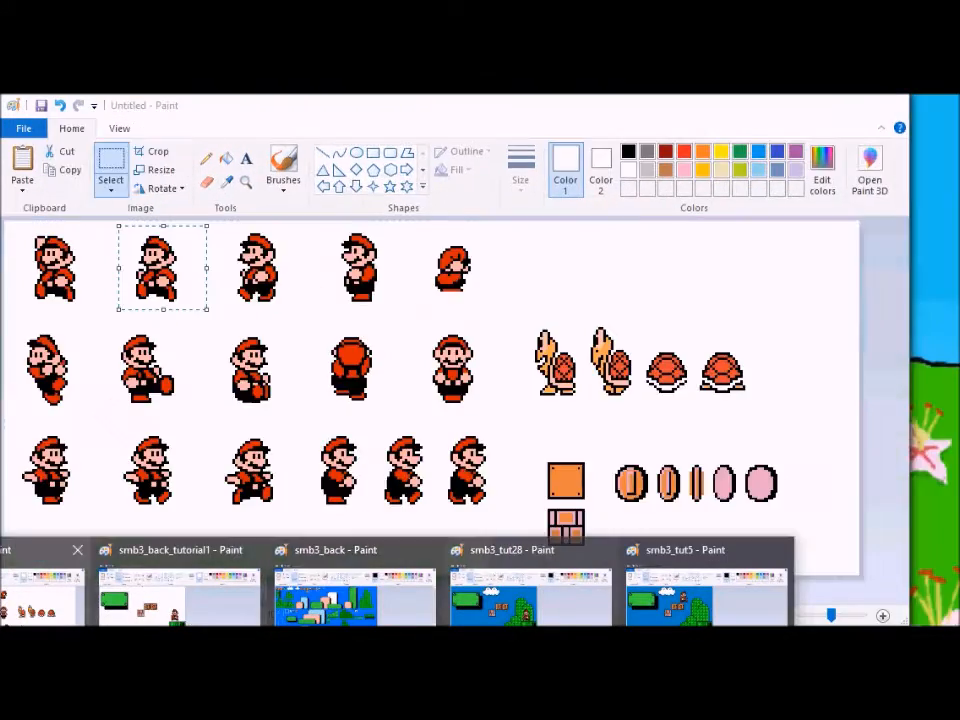
pyautogui.click(40, 595)
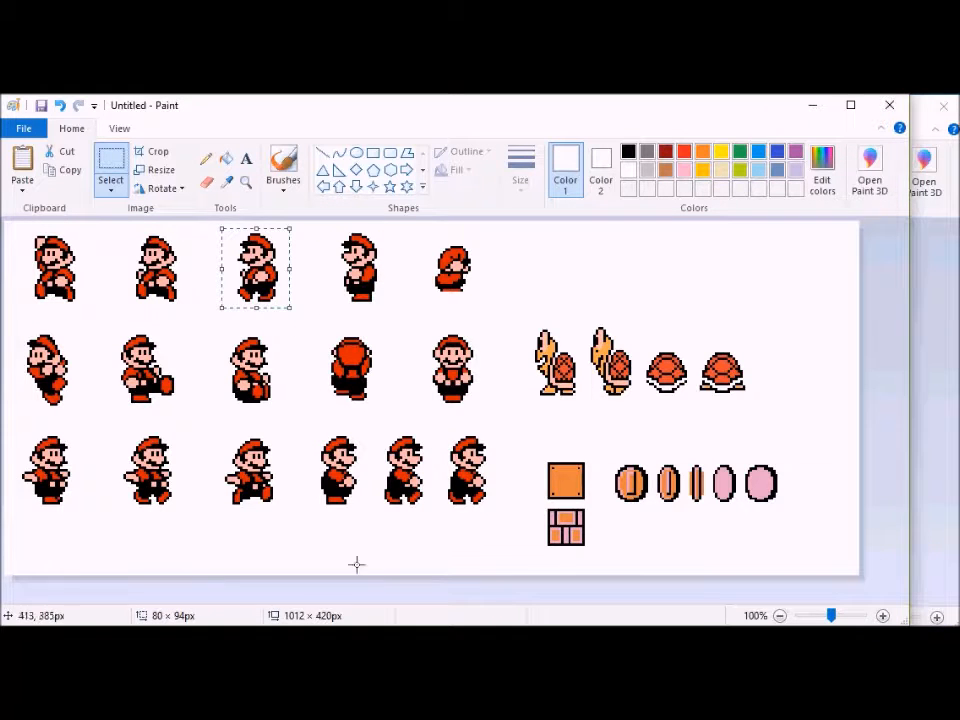
pyautogui.moveTo(178, 622)
pyautogui.click(528, 590)
pyautogui.hotkey('ctrl', 'v')
pyautogui.hotkey('ctrl', 'z')
# Step: Replace the running Mario in the white scene with the left-facing walking Mario, placed slightly farther left on the pipe
pyautogui.moveTo(178, 622)
pyautogui.click(171, 592)
pyautogui.hotkey('ctrl', 'z')
pyautogui.hotkey('ctrl', 'v')
pyautogui.moveTo(58, 277); pyautogui.dragTo(441, 402)
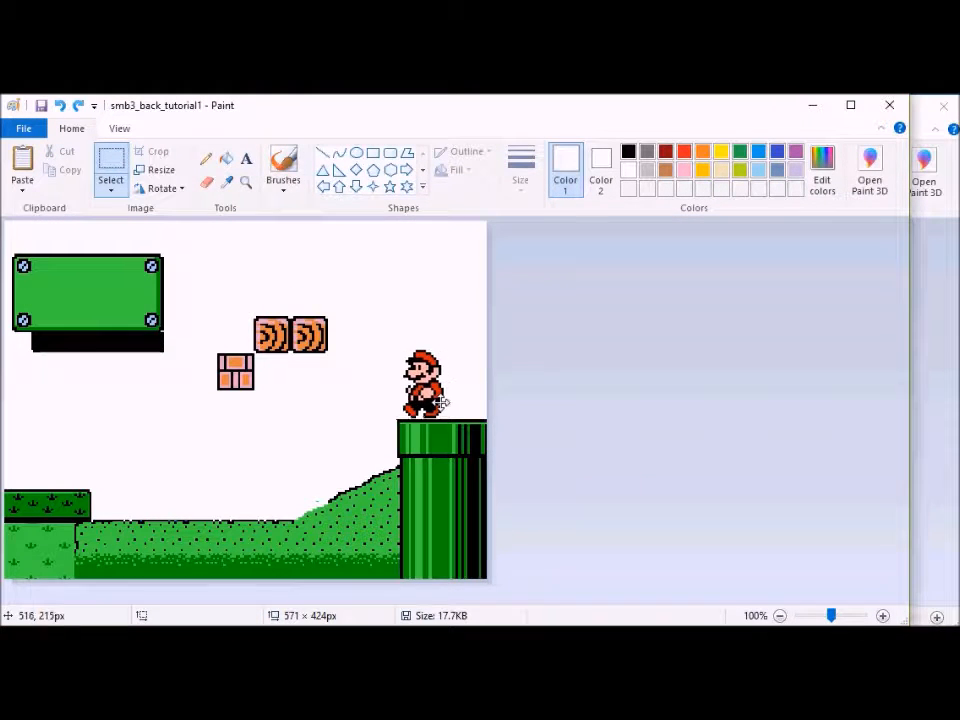
# Step: Paste the white scene over the blue smb3_tut28 picture and save this frame in the animation folder as smb3_tut29
pyautogui.moveTo(178, 622)
pyautogui.click(528, 592)
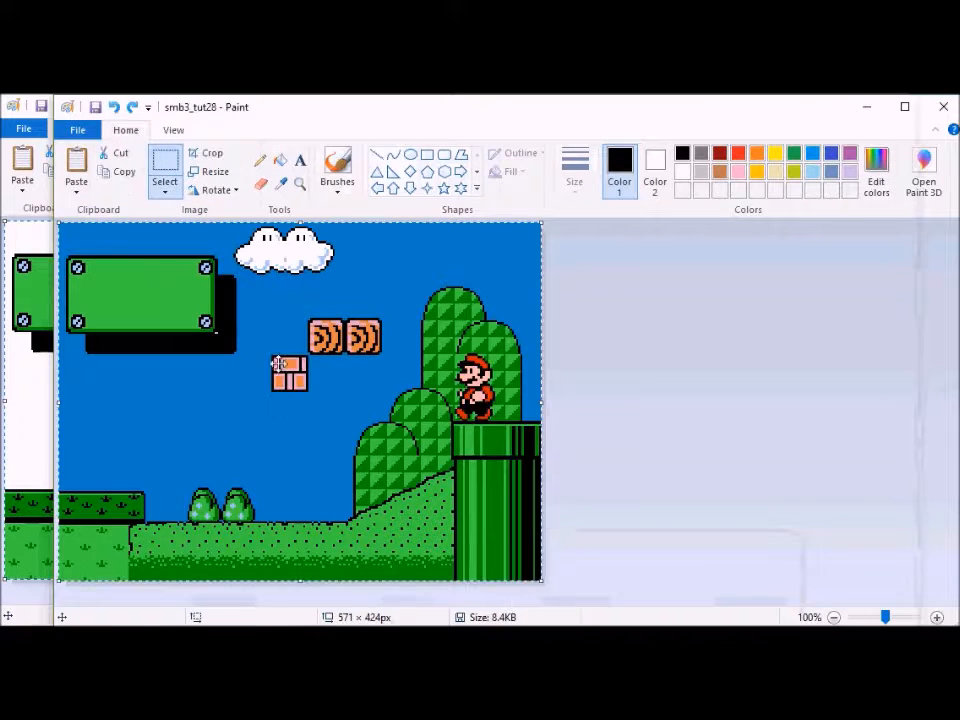
pyautogui.click(77, 129)
pyautogui.click(103, 270)
pyautogui.press('End')
pyautogui.press('BackSpace')
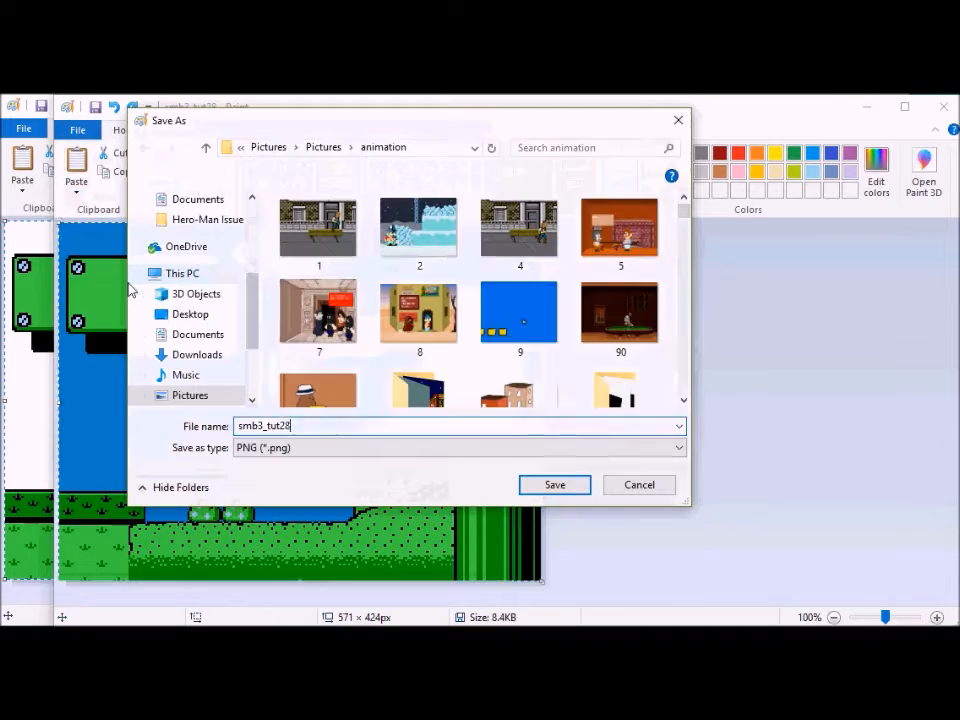
pyautogui.write('9')
pyautogui.press('Return')
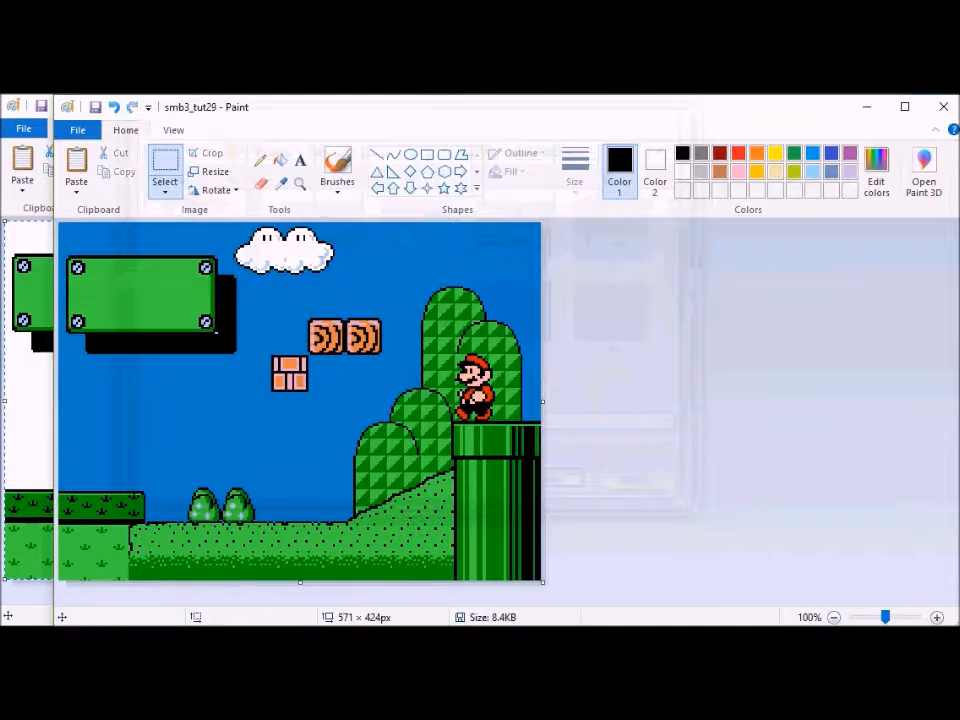
pyautogui.moveTo(355, 590)
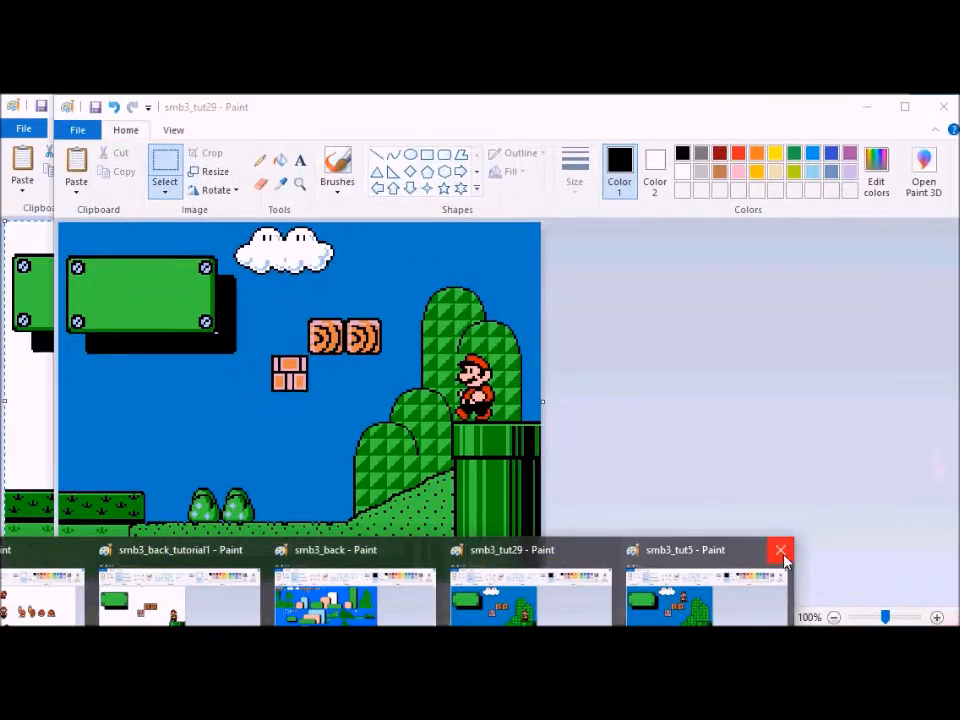
# Step: Close the smb3_tut5 picture and copy the jumping Mario with raised arm, first in the sprite sheet's first row
pyautogui.click(780, 549)
pyautogui.click(510, 408)
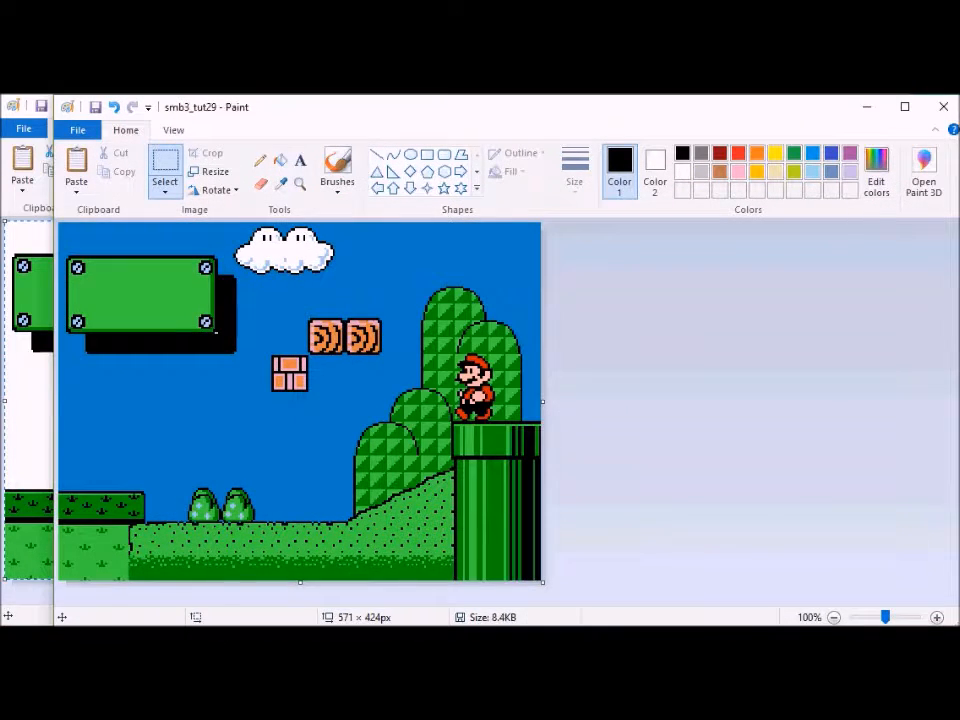
pyautogui.click(86, 589)
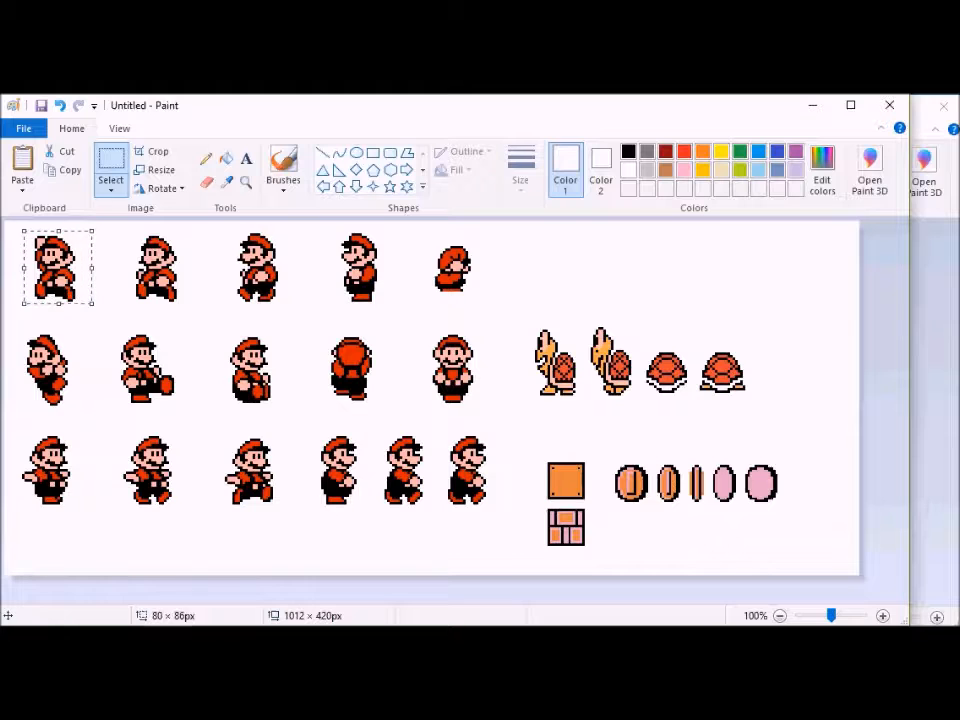
# Step: Replace the walking Mario in the white scene with the jumping Mario just above the pipe's left edge, and copy the entire scene
pyautogui.click(620, 589)
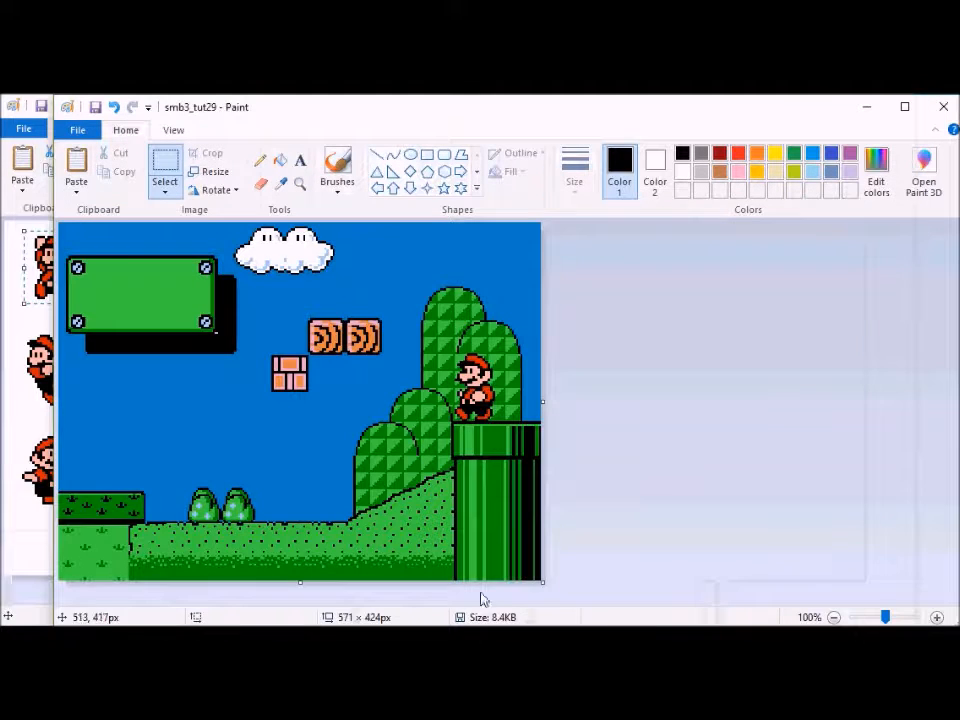
pyautogui.click(262, 589)
pyautogui.hotkey('ctrl', 'v')
pyautogui.moveTo(43, 263)
pyautogui.mouseDown()
pyautogui.moveTo(253, 349)
pyautogui.moveTo(410, 391)
pyautogui.mouseUp()
pyautogui.hotkey('ctrl', 'a')
# Step: Paste the white scene over the blue smb3_tut29 picture in place of the previous pose, and save this frame as smb3_tut30
pyautogui.moveTo(356, 624)
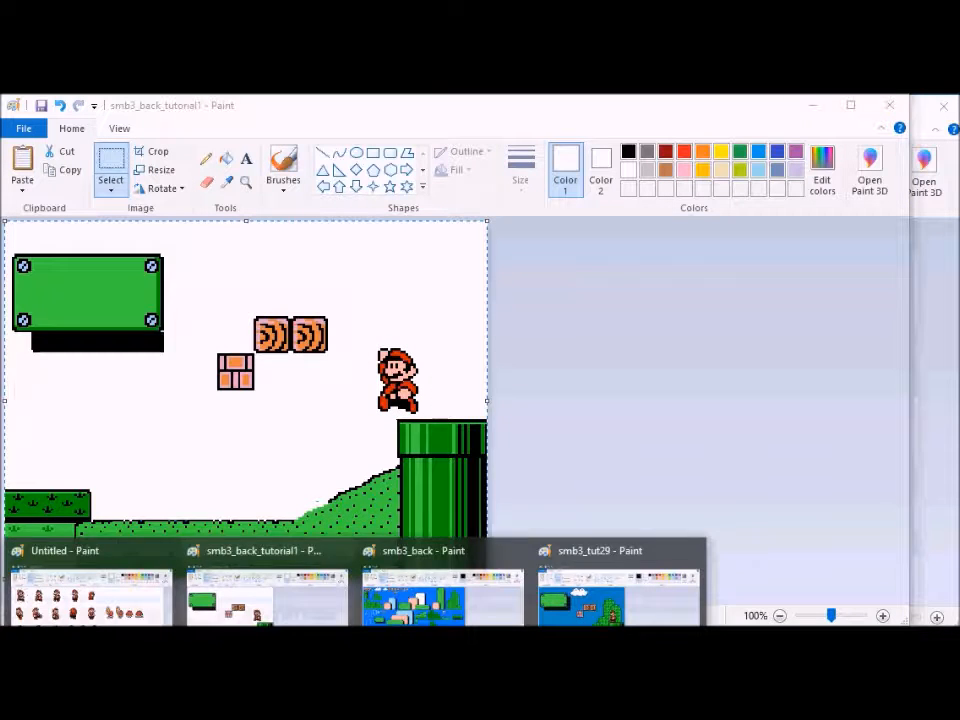
pyautogui.click(615, 598)
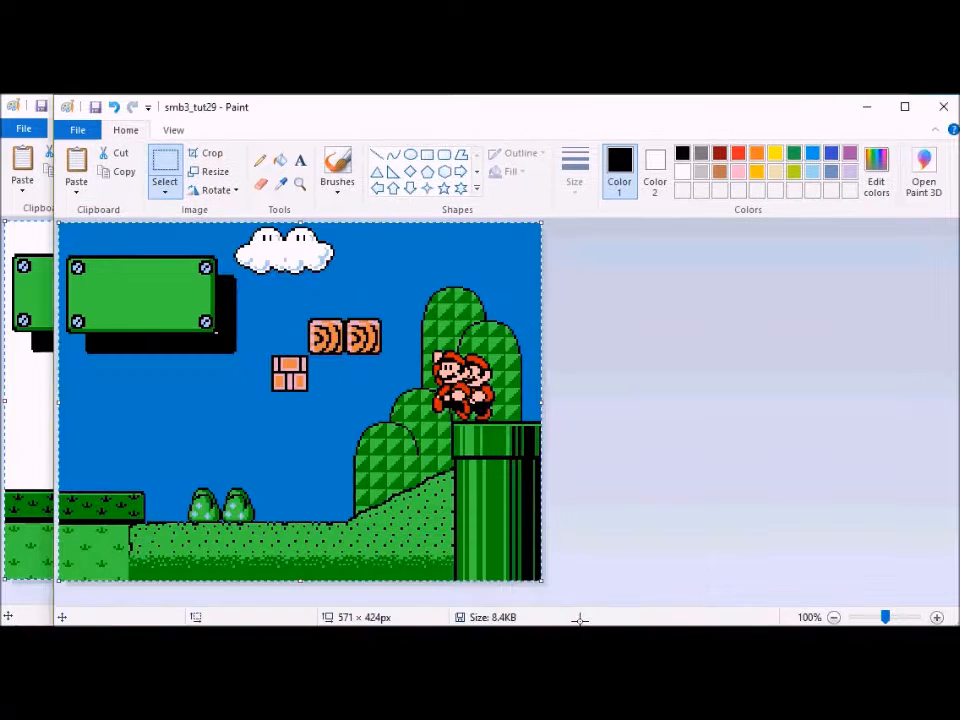
pyautogui.hotkey('ctrl', 'v')
pyautogui.click(77, 129)
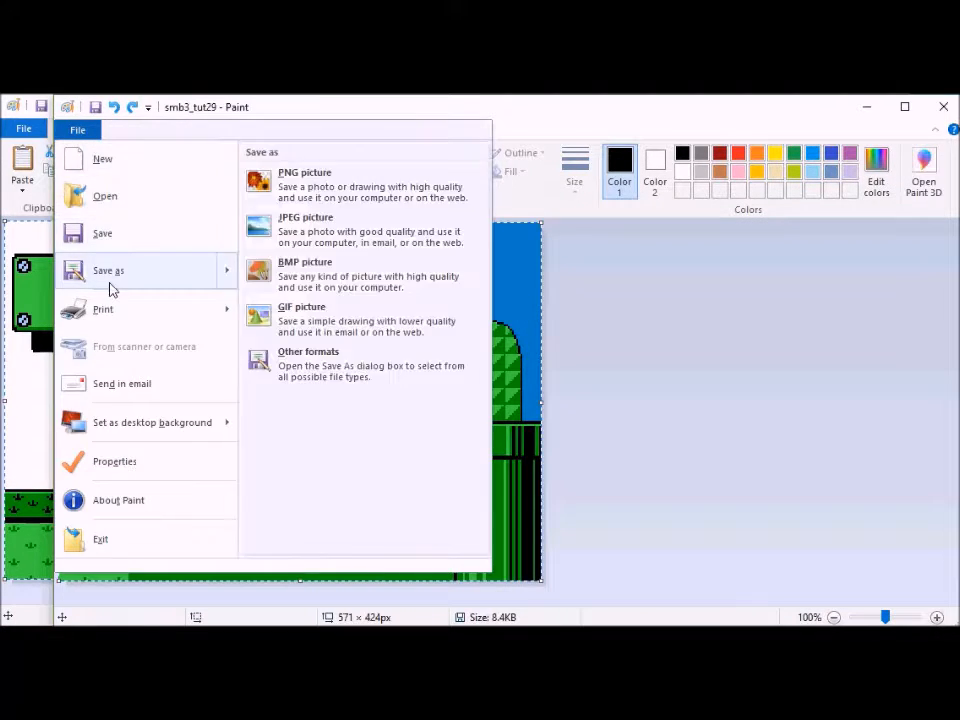
pyautogui.click(113, 286)
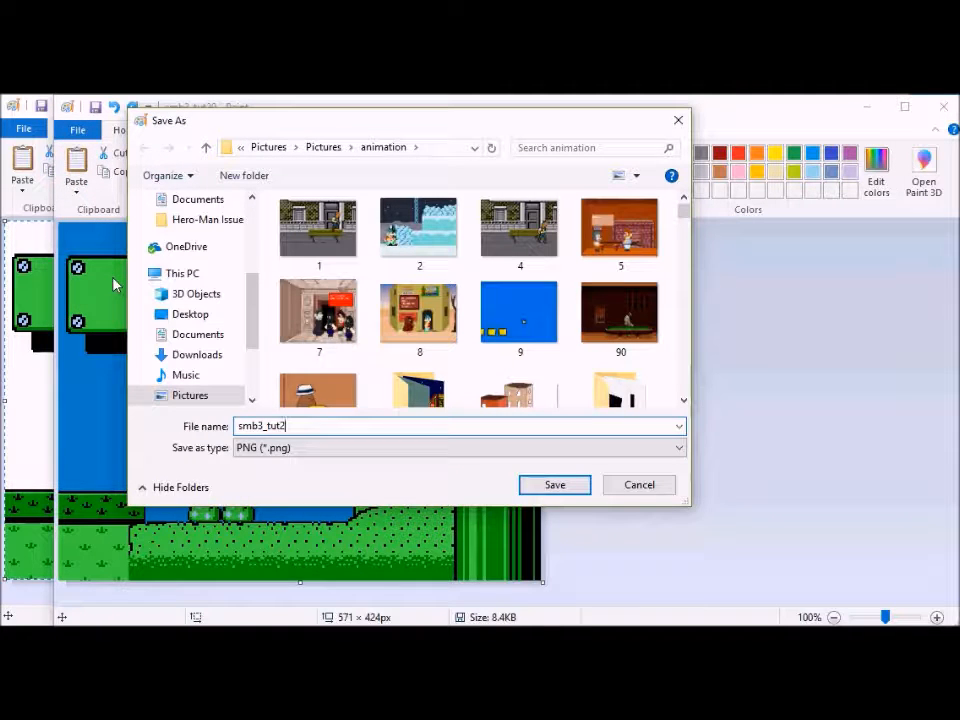
pyautogui.press('BackSpace')
pyautogui.press('Return')
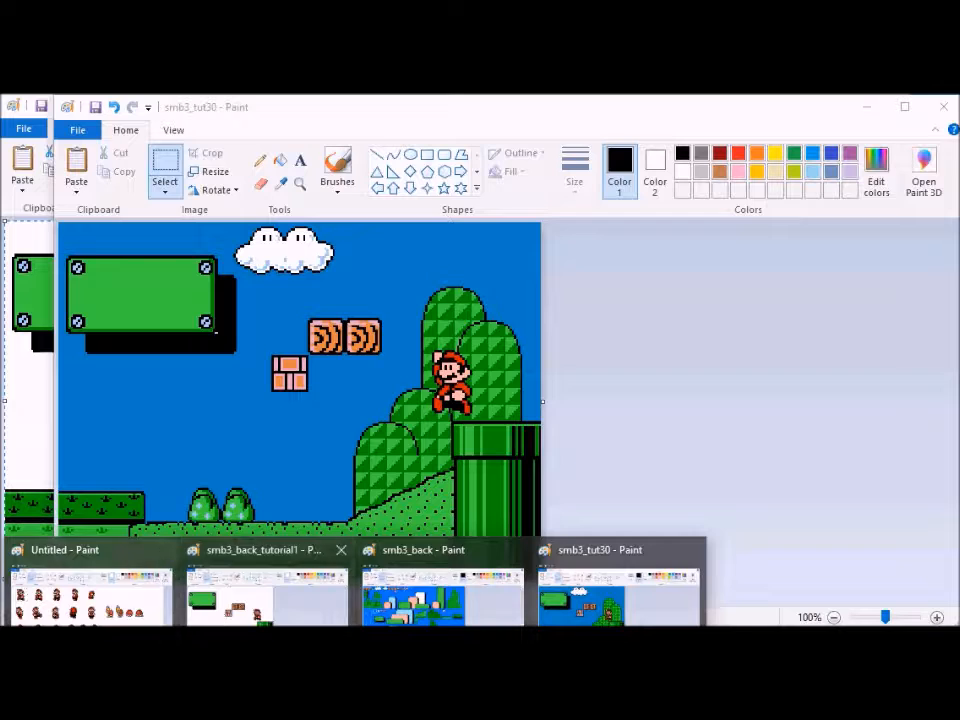
# Step: Try to move the jumping Mario down and left, beside the pipe in the white scene
pyautogui.click(266, 590)
pyautogui.moveTo(413, 400); pyautogui.dragTo(387, 409)
pyautogui.hotkey('ctrl', 'a')
pyautogui.moveTo(443, 622)
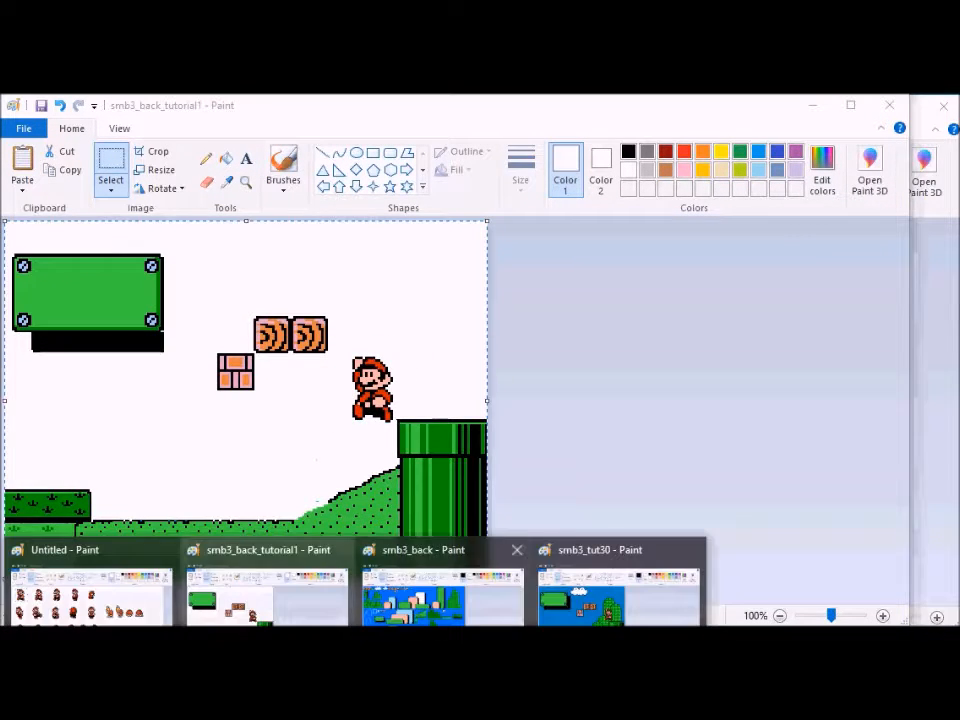
pyautogui.hotkey('ctrl', 'z')
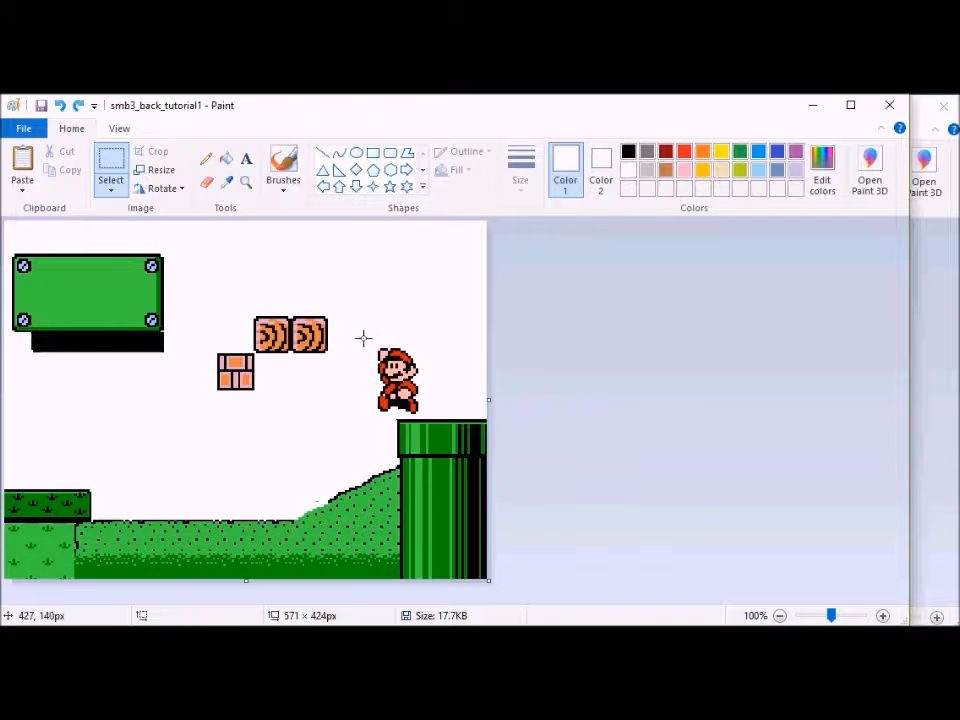
# Step: Move the jumping Mario slightly up and left off the pipe in the white scene, and copy the entire scene
pyautogui.moveTo(418, 400); pyautogui.dragTo(396, 390)
pyautogui.hotkey('ctrl', 'a')
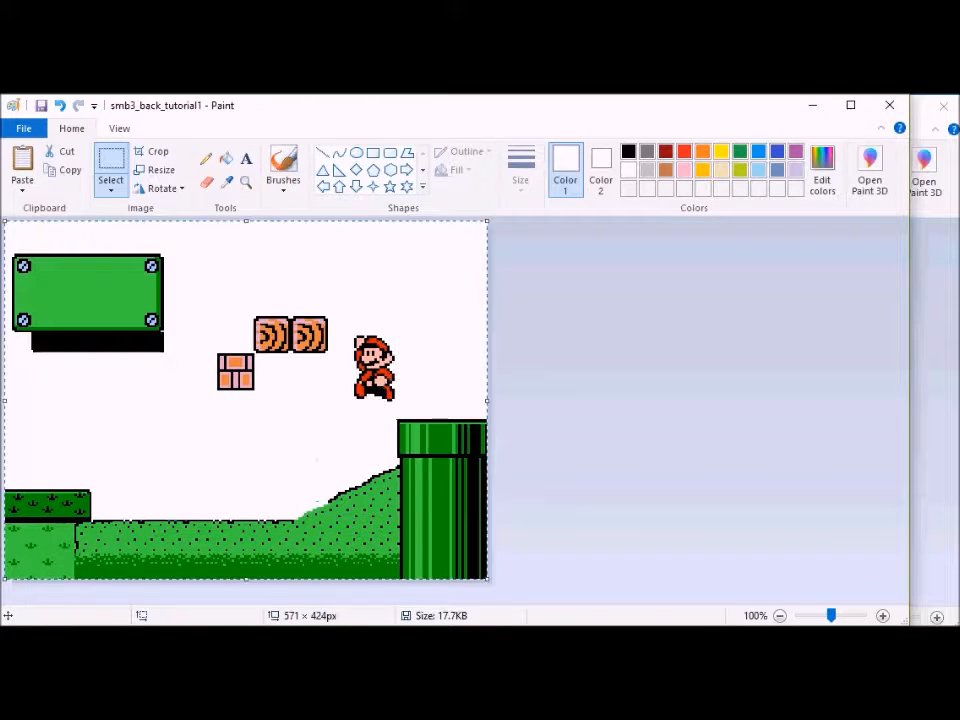
# Step: Paste the white scene over the blue smb3_tut30 picture in place of the previous pose, and save this frame as smb3_tut31
pyautogui.moveTo(266, 600)
pyautogui.click(618, 595)
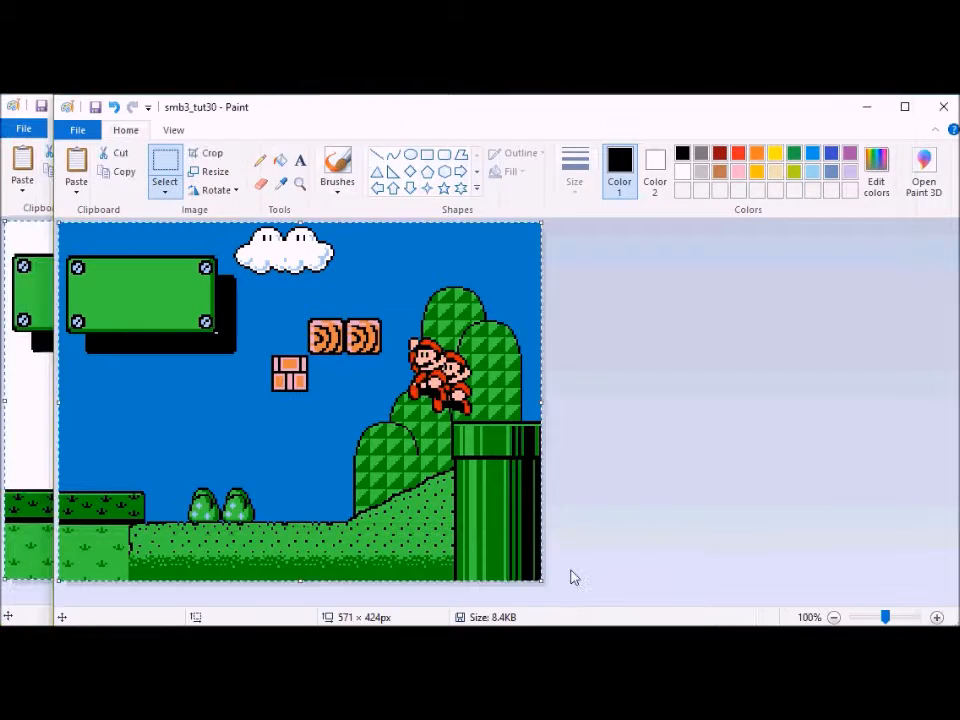
pyautogui.click(87, 131)
pyautogui.click(128, 272)
pyautogui.press('End')
pyautogui.press('BackSpace')
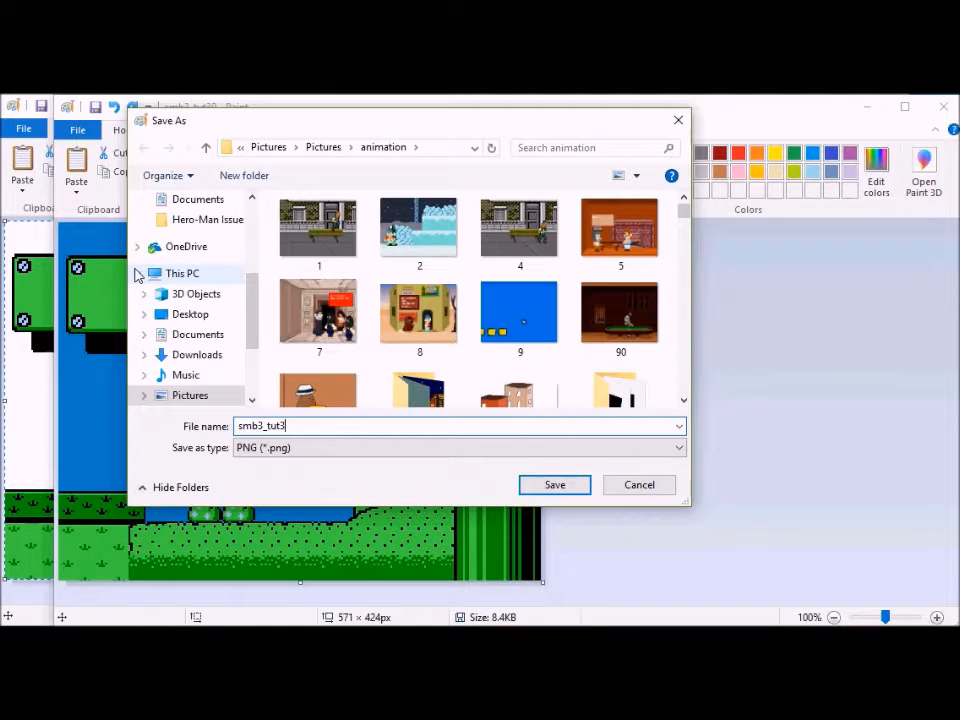
pyautogui.press('Return')
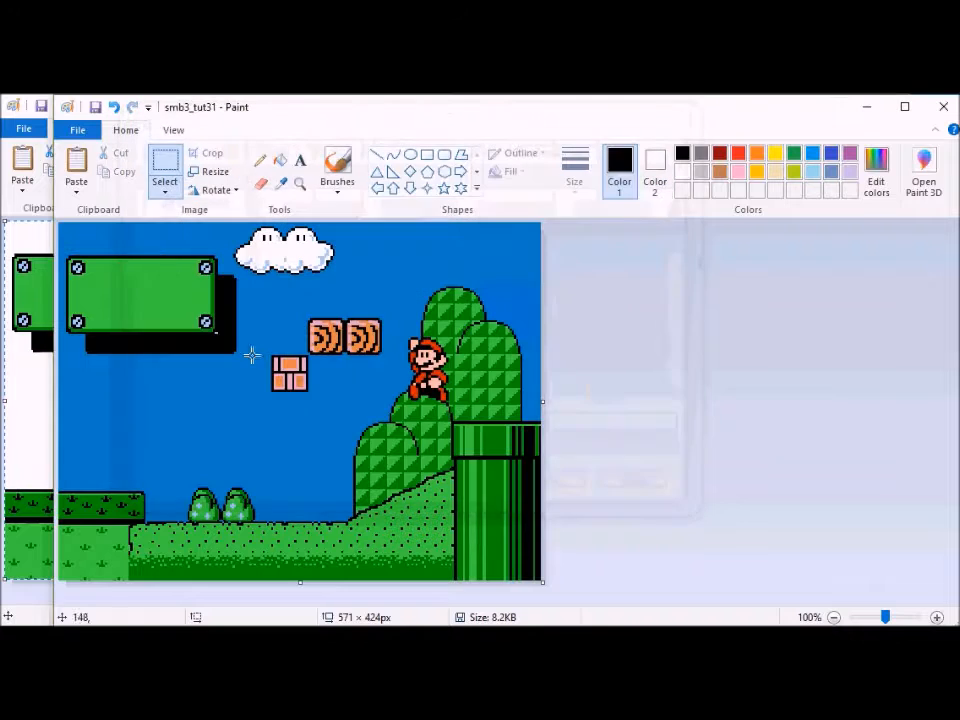
# Step: Move the jumping Mario a little down and left to start his fall in the white scene, and copy the entire scene
pyautogui.click(268, 595)
pyautogui.moveTo(337, 322)
pyautogui.mouseDown()
pyautogui.moveTo(383, 369)
pyautogui.moveTo(389, 427)
pyautogui.mouseUp()
pyautogui.hotkey('ctrl', 'a')
# Step: Paste the white scene over the blue smb3_tut31 picture in place of the previous pose, and save this frame as smb3_tut32
pyautogui.click(618, 597)
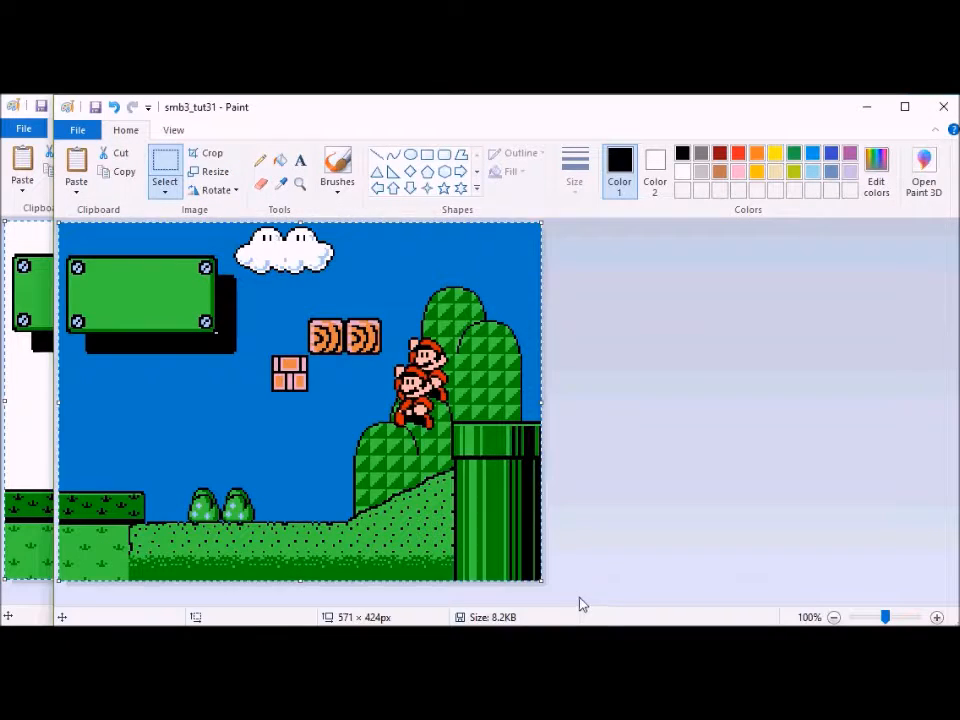
pyautogui.click(77, 130)
pyautogui.click(116, 270)
pyautogui.click(293, 426)
pyautogui.press('BackSpace')
pyautogui.write('2')
pyautogui.press('Return')
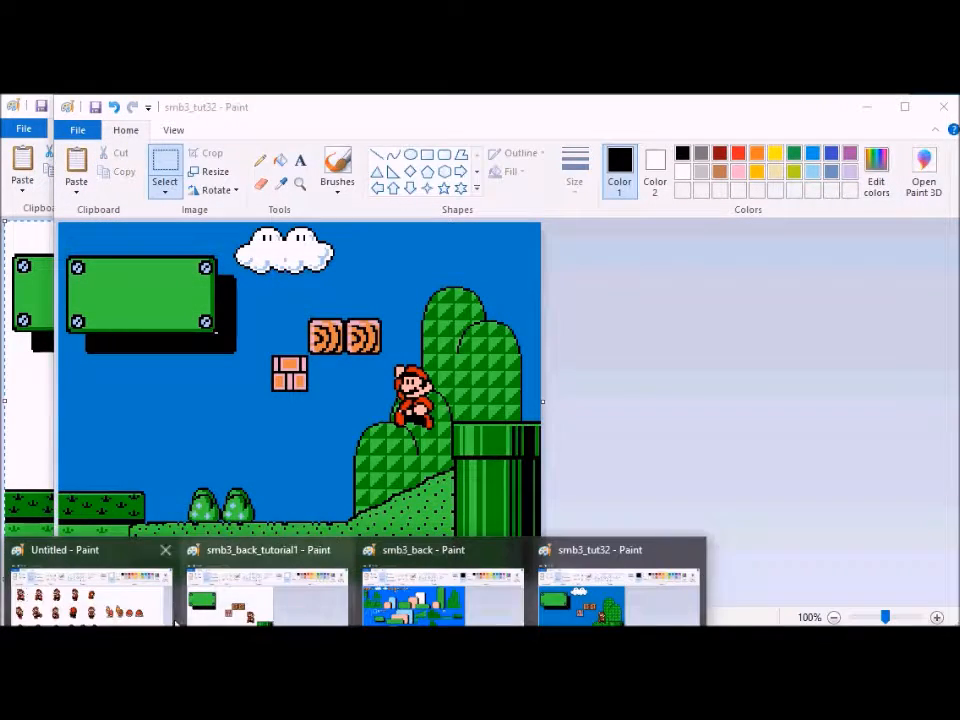
# Step: Move the jumping Mario farther down and left in the white scene, level with the pipe's rim, and copy the entire scene
pyautogui.moveTo(147, 617)
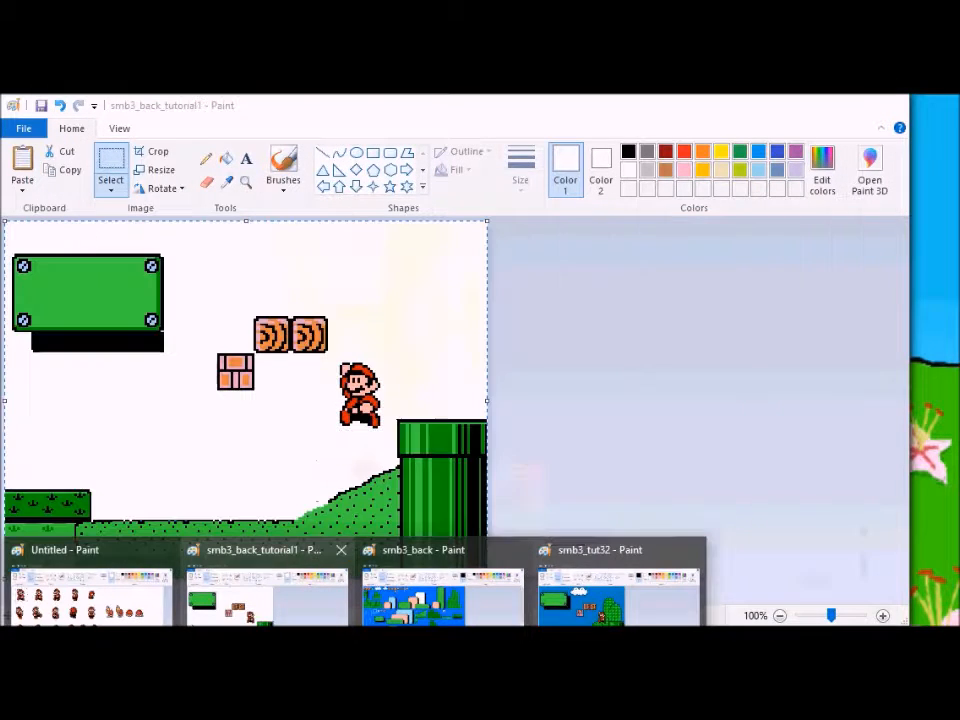
pyautogui.click(265, 595)
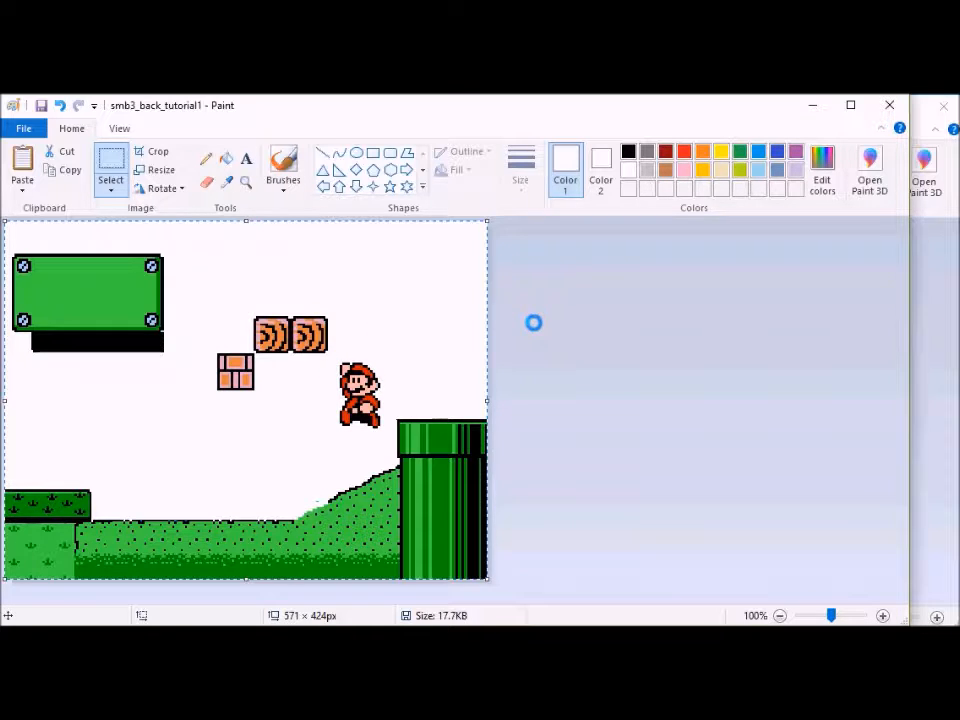
pyautogui.click(214, 624)
pyautogui.click(90, 595)
pyautogui.click(214, 624)
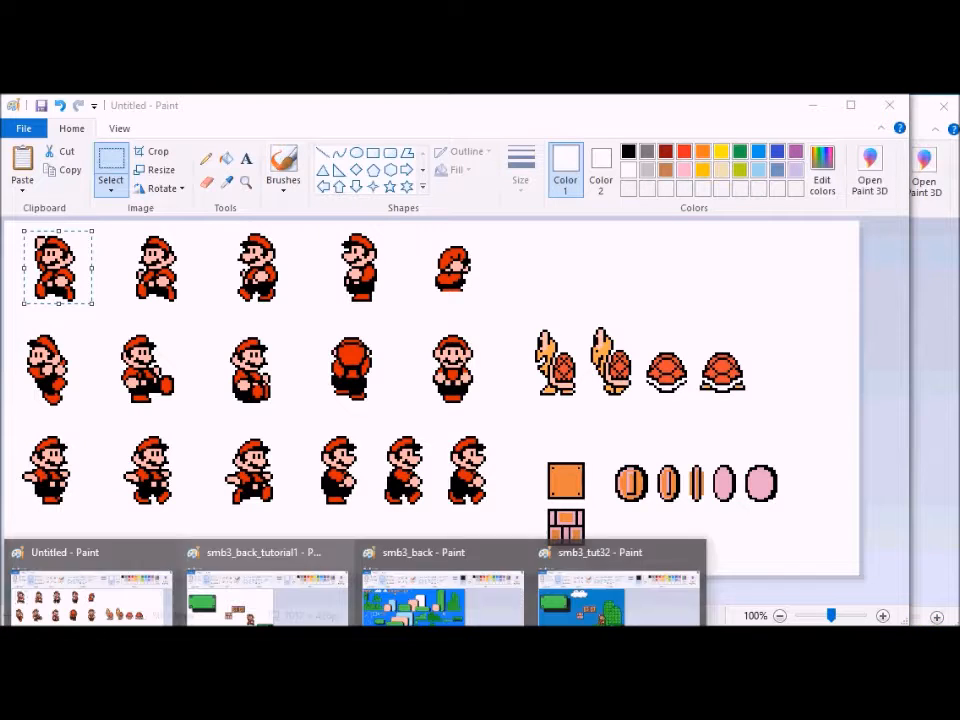
pyautogui.click(267, 595)
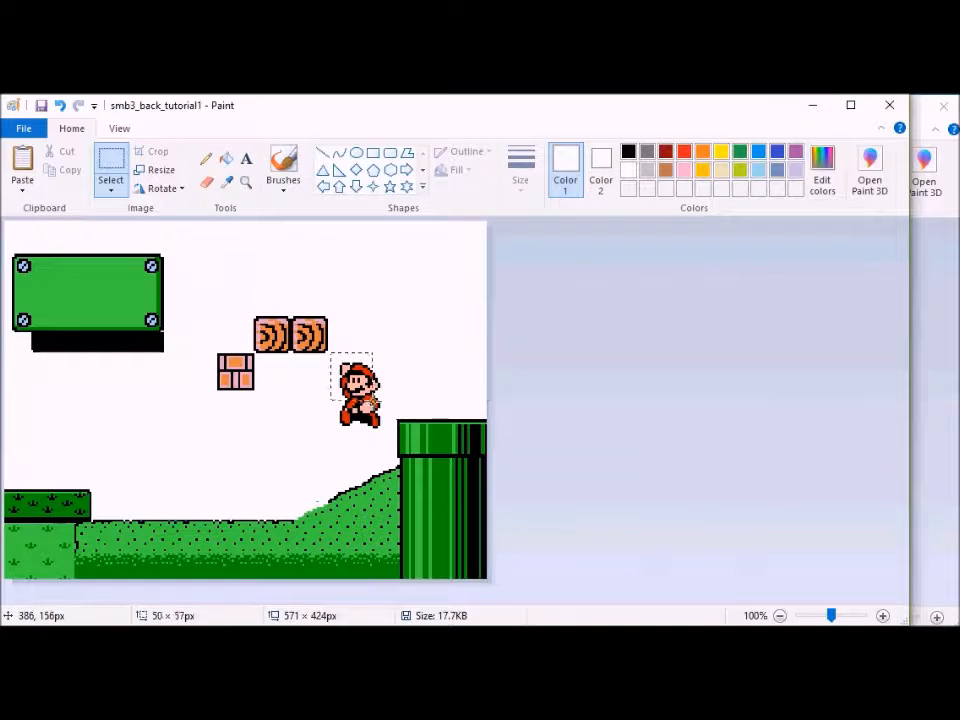
pyautogui.moveTo(383, 420); pyautogui.dragTo(366, 441)
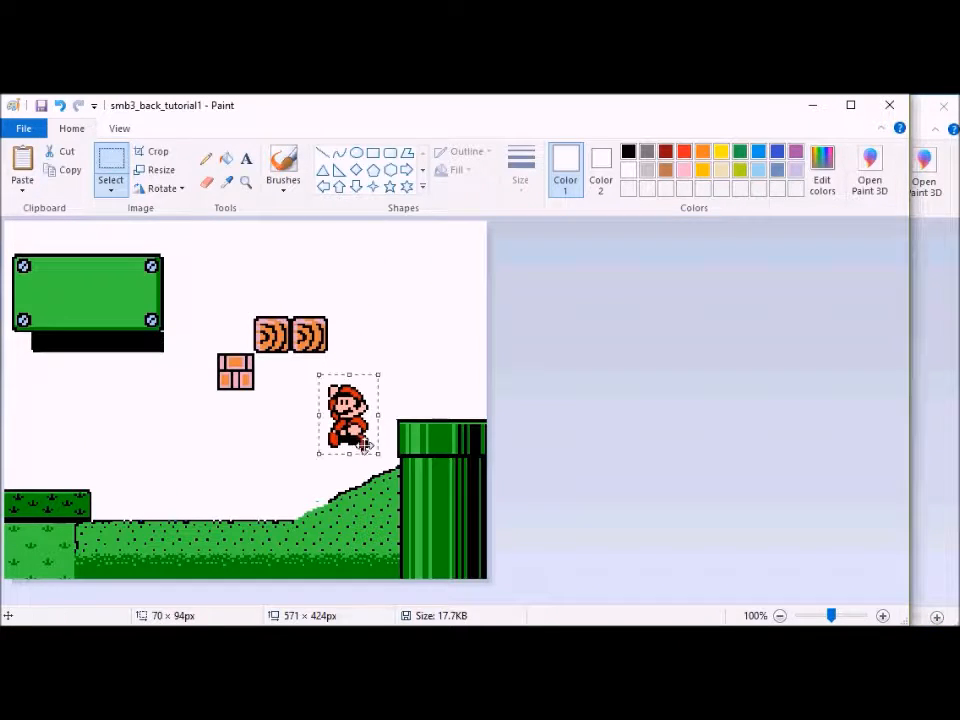
pyautogui.hotkey('ctrl', 'a')
pyautogui.hotkey('ctrl', 'c')
# Step: Paste the white scene over the blue smb3_tut32 picture in place of the previous pose, and save this frame as smb3_tut34
pyautogui.click(214, 624)
pyautogui.click(578, 616)
pyautogui.hotkey('ctrl', 'v')
pyautogui.hotkey('ctrl', 'z')
pyautogui.hotkey('ctrl', 'z')
pyautogui.hotkey('ctrl', 'v')
pyautogui.click(82, 136)
pyautogui.click(122, 268)
pyautogui.press('End')
pyautogui.press('BackSpace')
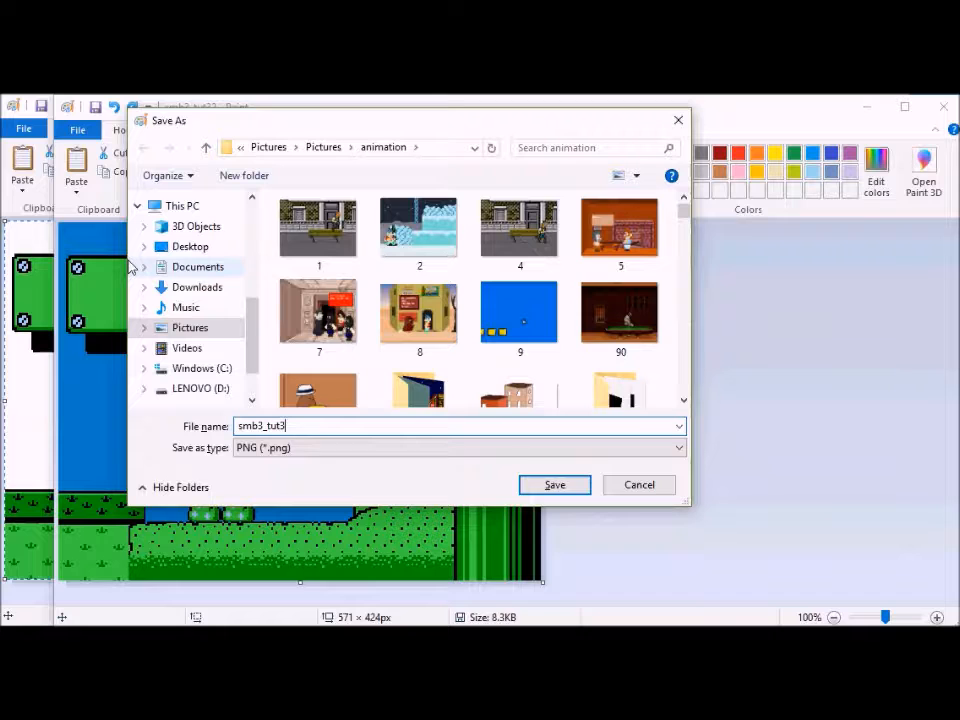
pyautogui.press('Return')
# Step: Lower the jumping Mario toward the slope, slightly farther left in the white scene, and copy the entire scene
pyautogui.moveTo(265, 622)
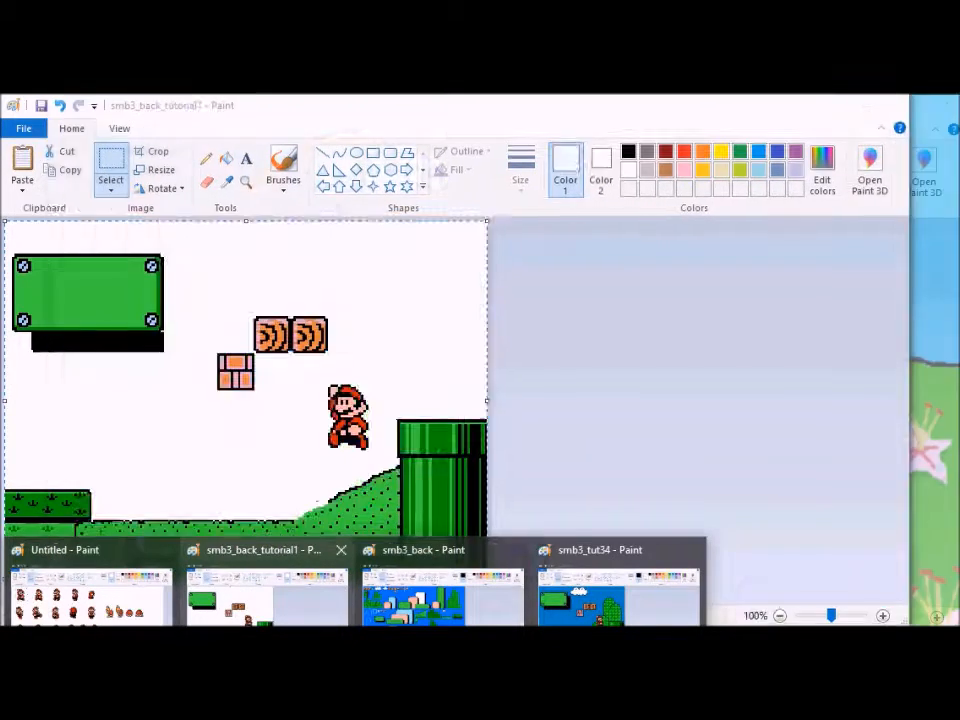
pyautogui.click(265, 622)
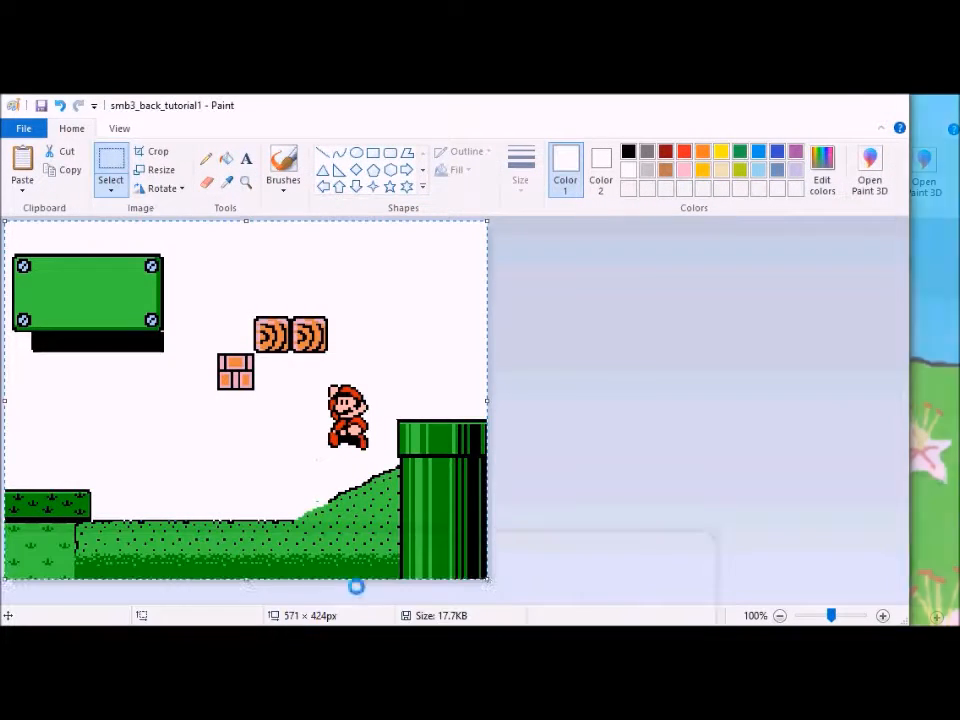
pyautogui.moveTo(342, 405); pyautogui.dragTo(316, 370)
pyautogui.moveTo(354, 440); pyautogui.dragTo(341, 465)
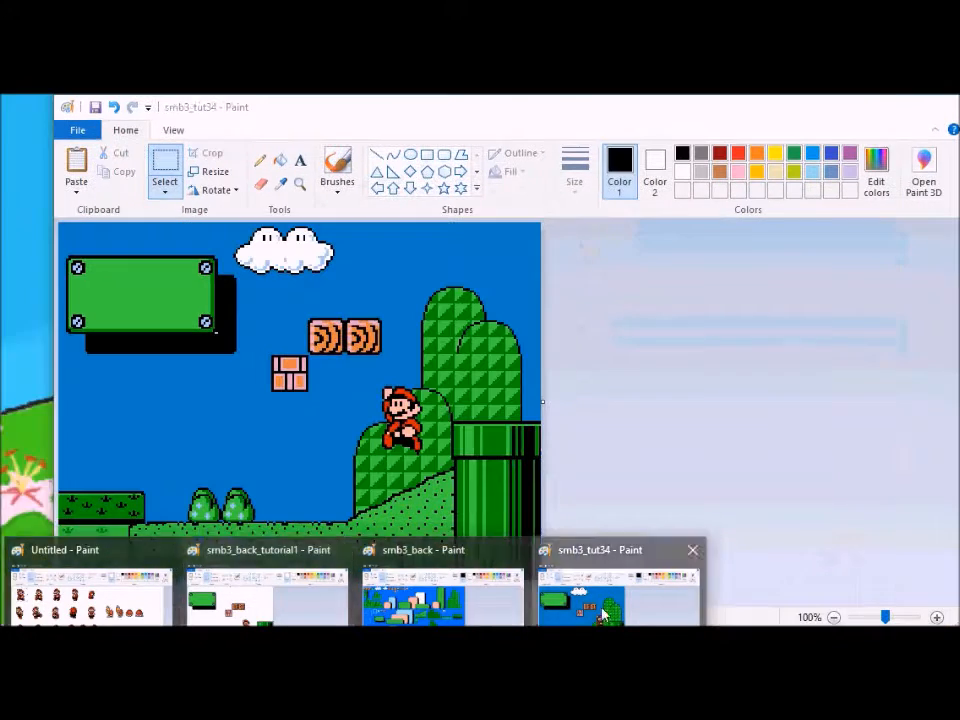
# Step: Paste the white scene over the blue smb3_tut34 picture in place of the previous pose, and save this frame as smb3_tut35
pyautogui.click(602, 615)
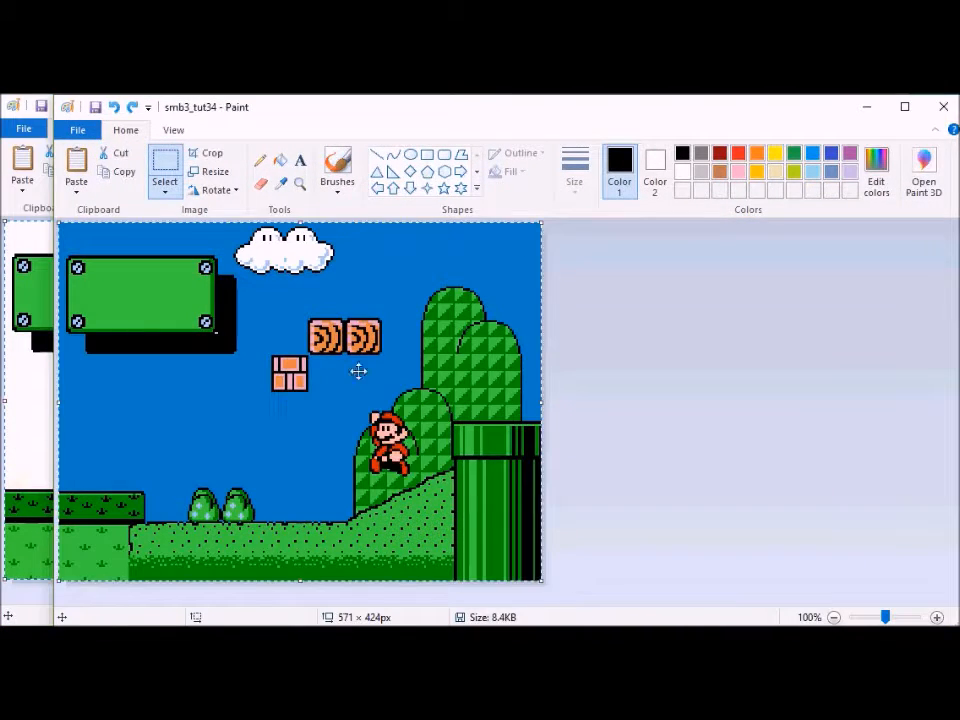
pyautogui.click(80, 131)
pyautogui.click(117, 268)
pyautogui.press('BackSpace')
pyautogui.write('5')
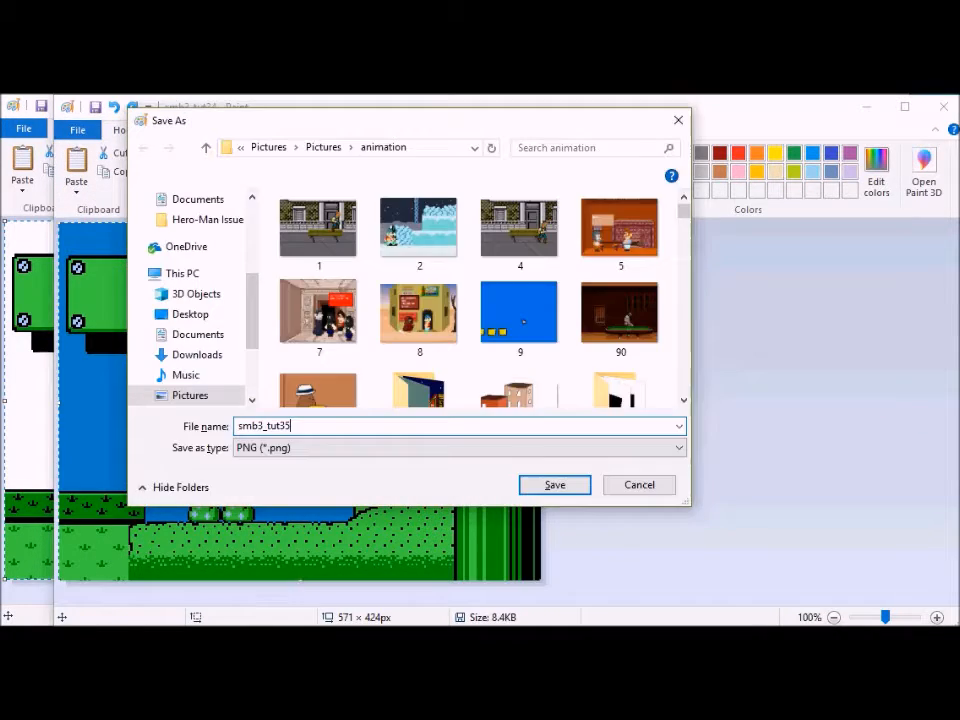
pyautogui.press('Return')
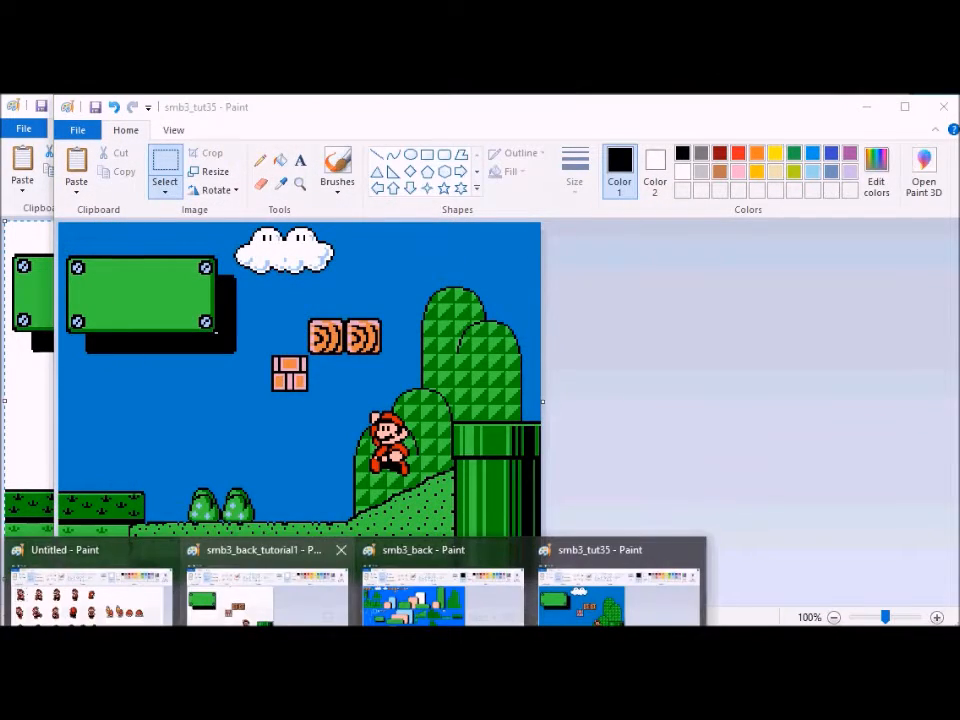
# Step: Flip the sitting Mario, third in the sprite sheet's second row, horizontally to face left, and copy him
pyautogui.click(85, 590)
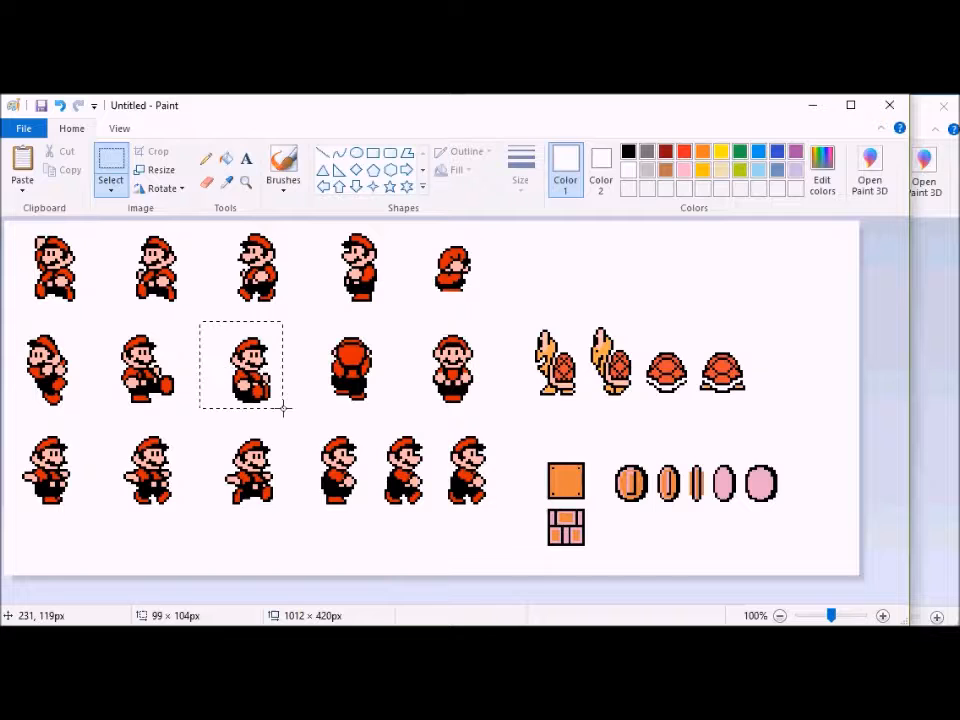
pyautogui.click(163, 188)
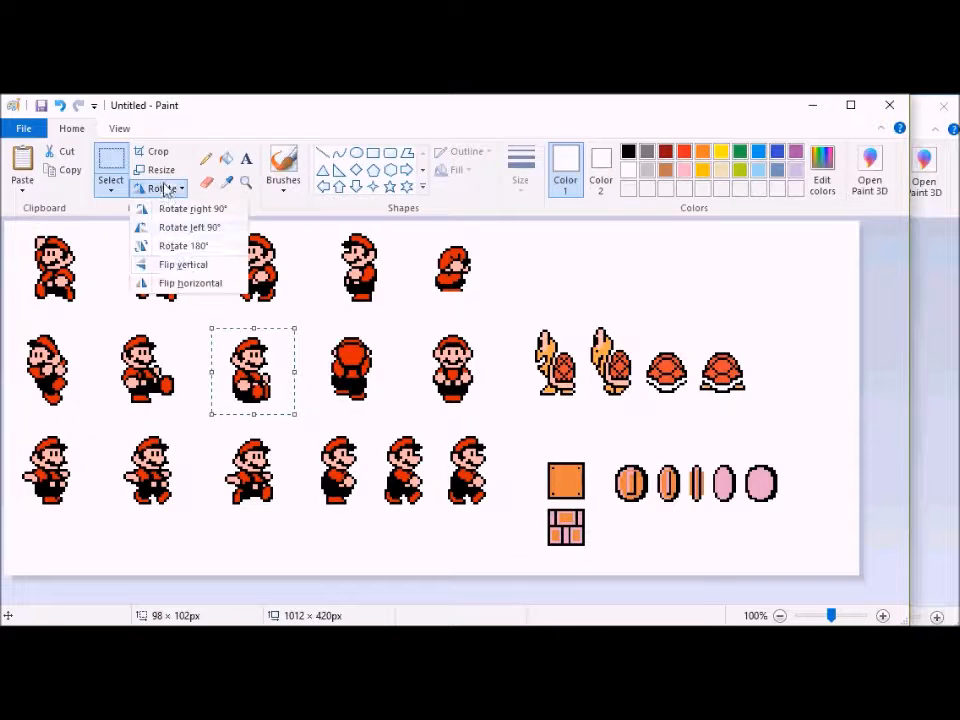
pyautogui.click(190, 281)
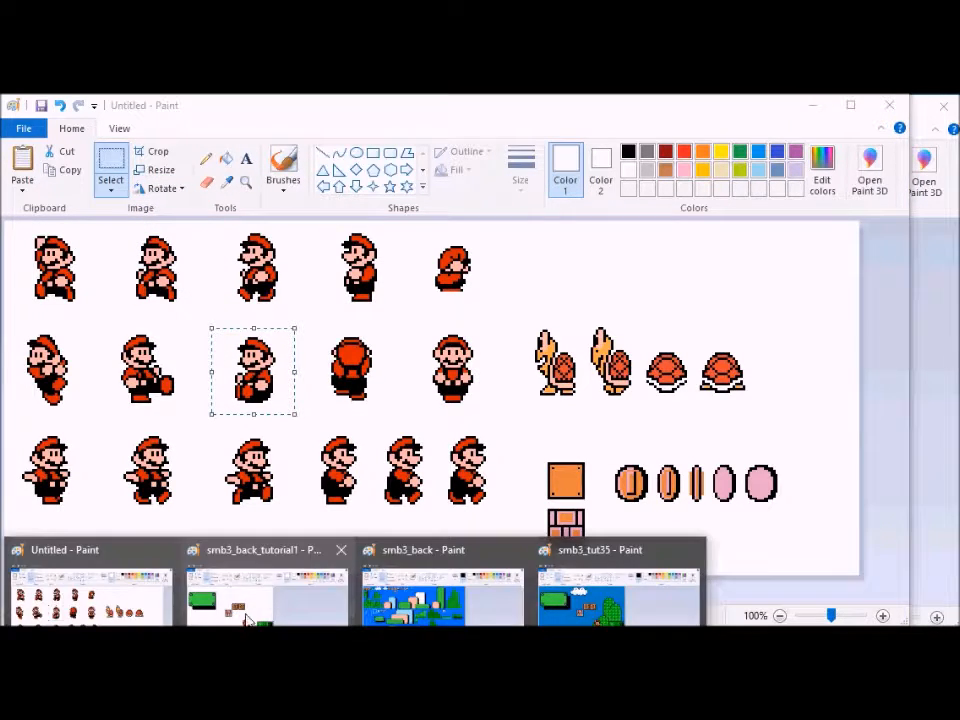
# Step: Replace the jumping Mario in the white scene with the flipped sitting Mario on the slope left of the pipe, and copy the scene
pyautogui.click(317, 600)
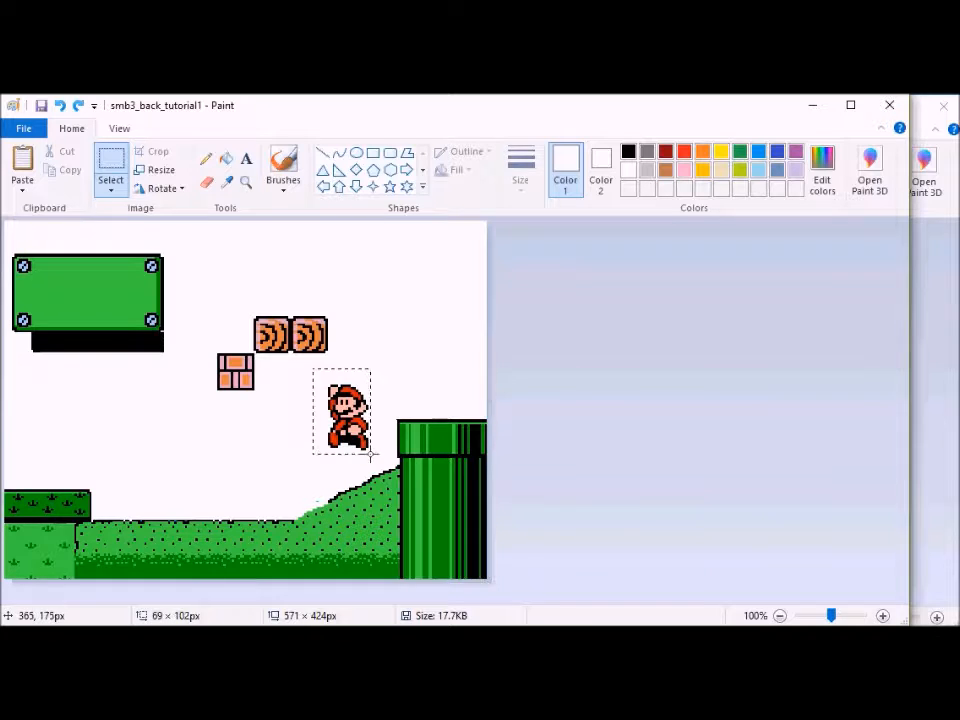
pyautogui.press('Delete')
pyautogui.hotkey('ctrl', 'v')
pyautogui.moveTo(60, 262); pyautogui.dragTo(331, 449)
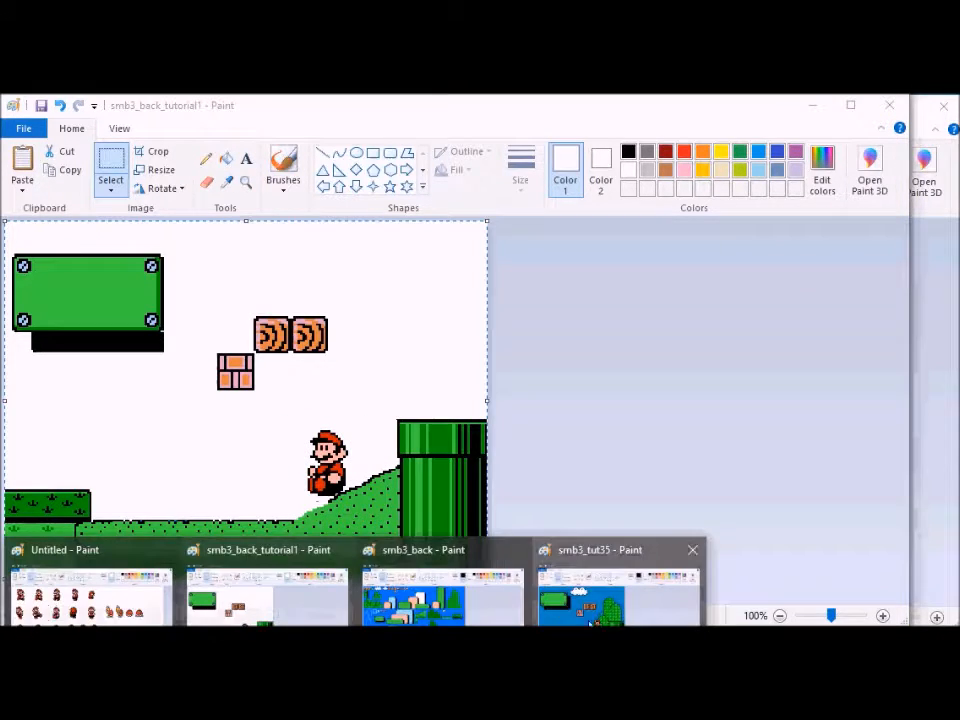
# Step: Paste the white scene over the blue smb3_tut35 picture in place of the previous pose, and save this frame as smb3_tut36
pyautogui.click(616, 593)
pyautogui.click(77, 130)
pyautogui.click(116, 270)
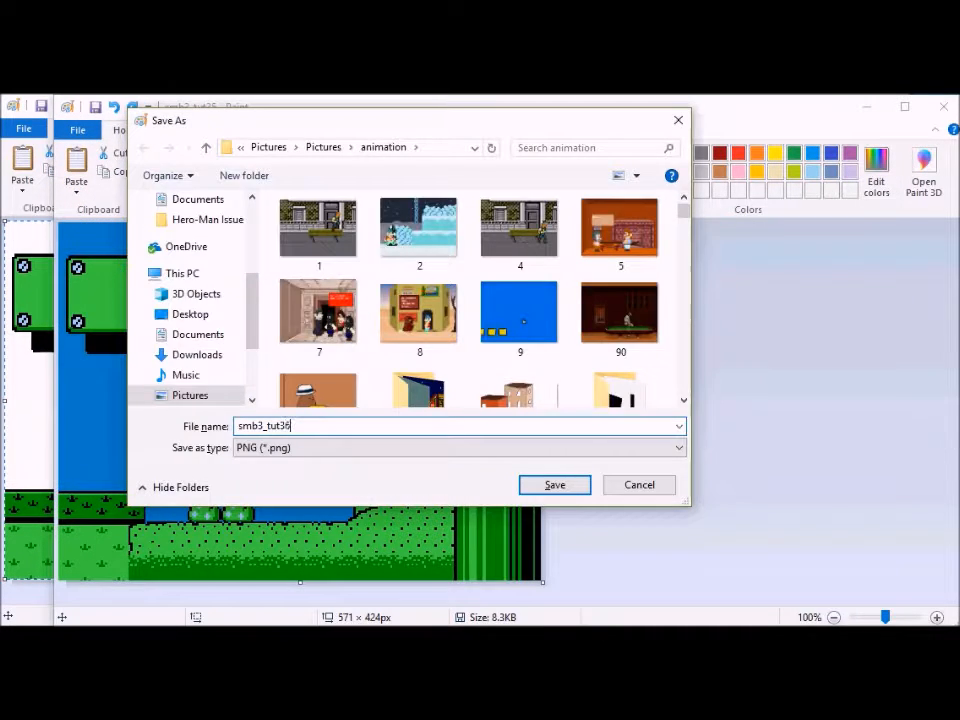
pyautogui.press('Return')
pyautogui.moveTo(178, 620)
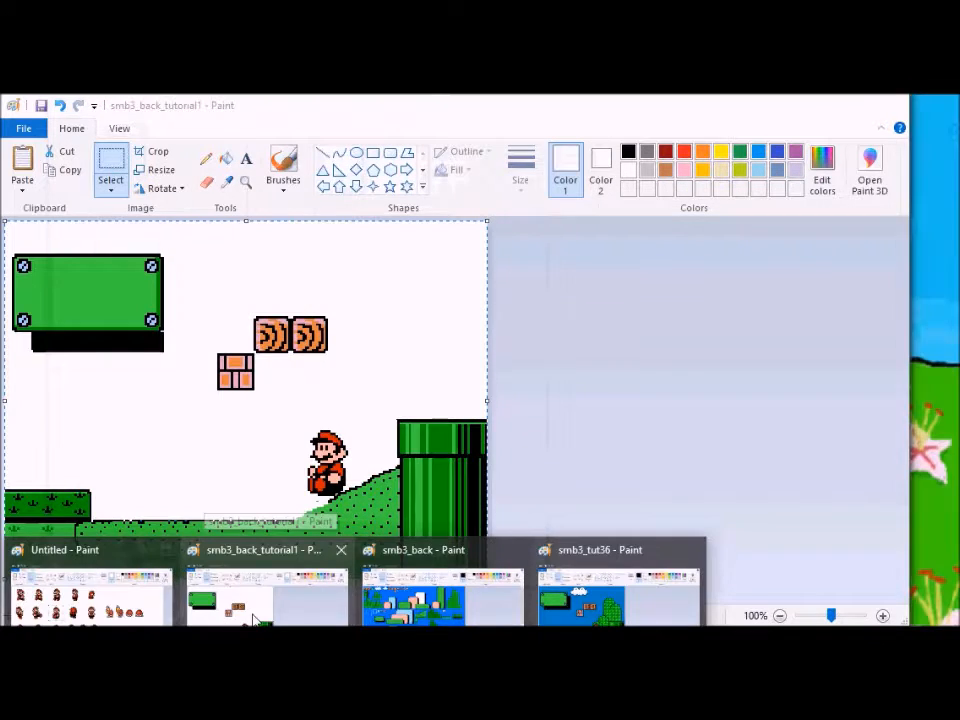
# Step: Undo the last Mario pose in the white scene, paste the copied left-facing sitting Mario slightly farther down the slope, and copy the scene
pyautogui.click(254, 618)
pyautogui.hotkey('ctrl', 'z')
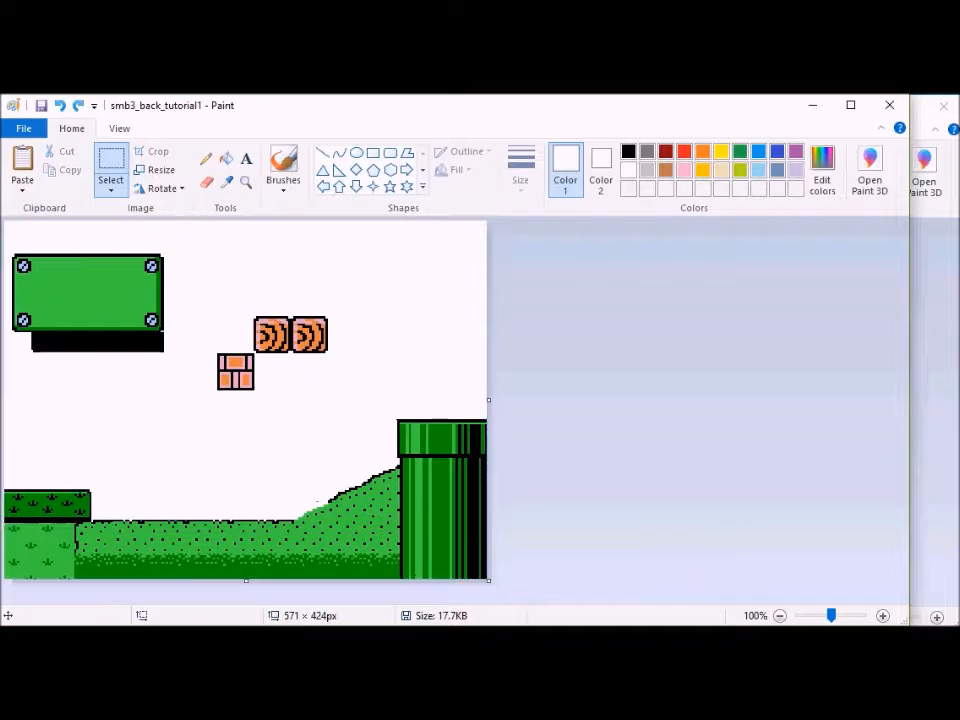
pyautogui.moveTo(170, 622)
pyautogui.click(166, 600)
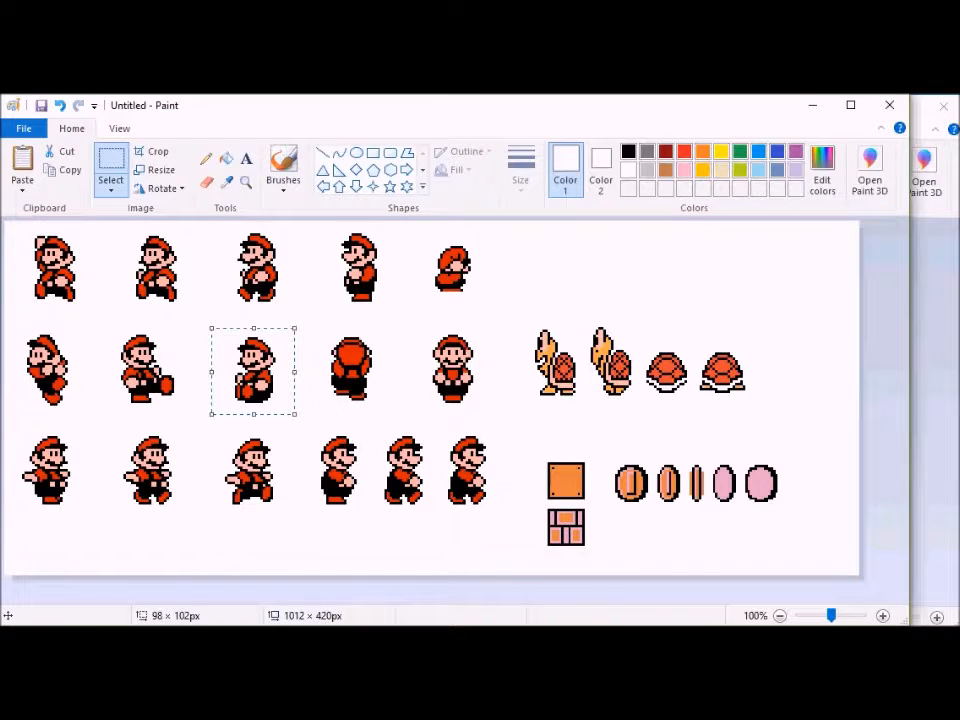
pyautogui.click(254, 590)
pyautogui.hotkey('ctrl', 'v')
pyautogui.moveTo(50, 260)
pyautogui.mouseDown()
pyautogui.moveTo(320, 423)
pyautogui.moveTo(318, 484)
pyautogui.mouseUp()
pyautogui.moveTo(170, 622)
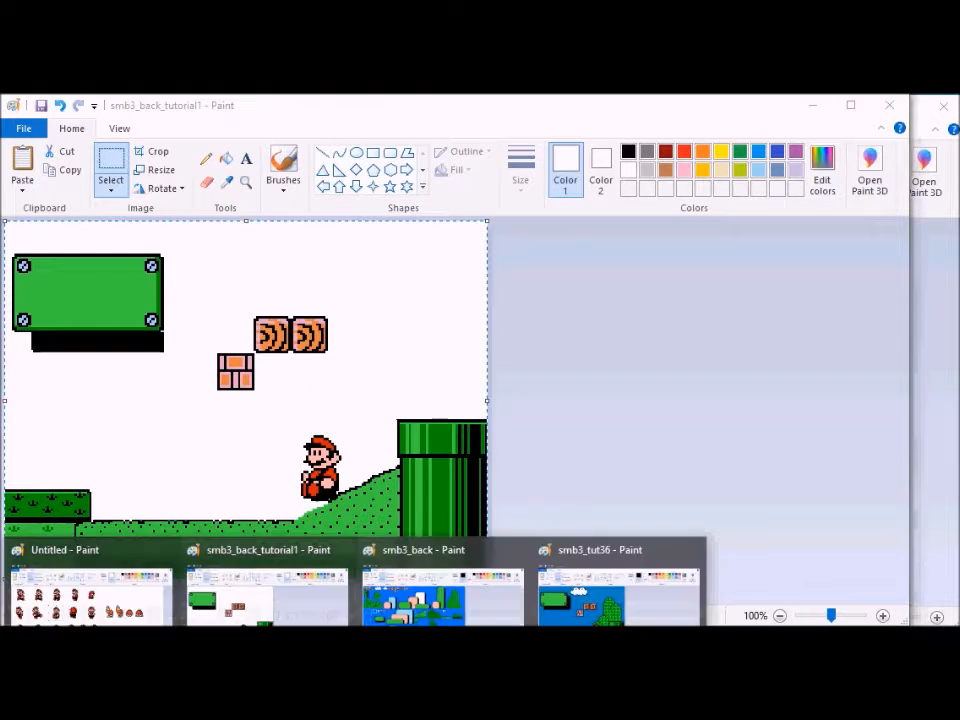
pyautogui.click(618, 597)
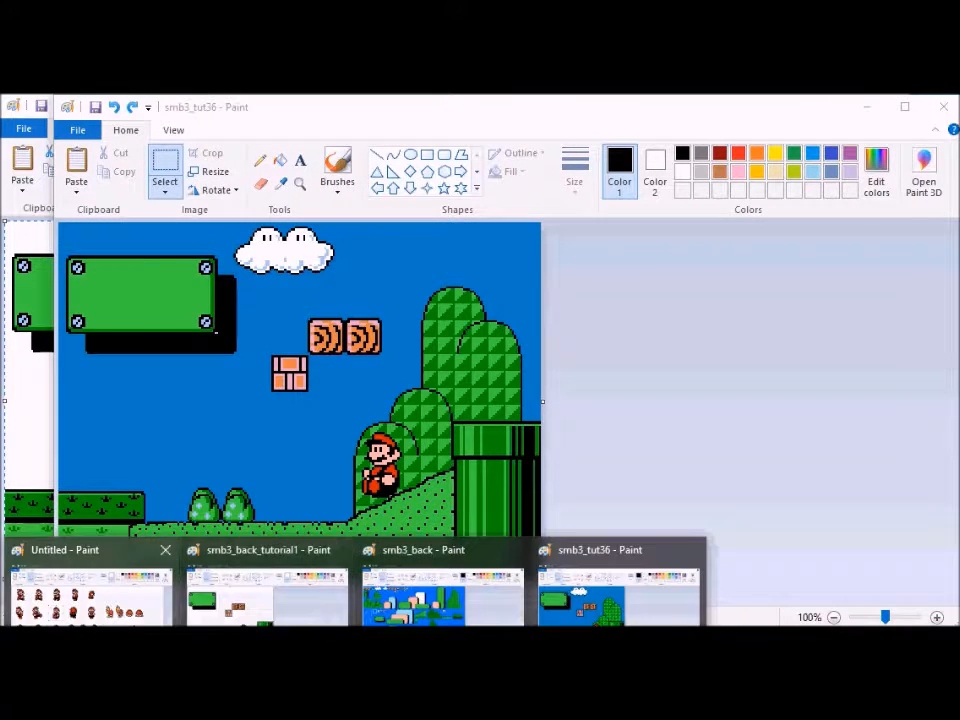
# Step: Try another placement of the sitting Mario on the slope, paste the scene over the blue smb3_tut36 picture, and undo that paste
pyautogui.click(90, 597)
pyautogui.click(265, 597)
pyautogui.hotkey('ctrl', 'z')
pyautogui.hotkey('ctrl', 'v')
pyautogui.moveTo(62, 293); pyautogui.dragTo(321, 477)
pyautogui.hotkey('ctrl', 'a')
pyautogui.hotkey('ctrl', 'c')
pyautogui.moveTo(170, 622)
pyautogui.click(630, 597)
pyautogui.hotkey('ctrl', 'v')
pyautogui.hotkey('ctrl', 'z')
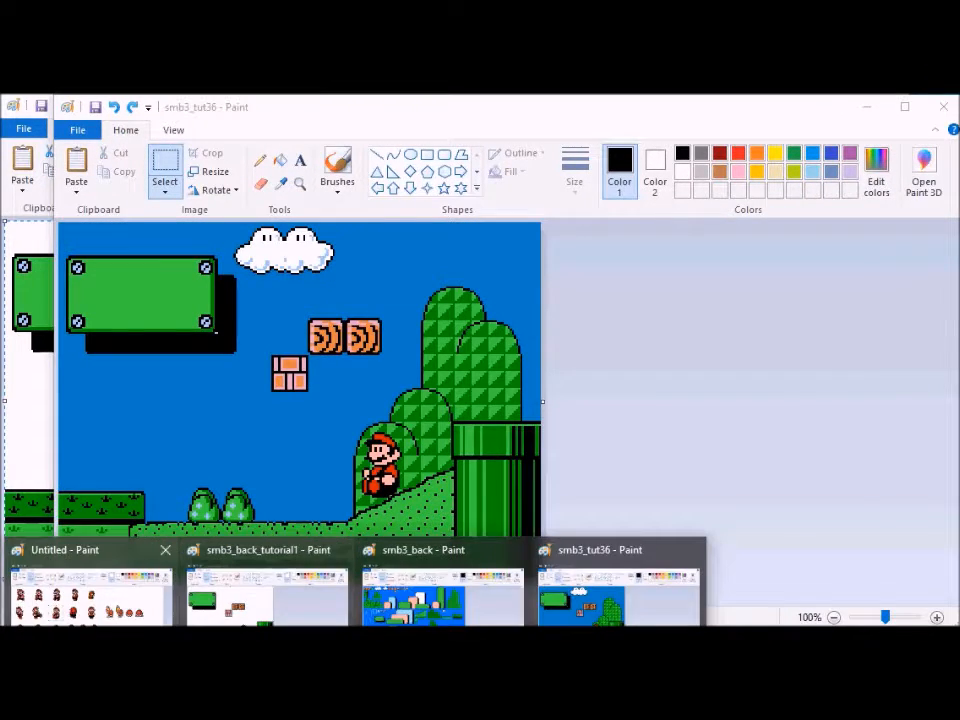
# Step: Copy the sitting Mario from the sprite sheet, place him farther down the slope in the white scene, and copy the whole scene
pyautogui.moveTo(170, 622)
pyautogui.click(85, 597)
pyautogui.click(630, 597)
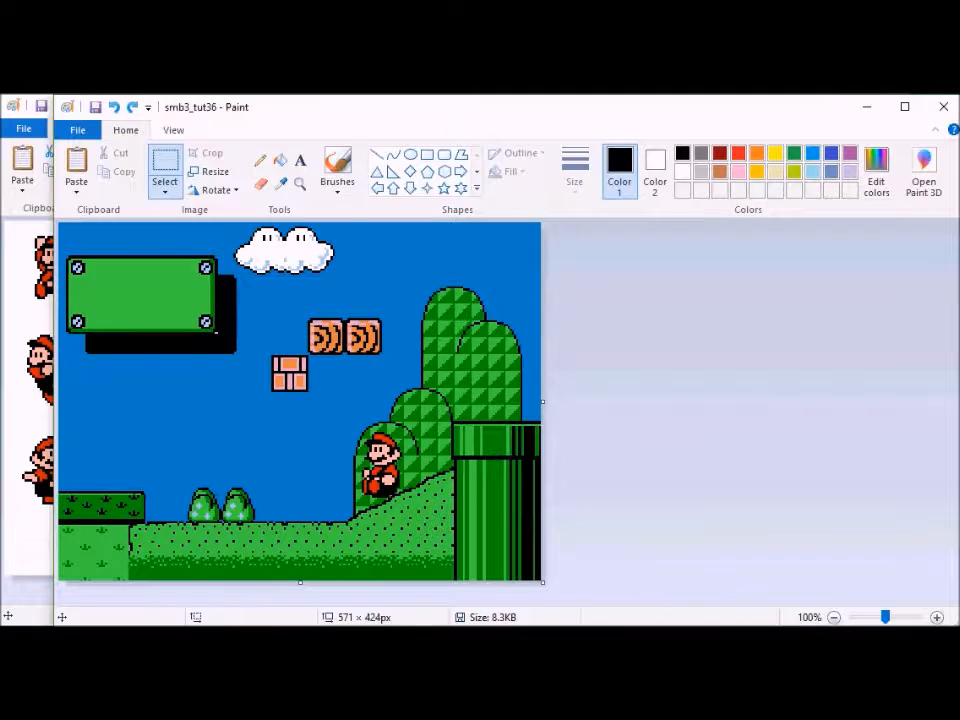
pyautogui.moveTo(170, 622)
pyautogui.click(305, 595)
pyautogui.hotkey('ctrl', 'v')
pyautogui.moveTo(35, 270); pyautogui.dragTo(297, 481)
pyautogui.hotkey('ctrl', 'a')
# Step: Paste the white scene over the blue smb3_tut36 picture in place of the previous pose, and save this frame as smb3_tut37
pyautogui.moveTo(170, 622)
pyautogui.click(630, 597)
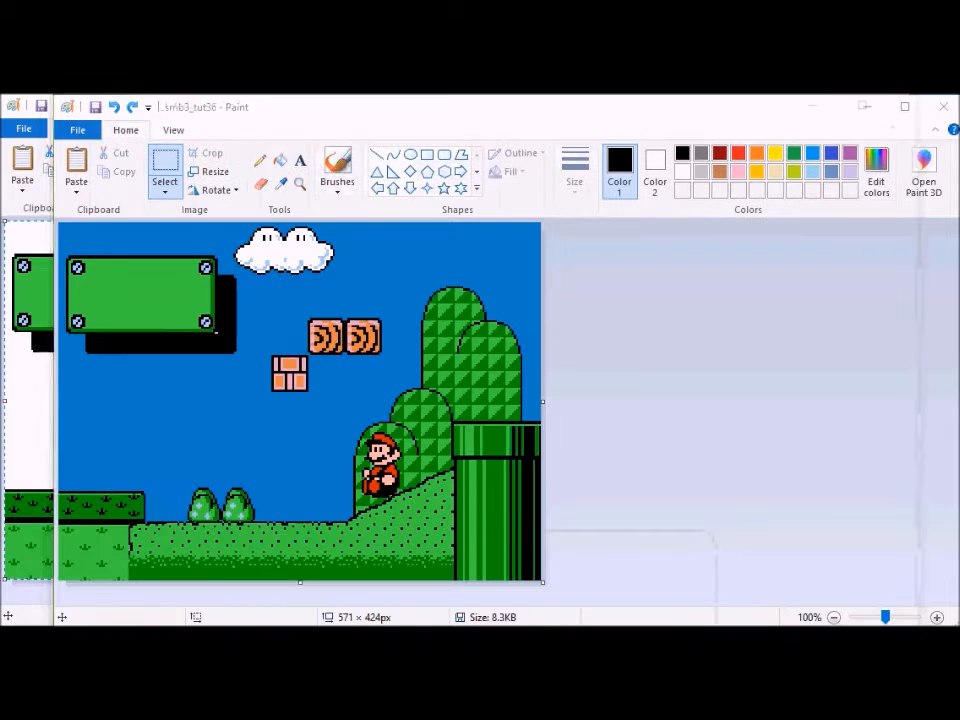
pyautogui.click(79, 129)
pyautogui.click(140, 256)
pyautogui.write('smb3_tut37')
pyautogui.press('Return')
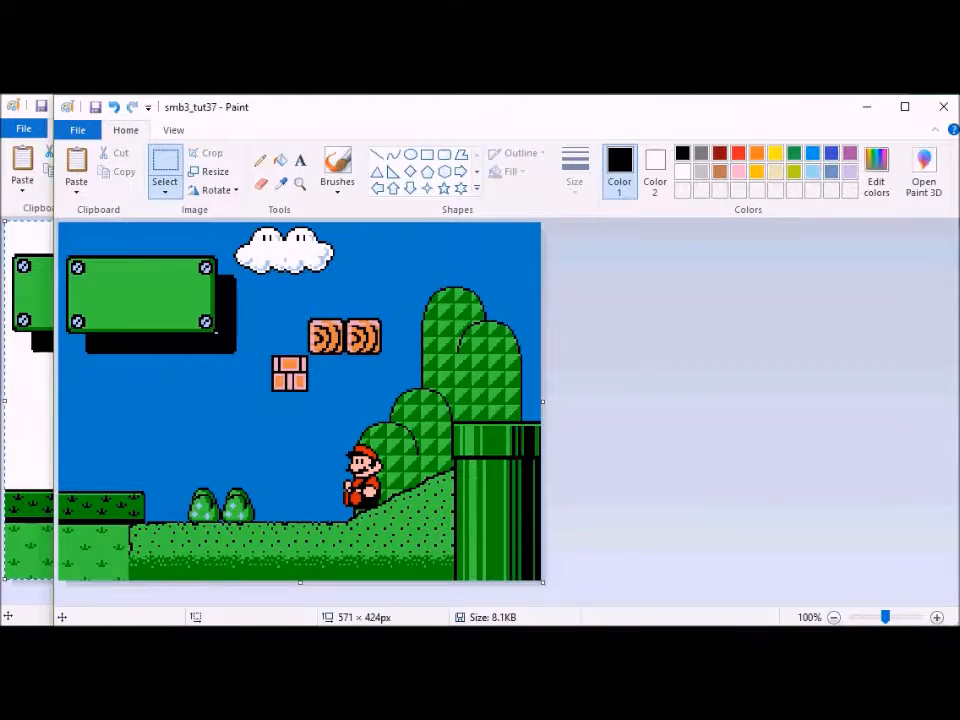
# Step: Copy the sitting Mario from the sprite sheet again and place him near the foot of the slope in the white scene, replacing the previous pose
pyautogui.click(136, 598)
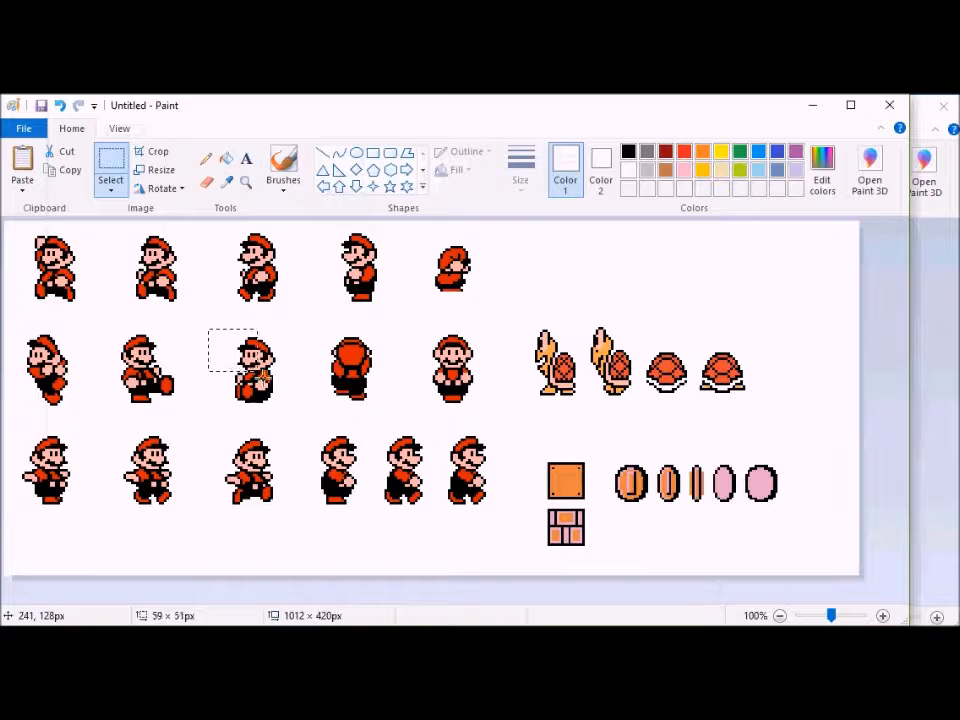
pyautogui.moveTo(430, 618)
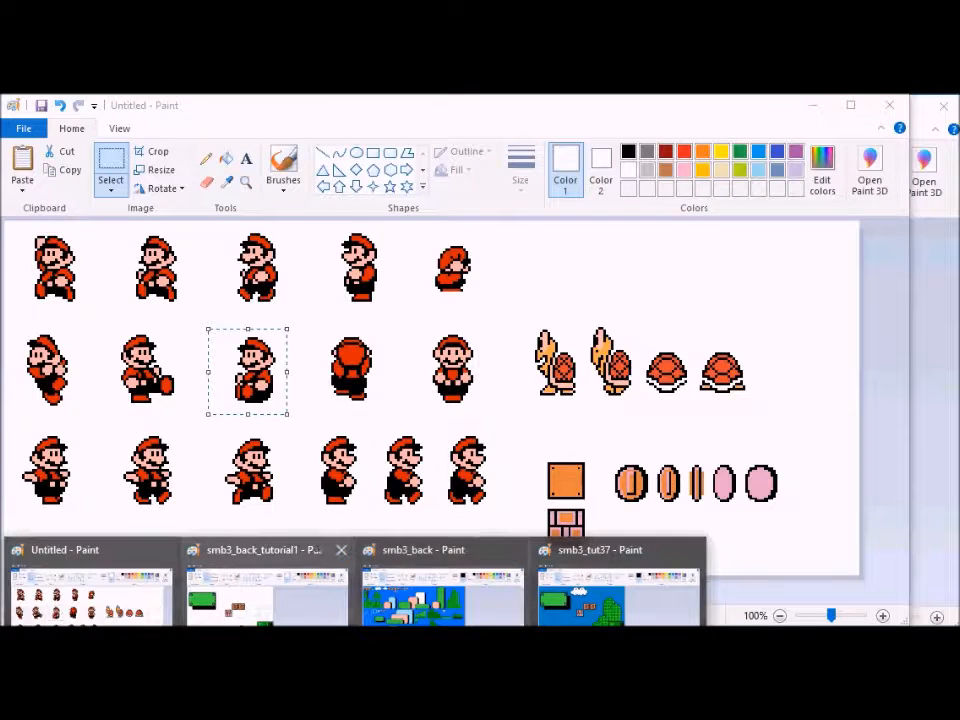
pyautogui.click(268, 598)
pyautogui.hotkey('ctrl', 'v')
pyautogui.moveTo(68, 286)
pyautogui.mouseDown()
pyautogui.moveTo(313, 475)
pyautogui.moveTo(306, 498)
pyautogui.mouseUp()
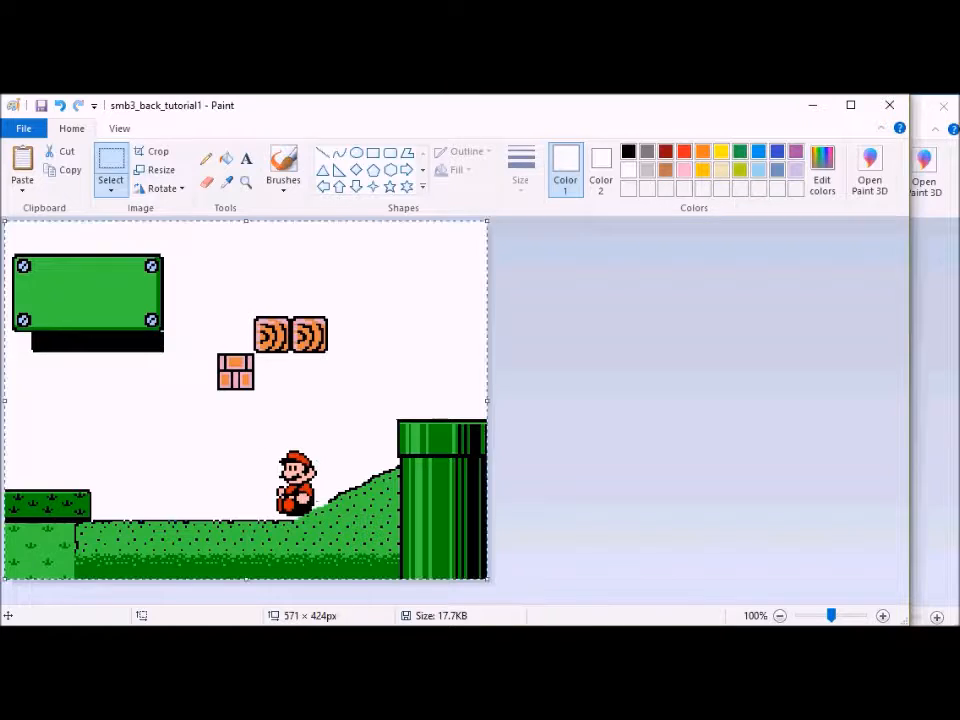
# Step: Paste the white scene over the blue smb3_tut37 picture in place of the previous pose, and save this frame as smb3_tut38
pyautogui.moveTo(430, 618)
pyautogui.click(617, 597)
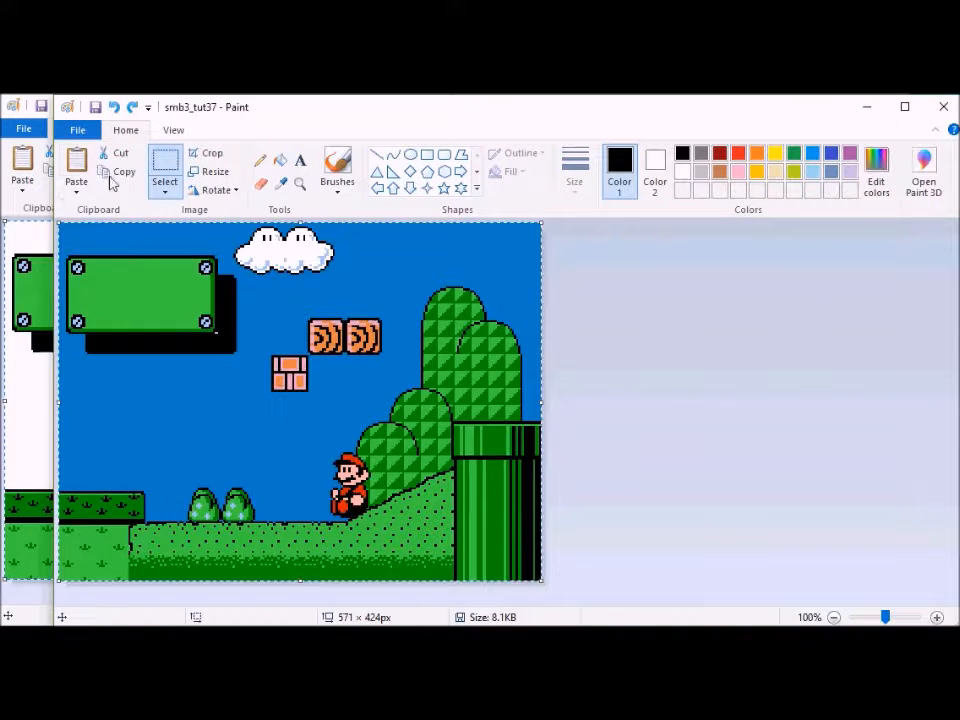
pyautogui.click(77, 130)
pyautogui.click(134, 273)
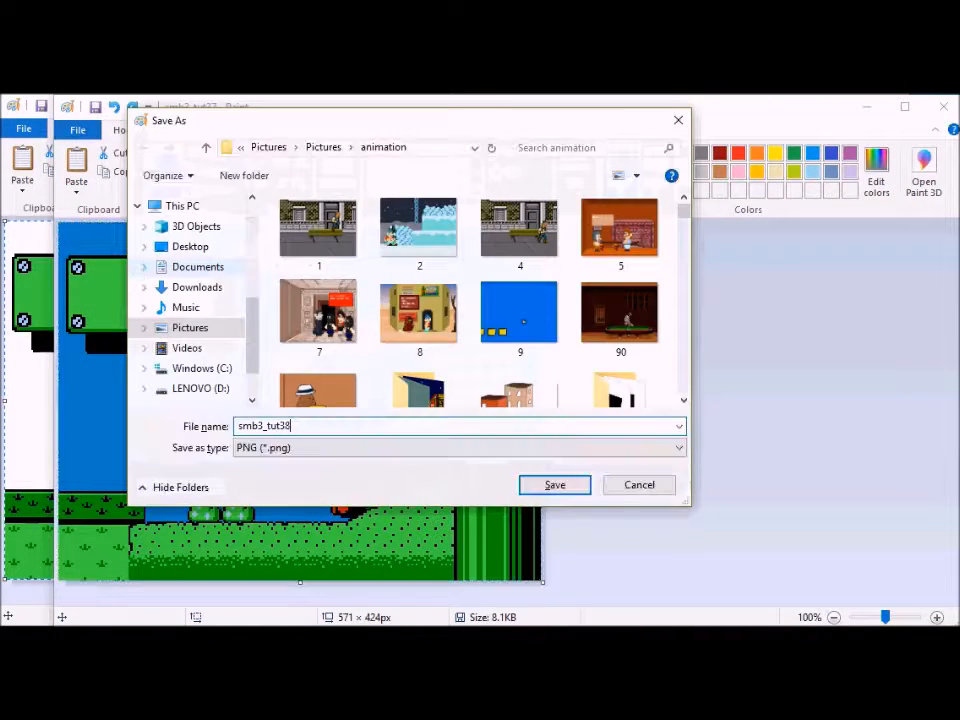
pyautogui.press('Return')
# Step: Copy the walking Mario, third in the sprite sheet's first row, and put him at the slope's foot in place of the sitting Mario
pyautogui.moveTo(430, 618)
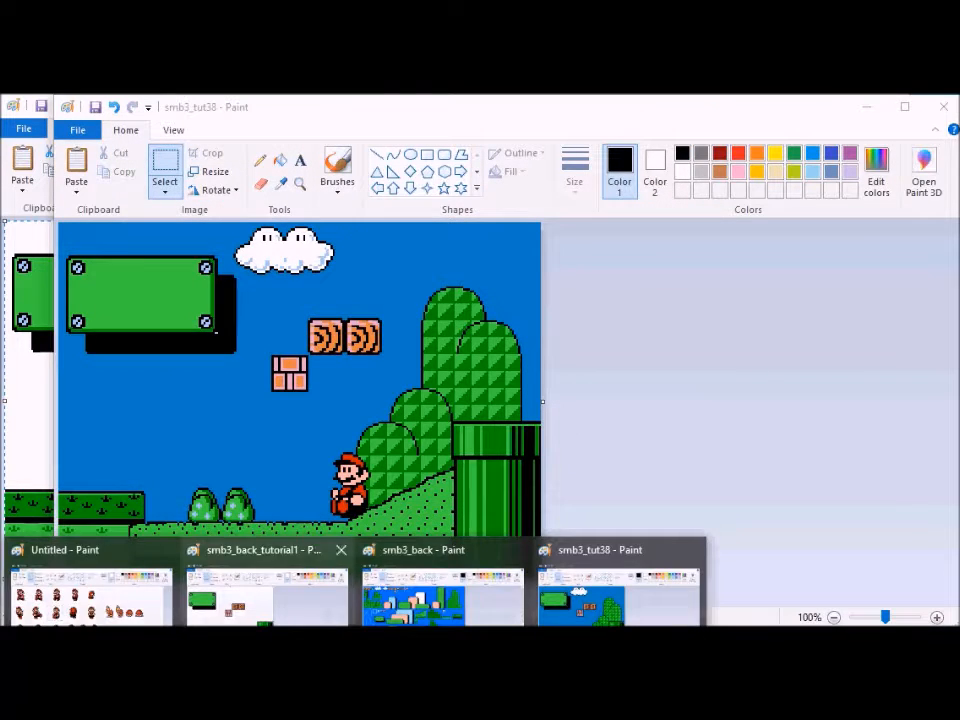
pyautogui.click(90, 597)
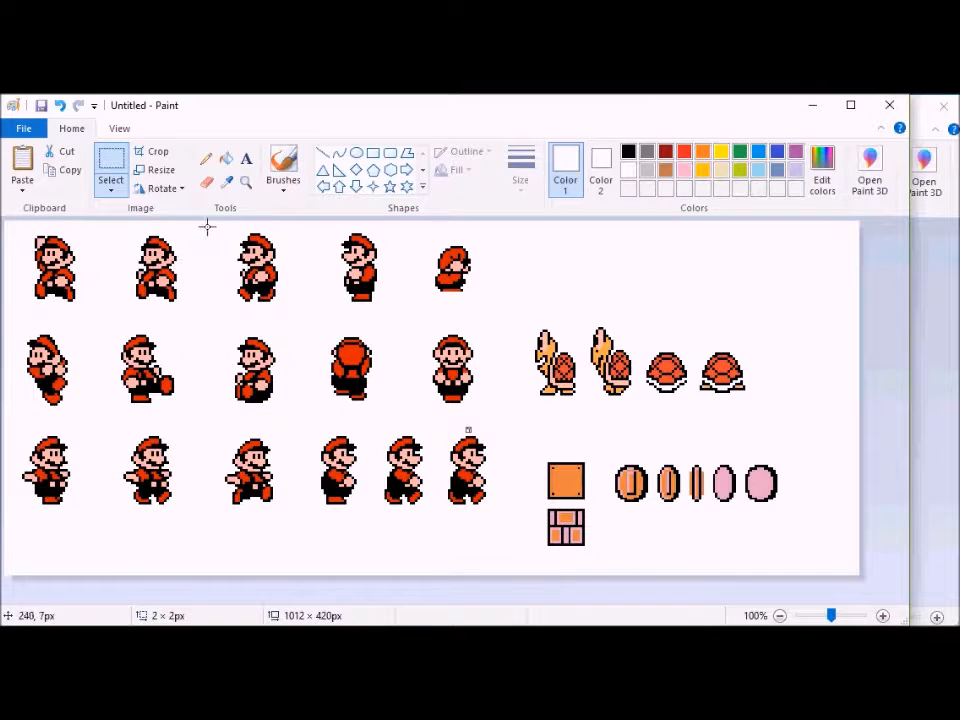
pyautogui.moveTo(430, 618)
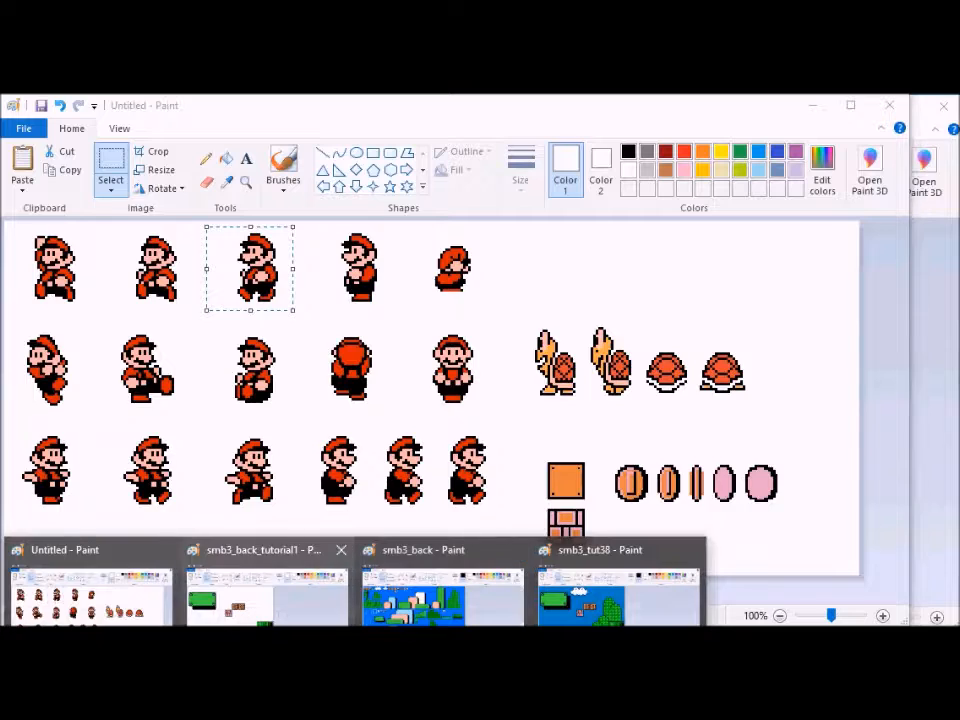
pyautogui.click(268, 598)
pyautogui.hotkey('ctrl', 'v')
pyautogui.moveTo(62, 266)
pyautogui.mouseDown()
pyautogui.moveTo(103, 290)
pyautogui.moveTo(293, 485)
pyautogui.mouseUp()
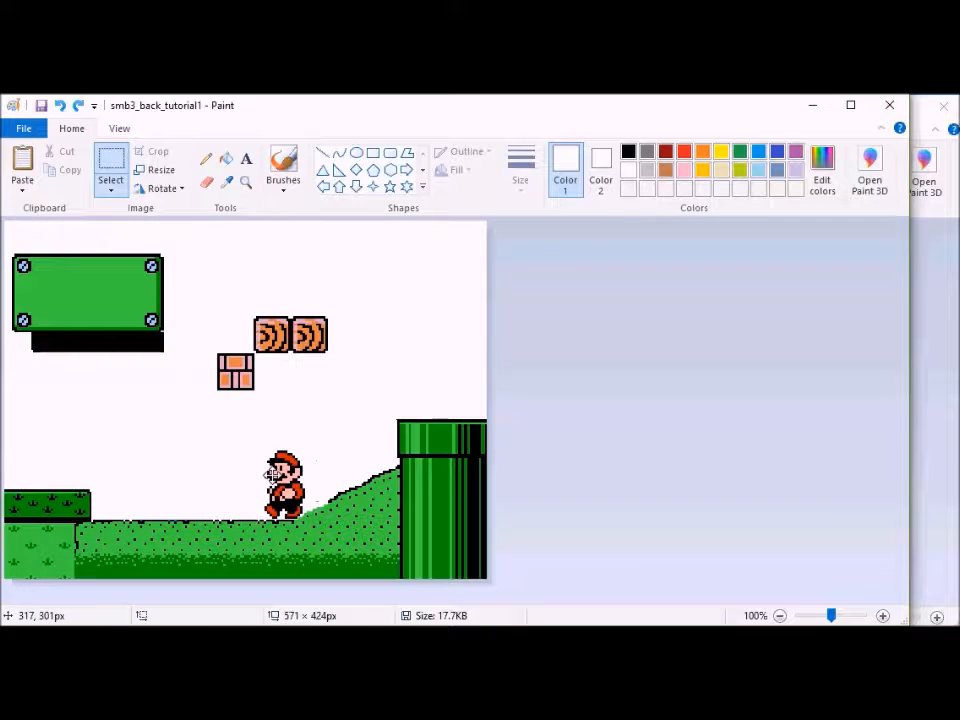
pyautogui.hotkey('ctrl', 'a')
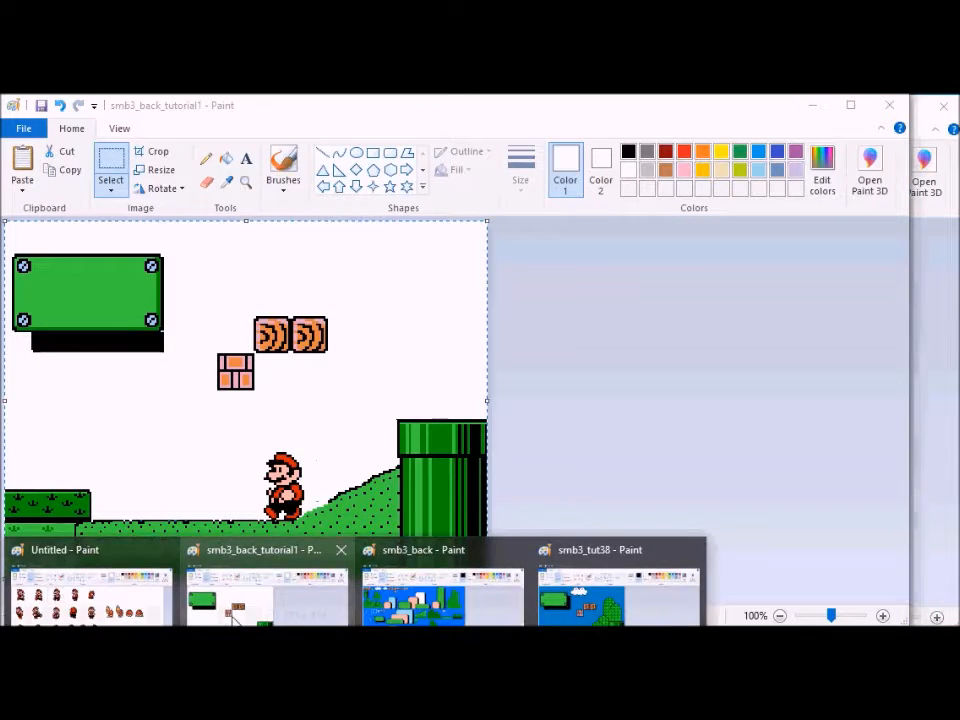
# Step: Paste the white scene over the blue smb3_tut38 picture in place of the previous pose, and save this frame as smb3_tut39
pyautogui.click(610, 590)
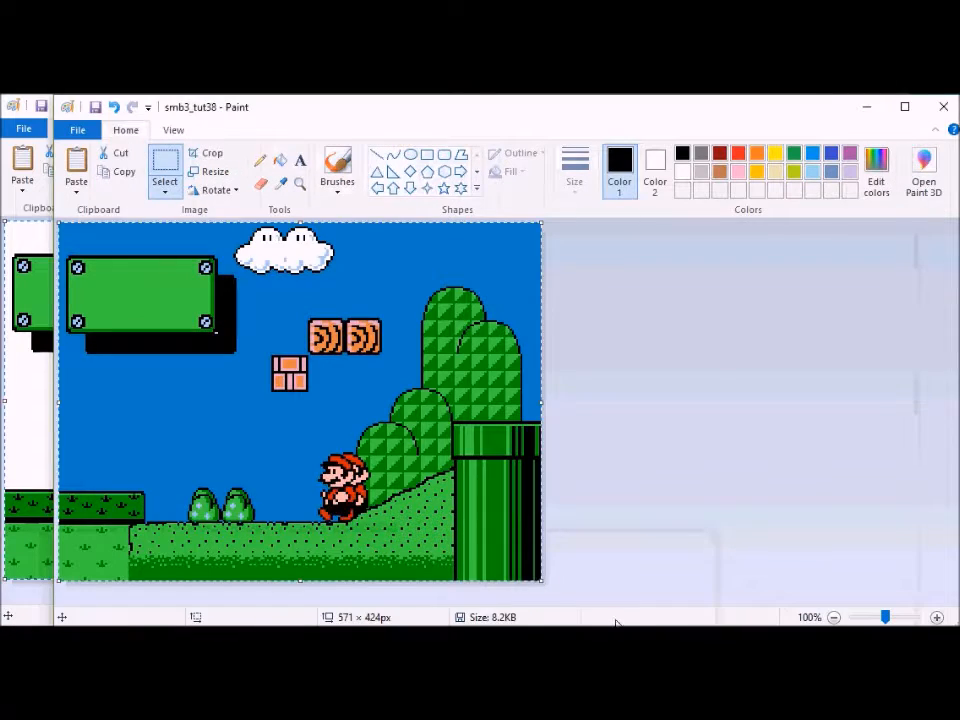
pyautogui.click(88, 130)
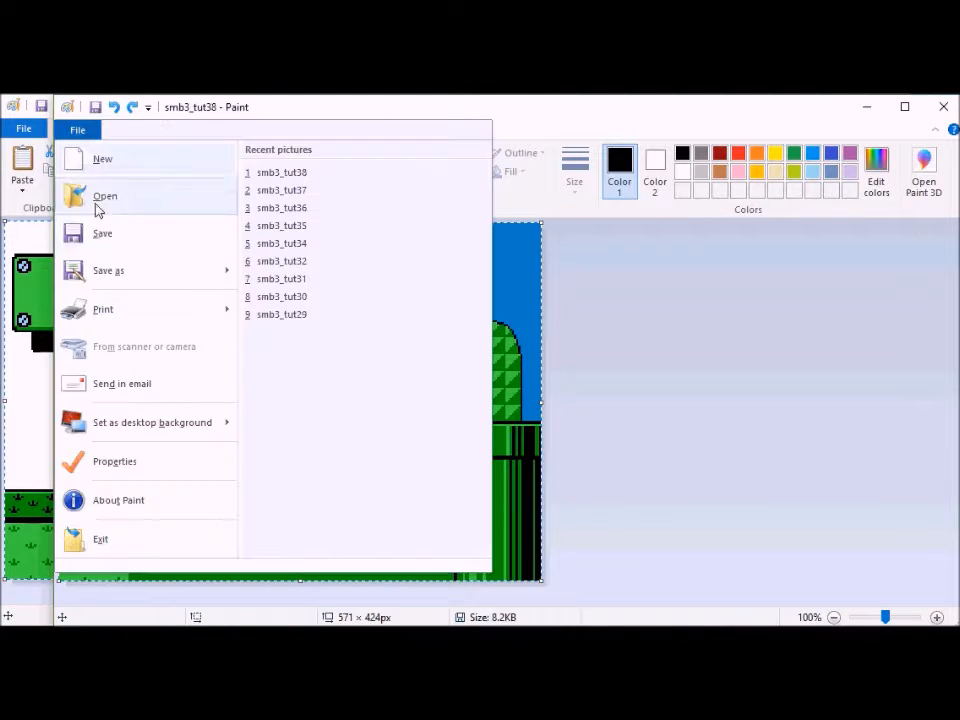
pyautogui.click(111, 266)
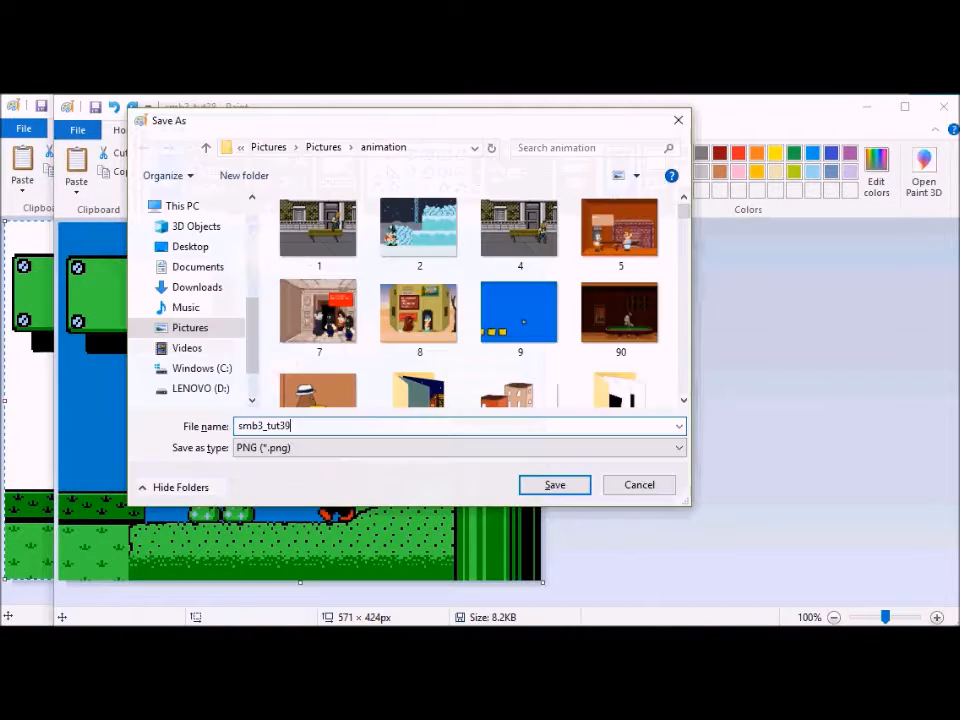
pyautogui.press('Return')
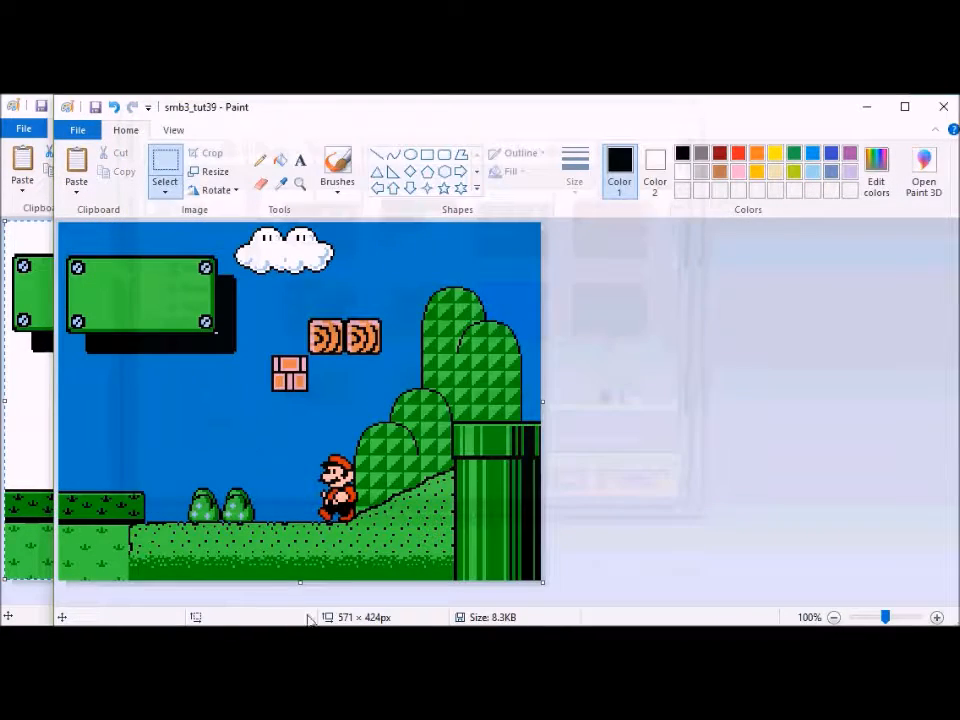
# Step: Flip the group of Koopa and shell sprites horizontally to face right, and copy the outermost Koopa on the right
pyautogui.moveTo(310, 619)
pyautogui.click(85, 590)
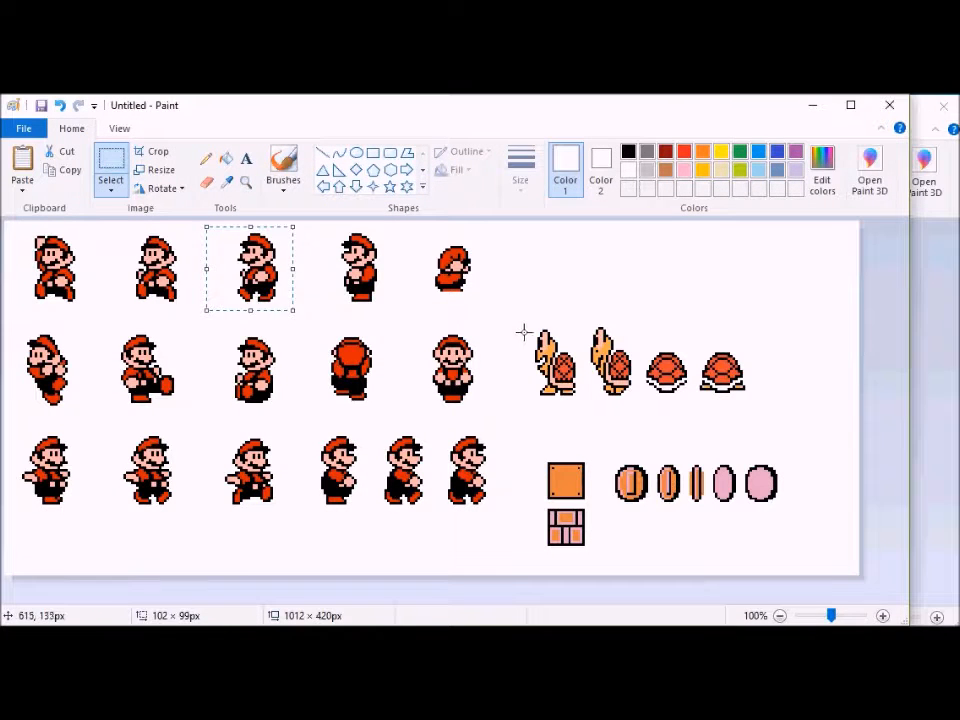
pyautogui.click(161, 188)
pyautogui.click(185, 283)
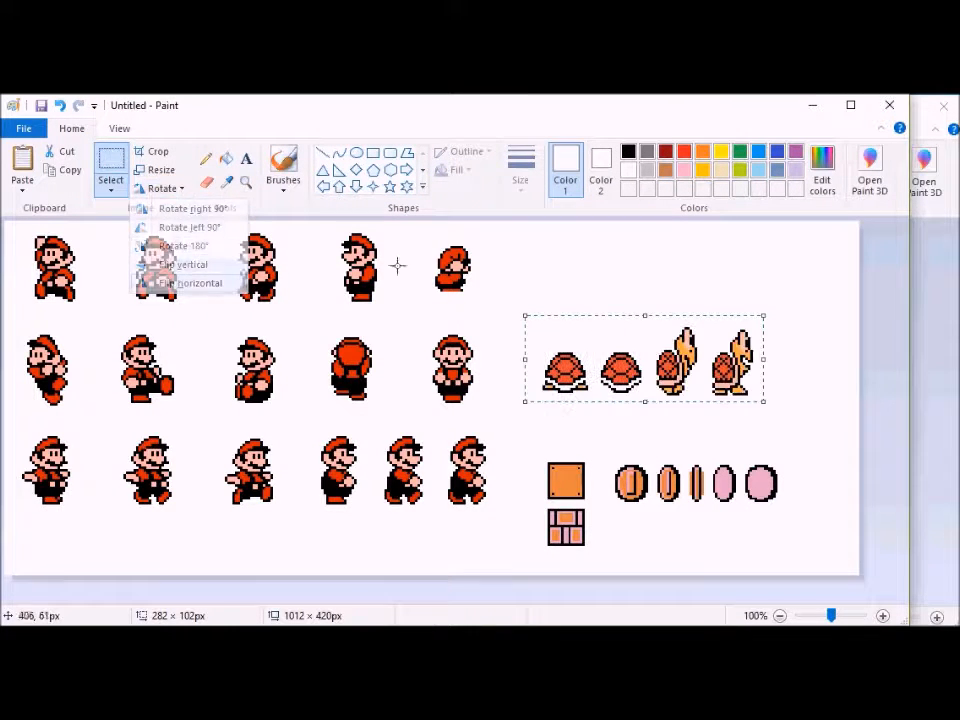
pyautogui.click(562, 246)
pyautogui.moveTo(738, 364); pyautogui.dragTo(766, 402)
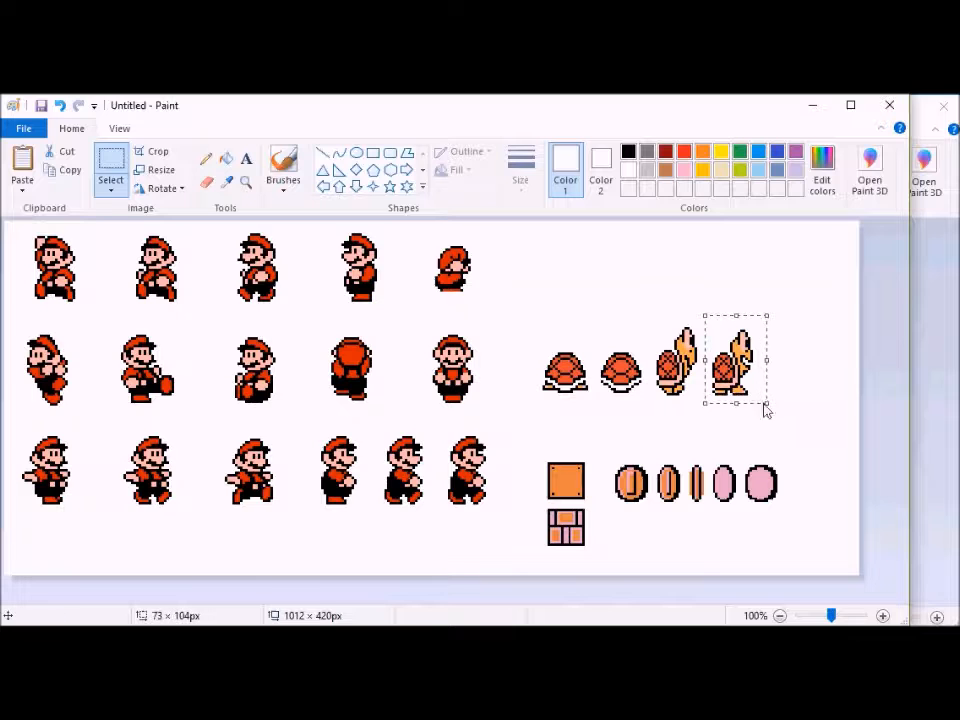
# Step: Paste the Koopa into the white scene above the grass ledge so that only his front edge enters from the left
pyautogui.moveTo(350, 625)
pyautogui.click(618, 595)
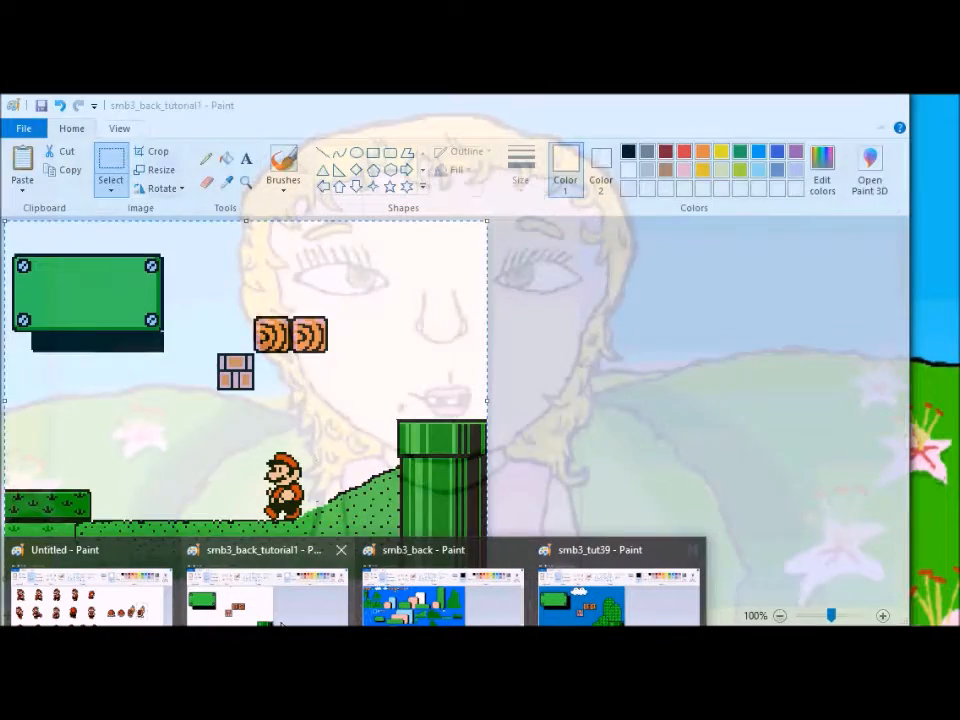
pyautogui.click(265, 595)
pyautogui.hotkey('ctrl', 'v')
pyautogui.moveTo(40, 275); pyautogui.dragTo(12, 462)
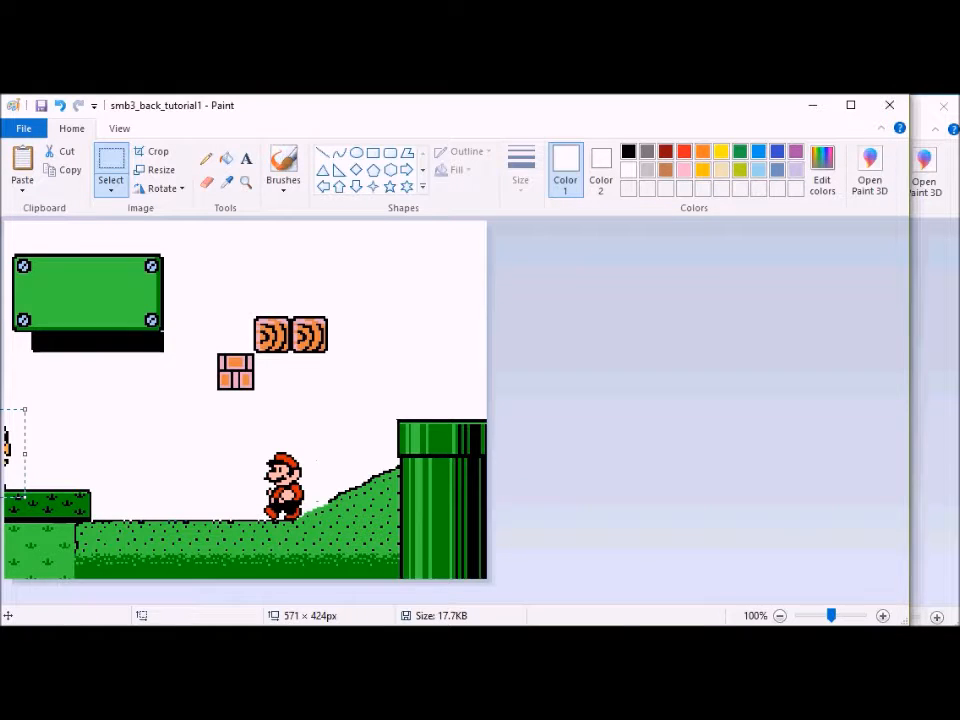
# Step: Replace the walking Mario in the white scene with the running Mario, second in the sprite sheet's first row, slightly farther left
pyautogui.click(94, 592)
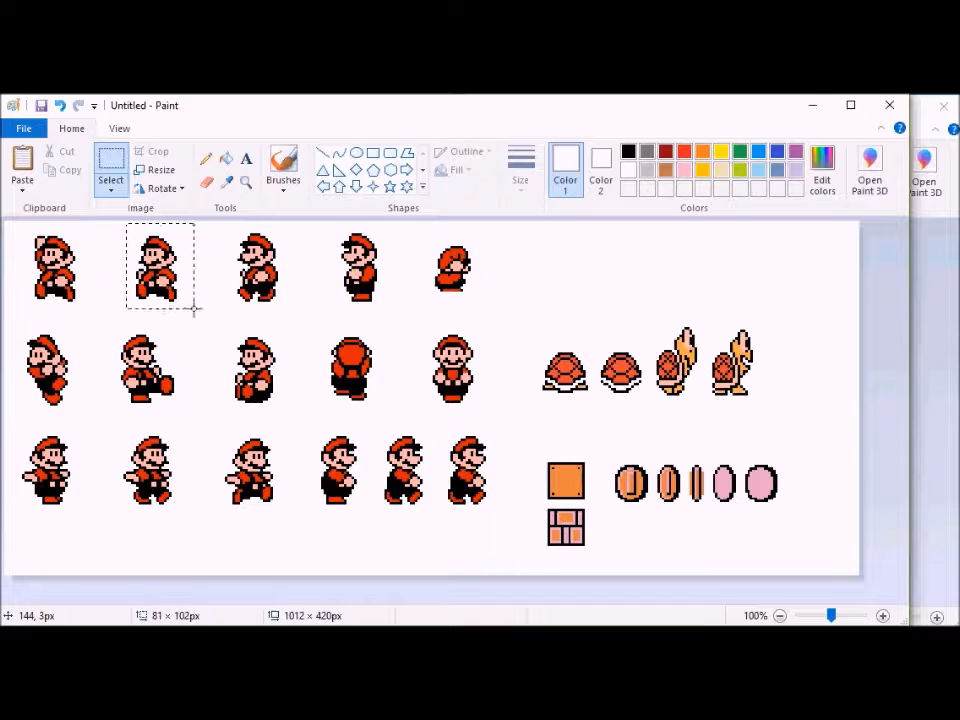
pyautogui.click(266, 592)
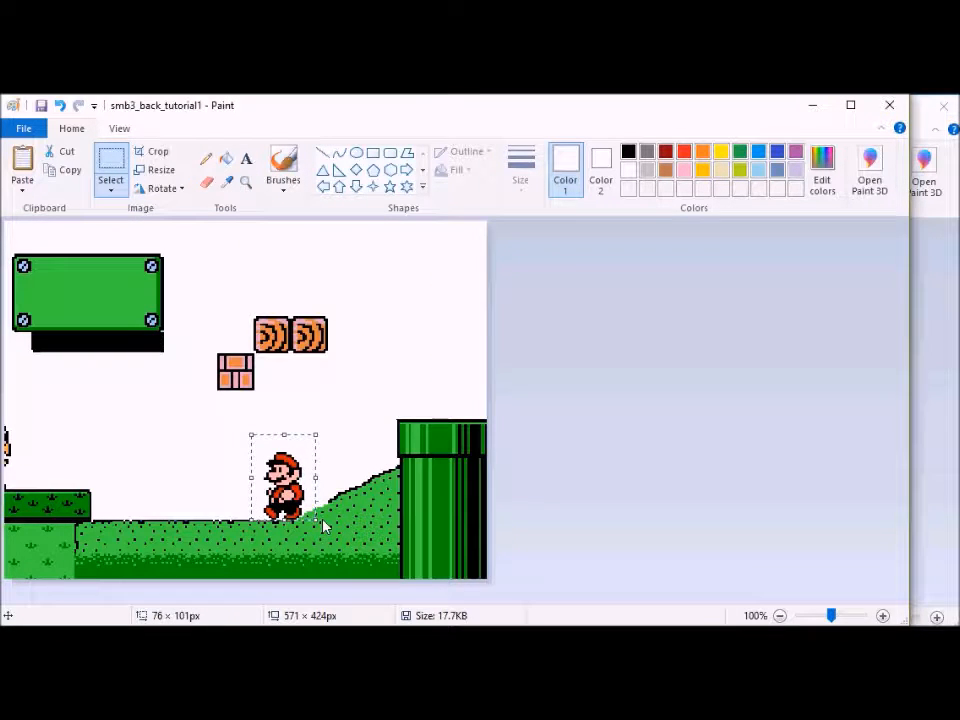
pyautogui.hotkey('ctrl', 'x')
pyautogui.hotkey('ctrl', 'v')
pyautogui.moveTo(29, 275); pyautogui.dragTo(266, 494)
pyautogui.hotkey('ctrl', 'a')
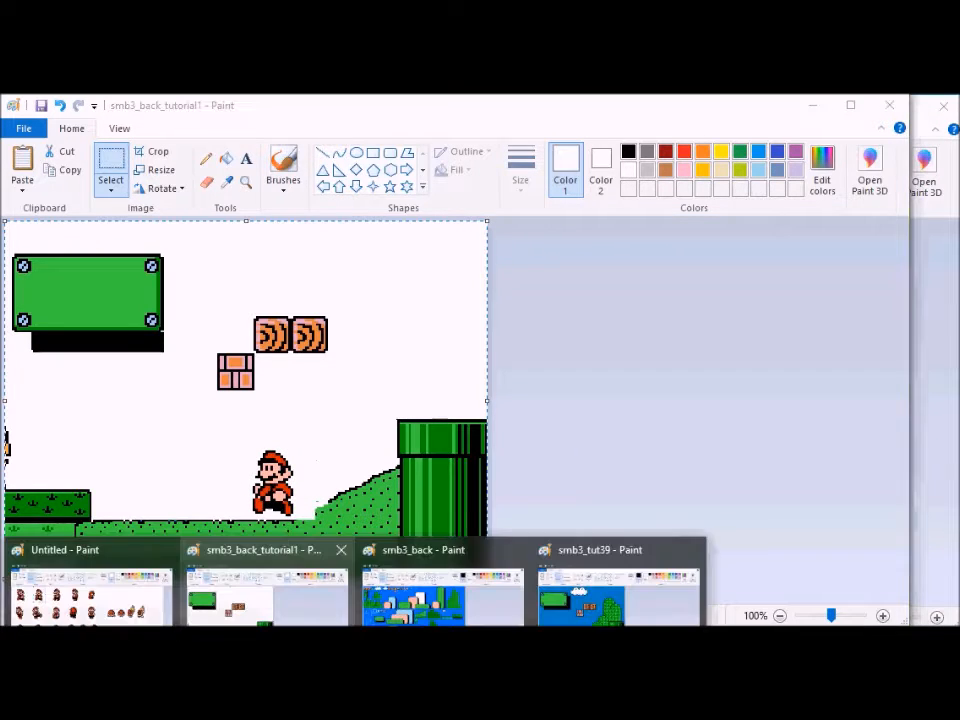
# Step: Paste the white scene over the blue smb3_tut39 picture in place of the previous pose, and save this frame as smb3_tut40
pyautogui.click(618, 595)
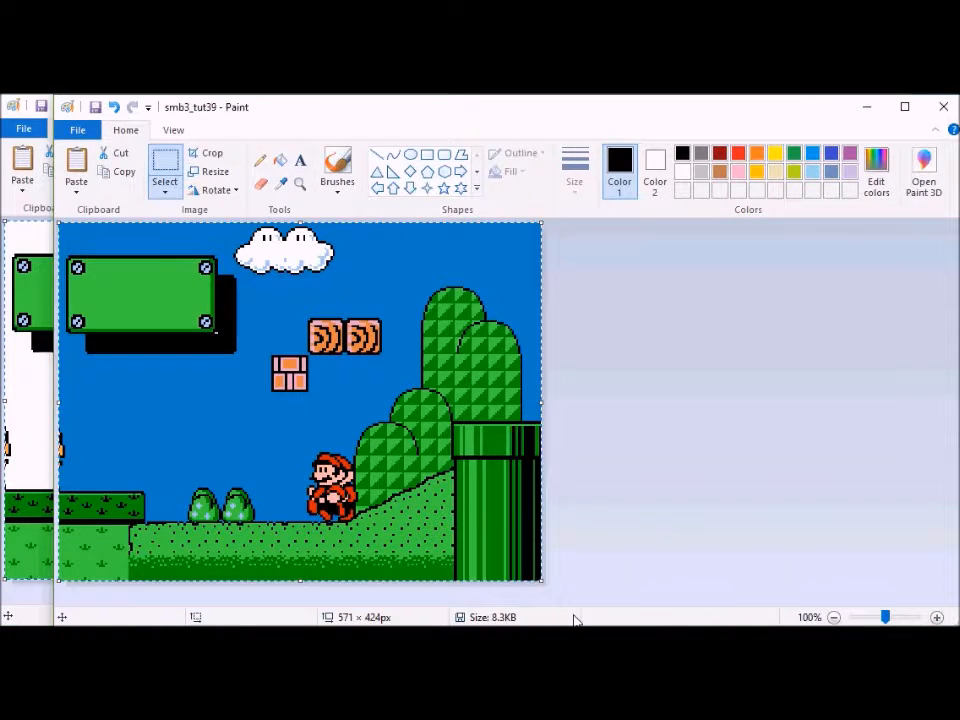
pyautogui.click(77, 129)
pyautogui.click(115, 280)
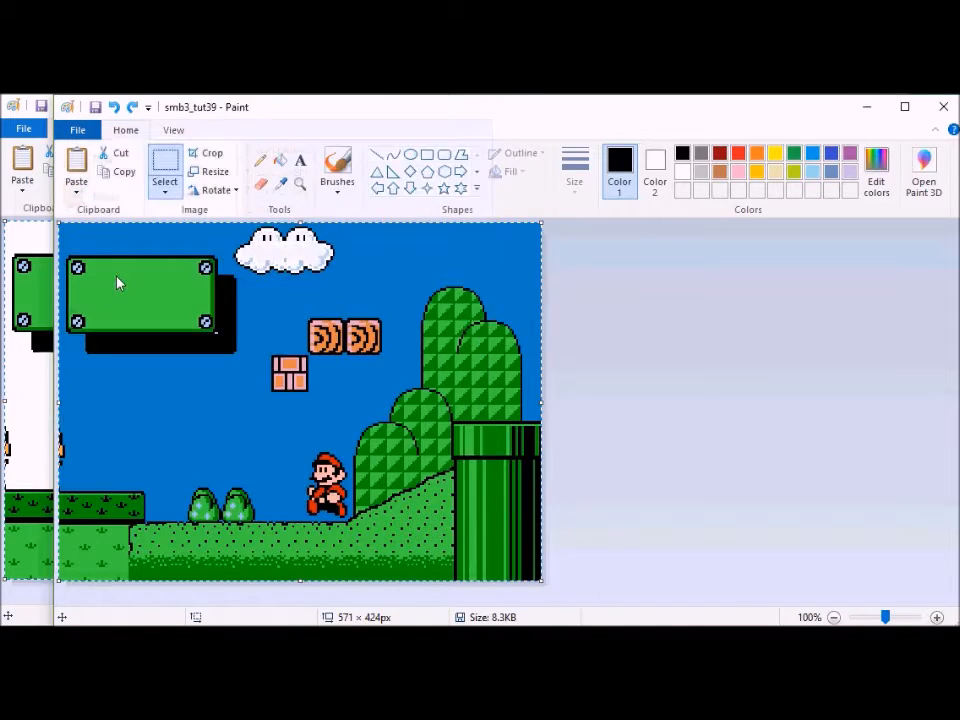
pyautogui.write('40')
pyautogui.press('Return')
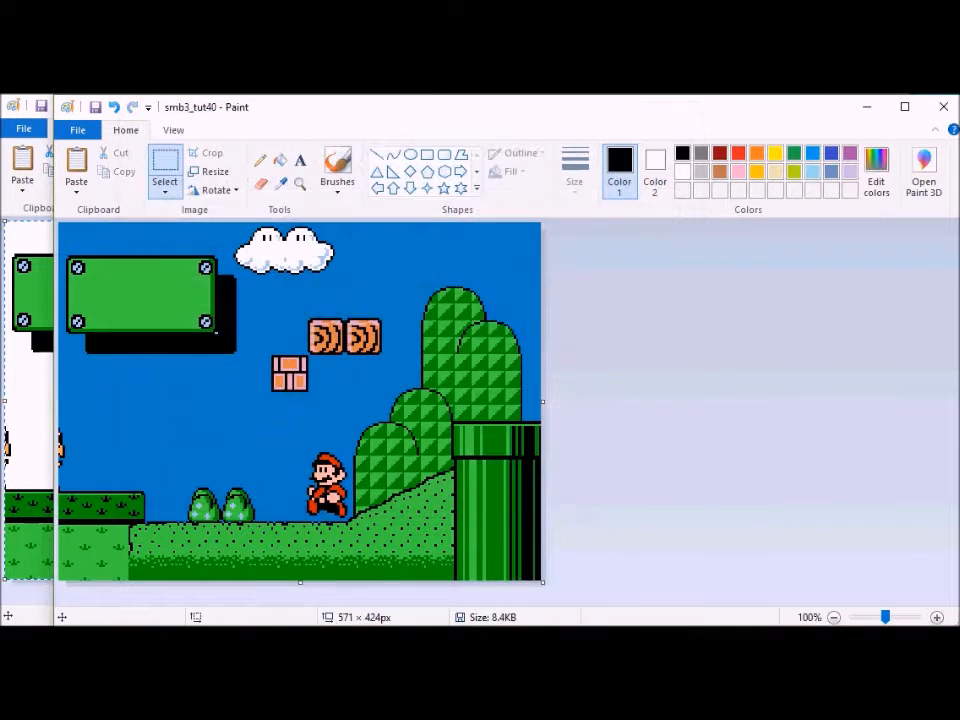
# Step: Replace the running Mario in the white scene with the standing Mario, fourth in the sprite sheet's first row, slightly farther left
pyautogui.moveTo(355, 622)
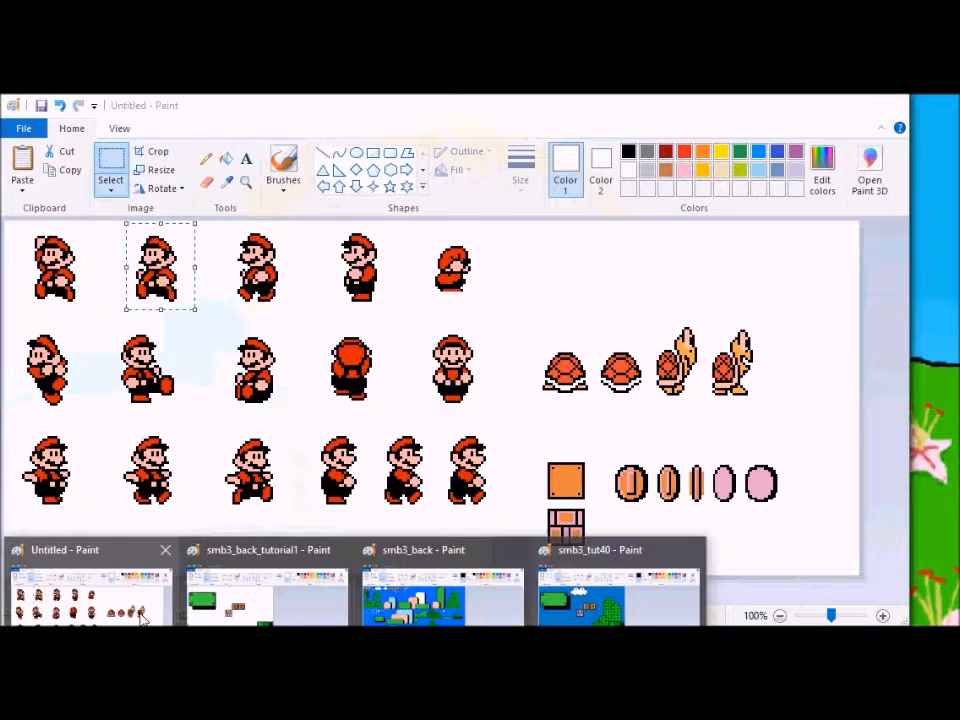
pyautogui.click(143, 619)
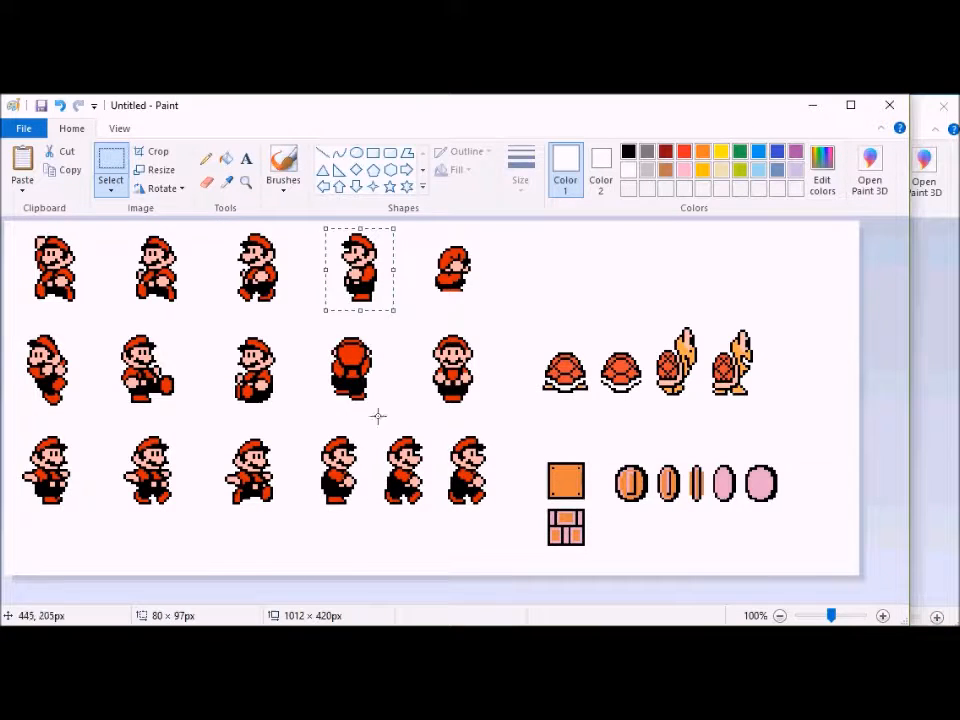
pyautogui.click(577, 570)
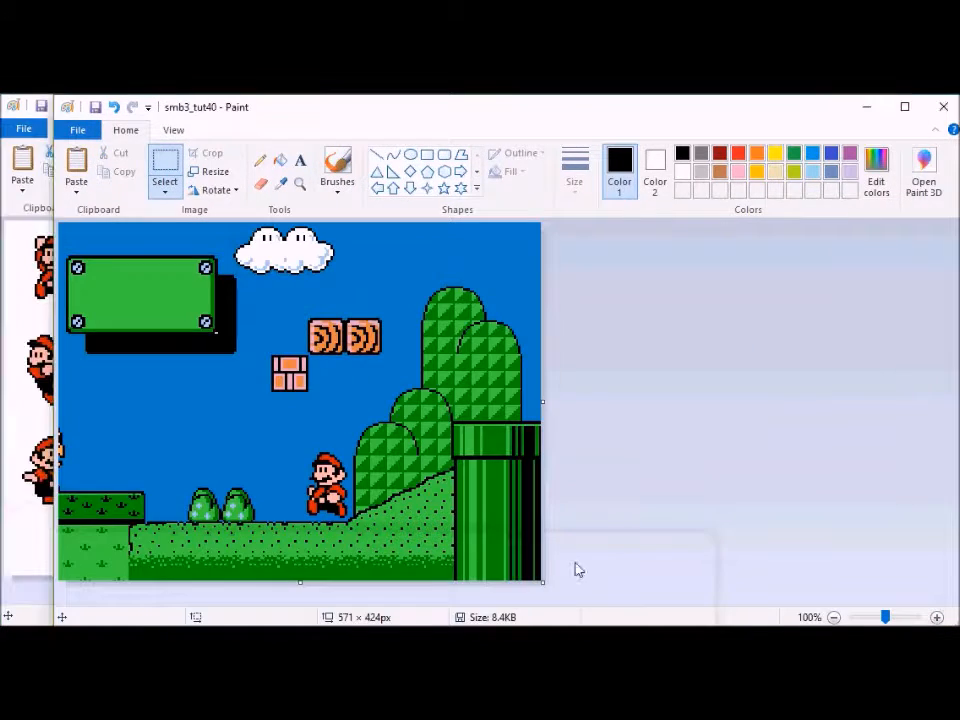
pyautogui.click(441, 535)
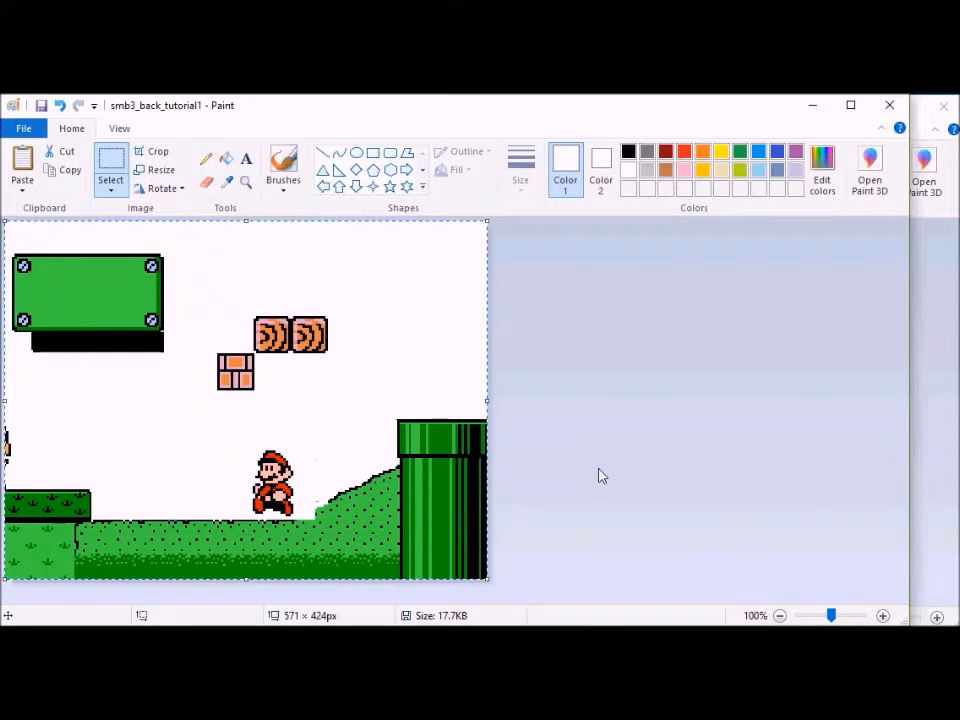
pyautogui.hotkey('ctrl', 'z')
pyautogui.hotkey('ctrl', 'v')
pyautogui.moveTo(36, 267); pyautogui.dragTo(256, 489)
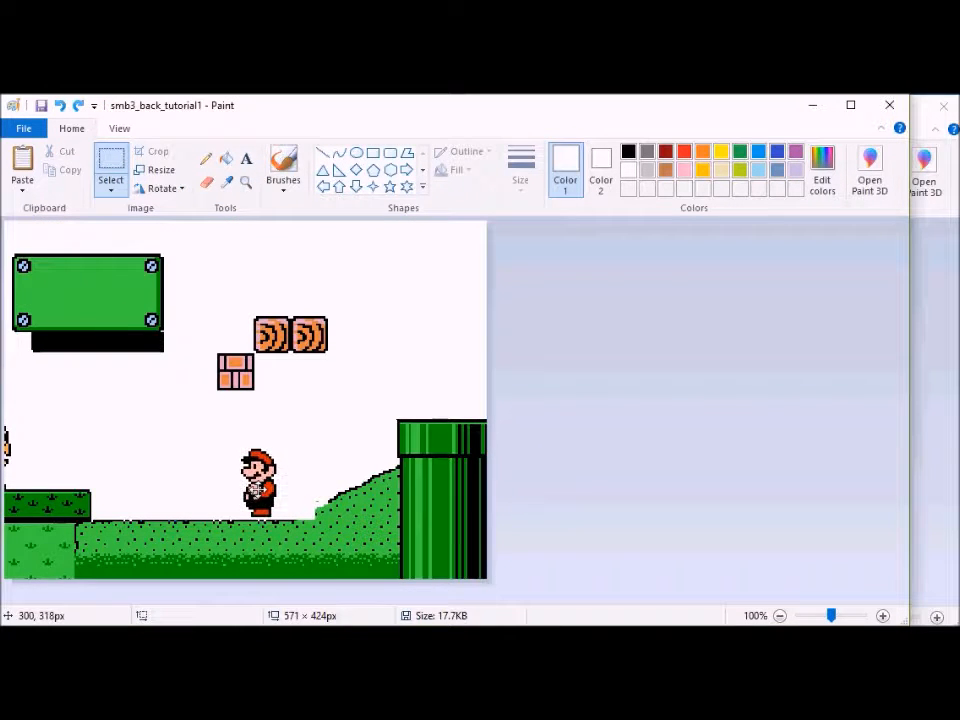
pyautogui.hotkey('ctrl', 'a')
pyautogui.click(268, 590)
pyautogui.click(618, 600)
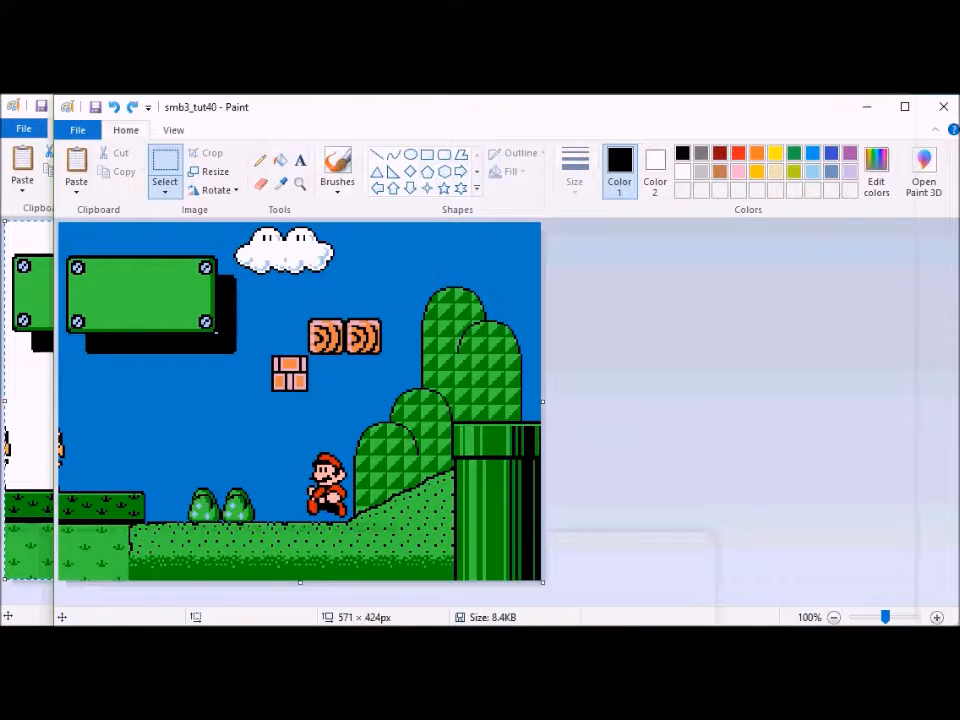
# Step: Replace the Koopa's edge in the white scene with the inner Koopa from the sprite sheet, with more of his front entering above the ledge
pyautogui.click(90, 600)
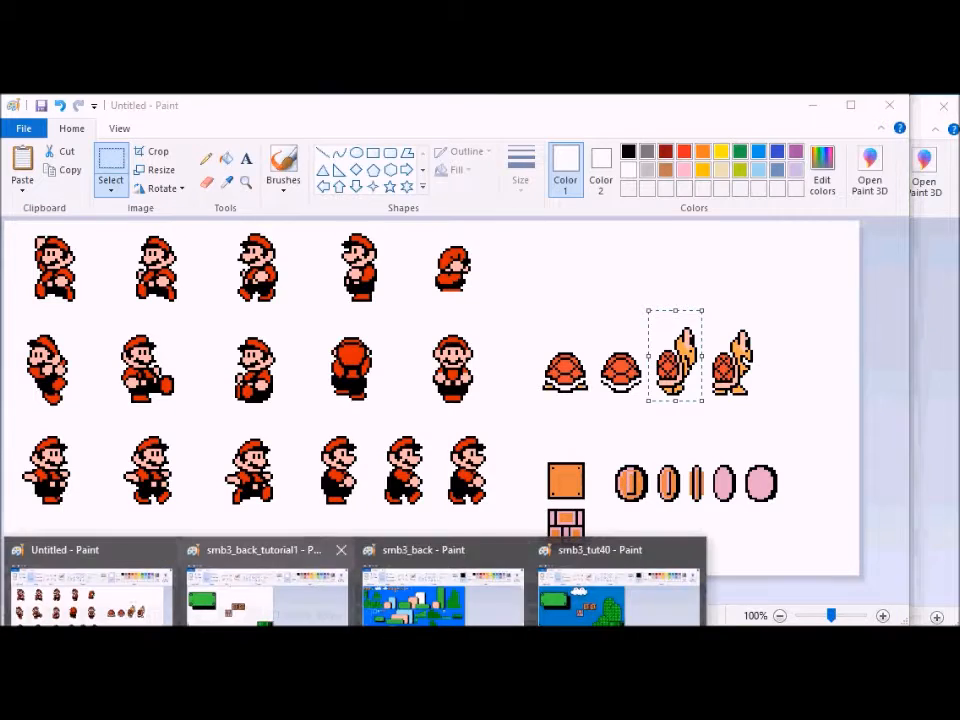
pyautogui.click(265, 589)
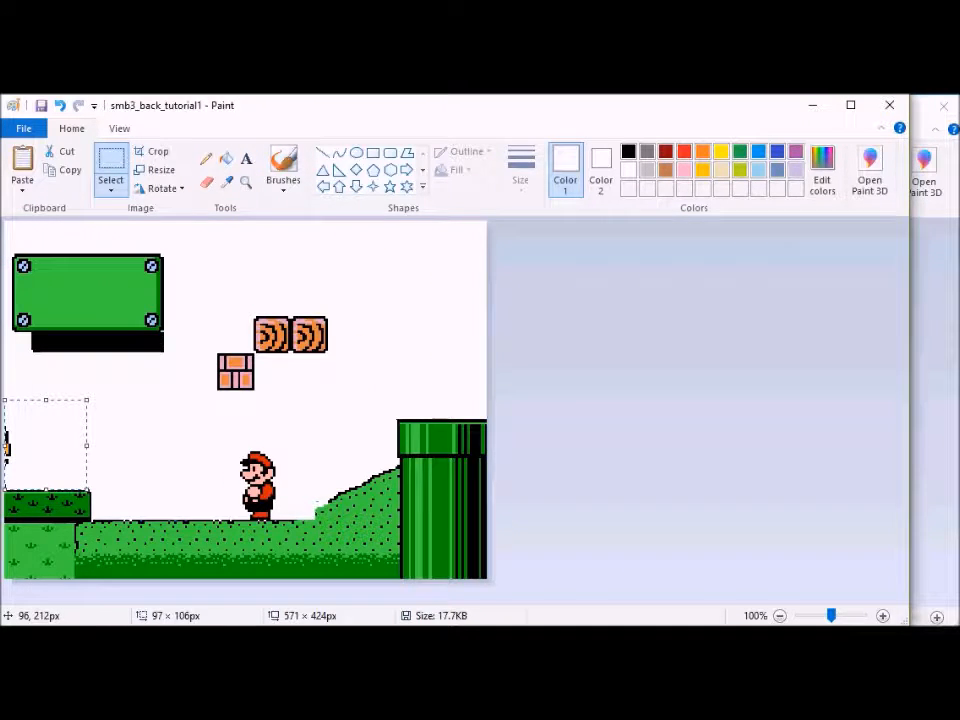
pyautogui.hotkey('ctrl', 'v')
pyautogui.moveTo(30, 309); pyautogui.dragTo(6, 466)
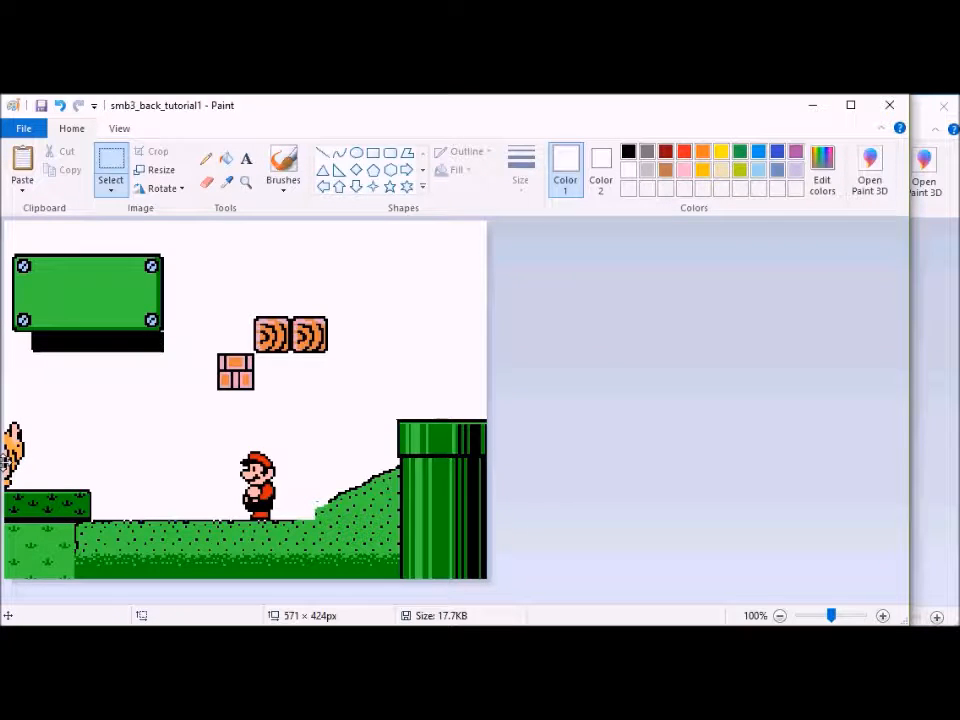
# Step: Paste the white scene over the blue smb3_tut40 picture in place of the previous pose
pyautogui.click(588, 617)
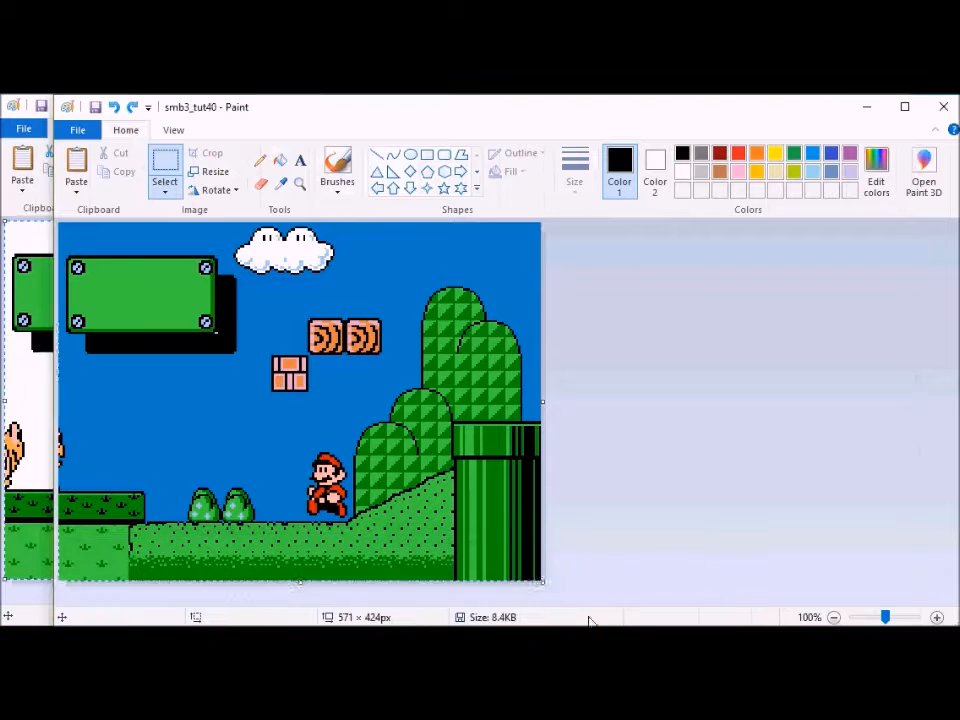
pyautogui.hotkey('ctrl', 'y')
pyautogui.hotkey('ctrl', 'z')
pyautogui.hotkey('ctrl', 'y')
pyautogui.hotkey('ctrl', 'z')
pyautogui.hotkey('ctrl', 'y')
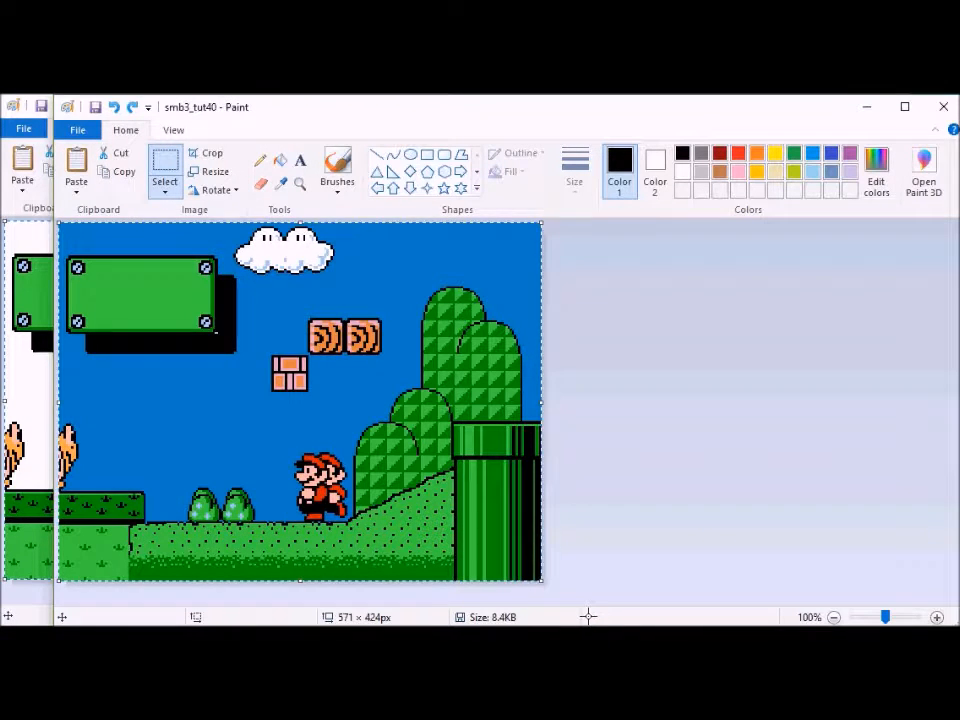
pyautogui.hotkey('ctrl', 'z')
pyautogui.hotkey('ctrl', 'z')
pyautogui.hotkey('ctrl', 'y')
pyautogui.hotkey('ctrl', 'y')
# Step: Save the frame with the standing Mario as smb3_tut41
pyautogui.click(77, 129)
pyautogui.click(116, 274)
pyautogui.press('Right')
pyautogui.press('BackSpace')
pyautogui.write('1')
pyautogui.press('Return')
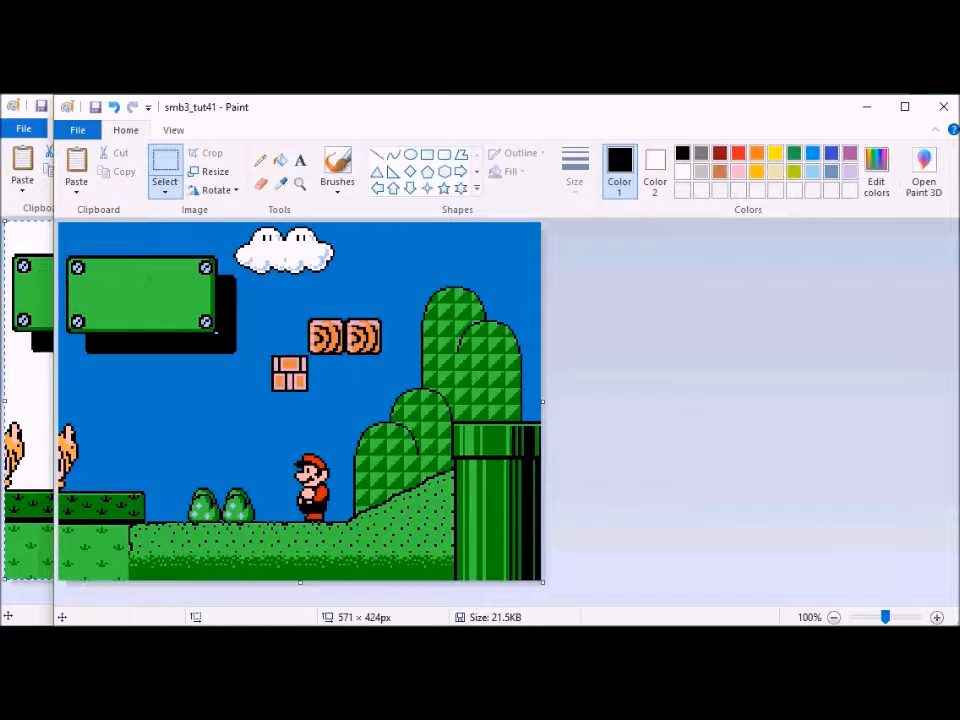
# Step: Replace the Koopa in the white scene with the sprite sheet's outermost Koopa on the right, farther onto the ledge with part of his shell showing
pyautogui.click(144, 611)
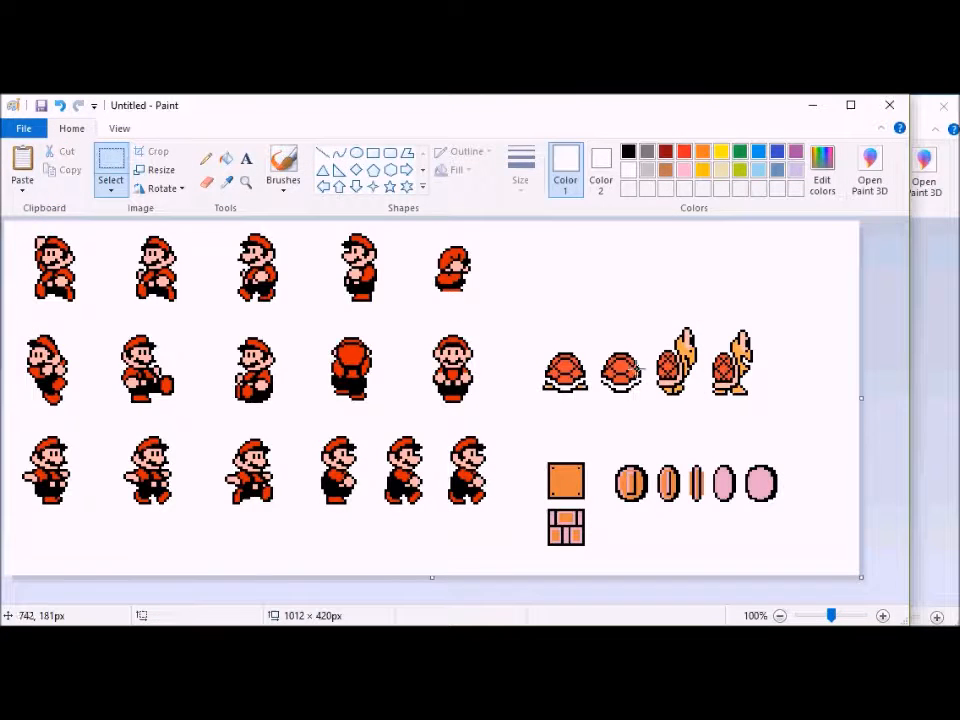
pyautogui.moveTo(710, 408); pyautogui.dragTo(708, 411)
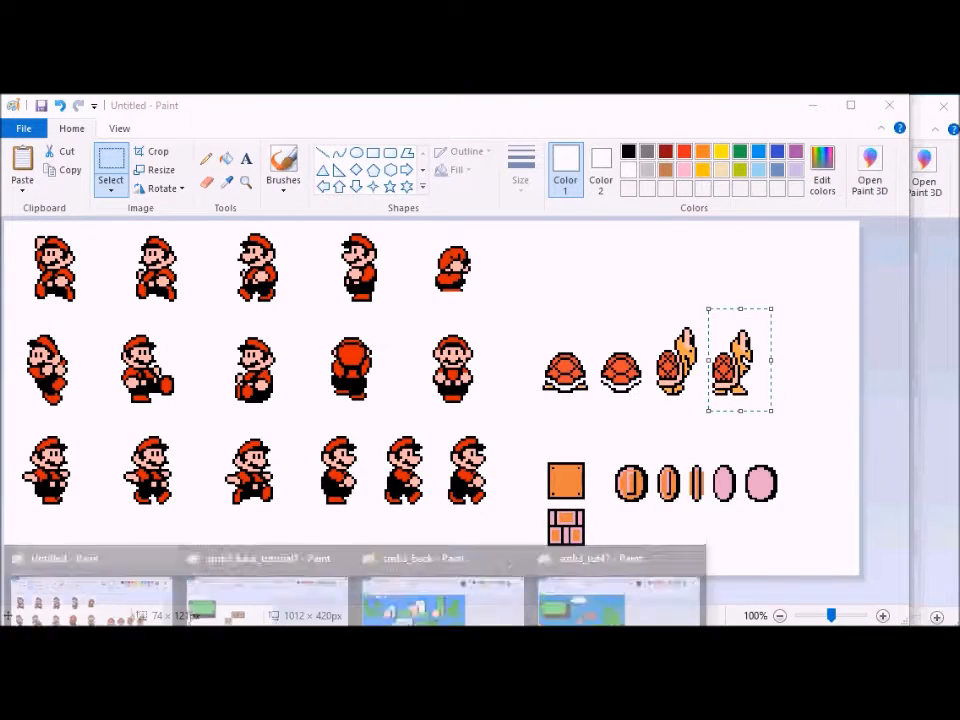
pyautogui.click(270, 617)
pyautogui.hotkey('ctrl', 'v')
pyautogui.moveTo(20, 312); pyautogui.dragTo(15, 502)
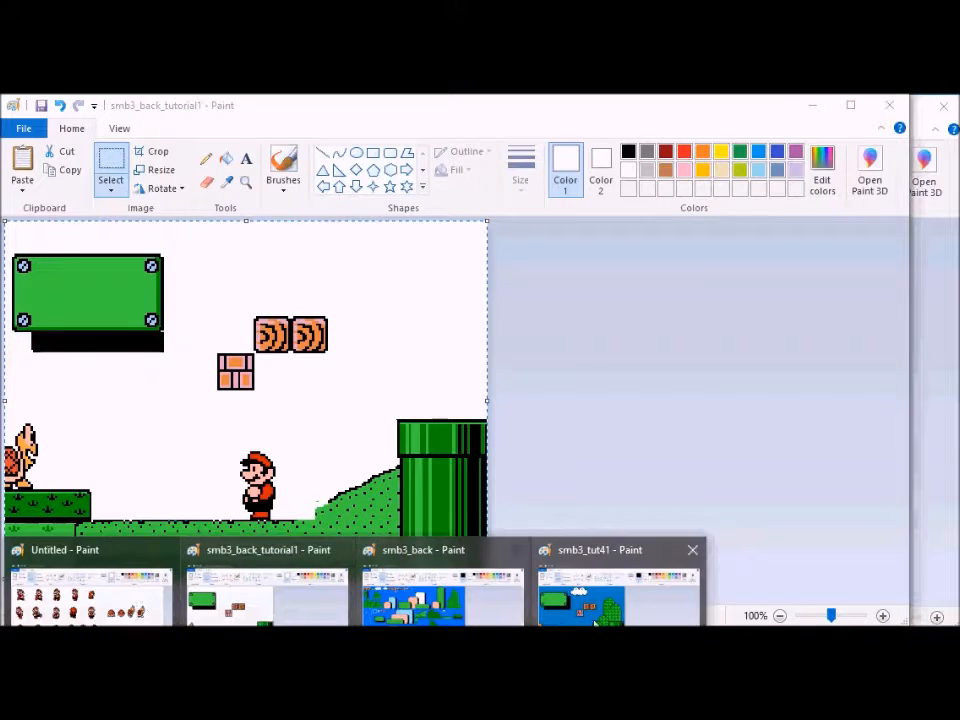
# Step: Paste the white scene over the blue smb3_tut41 picture in place of the previous pose, and save this frame as smb3_tut42
pyautogui.click(602, 600)
pyautogui.hotkey('ctrl', 'v')
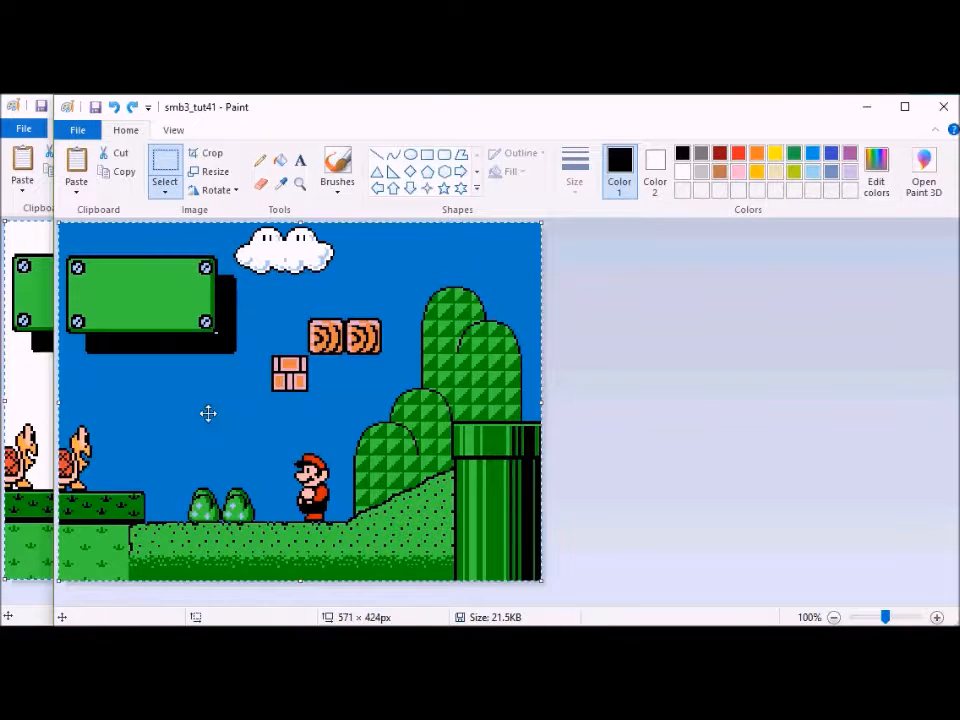
pyautogui.click(76, 135)
pyautogui.click(117, 272)
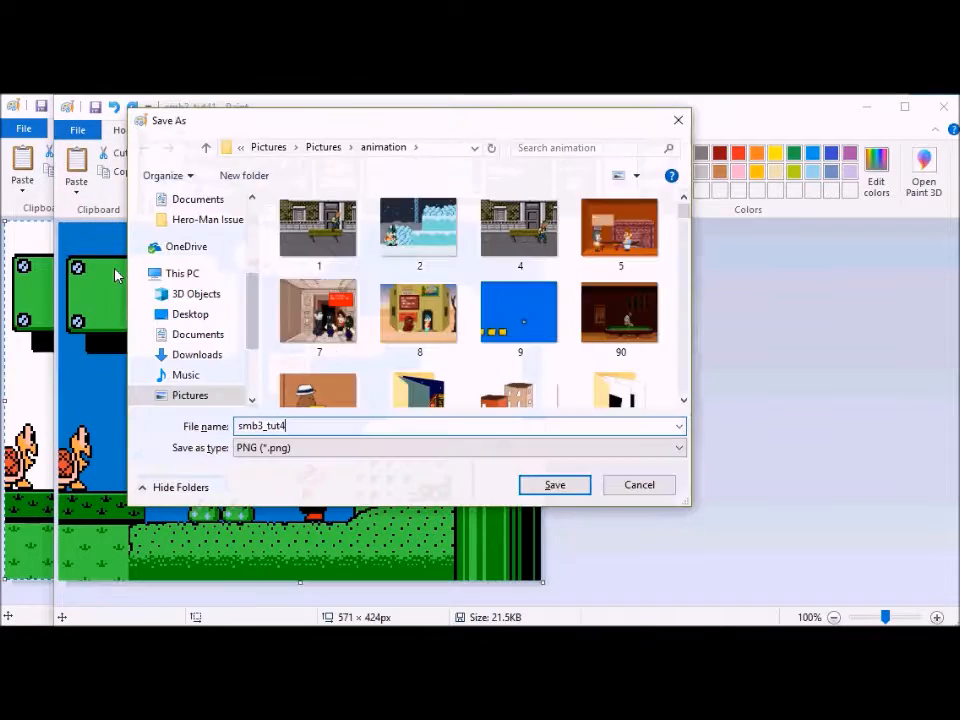
pyautogui.press('Return')
# Step: Replace the Koopa in the white scene with the sprite sheet's inner Koopa, moved right until he stands fully on the grass ledge
pyautogui.moveTo(350, 624)
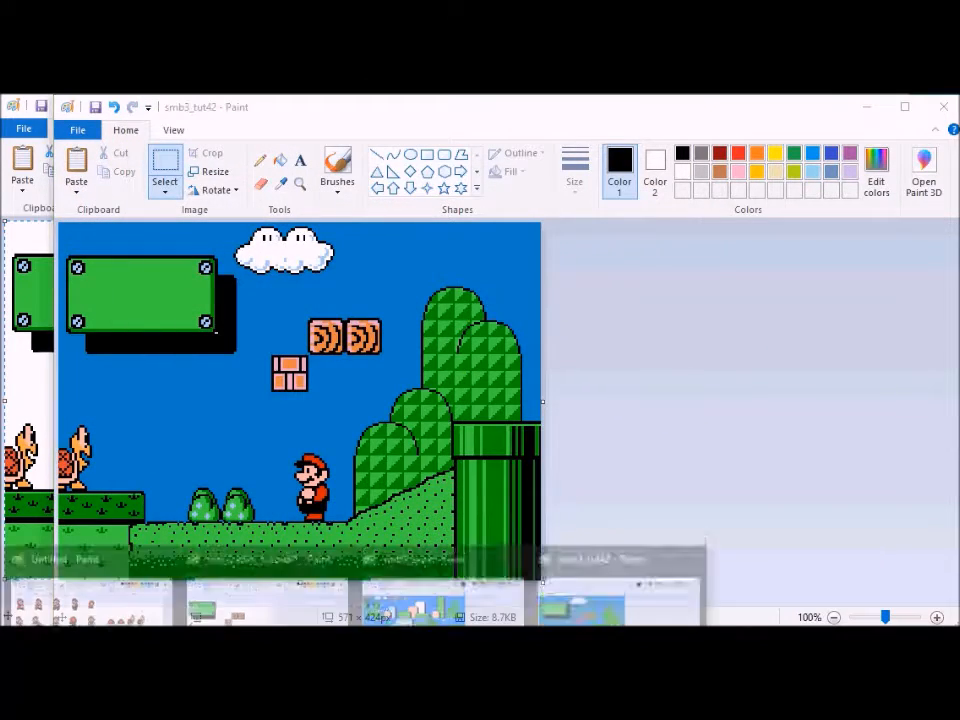
pyautogui.click(430, 585)
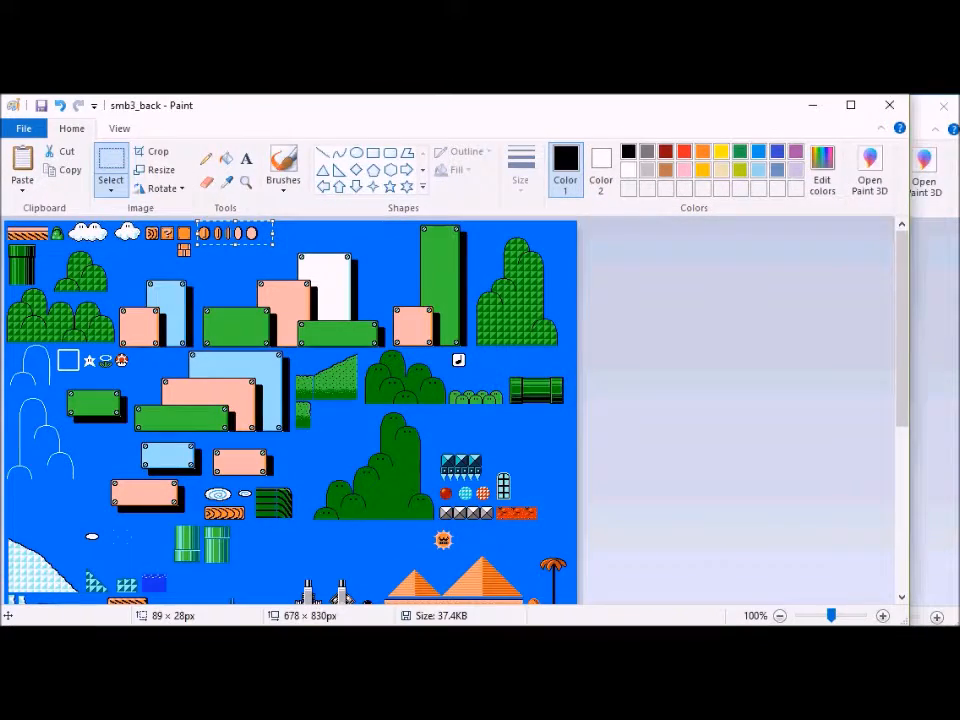
pyautogui.moveTo(350, 624)
pyautogui.click(86, 585)
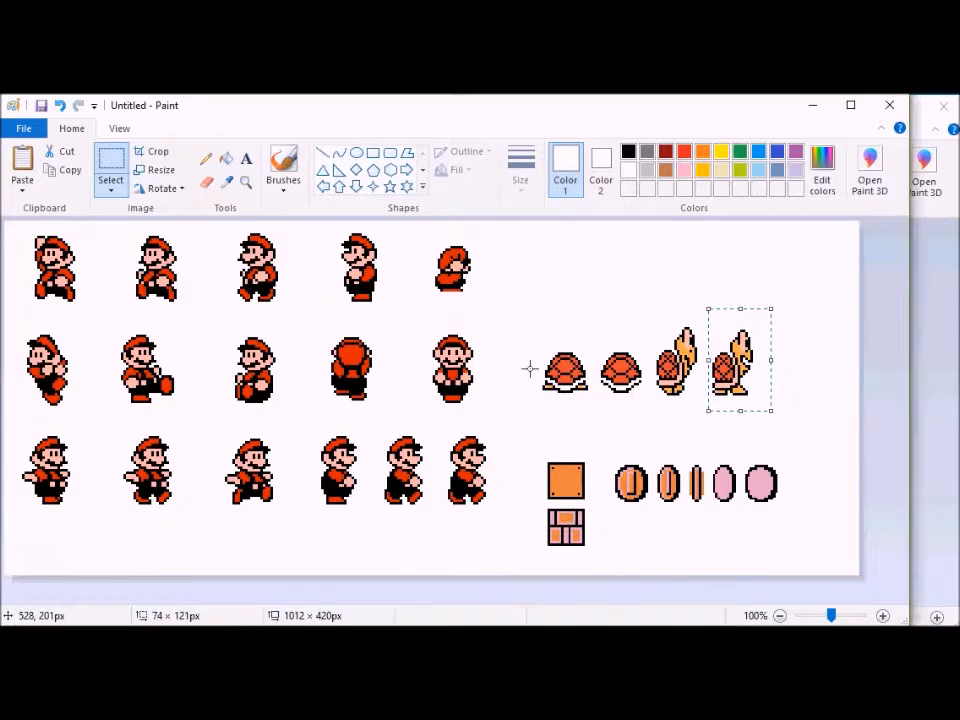
pyautogui.moveTo(698, 393); pyautogui.dragTo(701, 407)
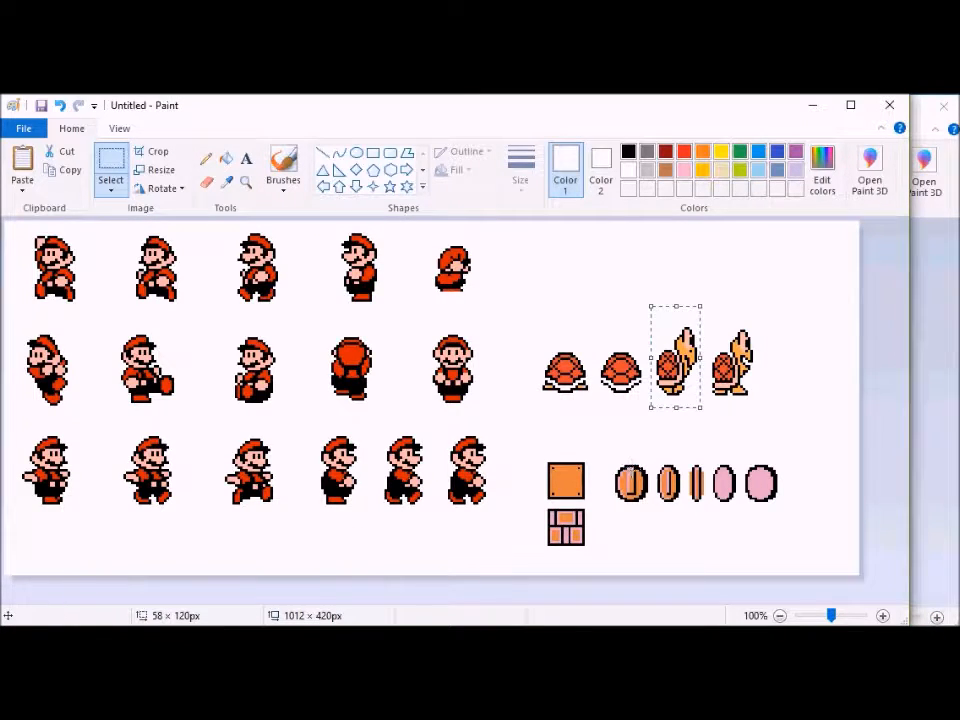
pyautogui.moveTo(350, 624)
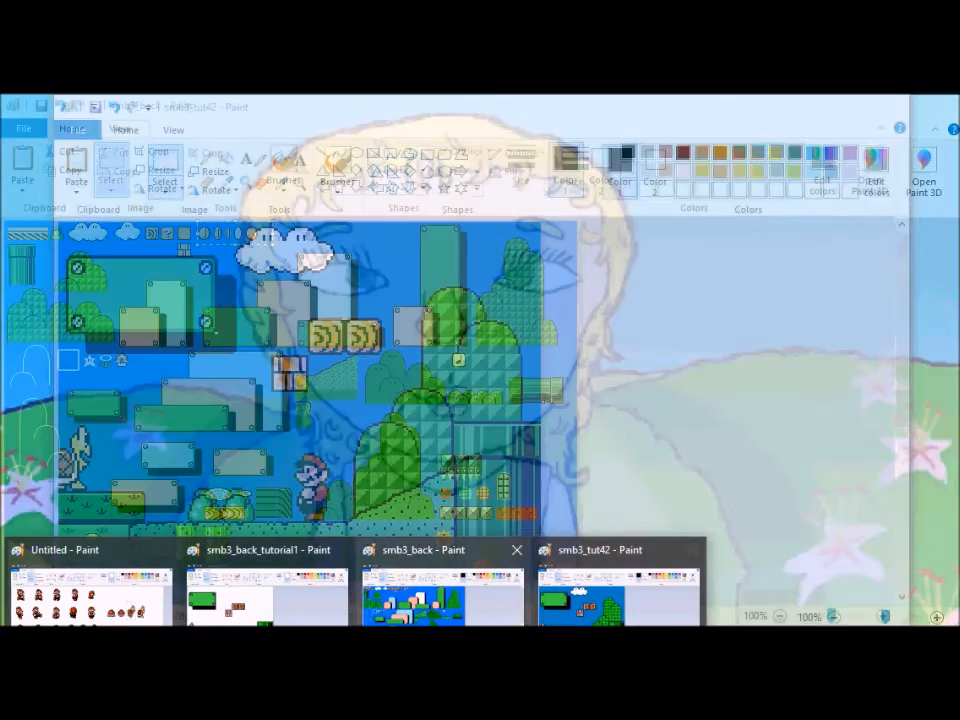
pyautogui.click(311, 595)
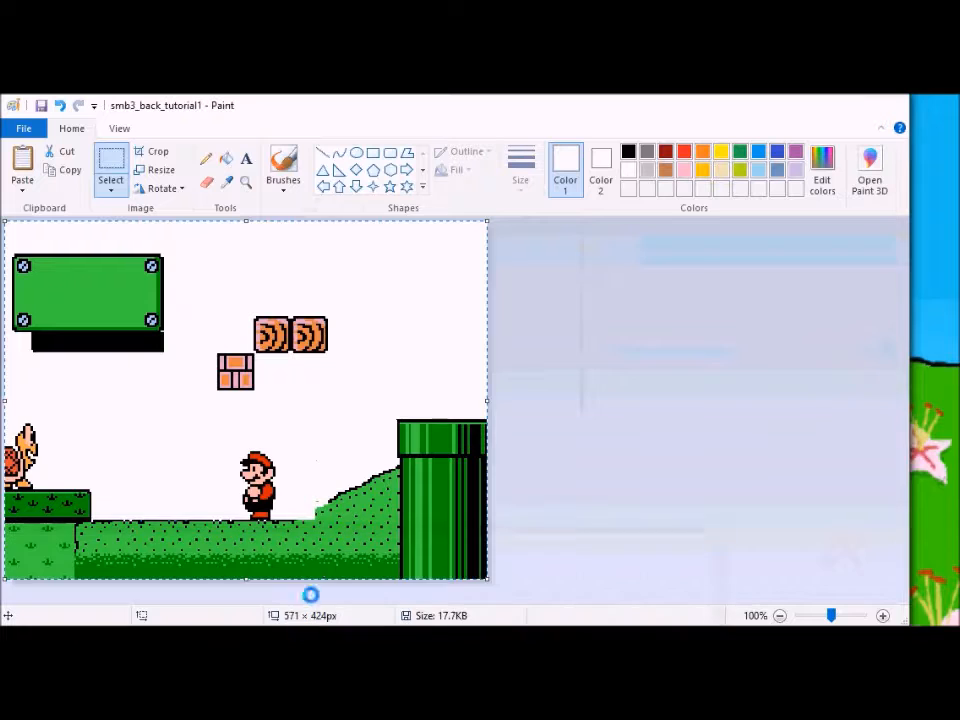
pyautogui.hotkey('ctrl', 'v')
pyautogui.moveTo(40, 265)
pyautogui.mouseDown()
pyautogui.moveTo(48, 425)
pyautogui.moveTo(35, 476)
pyautogui.mouseUp()
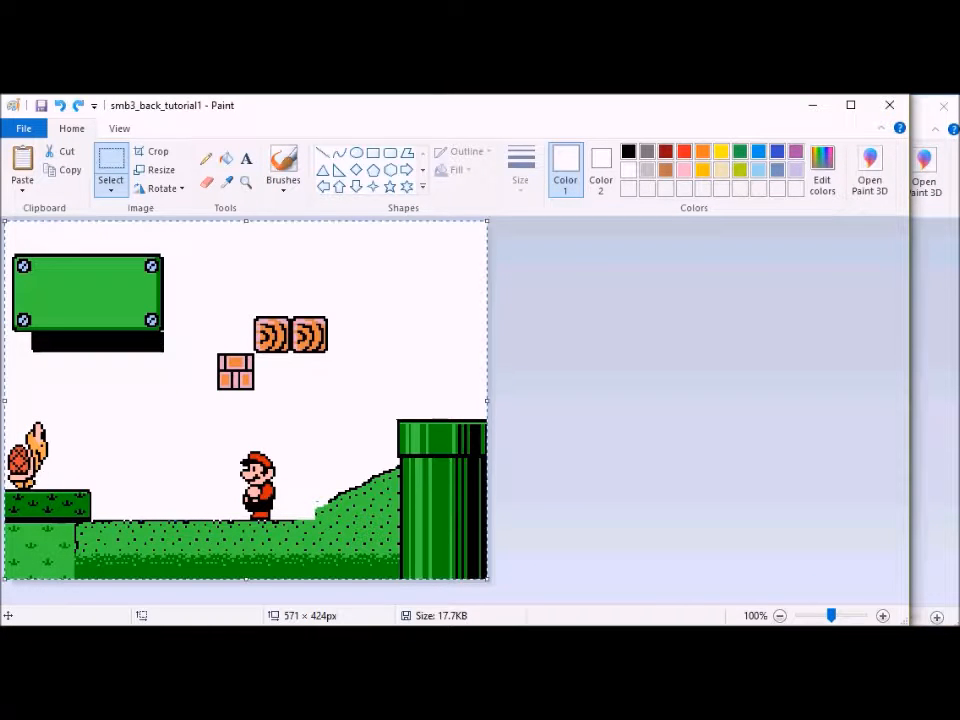
# Step: Paste the white scene over the blue smb3_tut42 picture in place of the previous pose, and save this frame as smb3_tut43
pyautogui.moveTo(350, 624)
pyautogui.click(616, 592)
pyautogui.hotkey('ctrl', 'z')
pyautogui.hotkey('ctrl', 'z')
pyautogui.hotkey('ctrl', 'y')
pyautogui.click(78, 130)
pyautogui.click(129, 274)
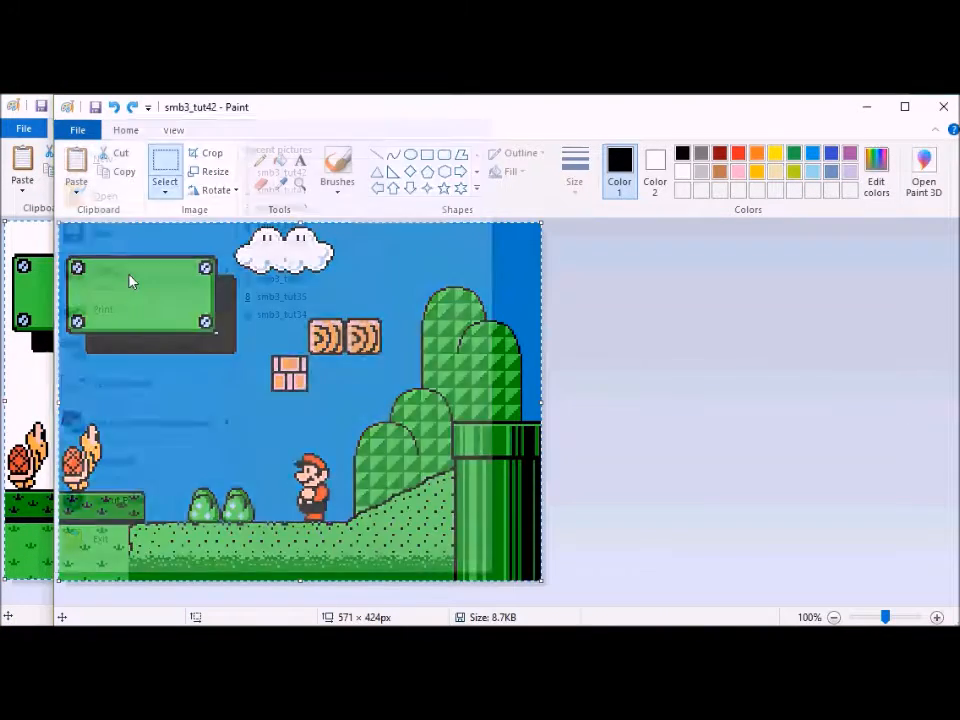
pyautogui.press('Right')
pyautogui.press('BackSpace')
pyautogui.write('3')
pyautogui.press('Return')
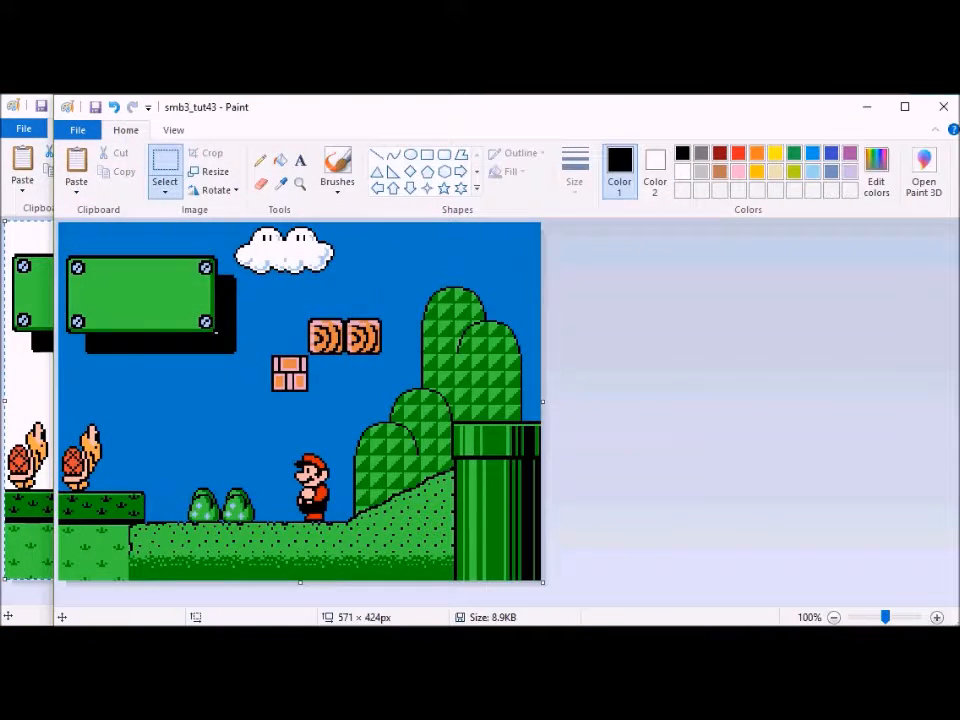
# Step: Replace the Koopa in the white scene with the sprite sheet's outermost Koopa on the right, one pace farther right along the ledge
pyautogui.moveTo(314, 624)
pyautogui.moveTo(135, 620)
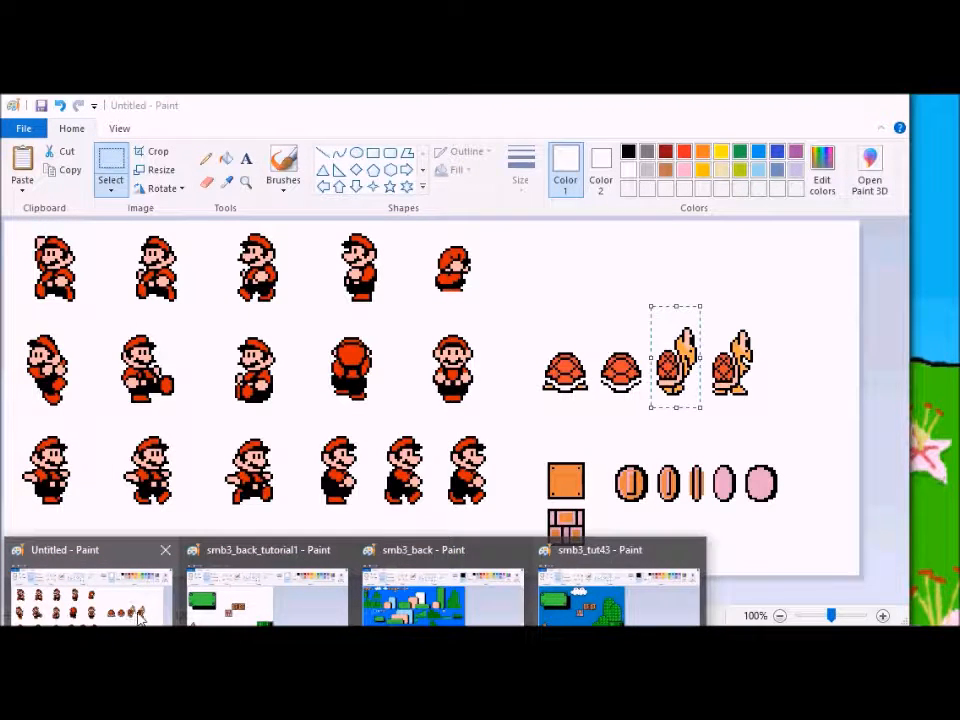
pyautogui.click(140, 616)
pyautogui.click(768, 368)
pyautogui.moveTo(717, 410); pyautogui.dragTo(710, 421)
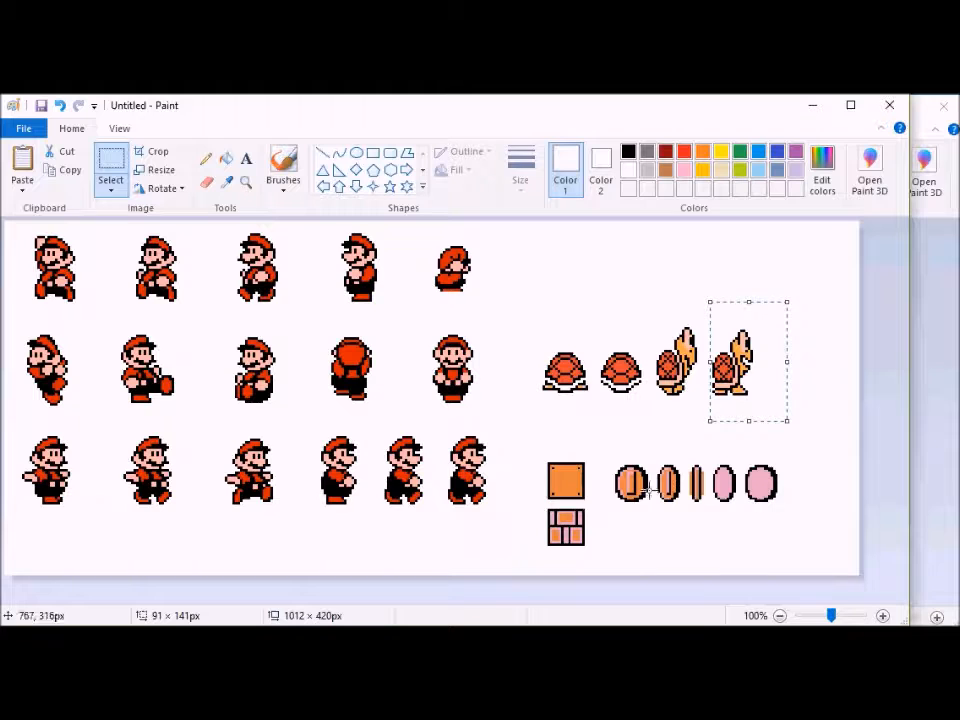
pyautogui.click(262, 598)
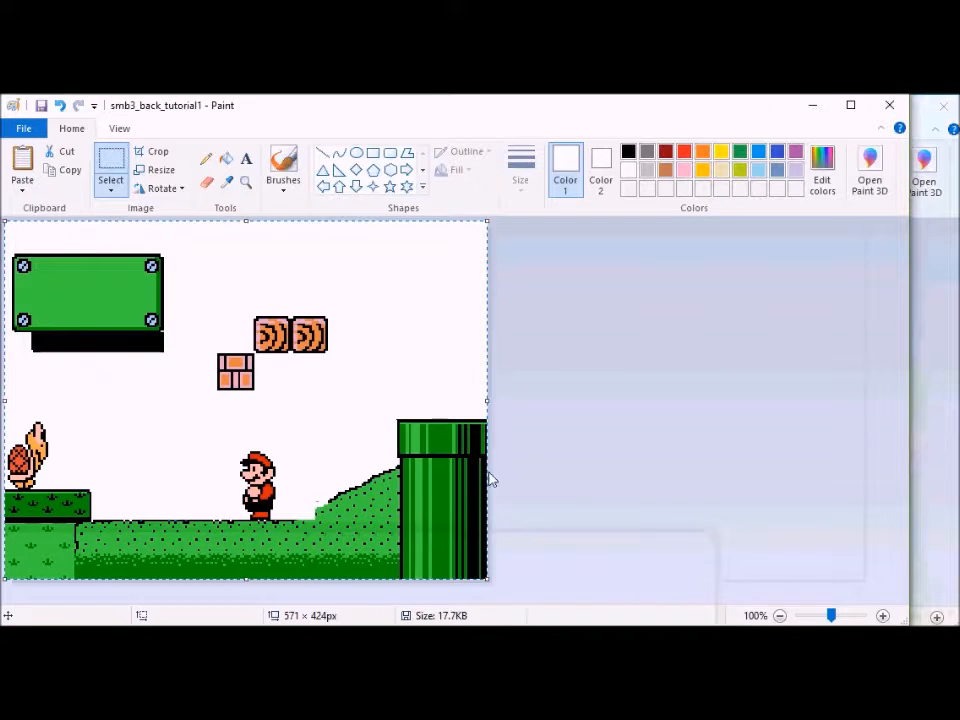
pyautogui.hotkey('ctrl', 'z')
pyautogui.hotkey('ctrl', 'v')
pyautogui.moveTo(33, 292); pyautogui.dragTo(51, 468)
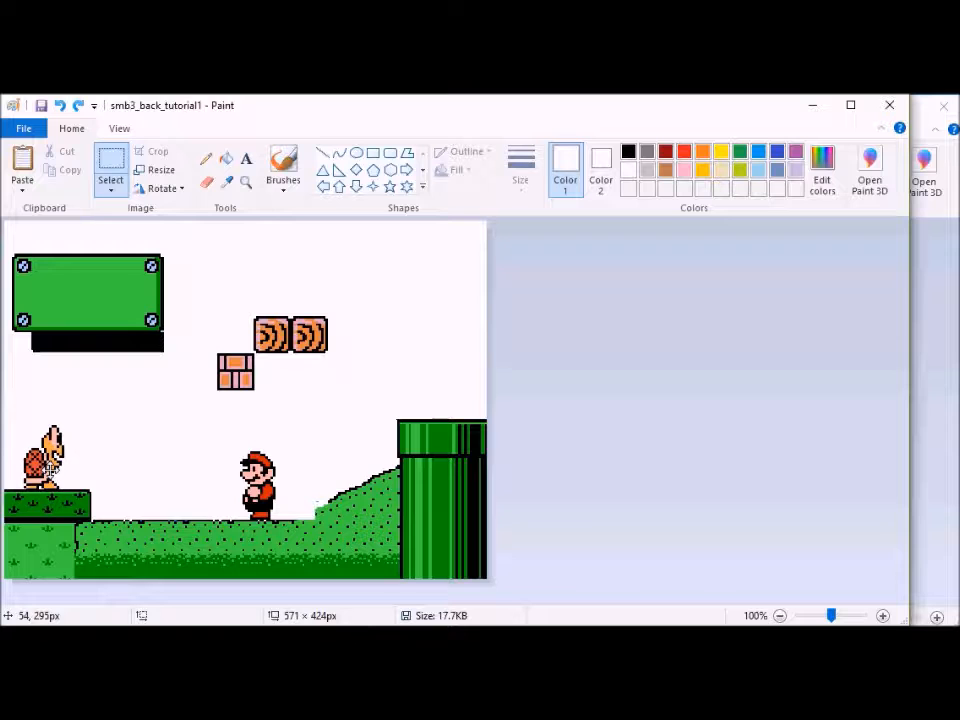
# Step: Paste the white scene over the blue smb3_tut43 picture in place of the previous pose, and save this frame as smb3_tut44
pyautogui.hotkey('ctrl', 'a')
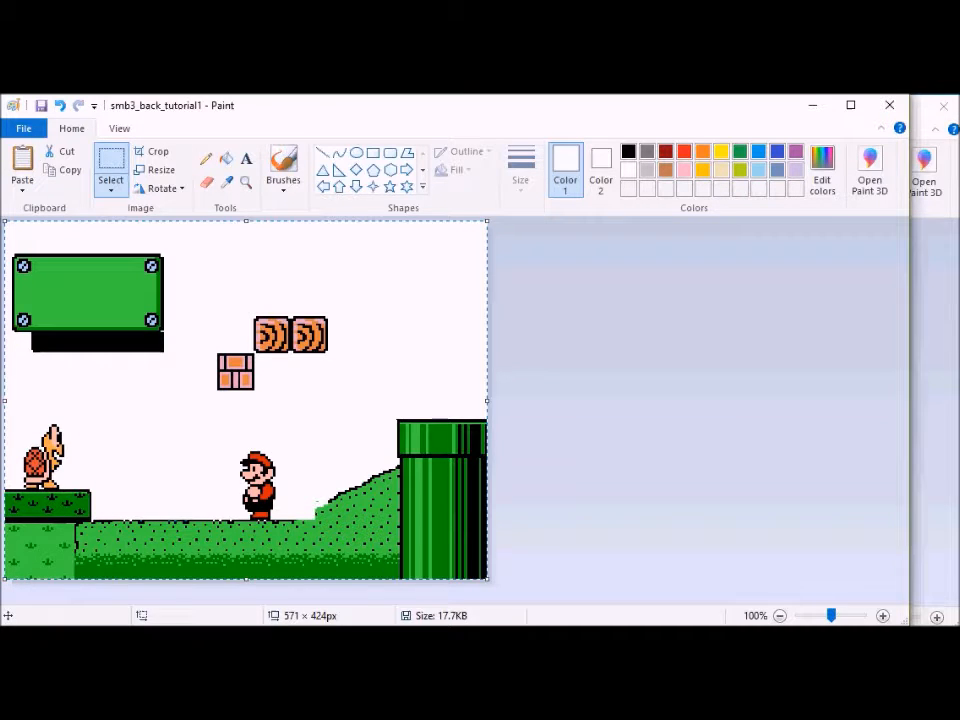
pyautogui.click(589, 617)
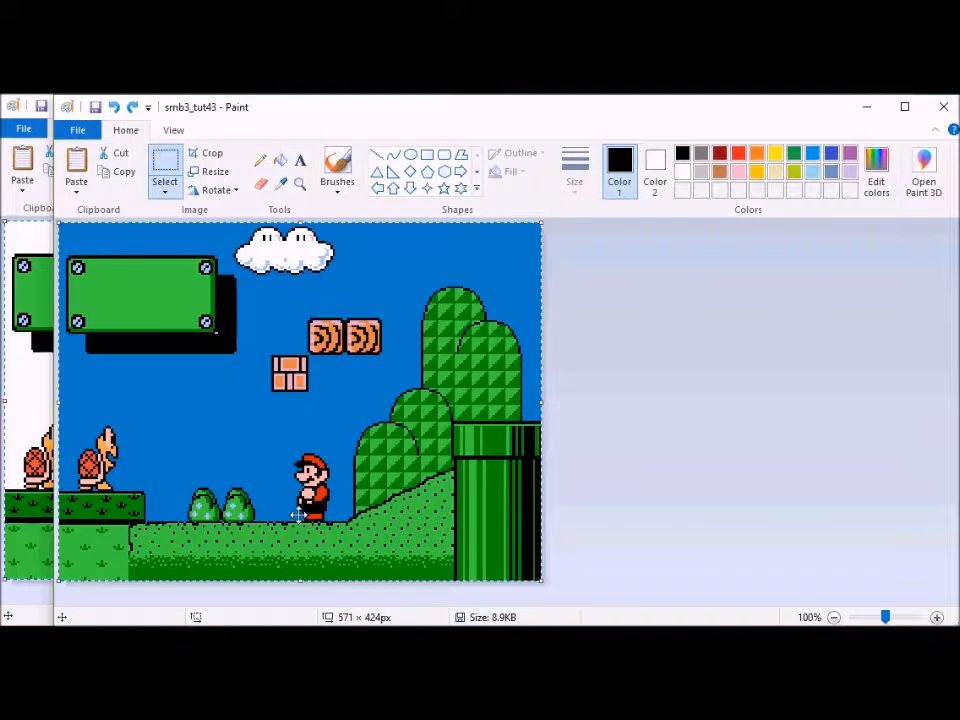
pyautogui.click(79, 133)
pyautogui.click(118, 272)
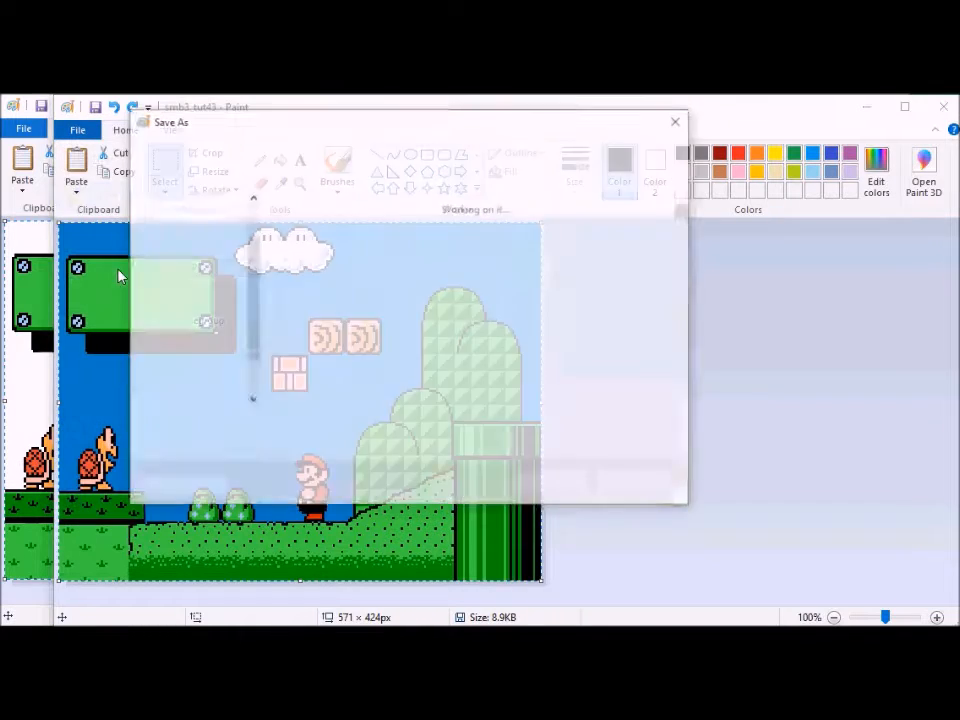
pyautogui.click(291, 426)
pyautogui.press('BackSpace')
pyautogui.write('4')
pyautogui.press('Return')
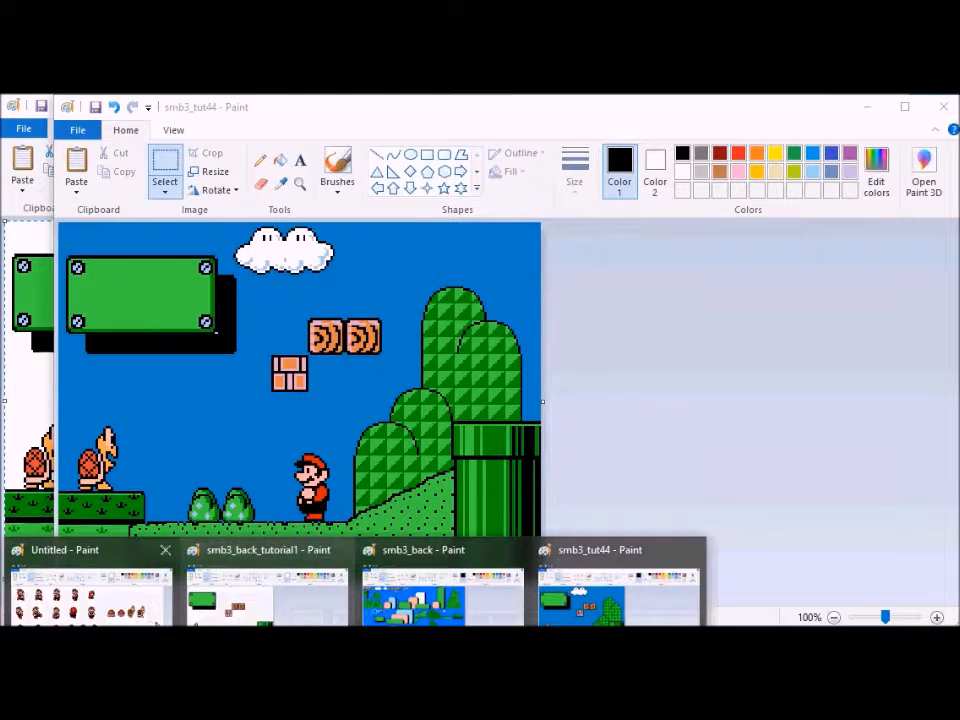
# Step: Replace Mario in the white scene with the sprite sheet's third top-row Mario, placed one pace farther left on the ground
pyautogui.click(90, 585)
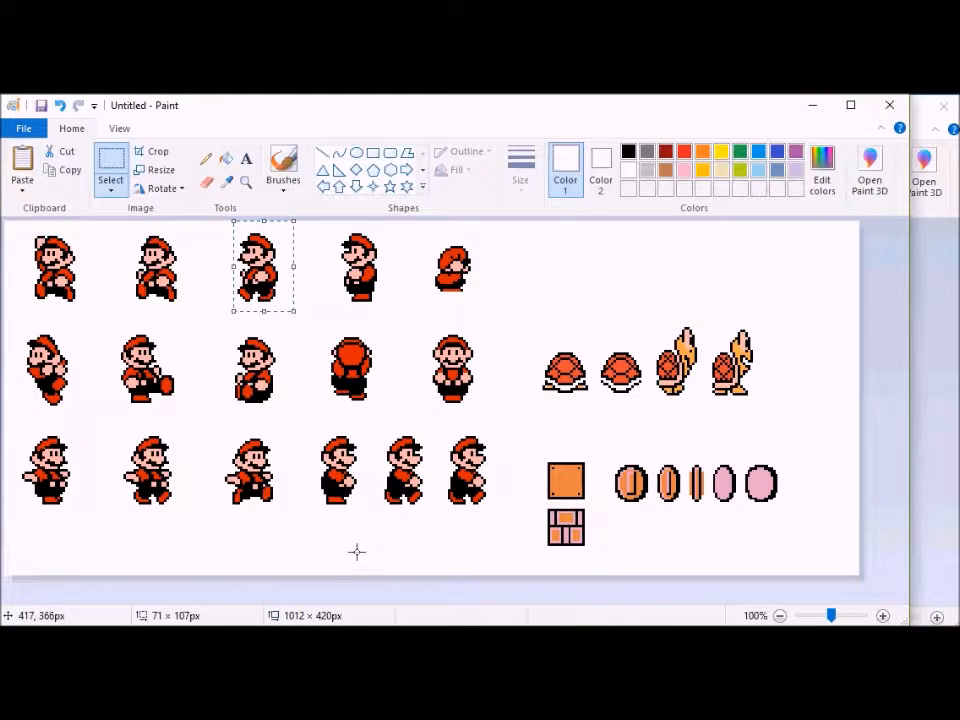
pyautogui.click(275, 626)
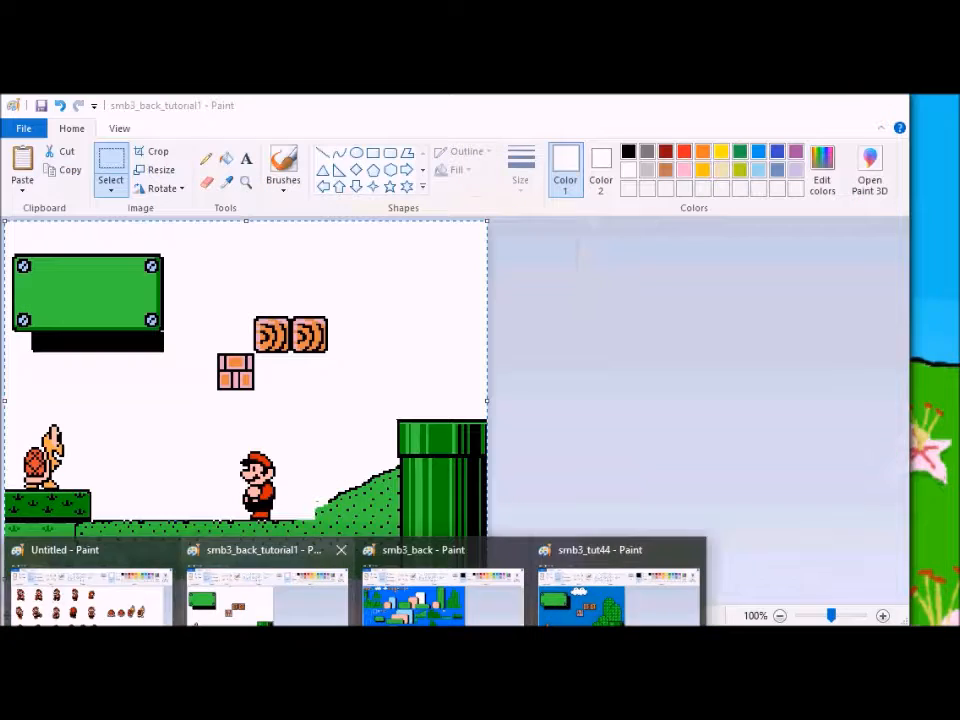
pyautogui.click(265, 592)
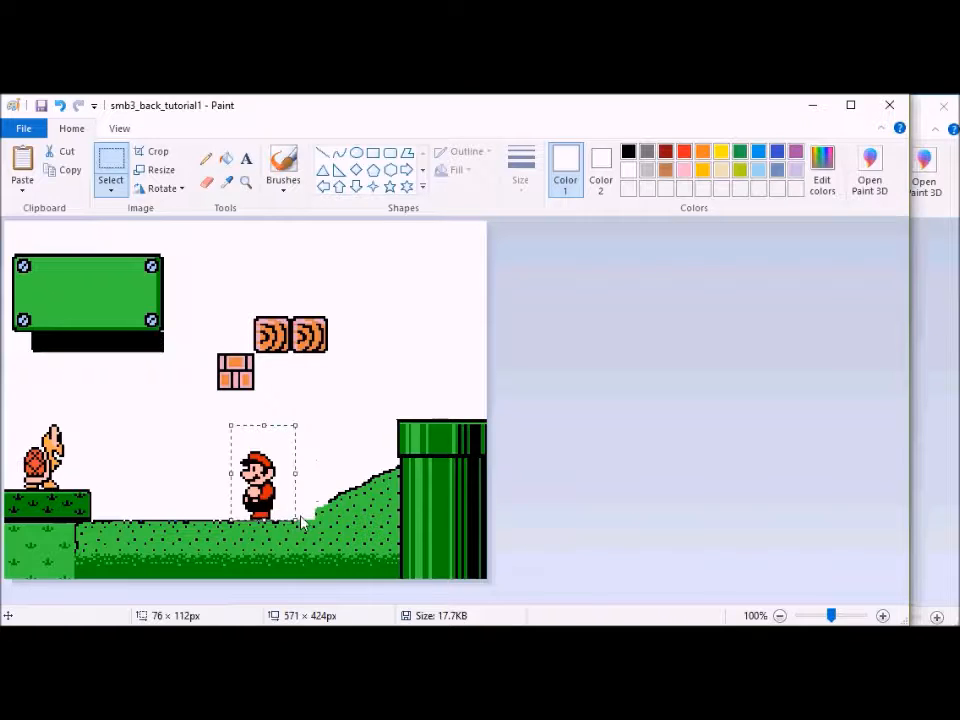
pyautogui.hotkey('ctrl', 'x')
pyautogui.hotkey('ctrl', 'v')
pyautogui.moveTo(20, 283); pyautogui.dragTo(234, 501)
# Step: Replace the Koopa in the white scene with the sprite sheet's inner Koopa, one pace farther right along the grass ledge
pyautogui.moveTo(353, 700)
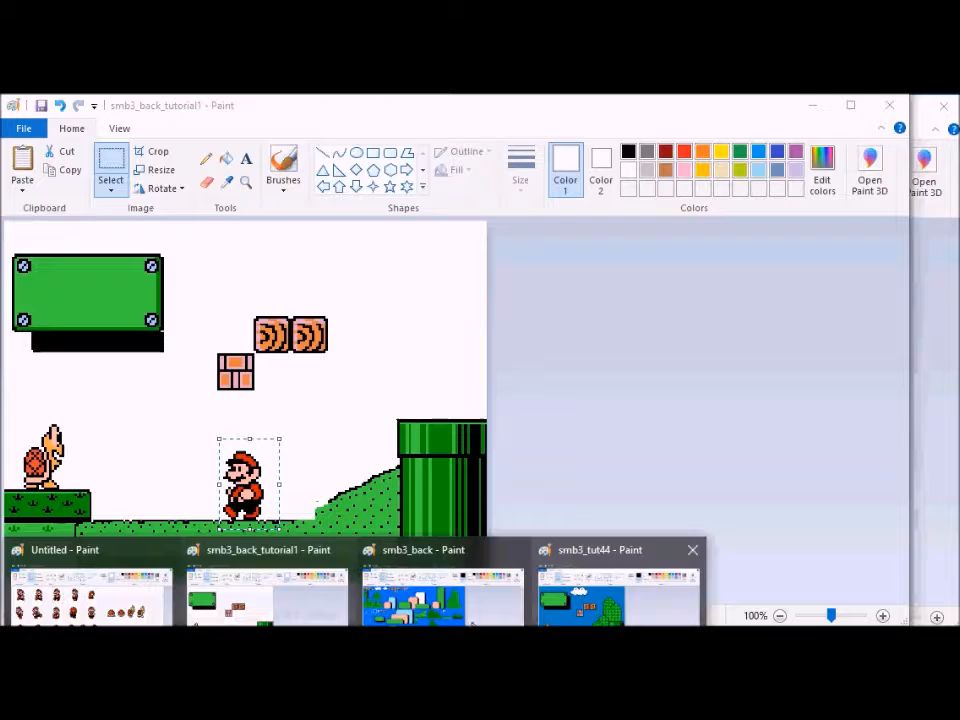
pyautogui.click(86, 585)
pyautogui.moveTo(693, 367); pyautogui.dragTo(703, 399)
pyautogui.moveTo(353, 700)
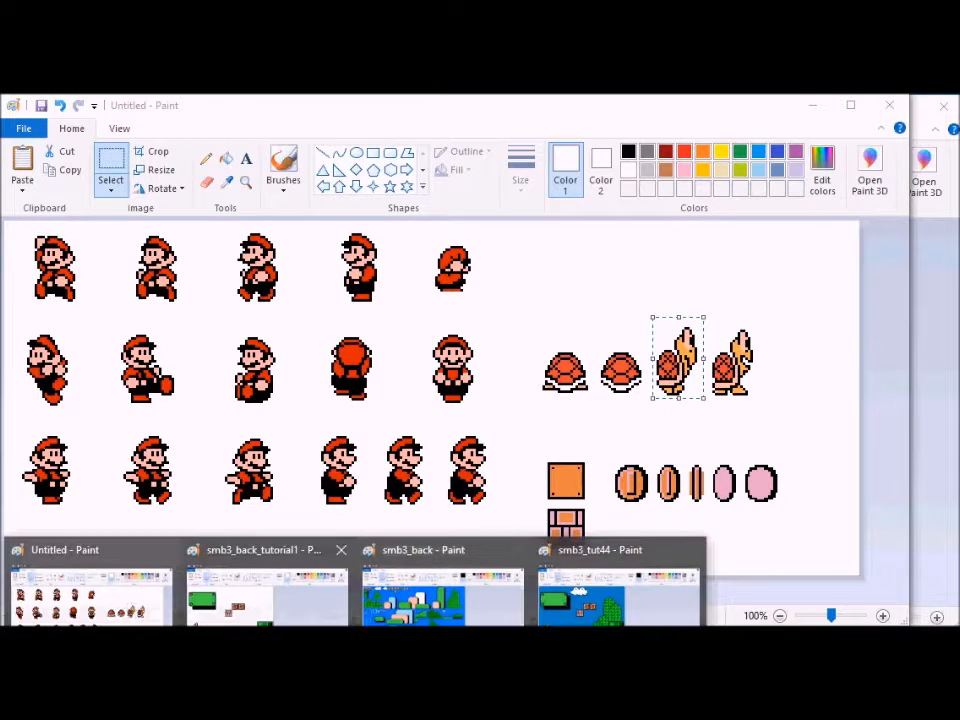
pyautogui.click(264, 590)
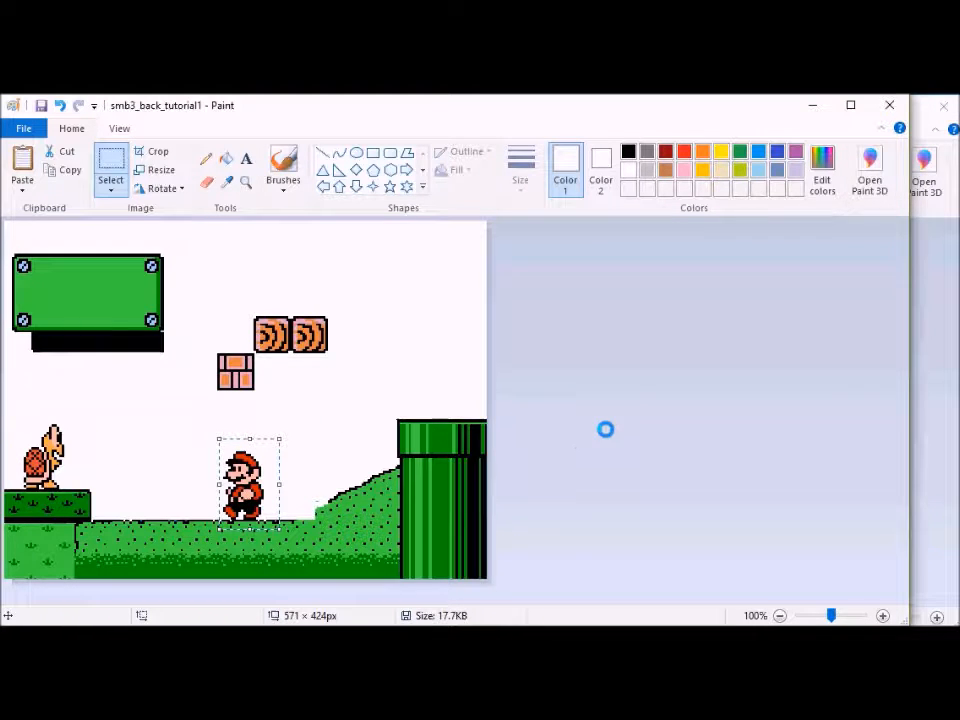
pyautogui.moveTo(109, 374); pyautogui.dragTo(8, 477)
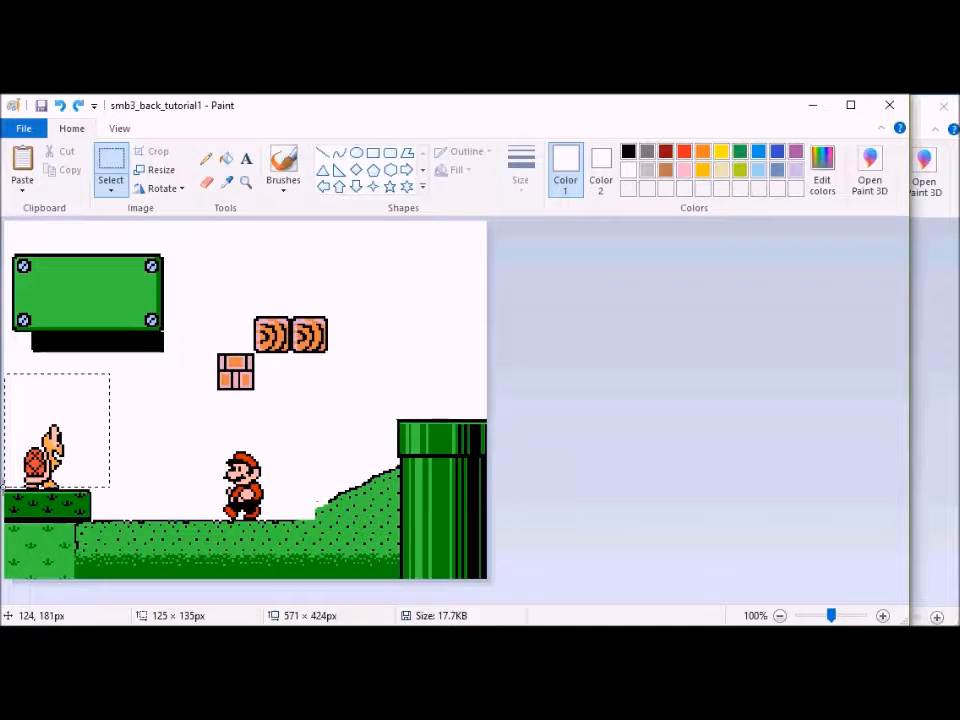
pyautogui.moveTo(13, 476)
pyautogui.mouseDown()
pyautogui.moveTo(30, 285)
pyautogui.moveTo(65, 485)
pyautogui.moveTo(69, 478)
pyautogui.mouseUp()
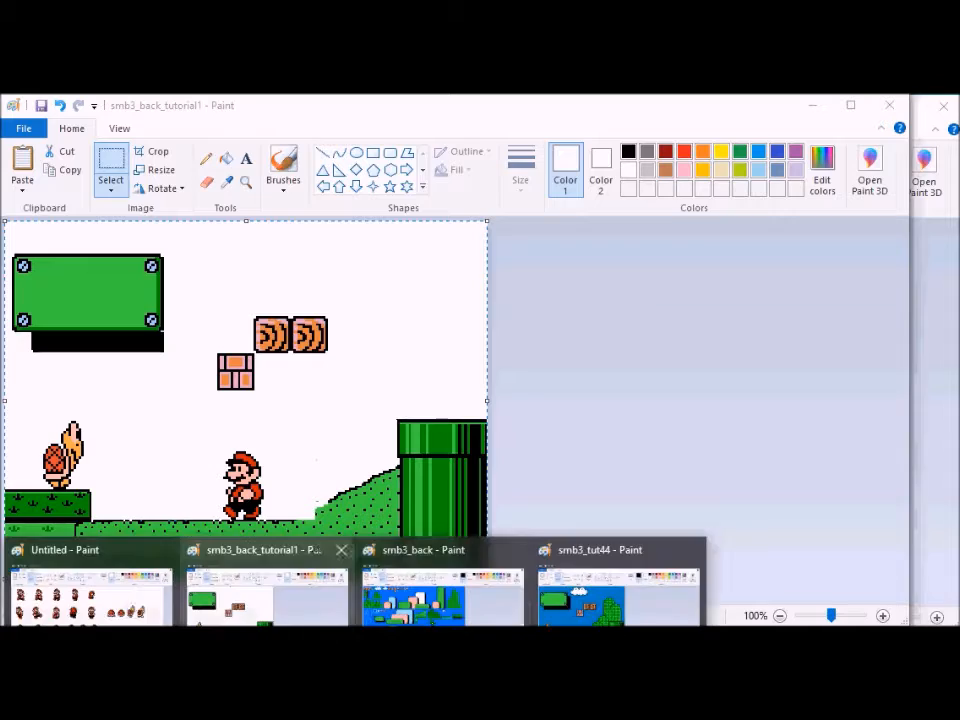
# Step: Paste the white scene over the blue smb3_tut44 picture in place of the previous pose, and save this frame as smb3_tut45
pyautogui.click(565, 615)
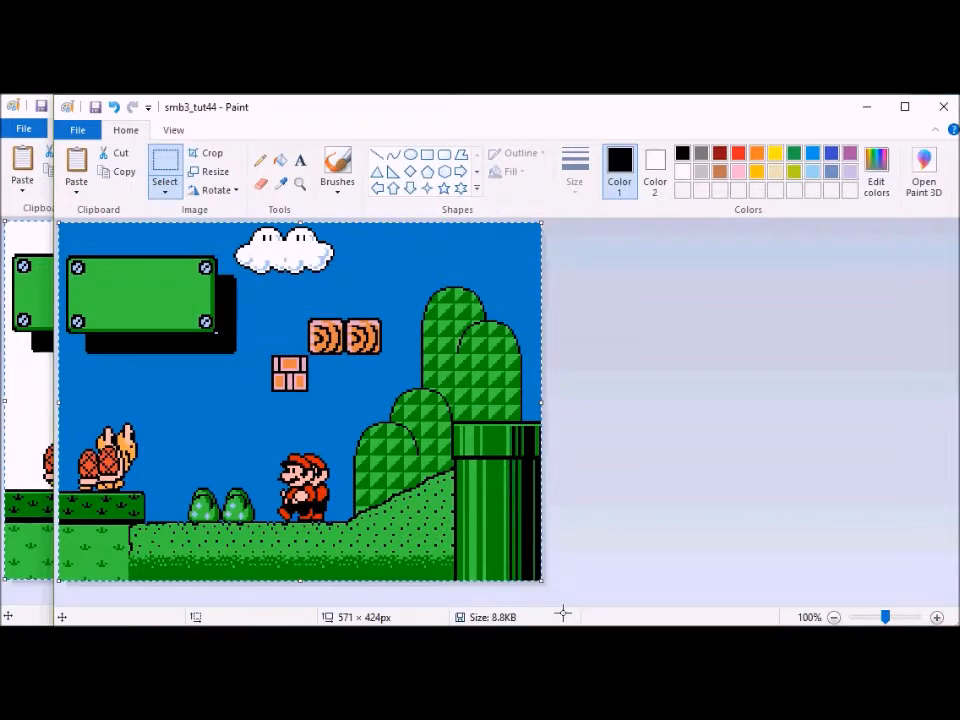
pyautogui.click(77, 129)
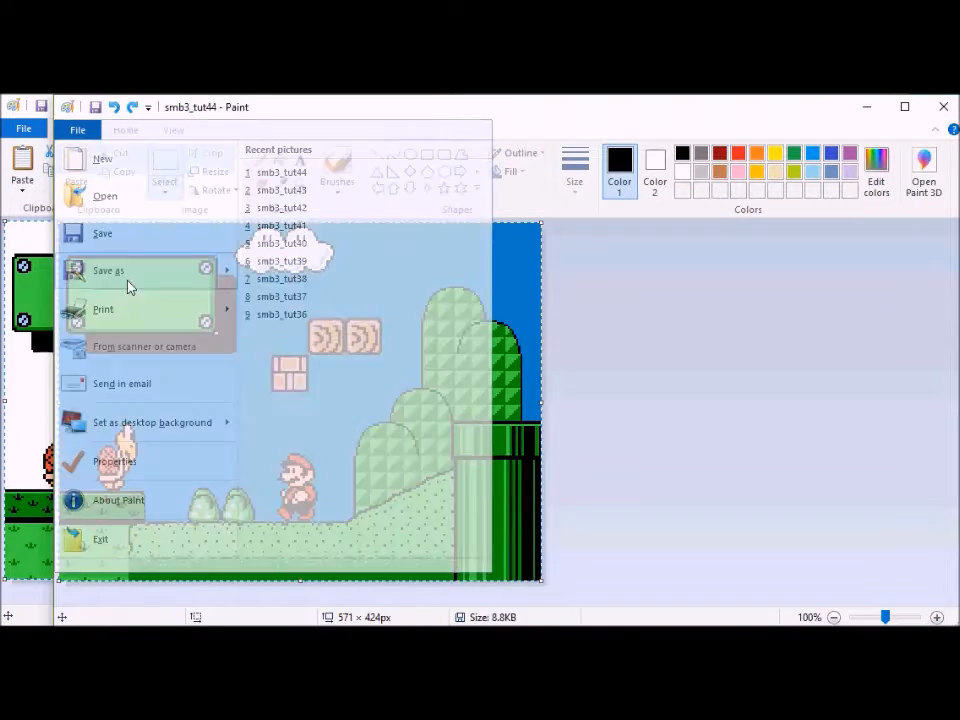
pyautogui.click(128, 288)
pyautogui.press('Return')
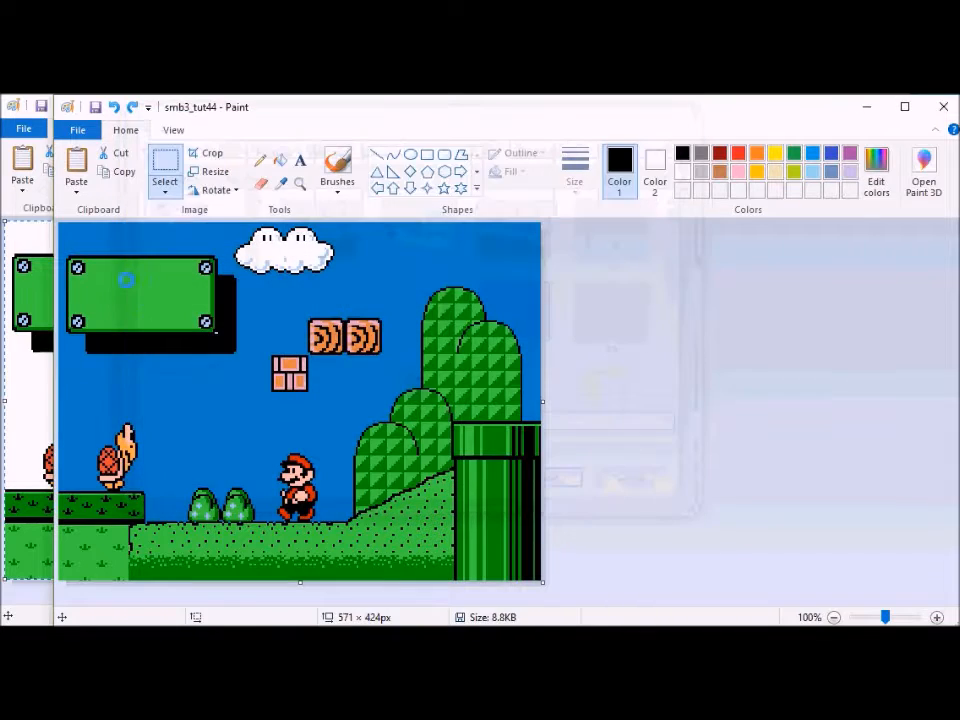
# Step: Replace Mario in the white scene with the sprite sheet's second top-row Mario, one pace farther left
pyautogui.click(88, 590)
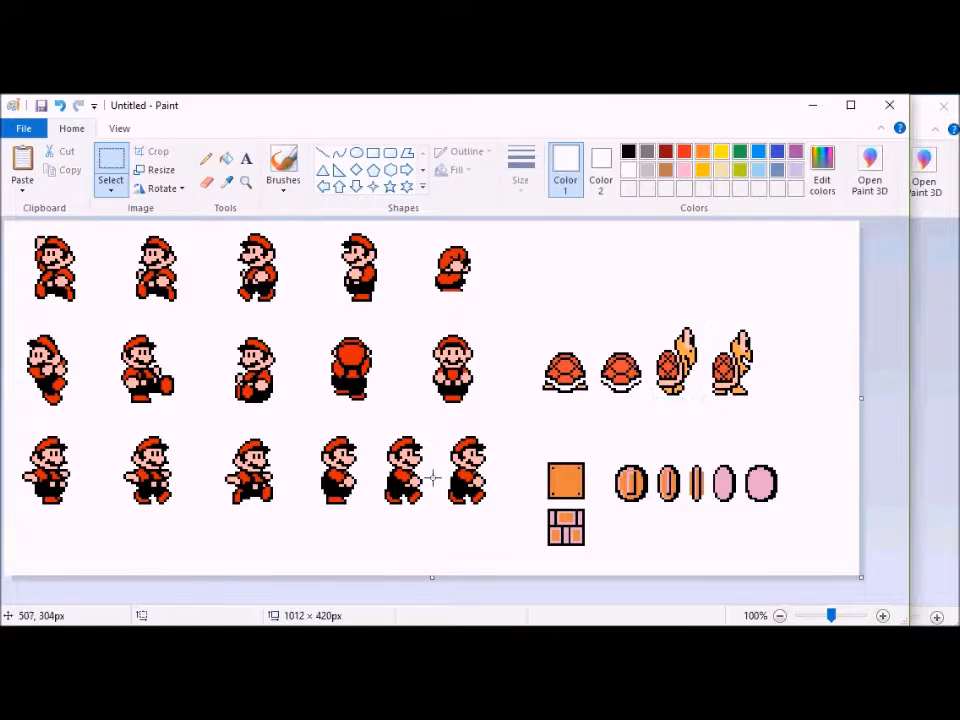
pyautogui.moveTo(203, 303); pyautogui.dragTo(208, 316)
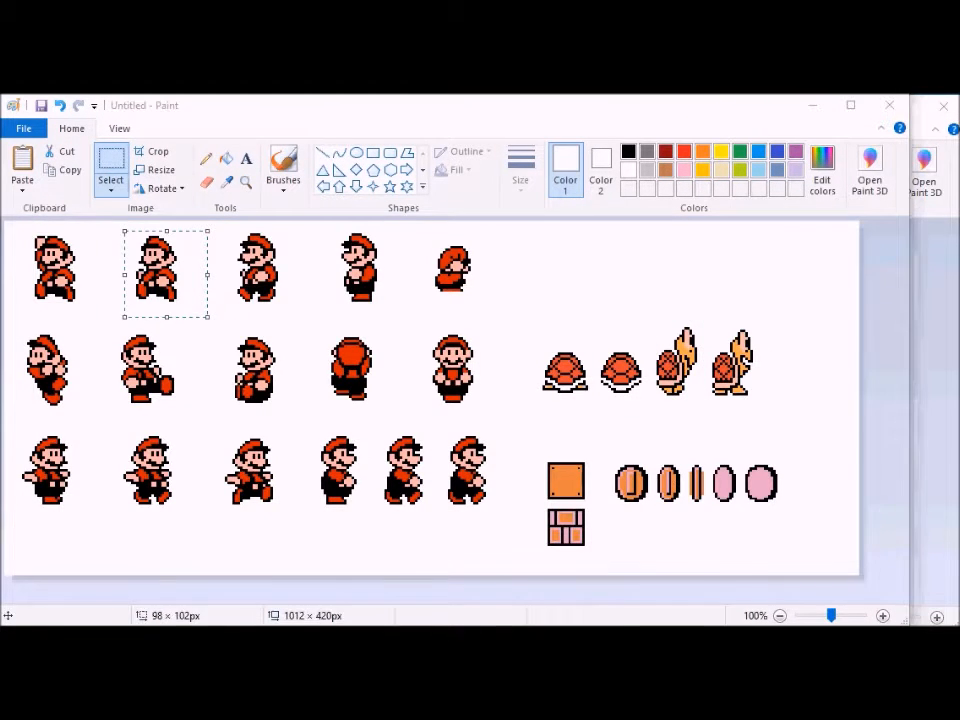
pyautogui.moveTo(440, 622)
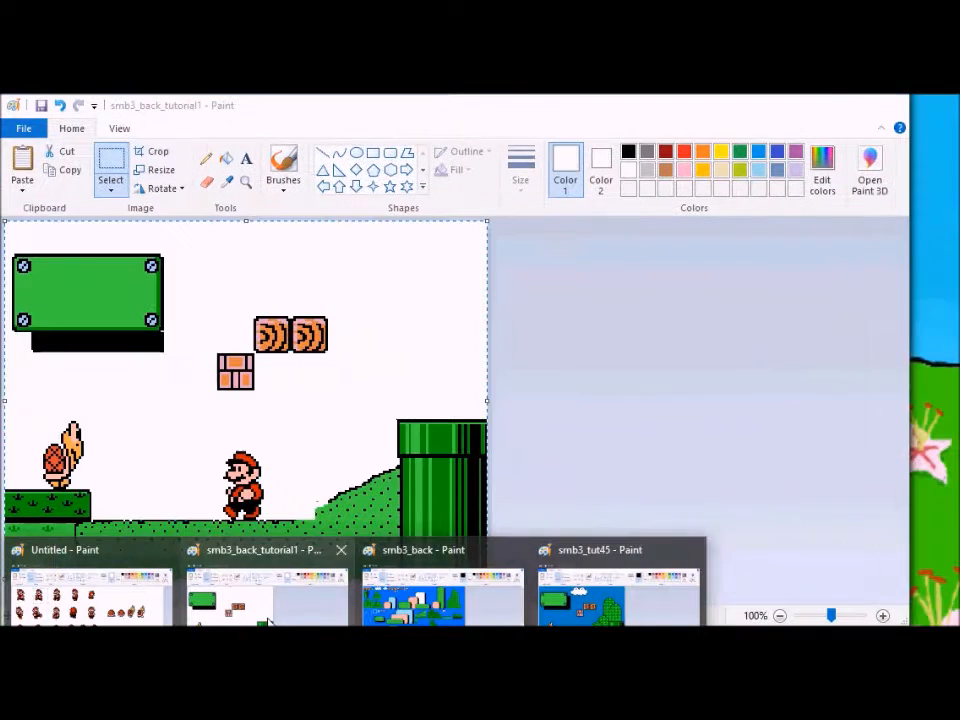
pyautogui.click(268, 622)
pyautogui.moveTo(209, 439); pyautogui.dragTo(285, 515)
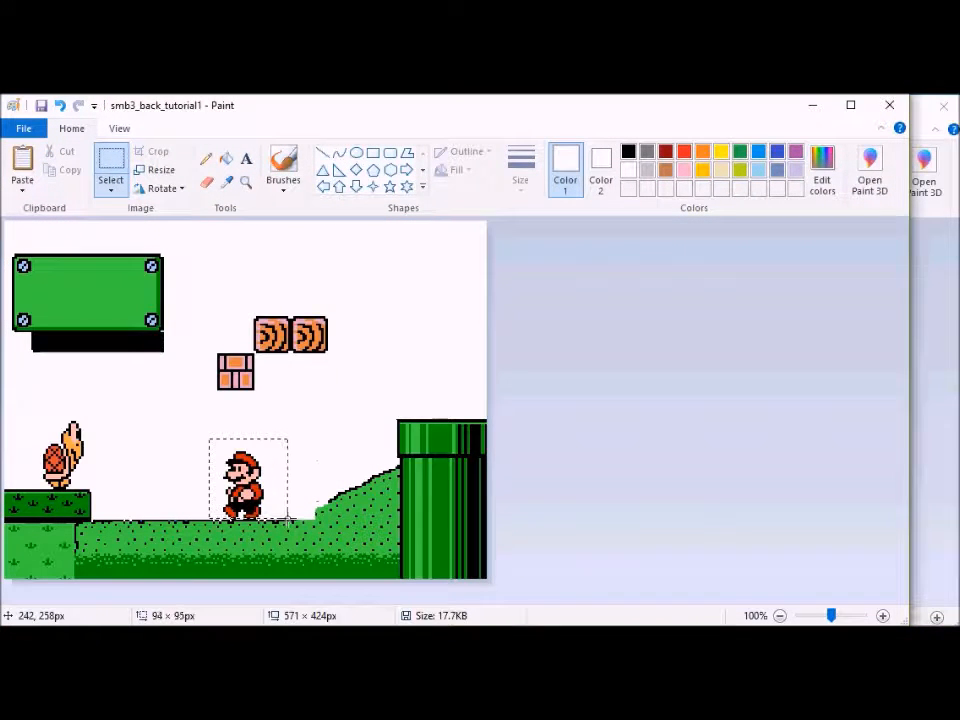
pyautogui.press('Delete')
pyautogui.hotkey('ctrl', 'v')
pyautogui.moveTo(44, 290)
pyautogui.mouseDown()
pyautogui.moveTo(248, 490)
pyautogui.moveTo(232, 508)
pyautogui.mouseUp()
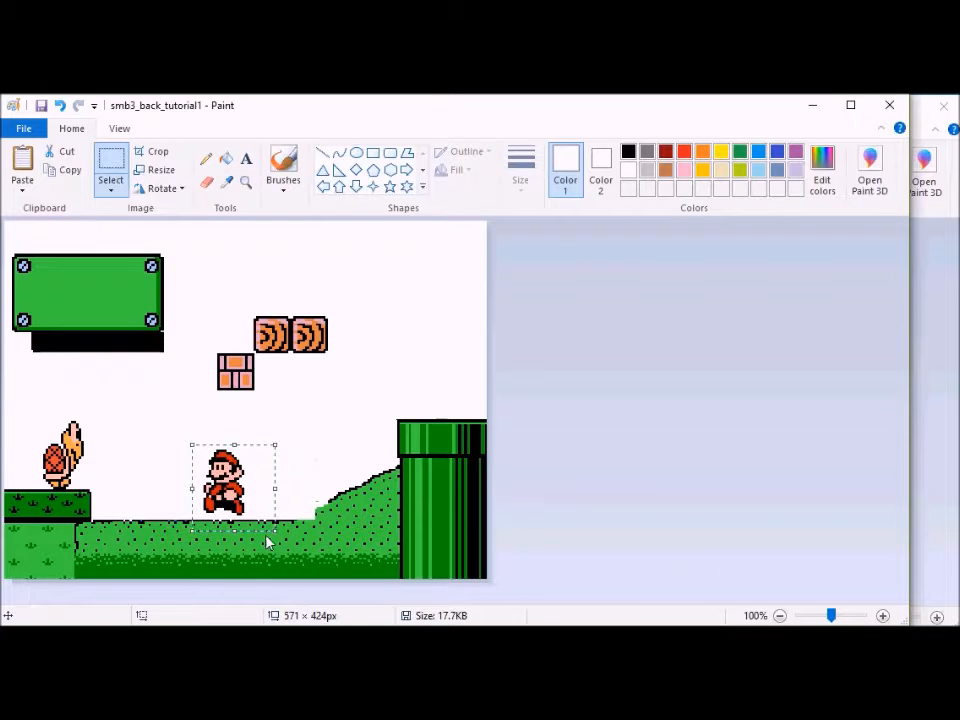
pyautogui.hotkey('ctrl', 'a')
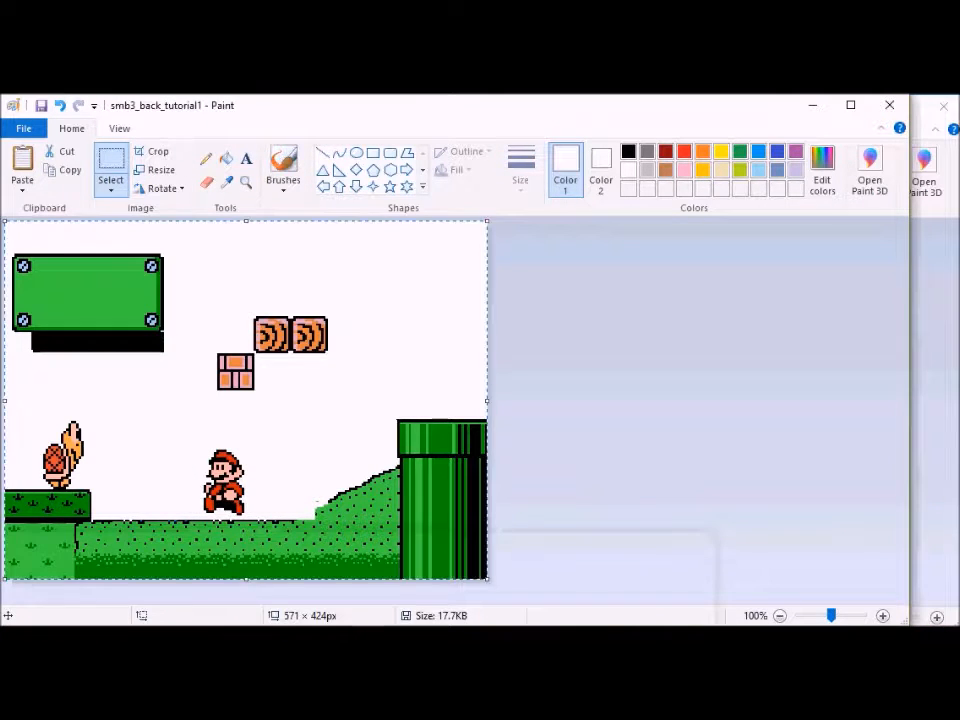
pyautogui.click(618, 596)
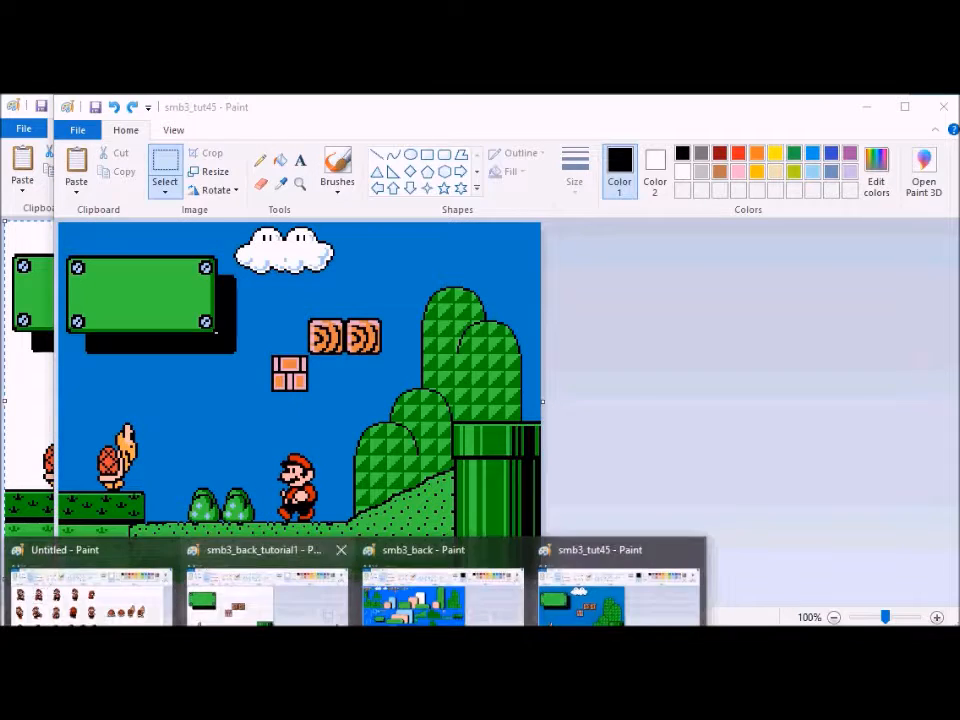
# Step: Replace the Koopa in the white scene with the sprite sheet's outermost Koopa on the right, placed at the ledge's right end
pyautogui.click(90, 590)
pyautogui.click(579, 460)
pyautogui.moveTo(783, 303); pyautogui.dragTo(712, 405)
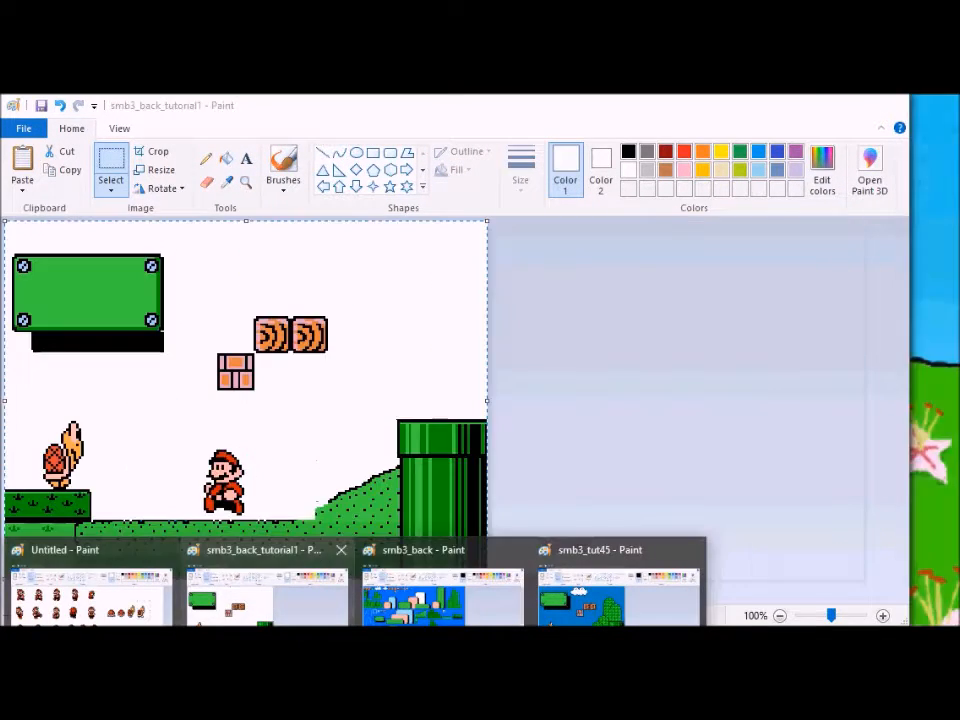
pyautogui.click(266, 590)
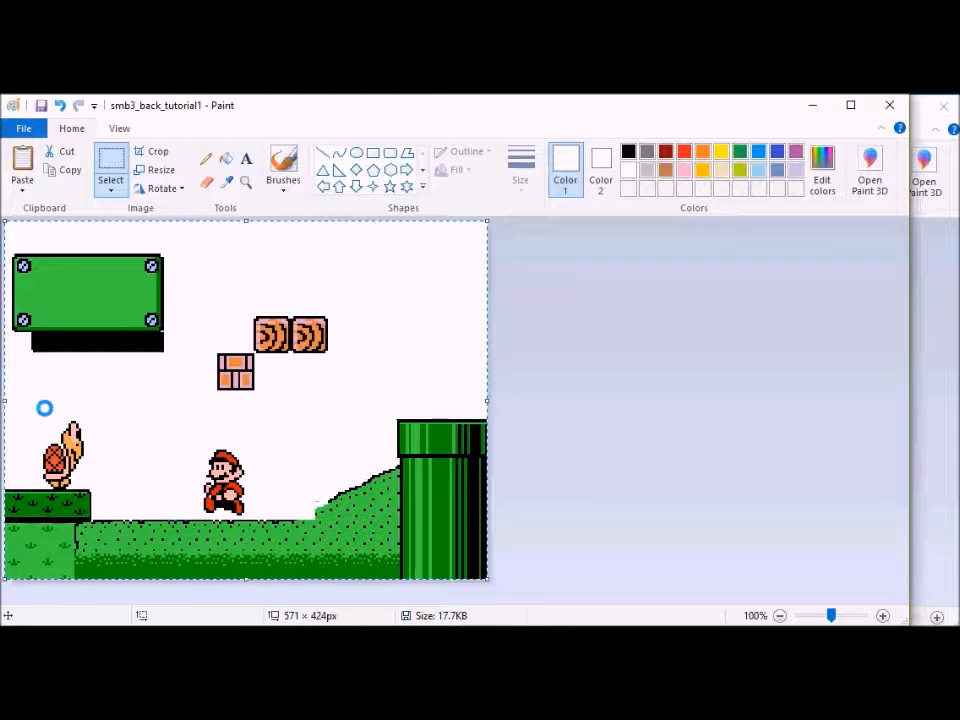
pyautogui.moveTo(29, 408); pyautogui.dragTo(109, 489)
pyautogui.hotkey('ctrl', 'x')
pyautogui.hotkey('ctrl', 'v')
pyautogui.moveTo(30, 304); pyautogui.dragTo(78, 475)
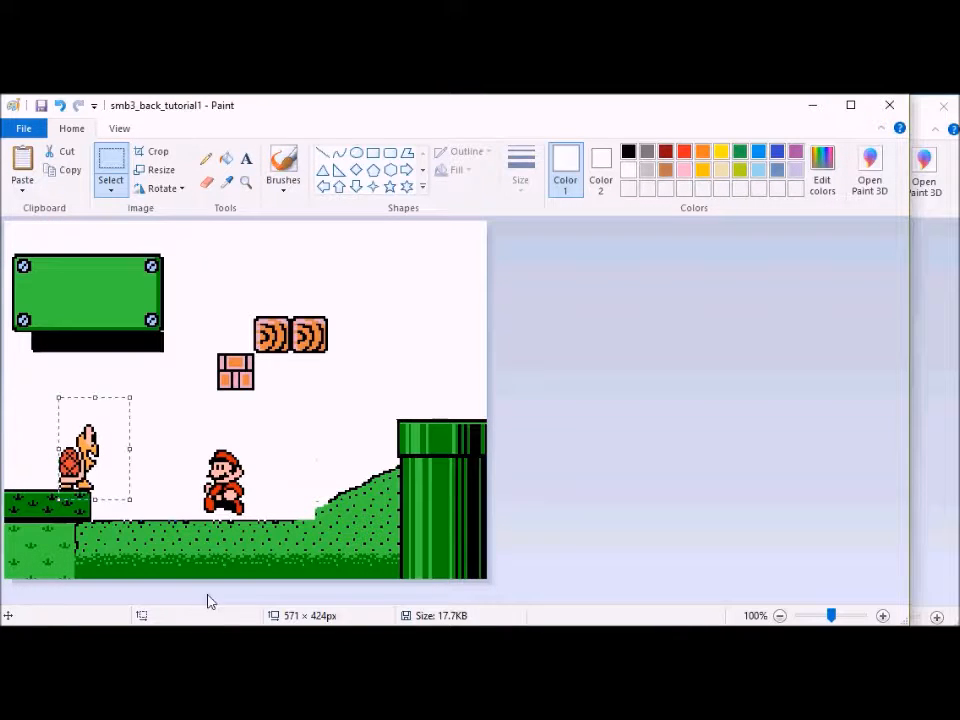
# Step: Paste the white scene over the blue smb3_tut45 picture in place of the previous pose, and save this frame as smb3_tut46
pyautogui.hotkey('ctrl', 'a')
pyautogui.click(594, 612)
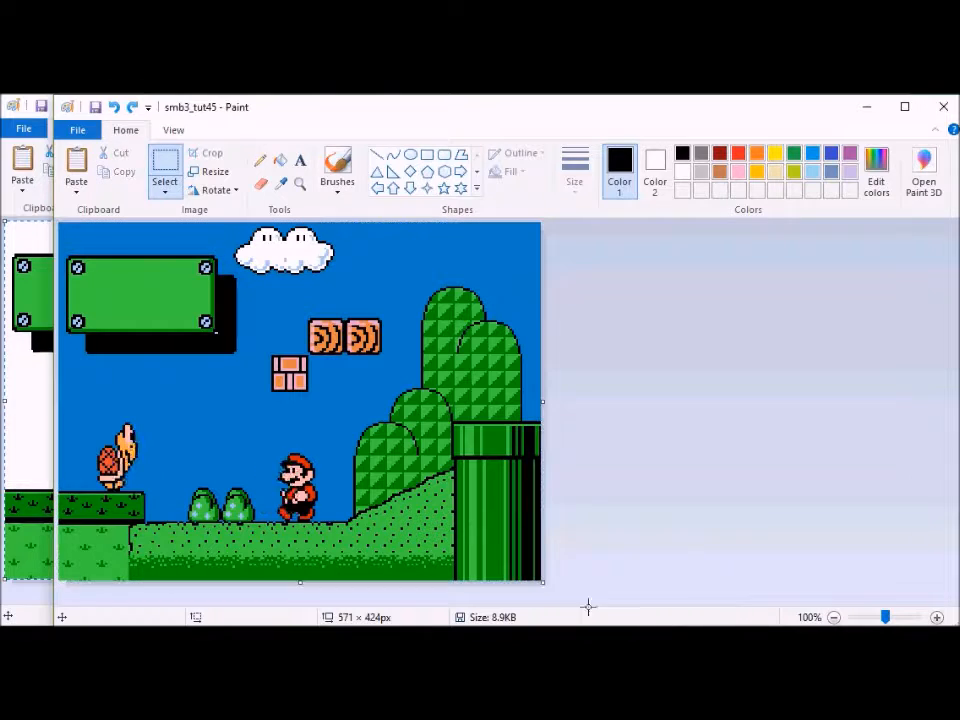
pyautogui.click(77, 130)
pyautogui.click(108, 271)
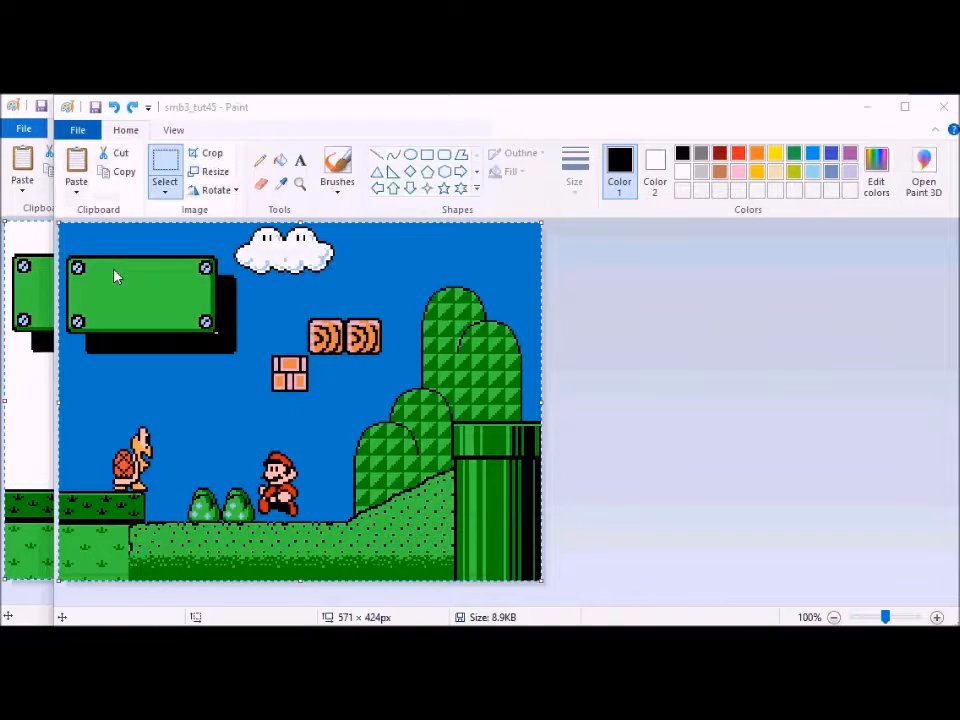
pyautogui.press('Return')
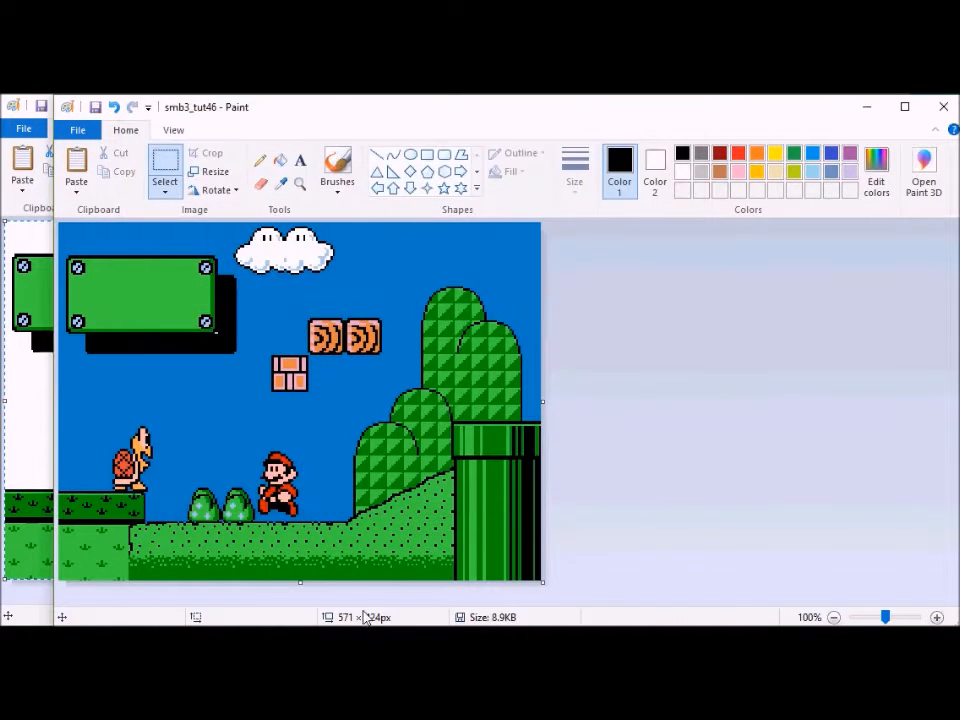
# Step: Replace the striding Mario in the white scene with the sprite sheet's third top-row Mario, slightly farther left on the ground
pyautogui.click(160, 600)
pyautogui.click(218, 252)
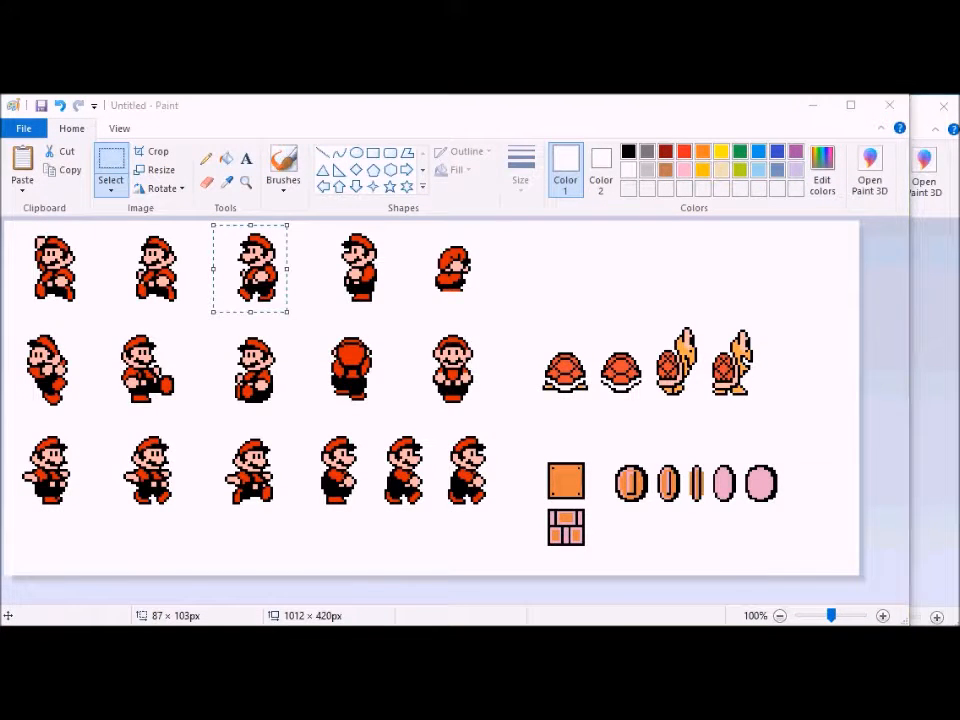
pyautogui.click(268, 589)
pyautogui.click(525, 509)
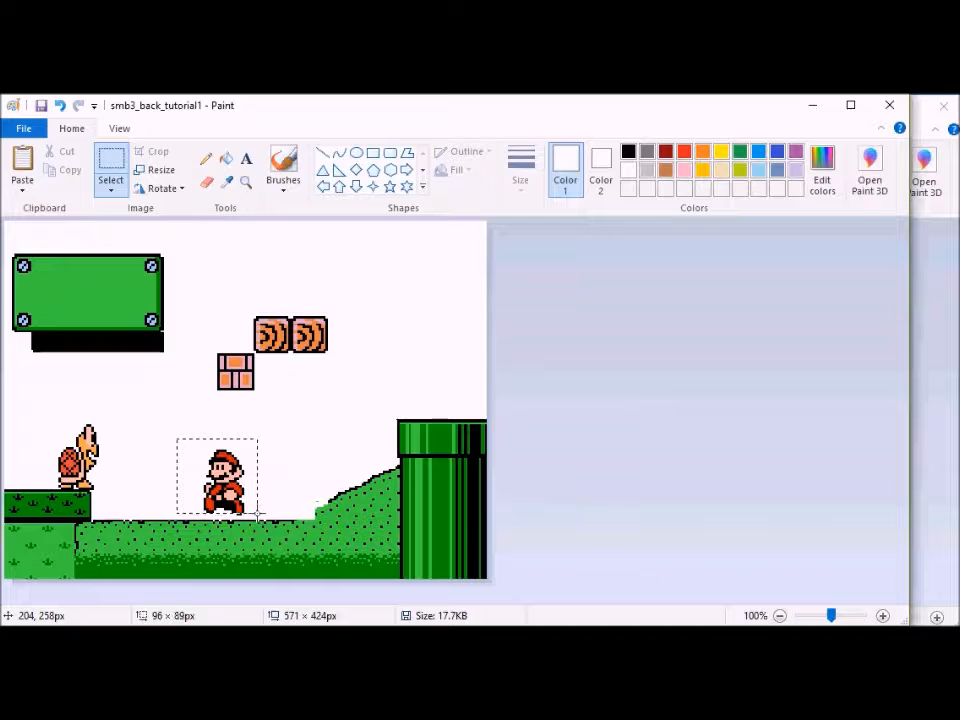
pyautogui.press('Delete')
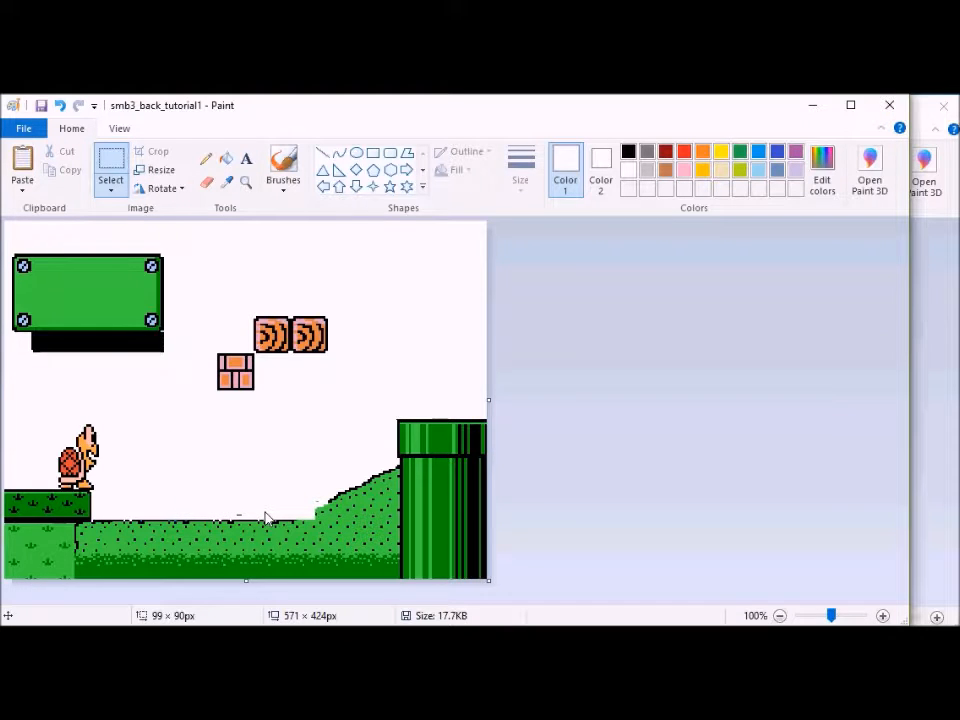
pyautogui.hotkey('ctrl', 'v')
pyautogui.moveTo(41, 263); pyautogui.dragTo(203, 483)
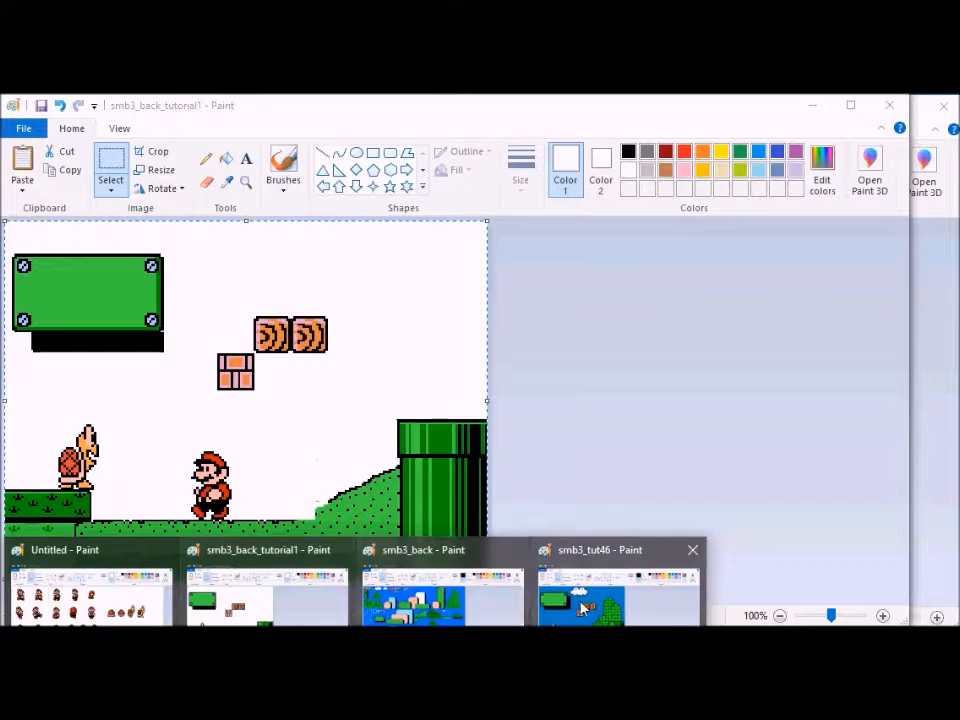
pyautogui.click(560, 595)
# Step: Replace the Koopa in the white scene with the sprite sheet's inner Koopa, stepping over the ledge's right edge, and clear the old one's leftover pixels
pyautogui.moveTo(267, 622)
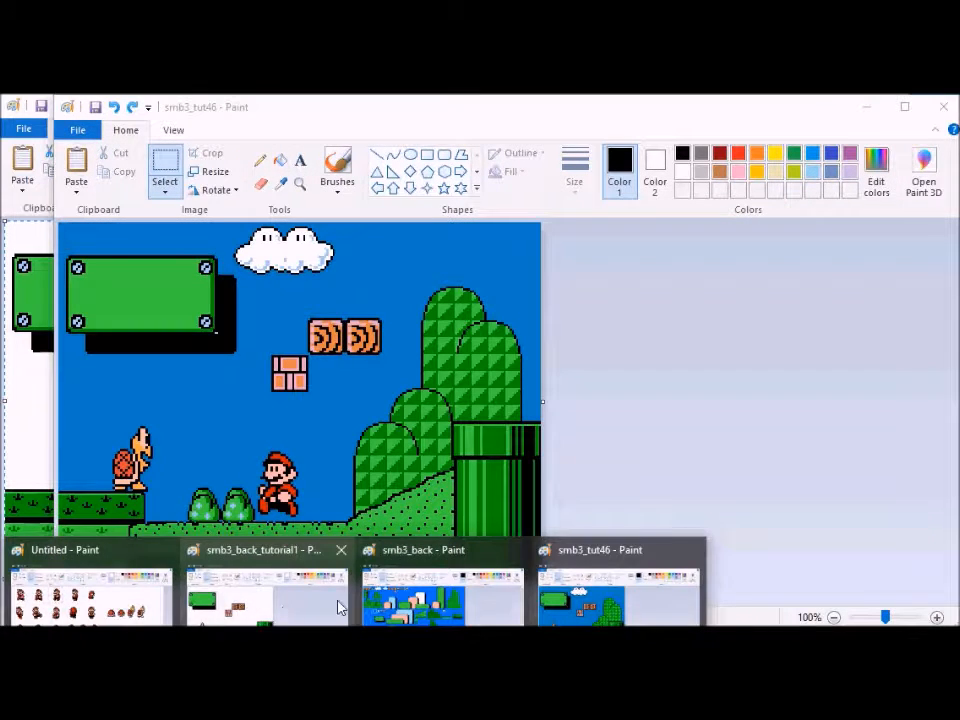
pyautogui.click(90, 600)
pyautogui.moveTo(650, 313); pyautogui.dragTo(699, 410)
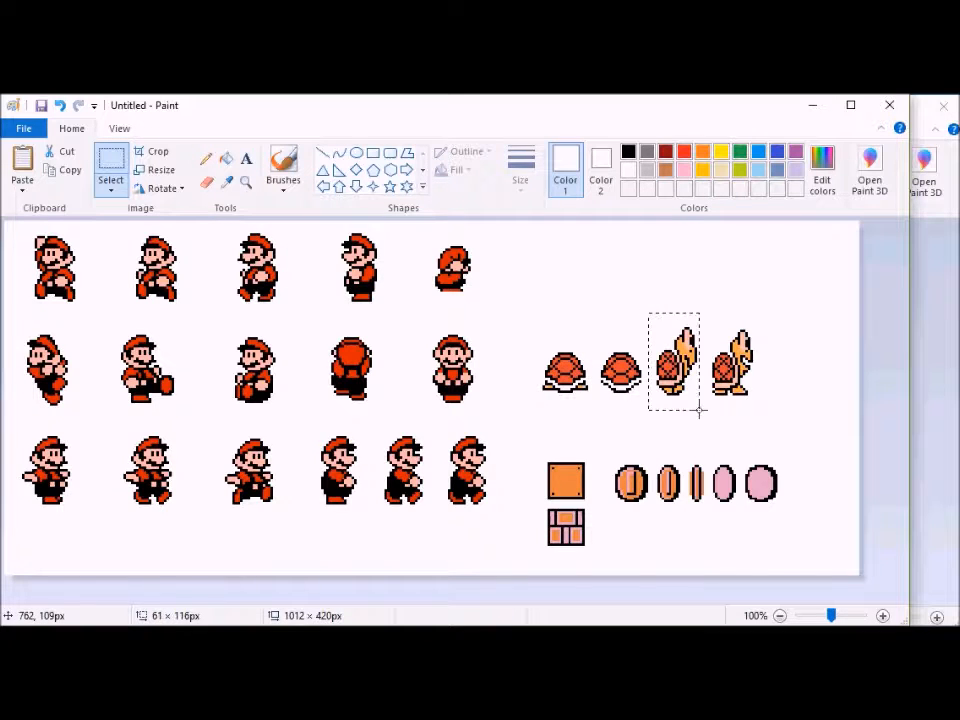
pyautogui.moveTo(590, 622)
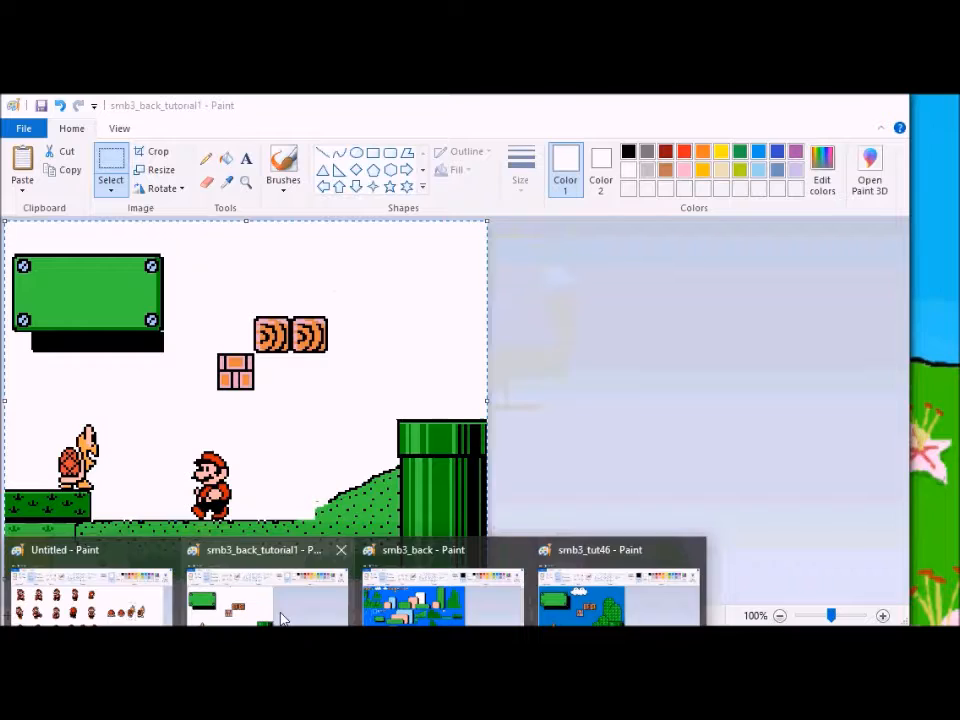
pyautogui.click(279, 617)
pyautogui.moveTo(37, 395); pyautogui.dragTo(128, 489)
pyautogui.press('Delete')
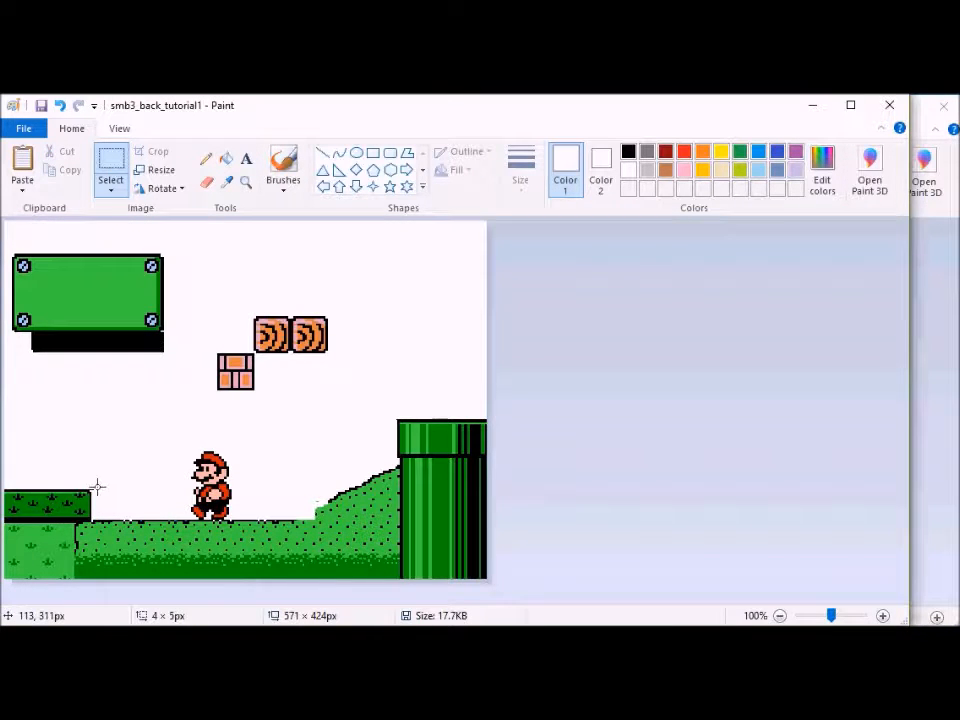
pyautogui.moveTo(62, 486); pyautogui.dragTo(62, 487)
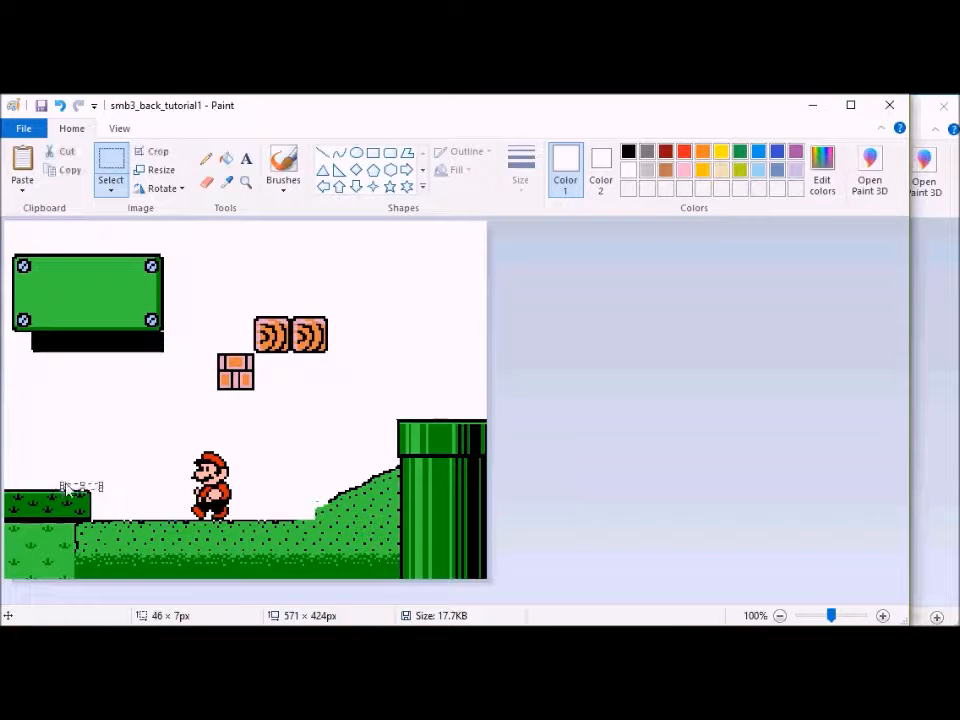
pyautogui.click(207, 186)
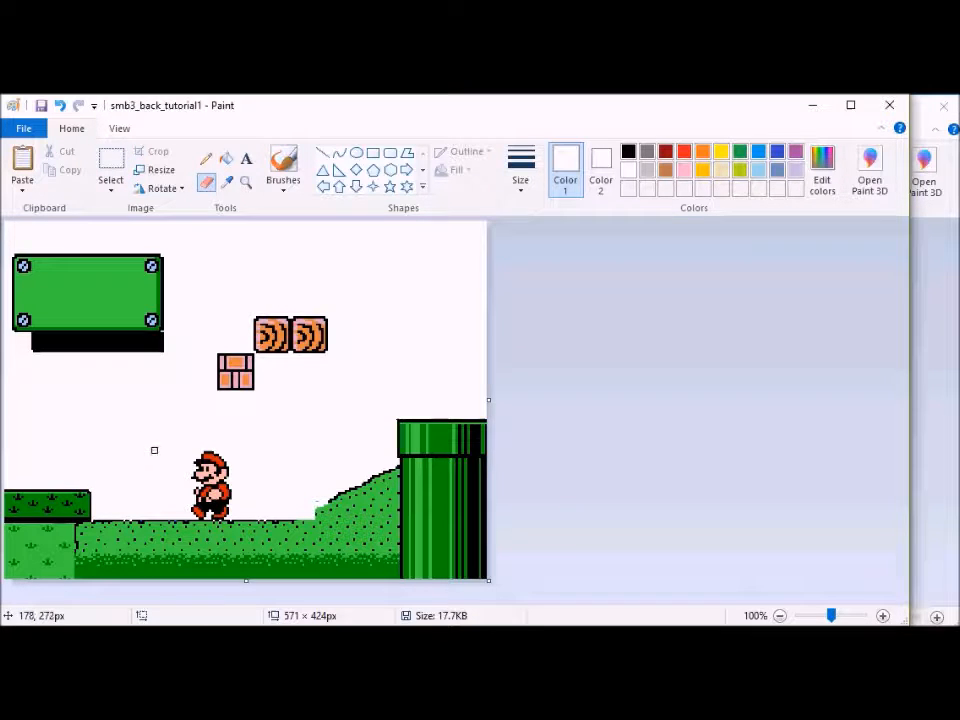
pyautogui.click(22, 160)
pyautogui.moveTo(21, 272); pyautogui.dragTo(85, 456)
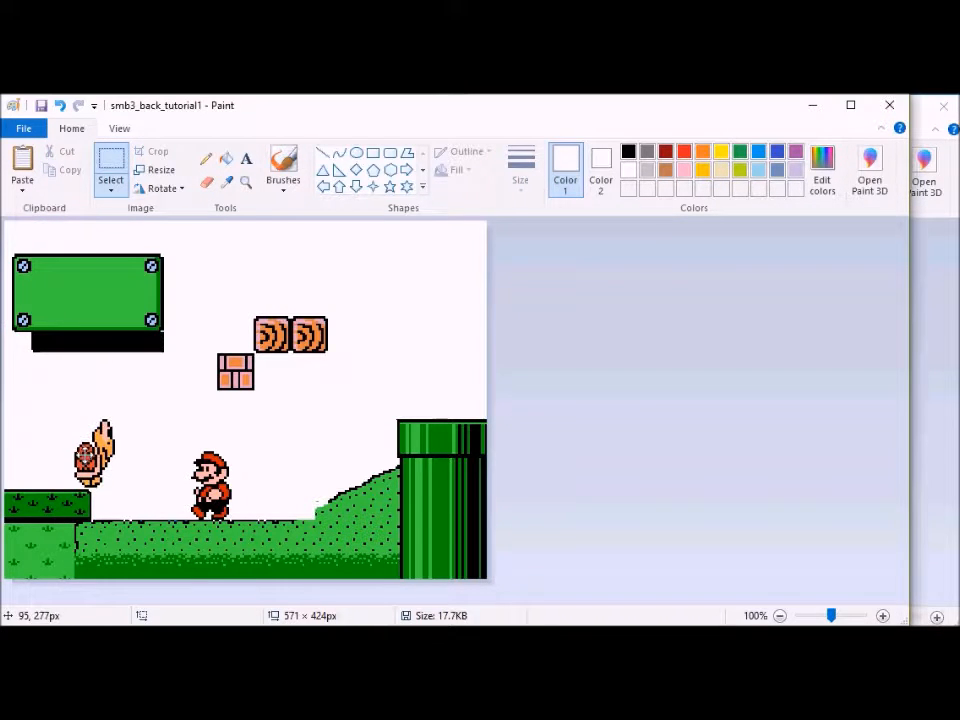
# Step: Paste the white scene over the blue smb3_tut46 picture in place of the previous pose, and save this frame as smb3_tut47
pyautogui.hotkey('ctrl', 'a')
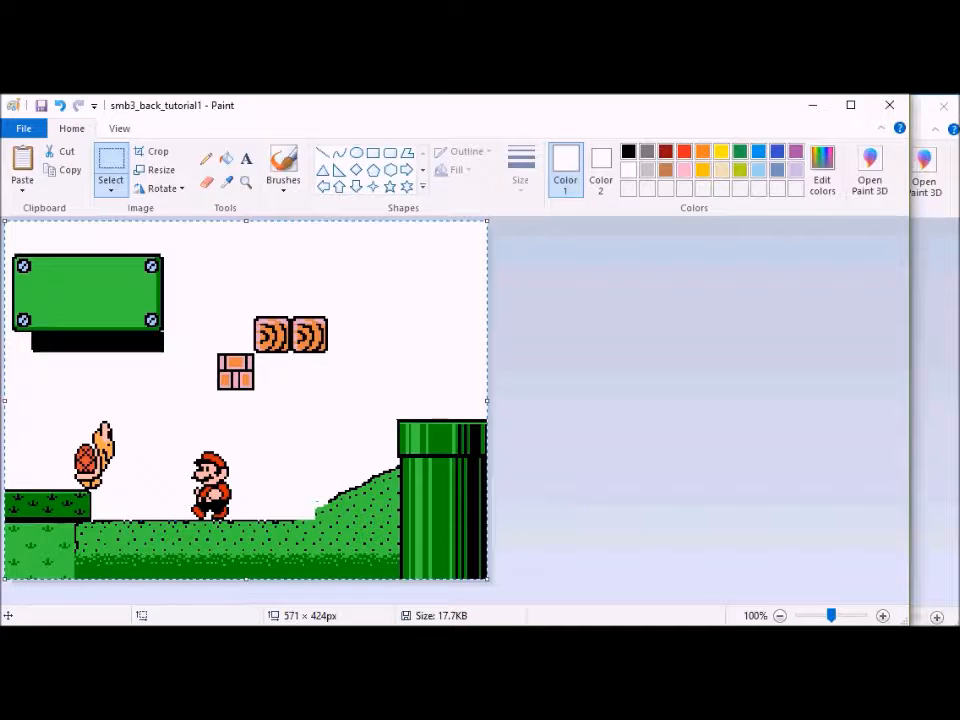
pyautogui.click(353, 640)
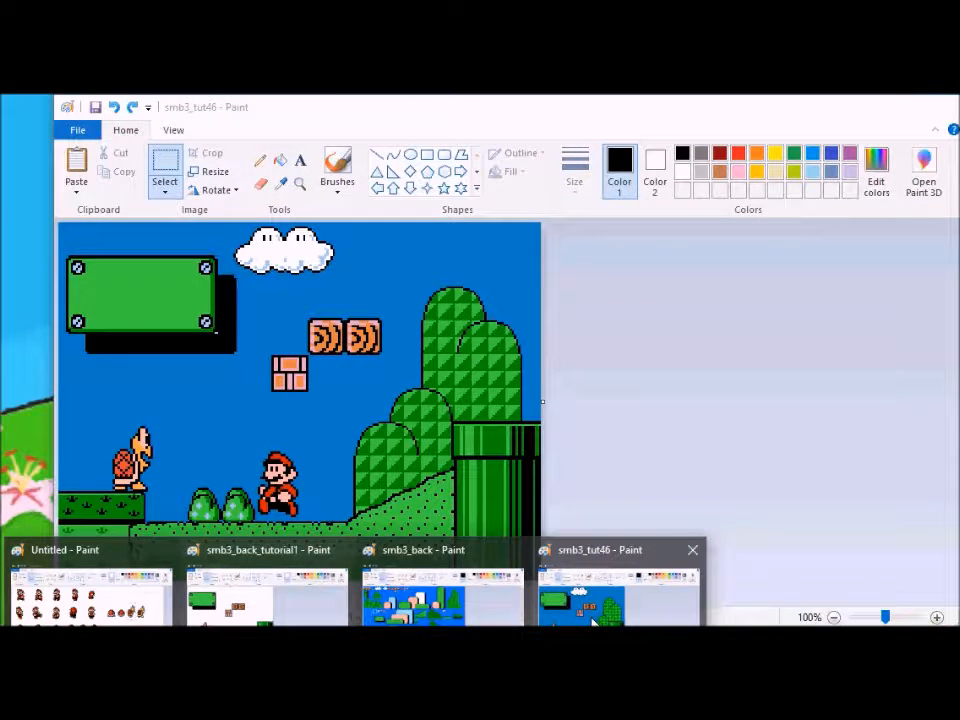
pyautogui.click(564, 620)
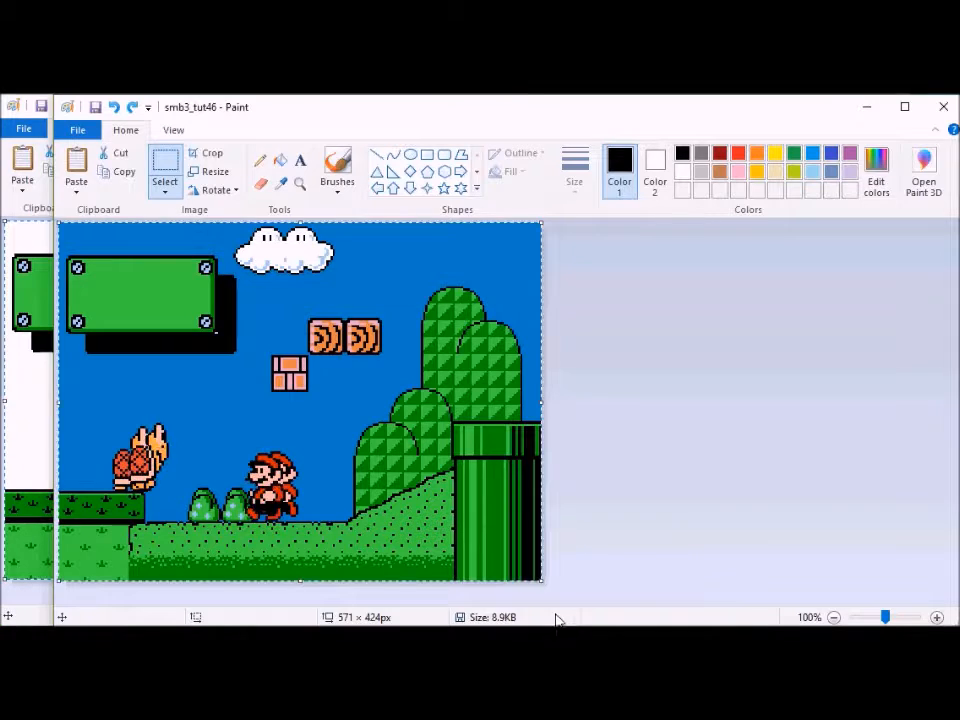
pyautogui.click(77, 130)
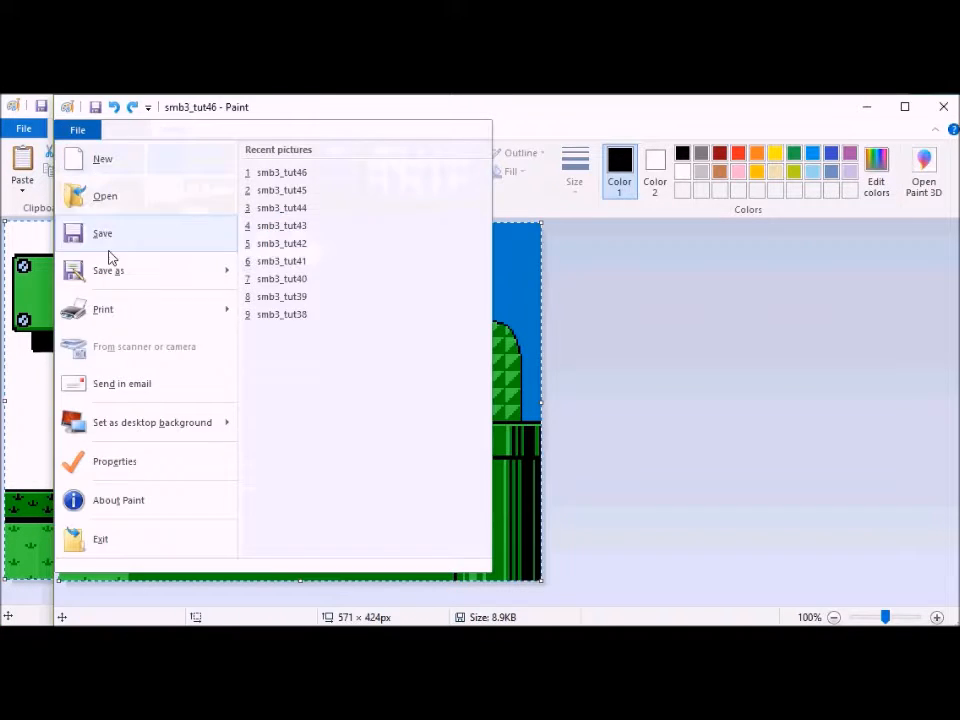
pyautogui.click(121, 278)
pyautogui.write('smb3_tut47')
pyautogui.press('Return')
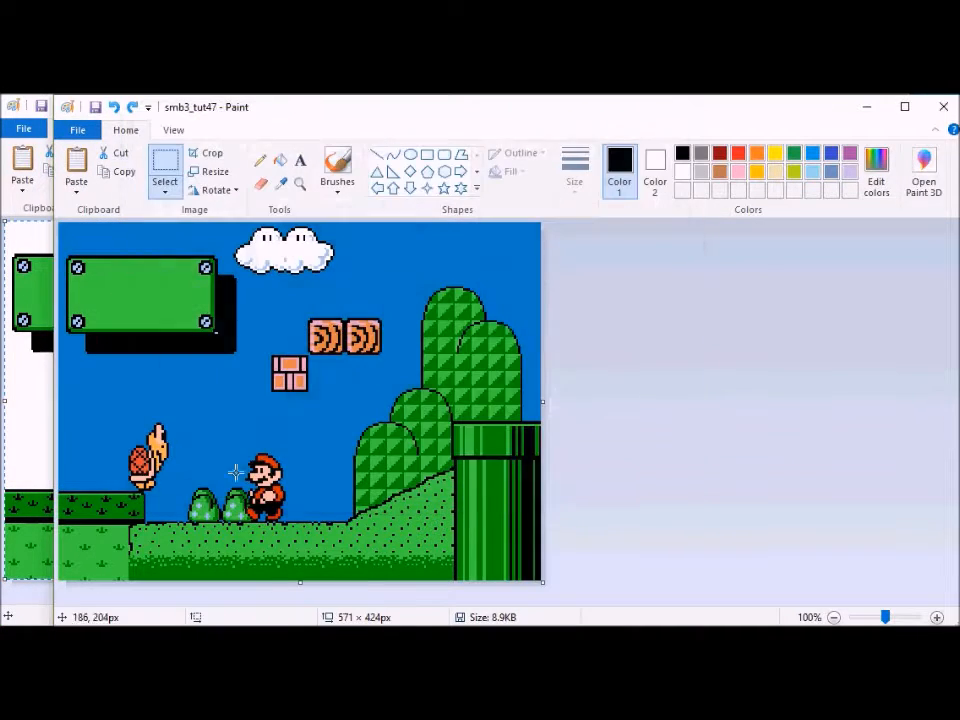
# Step: Flip the two Koopas on the sprite sheet horizontally so that they face left
pyautogui.click(140, 617)
pyautogui.click(746, 429)
pyautogui.click(165, 188)
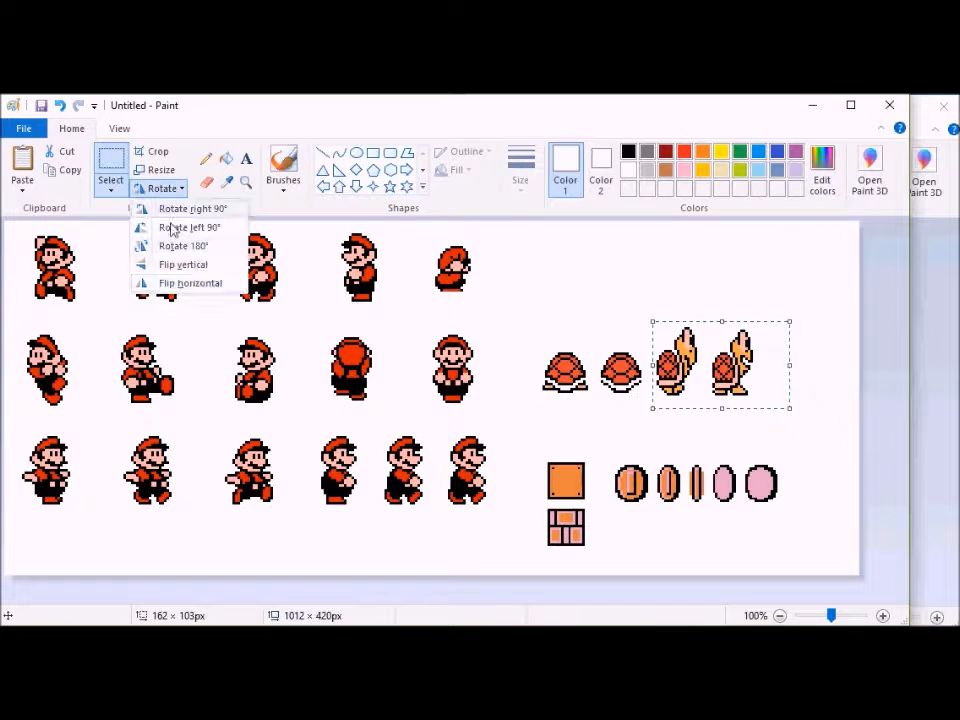
pyautogui.click(193, 282)
# Step: Replace the Koopa in the white scene with the sprite sheet's inner left-facing Koopa, standing at the ledge's right end
pyautogui.click(672, 297)
pyautogui.moveTo(728, 399); pyautogui.dragTo(734, 407)
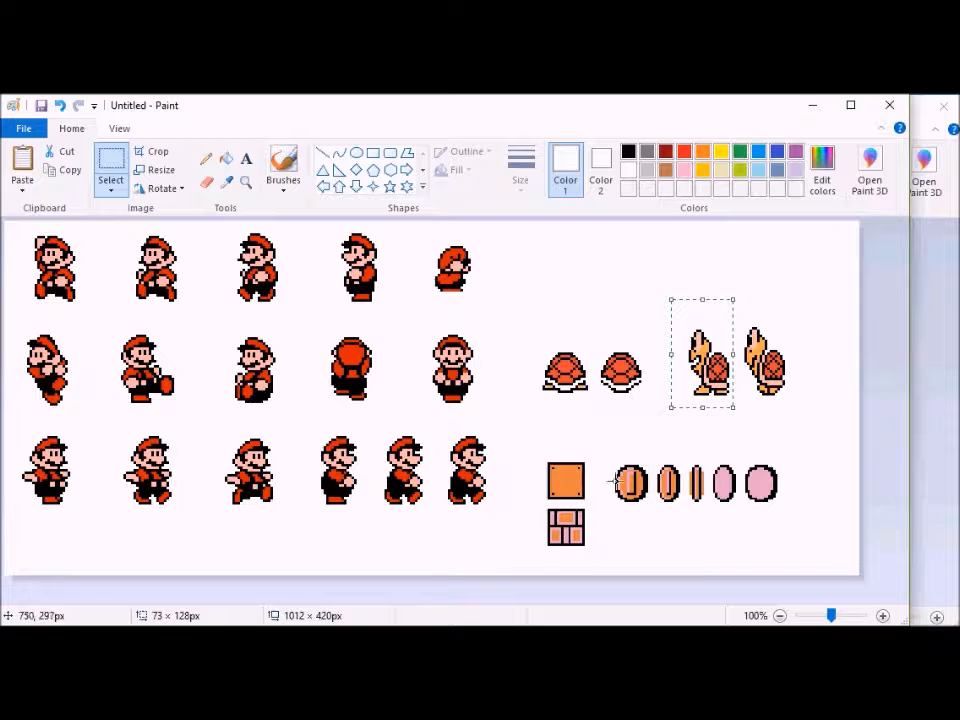
pyautogui.click(265, 590)
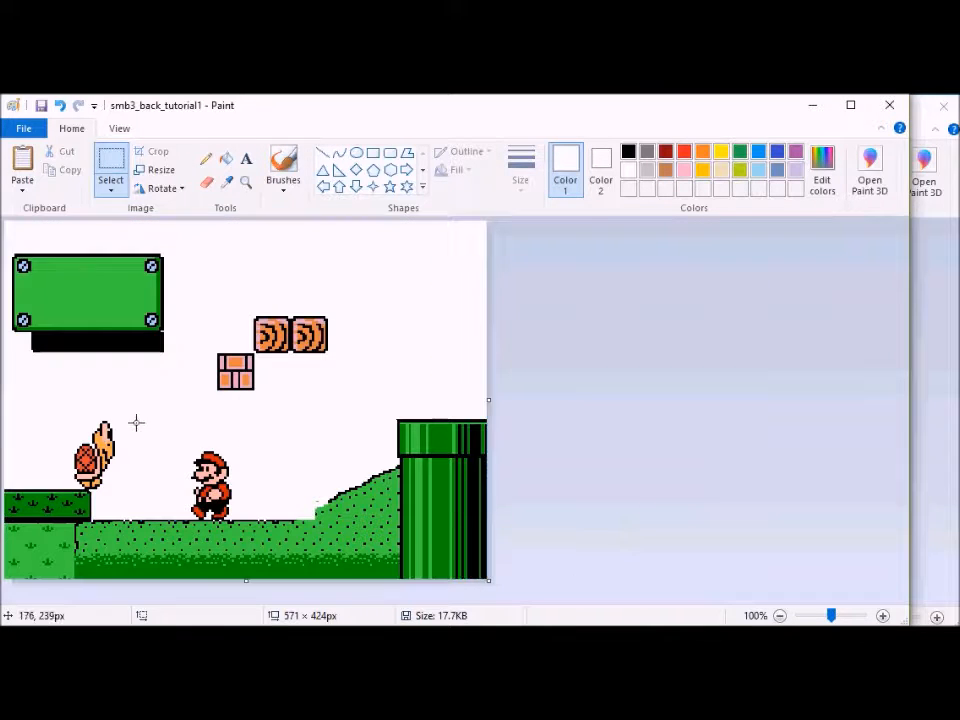
pyautogui.moveTo(142, 488); pyautogui.dragTo(143, 488)
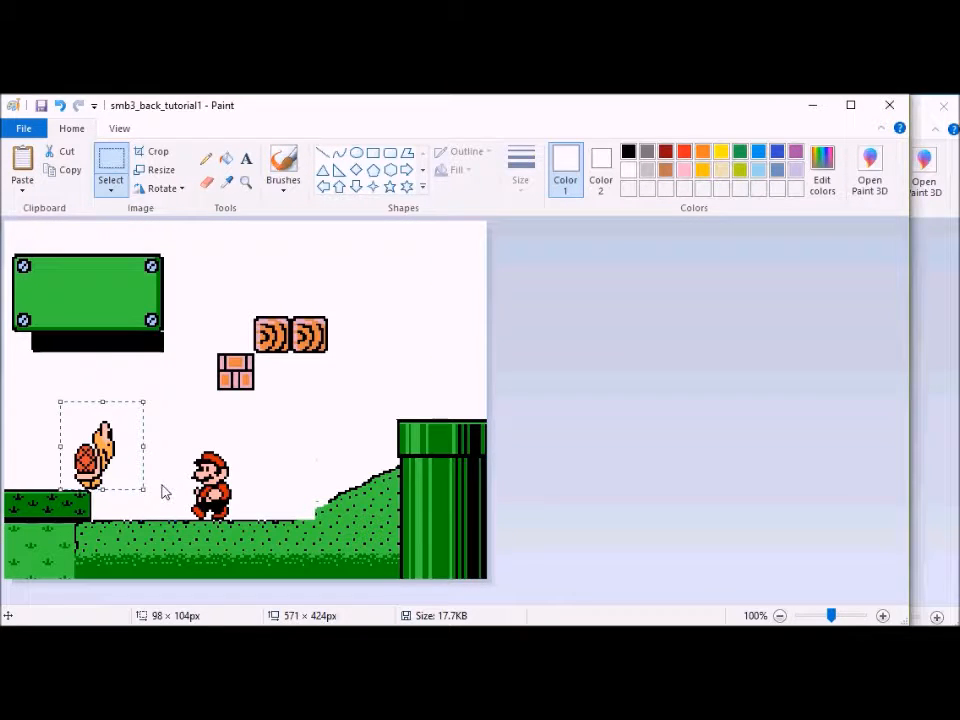
pyautogui.press('Delete')
pyautogui.hotkey('ctrl', 'v')
pyautogui.moveTo(43, 298); pyautogui.dragTo(72, 461)
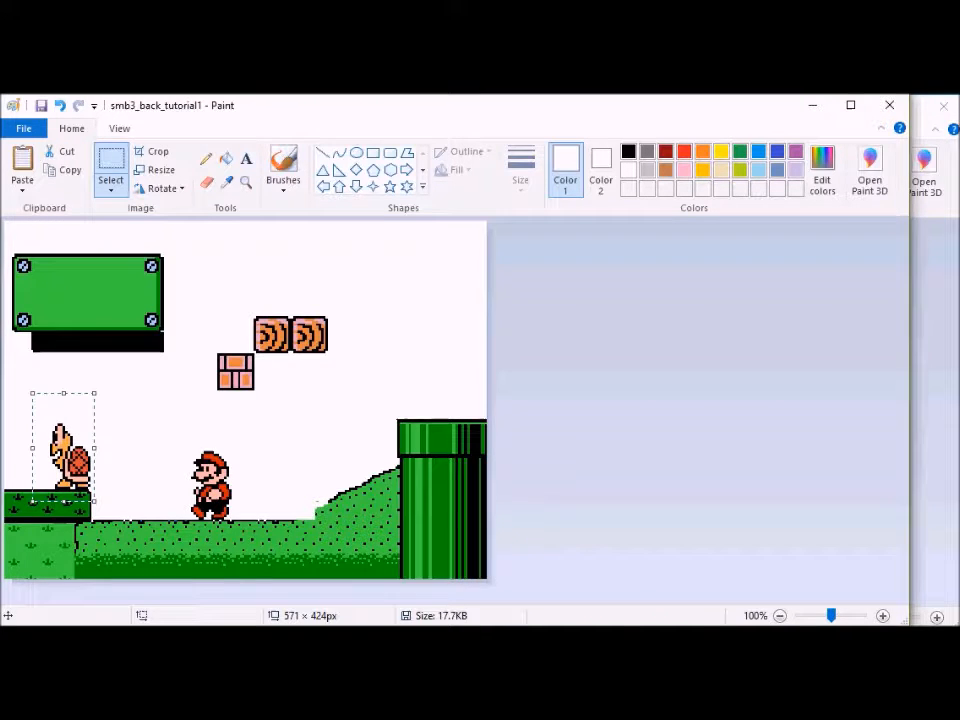
# Step: Replace the Mario in the white scene with the sprite sheet's first top-row jumping Mario, slightly farther left and just above the ground
pyautogui.click(85, 595)
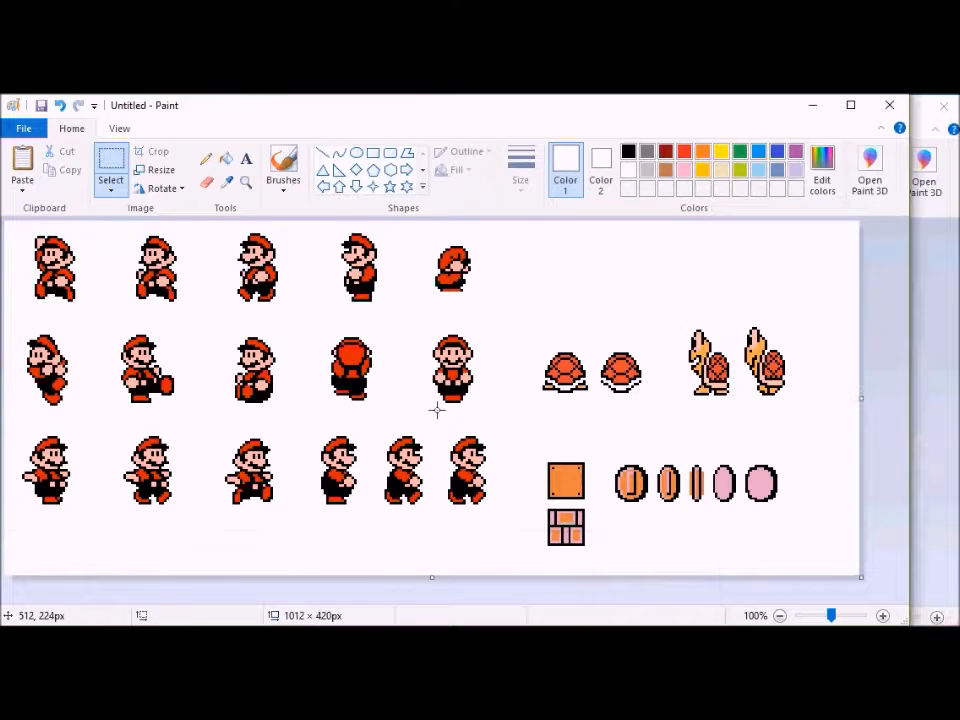
pyautogui.moveTo(75, 268); pyautogui.dragTo(95, 310)
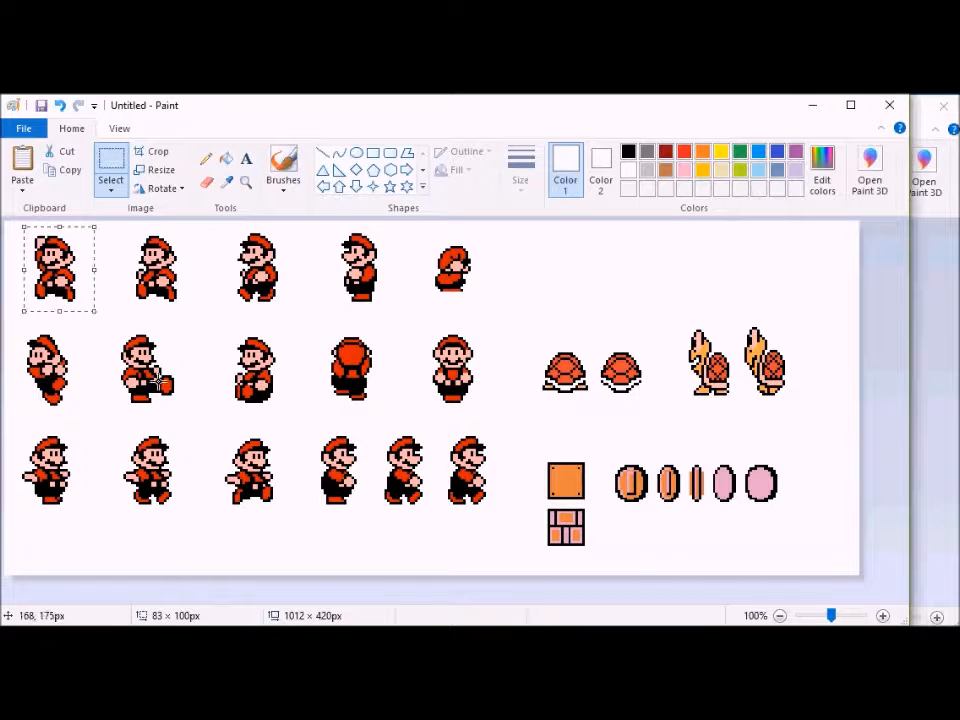
pyautogui.click(440, 622)
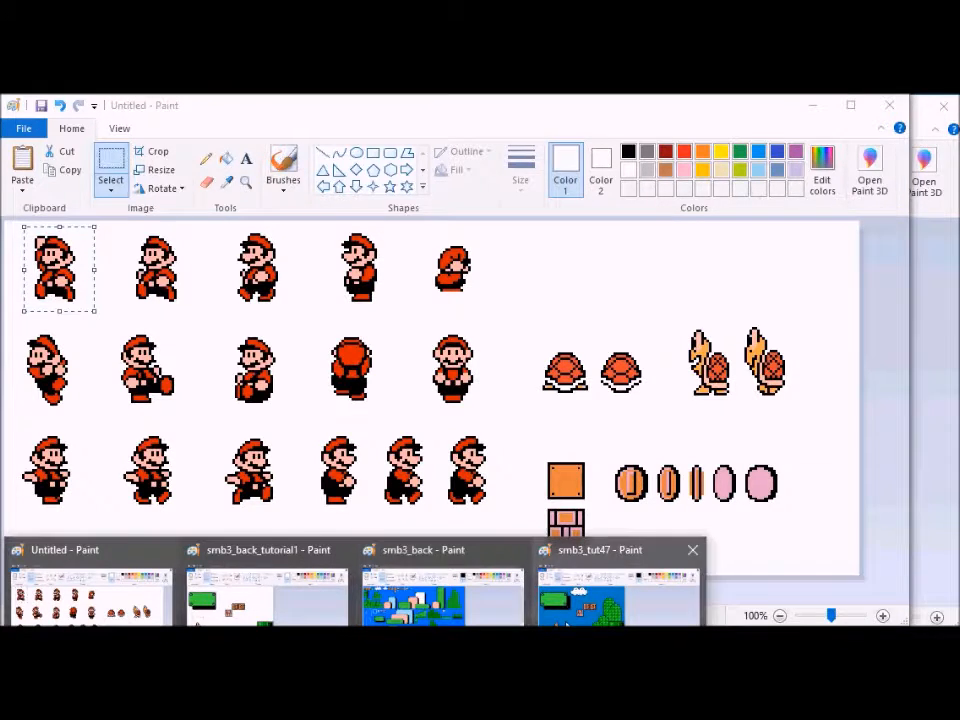
pyautogui.click(285, 615)
pyautogui.moveTo(138, 420); pyautogui.dragTo(248, 500)
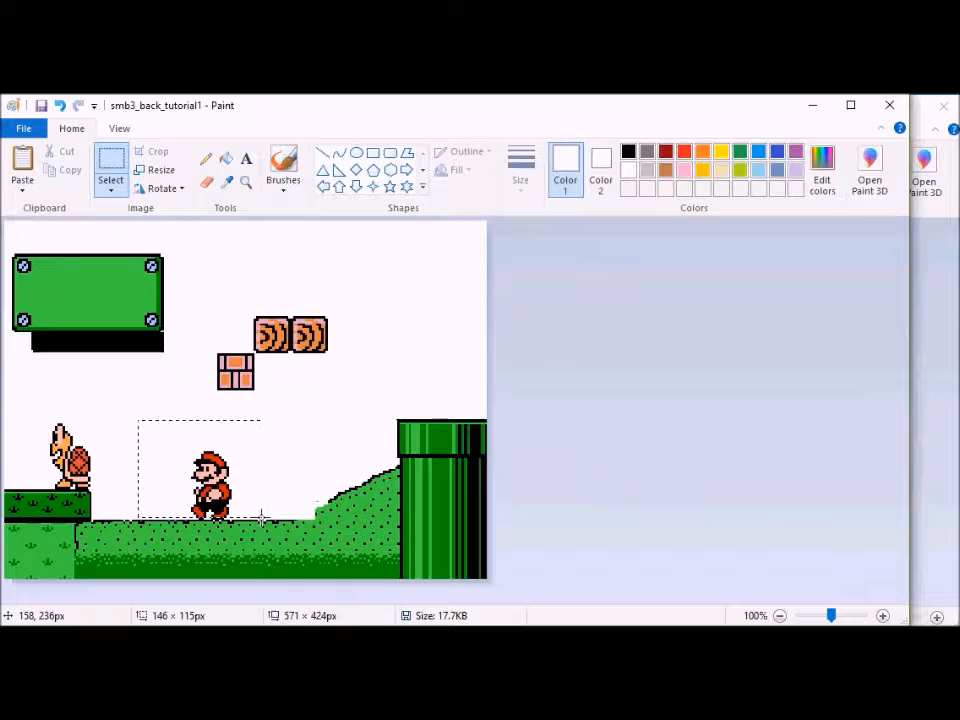
pyautogui.hotkey('ctrl', 'x')
pyautogui.hotkey('ctrl', 'v')
pyautogui.moveTo(11, 283); pyautogui.dragTo(167, 484)
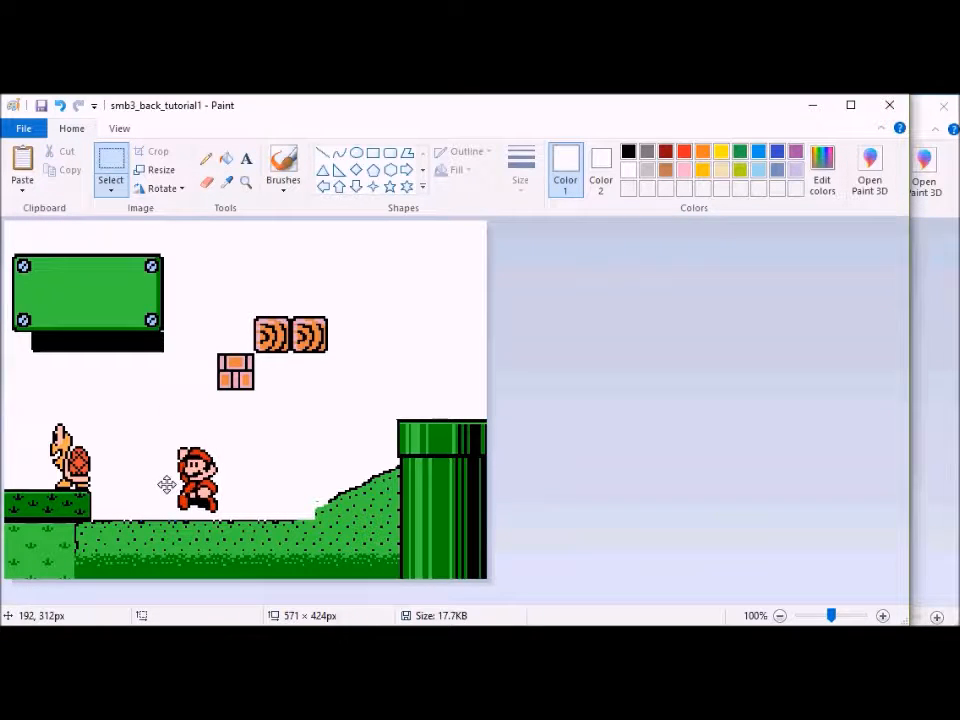
# Step: Paste the white scene over the blue smb3_tut47 picture in place of the previous pose, and save this frame as smb3_tut48
pyautogui.moveTo(315, 617)
pyautogui.click(600, 590)
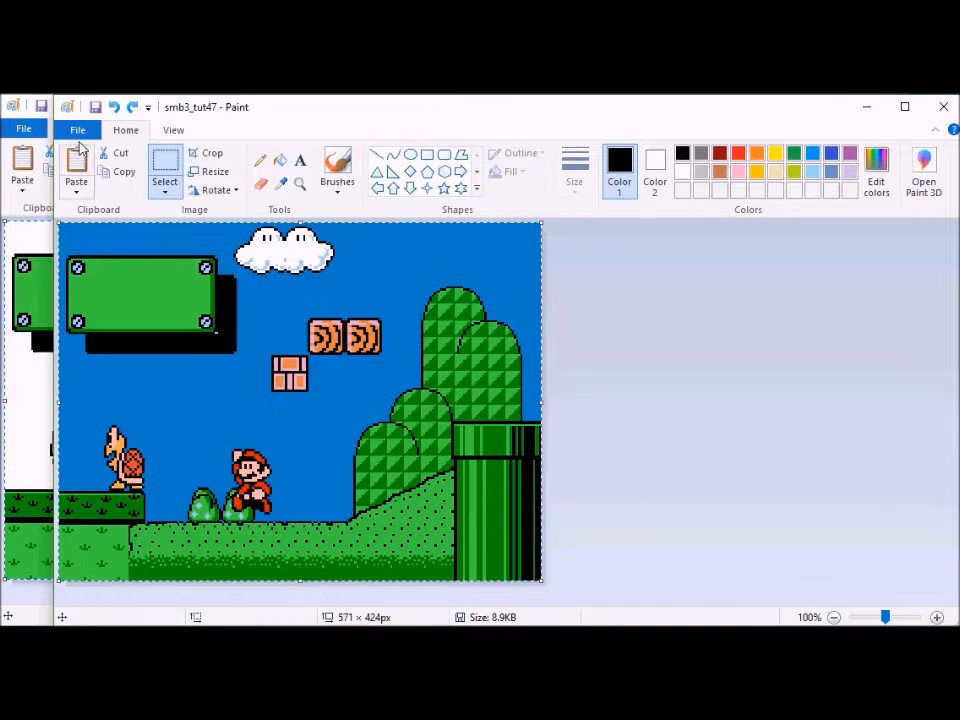
pyautogui.click(77, 129)
pyautogui.press('Escape')
pyautogui.press('F12')
pyautogui.press('End')
pyautogui.press('BackSpace')
pyautogui.write('8')
pyautogui.press('Return')
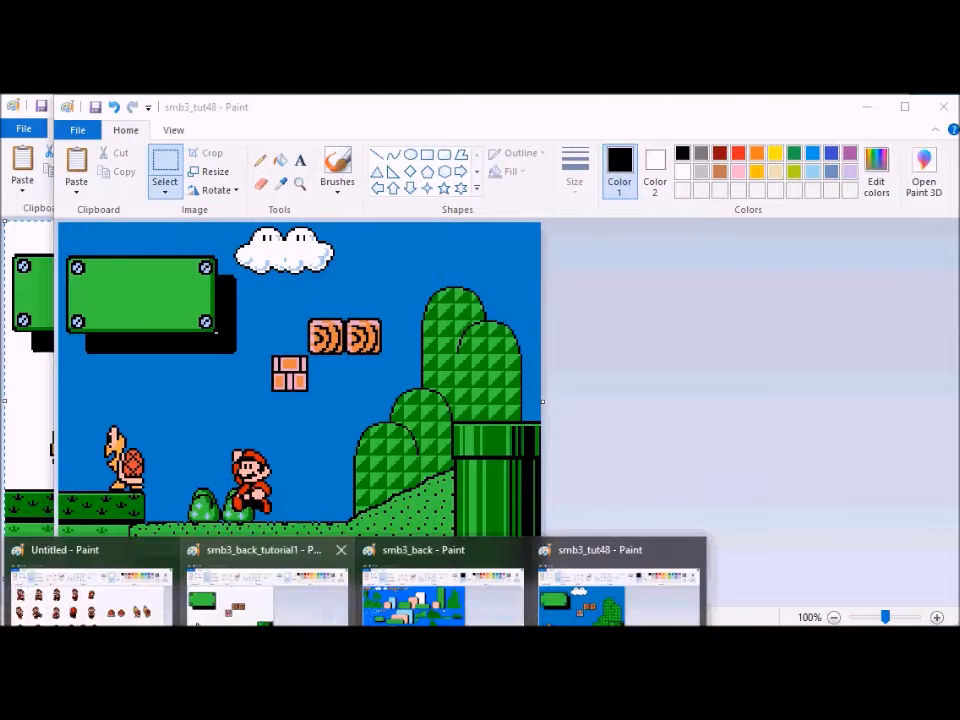
# Step: Move the jumping Mario higher and farther left in the white scene, and paste the scene over the smb3_tut48 picture replacing the previous pose
pyautogui.click(268, 592)
pyautogui.moveTo(162, 427); pyautogui.dragTo(230, 497)
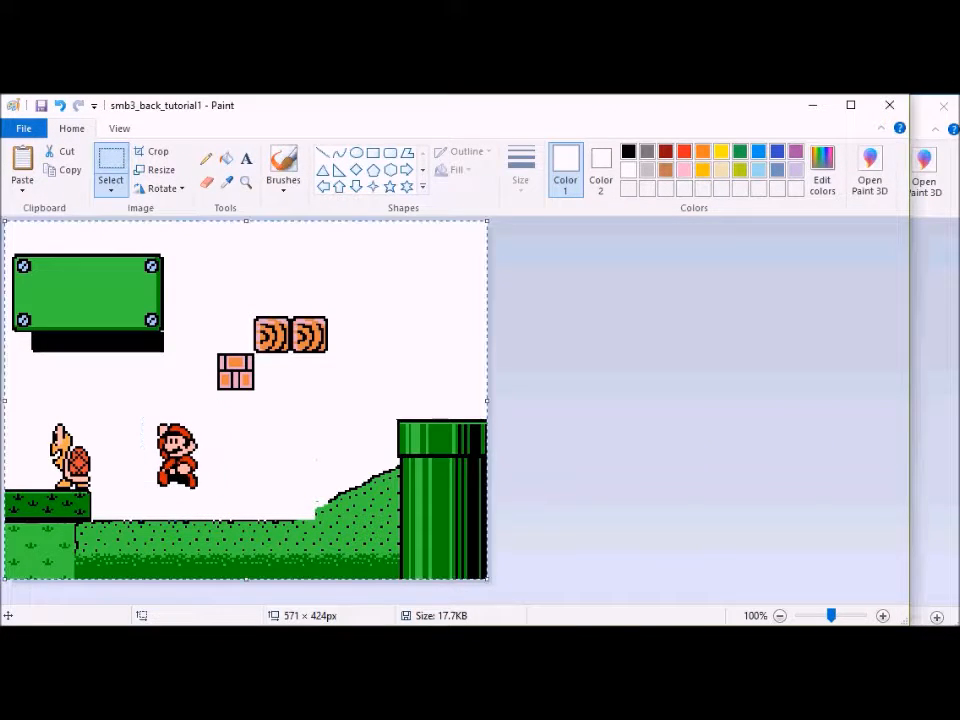
pyautogui.moveTo(266, 640)
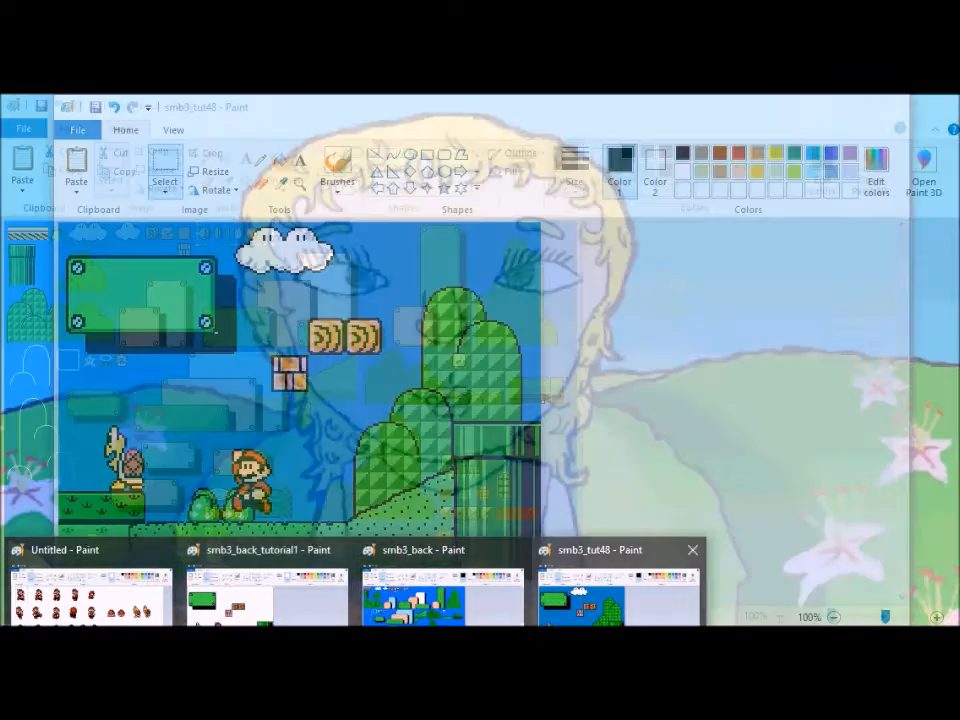
pyautogui.click(570, 605)
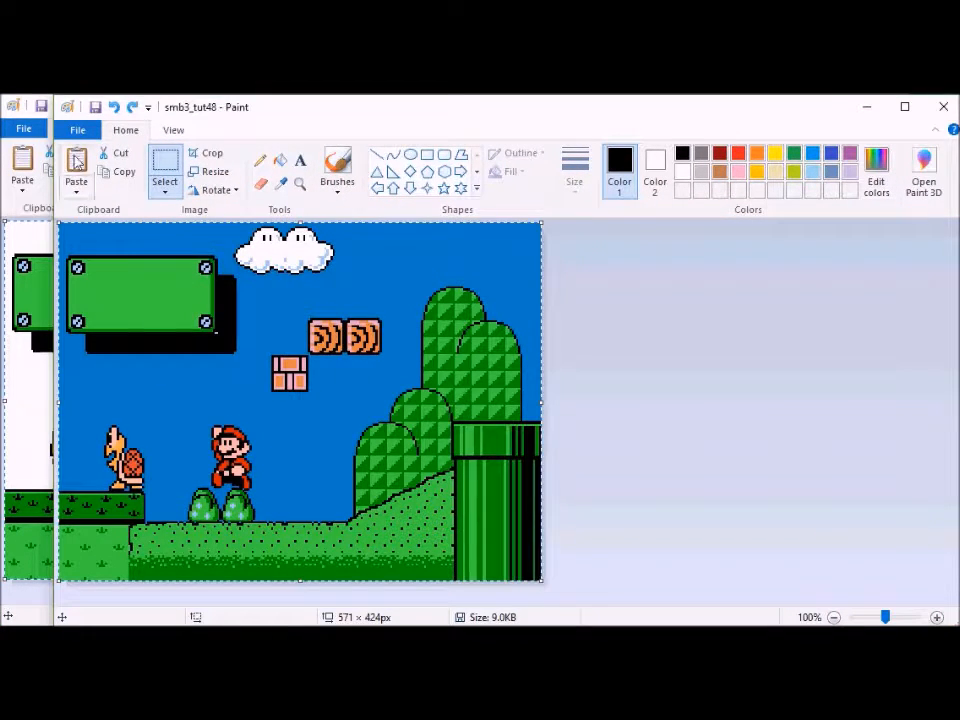
# Step: Save the current frame as a new PNG named smb3_tut49
pyautogui.click(77, 129)
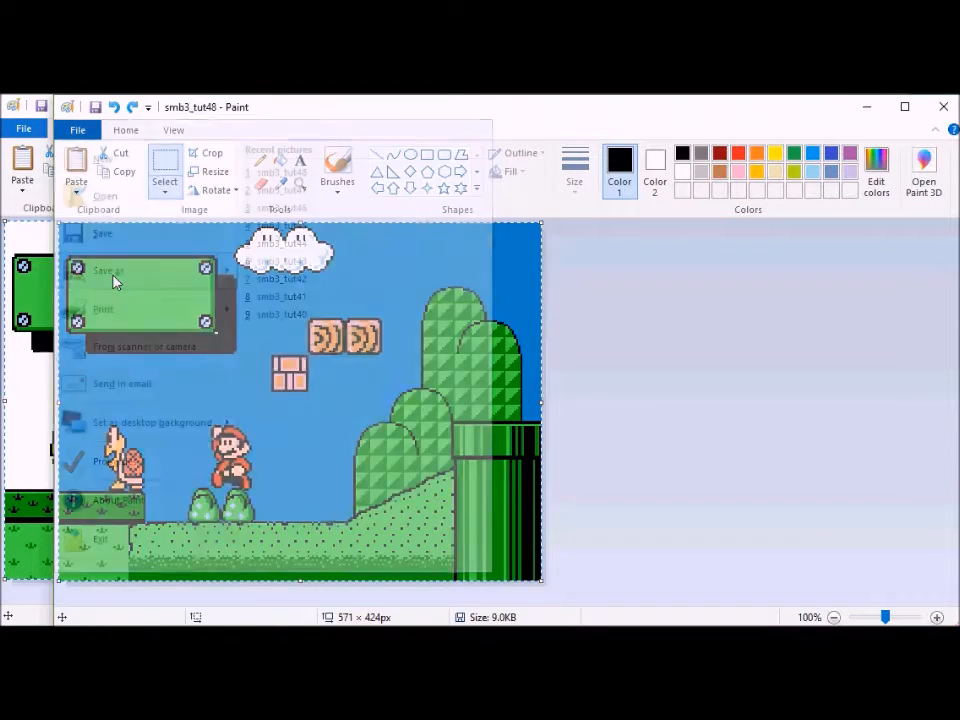
pyautogui.press('Right')
pyautogui.press('BackSpace')
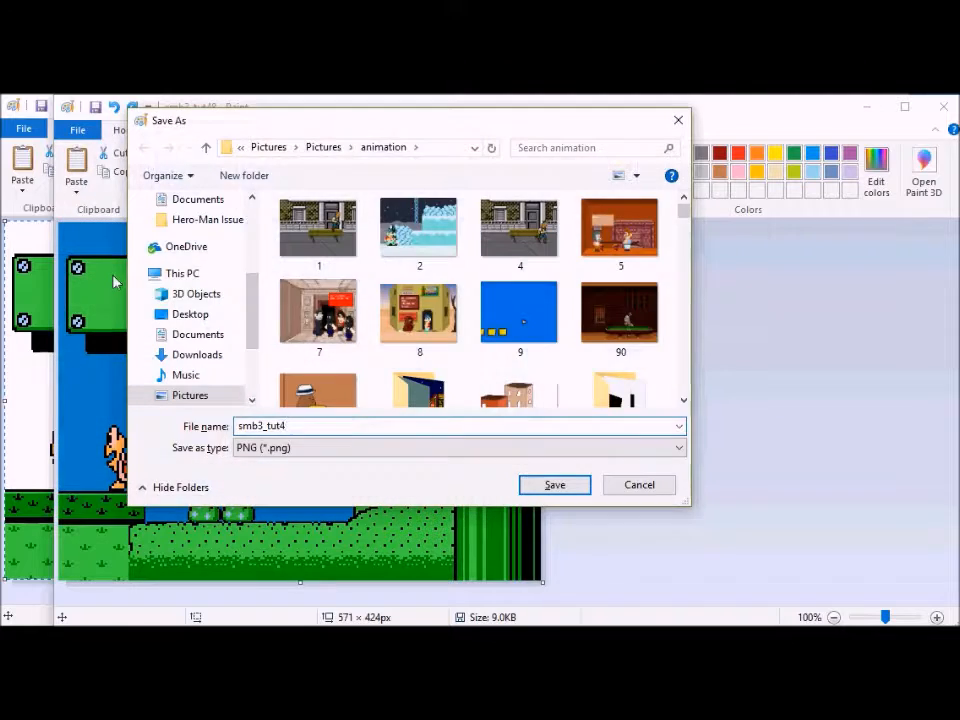
pyautogui.write('9')
pyautogui.press('Return')
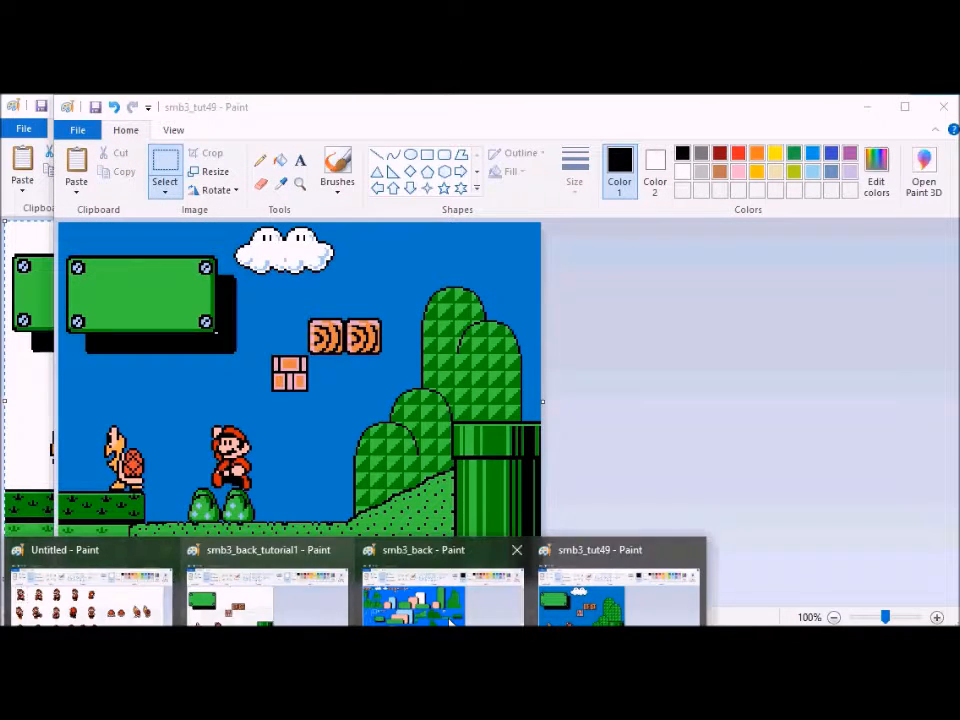
# Step: Replace the turtle in smb3_back_tutorial1 with the other walking turtle sprite from the untitled sprite sheet, placed further left on the ledge
pyautogui.click(88, 592)
pyautogui.click(754, 374)
pyautogui.moveTo(797, 376); pyautogui.dragTo(811, 405)
pyautogui.click(265, 590)
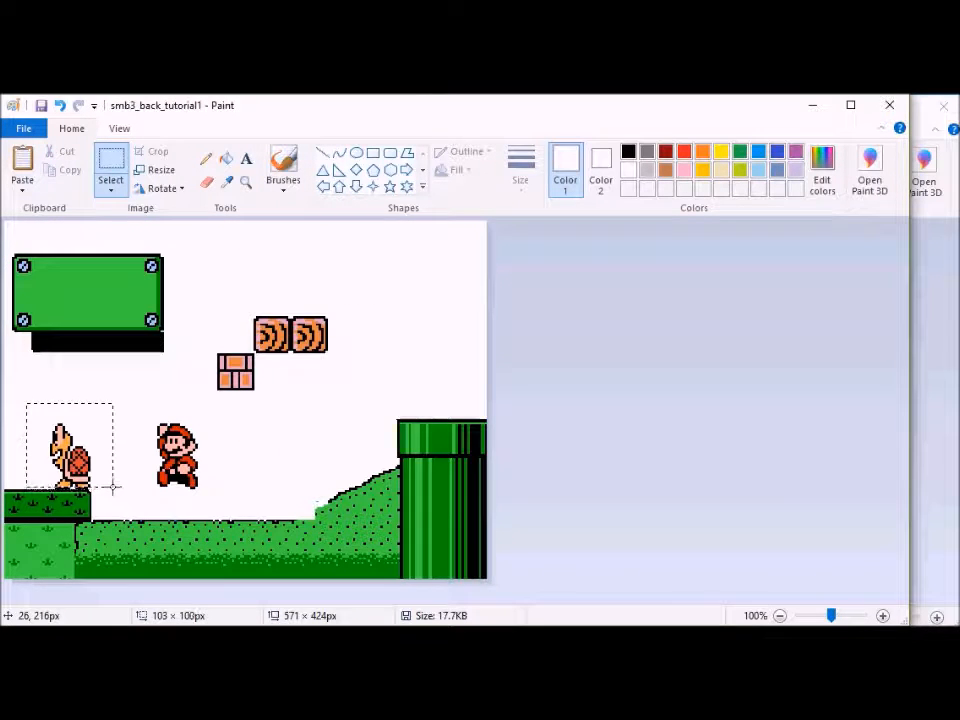
pyautogui.hotkey('ctrl', 'x')
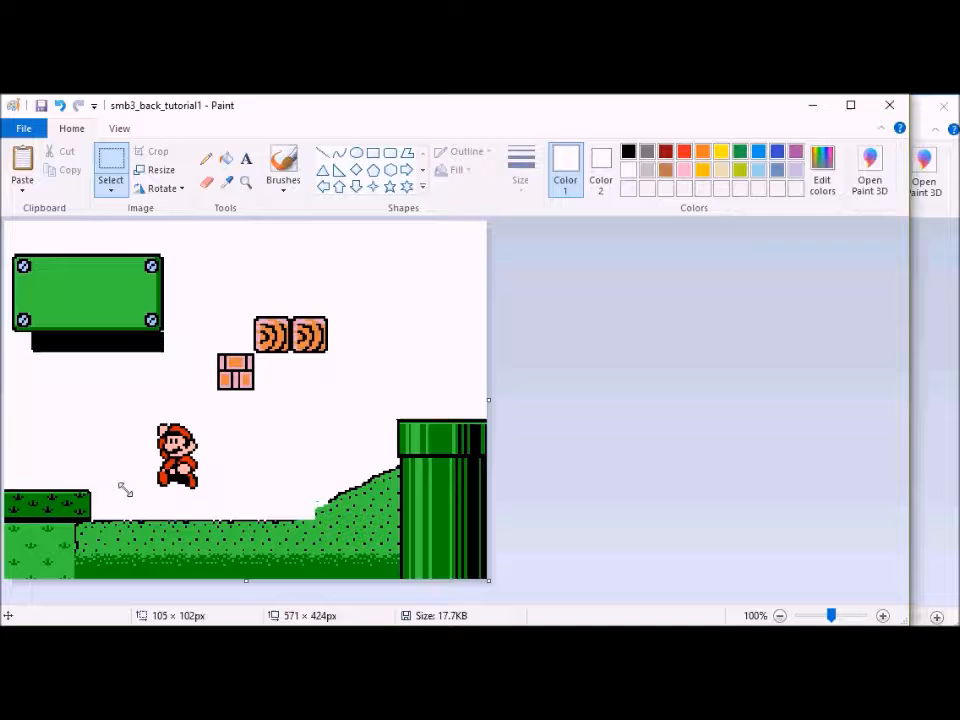
pyautogui.hotkey('ctrl', 'v')
pyautogui.moveTo(45, 338); pyautogui.dragTo(57, 467)
# Step: Transfer the whole smb3_back_tutorial1 picture onto the clean background in smb3_tut49, clearing the previous turtle, and keep the updated frame
pyautogui.hotkey('ctrl', 'a')
pyautogui.click(617, 600)
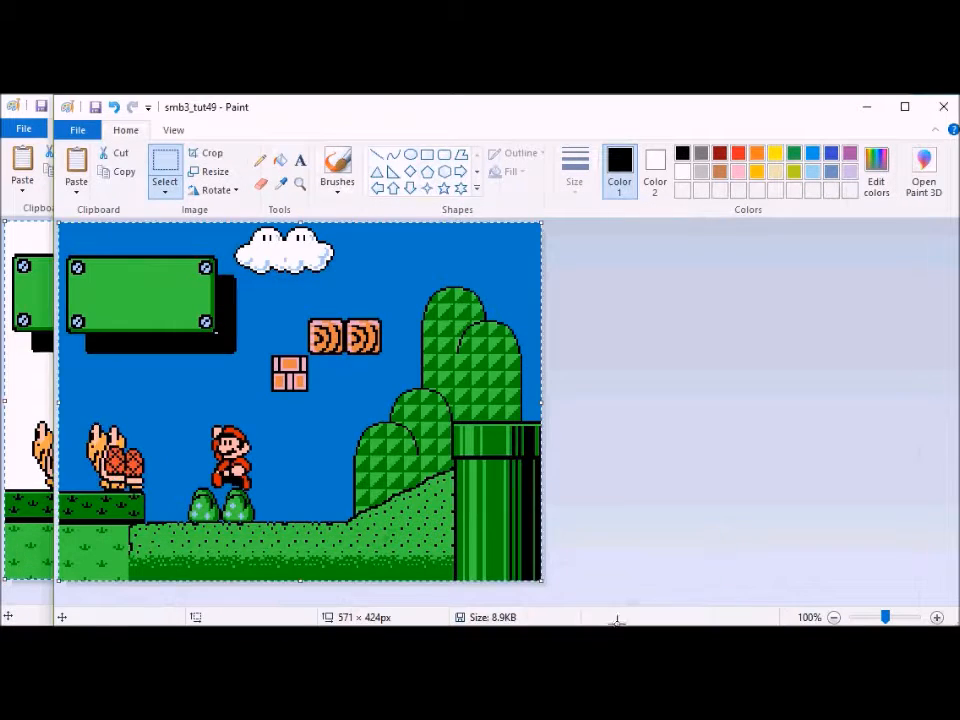
pyautogui.hotkey('ctrl', 'z')
pyautogui.hotkey('ctrl', 'y')
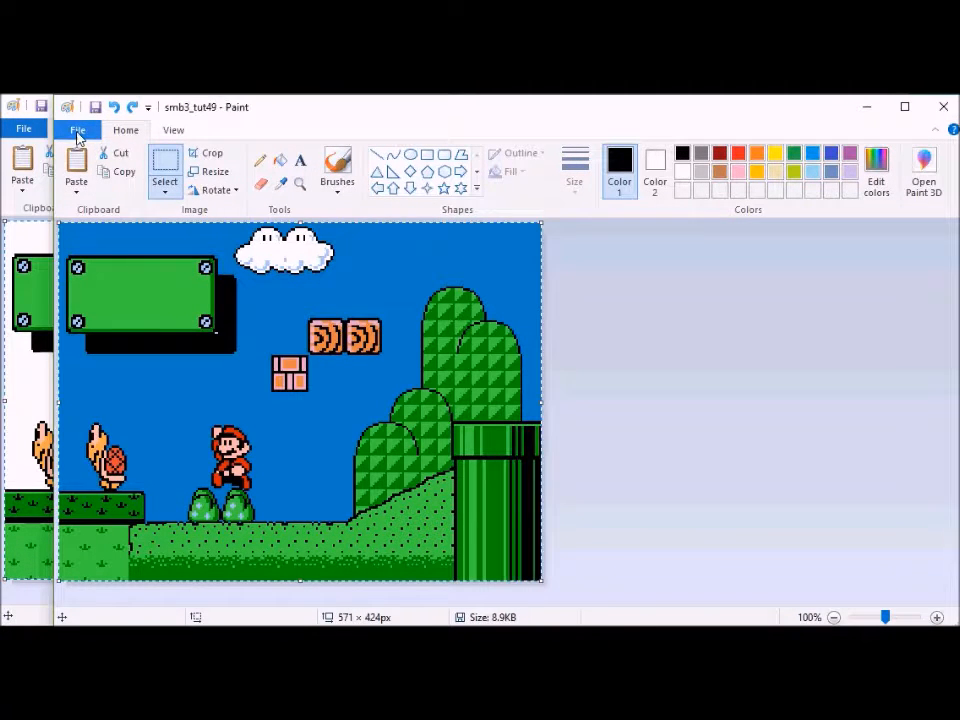
pyautogui.hotkey('ctrl', 'z')
pyautogui.hotkey('ctrl', 'y')
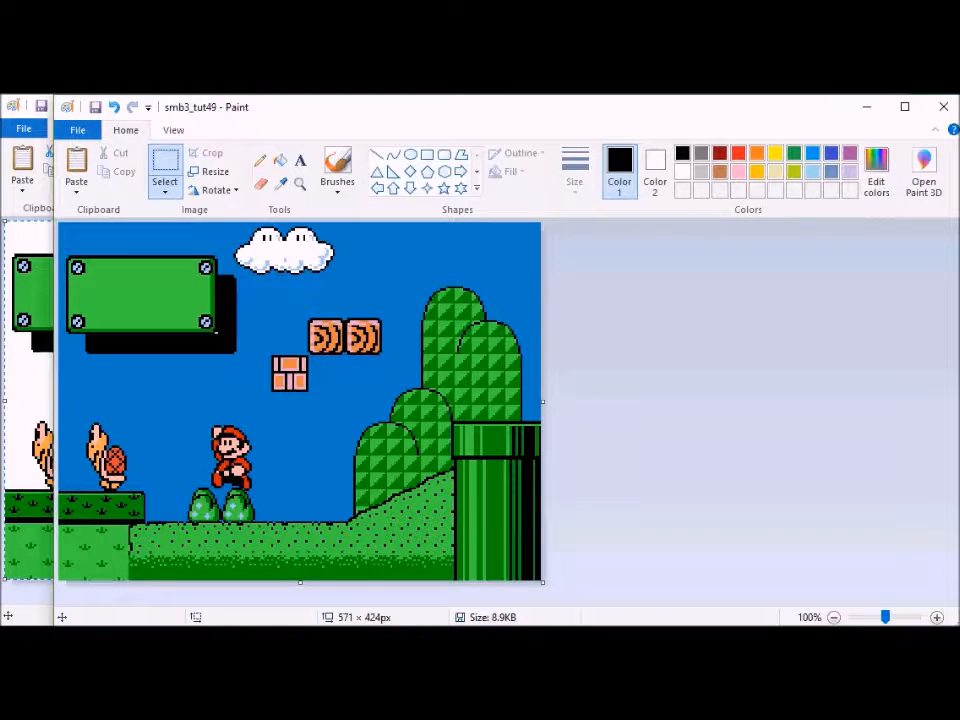
# Step: Move Mario up and to the left in smb3_back_tutorial1 and transfer the picture onto the smb3_tut49 background
pyautogui.click(265, 590)
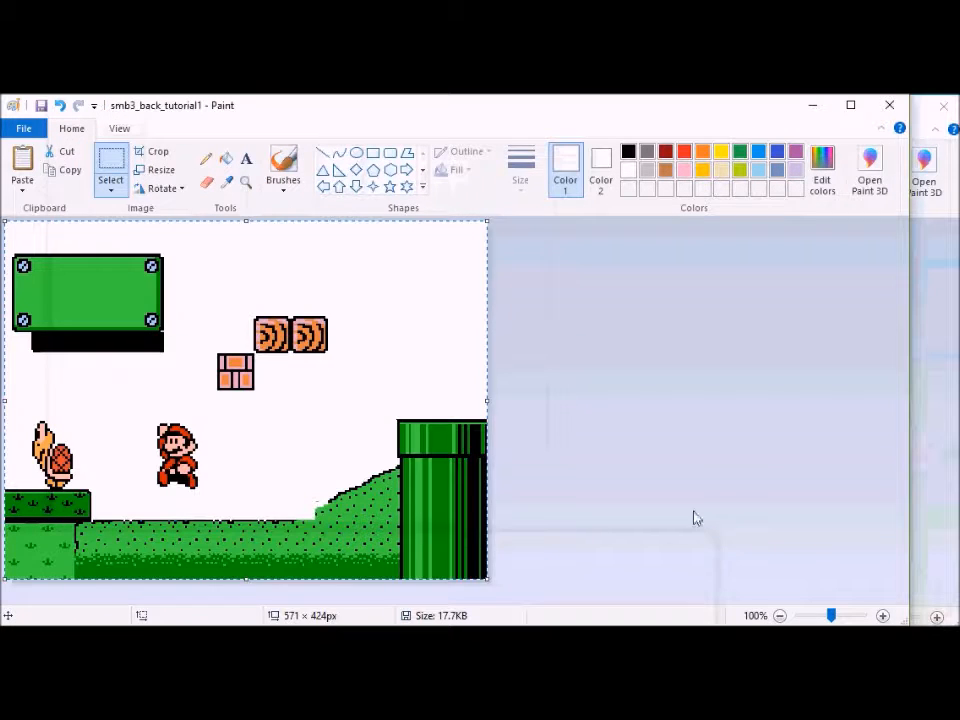
pyautogui.moveTo(213, 502); pyautogui.dragTo(192, 481)
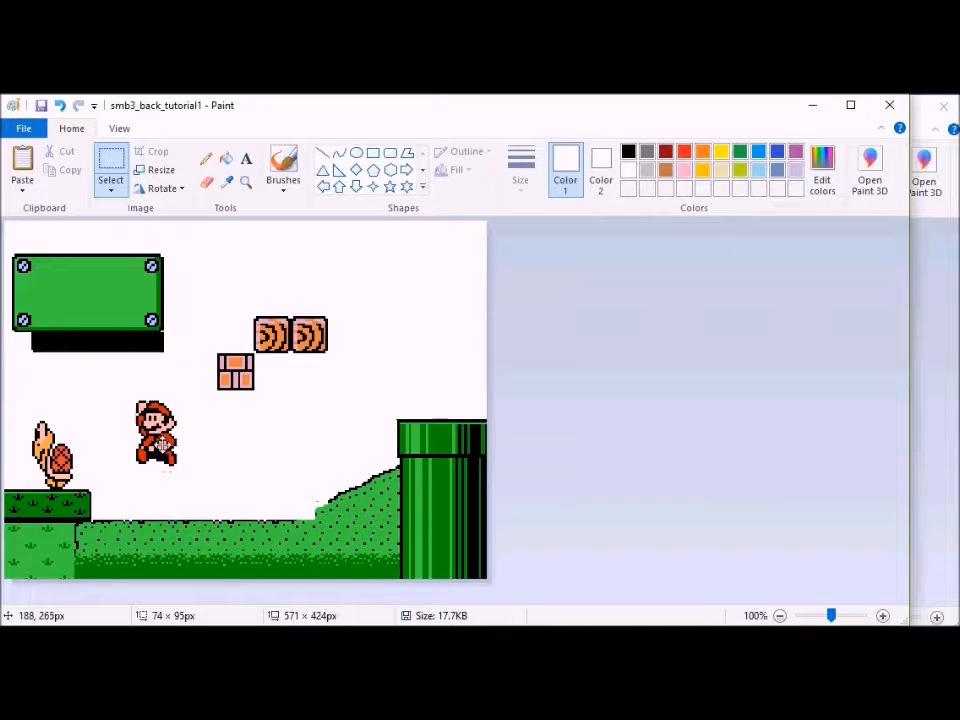
pyautogui.moveTo(265, 595)
pyautogui.click(600, 592)
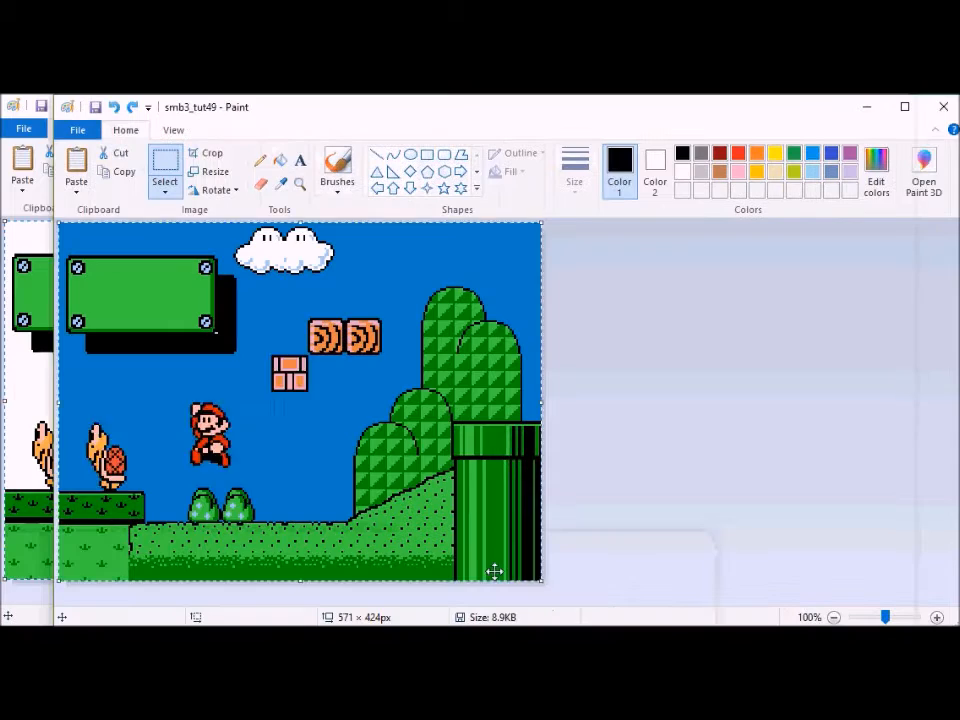
# Step: Save the frame with the raised Mario as smb3_tut50
pyautogui.click(77, 129)
pyautogui.click(130, 273)
pyautogui.press('BackSpace')
pyautogui.press('BackSpace')
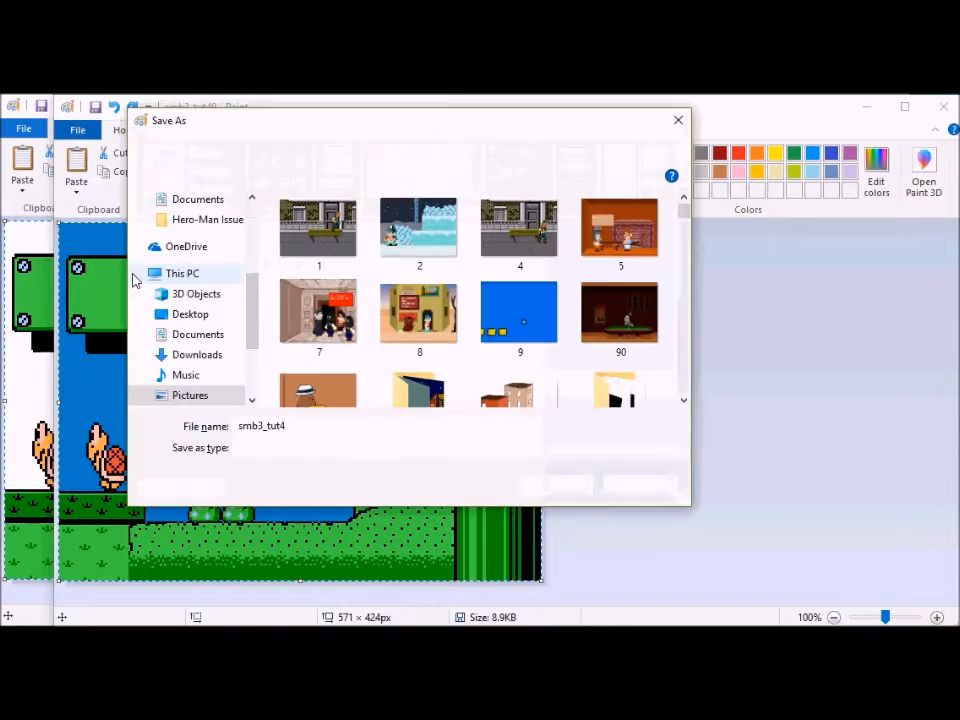
pyautogui.write('50')
pyautogui.press('Return')
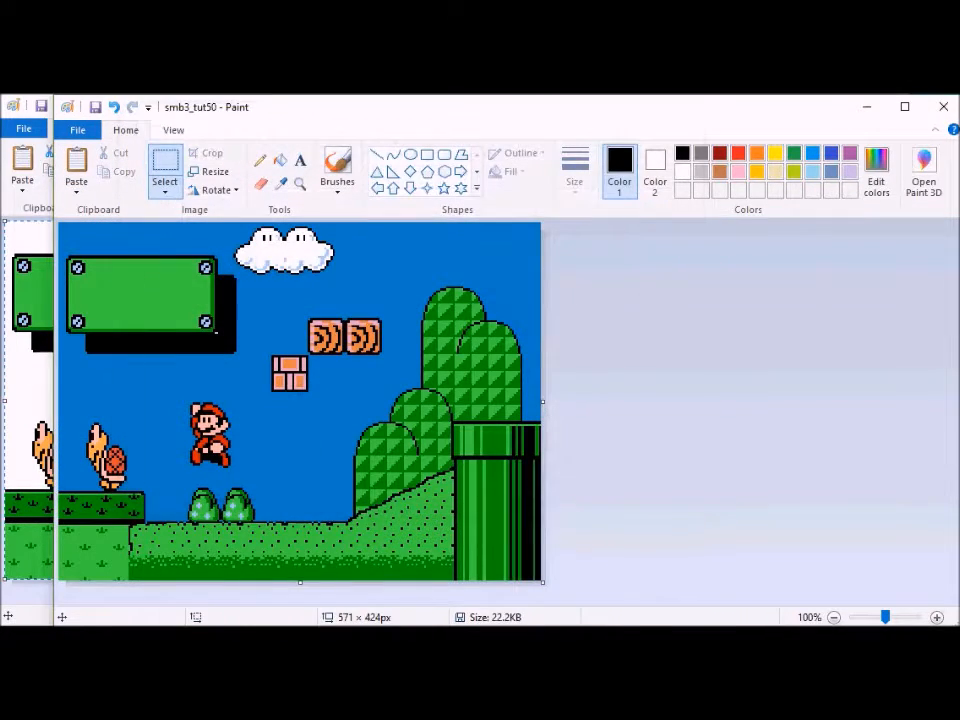
# Step: Shift Mario another short distance up and left in smb3_back_tutorial1 and transfer the whole picture into smb3_tut50
pyautogui.moveTo(193, 598)
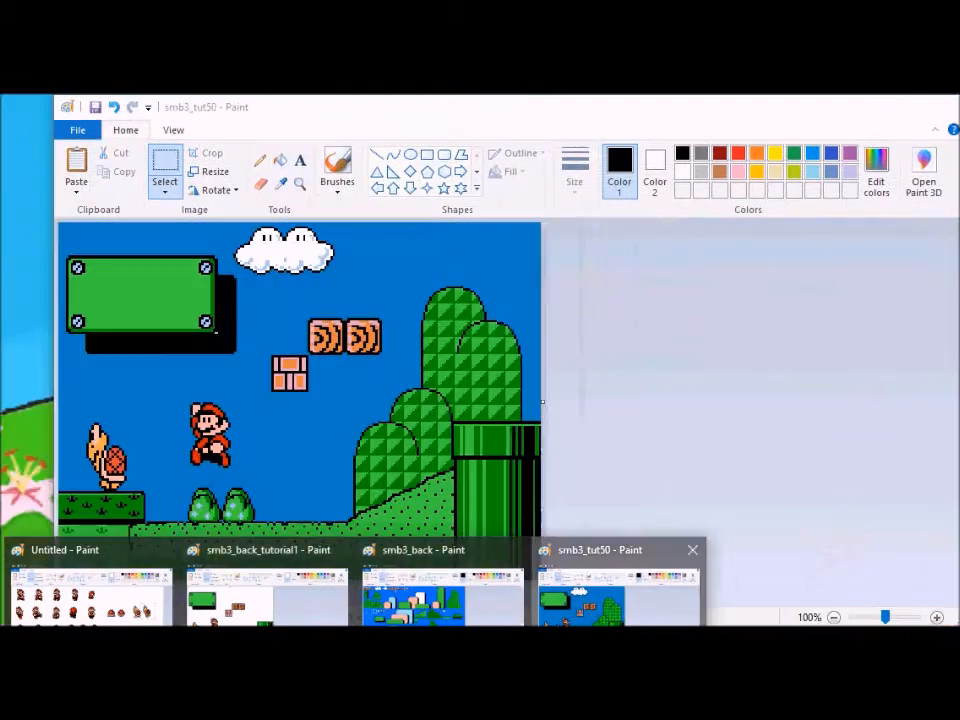
pyautogui.click(618, 598)
pyautogui.moveTo(355, 625)
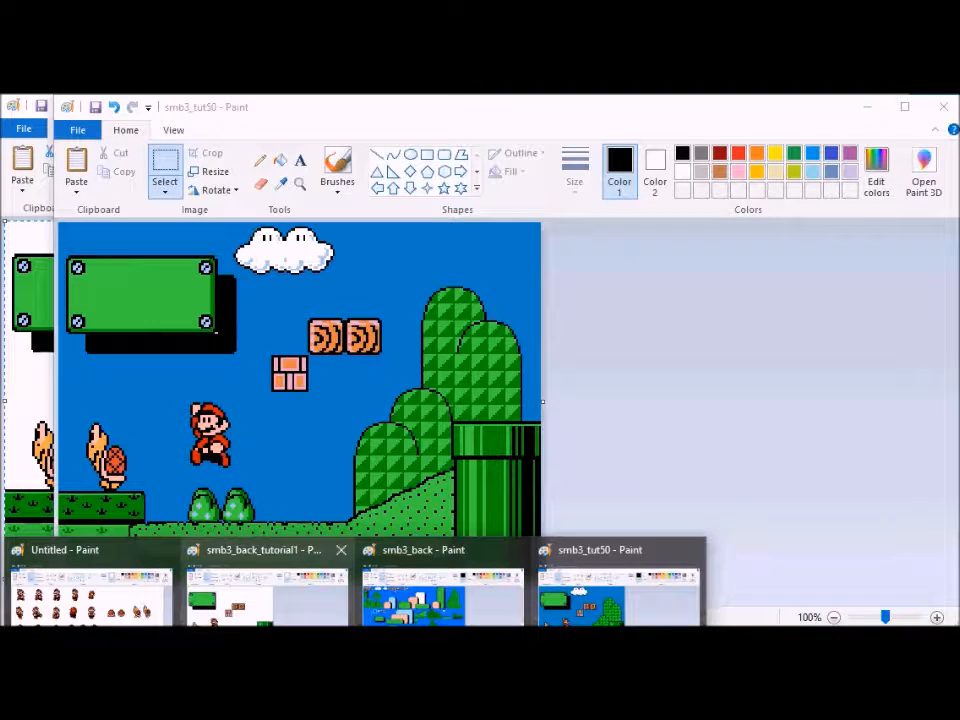
pyautogui.moveTo(265, 590)
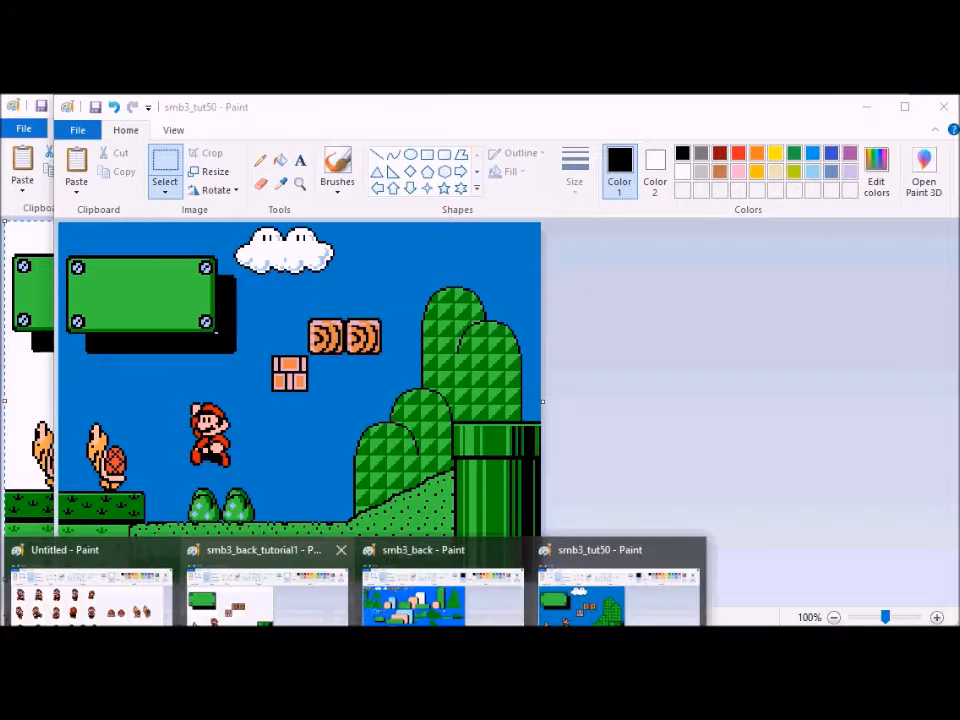
pyautogui.click(265, 590)
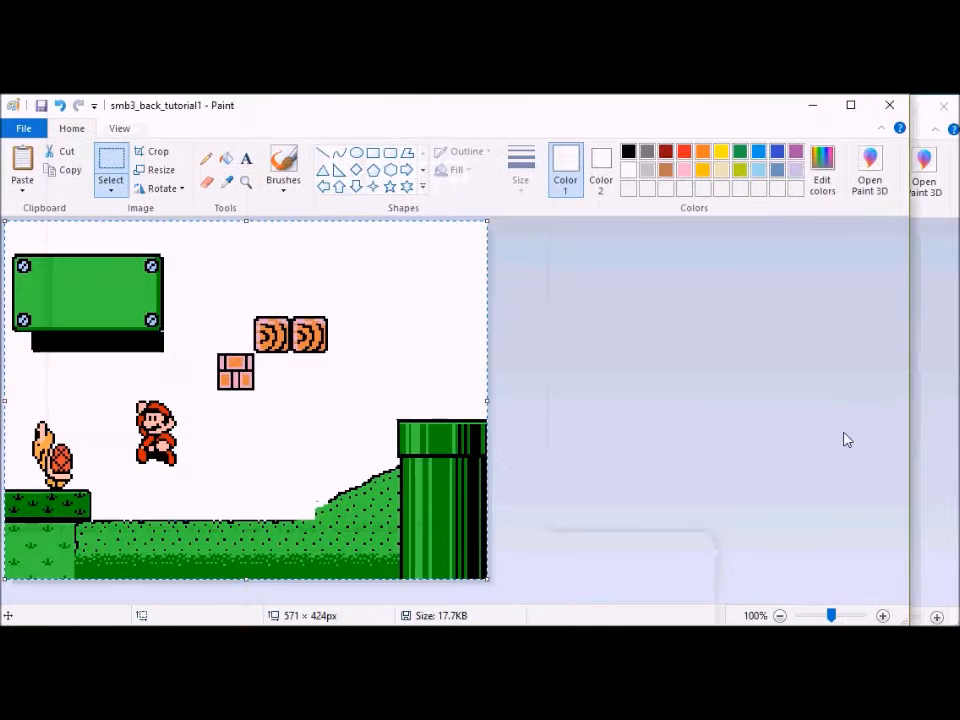
pyautogui.moveTo(88, 352)
pyautogui.mouseDown()
pyautogui.moveTo(165, 459)
pyautogui.moveTo(152, 431)
pyautogui.mouseUp()
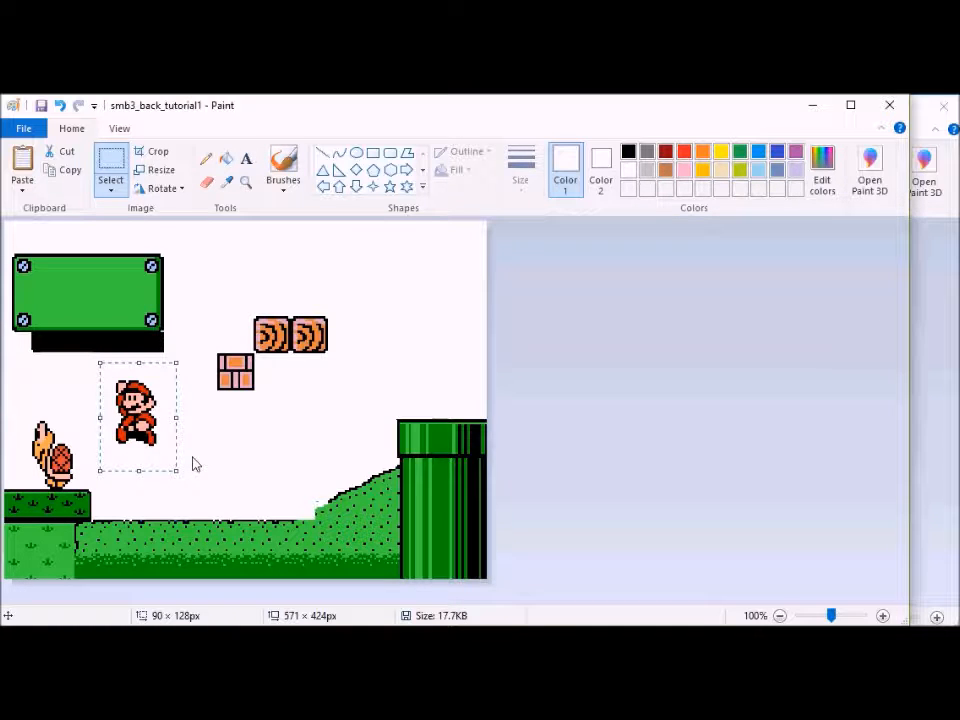
pyautogui.hotkey('ctrl', 'a')
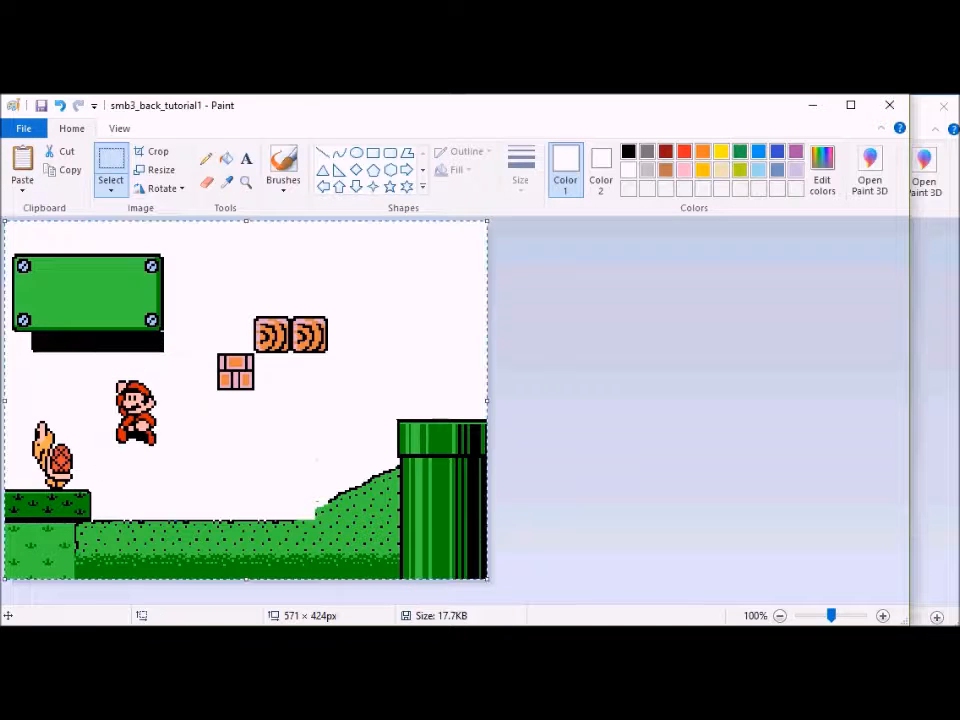
pyautogui.click(600, 598)
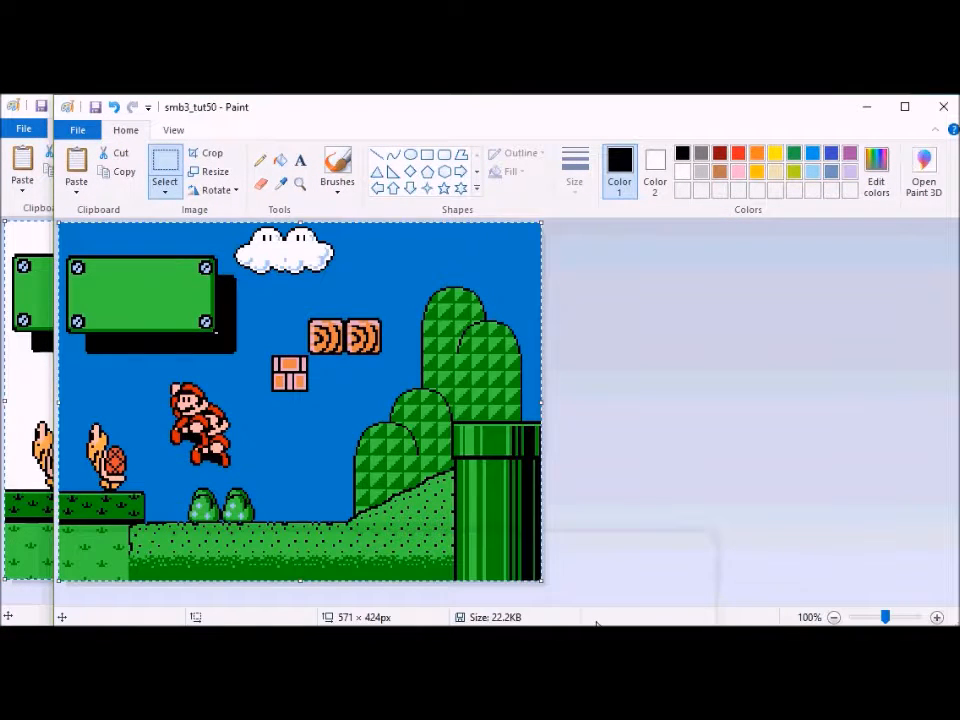
# Step: Save the updated jump frame as smb3_tut51, with only the newest Mario on the background
pyautogui.click(76, 130)
pyautogui.click(126, 269)
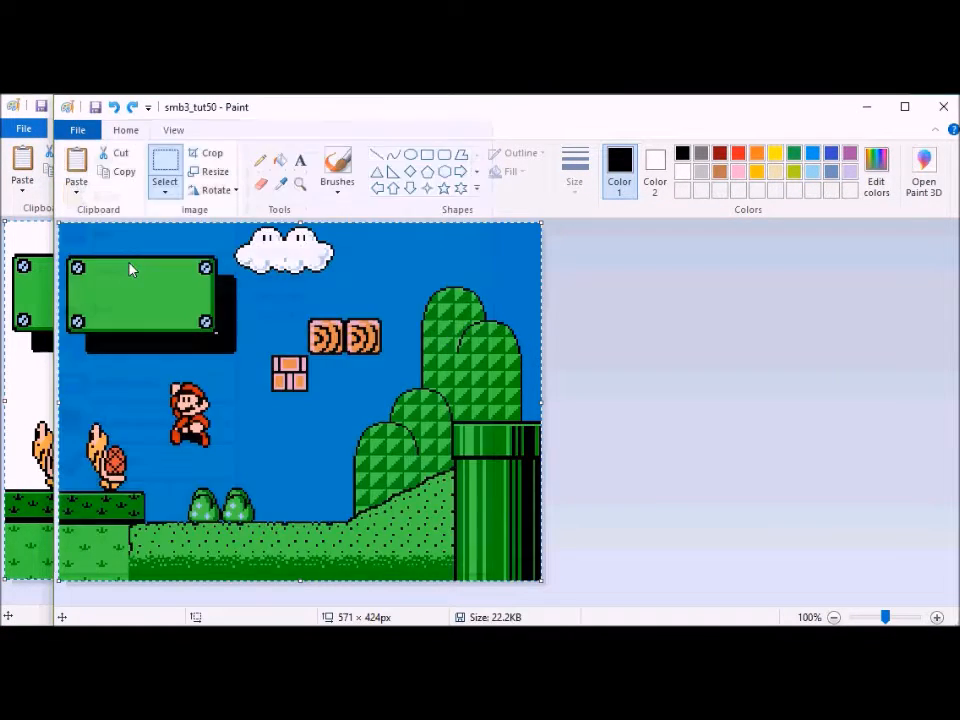
pyautogui.press('Right')
pyautogui.press('BackSpace')
pyautogui.write('1')
pyautogui.press('Return')
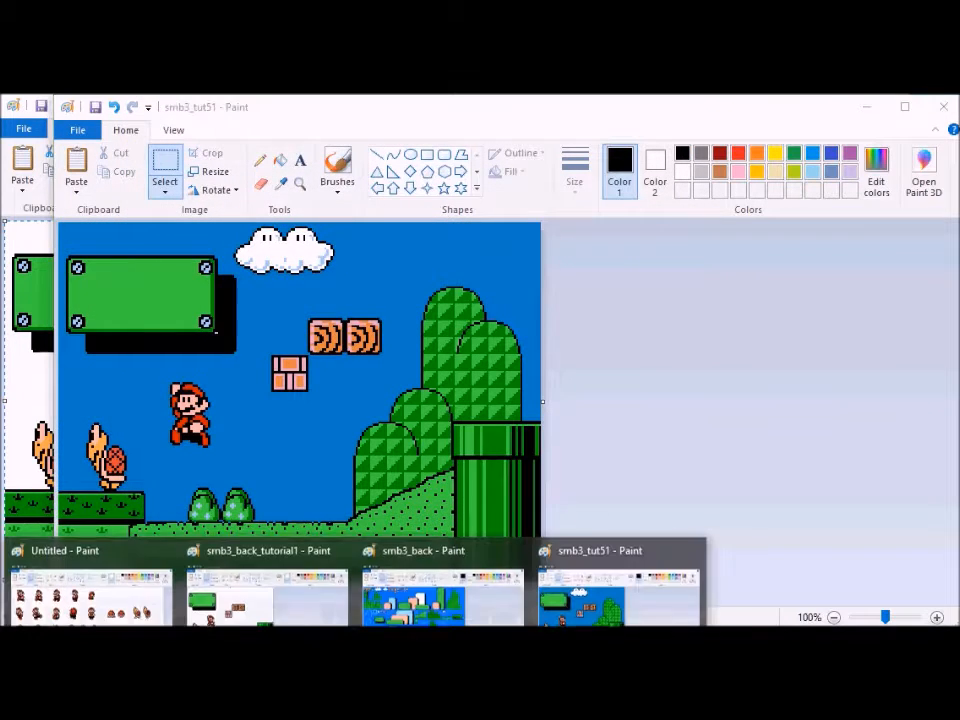
# Step: Swap the turtle in smb3_back_tutorial1 for the first walking turtle sprite from the sprite sheet, placed slightly further left on the ledge
pyautogui.click(90, 595)
pyautogui.moveTo(671, 315); pyautogui.dragTo(733, 406)
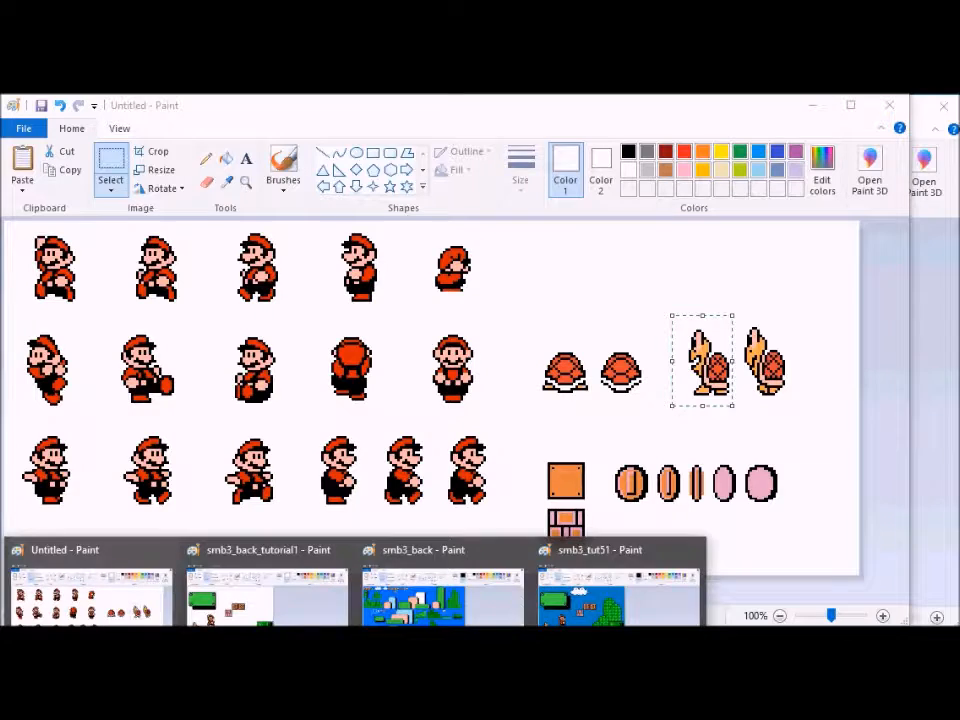
pyautogui.click(265, 590)
pyautogui.moveTo(24, 411); pyautogui.dragTo(90, 490)
pyautogui.hotkey('ctrl', 'x')
pyautogui.hotkey('ctrl', 'v')
pyautogui.moveTo(35, 253); pyautogui.dragTo(36, 461)
# Step: Move Mario left and slightly up in smb3_back_tutorial1, then transfer the picture onto the smb3_tut51 background
pyautogui.click(148, 398)
pyautogui.moveTo(102, 369); pyautogui.dragTo(169, 462)
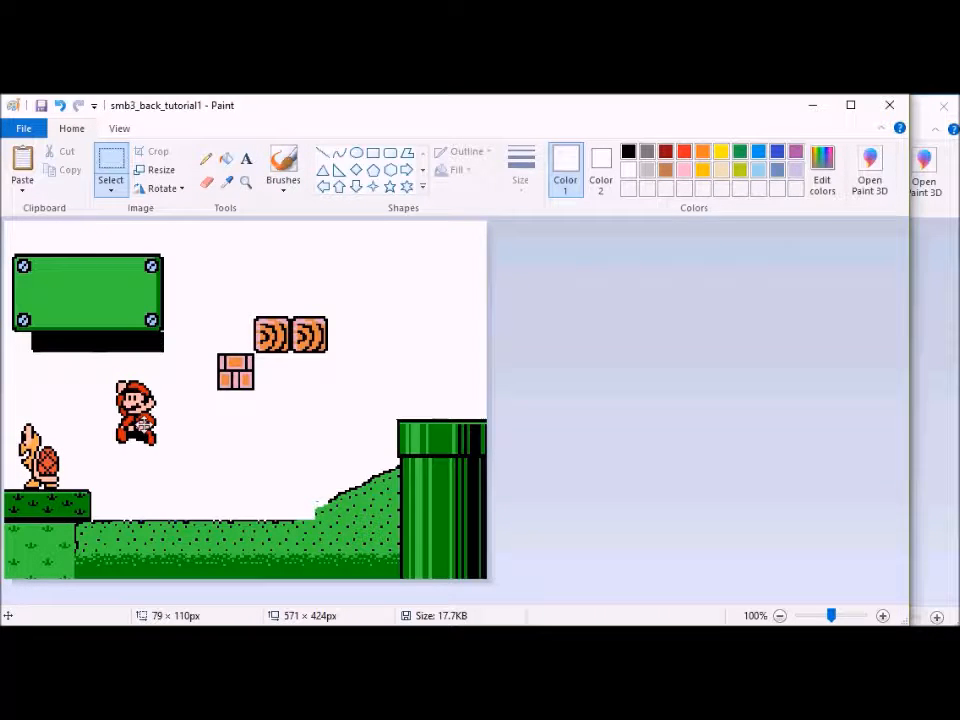
pyautogui.moveTo(143, 423); pyautogui.dragTo(120, 412)
pyautogui.hotkey('ctrl', 'a')
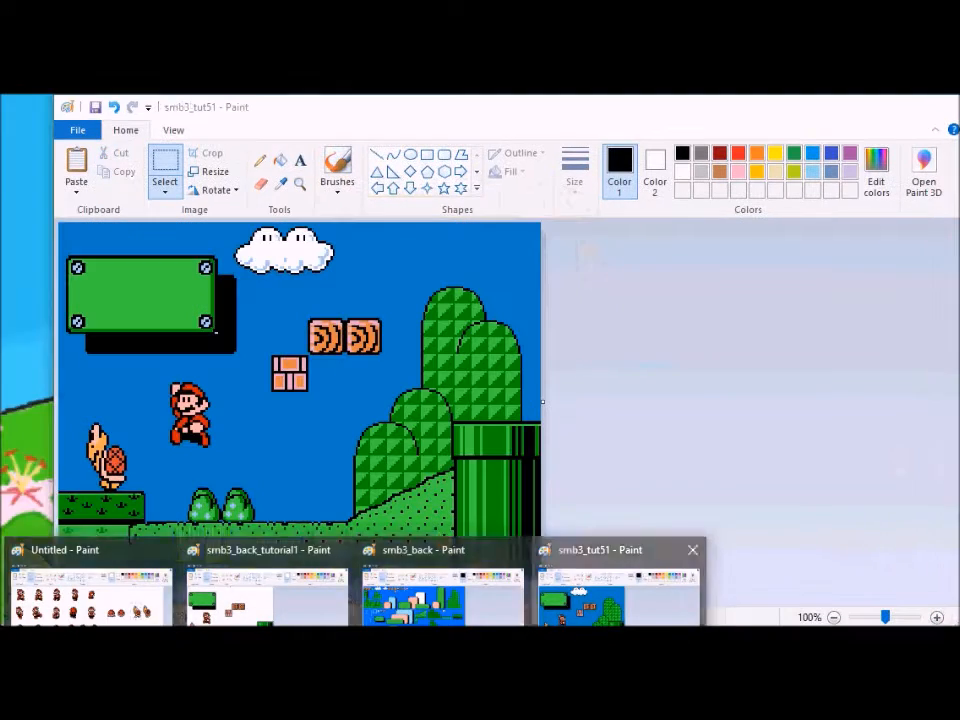
pyautogui.click(575, 612)
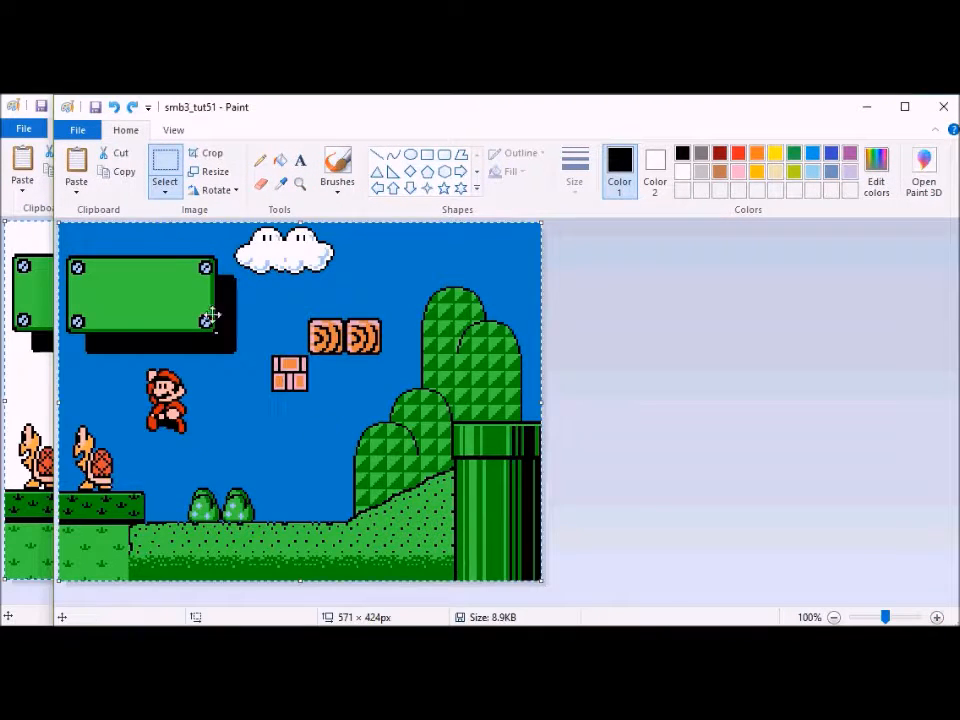
# Step: Save the frame with the moved Mario and turtle as smb3_tut52
pyautogui.click(77, 129)
pyautogui.click(111, 243)
pyautogui.press('BackSpace')
pyautogui.write('2')
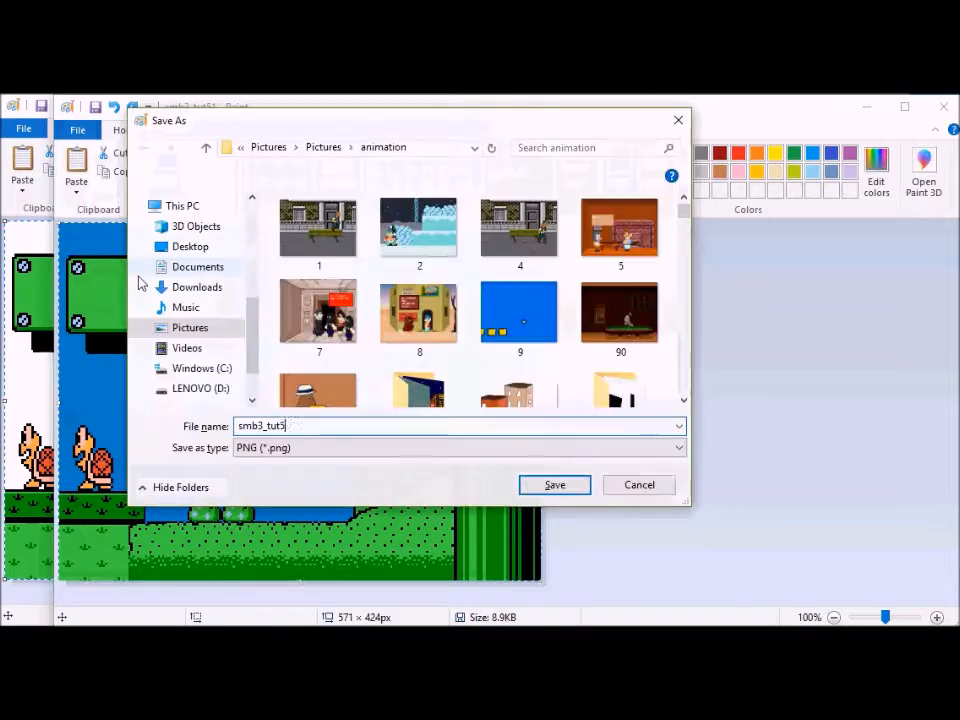
pyautogui.press('Return')
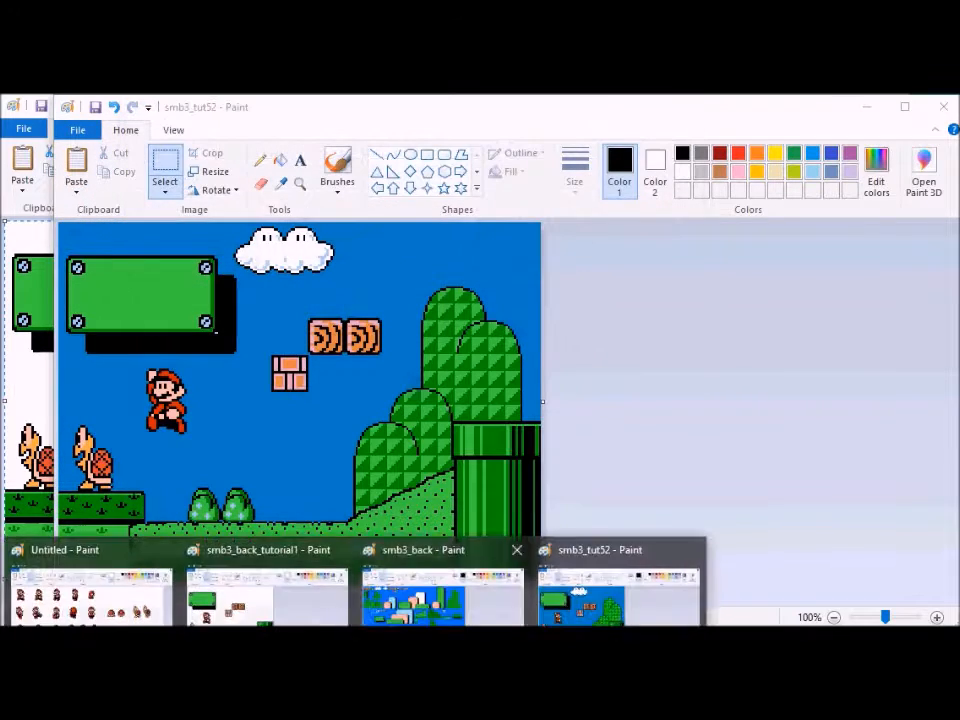
# Step: Open the recent frame smb3_tut51 for reference while Mario is selected in smb3_back_tutorial1
pyautogui.click(249, 612)
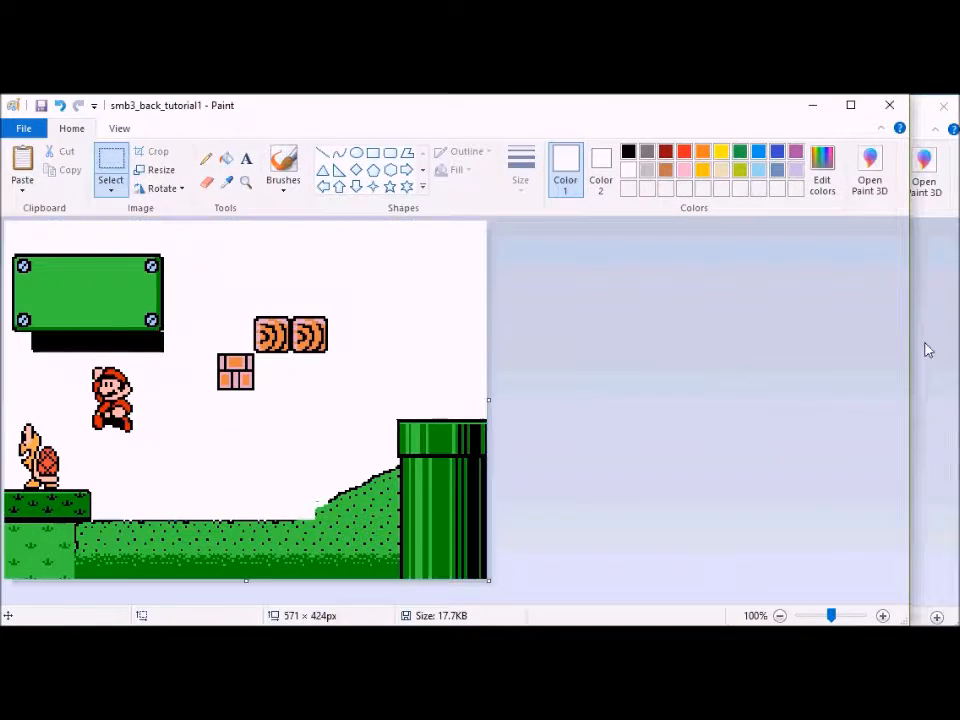
pyautogui.click(919, 351)
pyautogui.click(40, 413)
pyautogui.moveTo(76, 358); pyautogui.dragTo(146, 439)
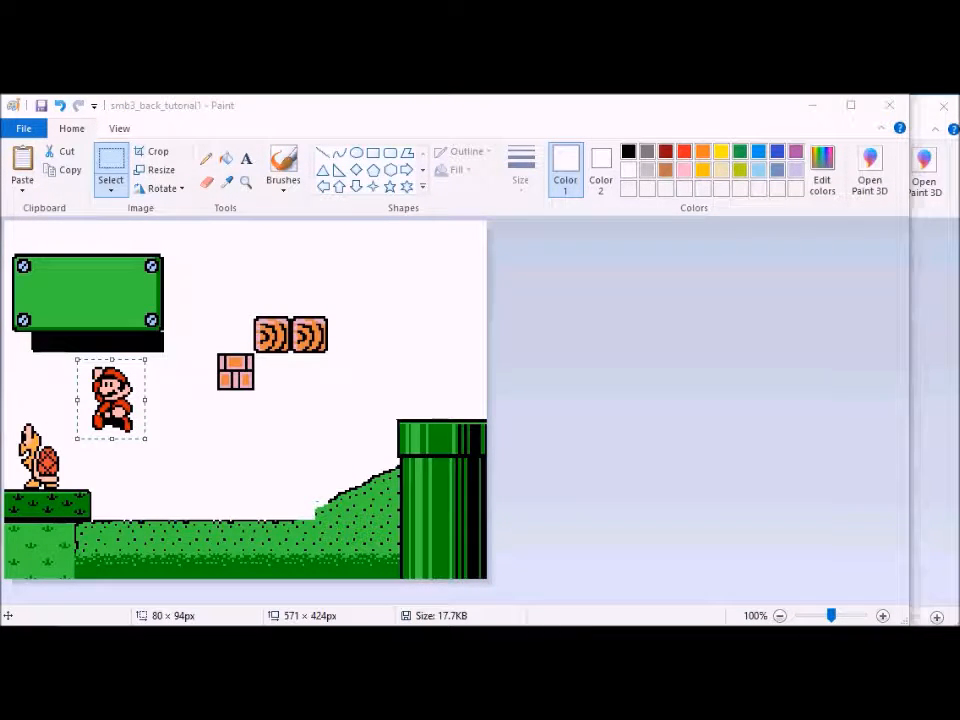
pyautogui.rightClick(322, 621)
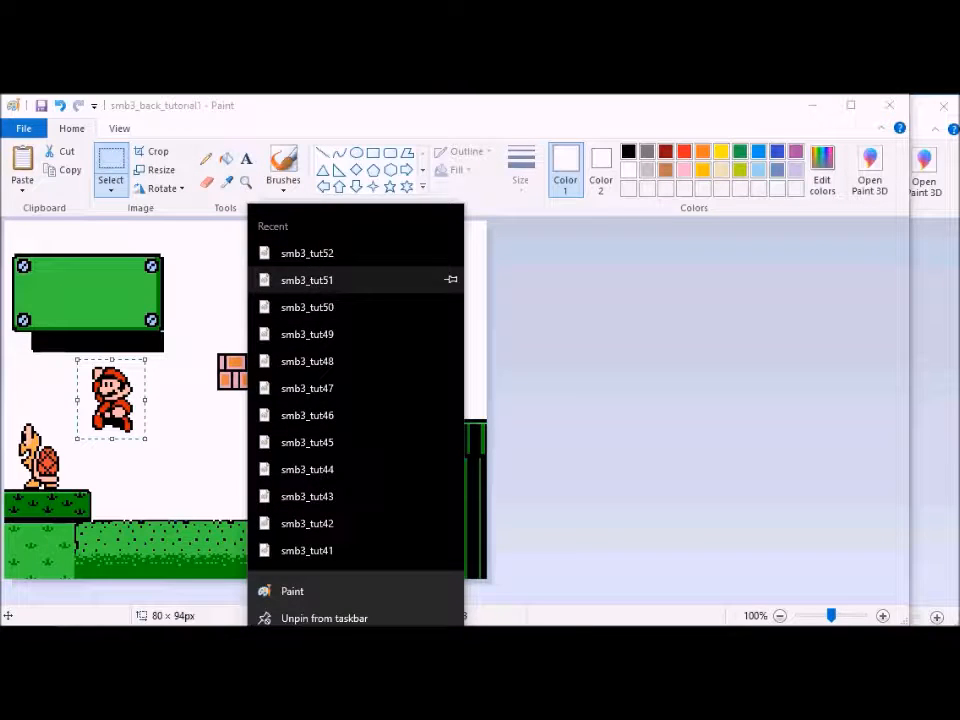
pyautogui.click(300, 281)
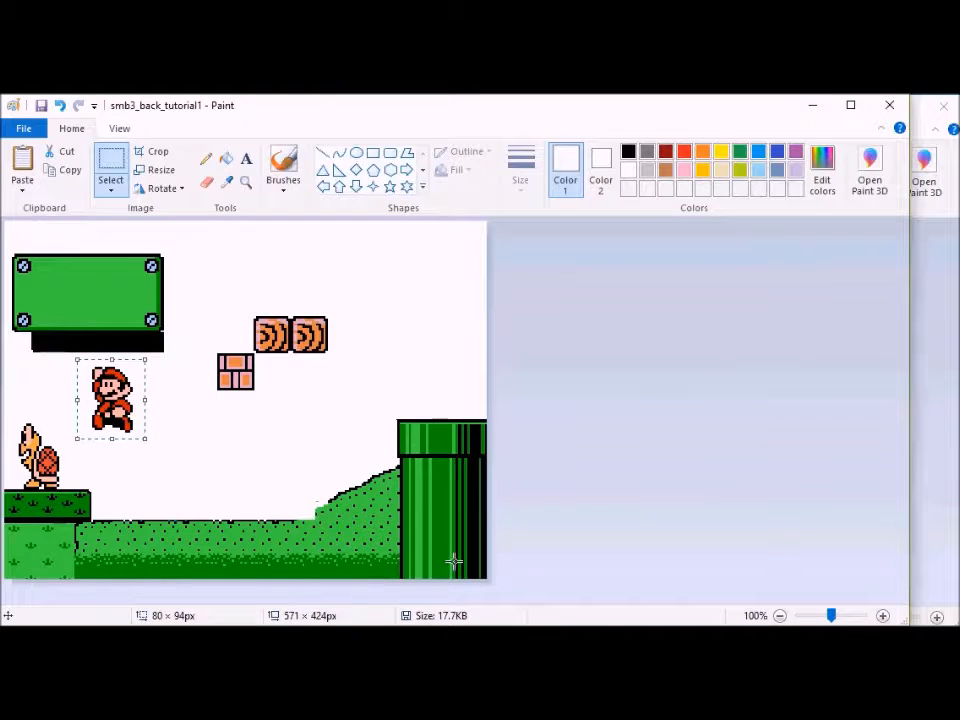
pyautogui.click(686, 426)
# Step: Move Mario left and slightly down toward the turtle in smb3_back_tutorial1 and transfer the whole picture into smb3_tut52
pyautogui.moveTo(93, 369); pyautogui.dragTo(76, 352)
pyautogui.click(194, 412)
pyautogui.moveTo(164, 442)
pyautogui.mouseDown()
pyautogui.moveTo(77, 390)
pyautogui.moveTo(71, 360)
pyautogui.mouseUp()
pyautogui.moveTo(120, 394); pyautogui.dragTo(93, 405)
pyautogui.hotkey('ctrl', 'a')
pyautogui.click(355, 630)
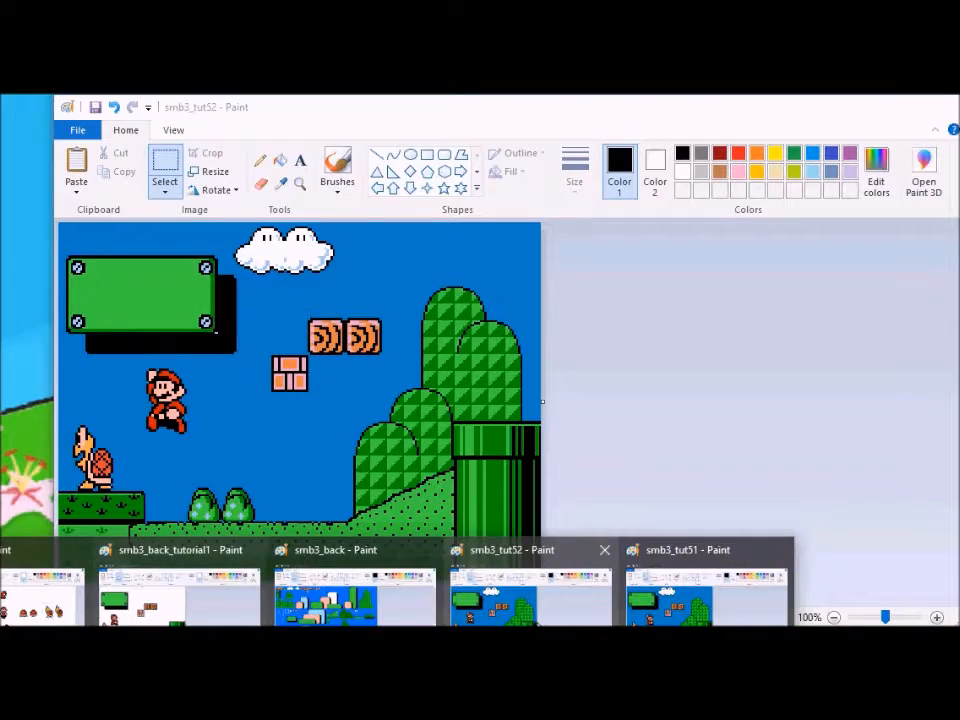
pyautogui.click(530, 595)
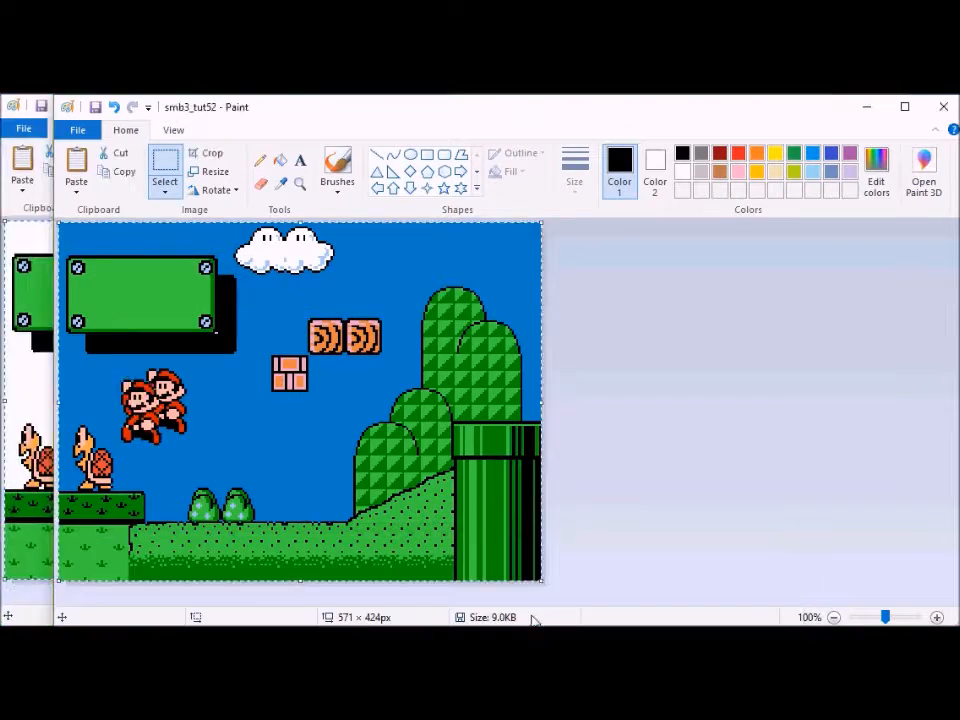
# Step: Save the frame with the descending Mario as smb3_tut53
pyautogui.click(77, 134)
pyautogui.click(107, 272)
pyautogui.press('BackSpace')
pyautogui.write('3_tut53')
pyautogui.press('Return')
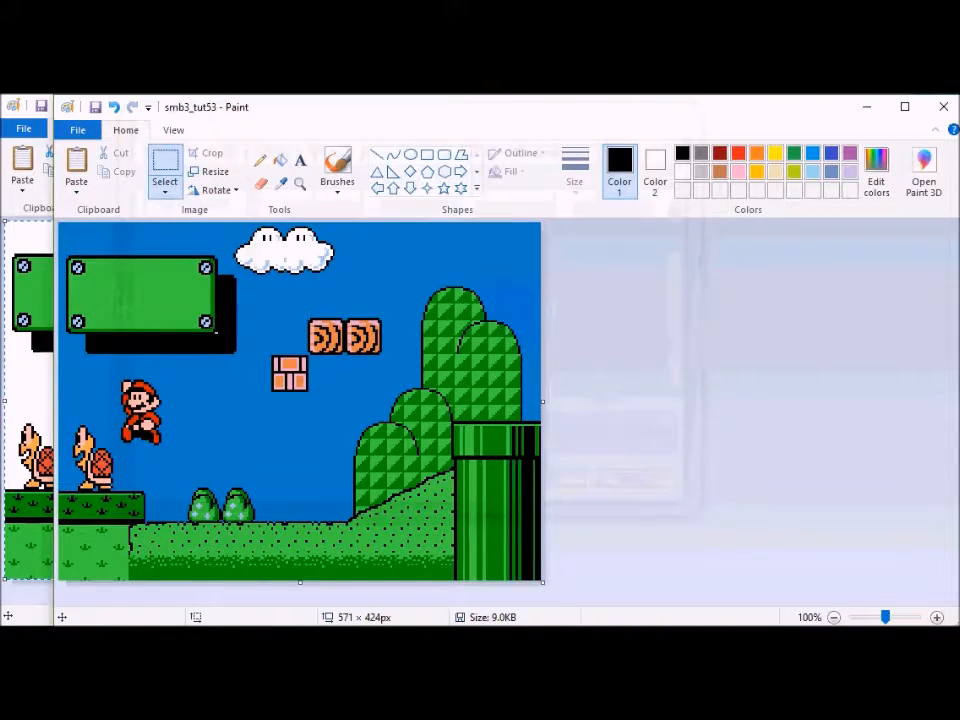
# Step: Copy the second walking turtle from the Untitled sprite sheet and return to smb3_back_tutorial1
pyautogui.click(25, 595)
pyautogui.moveTo(832, 311); pyautogui.dragTo(739, 407)
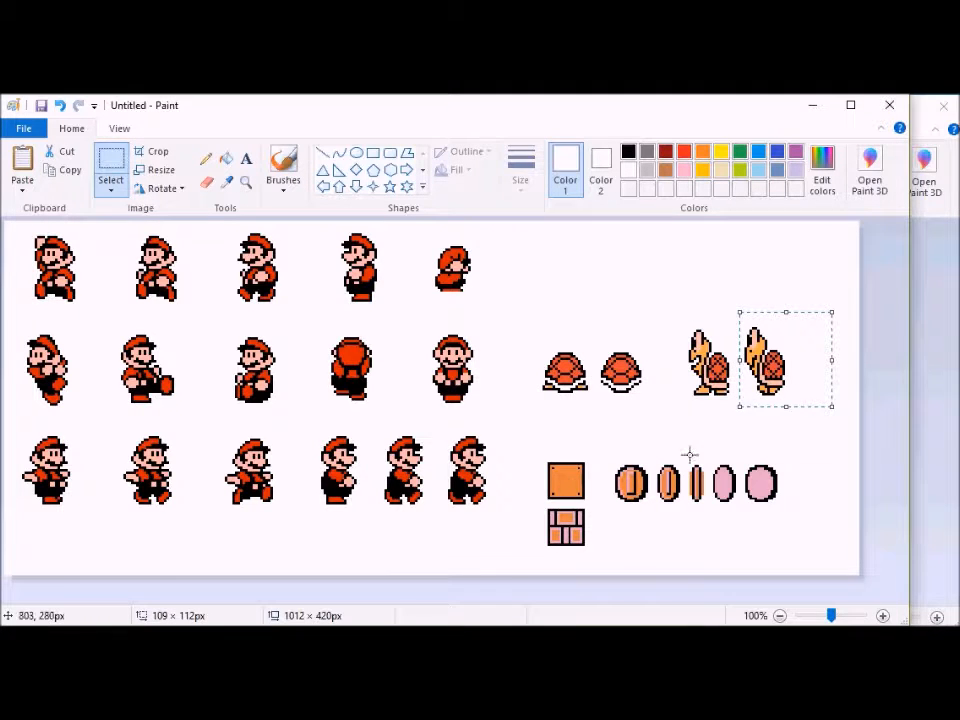
pyautogui.click(201, 626)
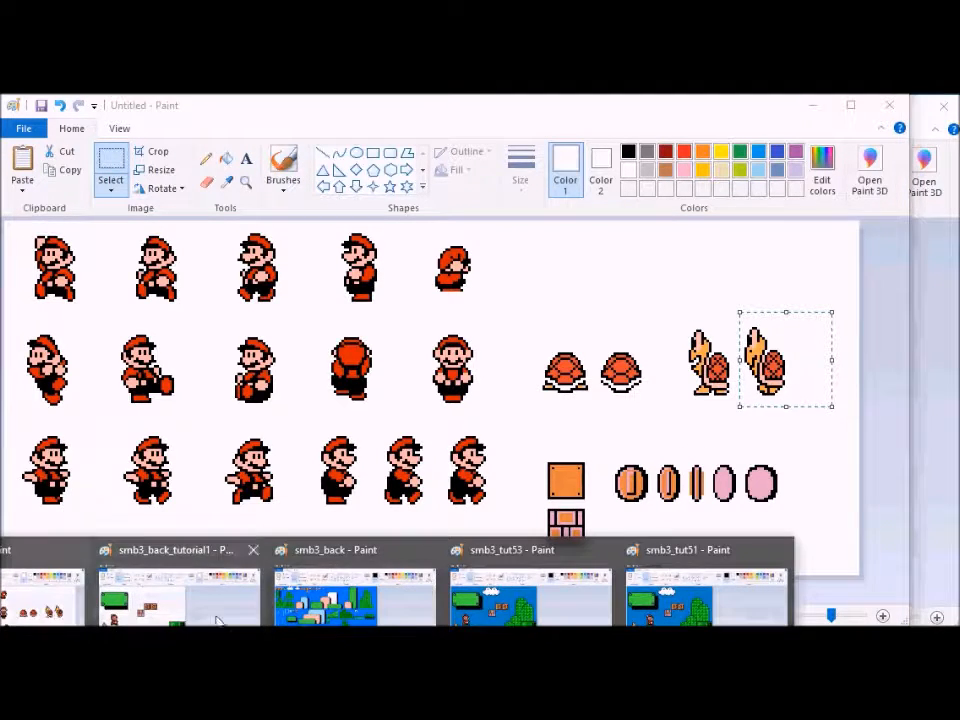
pyautogui.click(201, 617)
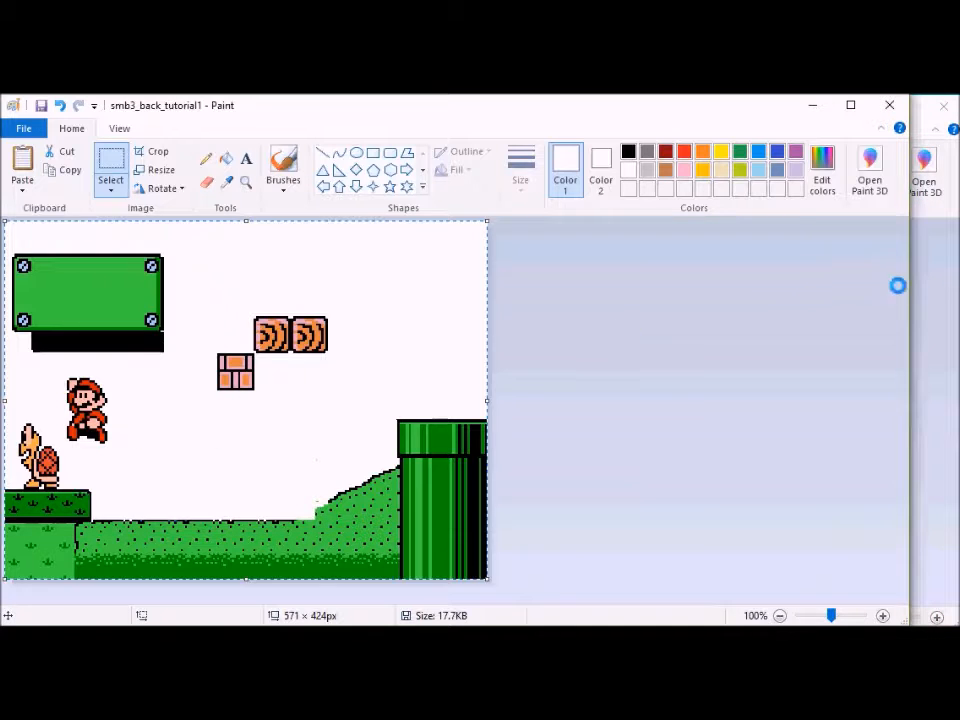
# Step: Replace the turtle on the grass ledge with the copied walking pose, placed slightly further left
pyautogui.click(936, 309)
pyautogui.click(43, 397)
pyautogui.moveTo(12, 417); pyautogui.dragTo(63, 490)
pyautogui.hotkey('ctrl', 'x')
pyautogui.hotkey('ctrl', 'v')
pyautogui.moveTo(29, 258); pyautogui.dragTo(30, 455)
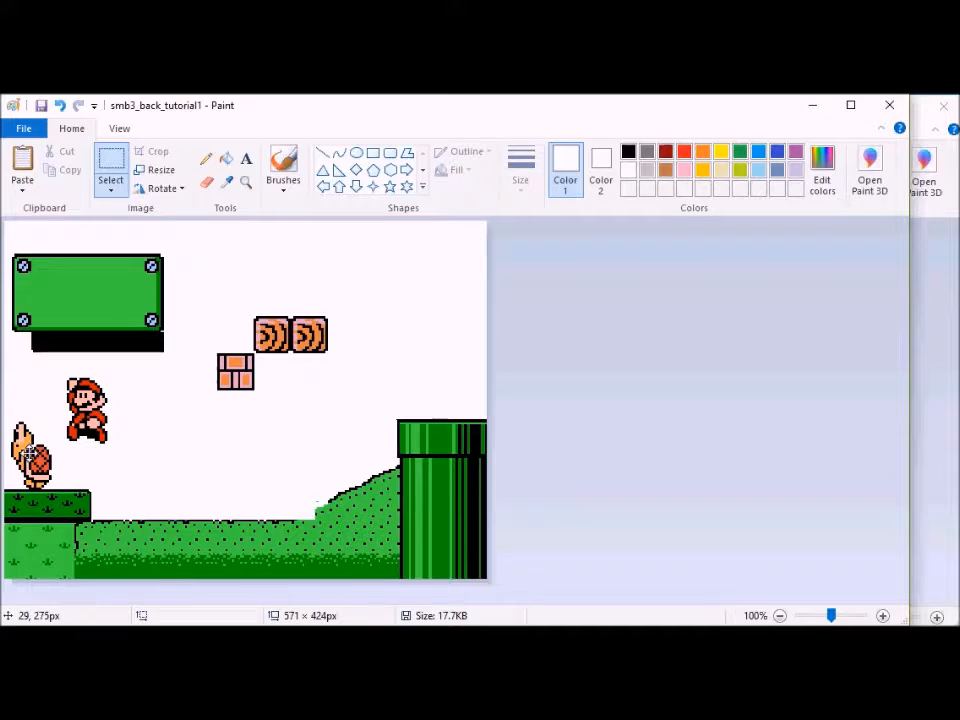
# Step: Move Mario left and slightly down toward the turtle and transfer the whole picture into smb3_tut53
pyautogui.click(61, 368)
pyautogui.moveTo(61, 368)
pyautogui.mouseDown()
pyautogui.moveTo(119, 453)
pyautogui.moveTo(89, 428)
pyautogui.moveTo(85, 438)
pyautogui.mouseUp()
pyautogui.hotkey('ctrl', 'a')
pyautogui.moveTo(355, 622)
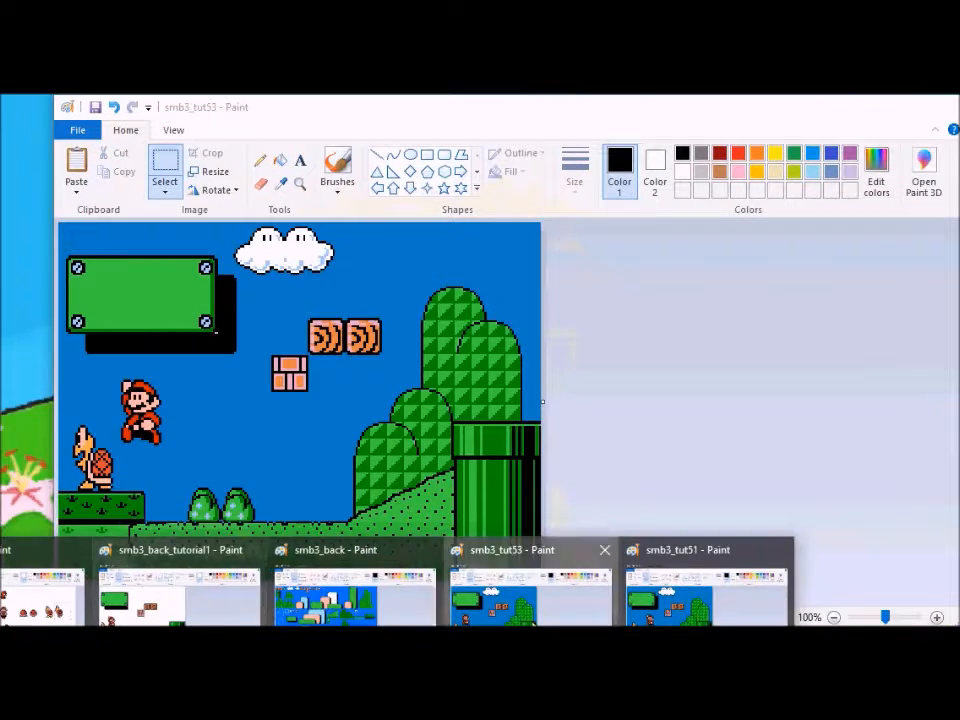
pyautogui.click(510, 598)
pyautogui.click(76, 168)
# Step: Save the frame with the lower Mario and new turtle pose as smb3_tut54
pyautogui.click(77, 129)
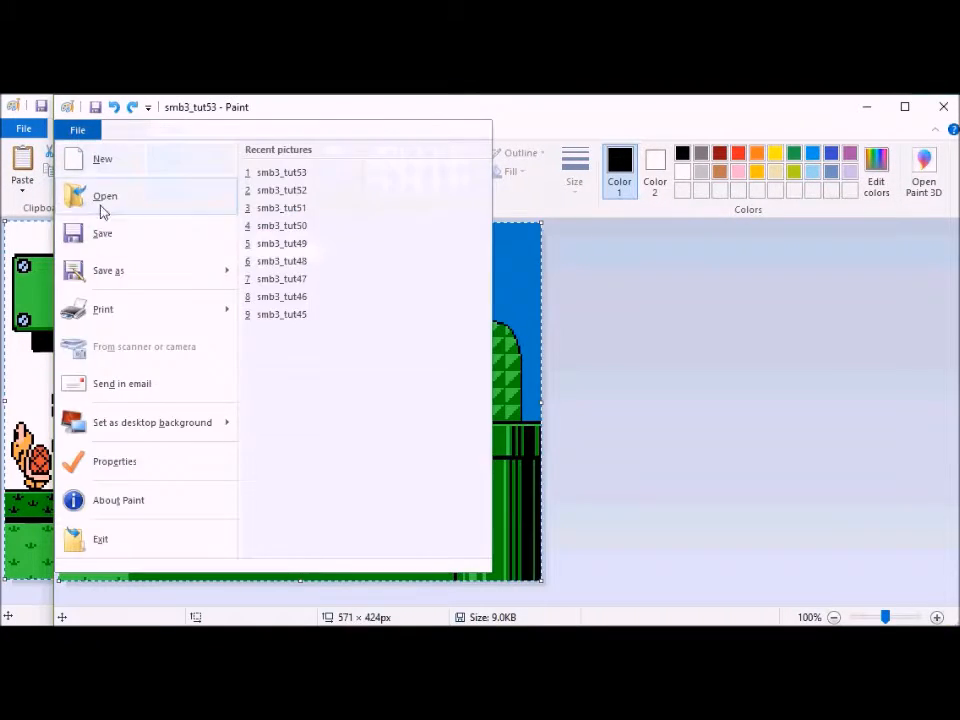
pyautogui.click(105, 269)
pyautogui.click(291, 425)
pyautogui.press('BackSpace')
pyautogui.write('4')
pyautogui.press('Return')
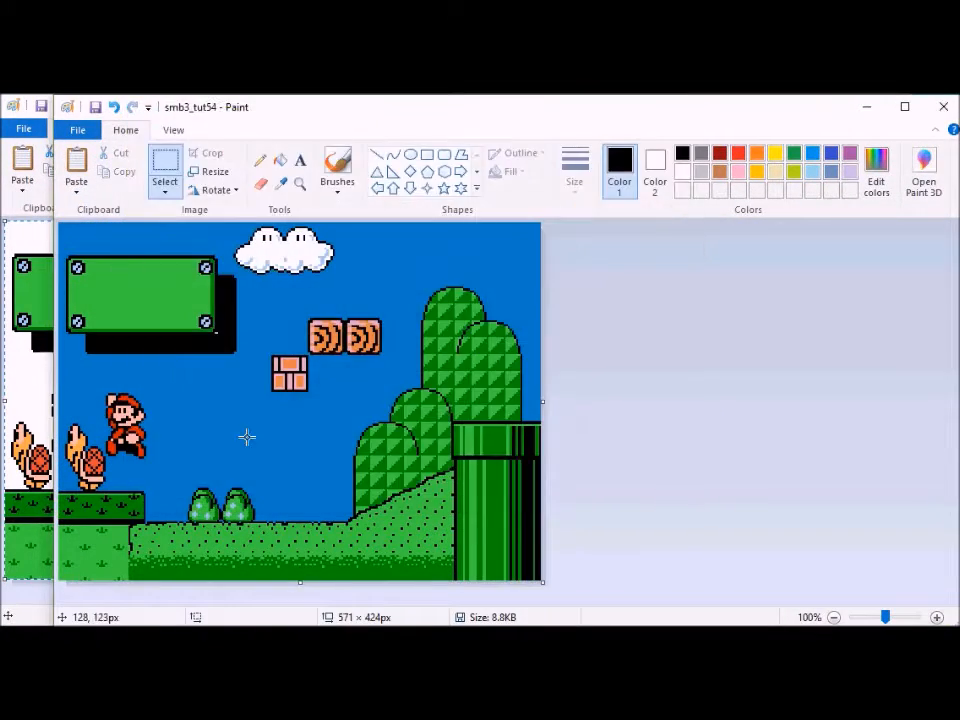
# Step: Copy the first red shell from the Untitled sprite sheet and return to smb3_back_tutorial1
pyautogui.moveTo(157, 622)
pyautogui.click(42, 598)
pyautogui.click(724, 444)
pyautogui.moveTo(528, 342); pyautogui.dragTo(590, 404)
pyautogui.moveTo(157, 622)
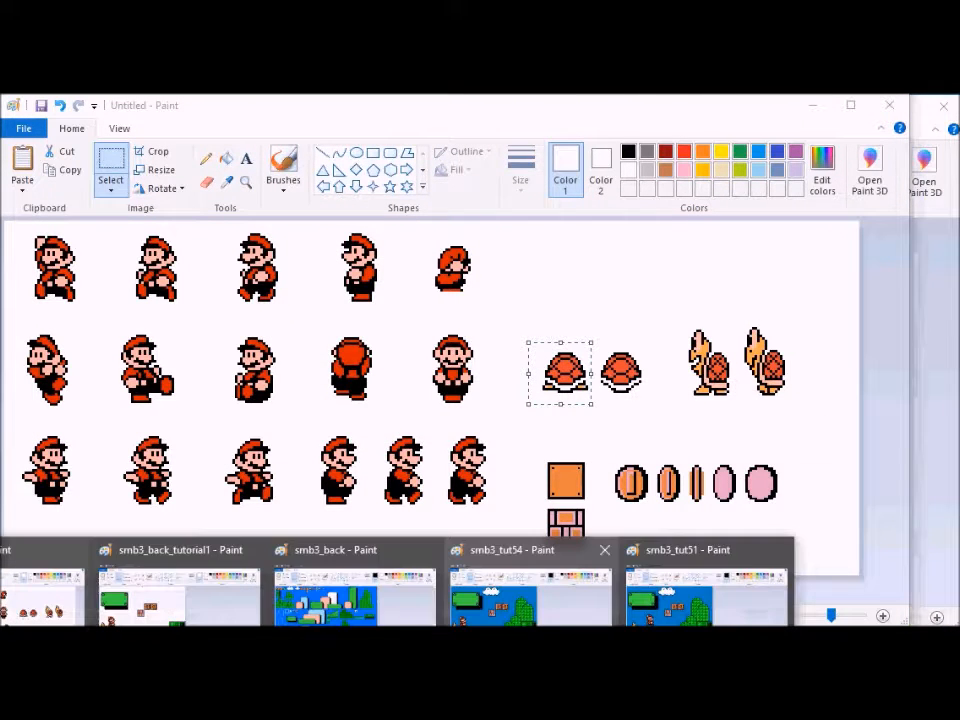
pyautogui.click(176, 585)
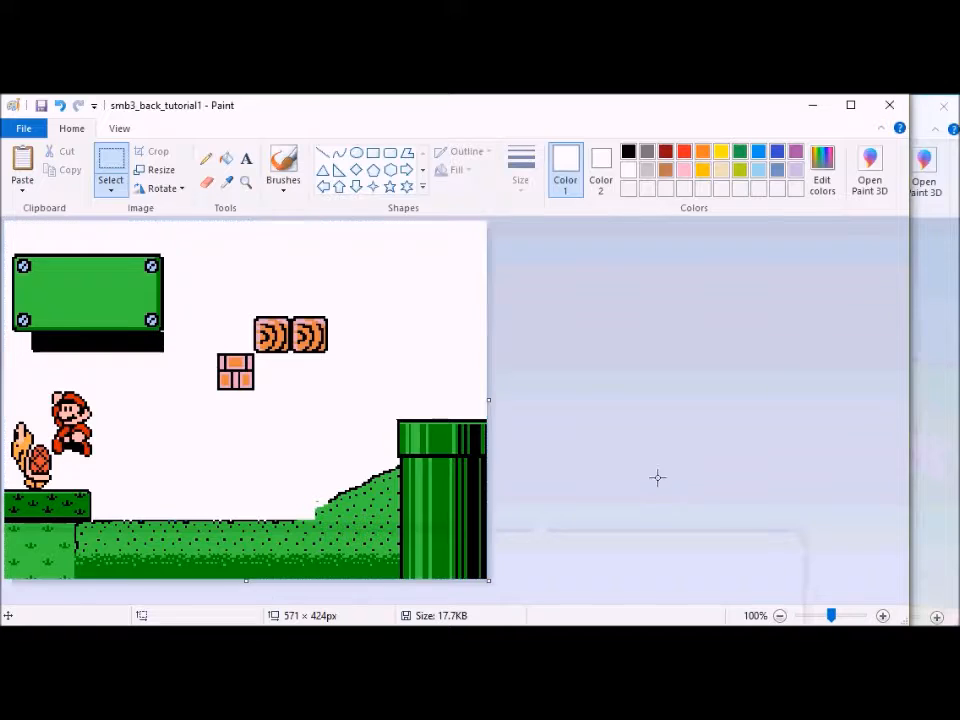
# Step: Undo Mario's last move and replace the turtle on the grass ledge with the copied shell
pyautogui.hotkey('ctrl', 'z')
pyautogui.moveTo(61, 412); pyautogui.dragTo(4, 490)
pyautogui.press('Delete')
pyautogui.hotkey('ctrl', 'v')
pyautogui.moveTo(52, 265); pyautogui.dragTo(43, 471)
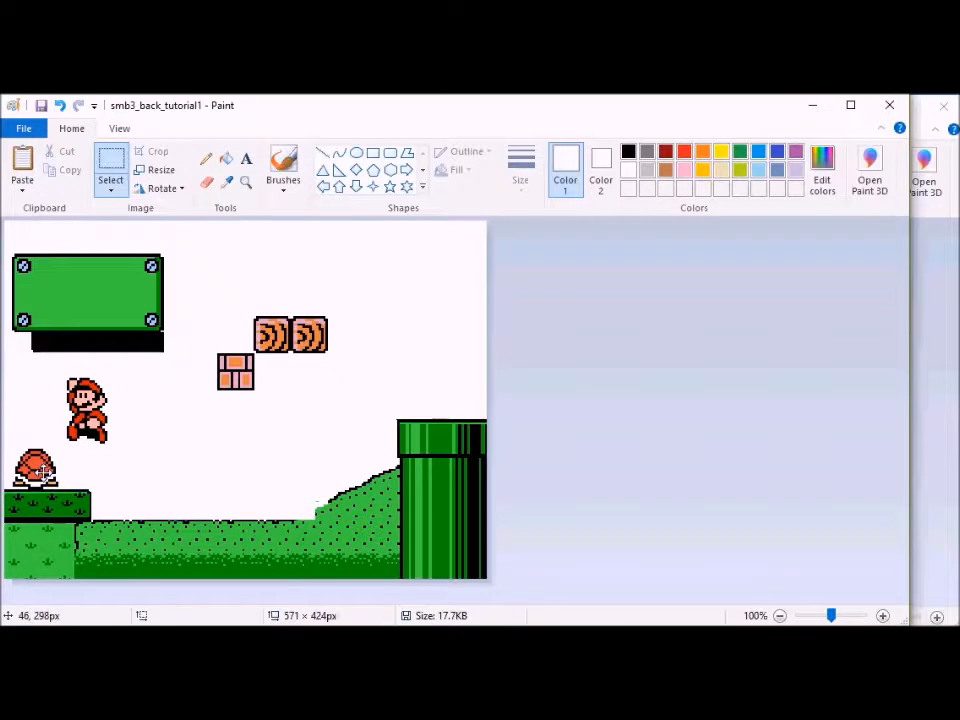
# Step: Mix an off-white with RGB 249, 249, 249 as Color 1 for recolouring the shell
pyautogui.click(150, 462)
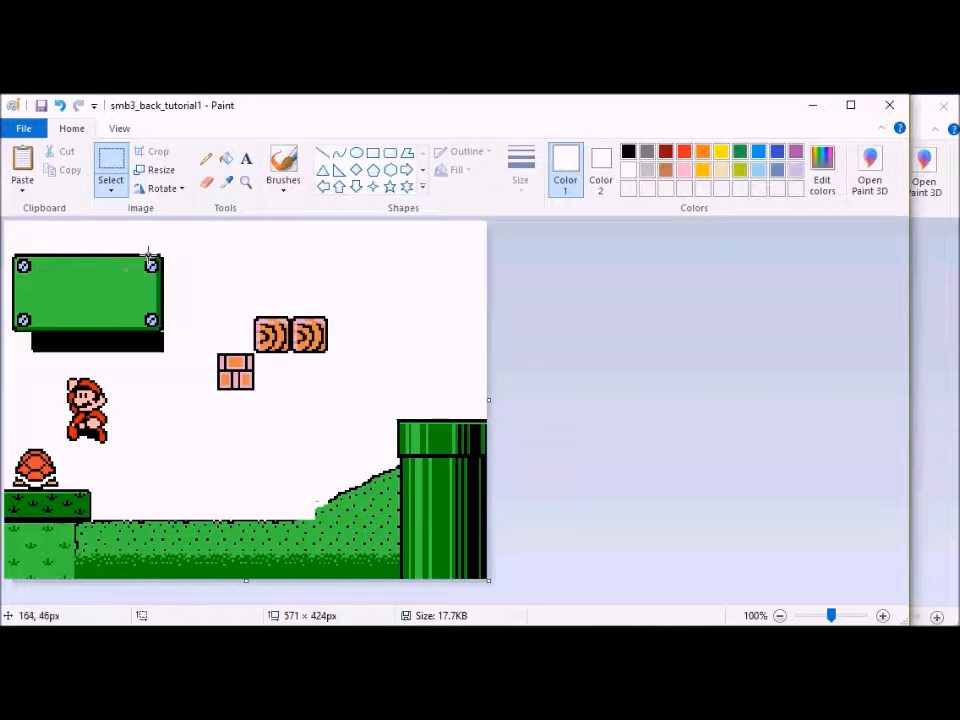
pyautogui.click(245, 182)
pyautogui.click(144, 433)
pyautogui.click(227, 182)
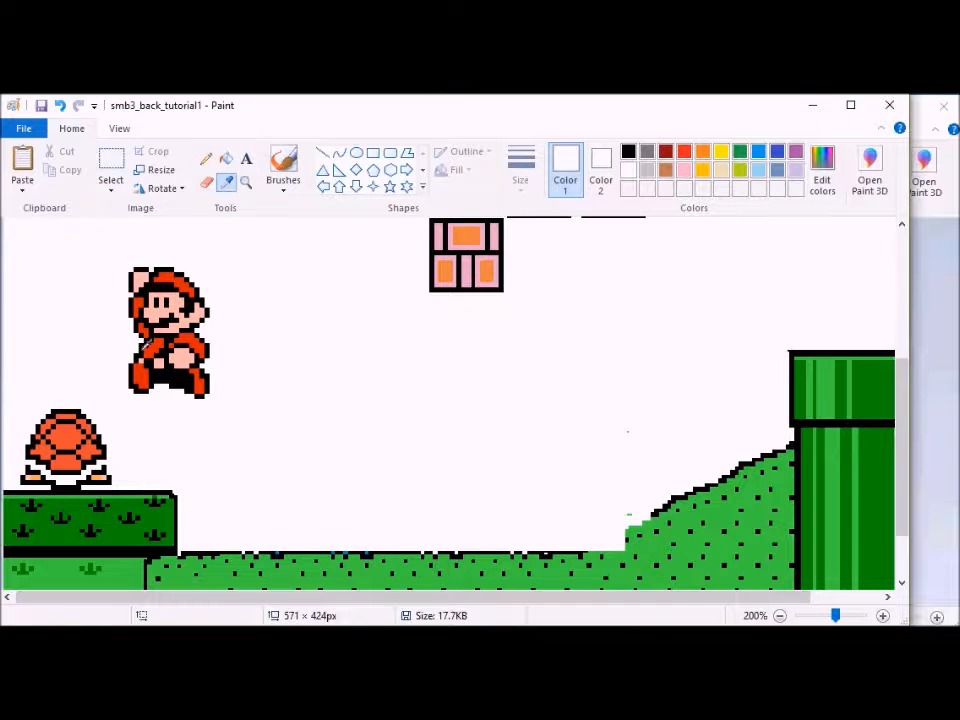
pyautogui.click(822, 168)
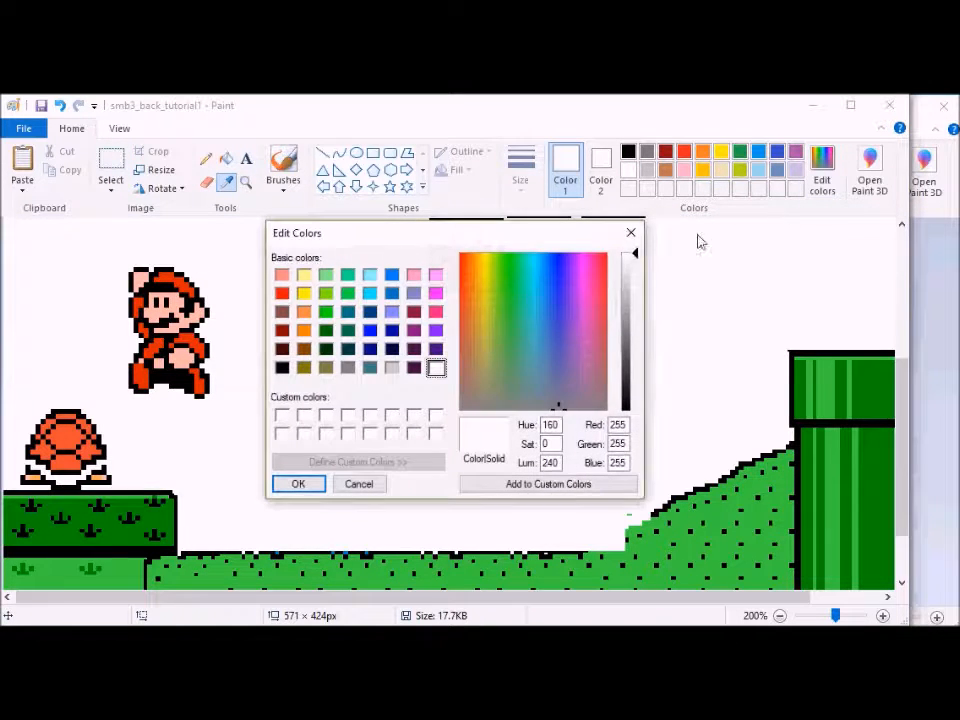
pyautogui.click(630, 262)
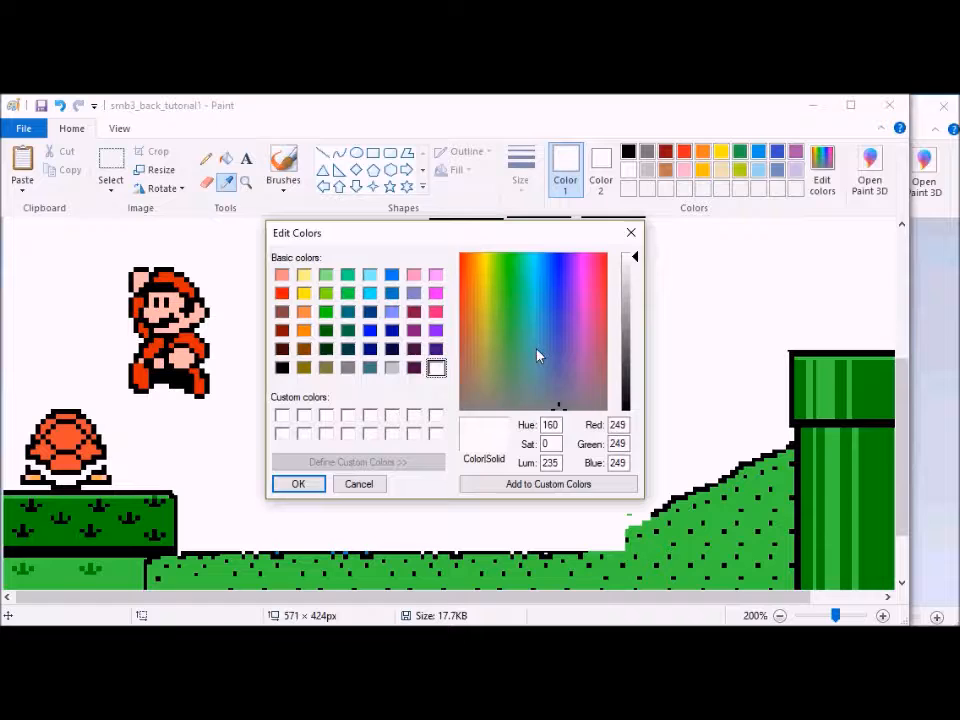
pyautogui.click(298, 483)
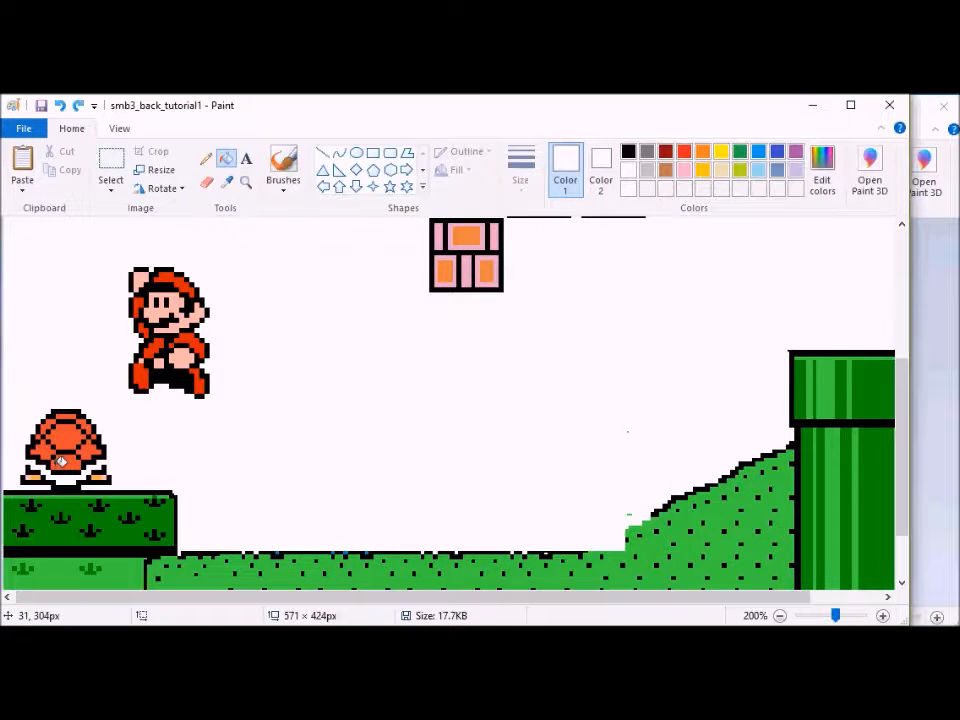
# Step: Try a pink fill on the background around Mario and the shell, and fill it white again
pyautogui.click(684, 169)
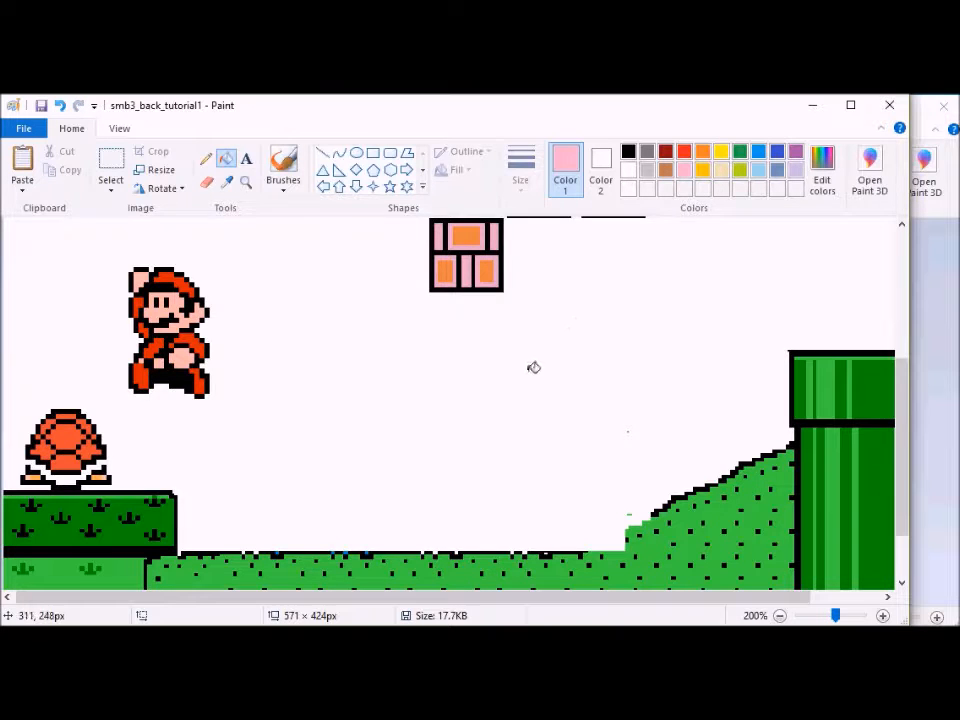
pyautogui.click(512, 363)
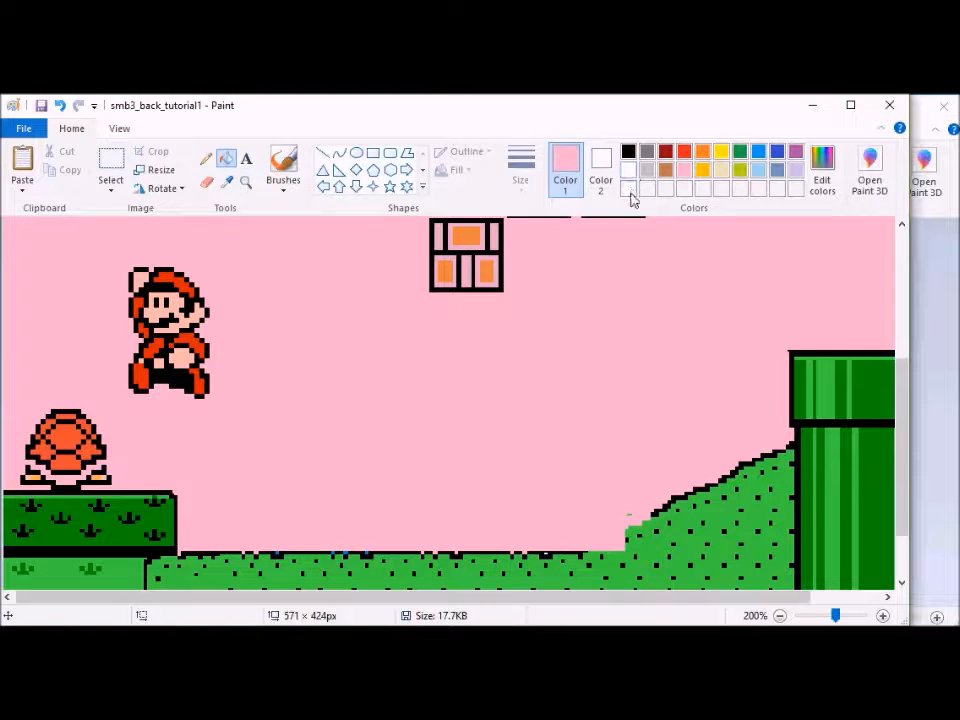
pyautogui.click(628, 169)
pyautogui.click(118, 420)
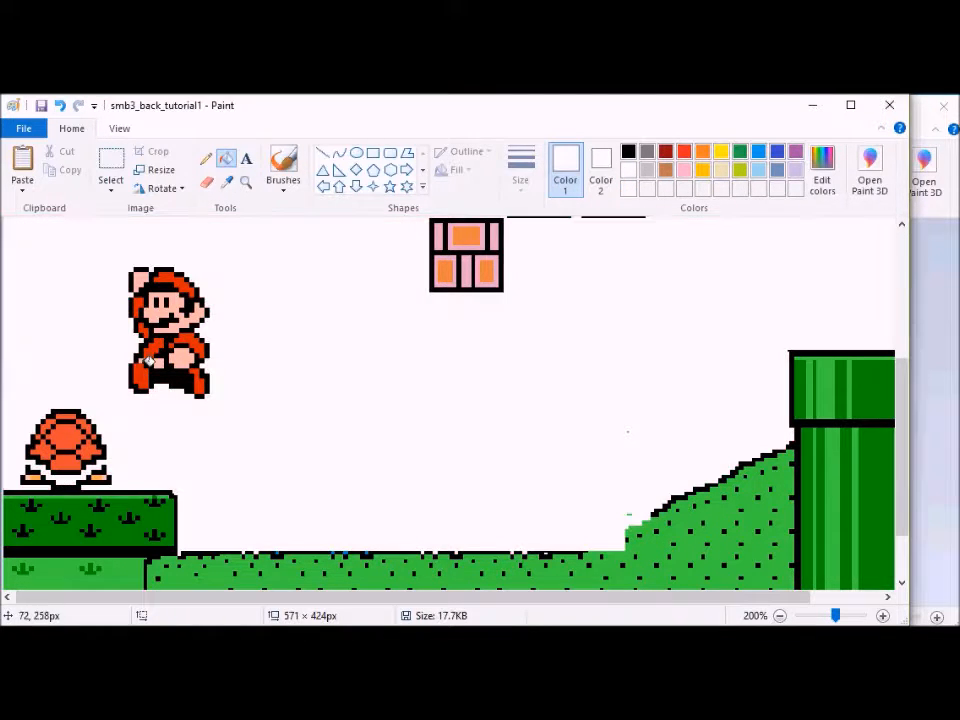
# Step: Choose the Eraser with a new stroke size, try black as Color 2 and set it back to white
pyautogui.click(206, 184)
pyautogui.click(527, 175)
pyautogui.click(561, 216)
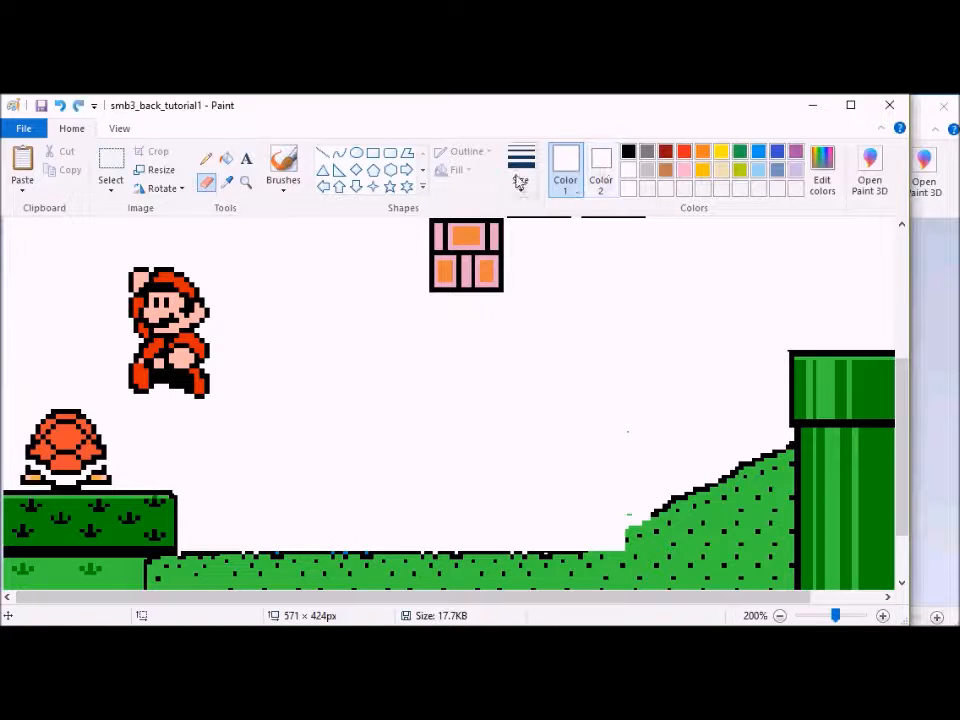
pyautogui.click(599, 172)
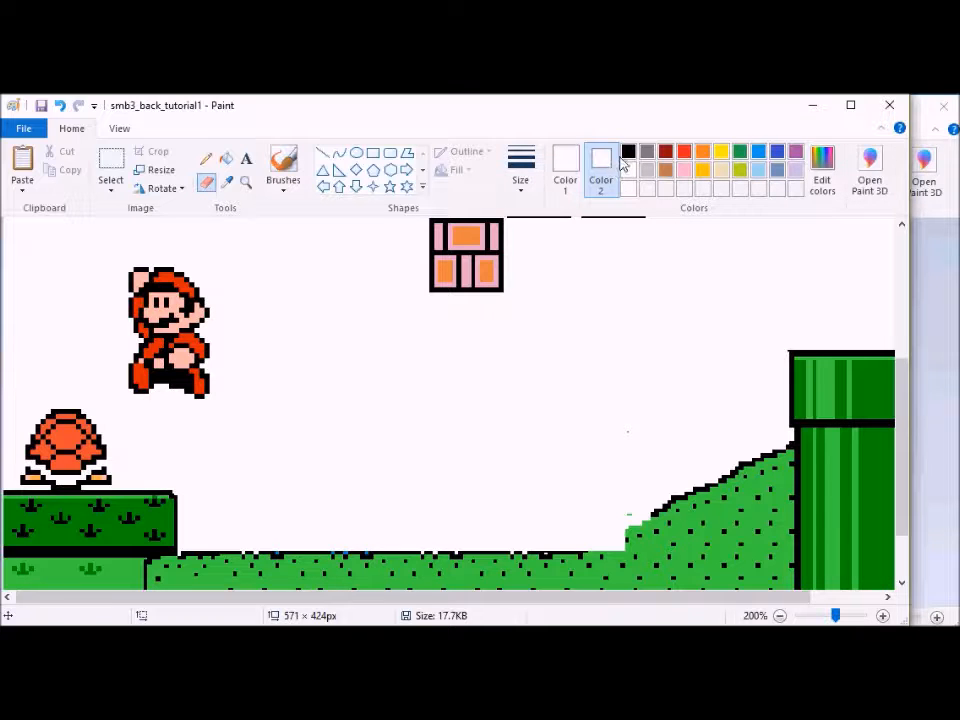
pyautogui.click(627, 152)
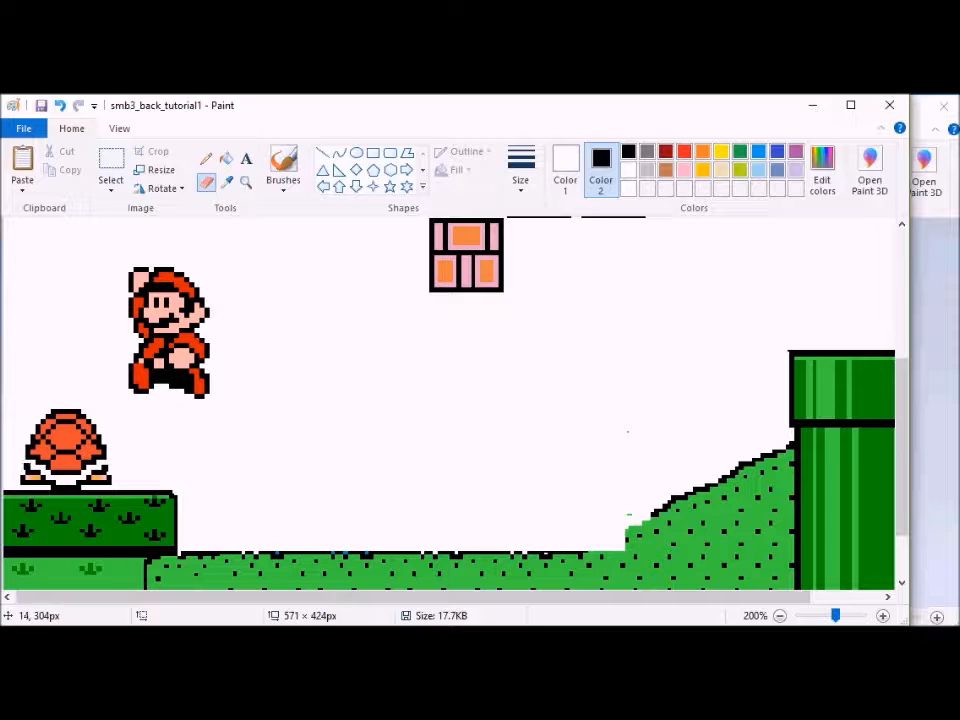
pyautogui.click(627, 170)
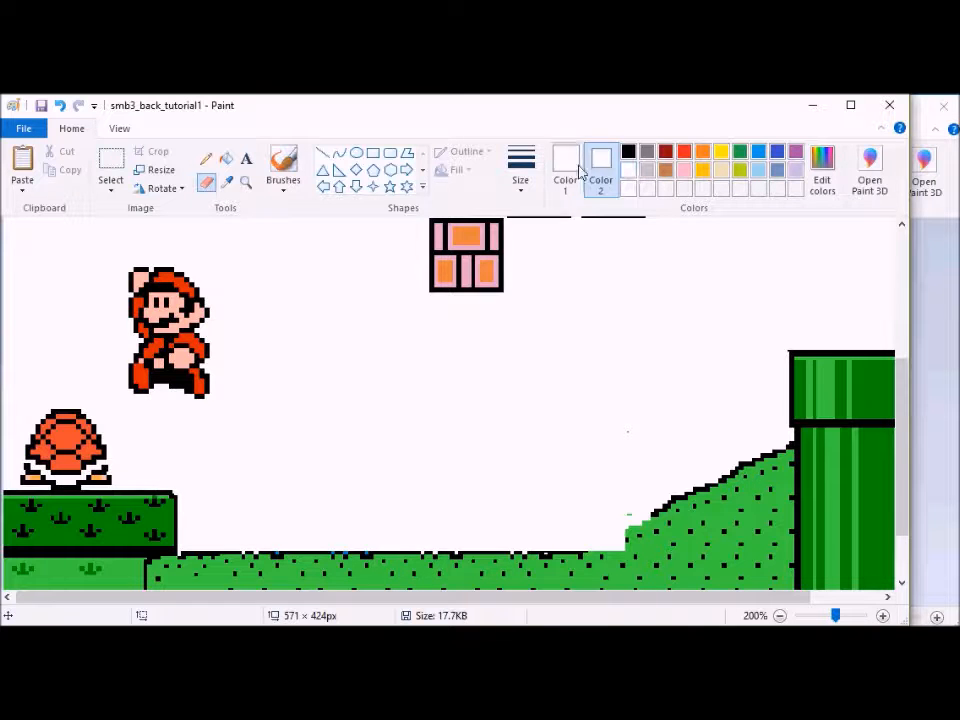
# Step: Try gold and pink fills on the background around the shell, restoring white after each
pyautogui.click(566, 168)
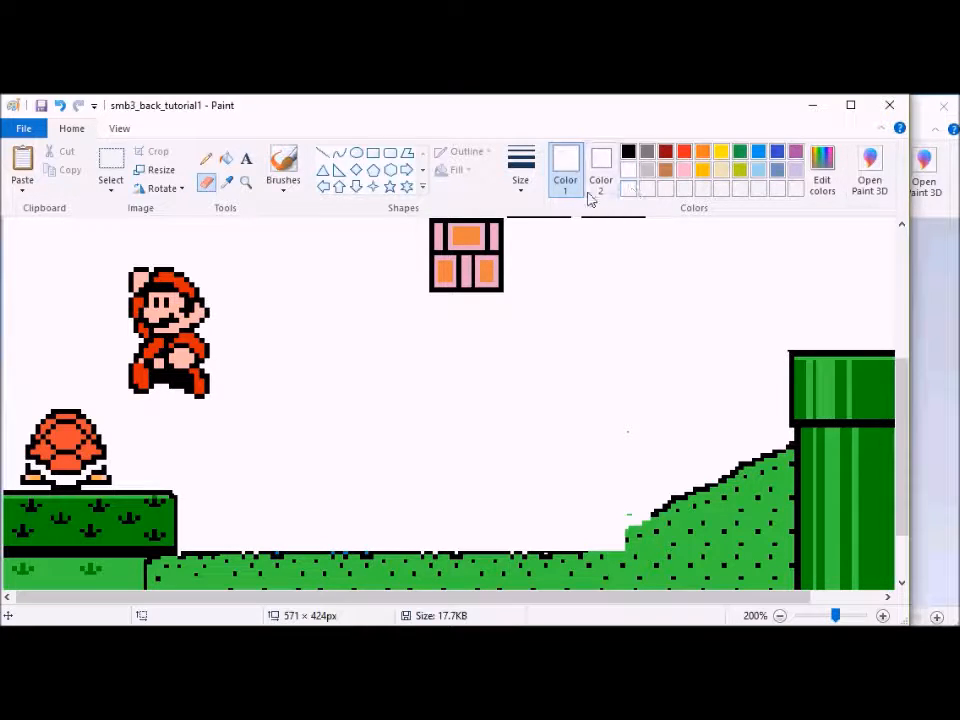
pyautogui.click(703, 172)
pyautogui.click(226, 158)
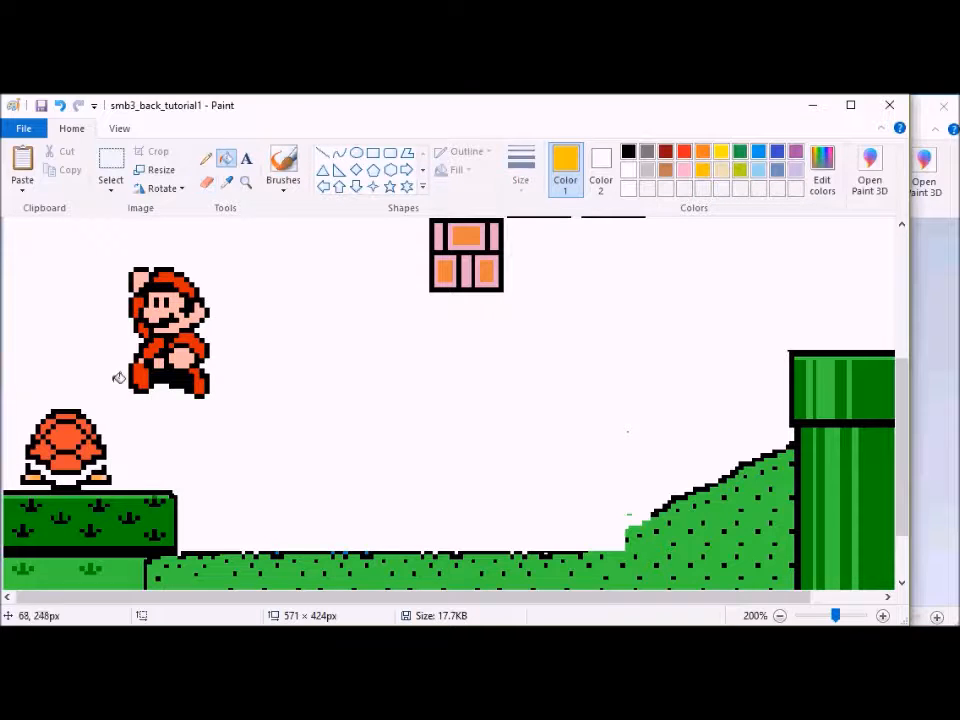
pyautogui.click(75, 476)
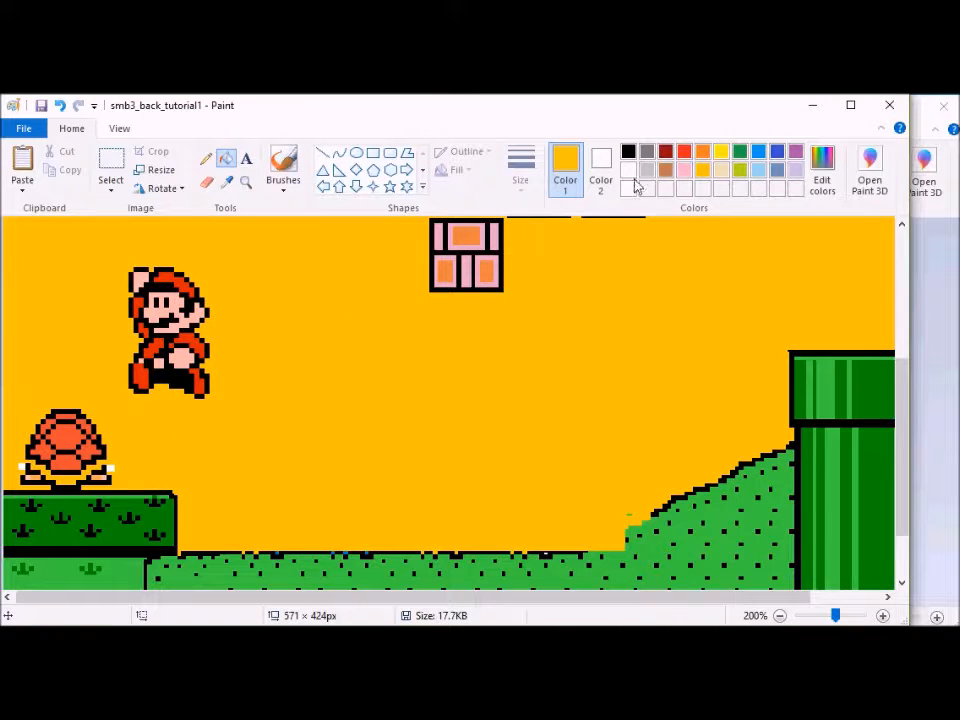
pyautogui.click(628, 170)
pyautogui.click(117, 459)
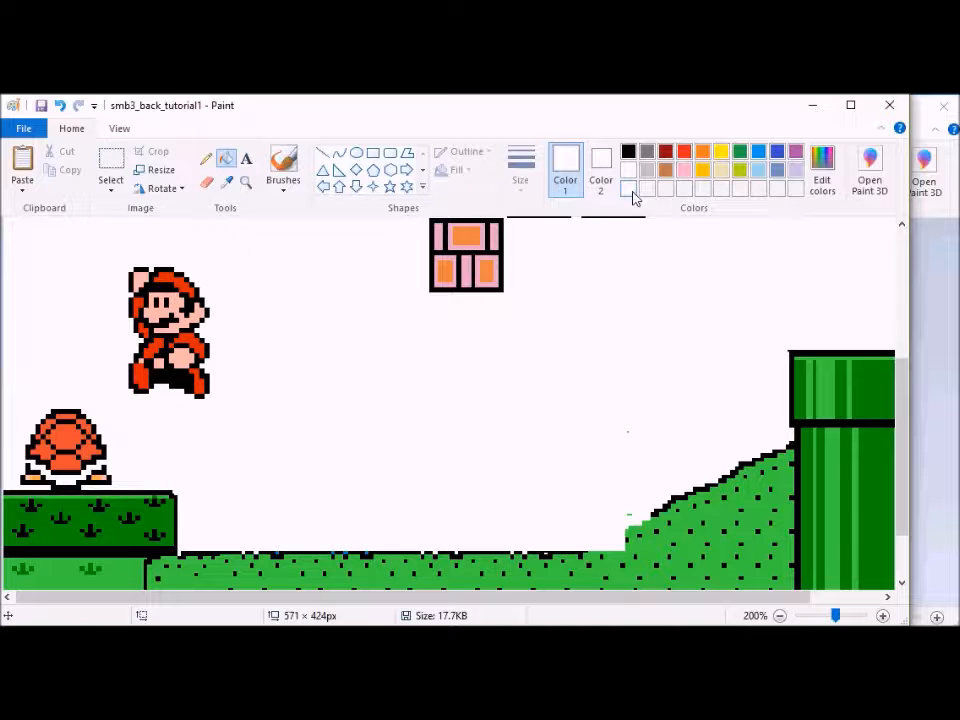
pyautogui.click(684, 170)
pyautogui.click(536, 371)
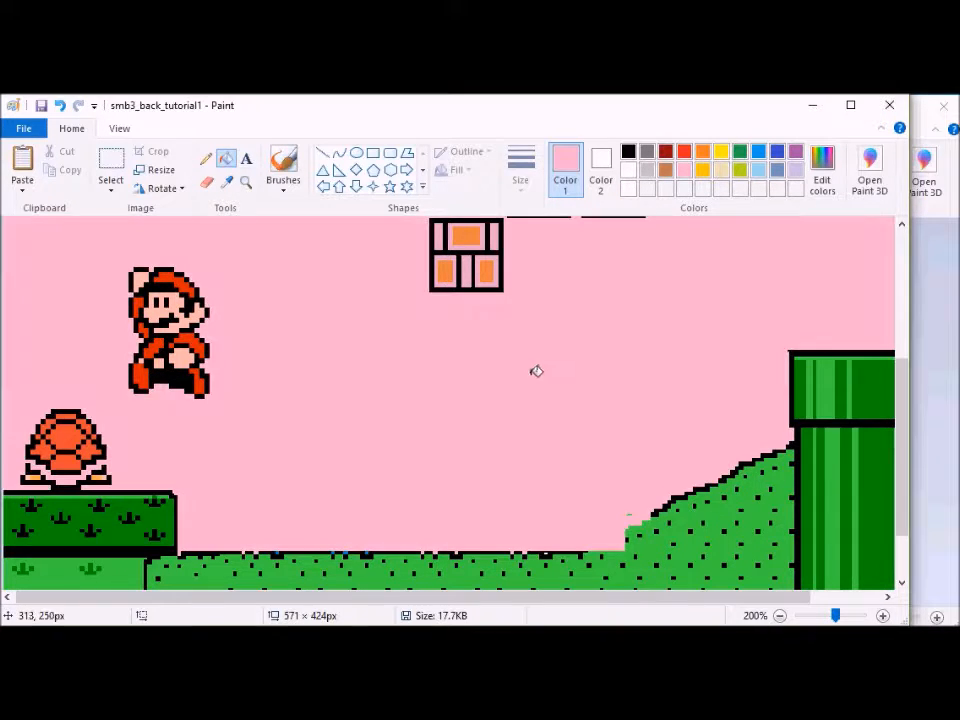
pyautogui.hotkey('ctrl', 'z')
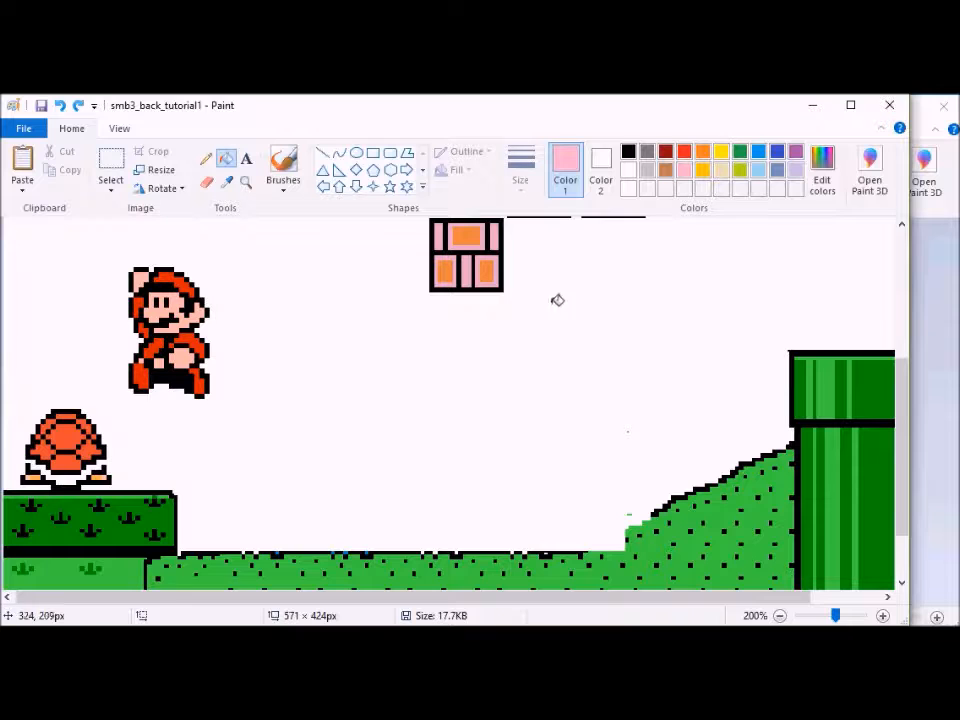
pyautogui.click(630, 174)
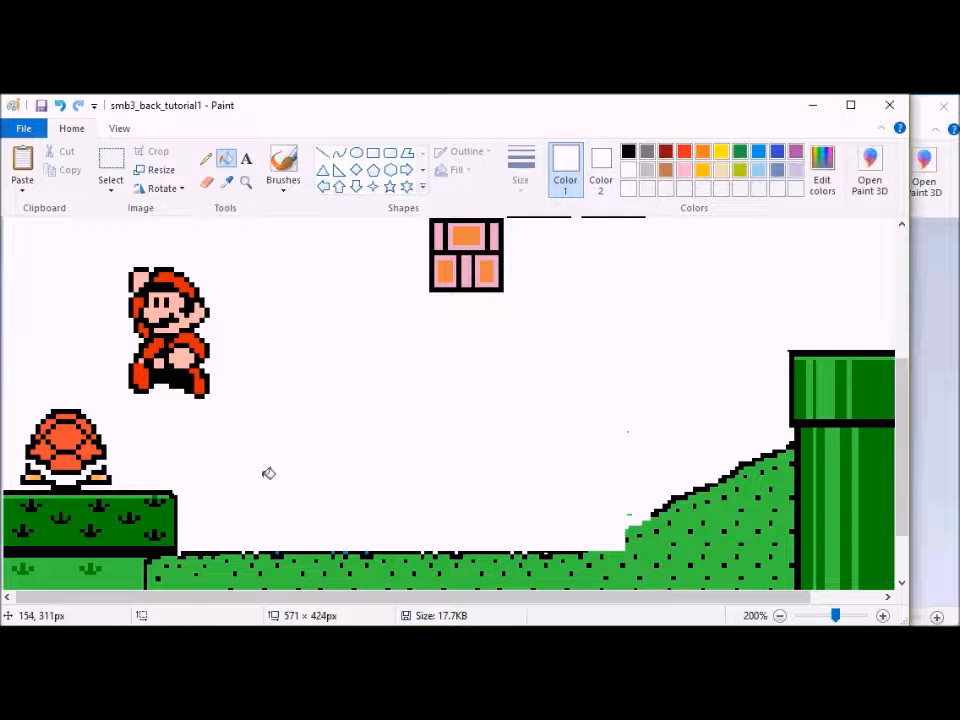
# Step: Fill the background around Mario and the shell with light gray
pyautogui.click(647, 169)
pyautogui.click(520, 372)
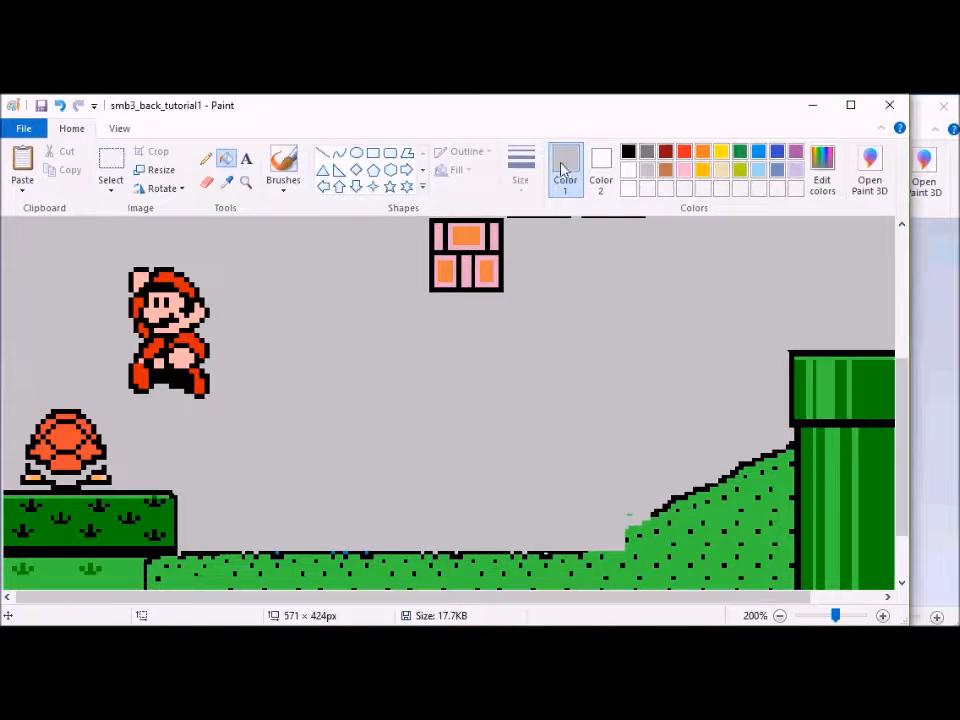
# Step: Mix a slightly darker white as Color 1 and paint the shell's underside white with the Eraser
pyautogui.click(636, 190)
pyautogui.click(822, 168)
pyautogui.click(631, 258)
pyautogui.click(318, 487)
pyautogui.click(601, 172)
pyautogui.click(206, 181)
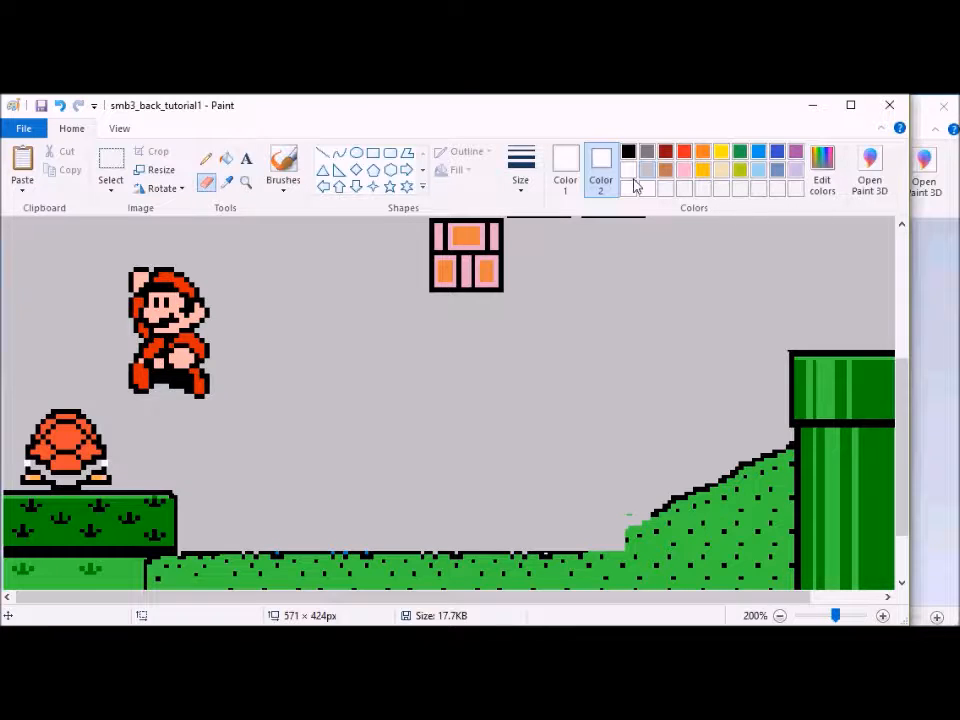
pyautogui.click(226, 161)
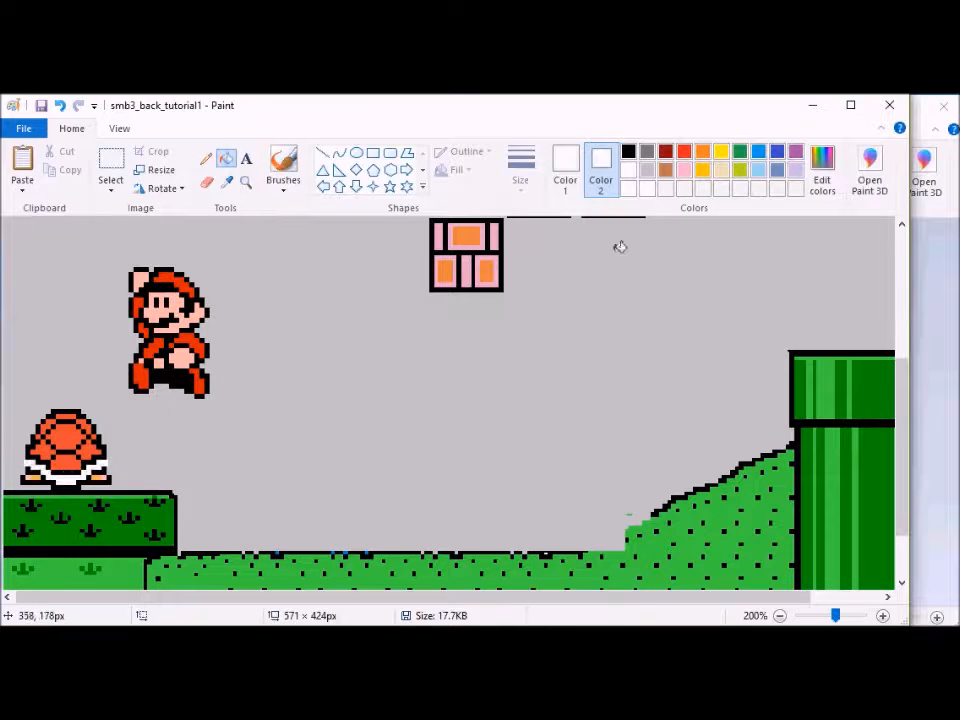
# Step: Reset Color 2 to white, refill the gray background with white and choose black as Color 1
pyautogui.click(647, 170)
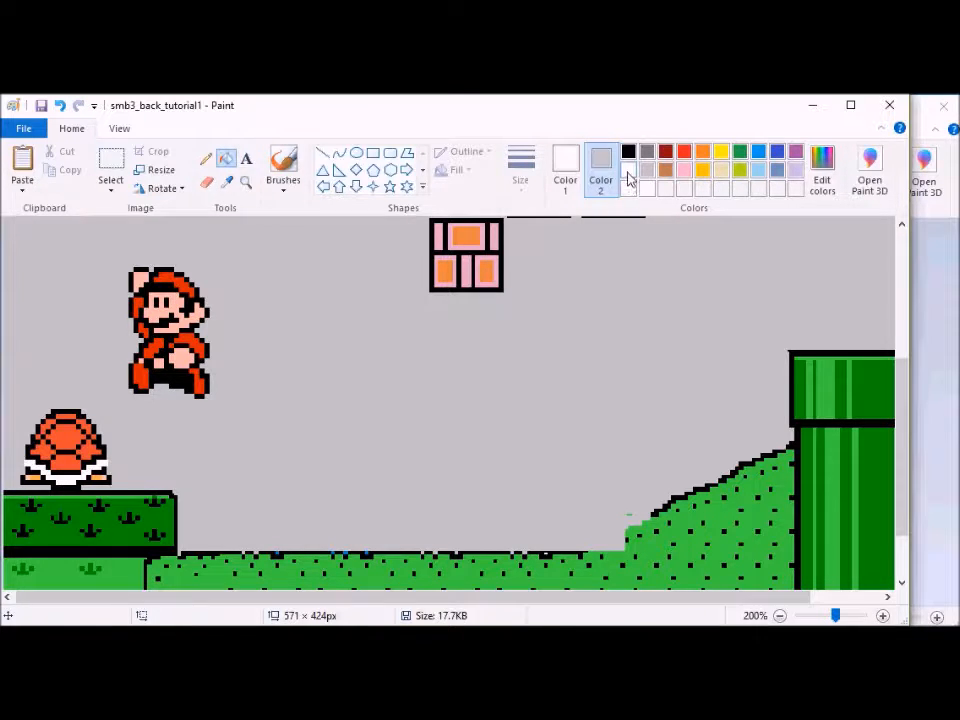
pyautogui.click(628, 172)
pyautogui.click(563, 180)
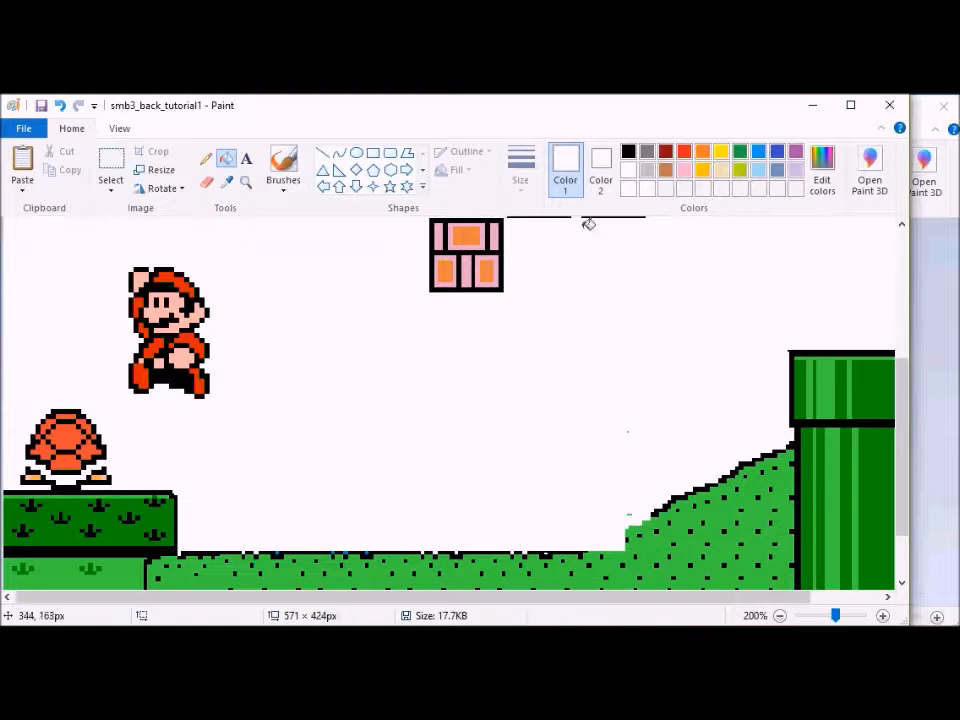
pyautogui.click(628, 153)
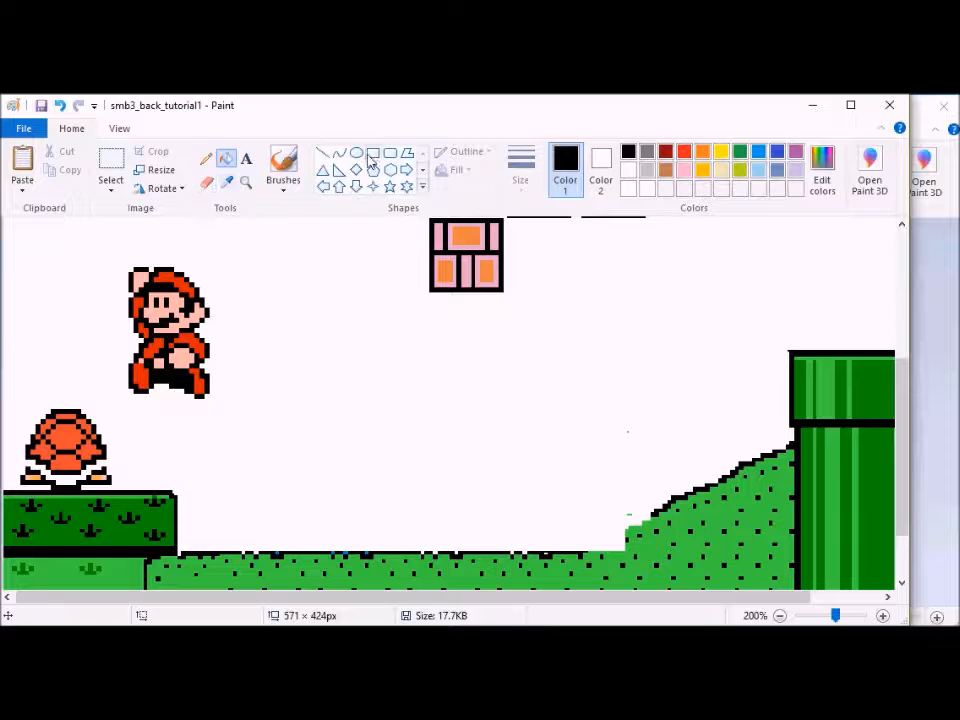
# Step: Try black and pink as Color 2 while switching to the Eraser for the shell's underside
pyautogui.click(600, 168)
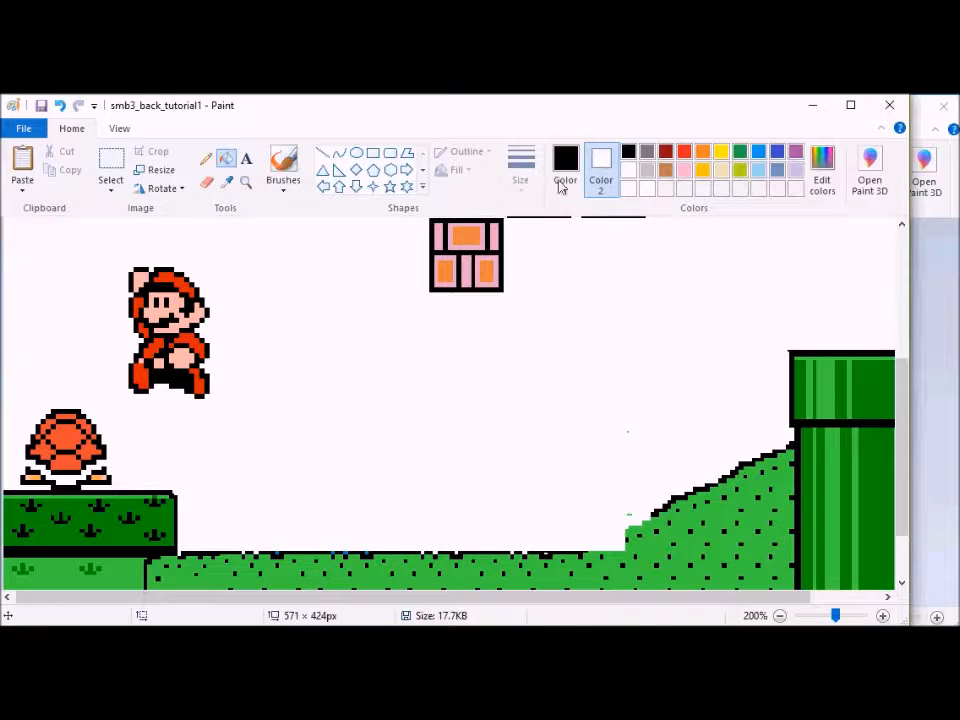
pyautogui.click(629, 155)
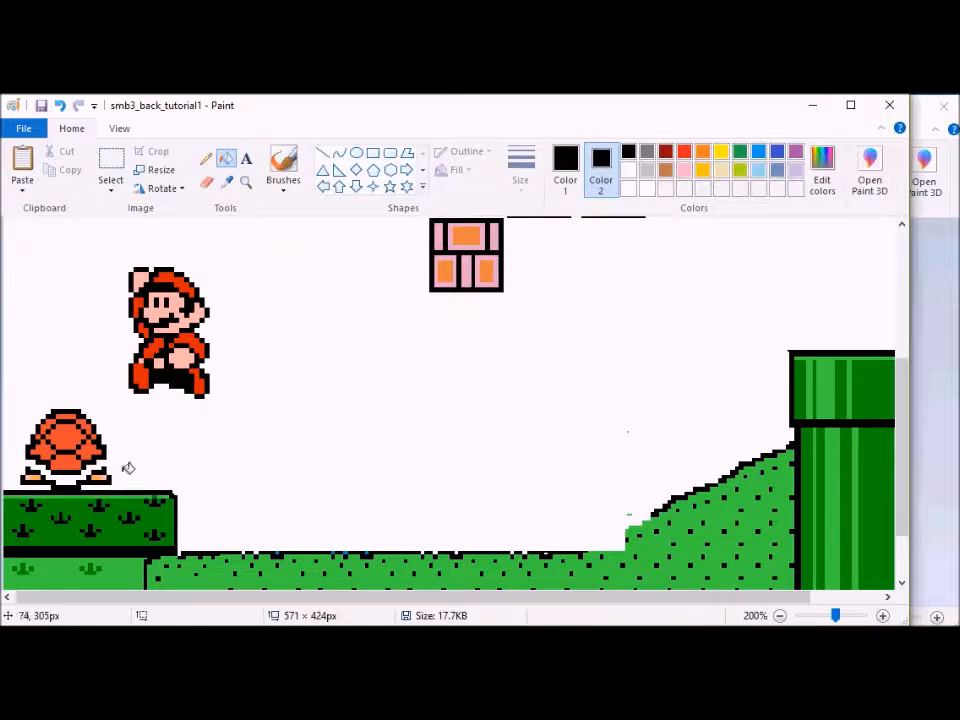
pyautogui.click(207, 183)
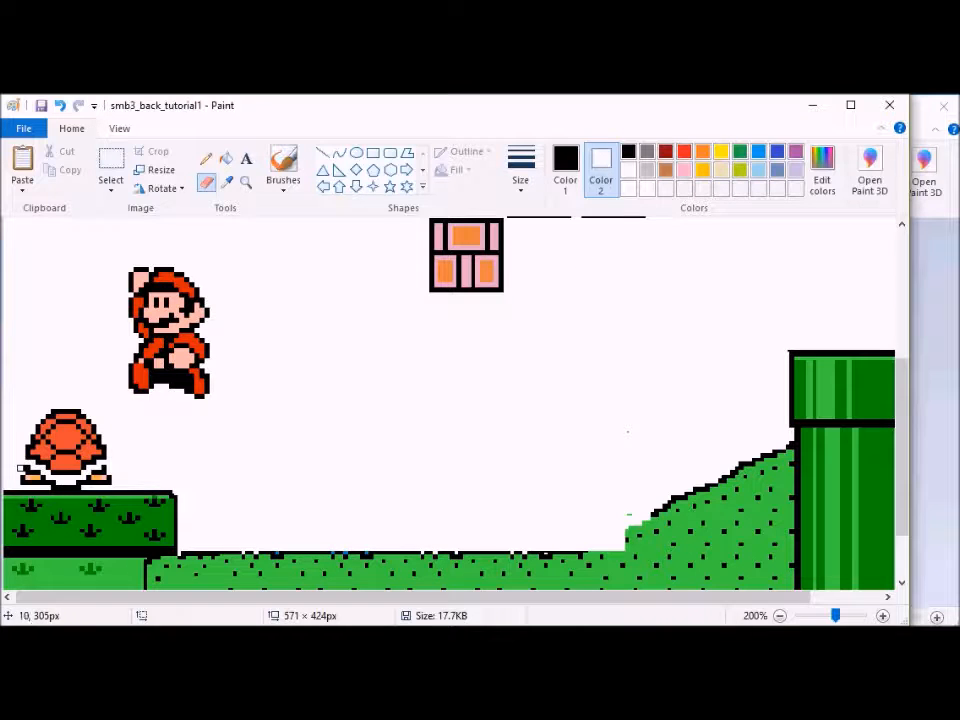
pyautogui.click(684, 169)
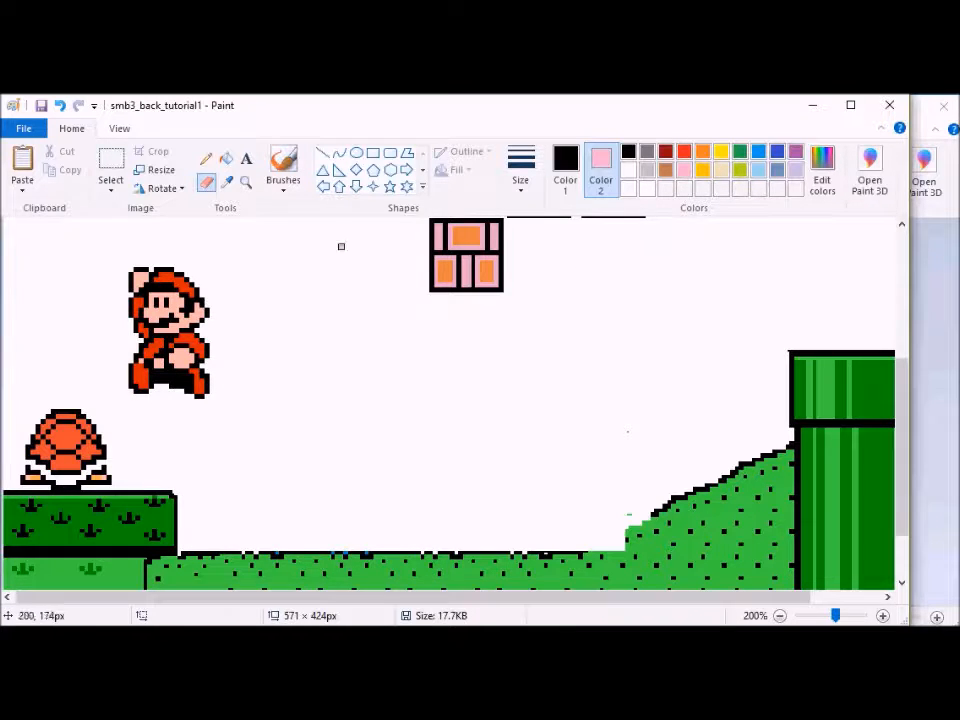
# Step: Try a light gray fill on the background beside Mario and undo it
pyautogui.click(566, 168)
pyautogui.click(650, 169)
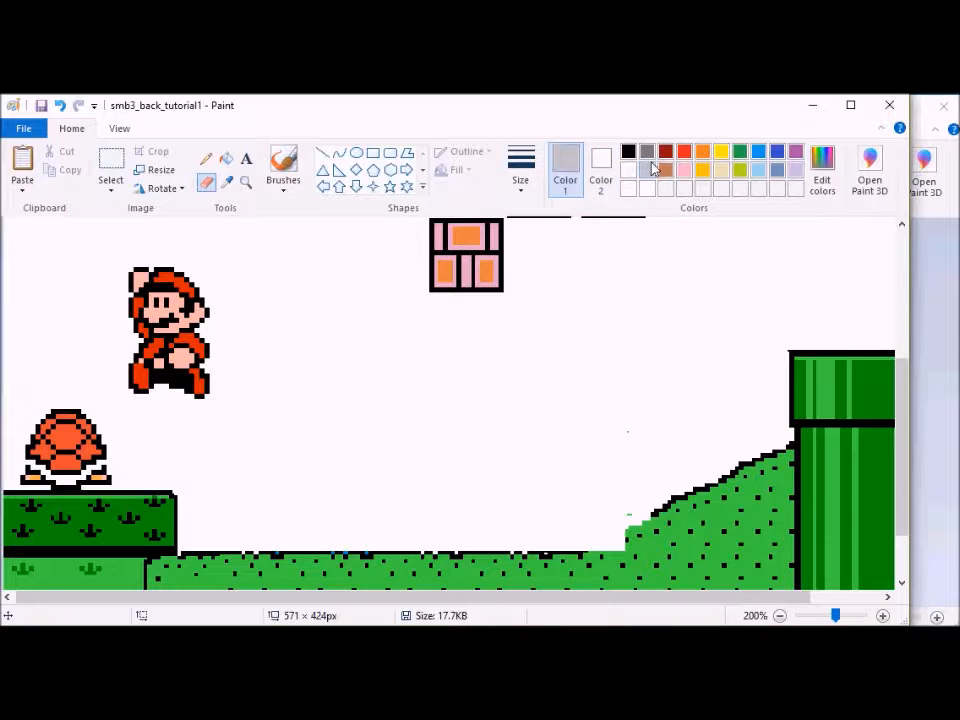
pyautogui.click(226, 158)
pyautogui.click(287, 281)
pyautogui.hotkey('ctrl', 'z')
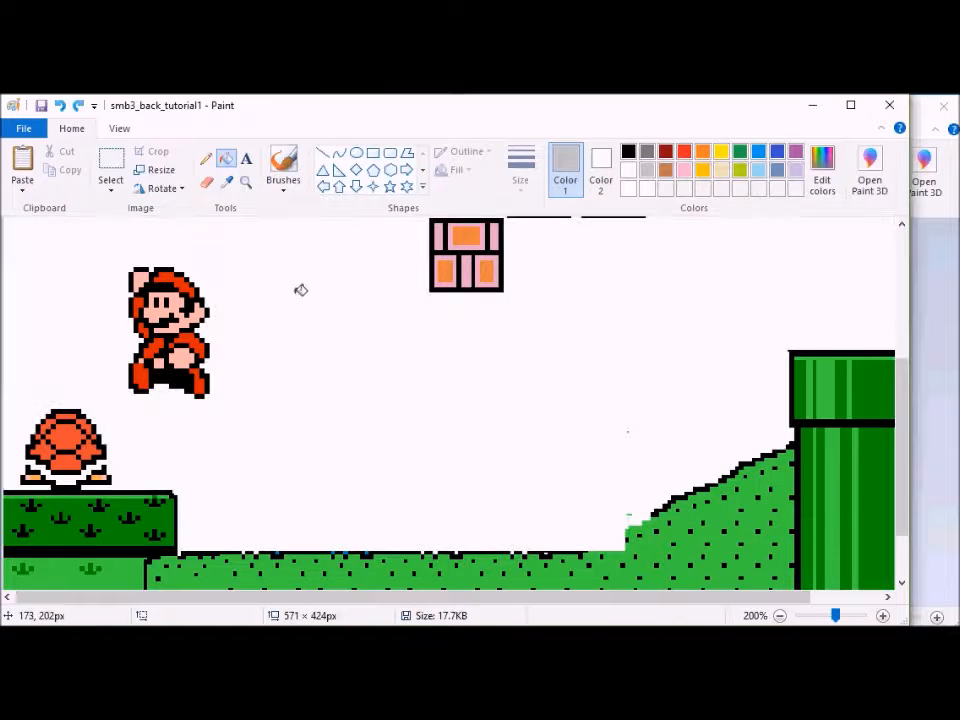
# Step: Restore the 100% view, move Mario left so he is just above the shell, and select the whole scene
pyautogui.click(119, 128)
pyautogui.click(57, 165)
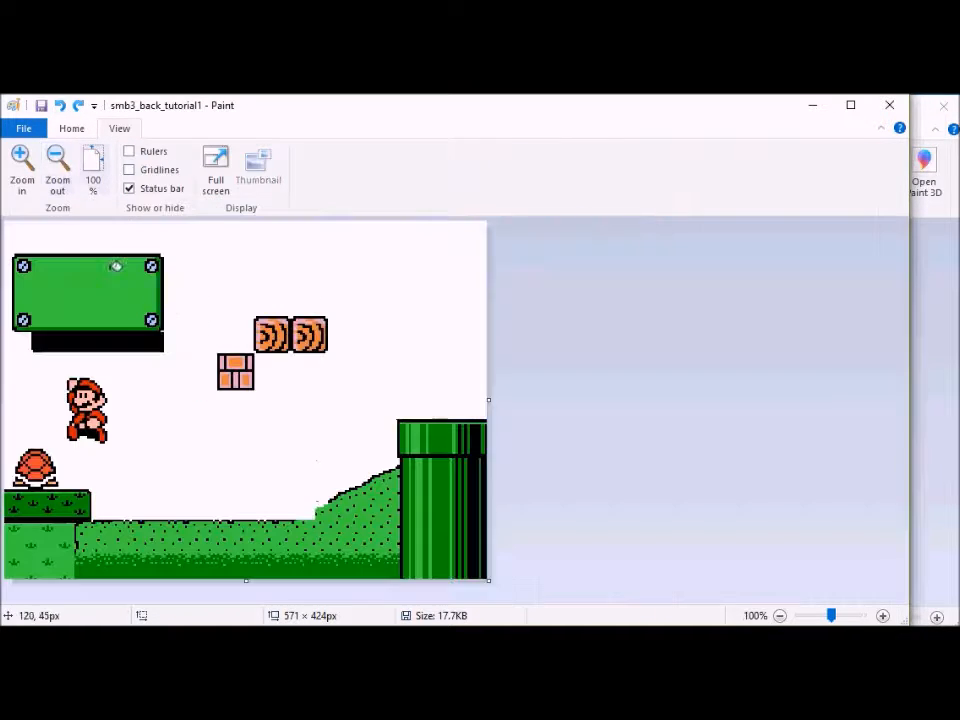
pyautogui.click(71, 128)
pyautogui.click(110, 165)
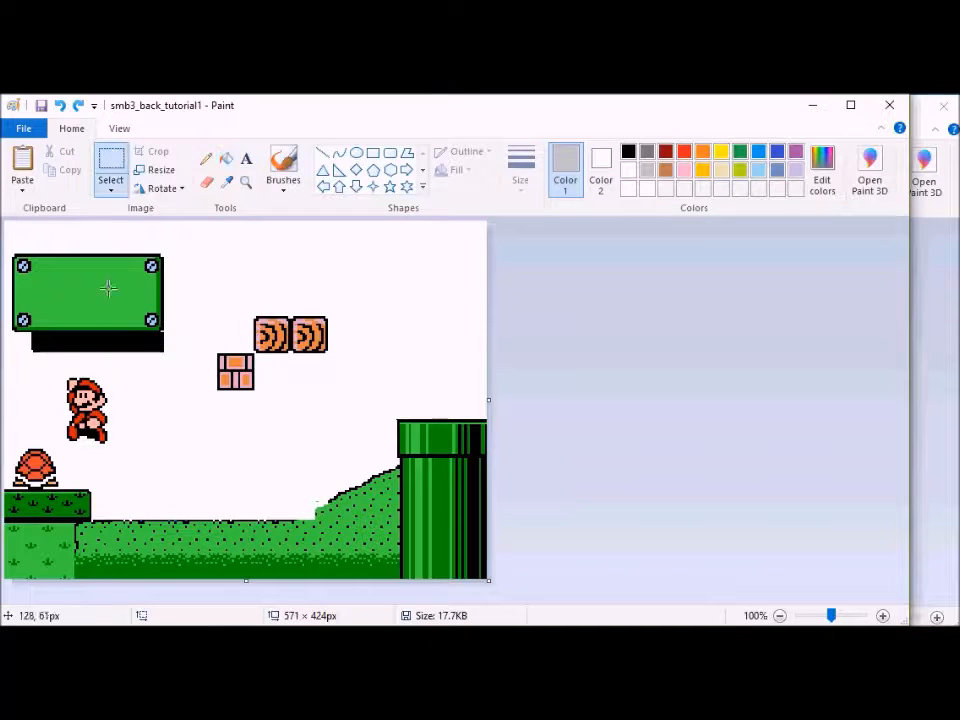
pyautogui.moveTo(99, 386); pyautogui.dragTo(62, 426)
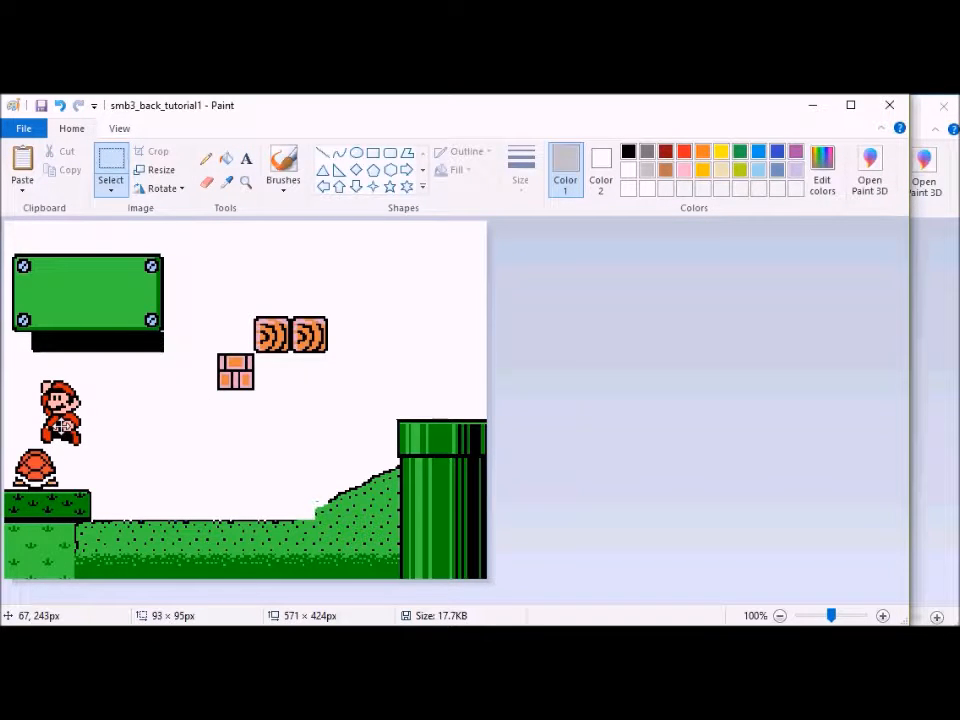
pyautogui.hotkey('ctrl', 'a')
# Step: Put the copied scene over the smb3_tut54 frame and save it as smb3_tut55
pyautogui.moveTo(304, 624)
pyautogui.click(521, 624)
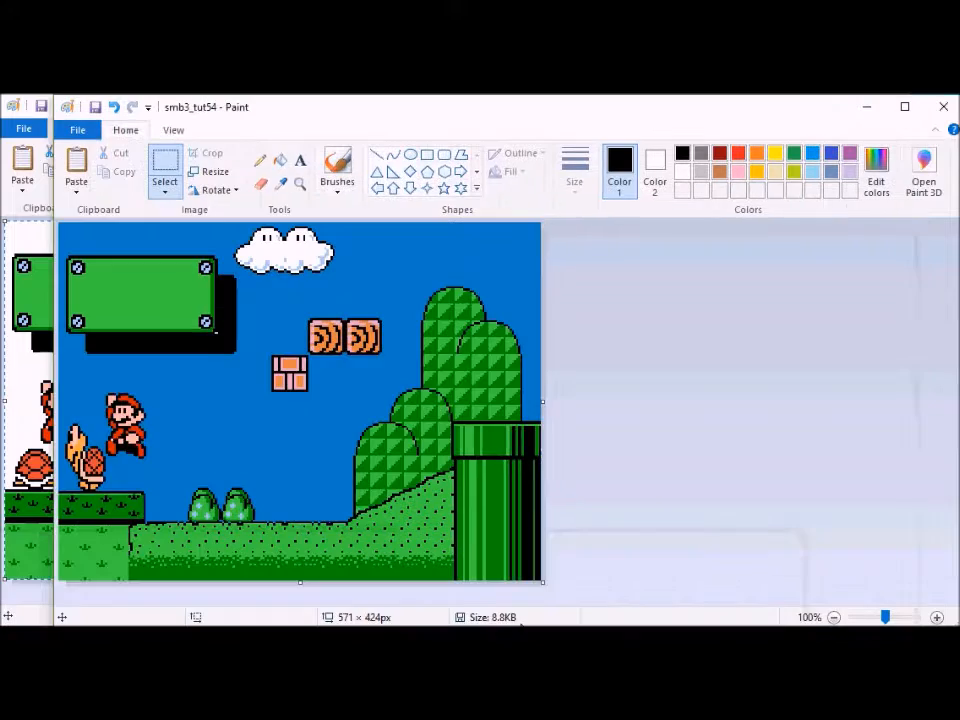
pyautogui.click(77, 131)
pyautogui.click(114, 273)
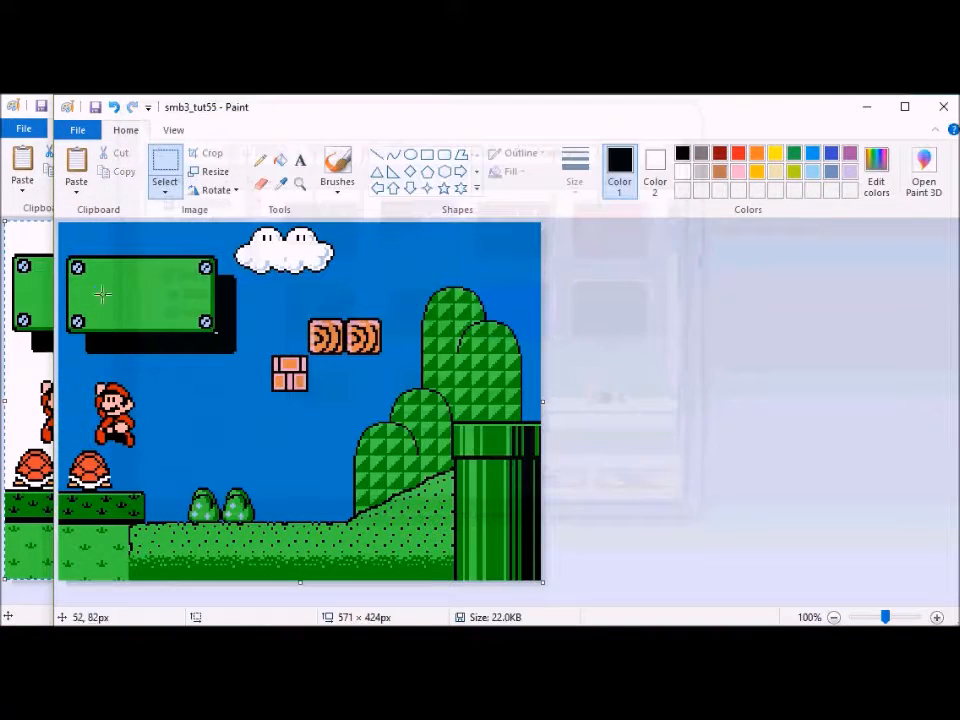
# Step: Select the shell sprite without feet on the sprite sheet and return to the smb3_back_tutorial1 scene
pyautogui.moveTo(304, 624)
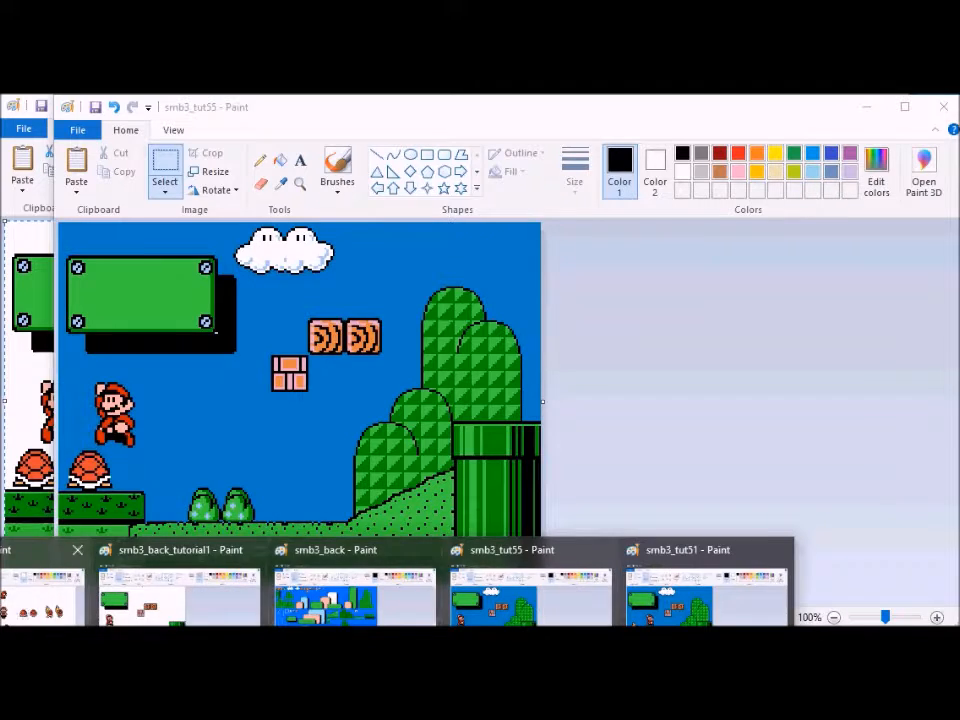
pyautogui.click(40, 595)
pyautogui.moveTo(590, 328); pyautogui.dragTo(655, 400)
pyautogui.moveTo(304, 624)
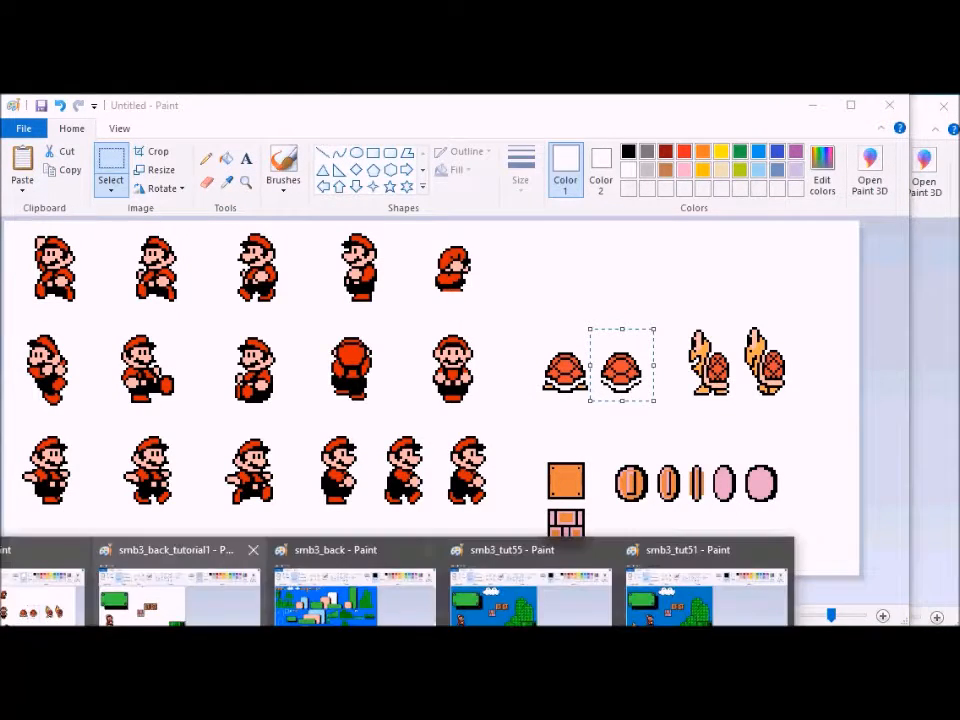
pyautogui.click(170, 588)
pyautogui.click(645, 465)
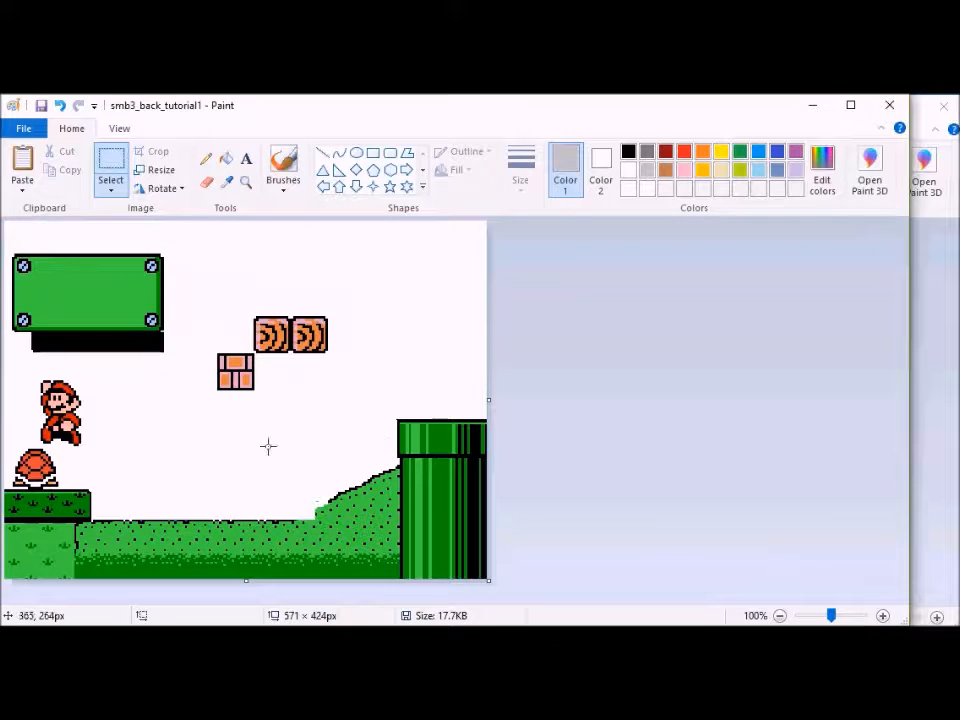
# Step: Select the shell under Mario and move it off the ledge onto the empty white background
pyautogui.moveTo(9, 445); pyautogui.dragTo(45, 480)
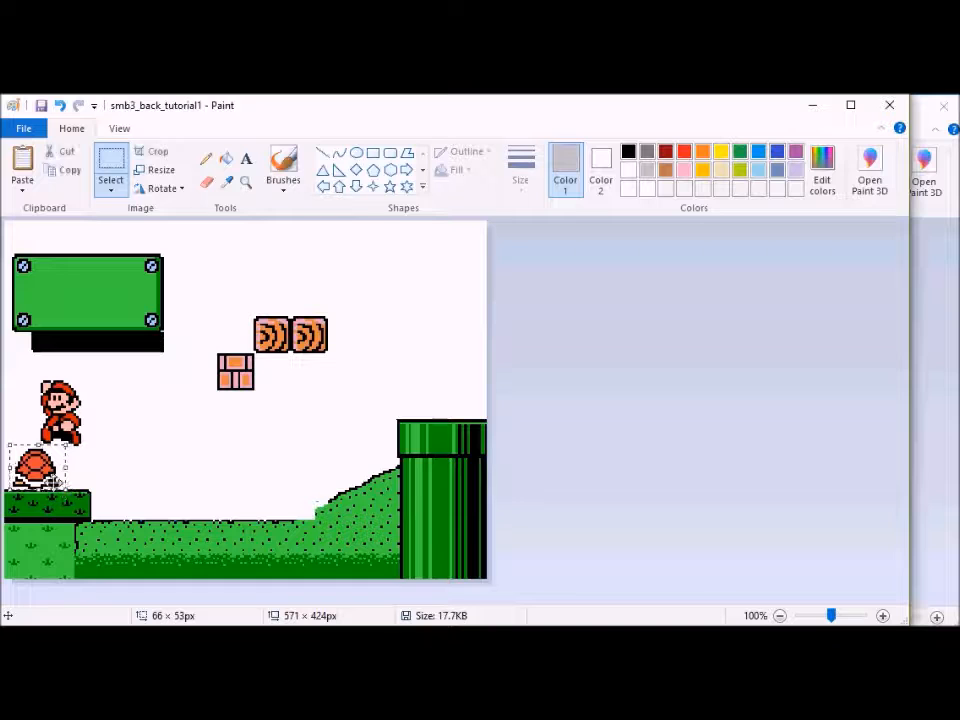
pyautogui.click(100, 478)
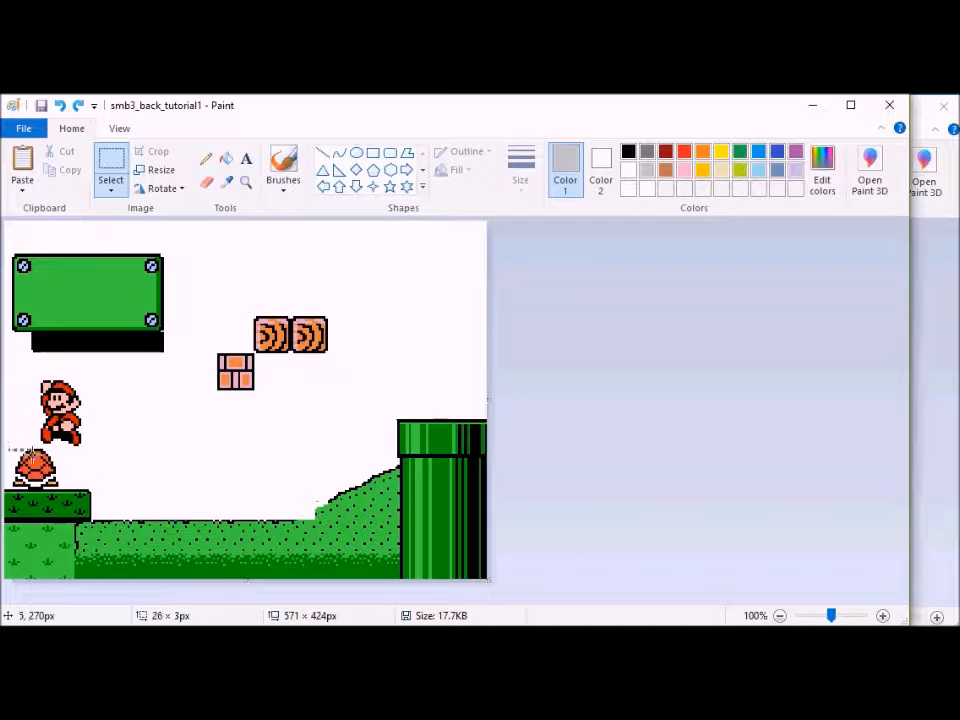
pyautogui.moveTo(67, 490); pyautogui.dragTo(155, 470)
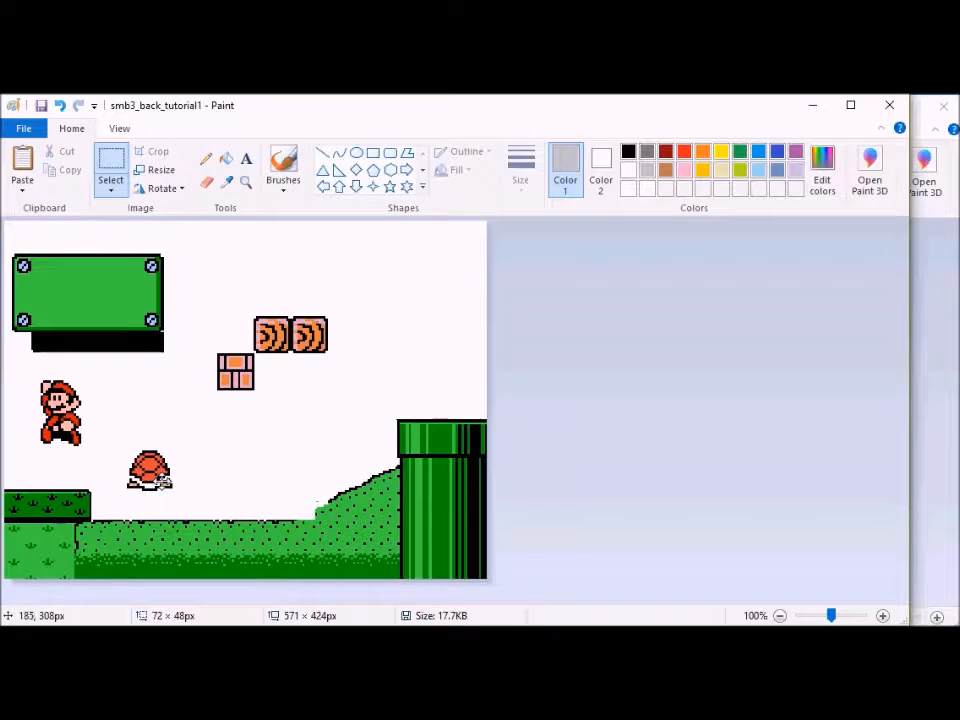
# Step: Remove the feet from the shell using white and the Eraser, and choose light gray as Color 1
pyautogui.click(226, 159)
pyautogui.click(630, 172)
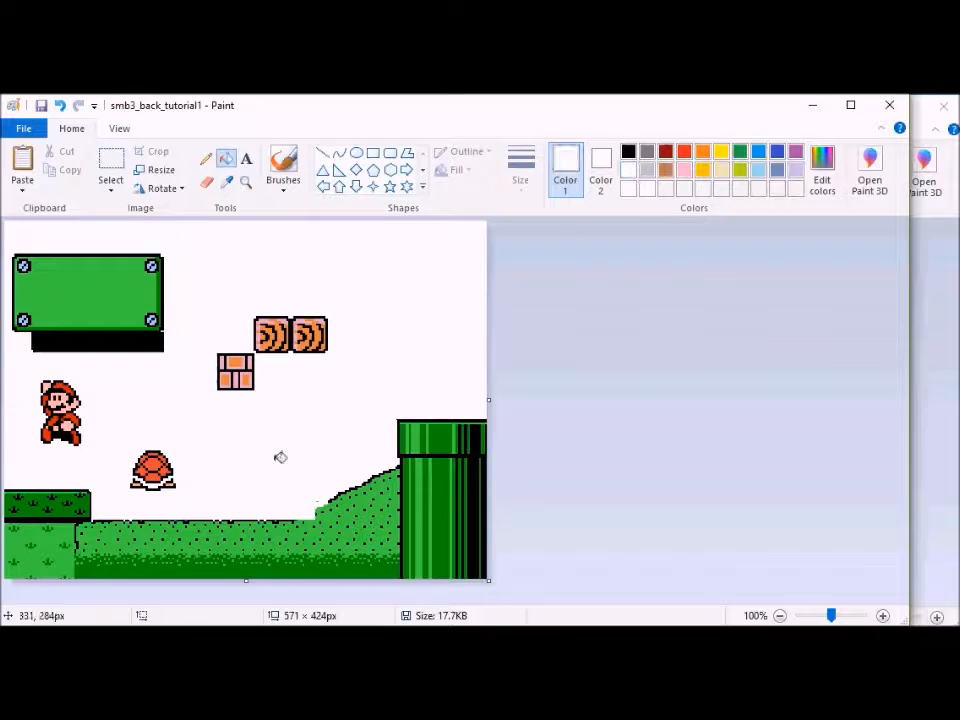
pyautogui.click(228, 432)
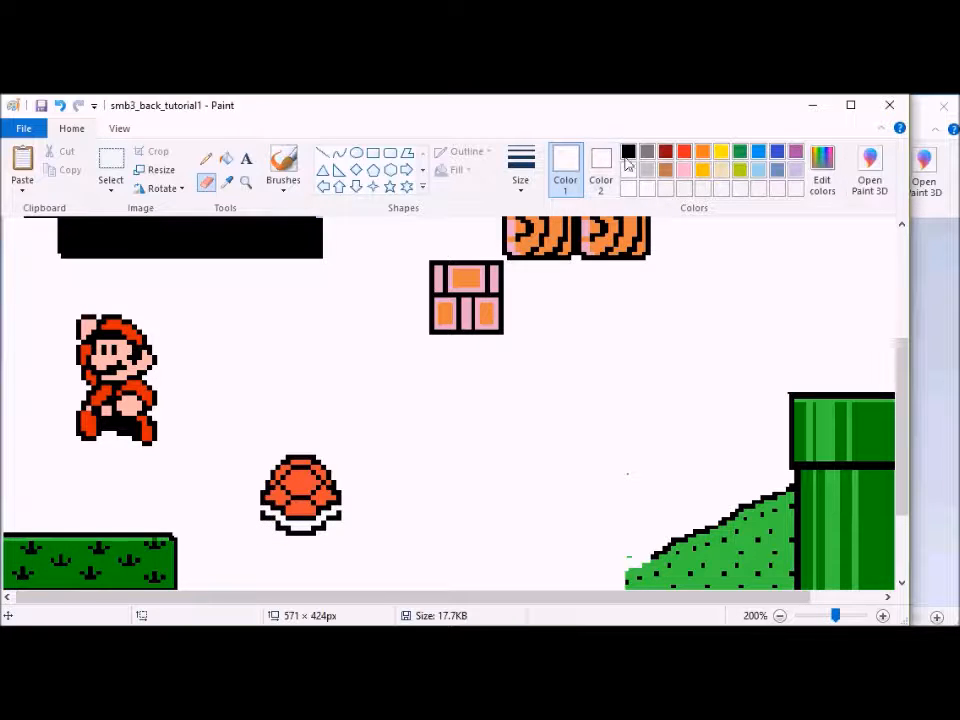
pyautogui.click(647, 169)
pyautogui.click(226, 158)
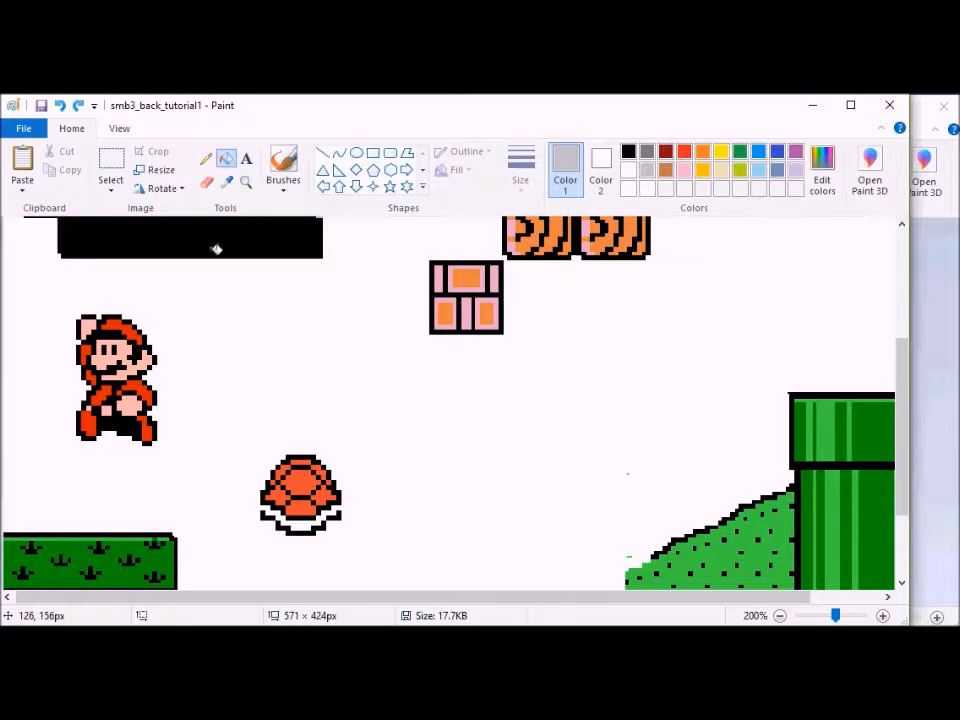
# Step: Return to 100% view and move the footless shell back onto the ledge below Mario
pyautogui.click(119, 128)
pyautogui.click(92, 165)
pyautogui.click(71, 128)
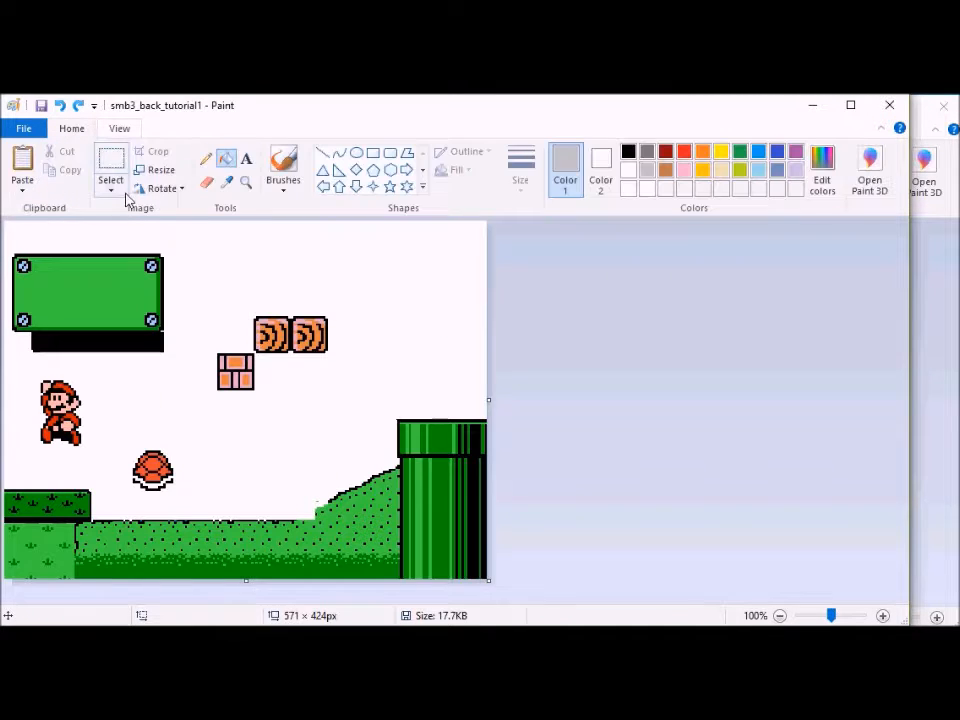
pyautogui.click(110, 160)
pyautogui.moveTo(129, 422)
pyautogui.mouseDown()
pyautogui.moveTo(187, 488)
pyautogui.moveTo(54, 482)
pyautogui.moveTo(70, 483)
pyautogui.mouseUp()
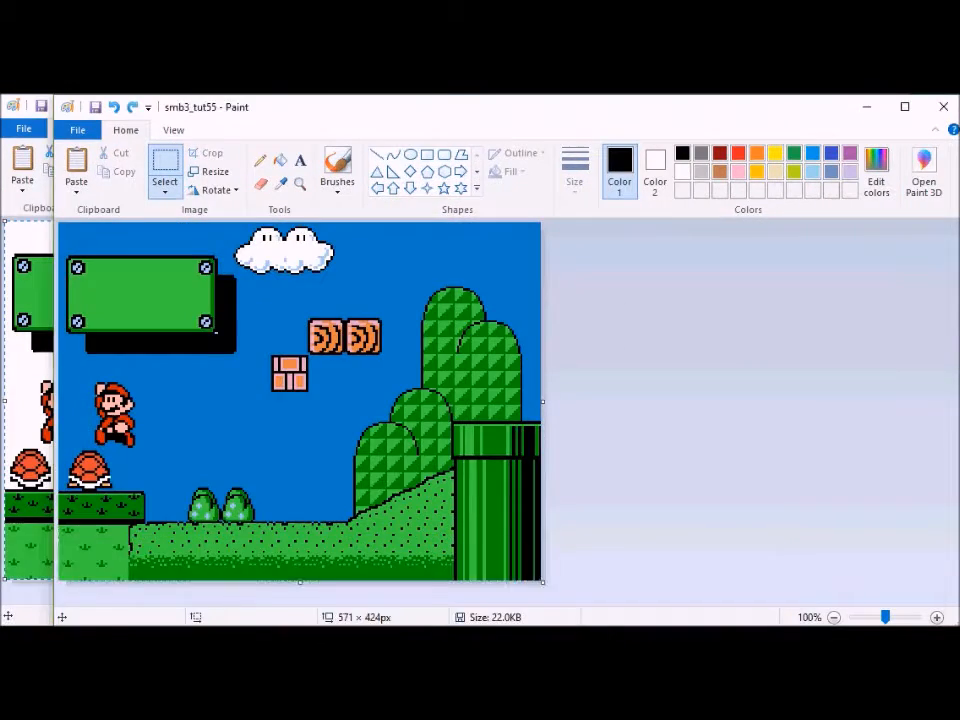
# Step: Nudge the shell on the ledge again, copying the whole scene each time to compare its position with smb3_tut55
pyautogui.click(636, 490)
pyautogui.moveTo(5, 491)
pyautogui.mouseDown()
pyautogui.moveTo(58, 447)
pyautogui.moveTo(33, 478)
pyautogui.moveTo(8, 450)
pyautogui.mouseUp()
pyautogui.hotkey('ctrl', 'a')
pyautogui.hotkey('alt', 'Tab')
pyautogui.click(40, 300)
pyautogui.moveTo(72, 486)
pyautogui.mouseDown()
pyautogui.moveTo(6, 445)
pyautogui.moveTo(32, 477)
pyautogui.mouseUp()
pyautogui.hotkey('ctrl', 'a')
pyautogui.hotkey('alt', 'Tab')
pyautogui.press('Tab')
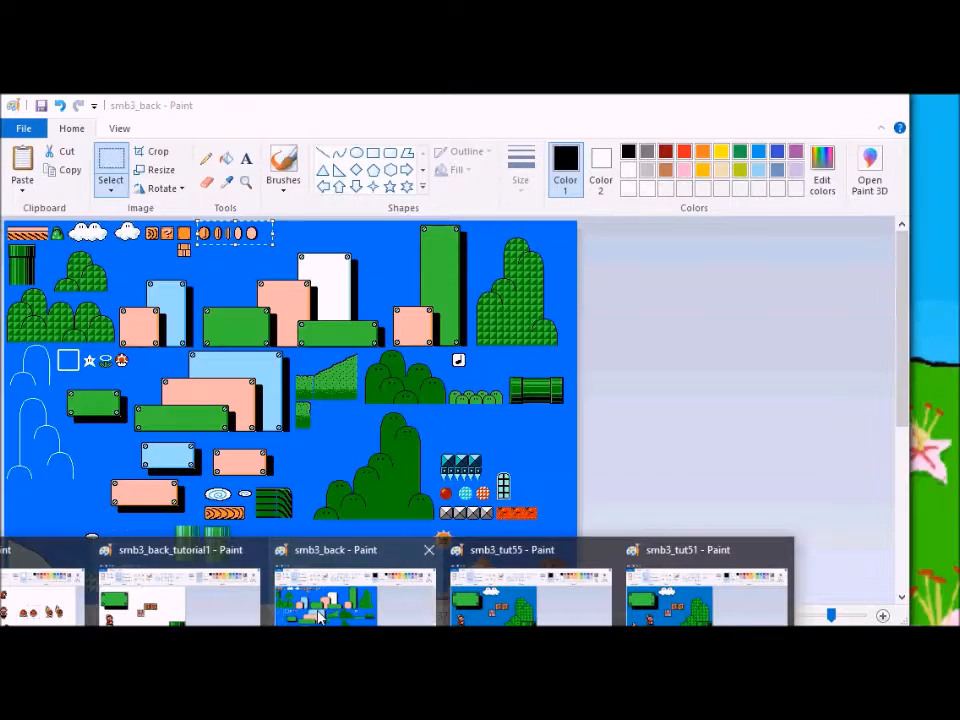
# Step: Reselect and realign the shell on the ledge, and paste the whole scene over smb3_tut55 as a check
pyautogui.hotkey('alt', 'Tab')
pyautogui.moveTo(11, 446); pyautogui.dragTo(67, 489)
pyautogui.click(499, 618)
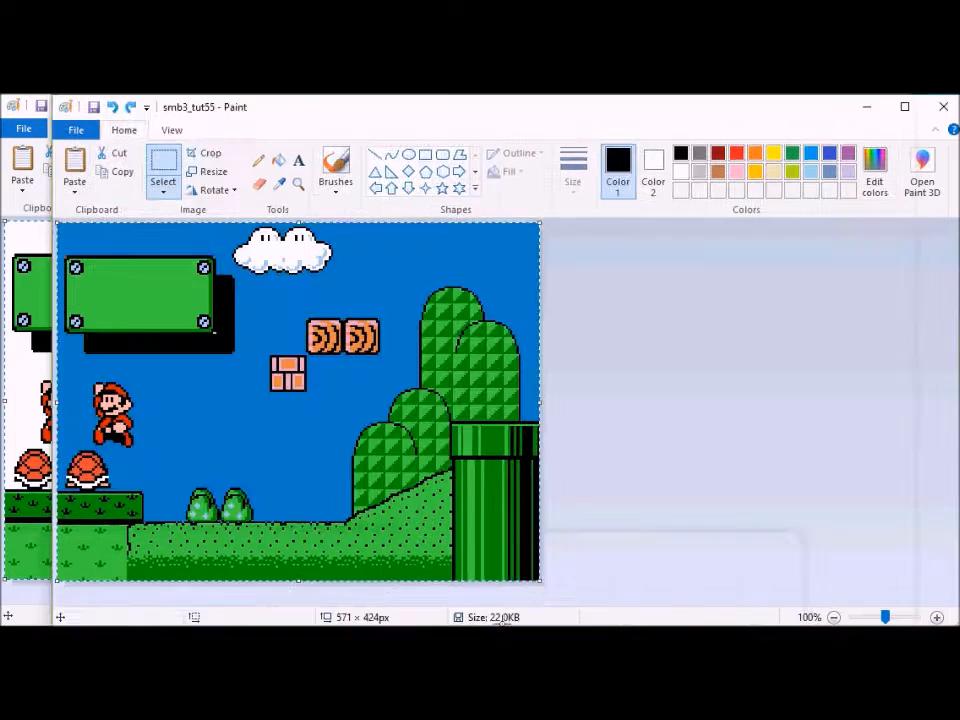
pyautogui.click(178, 600)
pyautogui.moveTo(57, 446)
pyautogui.mouseDown()
pyautogui.moveTo(8, 470)
pyautogui.moveTo(21, 470)
pyautogui.moveTo(6, 485)
pyautogui.moveTo(19, 470)
pyautogui.moveTo(9, 469)
pyautogui.moveTo(6, 489)
pyautogui.mouseUp()
pyautogui.hotkey('ctrl', 'a')
pyautogui.click(497, 620)
pyautogui.hotkey('ctrl', 'v')
# Step: Copy the scene again, undo the trial paste in smb3_tut55 and return to the shell in smb3_back_tutorial1
pyautogui.hotkey('alt', 'Tab')
pyautogui.hotkey('ctrl', 'a')
pyautogui.click(497, 610)
pyautogui.hotkey('ctrl', 'z')
pyautogui.hotkey('alt', 'Tab')
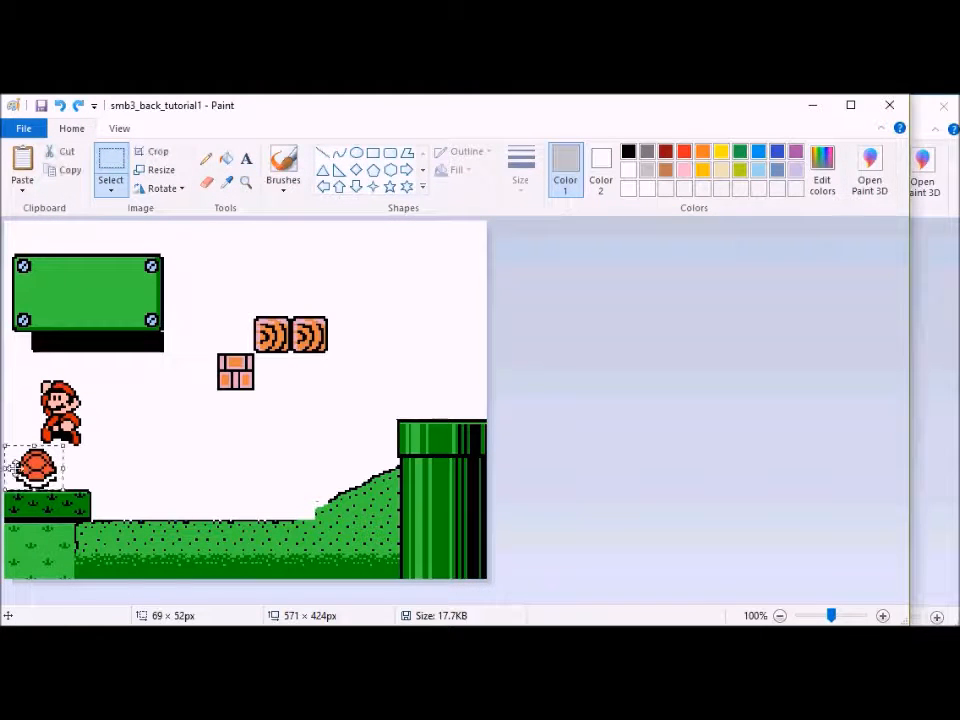
# Step: Paste the scene with the realigned shell into smb3_tut55, open Save As and dismiss the dialog
pyautogui.hotkey('alt', 'Tab')
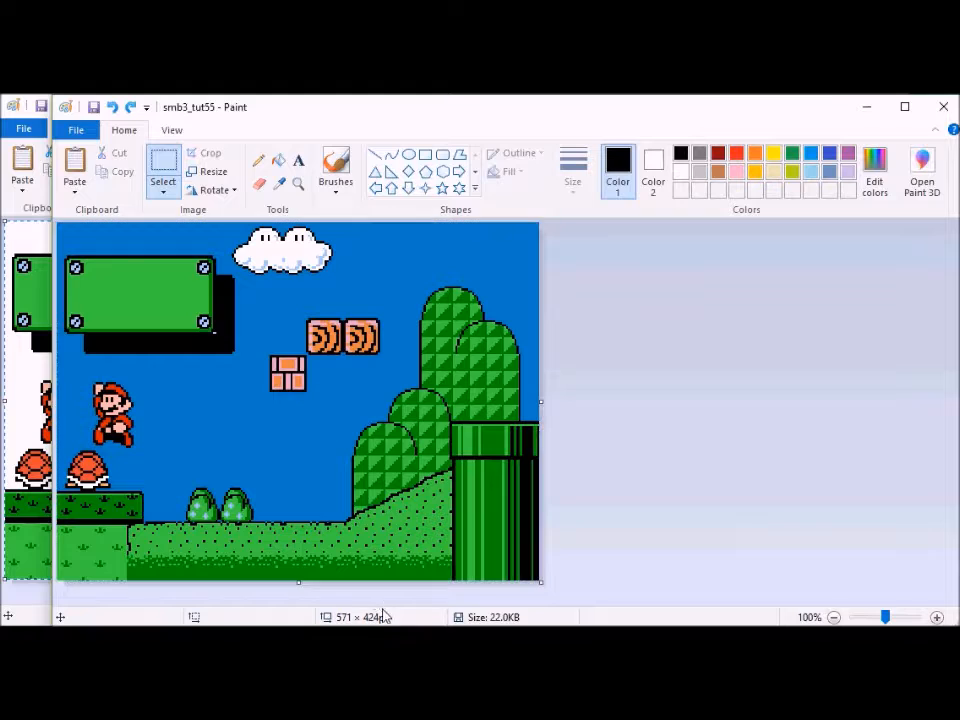
pyautogui.click(76, 129)
pyautogui.click(84, 270)
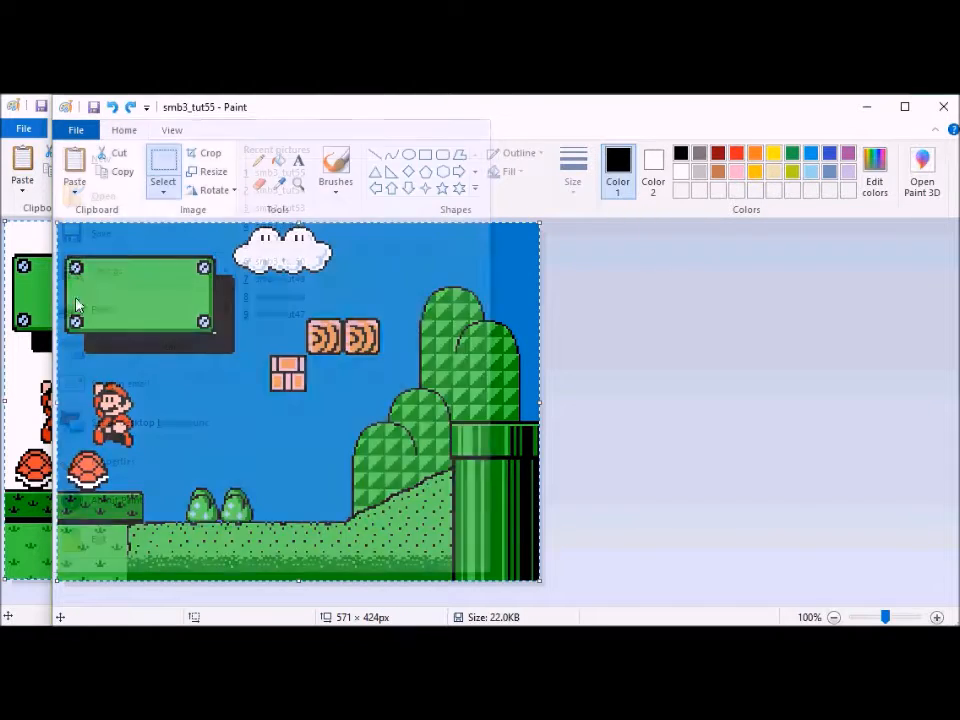
pyautogui.click(741, 527)
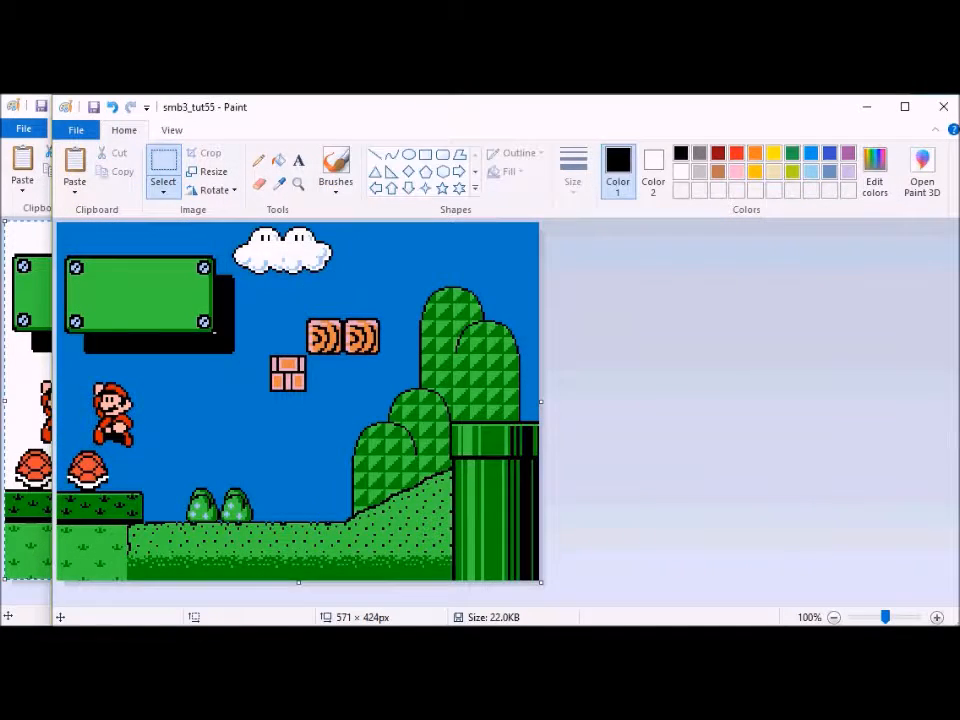
# Step: In smb3_back_tutorial1, flip Mario horizontally, move him slightly up above the shell and select the whole scene
pyautogui.moveTo(353, 625)
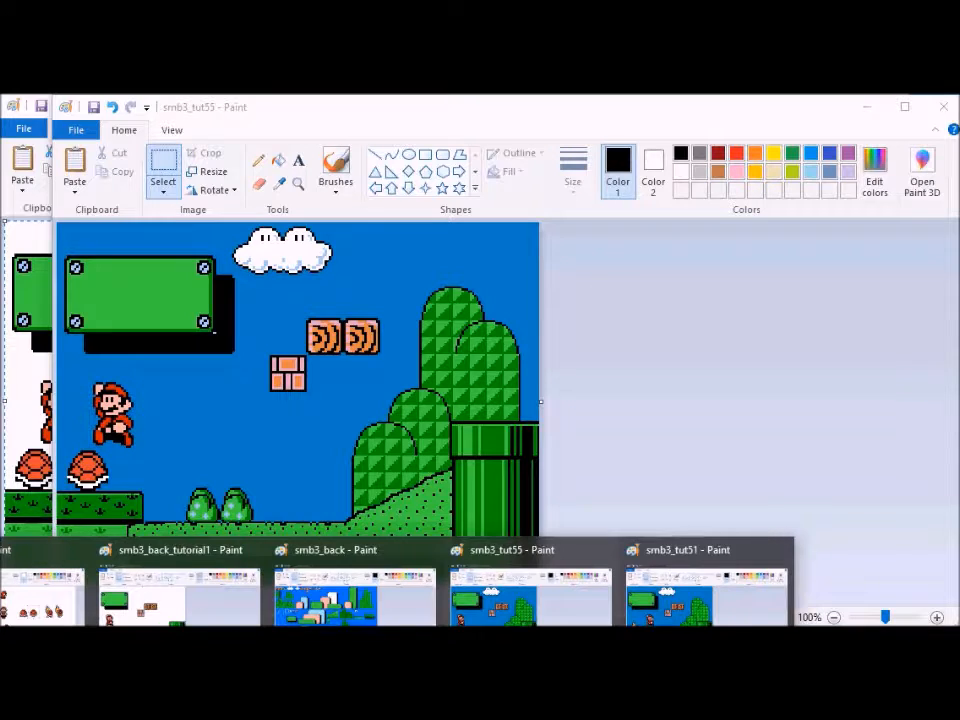
pyautogui.click(40, 205)
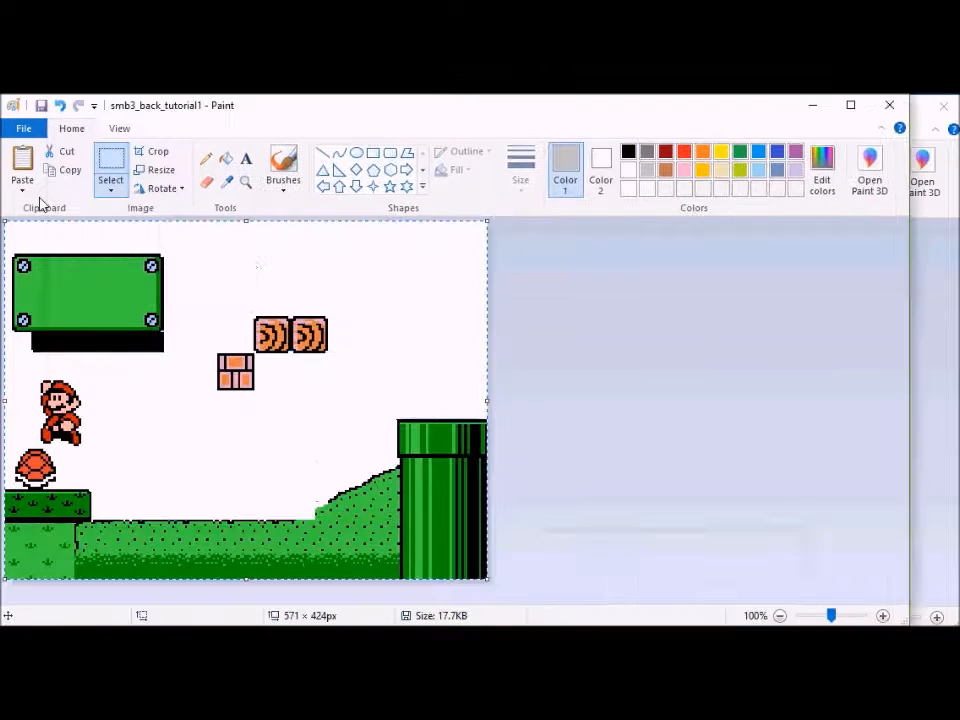
pyautogui.moveTo(29, 368); pyautogui.dragTo(90, 445)
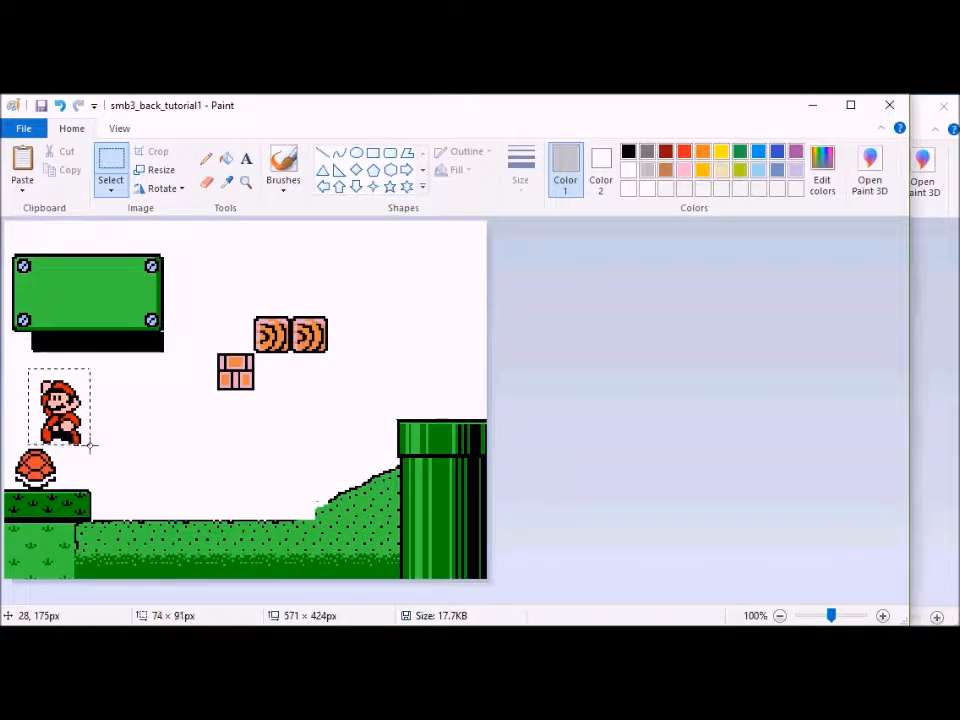
pyautogui.click(162, 188)
pyautogui.click(185, 283)
pyautogui.moveTo(65, 400); pyautogui.dragTo(69, 393)
pyautogui.hotkey('ctrl', 'a')
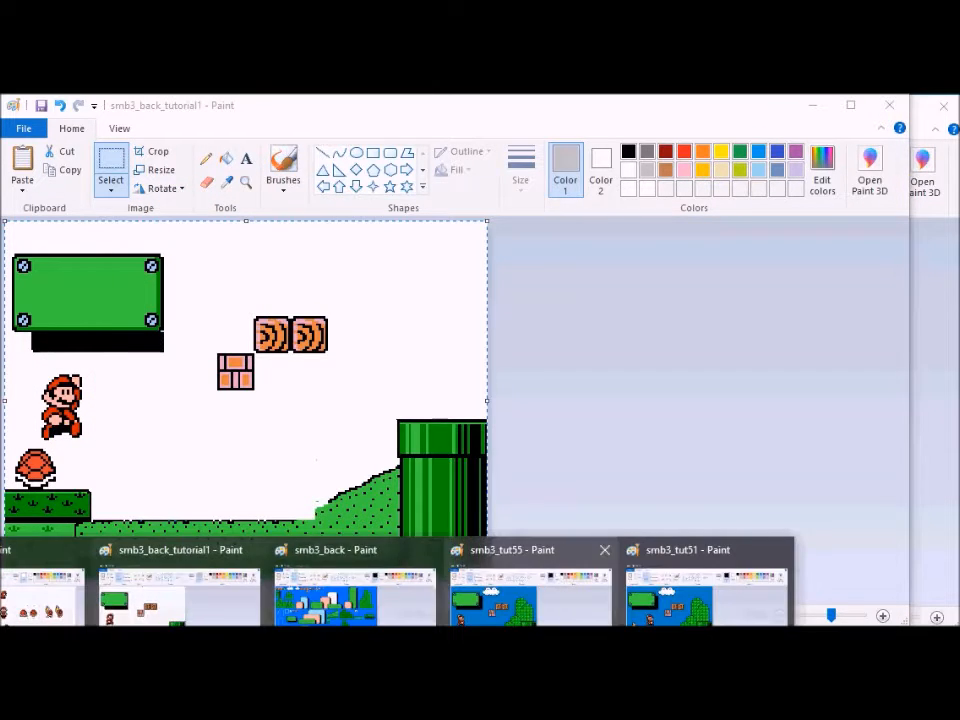
# Step: Paste the flipped Mario scene into the frame, save it as smb3_tut56 and compare it with smb3_tut55
pyautogui.click(530, 595)
pyautogui.click(76, 130)
pyautogui.click(100, 270)
pyautogui.press('BackSpace')
pyautogui.write('6')
pyautogui.press('Return')
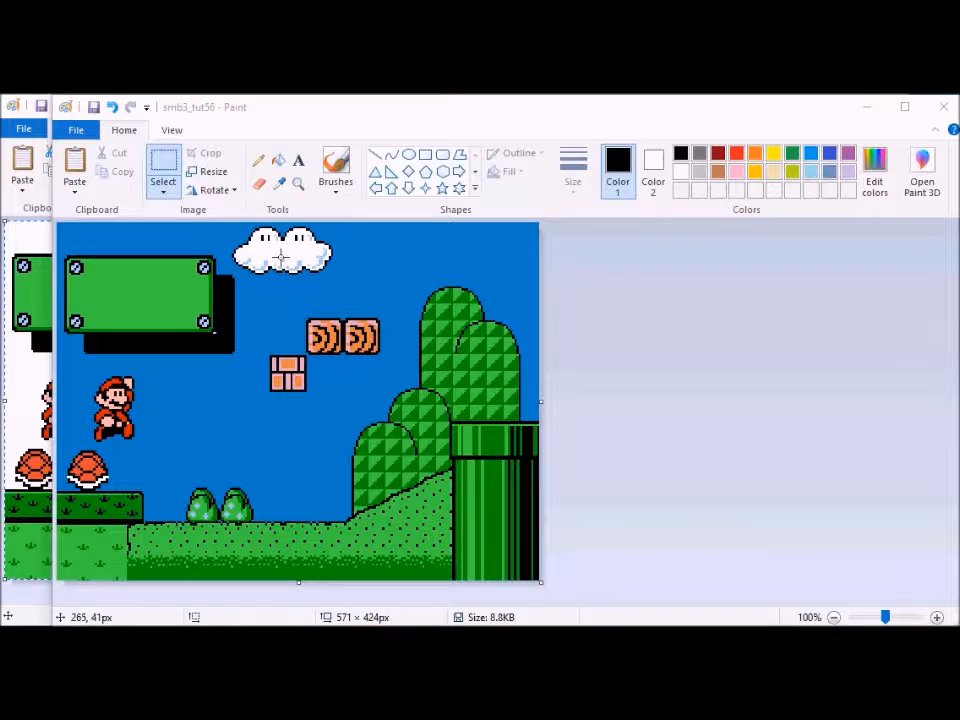
pyautogui.click(312, 284)
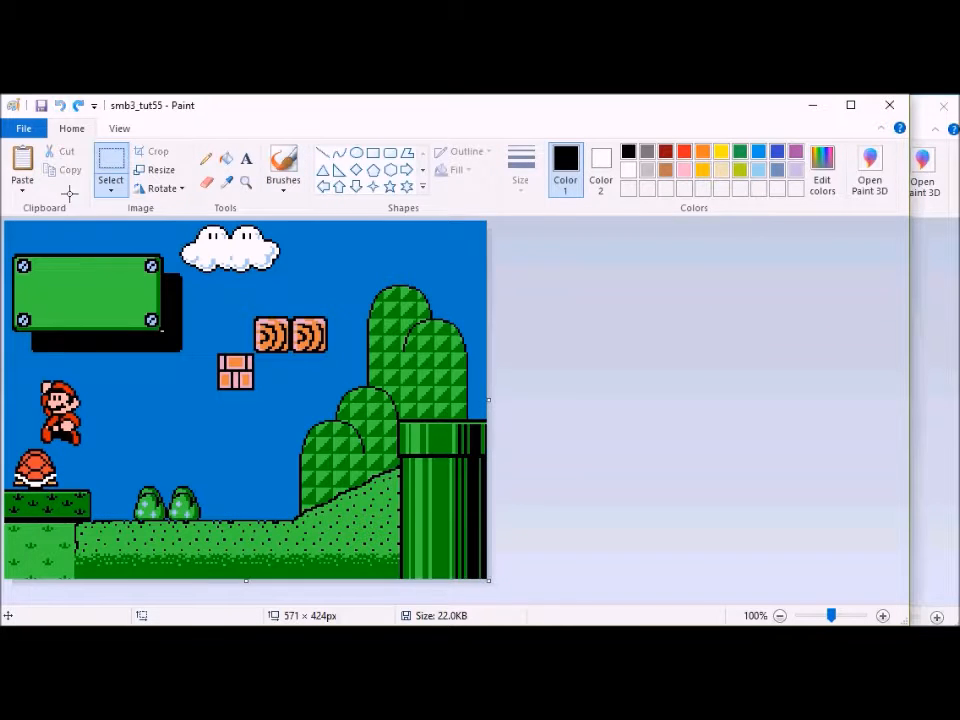
pyautogui.click(812, 112)
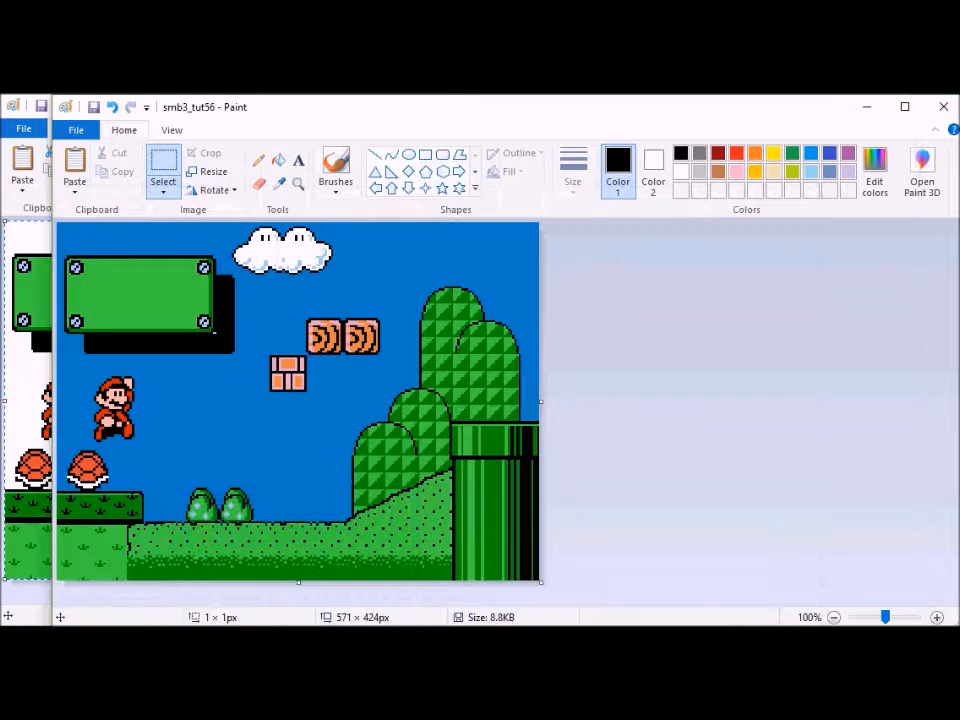
# Step: In smb3_back_tutorial1, move the jumping Mario down and to the right of the shell and select the whole scene
pyautogui.click(170, 608)
pyautogui.moveTo(34, 366); pyautogui.dragTo(100, 435)
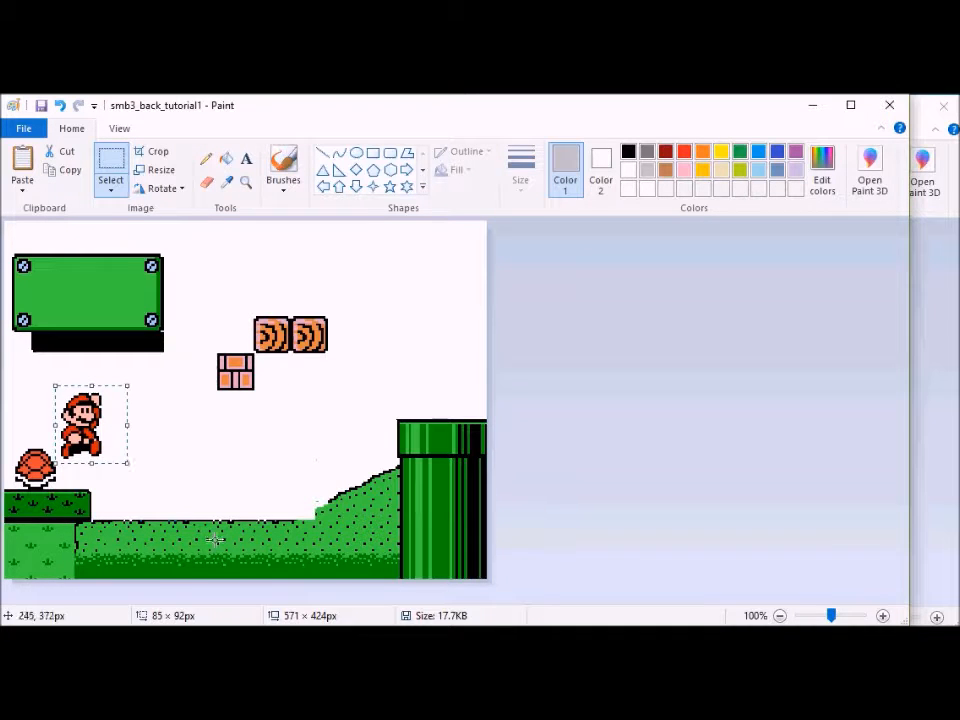
pyautogui.hotkey('ctrl', 'a')
pyautogui.moveTo(388, 608)
pyautogui.click(480, 600)
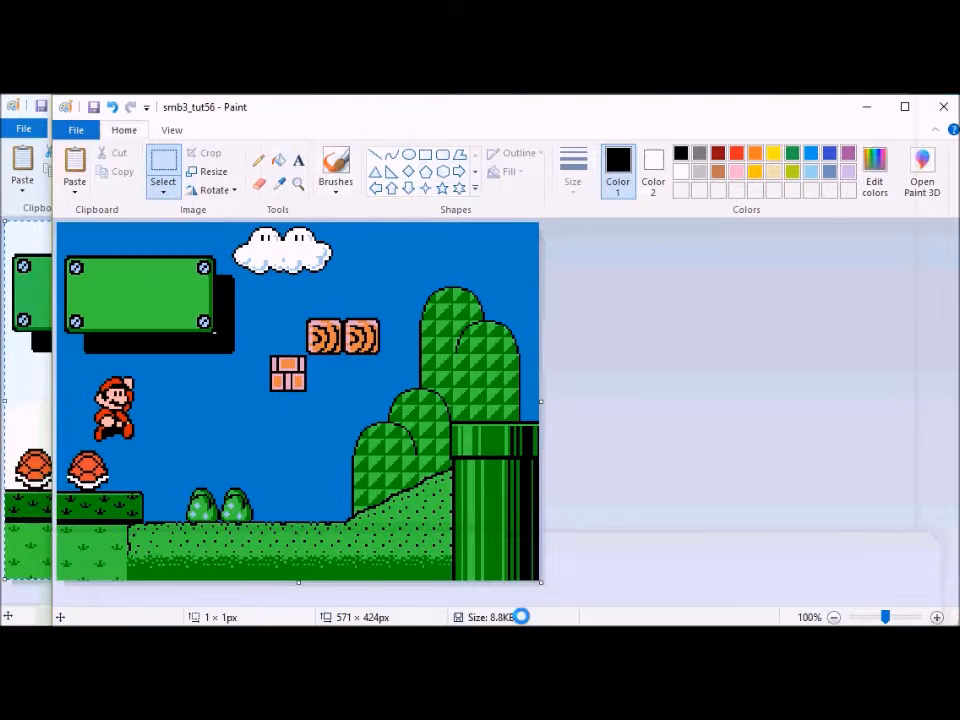
# Step: Paste the scene with the descending Mario into the frame and save it as smb3_tut57
pyautogui.hotkey('ctrl', 'v')
pyautogui.click(76, 129)
pyautogui.click(116, 270)
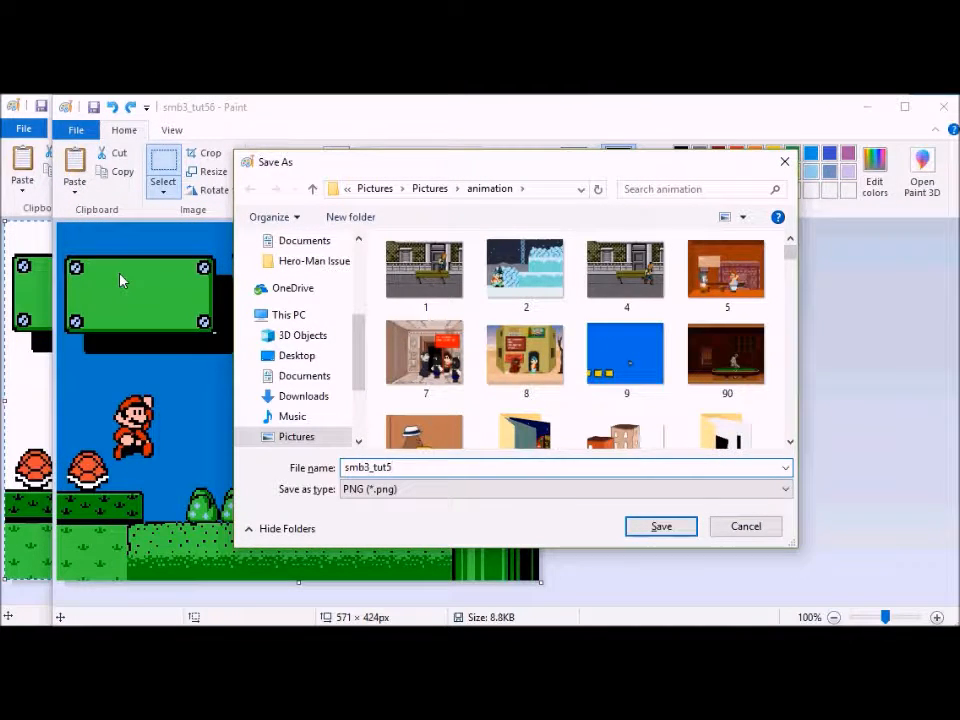
pyautogui.write('7')
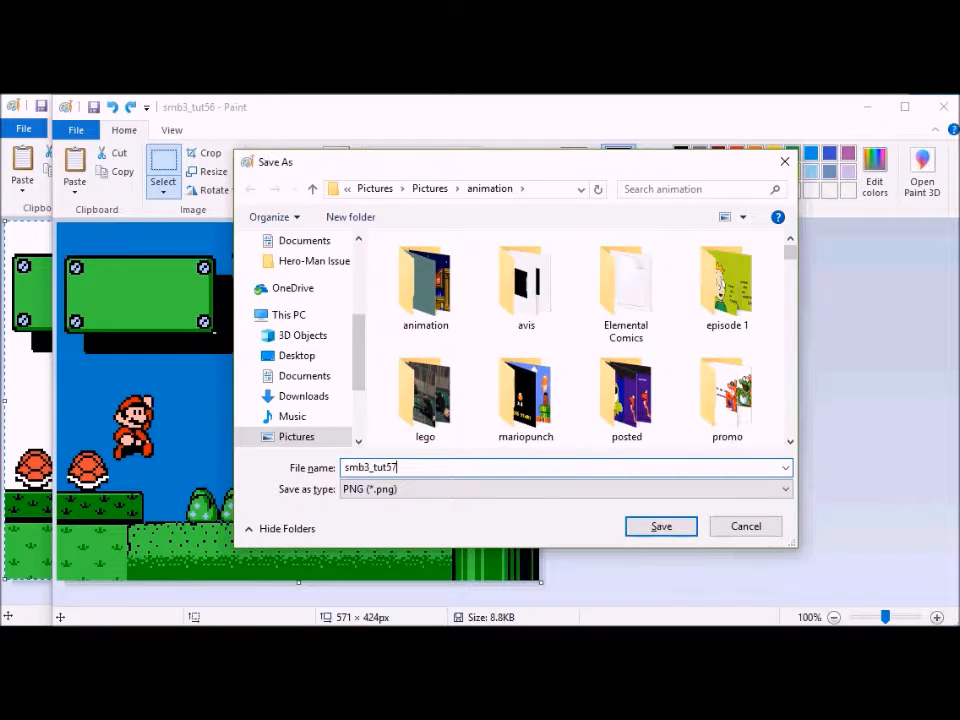
pyautogui.press('Return')
# Step: Copy the left-facing walking Mario from the sprite sheet, stand him on the ledge beside the shell in smb3_back_tutorial1 and select the whole scene
pyautogui.moveTo(316, 622)
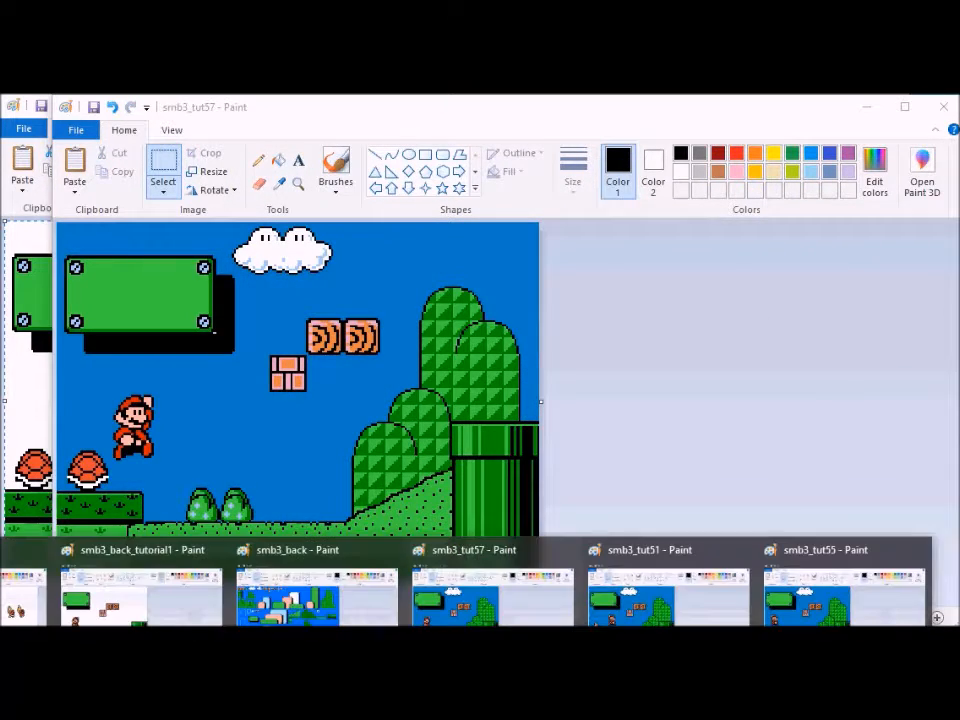
pyautogui.click(316, 598)
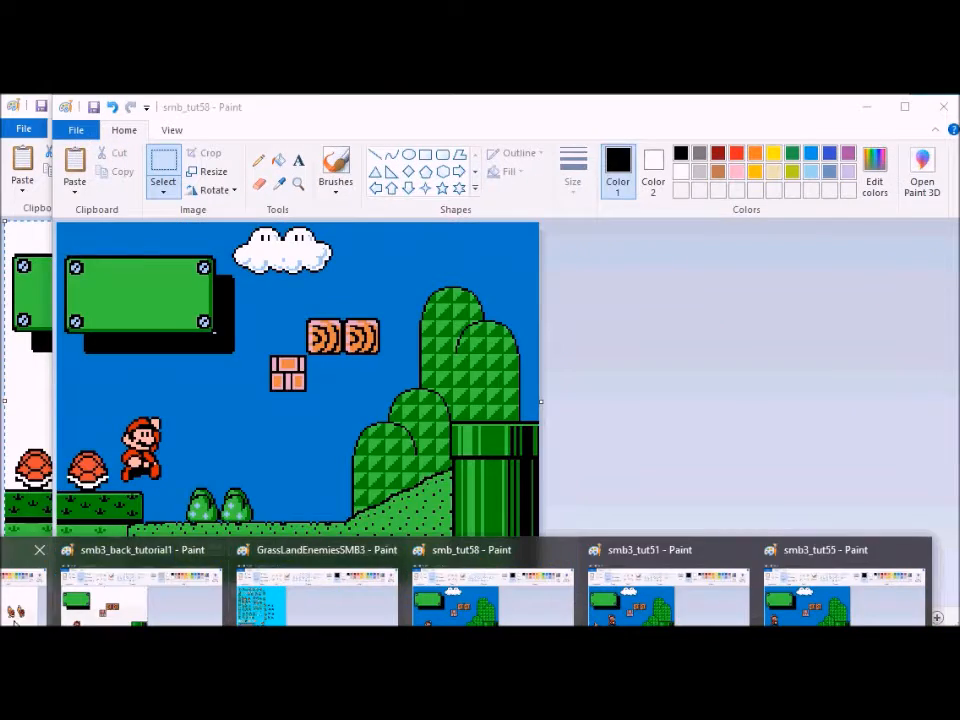
pyautogui.click(24, 598)
pyautogui.moveTo(220, 225); pyautogui.dragTo(293, 305)
pyautogui.moveTo(316, 622)
pyautogui.click(130, 590)
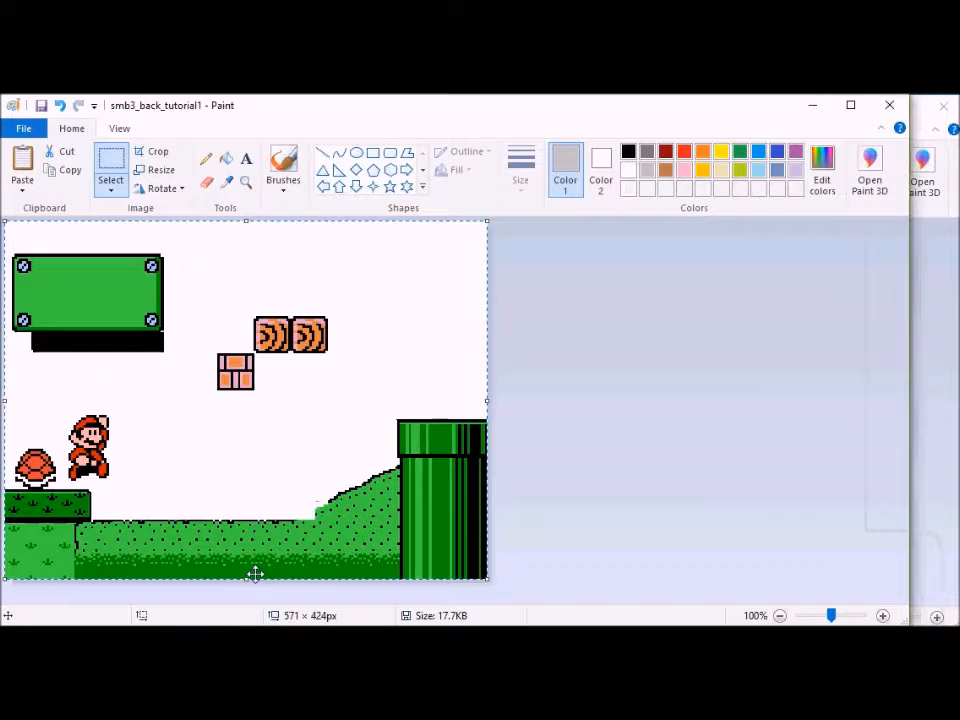
pyautogui.moveTo(156, 381); pyautogui.dragTo(88, 457)
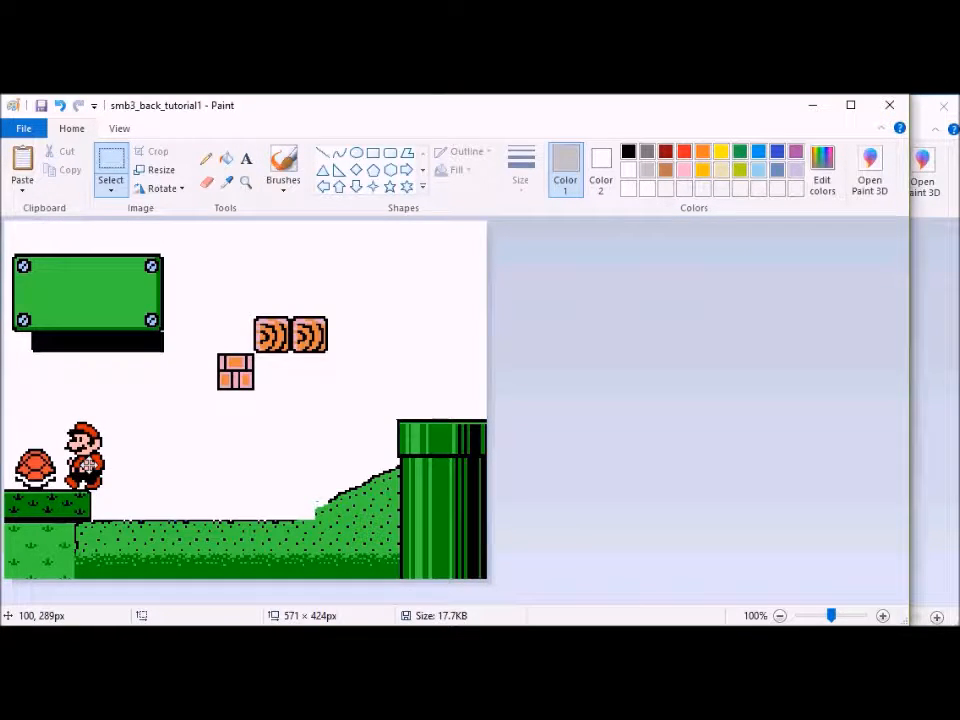
pyautogui.hotkey('ctrl', 'a')
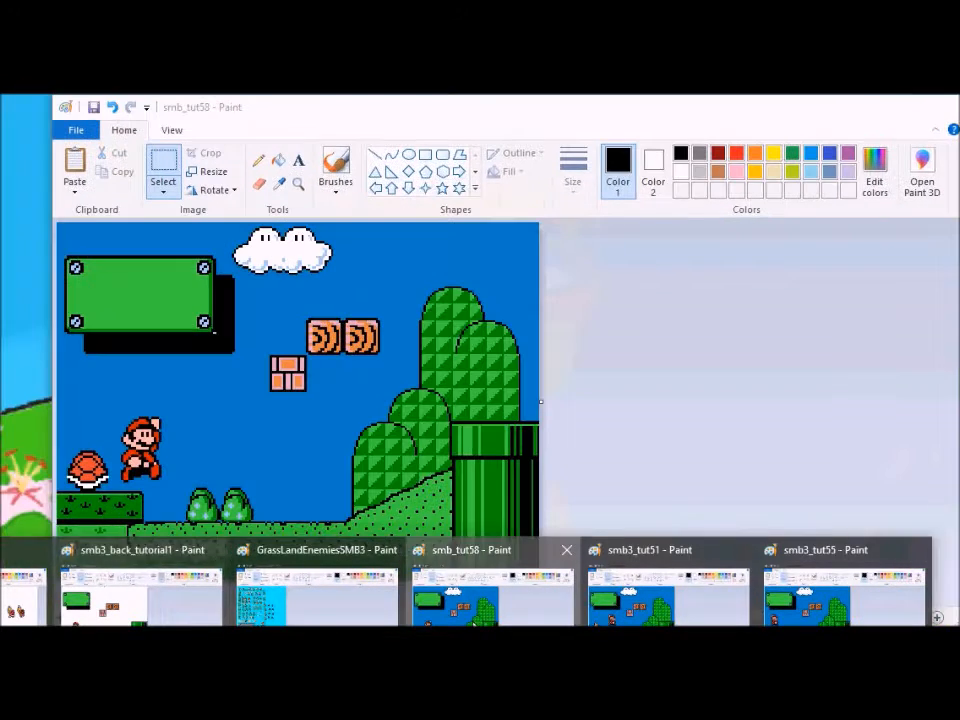
# Step: Paste the scene with the landed Mario into the smb_tut58 frame and save it as smb_tut59
pyautogui.click(470, 600)
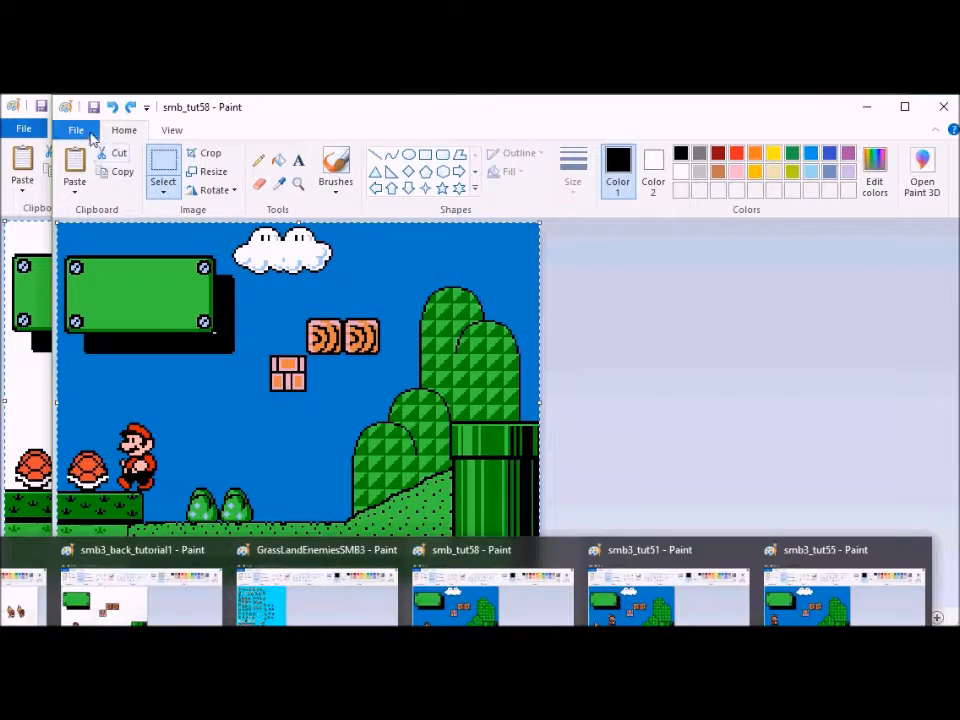
pyautogui.click(76, 129)
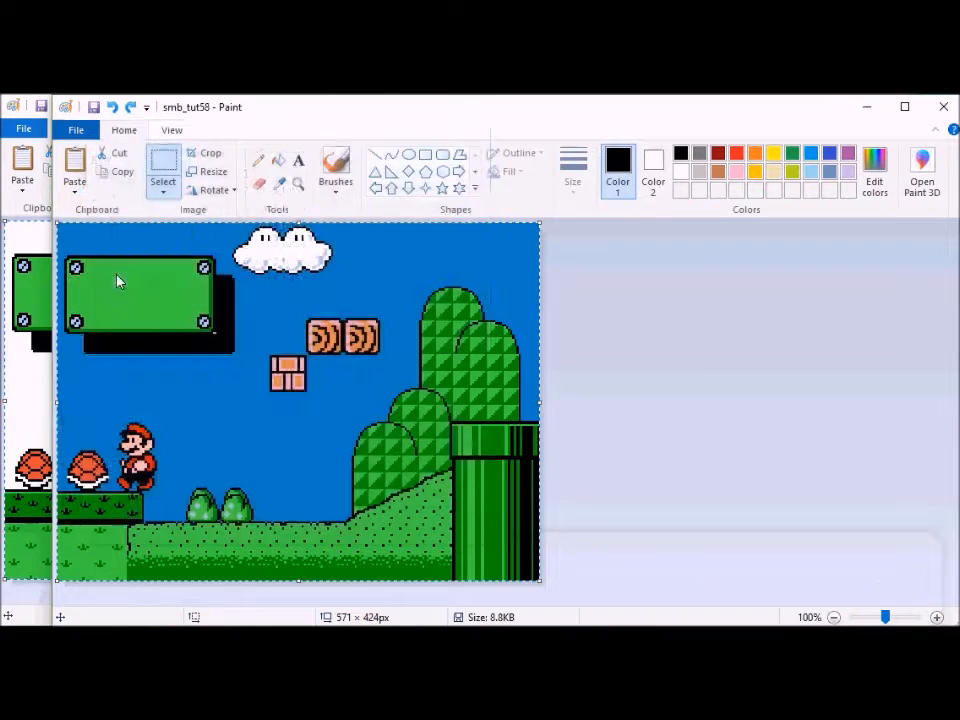
pyautogui.press('BackSpace')
pyautogui.write('9')
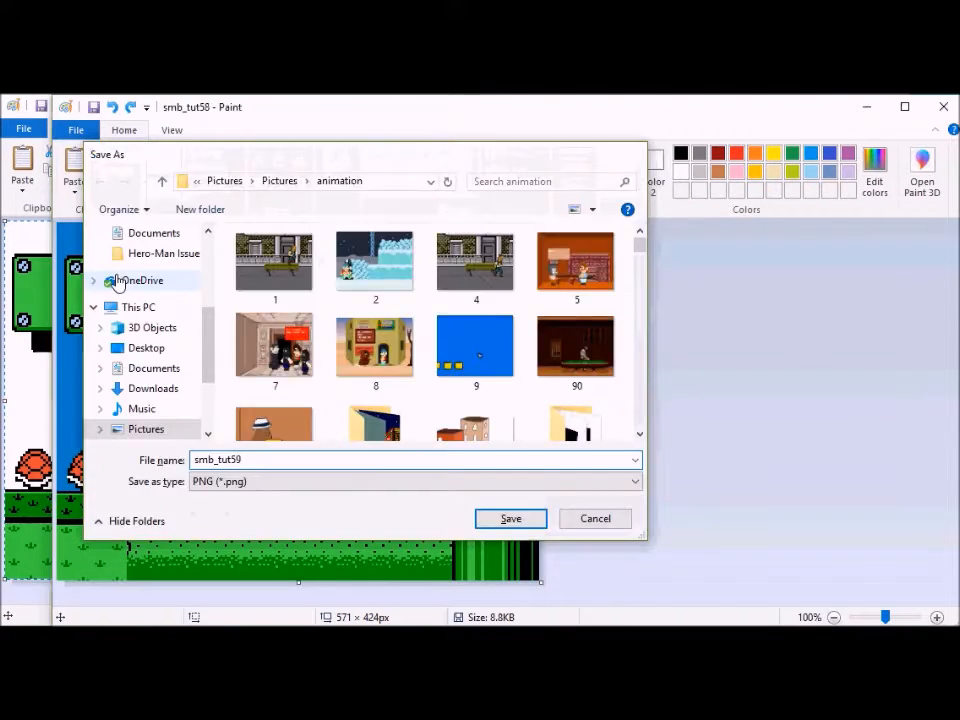
pyautogui.press('Return')
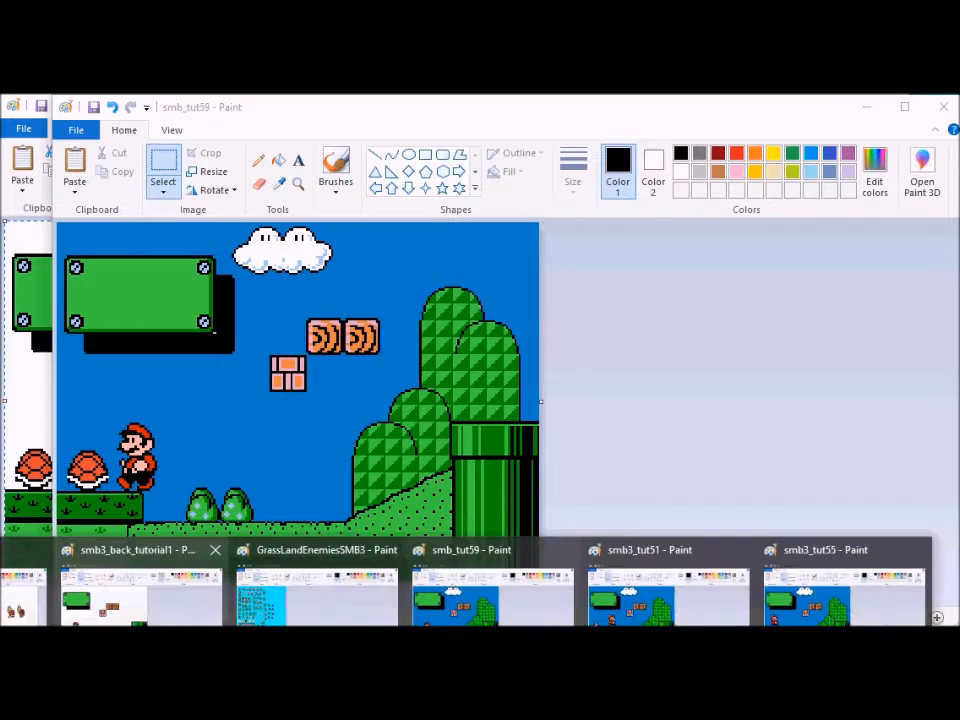
# Step: Flip the kicking Mario on the sprite sheet horizontally and paste him into smb3_back_tutorial1 above and to the right of the shell
pyautogui.click(25, 585)
pyautogui.moveTo(97, 321); pyautogui.dragTo(189, 416)
pyautogui.click(165, 188)
pyautogui.click(195, 283)
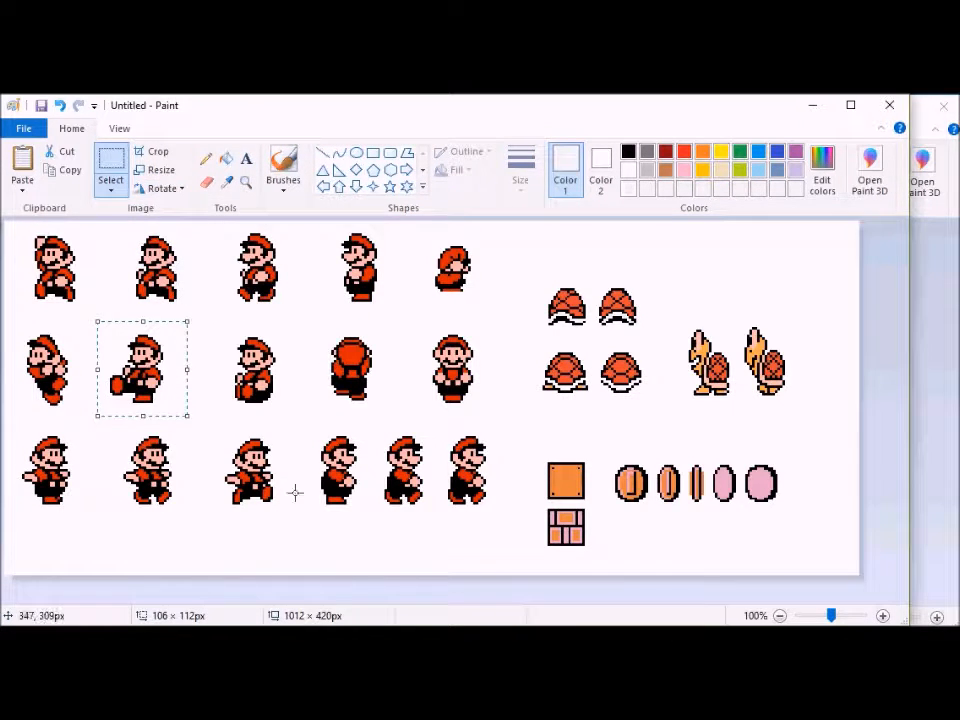
pyautogui.click(107, 595)
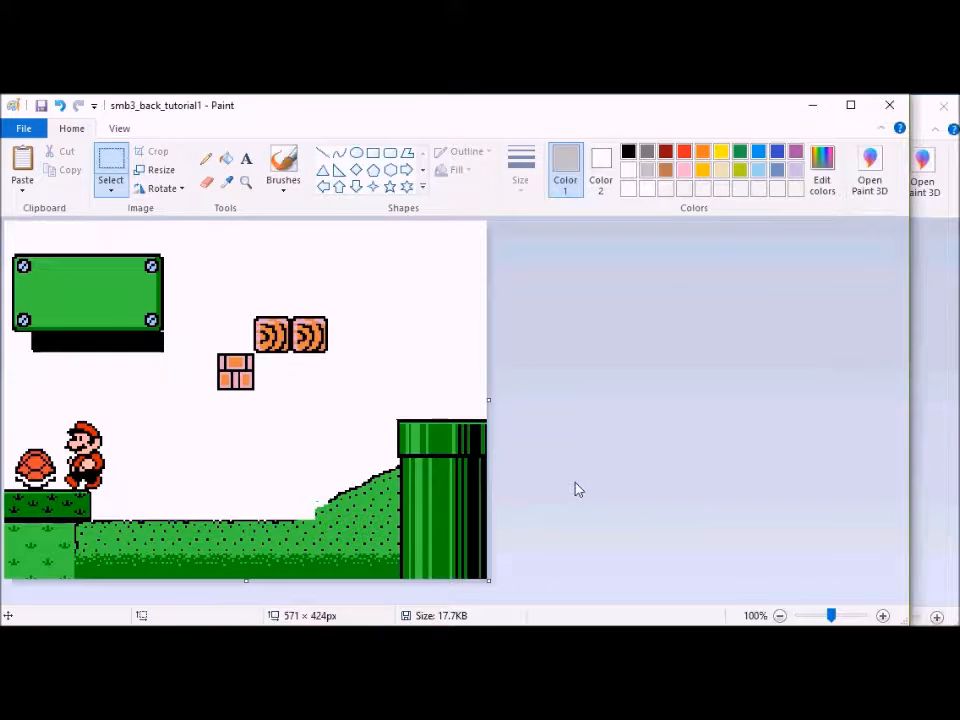
pyautogui.hotkey('ctrl', 'v')
pyautogui.moveTo(44, 281); pyautogui.dragTo(106, 404)
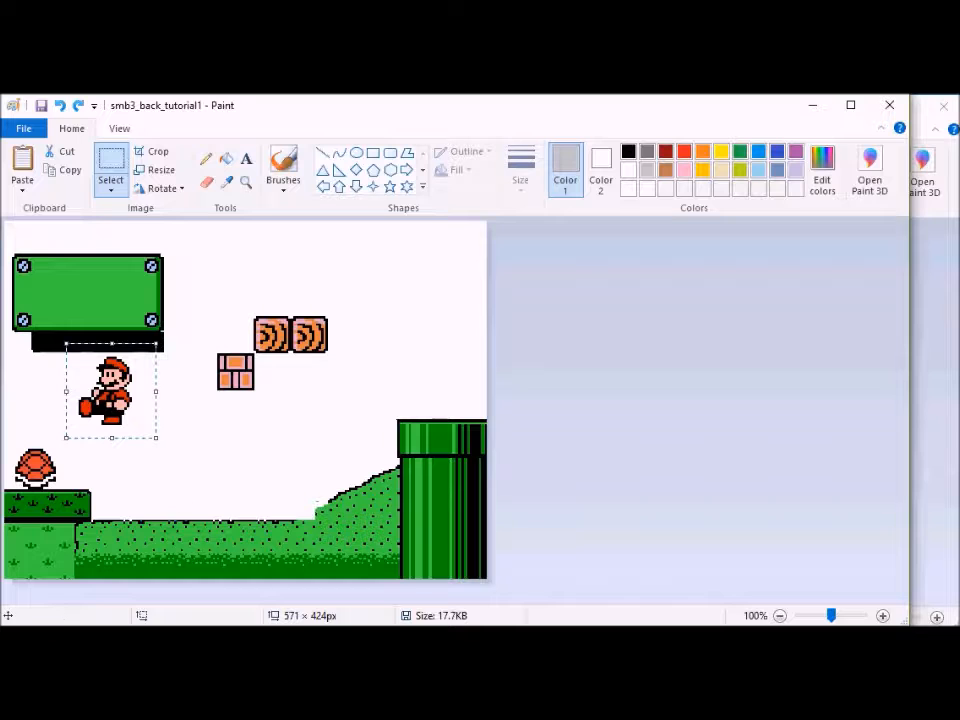
# Step: On the sprite sheet, flip the upper pair of tilted shells horizontally and select the right-hand shell
pyautogui.click(30, 597)
pyautogui.click(546, 351)
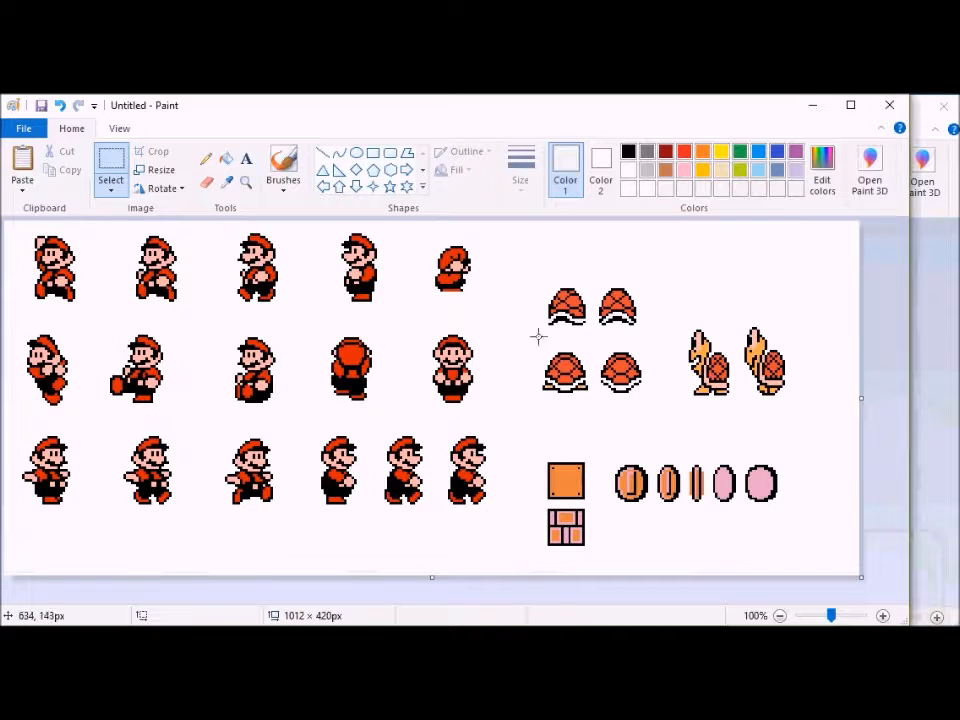
pyautogui.moveTo(546, 269); pyautogui.dragTo(592, 344)
pyautogui.click(534, 271)
pyautogui.moveTo(534, 271); pyautogui.dragTo(651, 338)
pyautogui.click(164, 189)
pyautogui.click(180, 282)
pyautogui.click(563, 275)
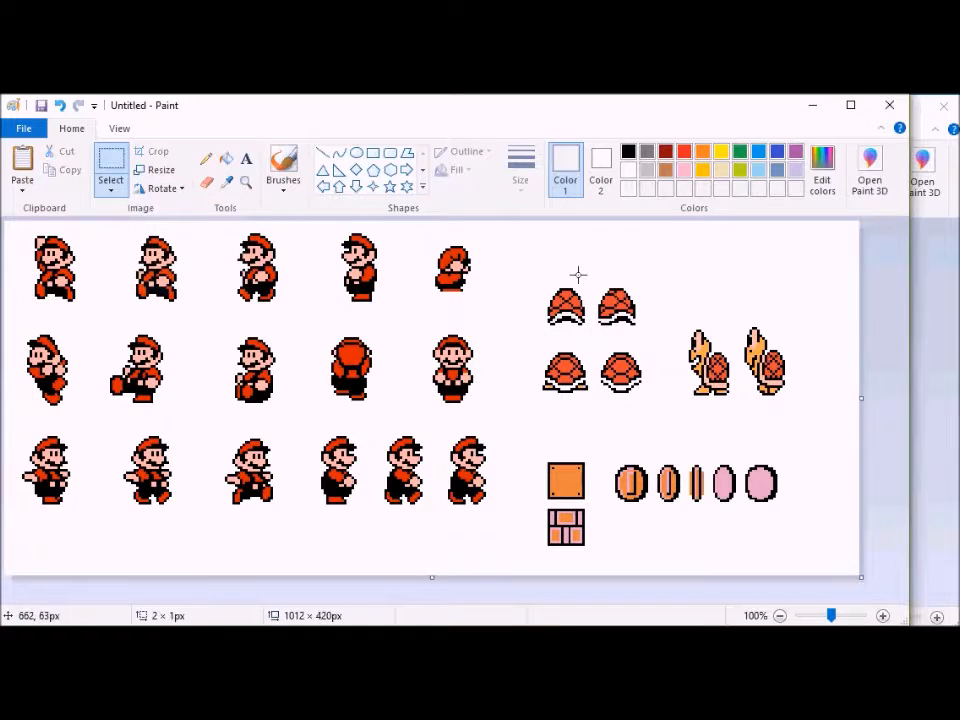
pyautogui.moveTo(605, 278); pyautogui.dragTo(596, 337)
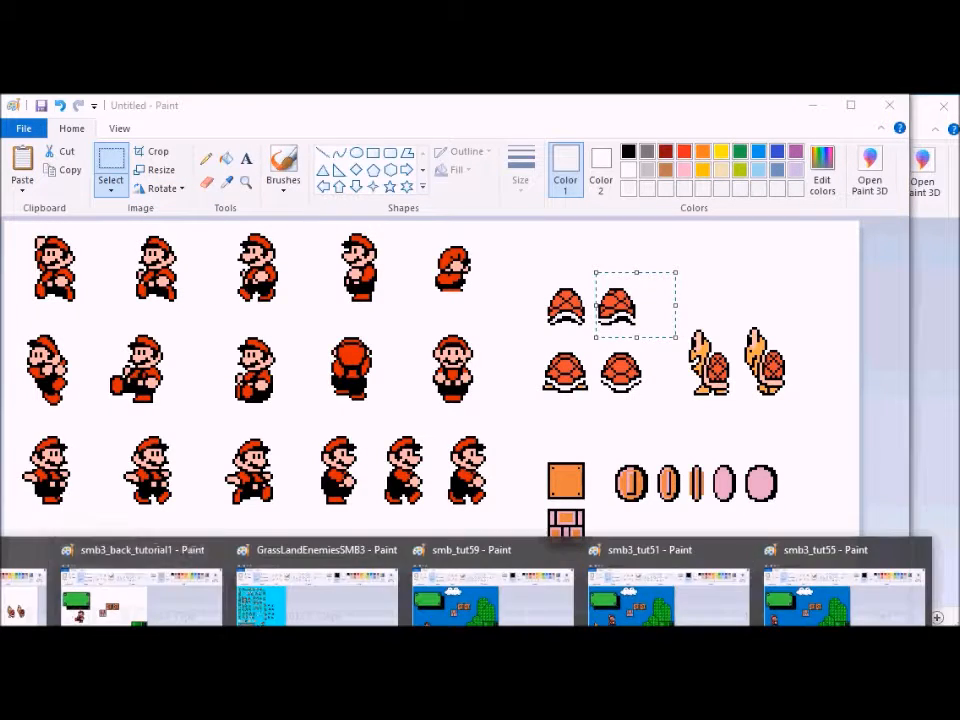
# Step: In smb3_back_tutorial1, replace the upright shell with the tilted one and move the kicking Mario down onto the ledge beside it
pyautogui.click(107, 596)
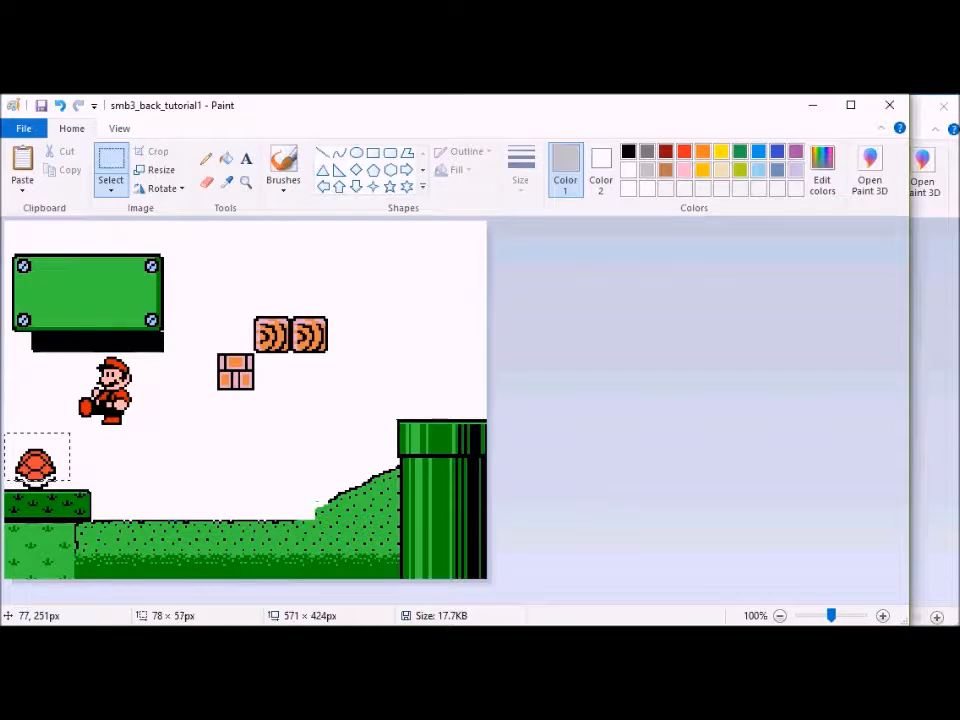
pyautogui.moveTo(69, 433); pyautogui.dragTo(69, 433)
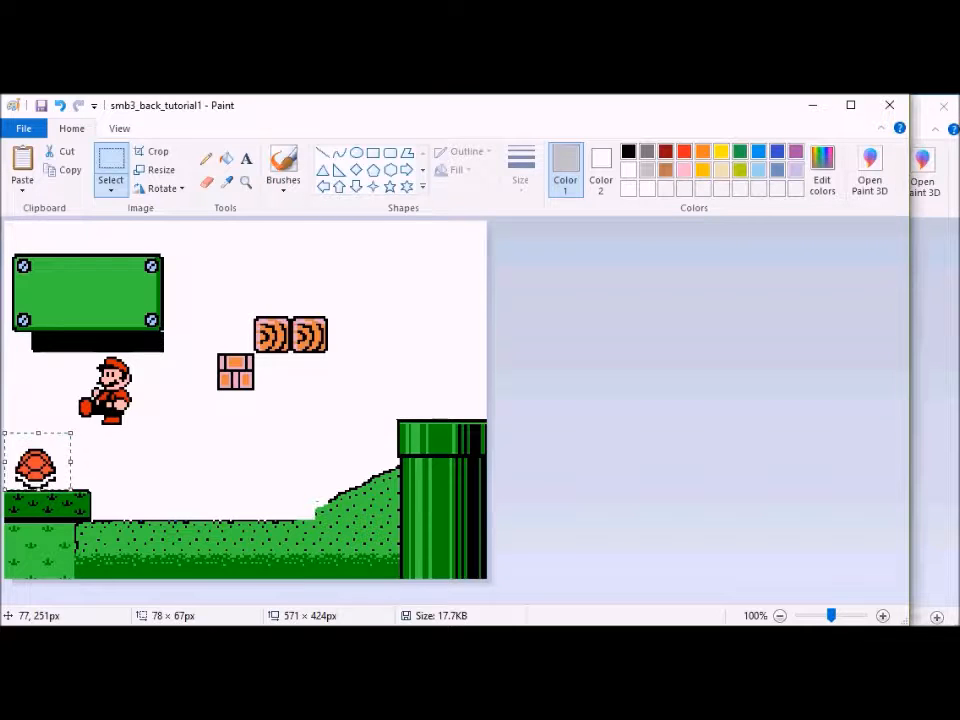
pyautogui.press('Delete')
pyautogui.hotkey('ctrl', 'v')
pyautogui.moveTo(25, 262); pyautogui.dragTo(26, 476)
pyautogui.moveTo(154, 424); pyautogui.dragTo(62, 353)
pyautogui.moveTo(113, 377); pyautogui.dragTo(86, 441)
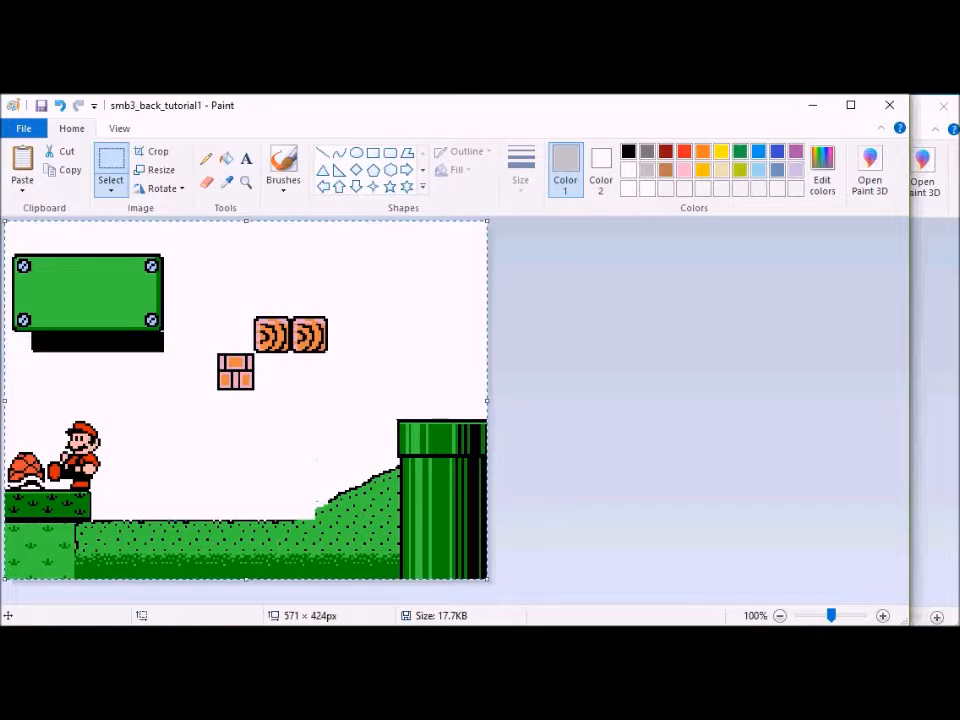
# Step: Paste the kick scene into the smb_tut59 frame and save it as smb_tut60
pyautogui.click(445, 620)
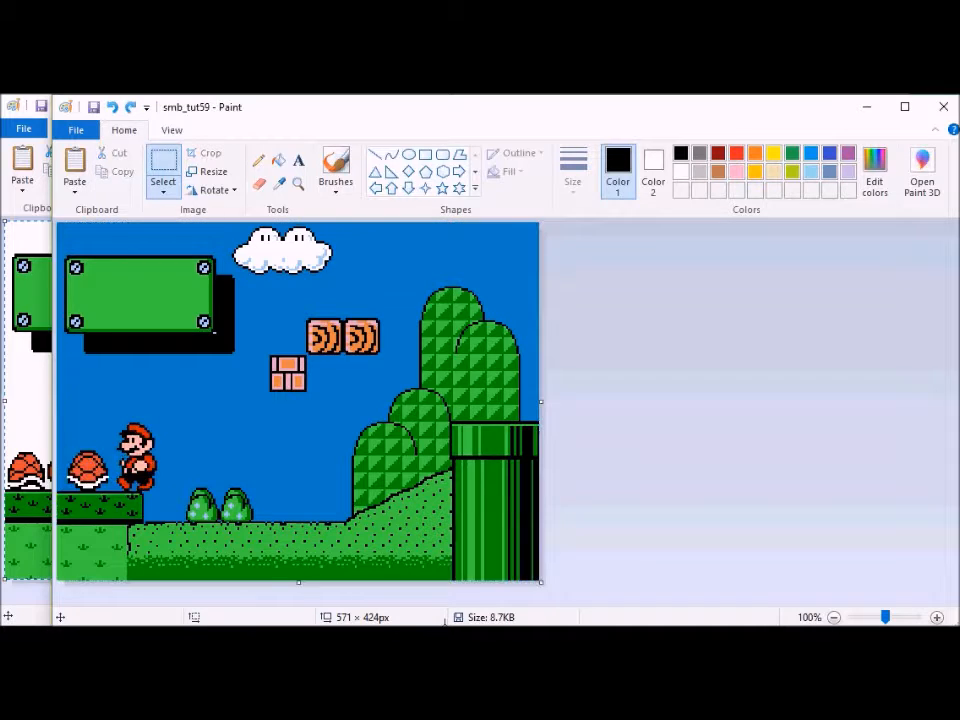
pyautogui.click(76, 129)
pyautogui.click(135, 272)
pyautogui.write('smb_tut')
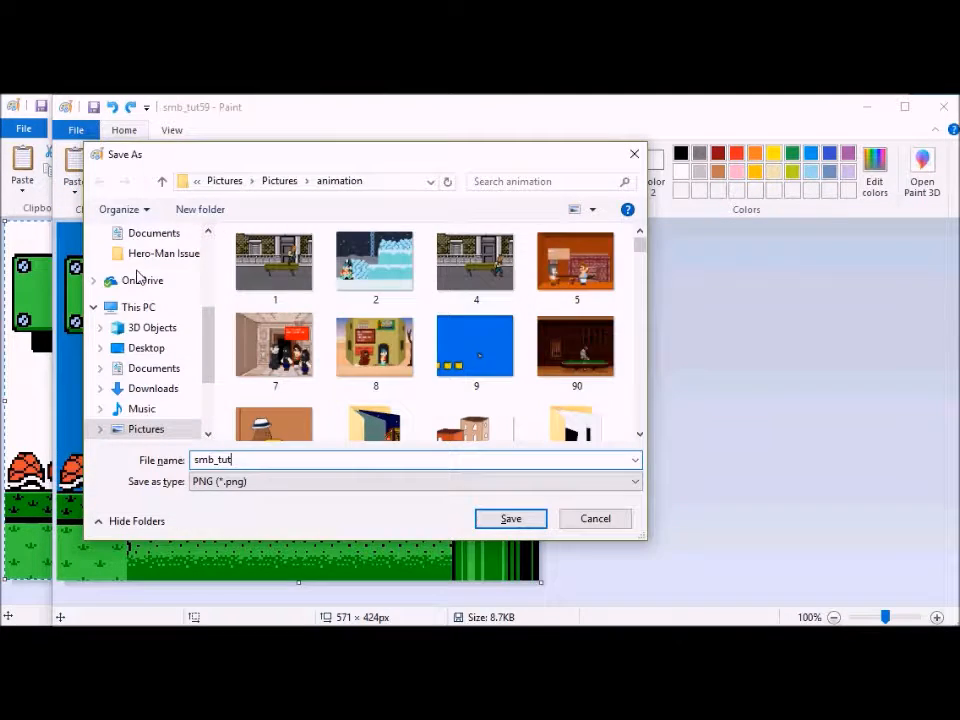
pyautogui.press('Return')
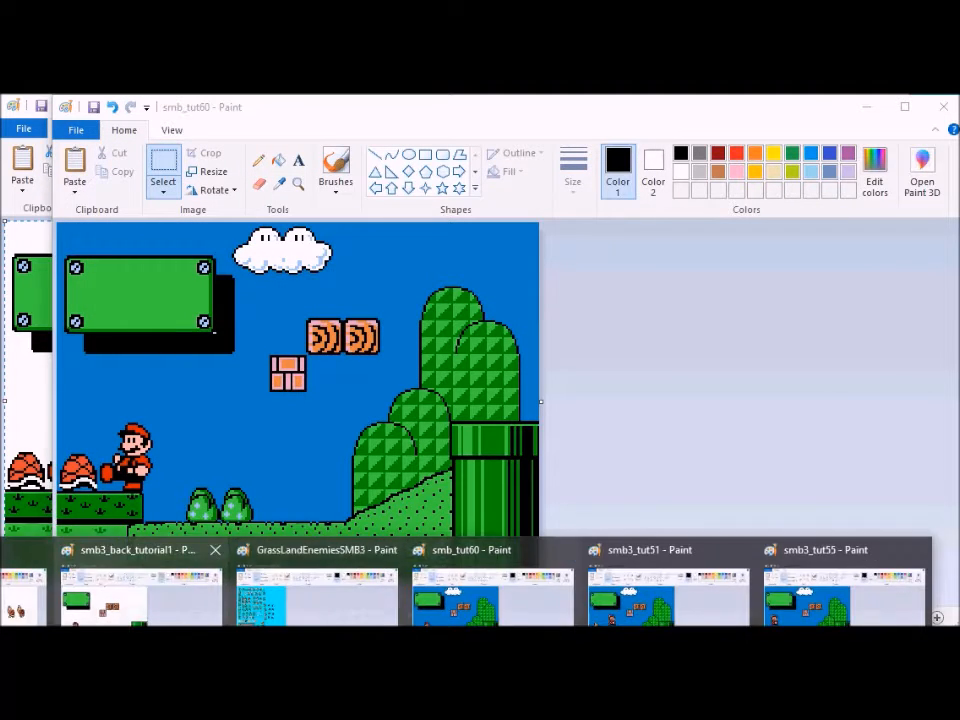
# Step: Replace the shell in smb3_back_tutorial1 with the upper-left shell from the sprite sheet, placed partly beyond the scene's left edge
pyautogui.click(141, 595)
pyautogui.click(20, 595)
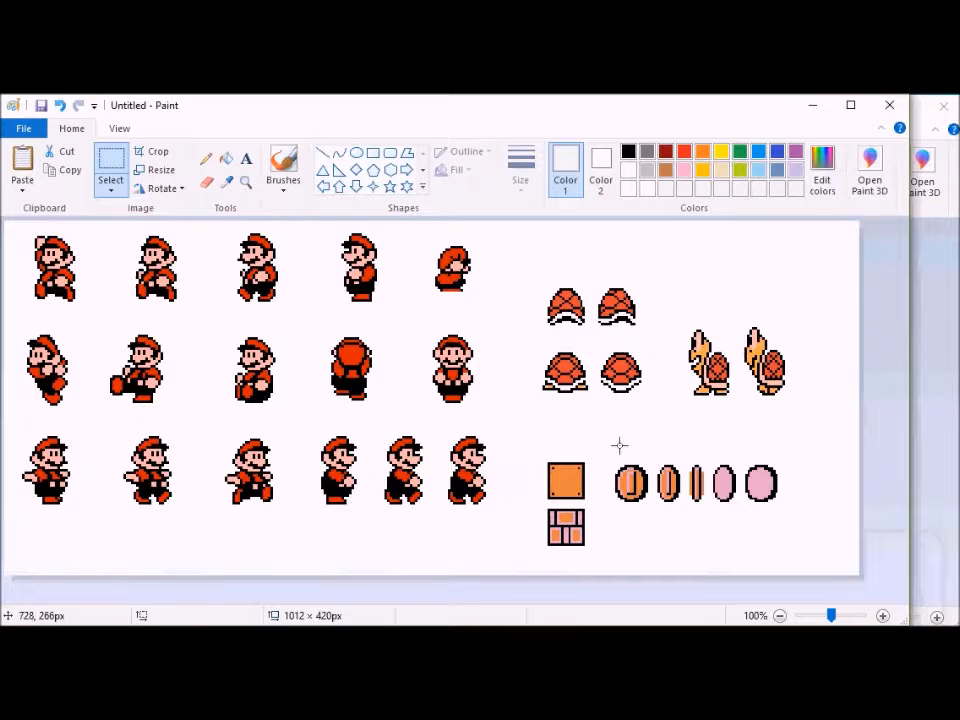
pyautogui.click(604, 347)
pyautogui.moveTo(572, 310); pyautogui.dragTo(589, 338)
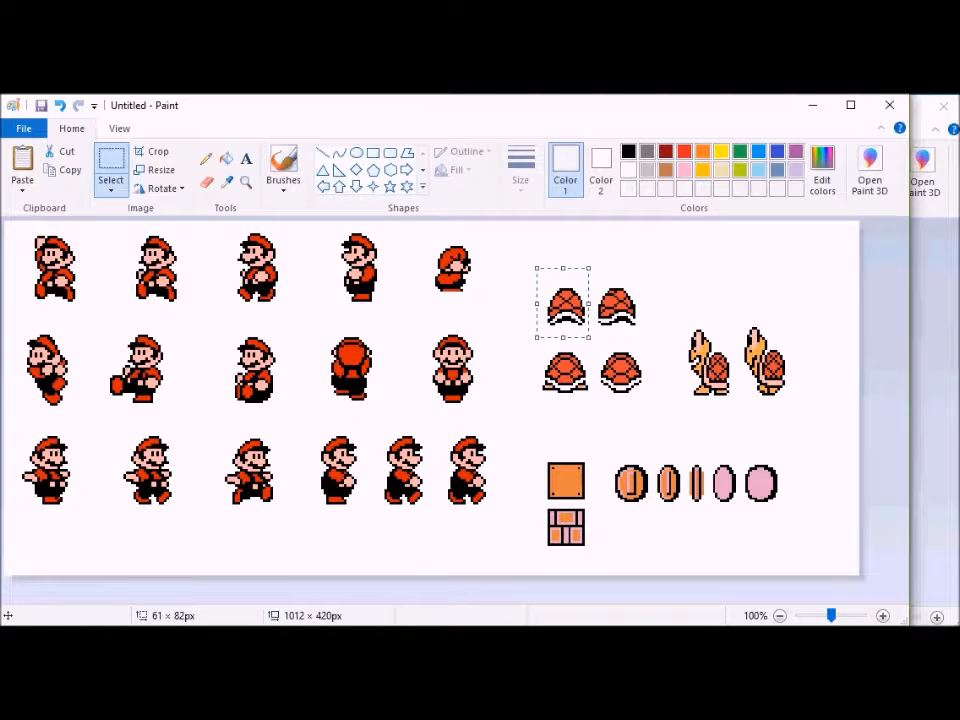
pyautogui.click(40, 590)
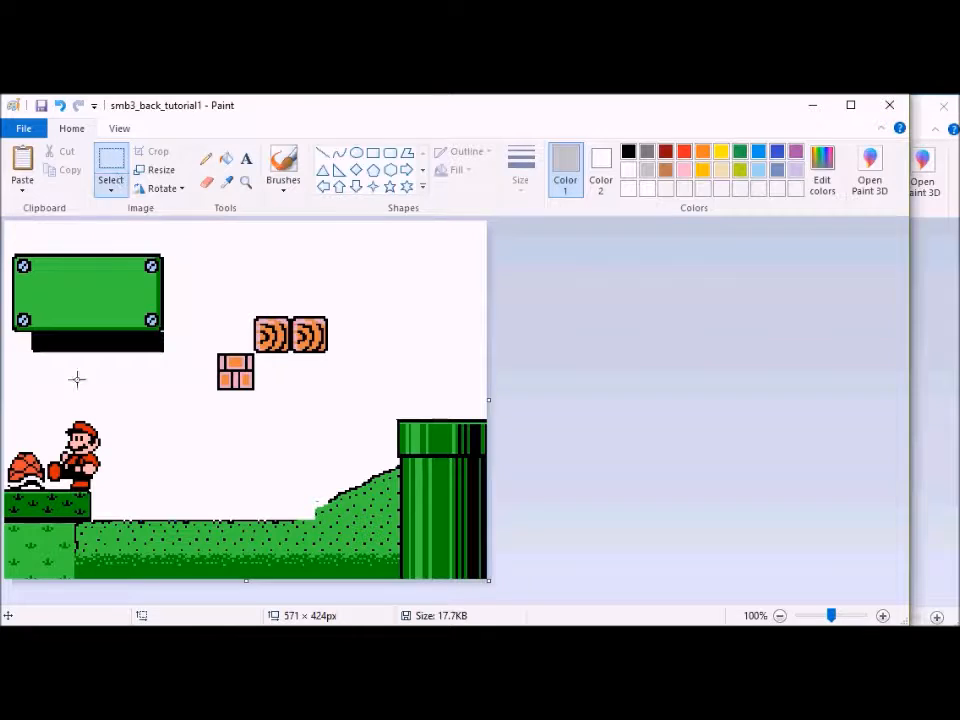
pyautogui.click(60, 436)
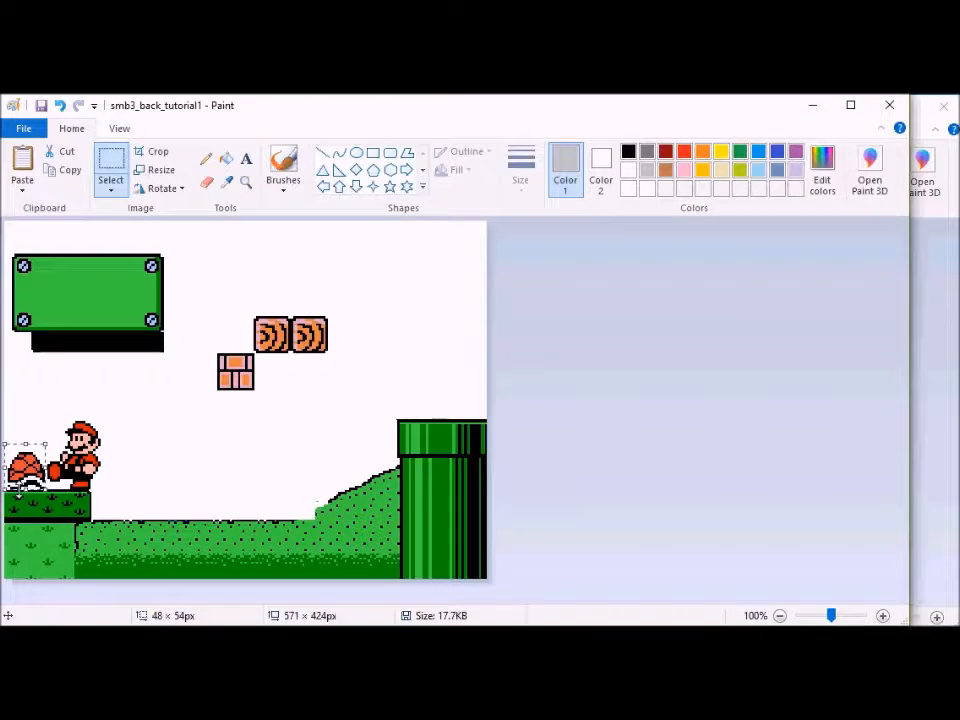
pyautogui.press('Delete')
pyautogui.hotkey('ctrl', 'v')
pyautogui.moveTo(28, 258); pyautogui.dragTo(17, 460)
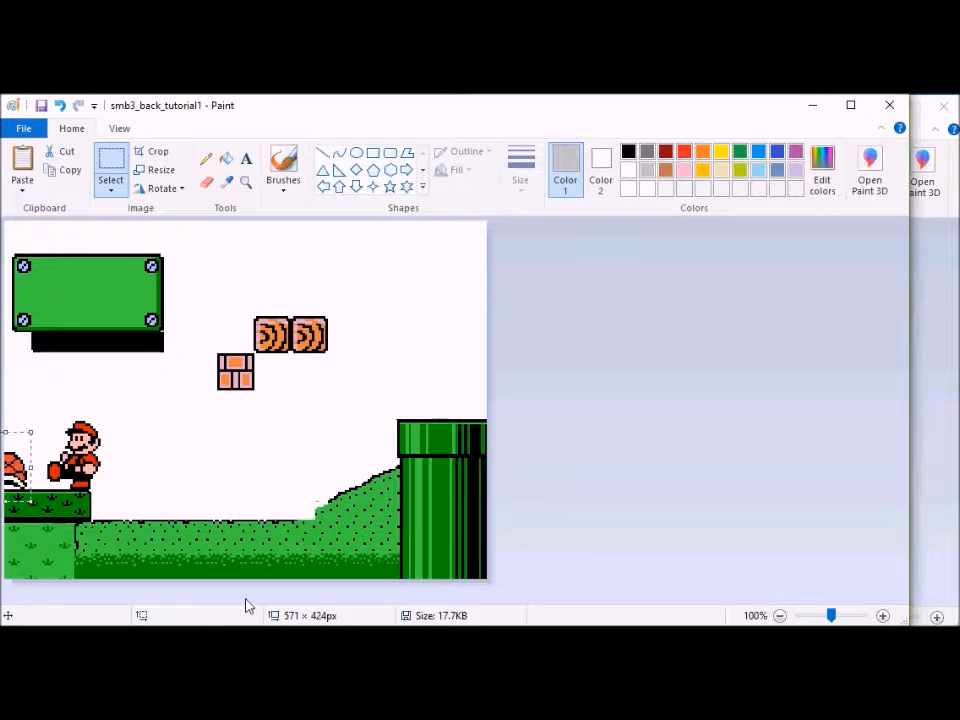
# Step: Replace the kicking Mario in smb3_back_tutorial1 with the left-facing standing Mario from the sprite sheet, on the ledge, and select the whole scene
pyautogui.click(249, 640)
pyautogui.click(28, 600)
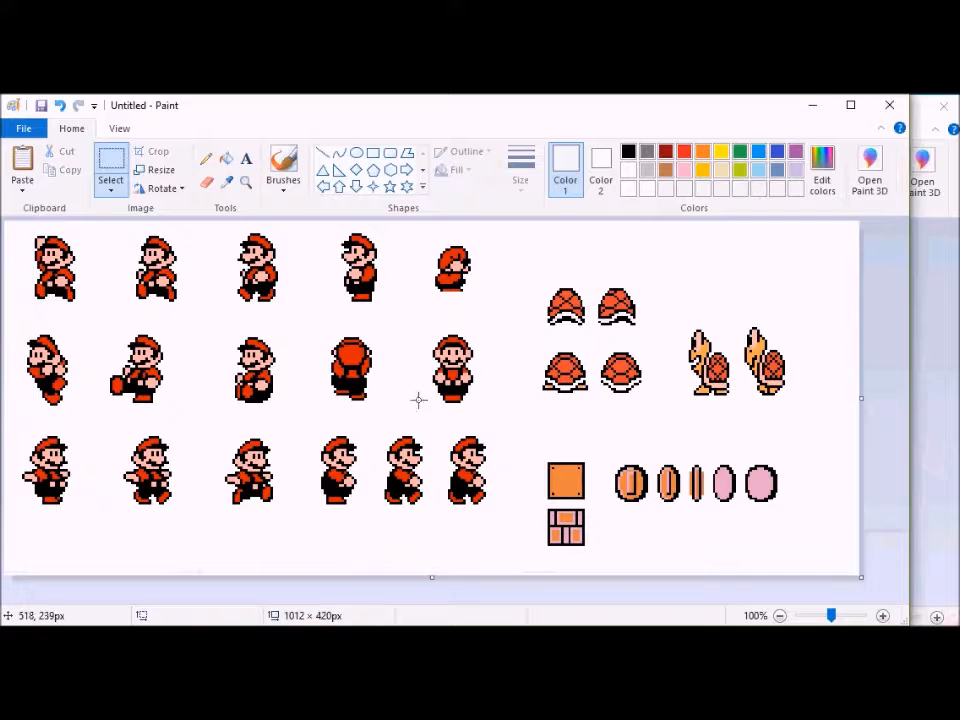
pyautogui.moveTo(379, 291); pyautogui.dragTo(389, 310)
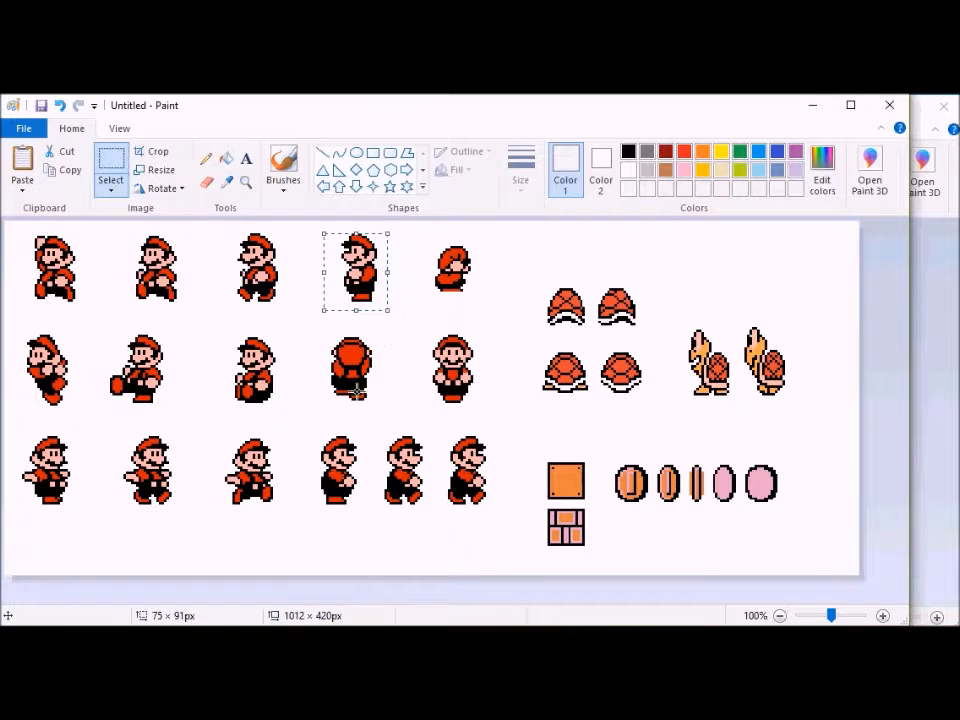
pyautogui.moveTo(300, 640)
pyautogui.moveTo(140, 595)
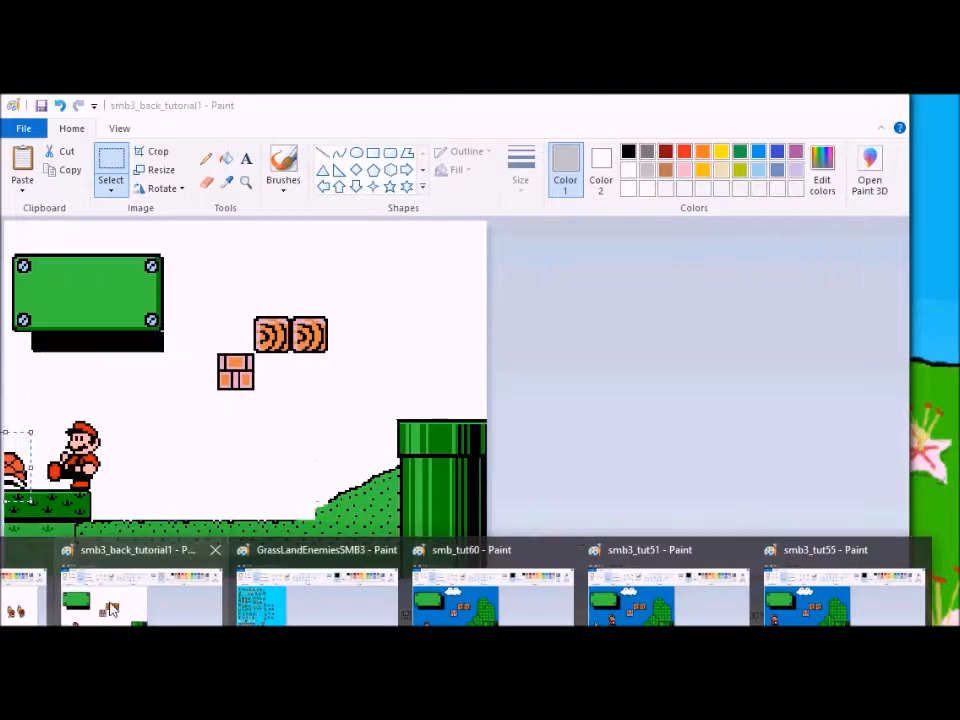
pyautogui.click(140, 595)
pyautogui.moveTo(101, 408); pyautogui.dragTo(39, 489)
pyautogui.press('Delete')
pyautogui.hotkey('ctrl', 'v')
pyautogui.moveTo(36, 267); pyautogui.dragTo(51, 468)
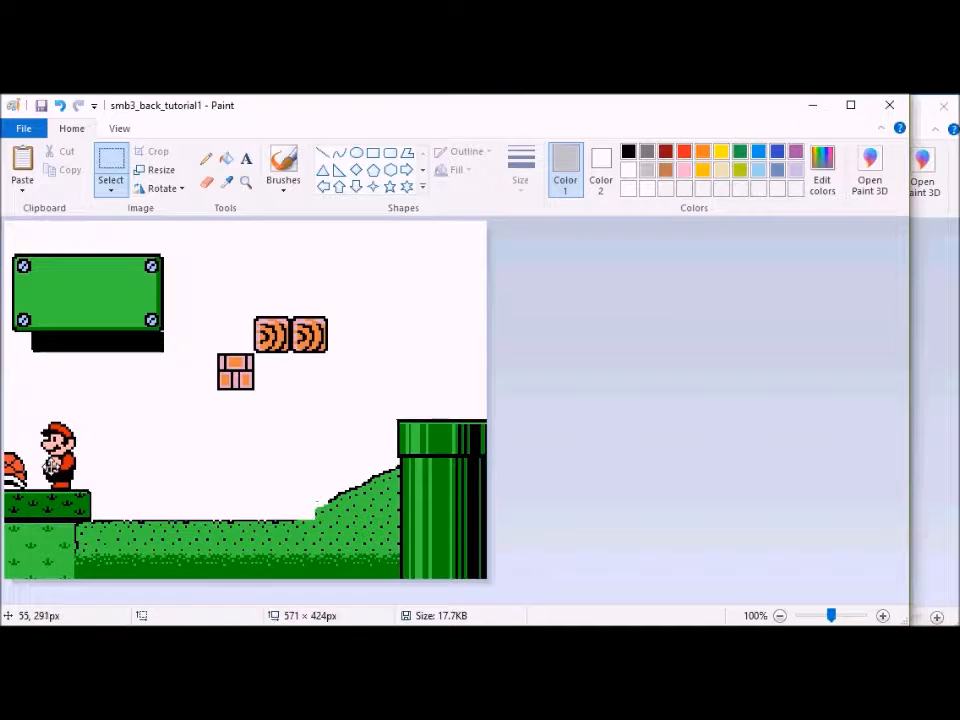
pyautogui.hotkey('ctrl', 'a')
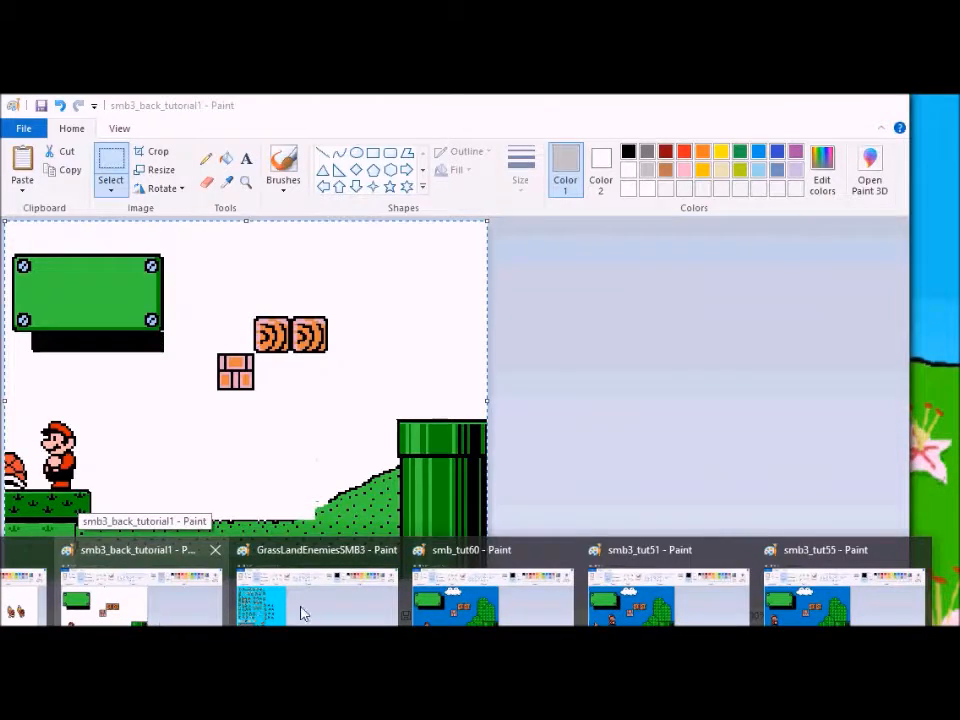
# Step: Undo the last paste in smb_tut60 and replace the standing Mario in smb3_back_tutorial1 with the sprite sheet's left-facing walking Mario, on the ledge
pyautogui.click(428, 606)
pyautogui.hotkey('ctrl', 'z')
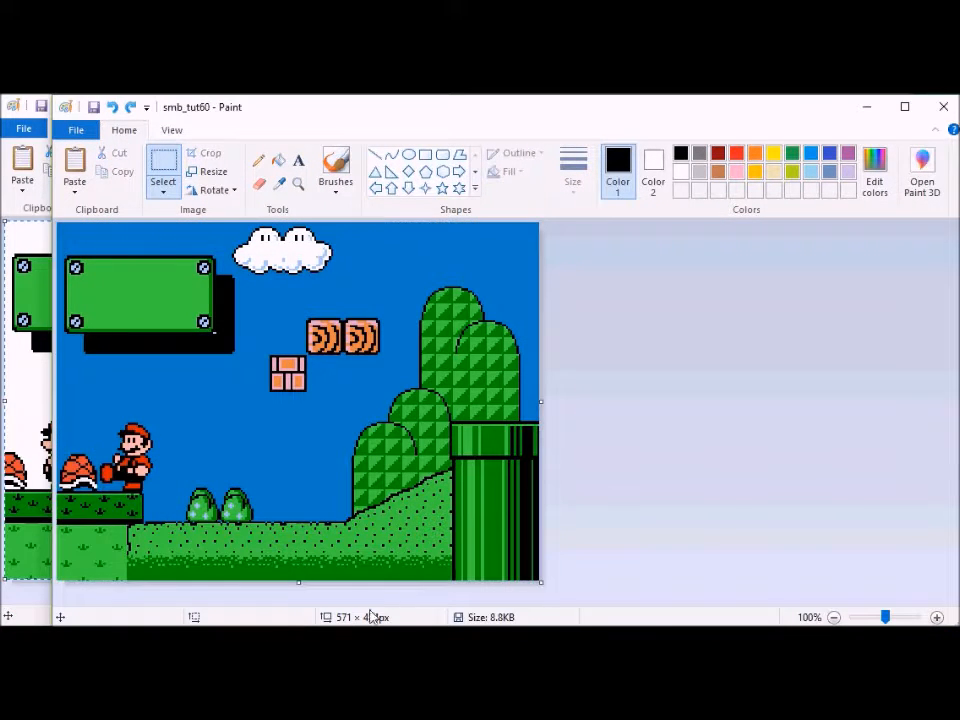
pyautogui.click(28, 590)
pyautogui.click(451, 436)
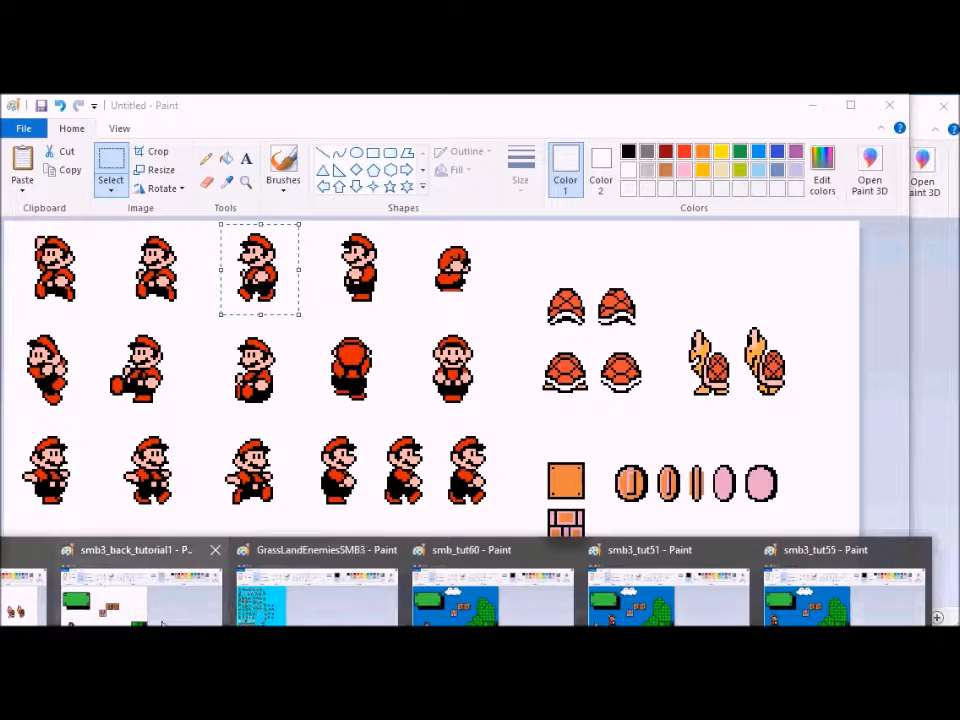
pyautogui.click(60, 590)
pyautogui.hotkey('ctrl', 'v')
pyautogui.moveTo(21, 285)
pyautogui.mouseDown()
pyautogui.moveTo(58, 452)
pyautogui.moveTo(51, 480)
pyautogui.mouseUp()
pyautogui.hotkey('ctrl', 'a')
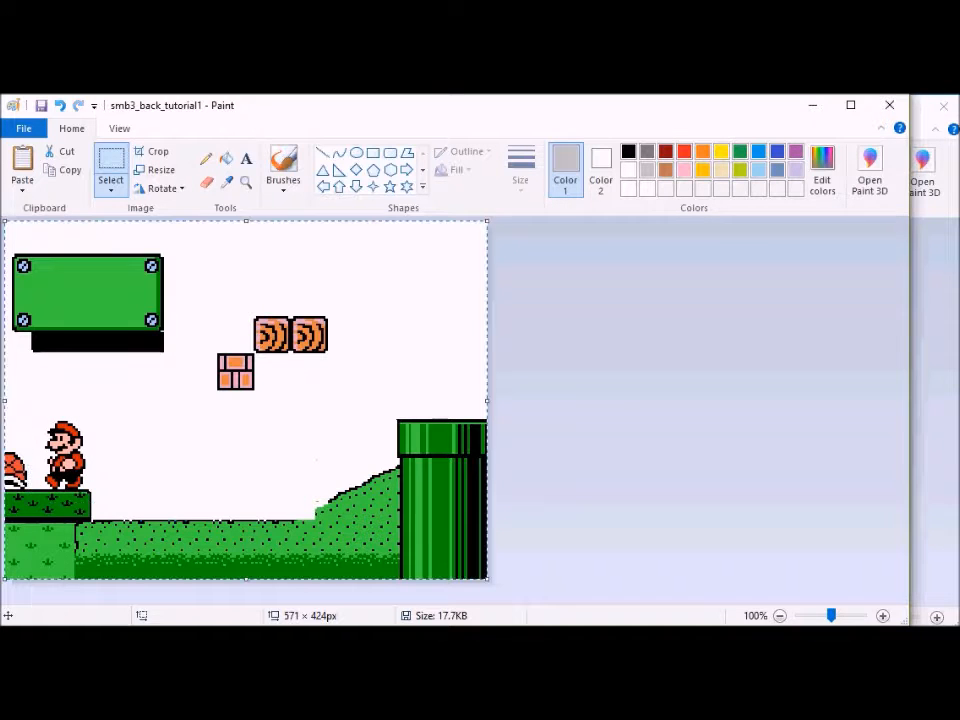
# Step: Paste the walking Mario scene into the smb_tut60 frame and save it as smb_tut61
pyautogui.click(316, 625)
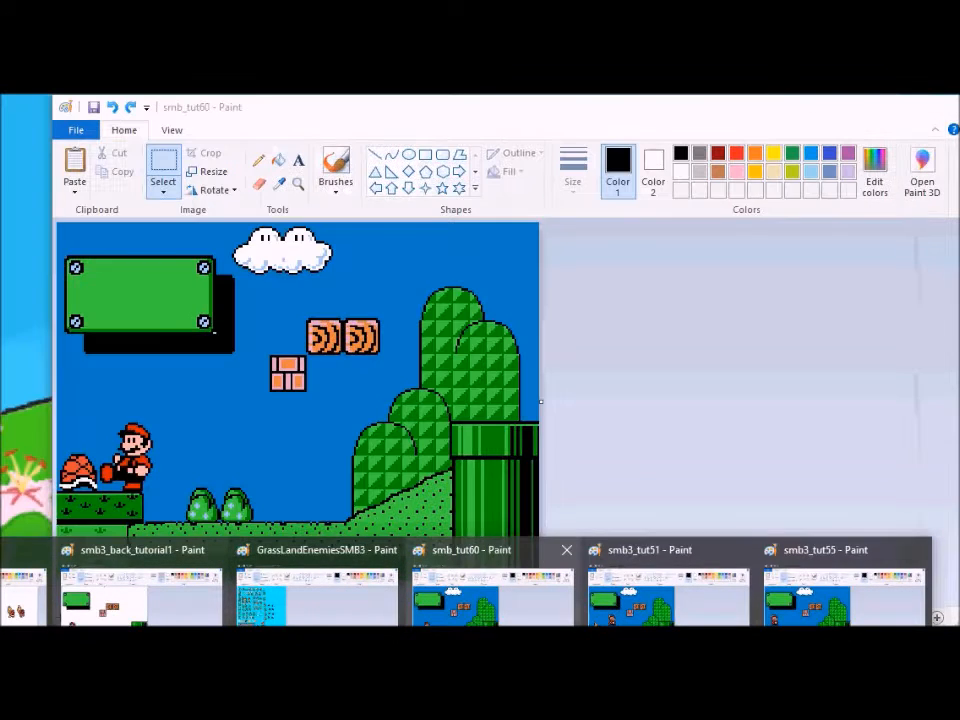
pyautogui.click(493, 598)
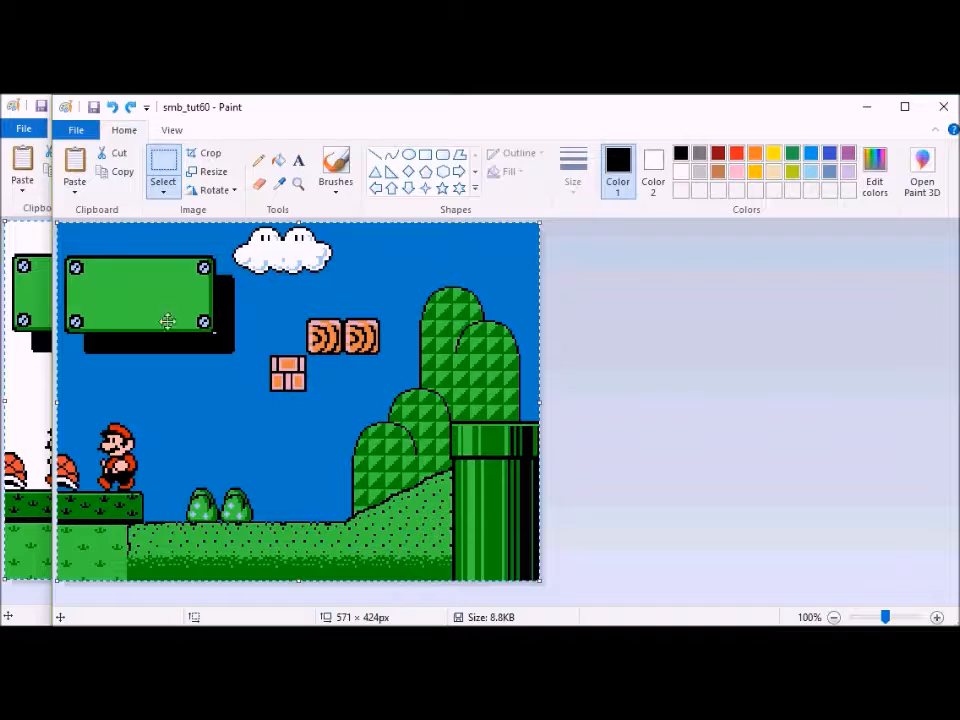
pyautogui.click(77, 130)
pyautogui.click(101, 272)
pyautogui.press('Return')
# Step: Copy the left-facing standing Mario from the sprite sheet and clear both the shell and Mario from smb3_back_tutorial1
pyautogui.moveTo(156, 619)
pyautogui.click(25, 598)
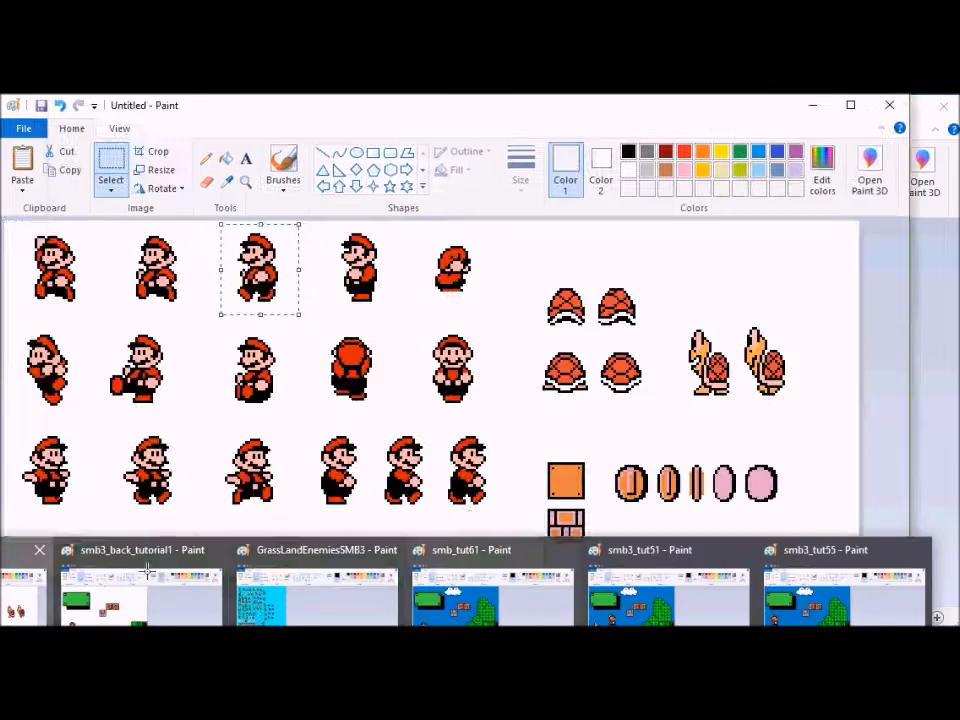
pyautogui.click(195, 289)
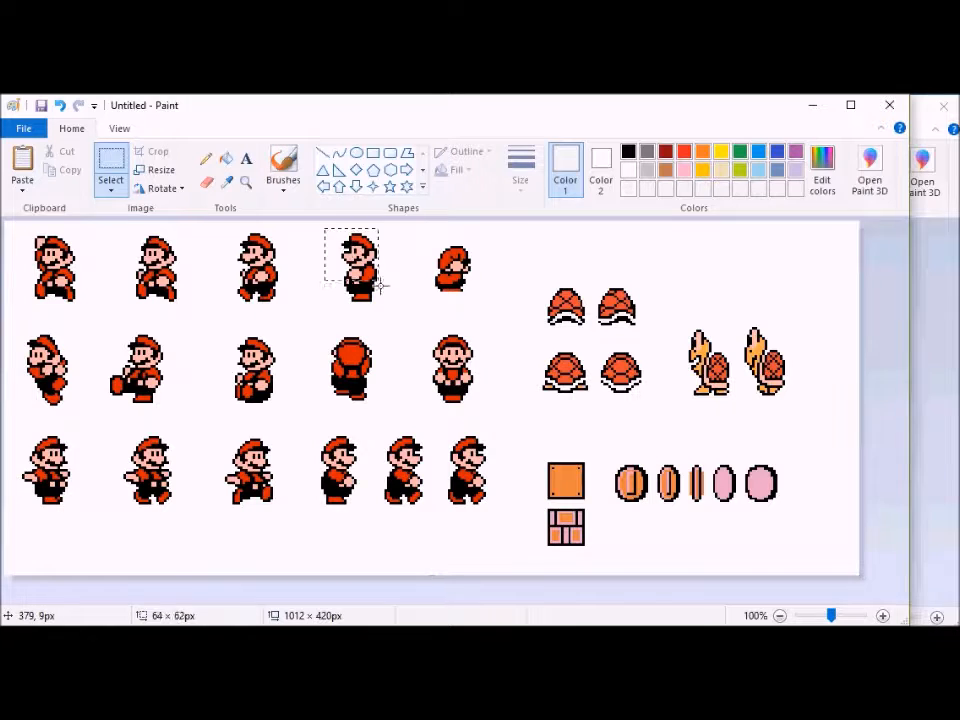
pyautogui.moveTo(156, 625)
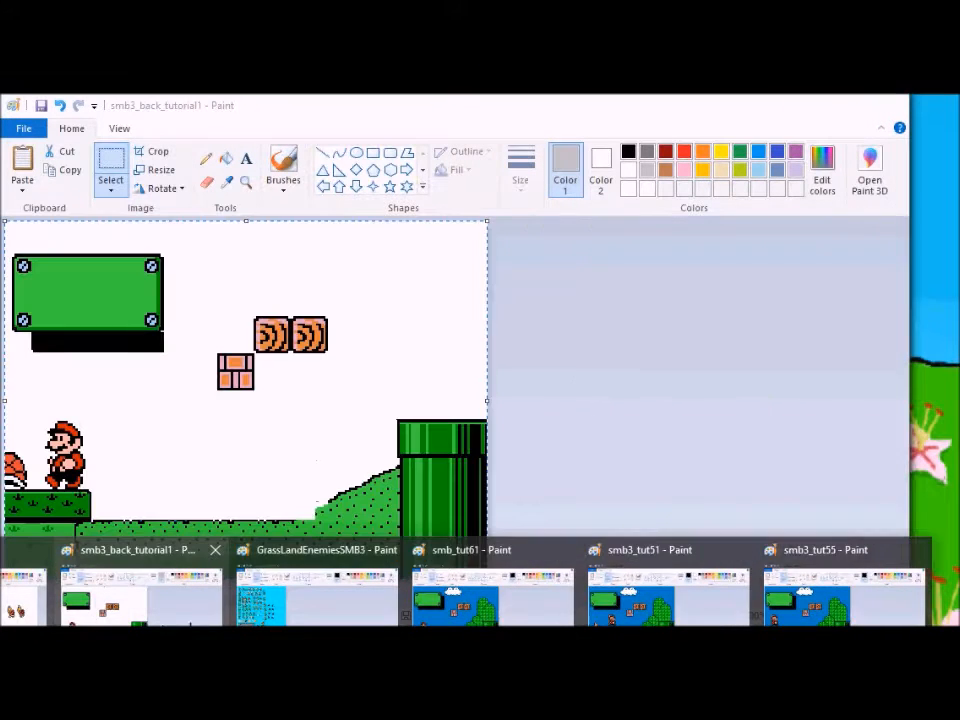
pyautogui.click(140, 595)
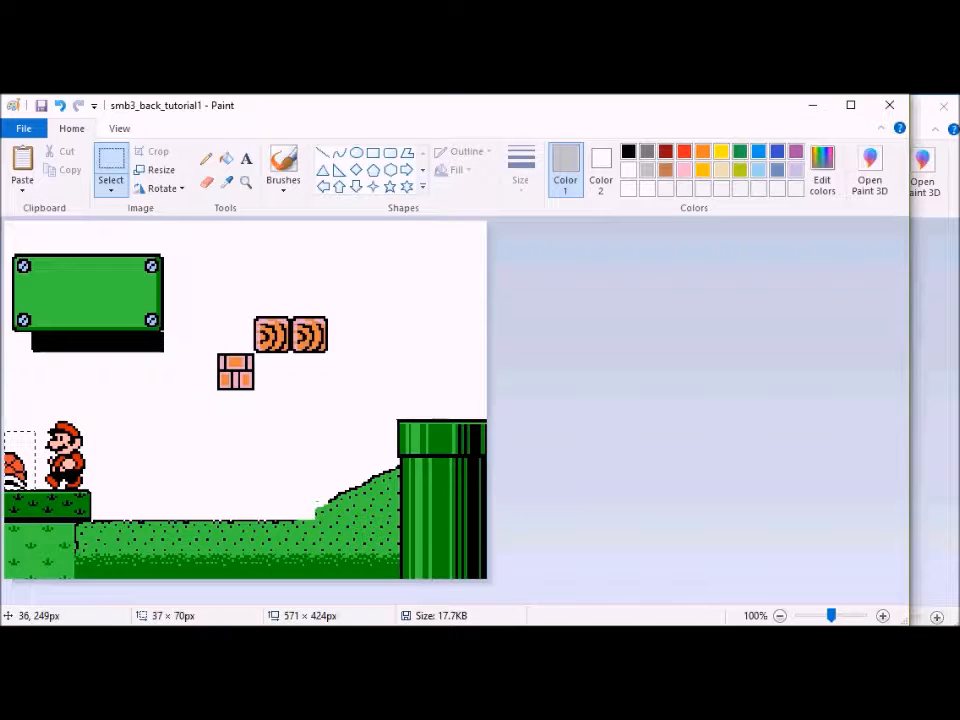
pyautogui.hotkey('ctrl', 'z')
pyautogui.hotkey('ctrl', 'z')
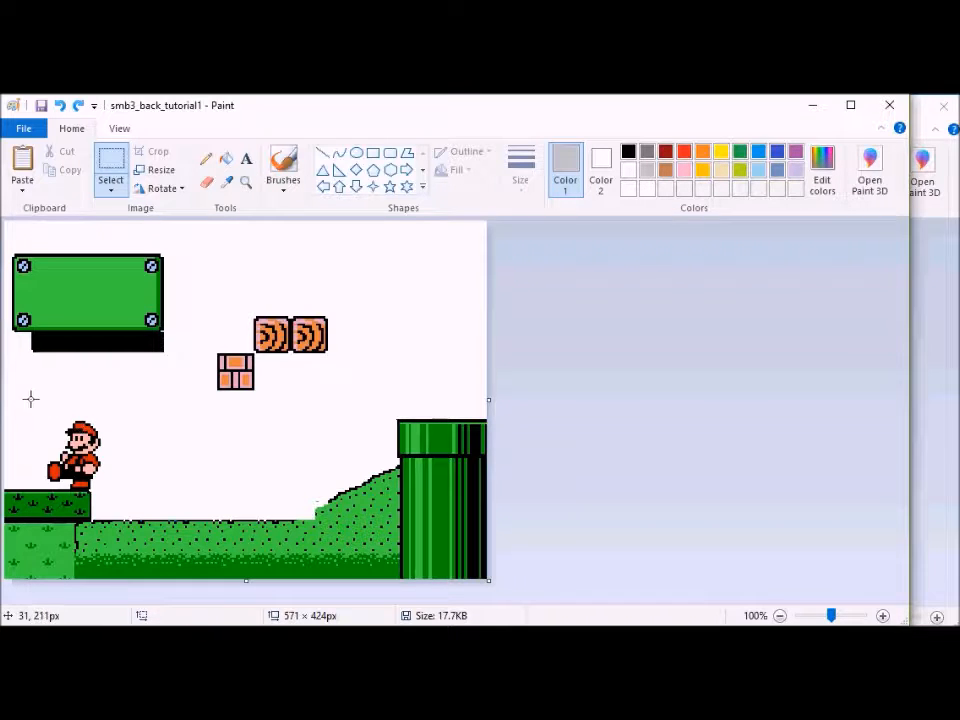
pyautogui.hotkey('ctrl', 'x')
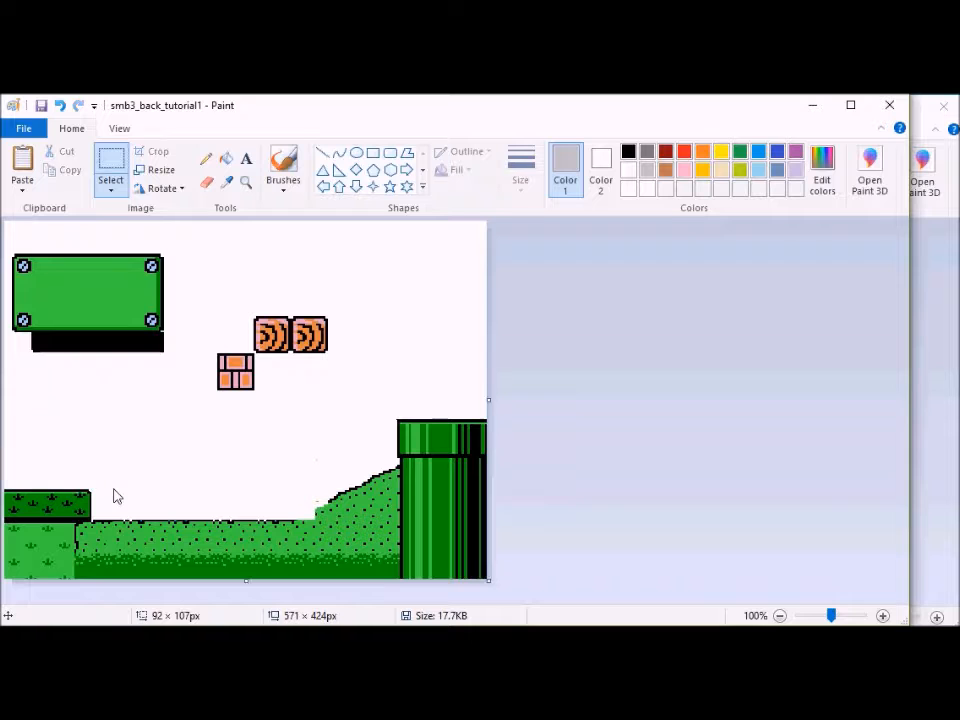
# Step: Place the copied standing Mario on the ledge in smb3_back_tutorial1, near the scene's left edge, and select the whole scene
pyautogui.hotkey('ctrl', 'v')
pyautogui.moveTo(45, 298); pyautogui.dragTo(52, 468)
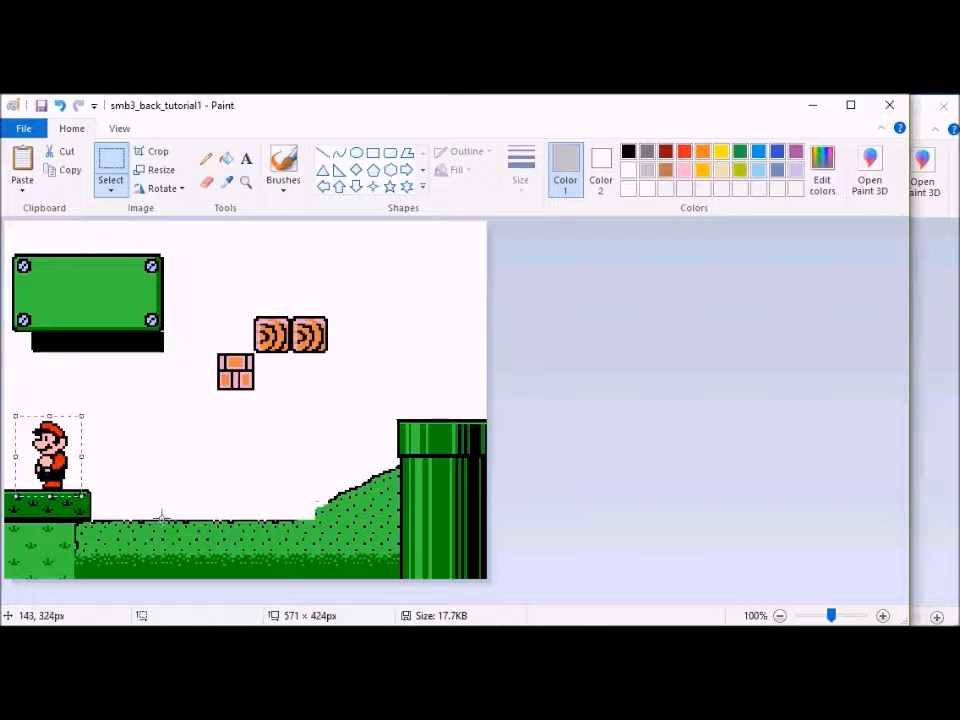
pyautogui.hotkey('ctrl', 'a')
pyautogui.click(408, 626)
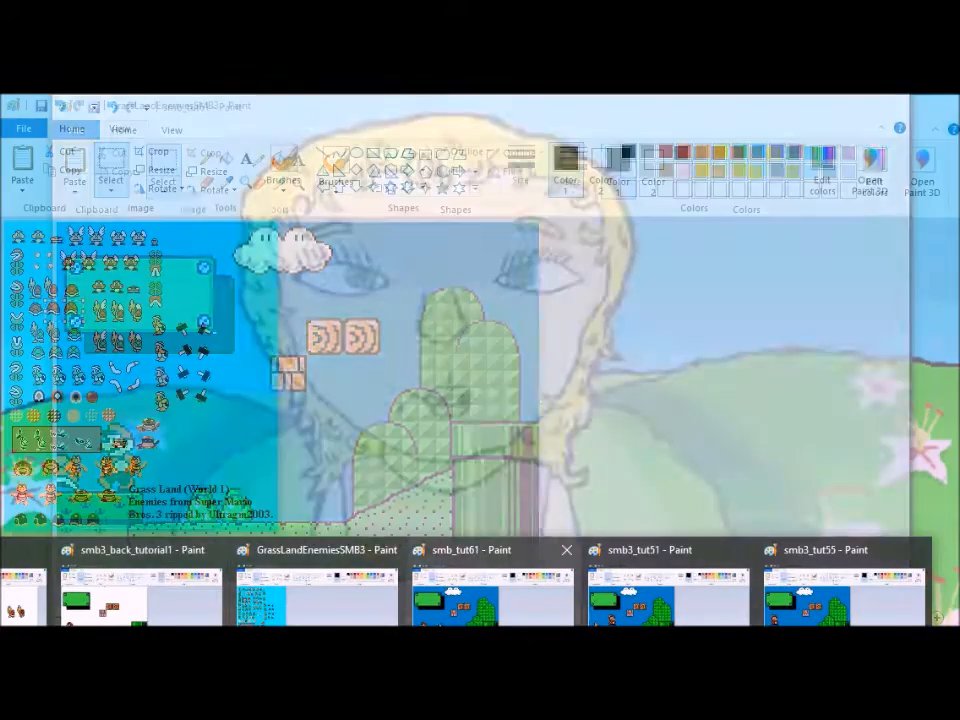
pyautogui.click(490, 592)
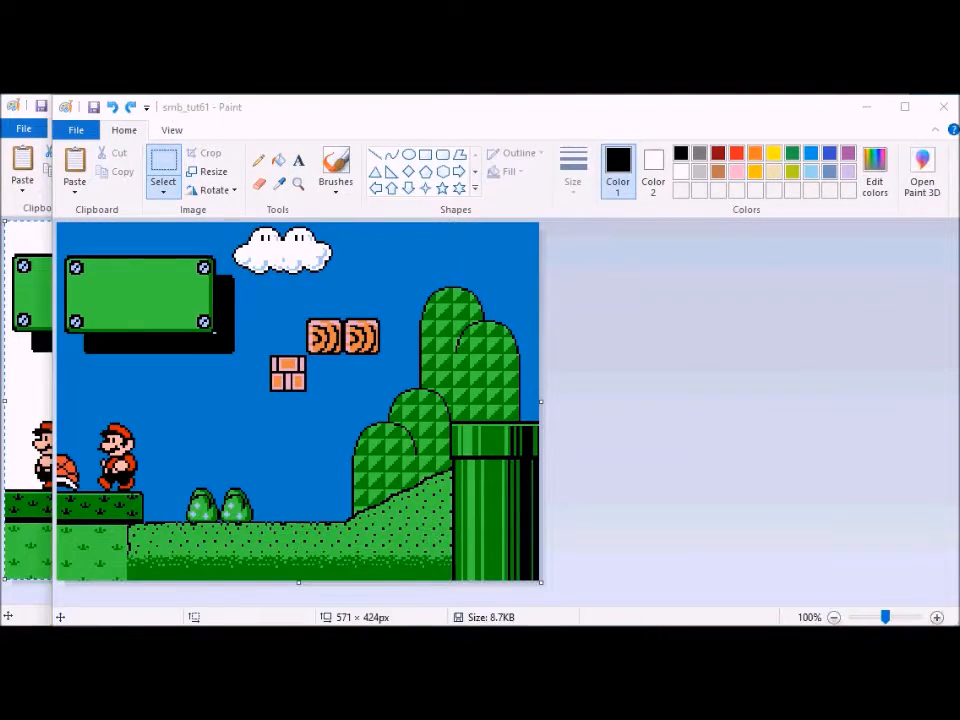
# Step: Add the upper-right shell from the sprite sheet to smb3_back_tutorial1, at ledge height and mostly beyond the scene's left edge
pyautogui.moveTo(408, 626)
pyautogui.click(22, 590)
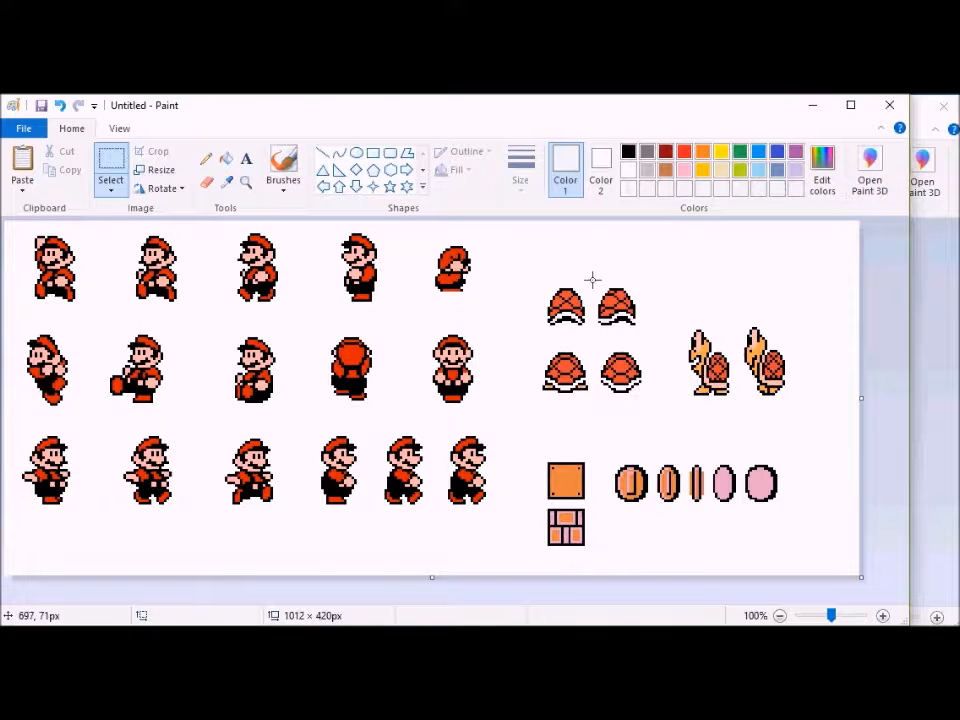
pyautogui.moveTo(592, 279); pyautogui.dragTo(643, 334)
pyautogui.moveTo(408, 626)
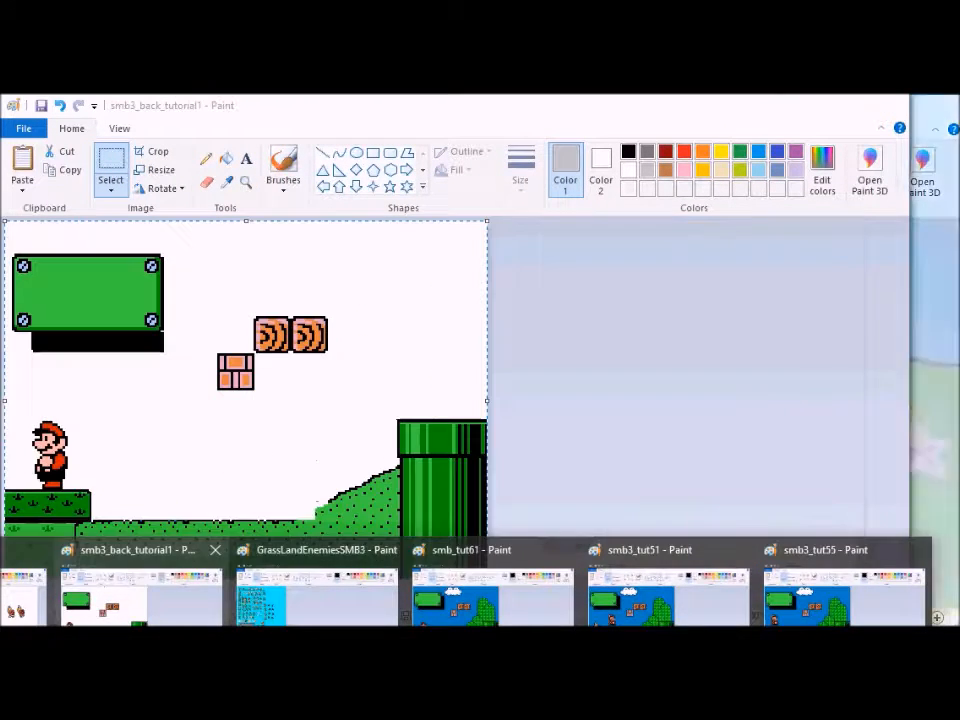
pyautogui.click(199, 606)
pyautogui.click(22, 170)
pyautogui.moveTo(30, 262); pyautogui.dragTo(9, 477)
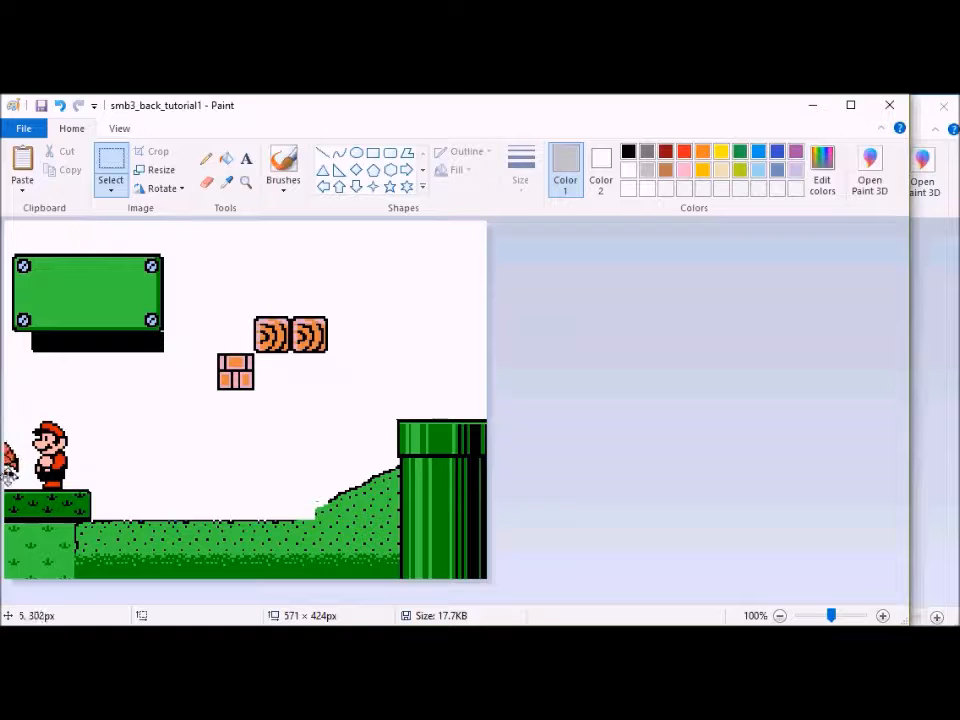
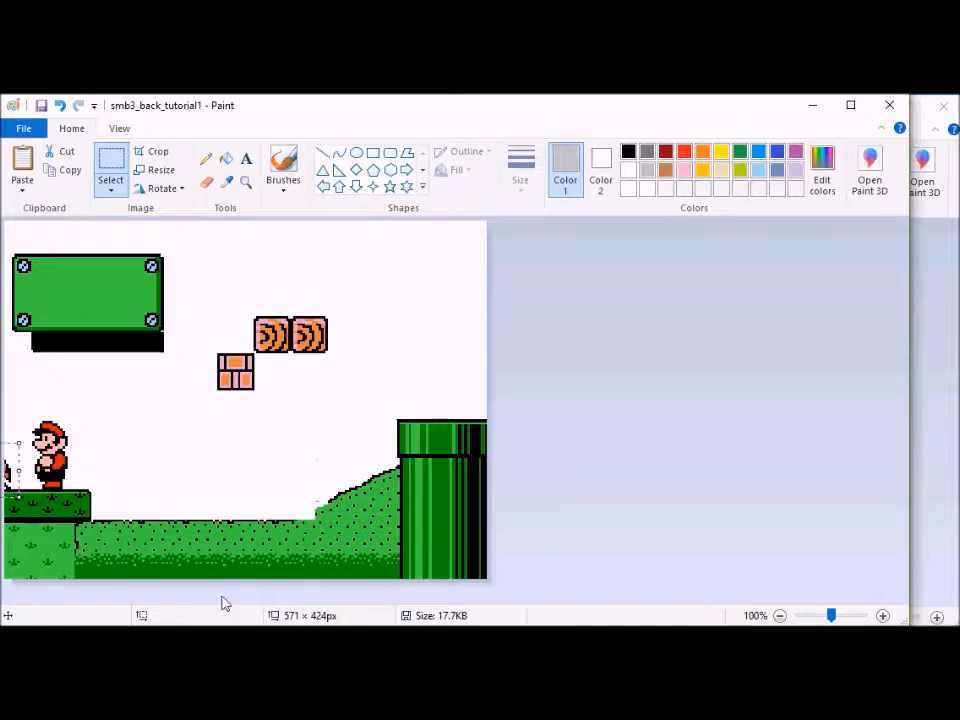
# Step: Paste the scene with the standing Mario and disappearing shell into the smb_tut61 frame and save it as smb_tut62
pyautogui.moveTo(226, 622)
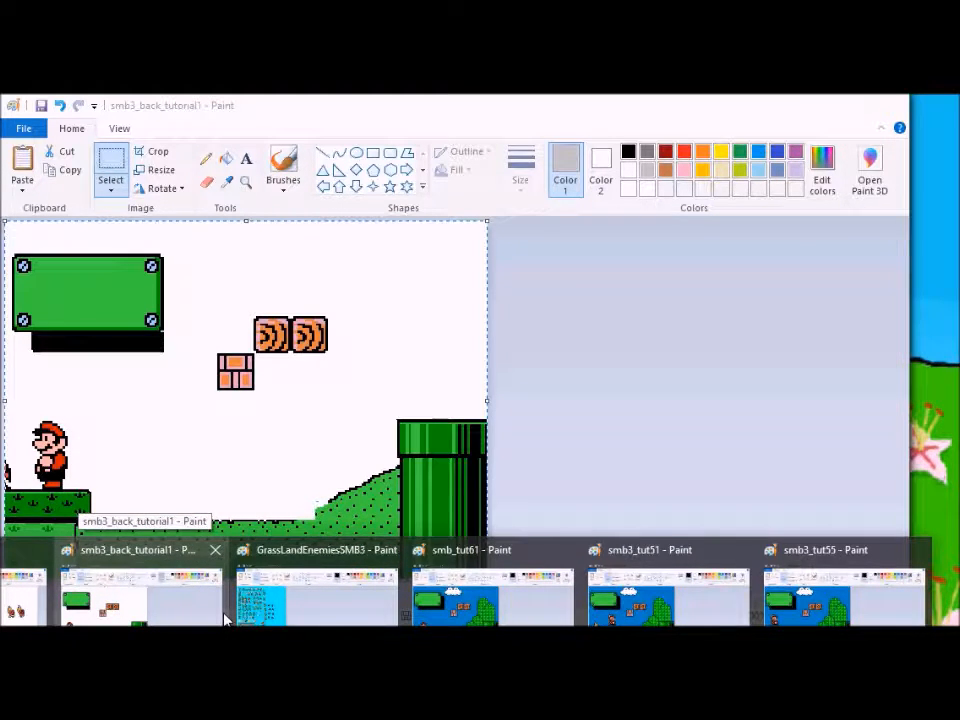
pyautogui.click(452, 603)
pyautogui.click(75, 133)
pyautogui.click(115, 268)
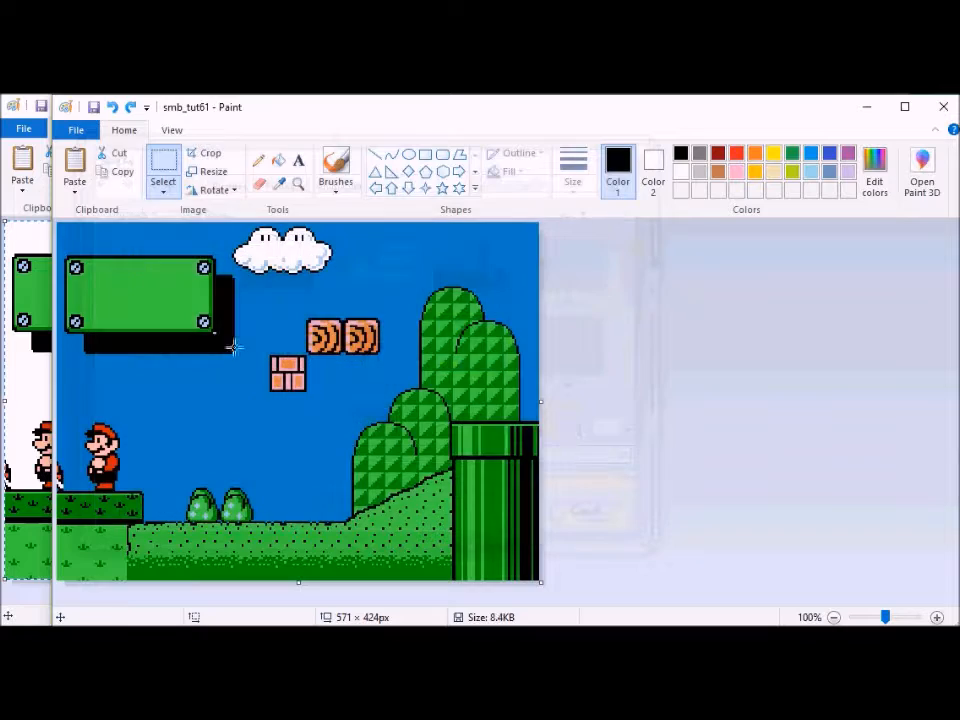
# Step: Flip the first four Mario poses in the sprite sheet's top row horizontally and copy the second one, the right-facing walking Mario
pyautogui.click(30, 592)
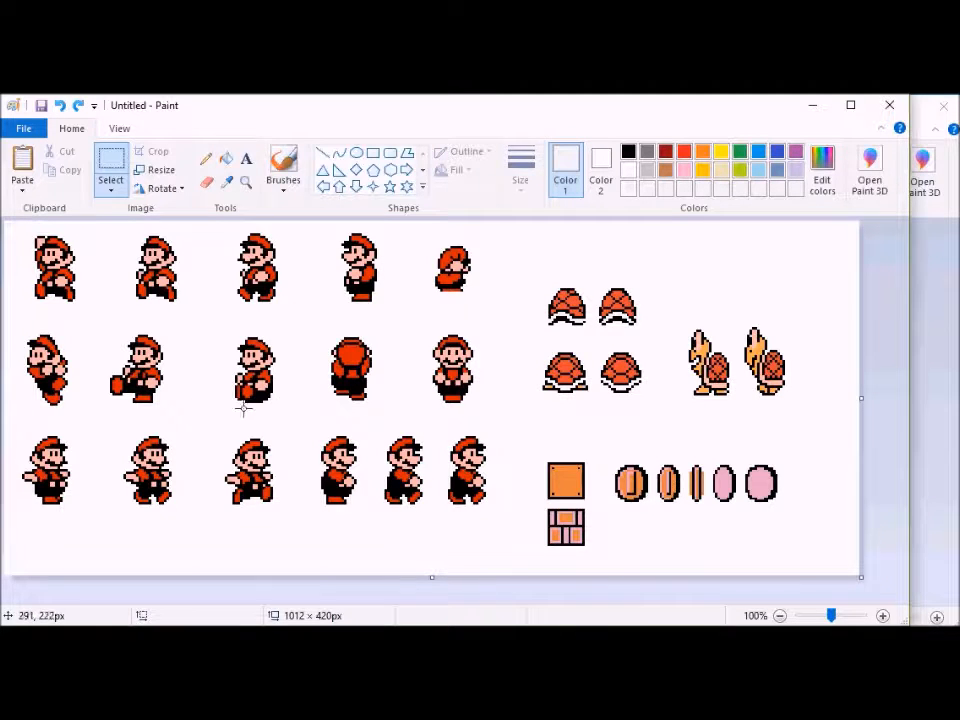
pyautogui.click(395, 312)
pyautogui.click(162, 188)
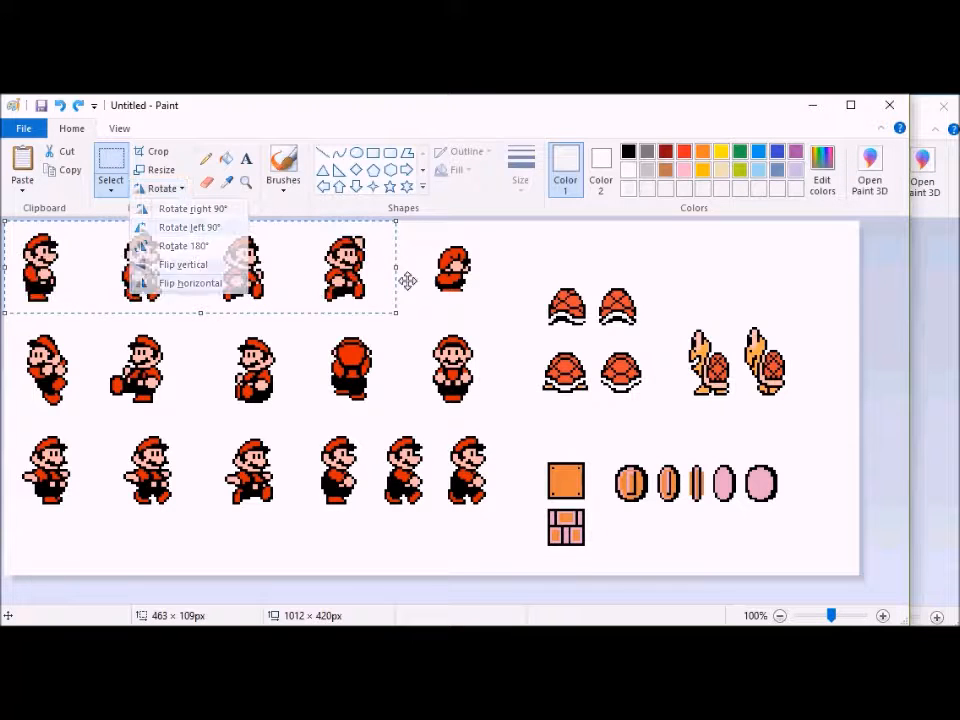
pyautogui.click(180, 281)
pyautogui.click(312, 265)
pyautogui.moveTo(178, 304); pyautogui.dragTo(180, 308)
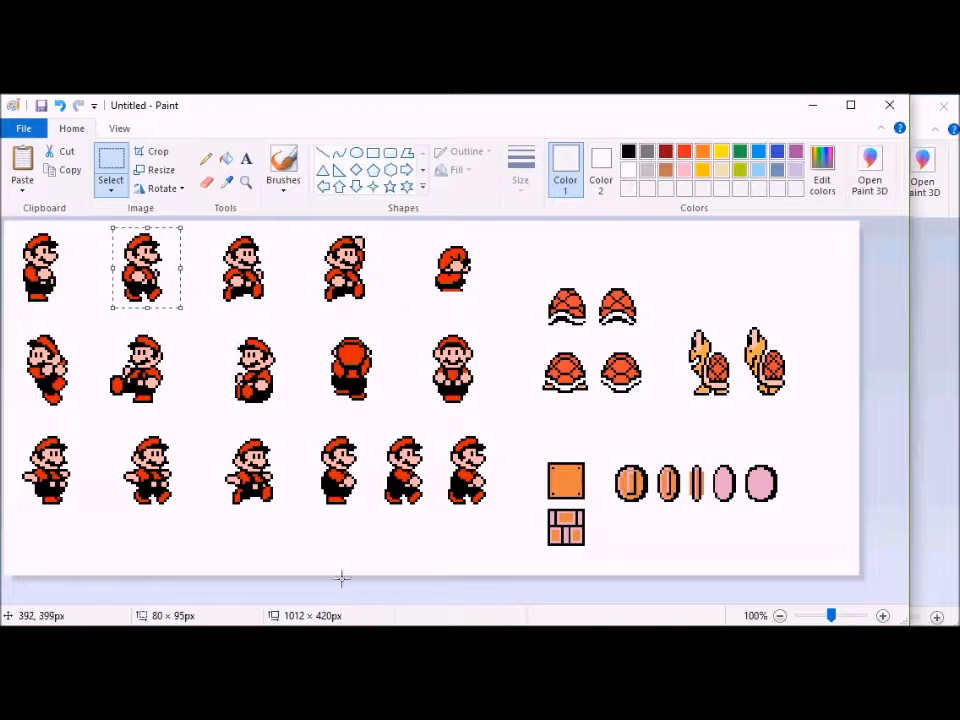
pyautogui.click(341, 625)
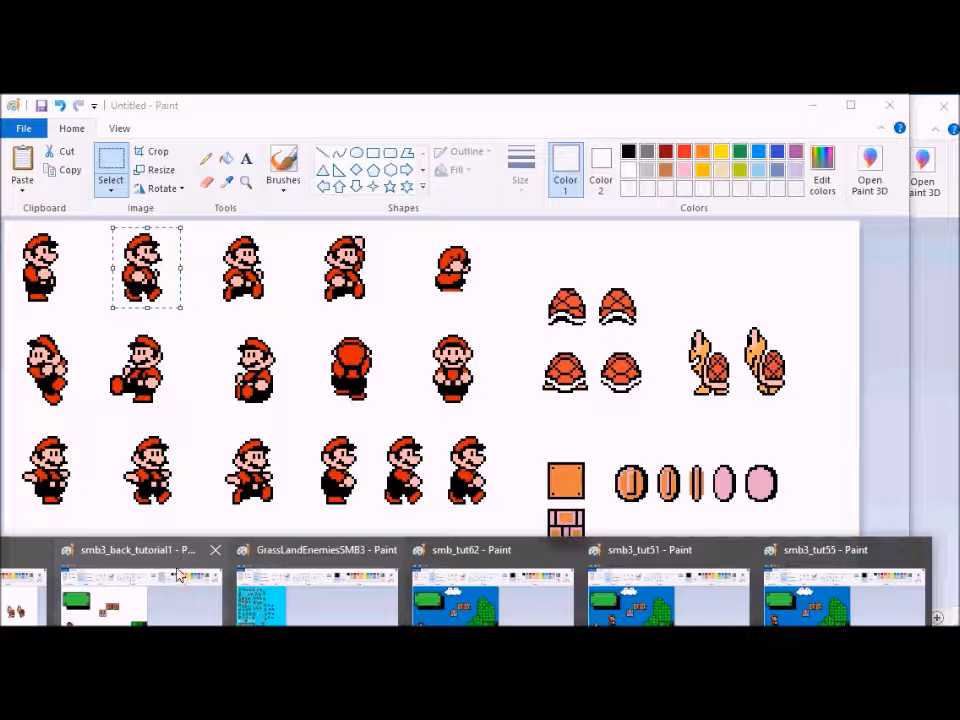
# Step: Replace the standing Mario and shell remnant in smb3_back_tutorial1 with the right-facing walking Mario, on the ledge, and select the whole scene
pyautogui.click(140, 590)
pyautogui.moveTo(7, 471); pyautogui.dragTo(100, 406)
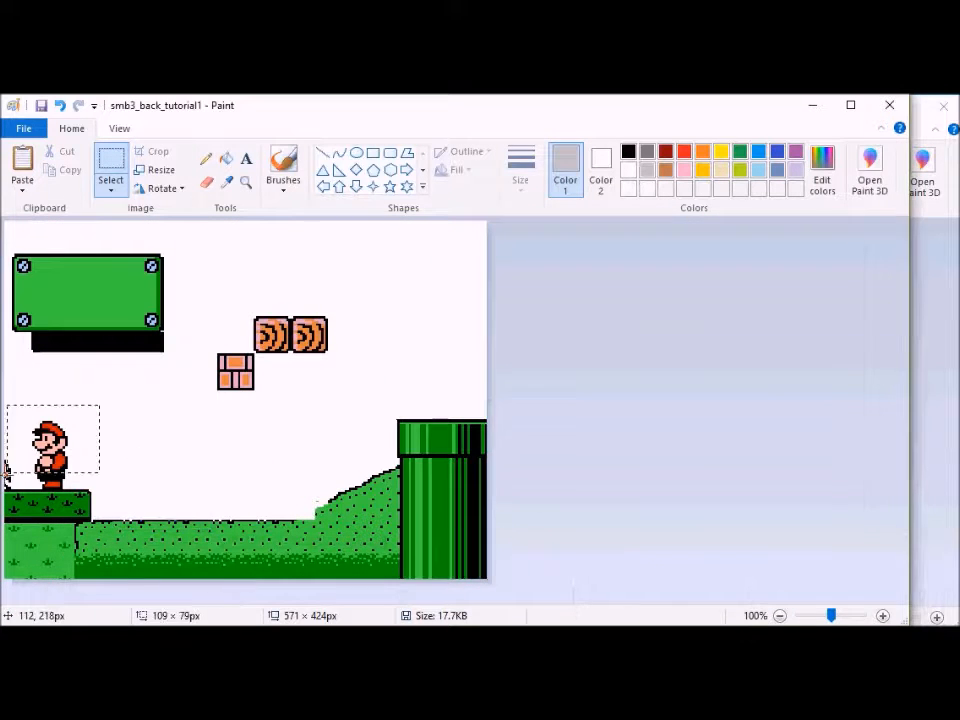
pyautogui.press('Delete')
pyautogui.hotkey('ctrl', 'v')
pyautogui.moveTo(16, 275); pyautogui.dragTo(49, 477)
pyautogui.hotkey('ctrl', 'a')
# Step: Paste the right-facing walking Mario scene into the smb_tut62 frame and save it as smb_tut63
pyautogui.moveTo(259, 578)
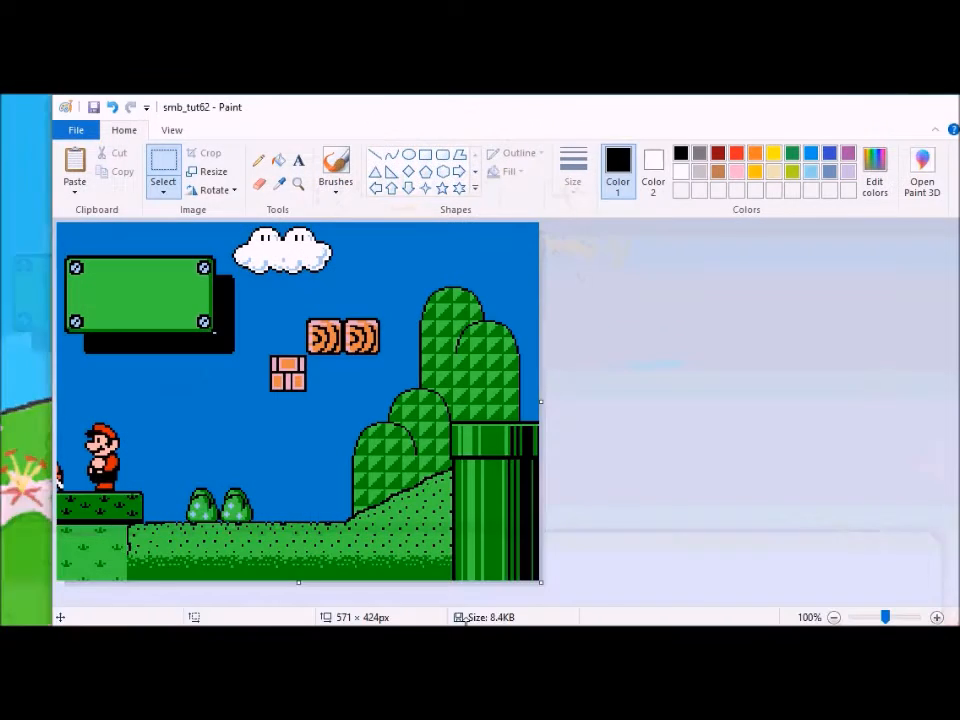
pyautogui.click(74, 134)
pyautogui.click(125, 258)
pyautogui.press('BackSpace')
pyautogui.write('3')
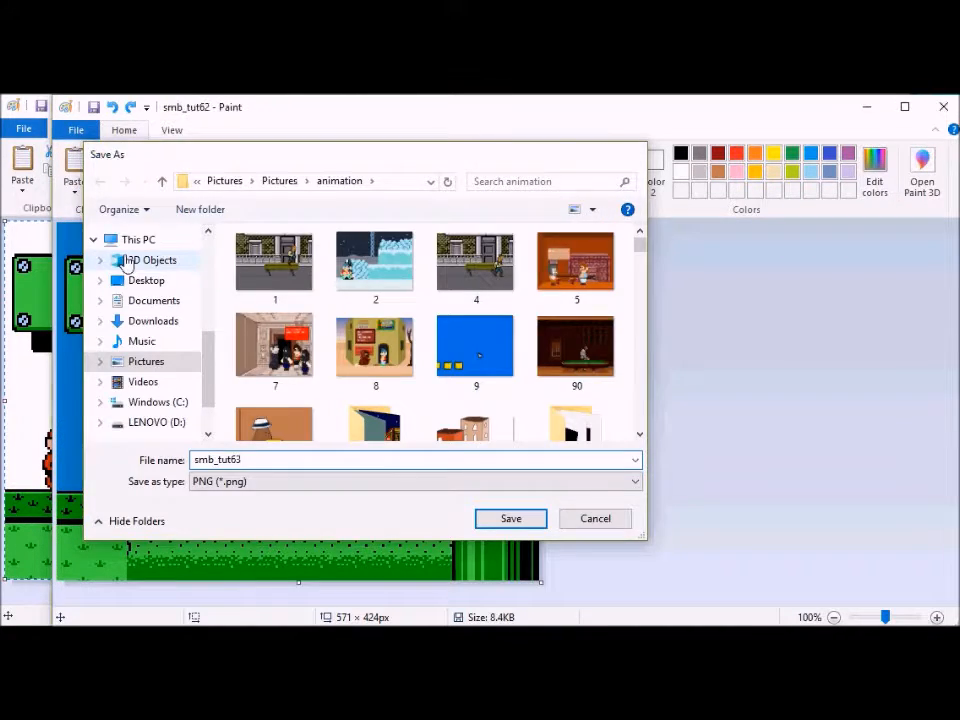
pyautogui.press('Return')
# Step: Replace the Mario in smb3_back_tutorial1 with the sprite sheet's third top-row pose, the running Mario, just above the ledge's right end
pyautogui.moveTo(62, 618)
pyautogui.click(25, 600)
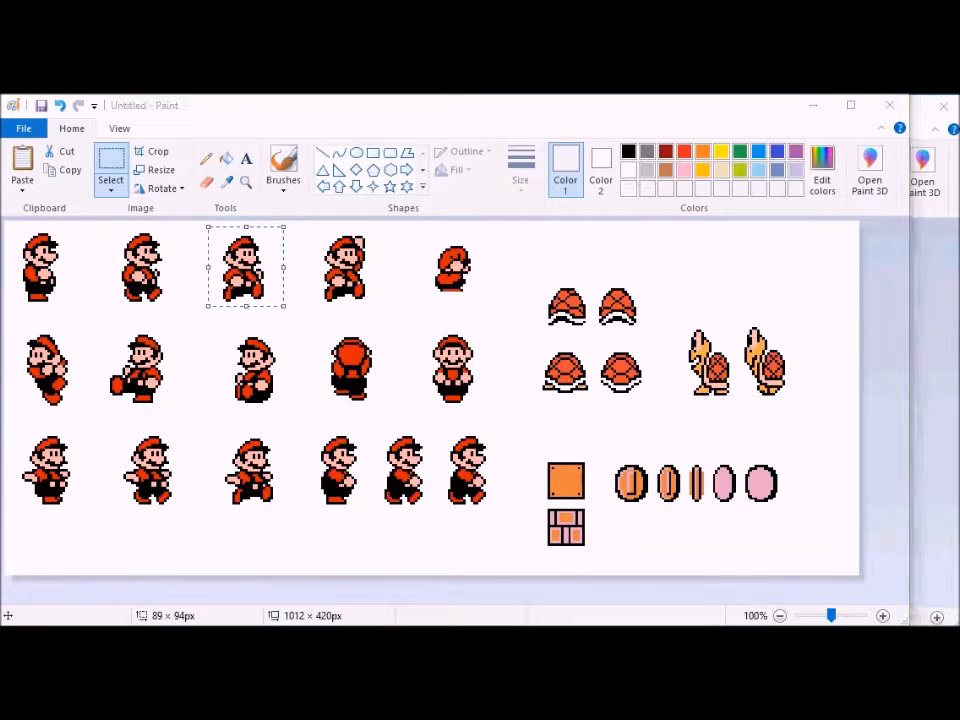
pyautogui.moveTo(62, 618)
pyautogui.click(100, 590)
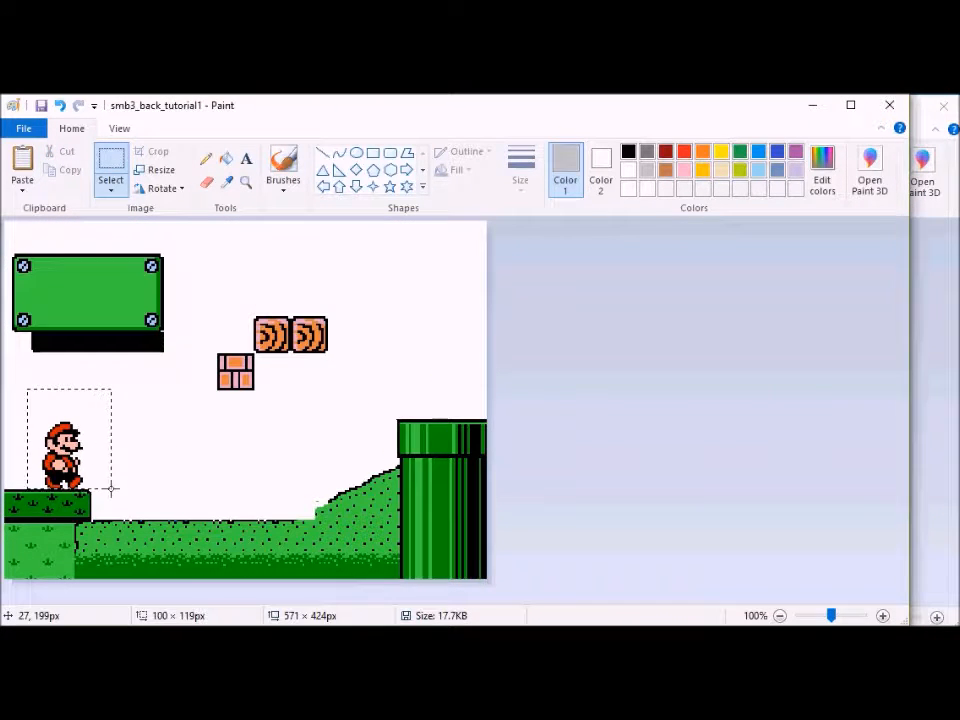
pyautogui.press('Delete')
pyautogui.hotkey('ctrl', 'v')
pyautogui.moveTo(22, 254); pyautogui.dragTo(62, 440)
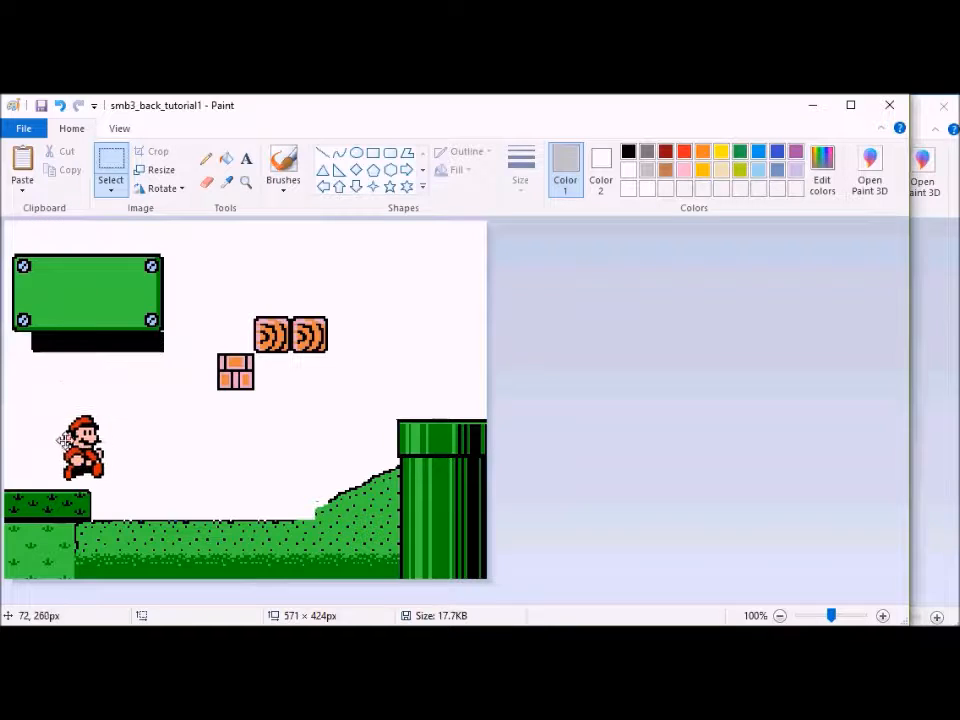
pyautogui.hotkey('ctrl', 'a')
# Step: Paste the running Mario scene into the smb_tut63 frame and save it as smb_tut64
pyautogui.moveTo(62, 618)
pyautogui.click(493, 594)
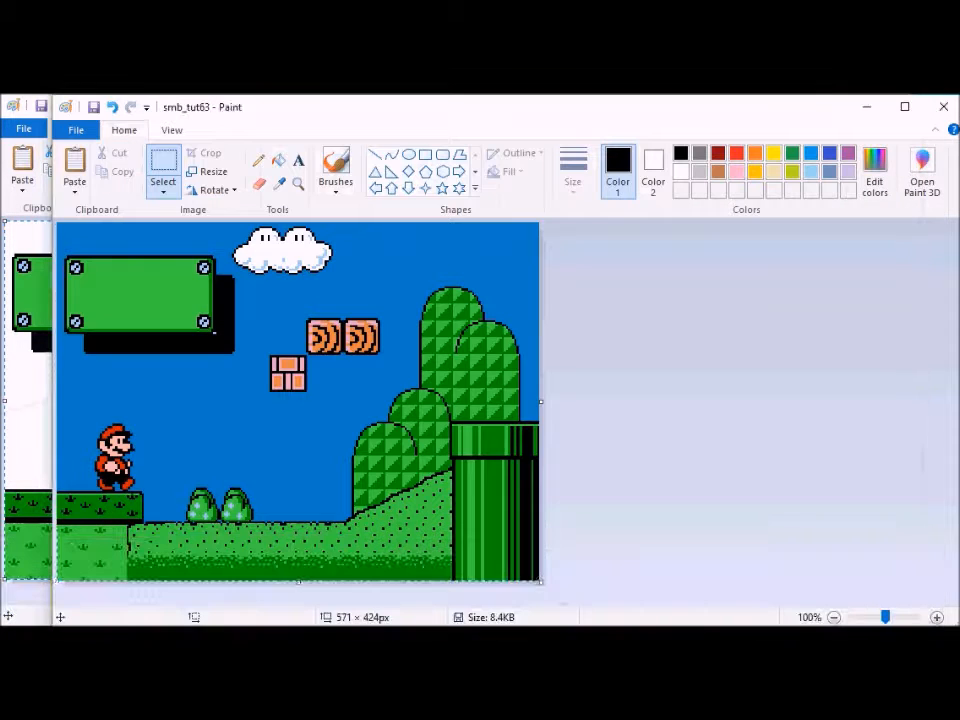
pyautogui.click(76, 130)
pyautogui.click(134, 280)
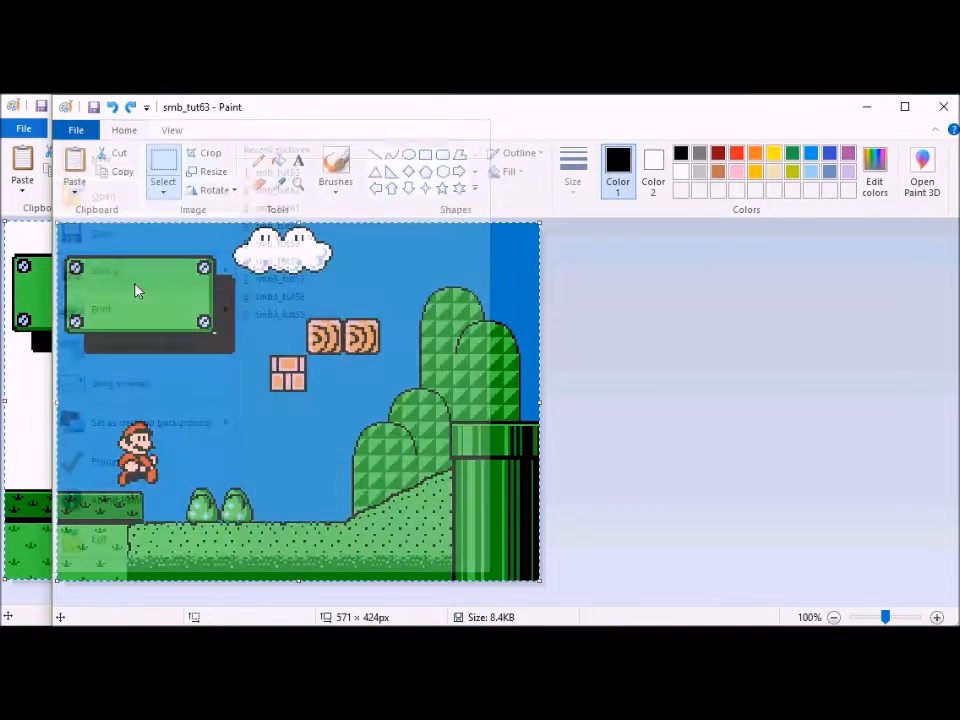
pyautogui.press('Right')
pyautogui.press('BackSpace')
pyautogui.write('4')
pyautogui.press('Return')
# Step: Replace the Mario in smb3_back_tutorial1 with the sprite sheet's second top-row pose, the walking Mario, at the ledge's right end
pyautogui.moveTo(300, 620)
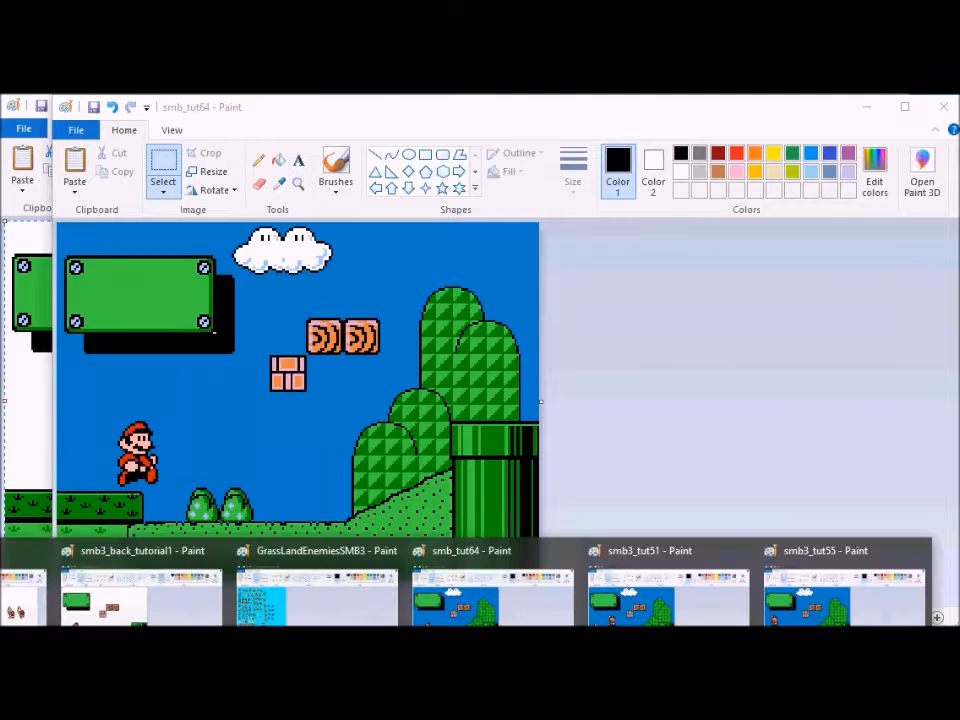
pyautogui.click(70, 590)
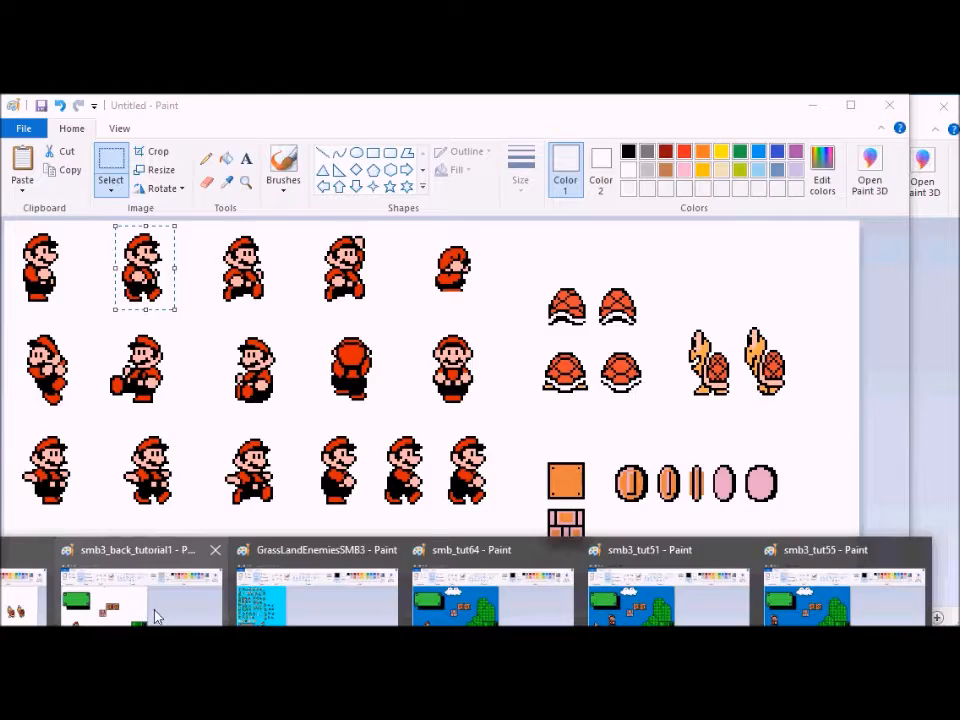
pyautogui.click(154, 612)
pyautogui.moveTo(124, 486); pyautogui.dragTo(125, 487)
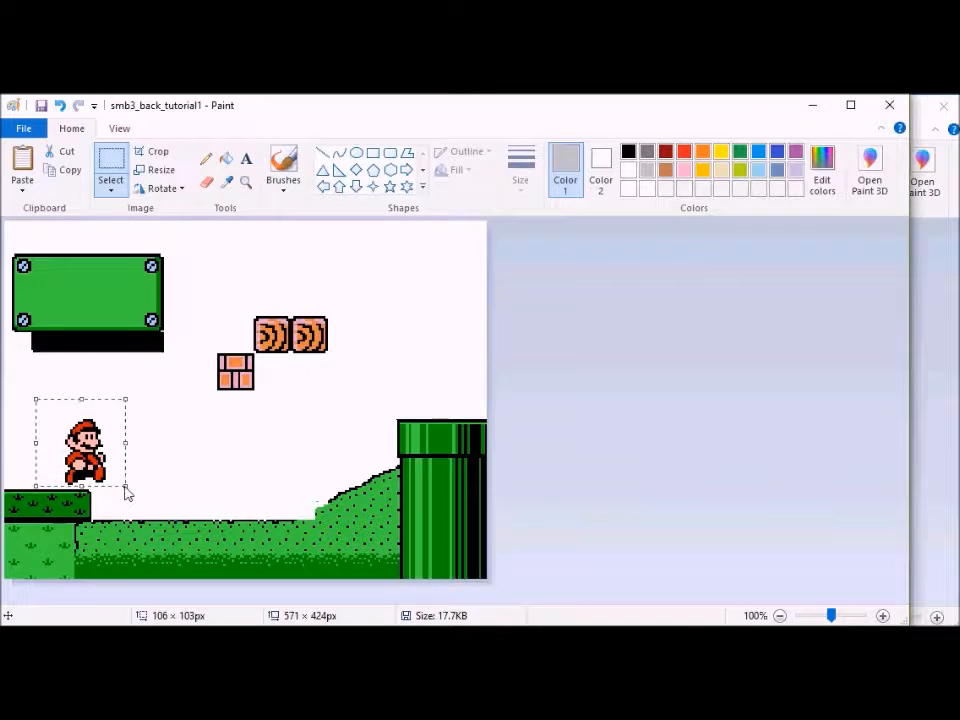
pyautogui.press('Delete')
pyautogui.hotkey('ctrl', 'v')
pyautogui.moveTo(42, 271); pyautogui.dragTo(108, 463)
pyautogui.hotkey('ctrl', 'a')
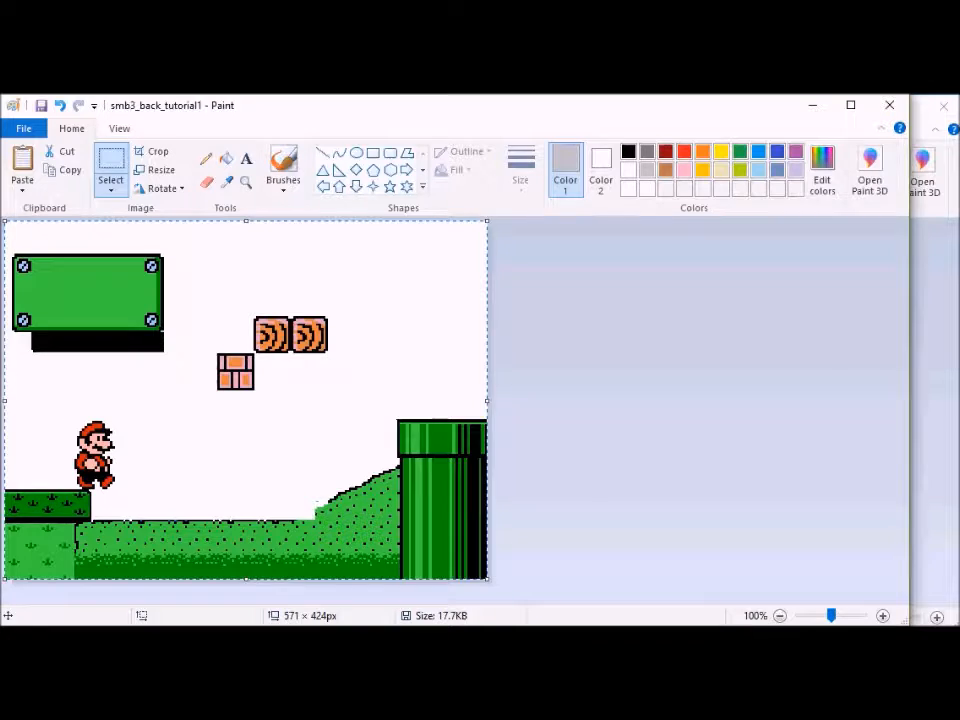
# Step: Remove the old Mario from the smb_tut64 frame and shift the walking Mario in smb3_back_tutorial1 slightly right, past the ledge's edge
pyautogui.moveTo(314, 620)
pyautogui.click(429, 585)
pyautogui.hotkey('ctrl', 'z')
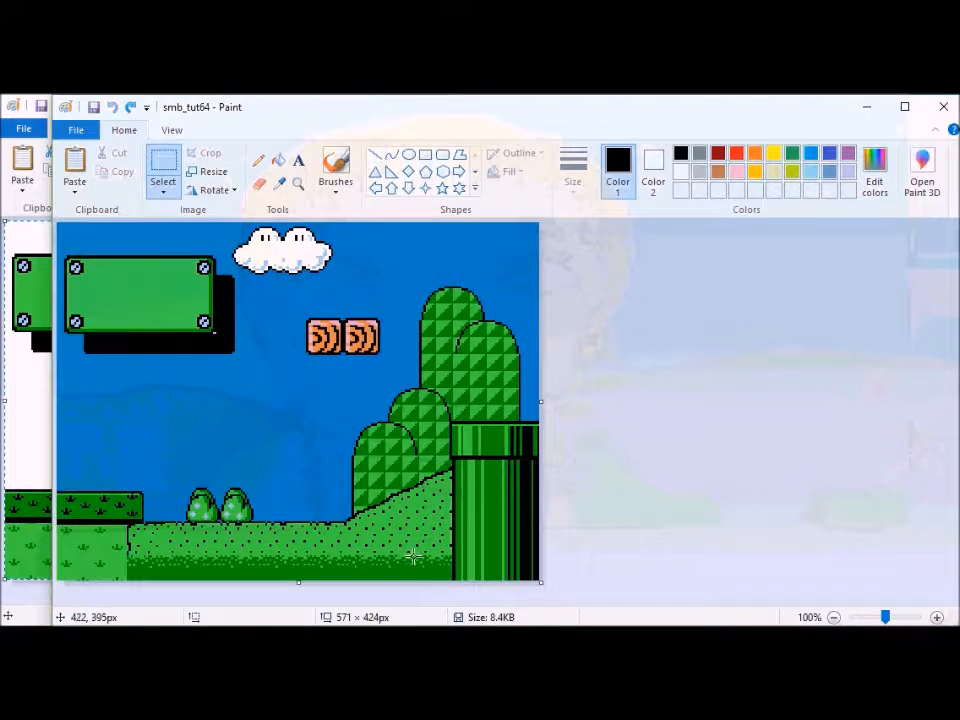
pyautogui.moveTo(141, 620)
pyautogui.click(141, 595)
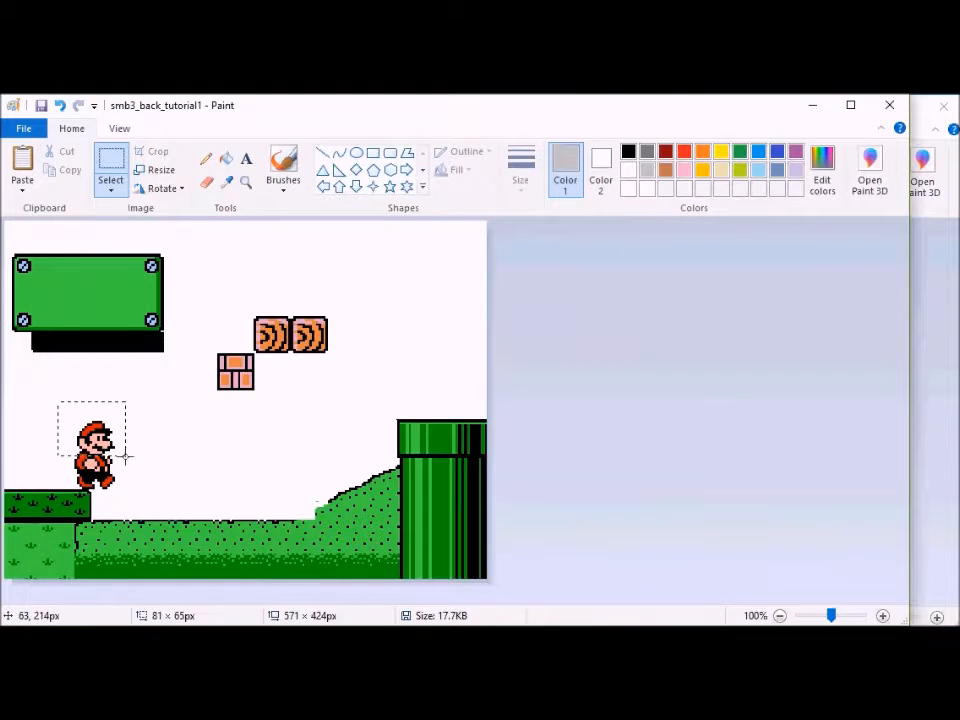
pyautogui.moveTo(144, 489); pyautogui.dragTo(144, 491)
pyautogui.moveTo(99, 459); pyautogui.dragTo(107, 461)
pyautogui.hotkey('ctrl', 'a')
# Step: Paste the shifted walking Mario scene into the smb_tut64 frame and save it as smb_tut65
pyautogui.moveTo(141, 620)
pyautogui.click(426, 606)
pyautogui.hotkey('ctrl', 'v')
pyautogui.click(76, 129)
pyautogui.click(124, 272)
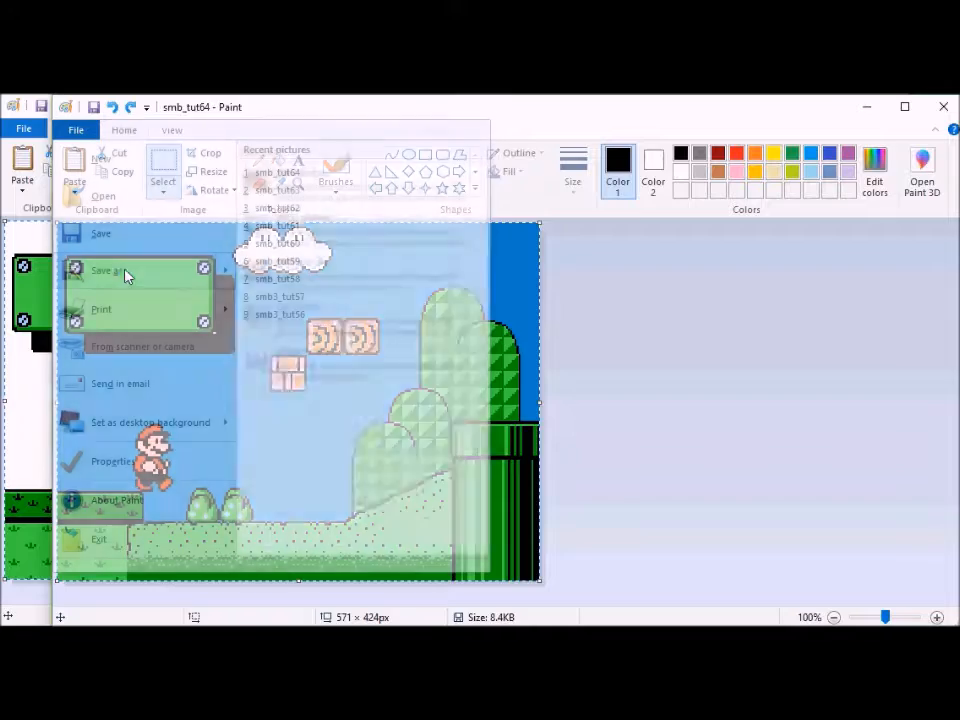
pyautogui.press('Right')
pyautogui.press('BackSpace')
pyautogui.write('5')
pyautogui.press('Return')
# Step: Replace the Mario in smb3_back_tutorial1 with the third top-row running pose, in mid-air just right of the ledge
pyautogui.moveTo(127, 622)
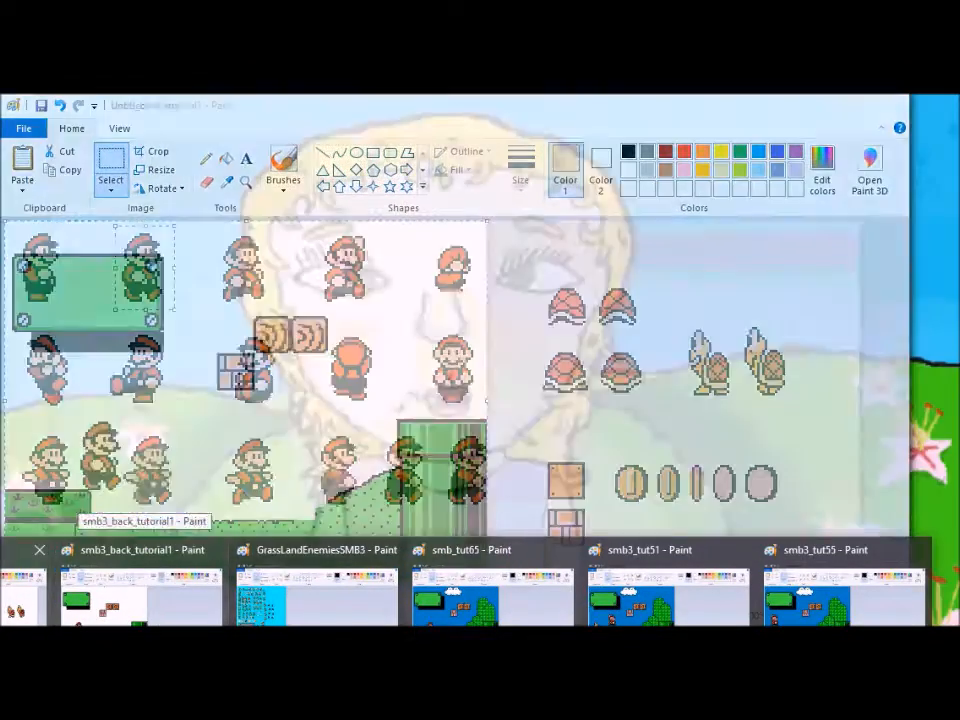
pyautogui.click(197, 620)
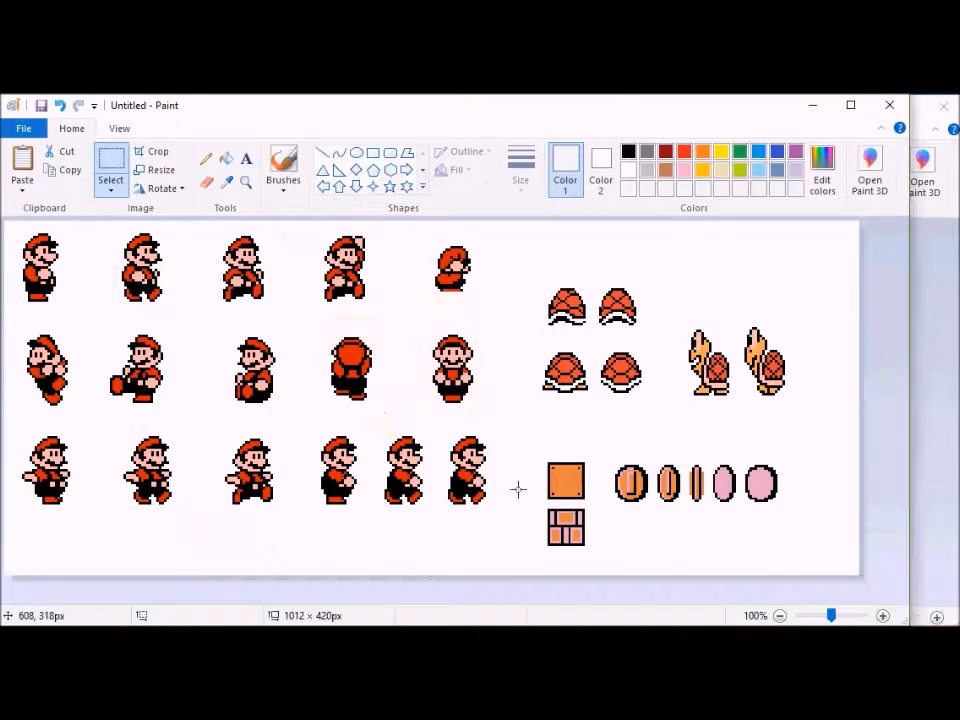
pyautogui.moveTo(127, 622)
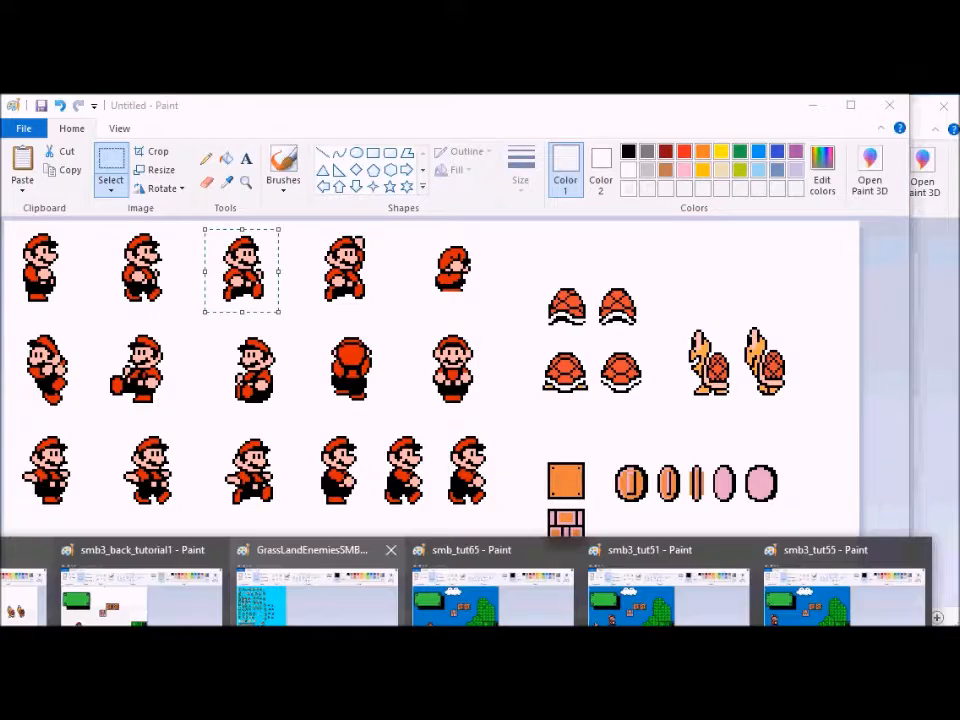
pyautogui.click(120, 575)
pyautogui.hotkey('ctrl', 'z')
pyautogui.hotkey('ctrl', 'z')
pyautogui.hotkey('ctrl', 'v')
pyautogui.moveTo(52, 269)
pyautogui.mouseDown()
pyautogui.moveTo(141, 457)
pyautogui.moveTo(132, 472)
pyautogui.mouseUp()
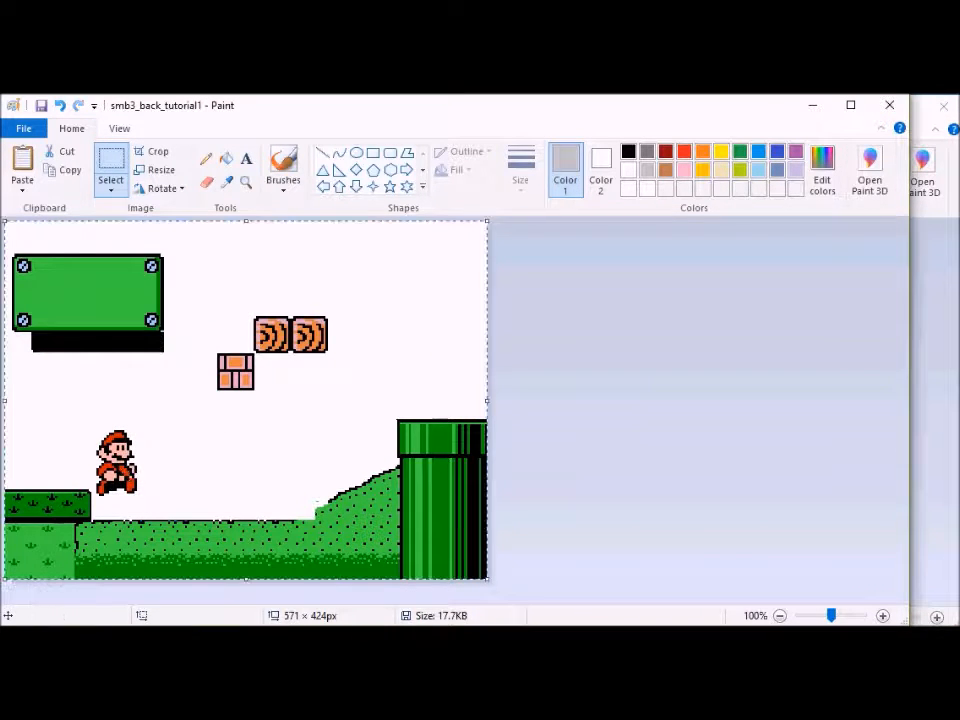
# Step: Paste the mid-air running Mario scene into the smb_tut65 frame and save it as smb_tut66
pyautogui.moveTo(127, 622)
pyautogui.click(492, 595)
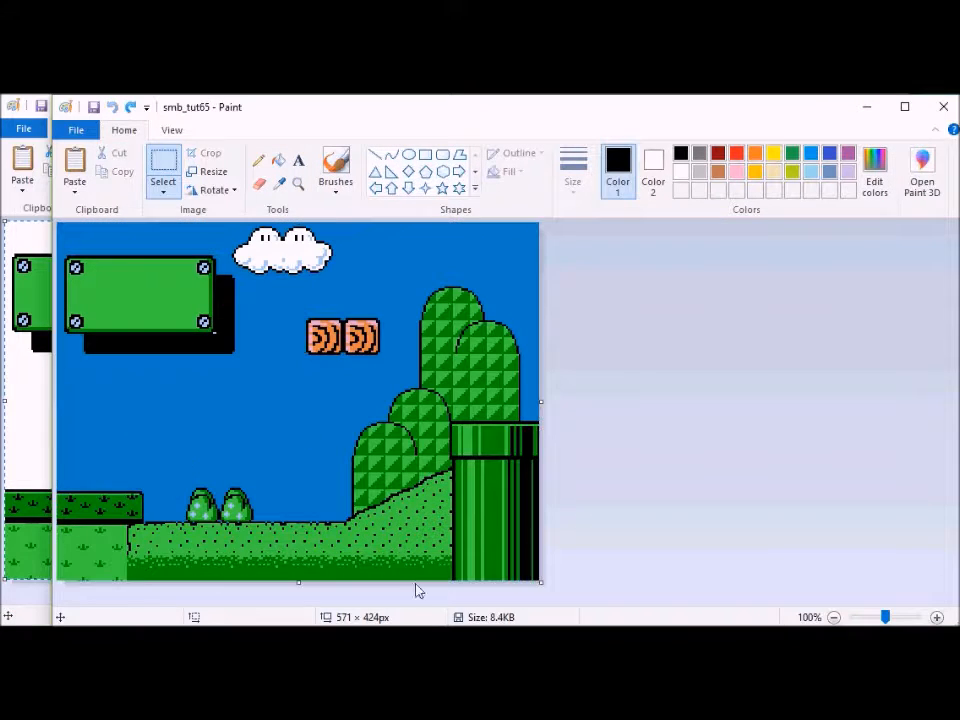
pyautogui.click(76, 130)
pyautogui.click(139, 270)
pyautogui.click(240, 459)
pyautogui.press('BackSpace')
pyautogui.write('66')
pyautogui.press('Return')
# Step: Replace the Mario in smb3_back_tutorial1 with the second top-row walking pose, near the lower ground right of the ledge, and select the whole scene
pyautogui.moveTo(45, 620)
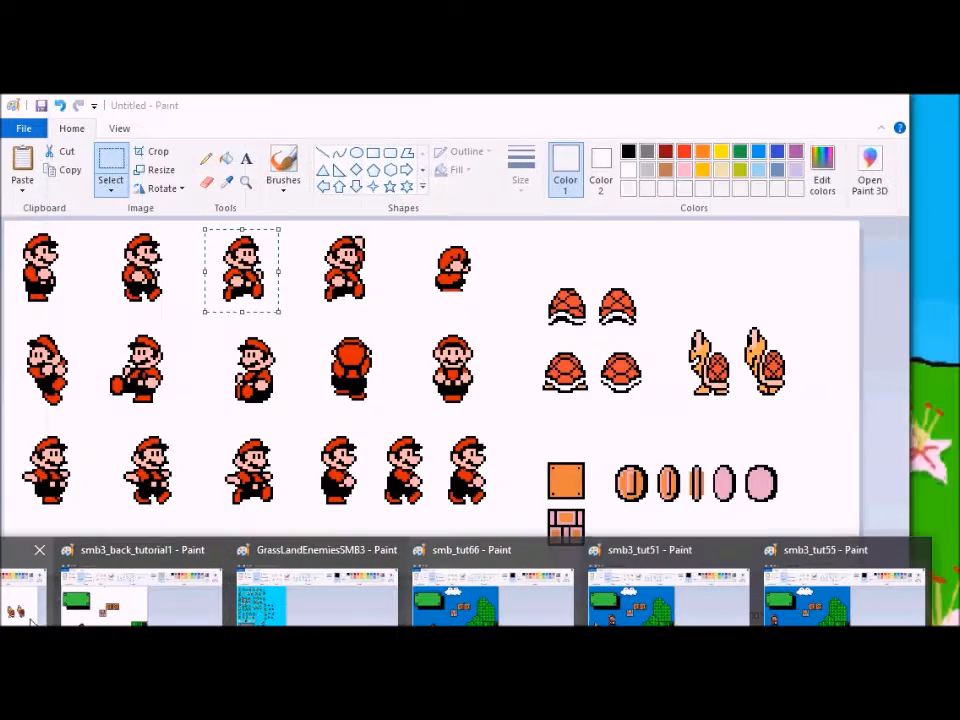
pyautogui.moveTo(78, 620)
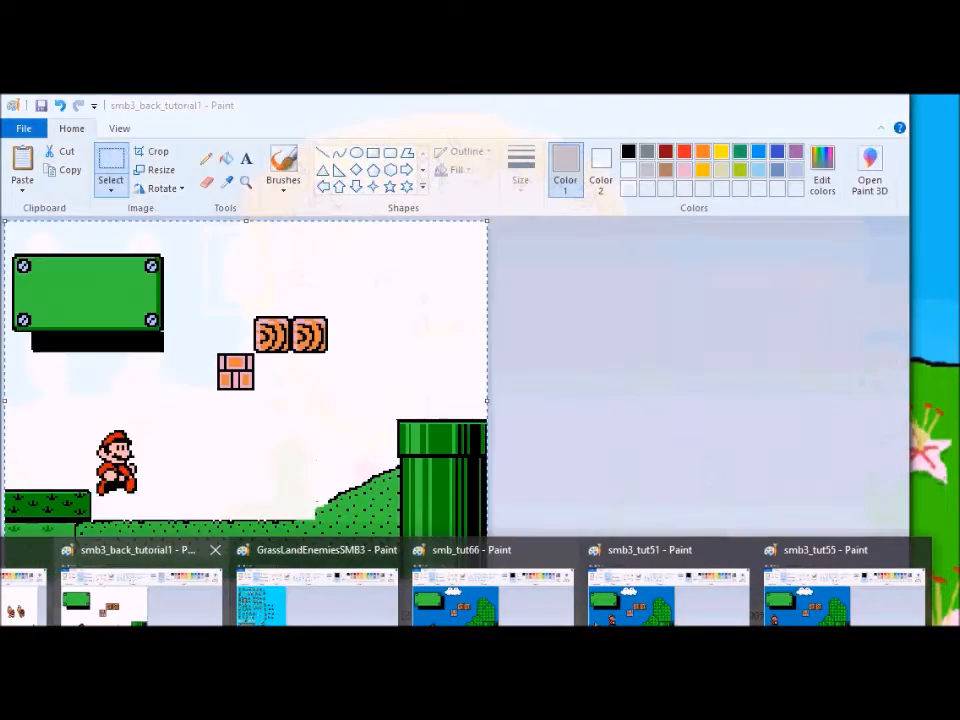
pyautogui.click(28, 600)
pyautogui.click(409, 410)
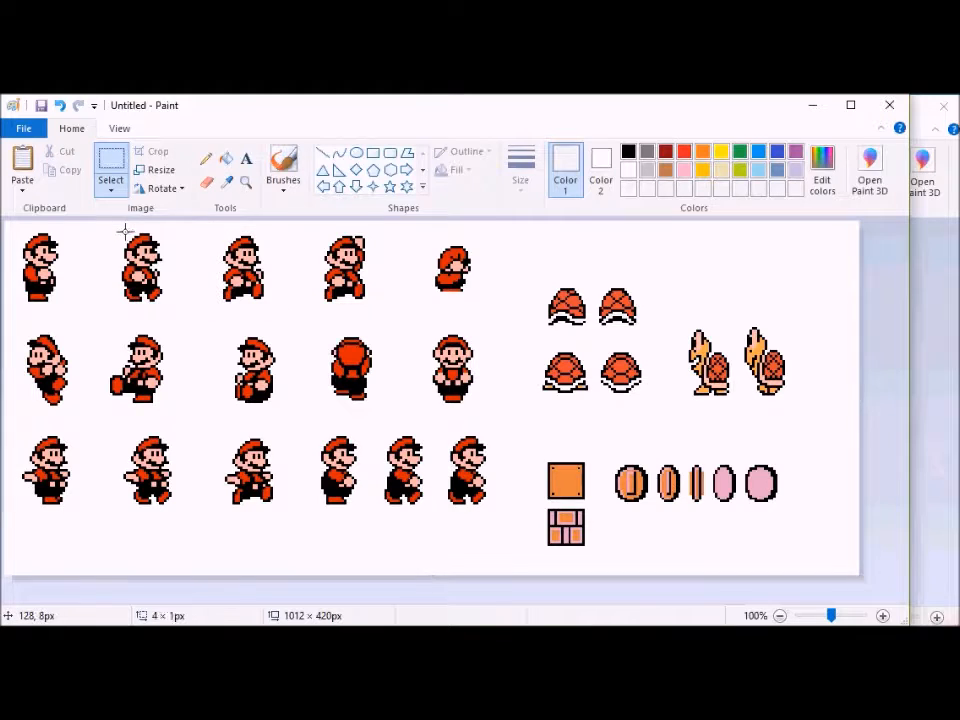
pyautogui.click(82, 600)
pyautogui.hotkey('ctrl', 'z')
pyautogui.hotkey('ctrl', 'v')
pyautogui.moveTo(57, 302); pyautogui.dragTo(137, 493)
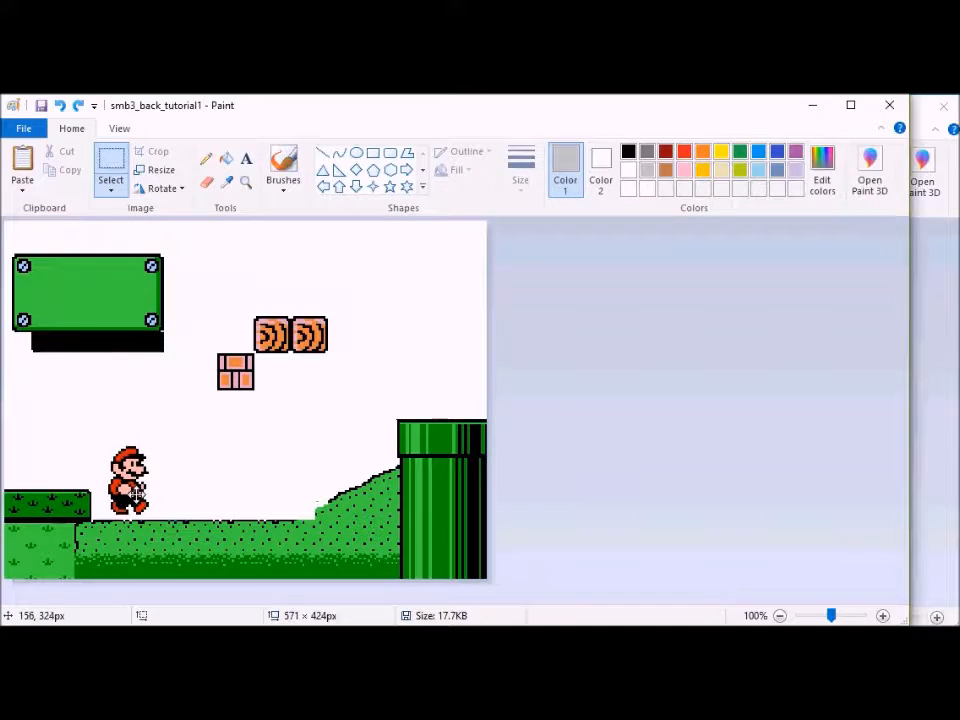
pyautogui.hotkey('ctrl', 'a')
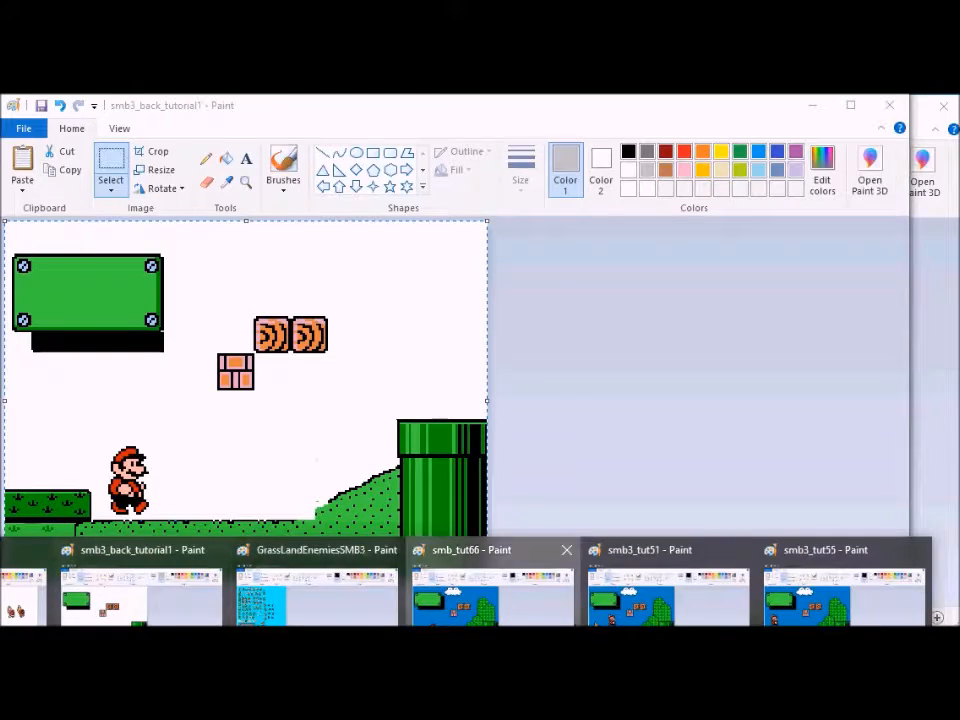
# Step: Paste the walking Mario scene into the smb_tut66 frame in place of the old Mario and save it as smb_tut67
pyautogui.click(492, 597)
pyautogui.click(72, 132)
pyautogui.click(110, 272)
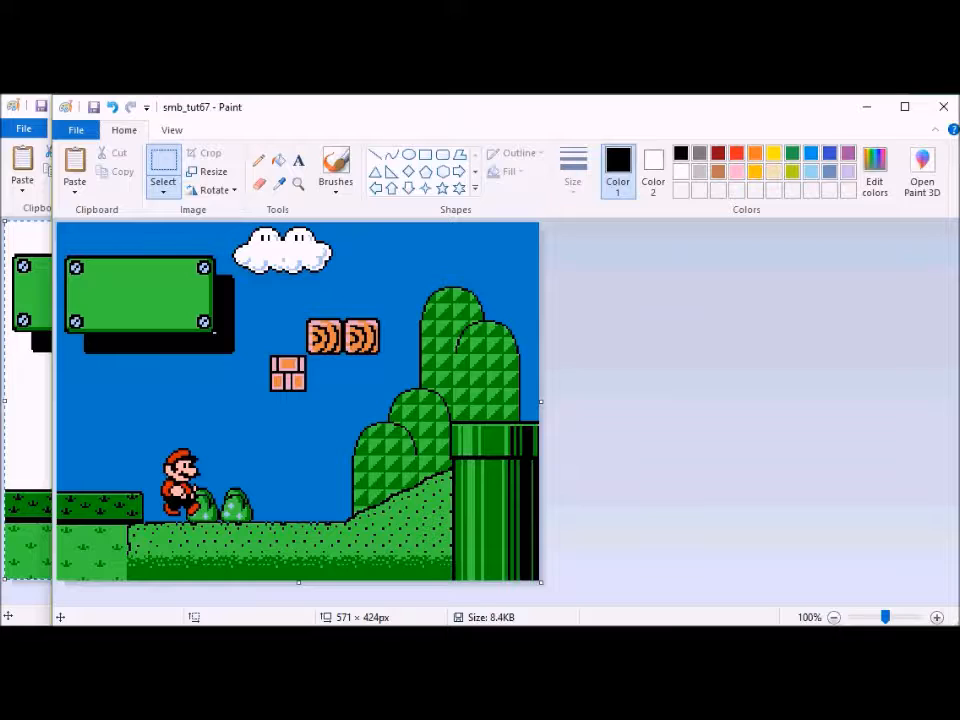
# Step: Replace the Mario in smb3_back_tutorial1 with the third top-row running pose, farther right on the lower ground, and select the whole scene
pyautogui.moveTo(320, 622)
pyautogui.click(28, 590)
pyautogui.click(235, 291)
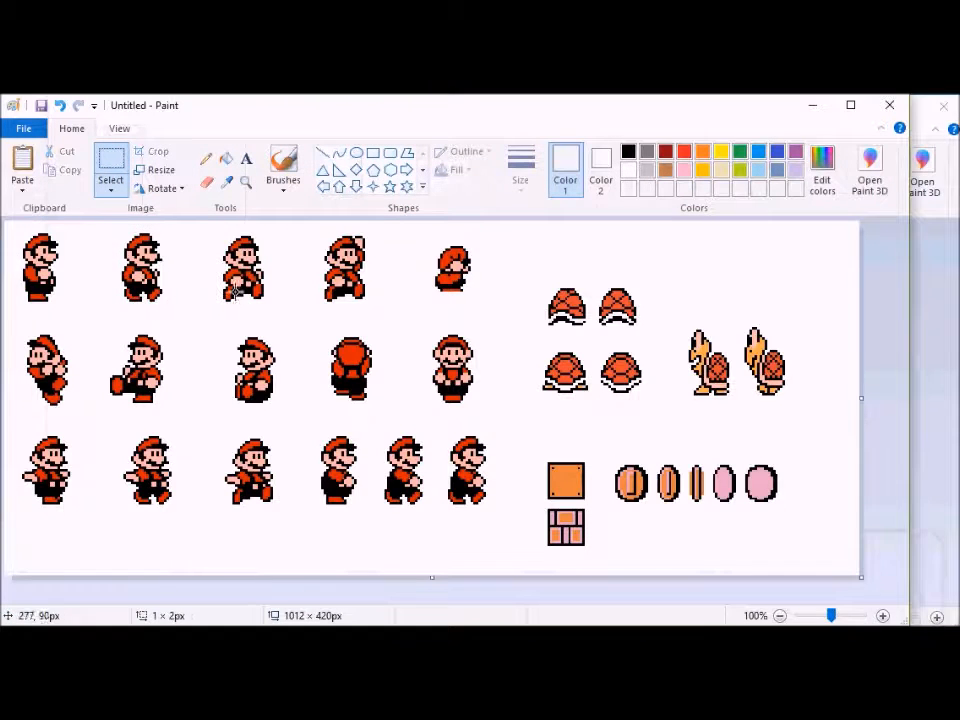
pyautogui.moveTo(307, 227); pyautogui.dragTo(386, 300)
pyautogui.moveTo(203, 225); pyautogui.dragTo(281, 323)
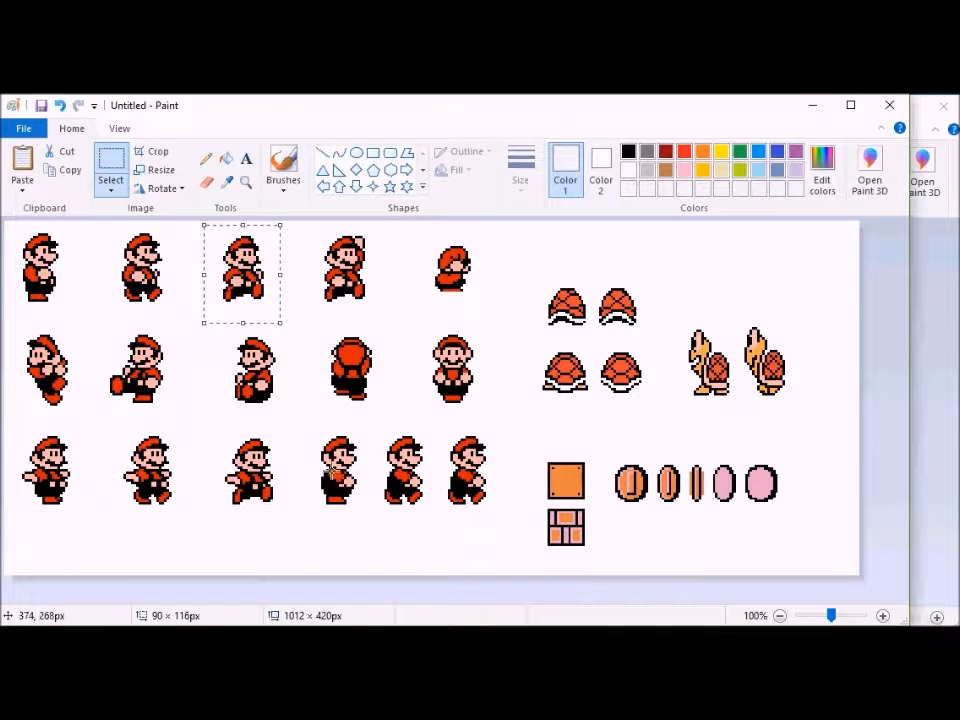
pyautogui.hotkey('ctrl', 'c')
pyautogui.moveTo(320, 622)
pyautogui.click(110, 585)
pyautogui.hotkey('ctrl', 'v')
pyautogui.moveTo(67, 293); pyautogui.dragTo(171, 496)
pyautogui.hotkey('ctrl', 'a')
# Step: Replace the old Mario in the smb_tut67 frame with the running Mario scene from smb3_back_tutorial1
pyautogui.moveTo(320, 622)
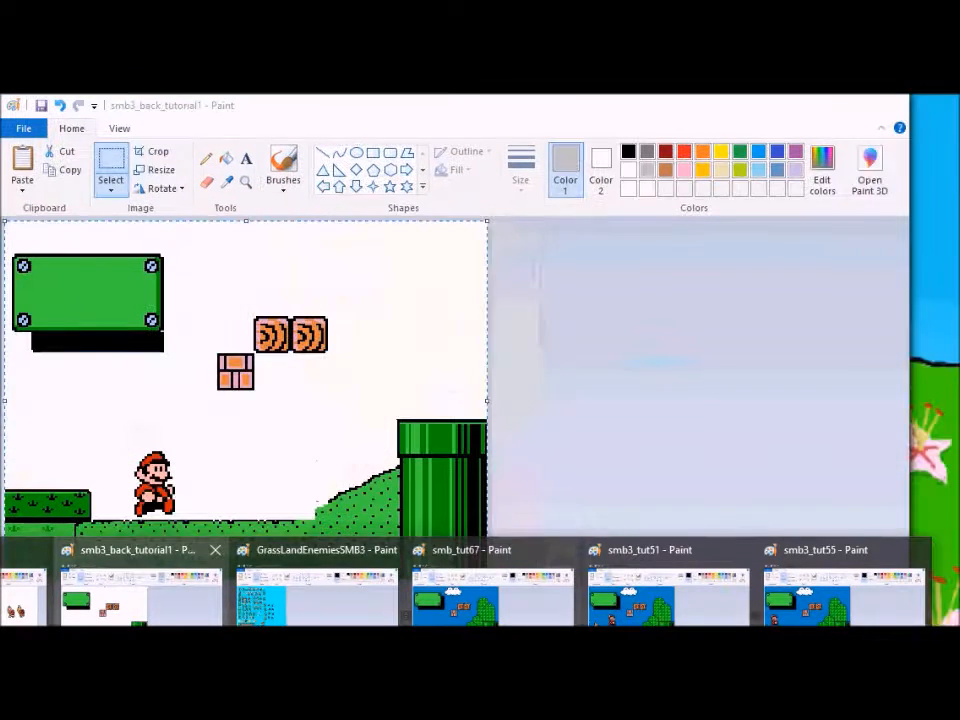
pyautogui.click(140, 590)
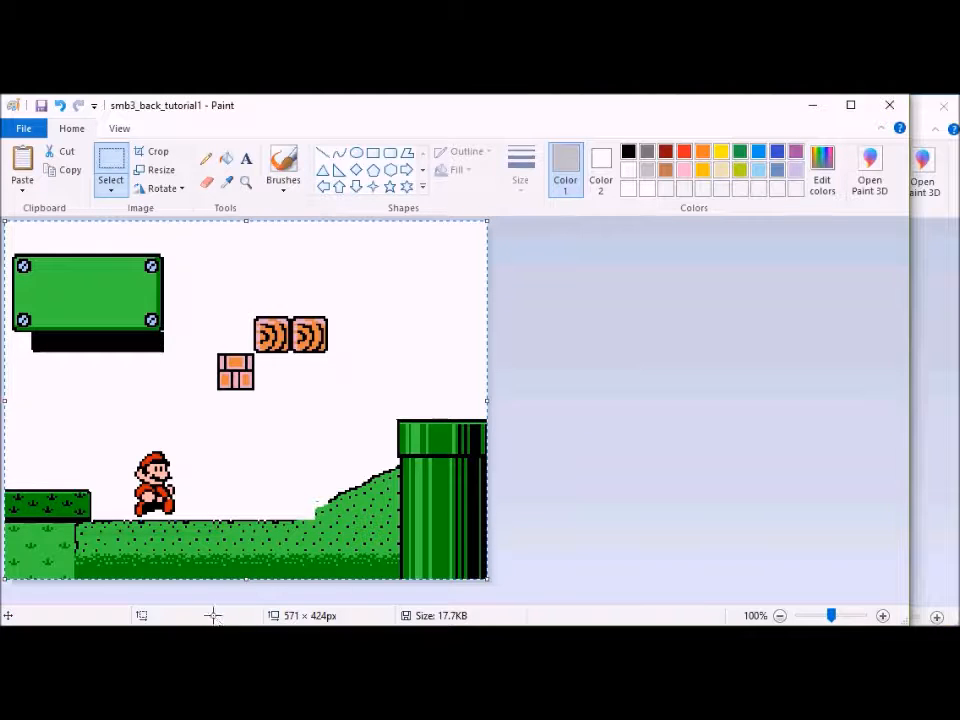
pyautogui.click(450, 605)
pyautogui.hotkey('ctrl', 'v')
pyautogui.hotkey('ctrl', 'z')
pyautogui.hotkey('ctrl', 'v')
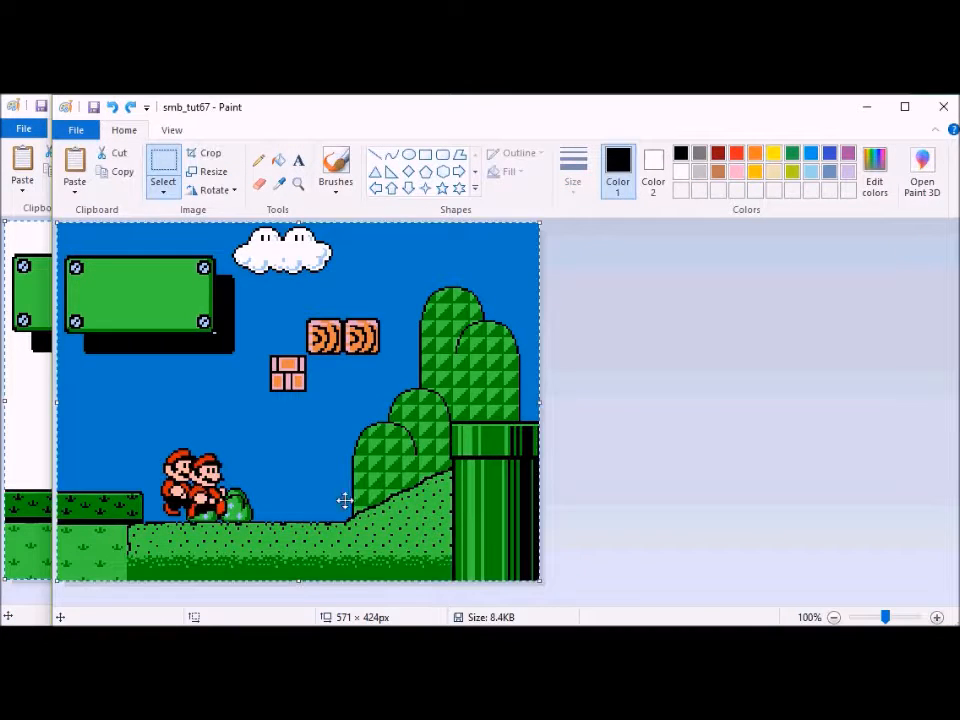
pyautogui.hotkey('ctrl', 'z')
pyautogui.hotkey('ctrl', 'z')
pyautogui.hotkey('ctrl', 'y')
# Step: Save the running Mario frame as smb_tut68
pyautogui.click(76, 130)
pyautogui.click(105, 271)
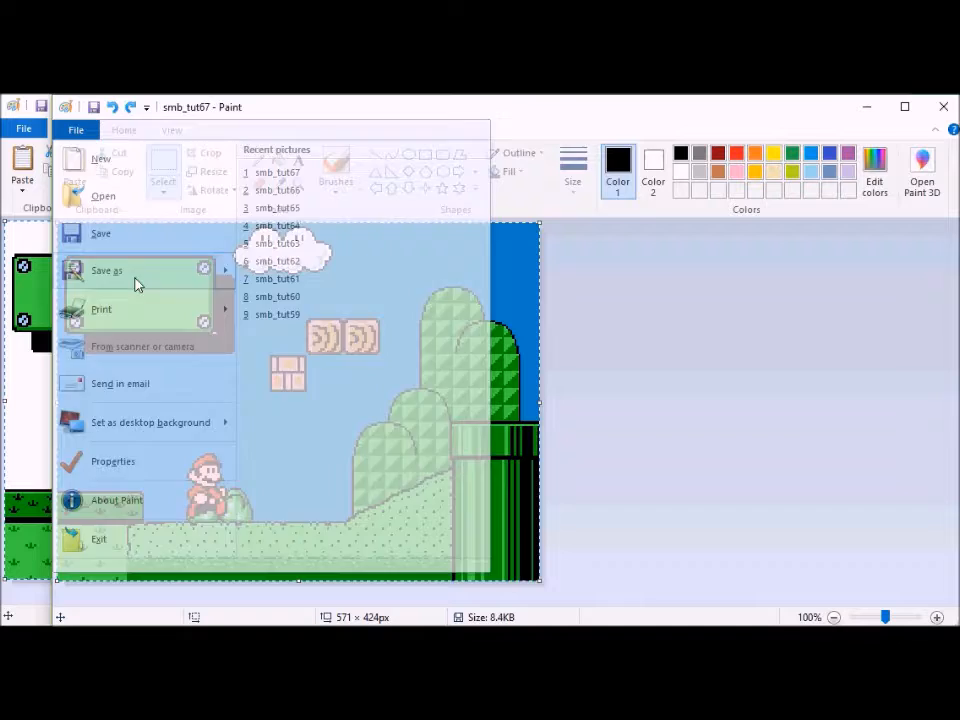
pyautogui.press('Right')
pyautogui.press('BackSpace')
pyautogui.write('8')
pyautogui.press('Return')
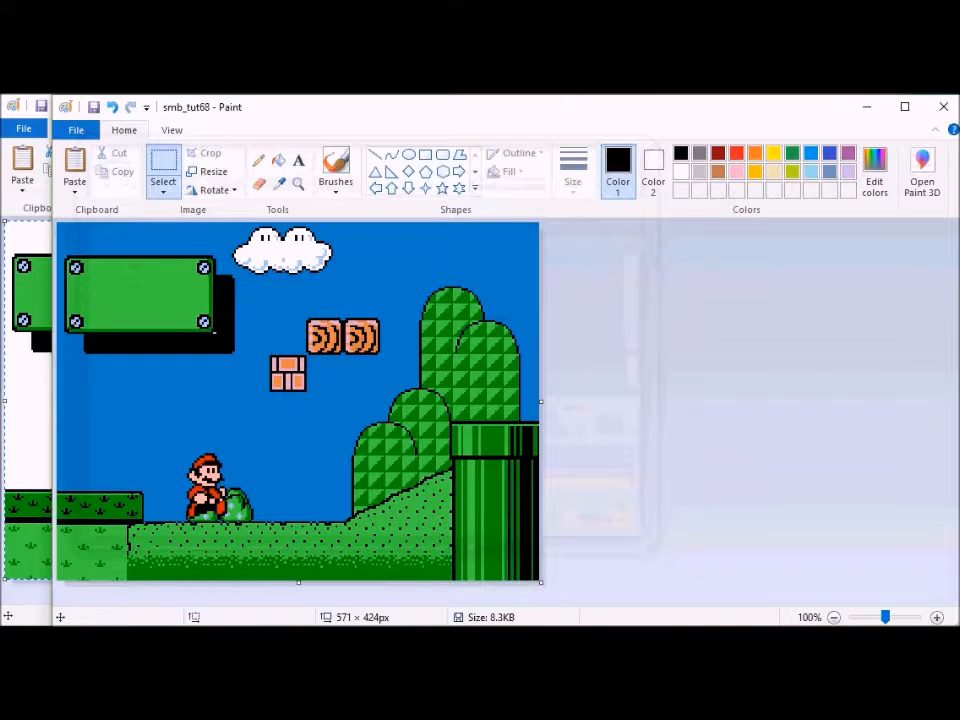
# Step: Replace the running Mario in smb3_back_tutorial1 with the second top-row walking pose, slightly farther right on the lower ground, and select the whole scene
pyautogui.click(28, 585)
pyautogui.click(306, 389)
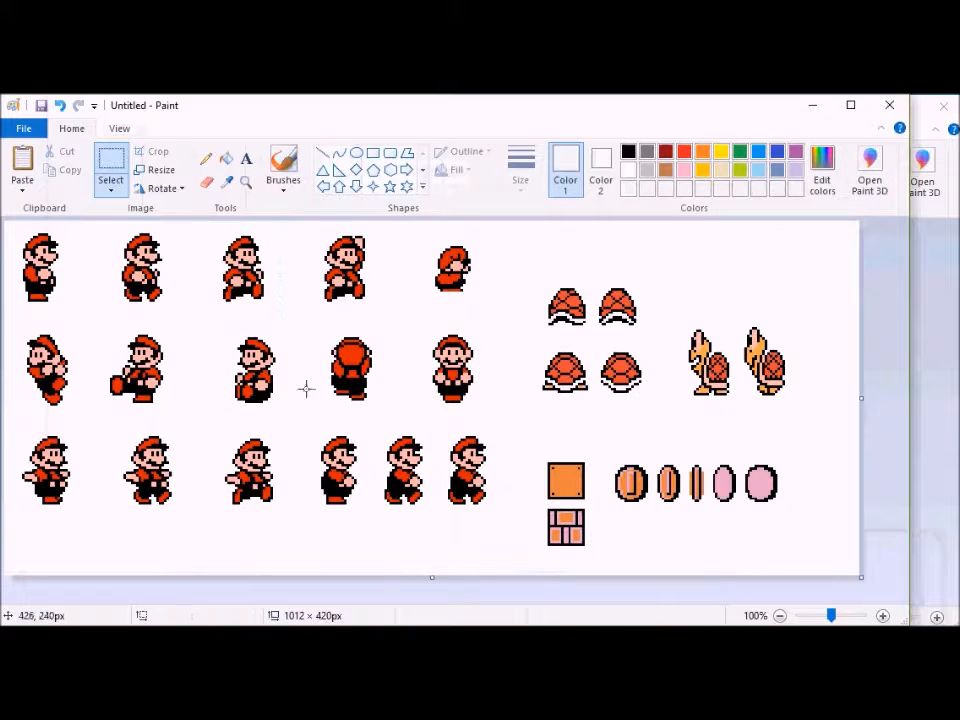
pyautogui.moveTo(157, 262); pyautogui.dragTo(185, 312)
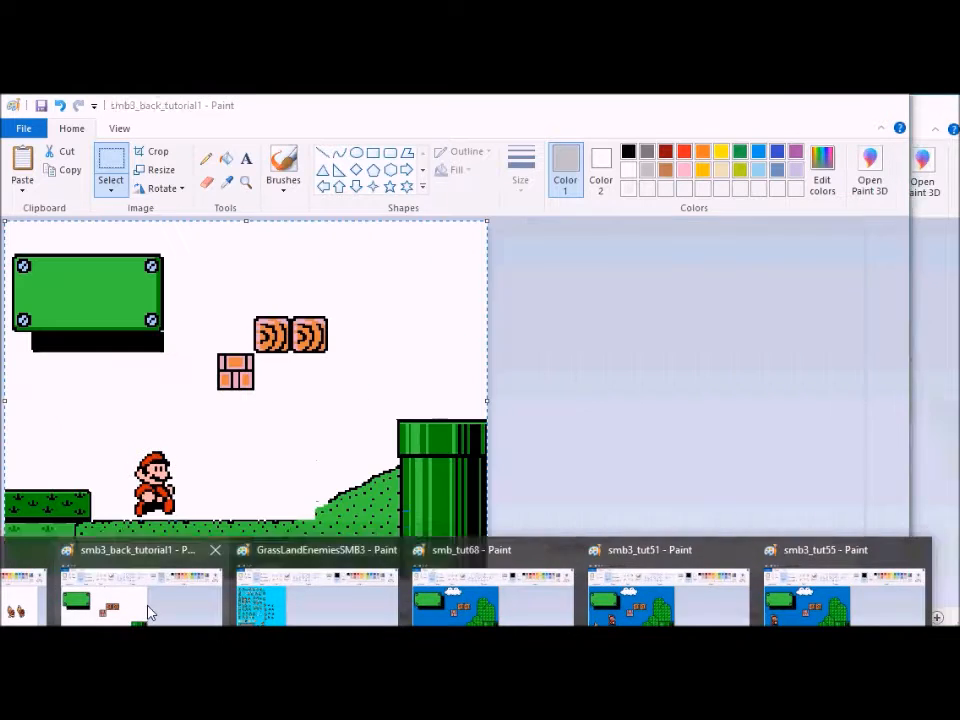
pyautogui.click(146, 612)
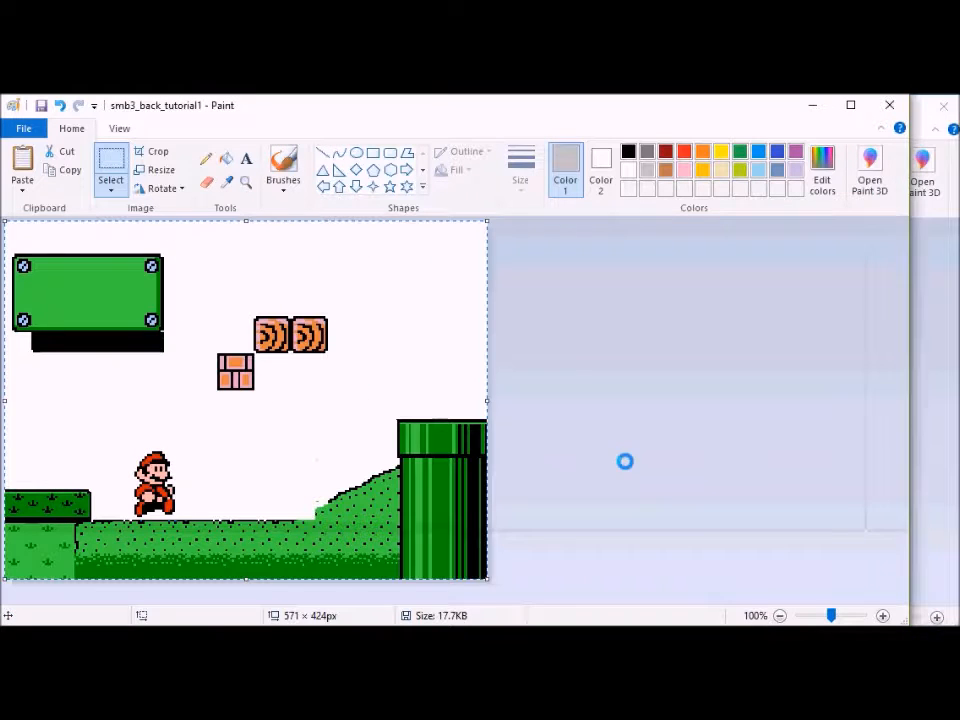
pyautogui.click(921, 358)
pyautogui.click(26, 454)
pyautogui.hotkey('ctrl', 'v')
pyautogui.moveTo(31, 275)
pyautogui.mouseDown()
pyautogui.moveTo(83, 345)
pyautogui.moveTo(147, 489)
pyautogui.moveTo(161, 498)
pyautogui.mouseUp()
pyautogui.hotkey('ctrl', 'a')
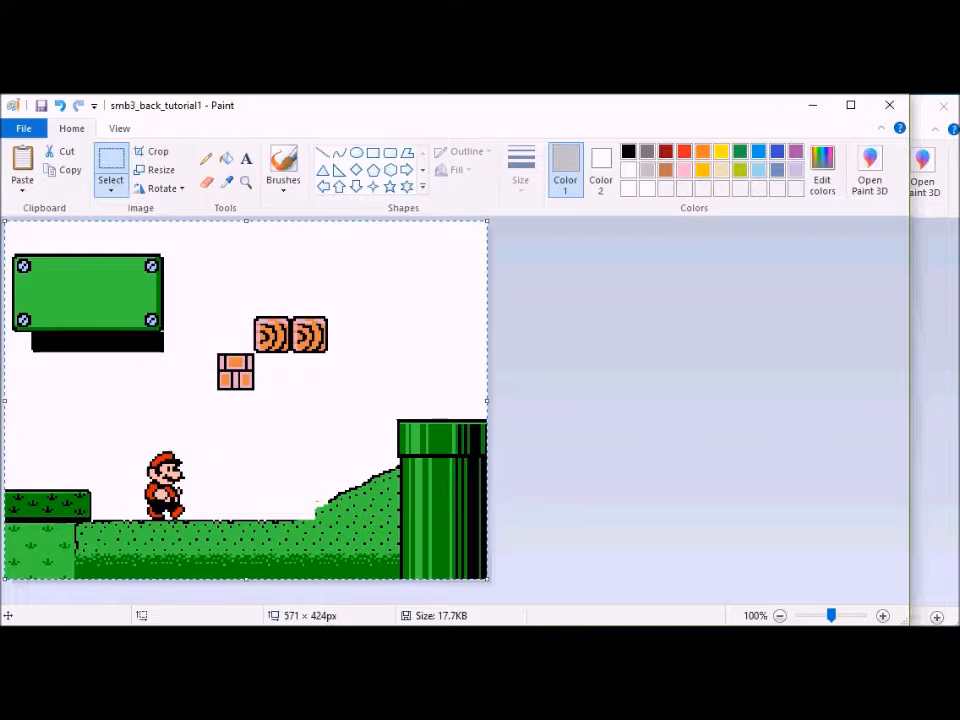
# Step: Paste the walking Mario scene into the smb_tut68 frame in place of the old Mario and save it as smb_tut69
pyautogui.click(330, 624)
pyautogui.click(490, 595)
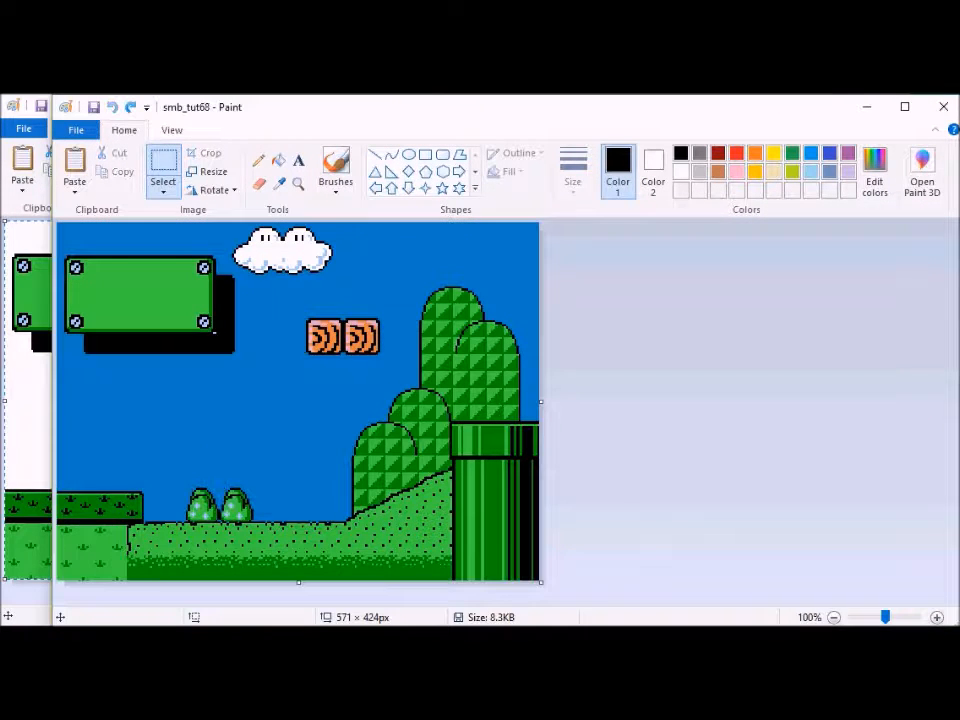
pyautogui.click(75, 130)
pyautogui.click(113, 262)
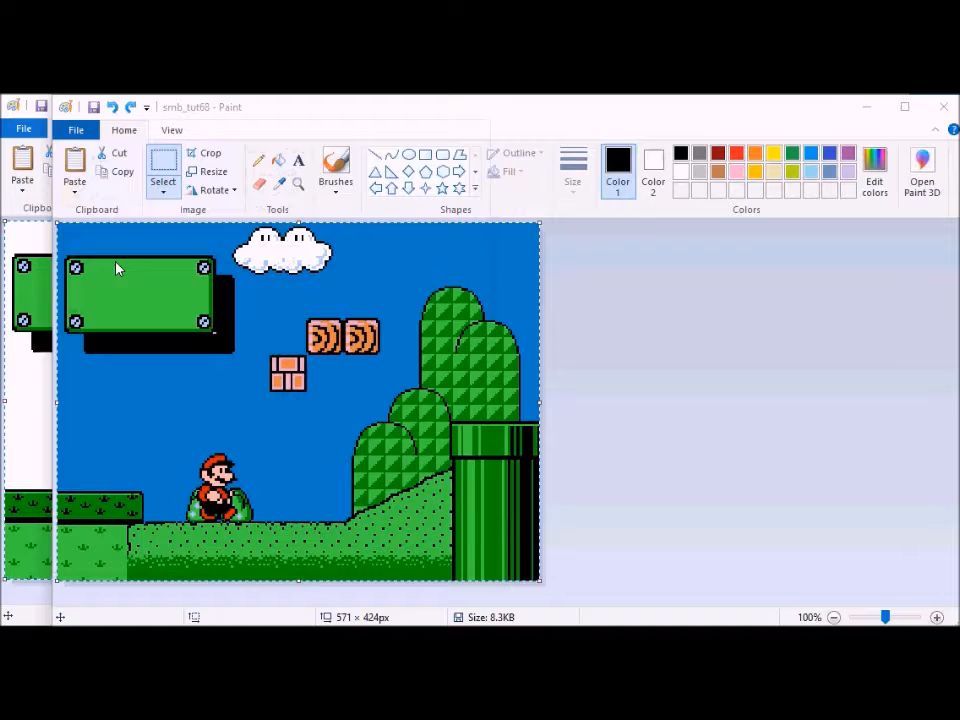
pyautogui.press('End')
pyautogui.press('BackSpace')
pyautogui.write('9')
pyautogui.press('Return')
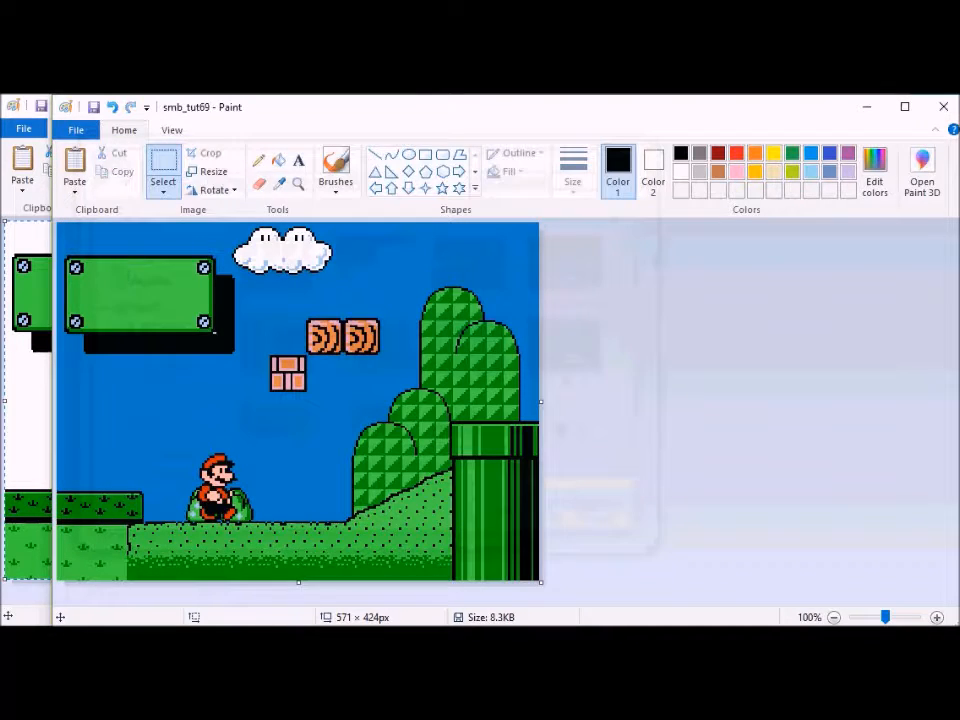
# Step: Replace the walking Mario in smb3_back_tutorial1 with the sprite sheet's raised-arm jumping pose, slightly right and just above the ground, and select the whole scene
pyautogui.click(160, 622)
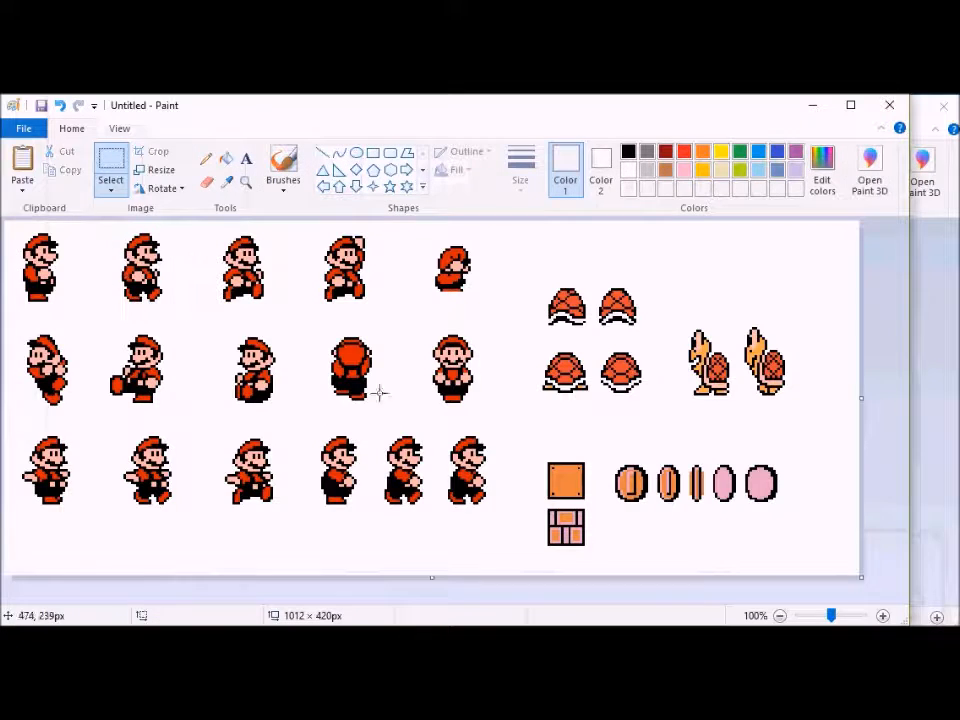
pyautogui.moveTo(160, 622)
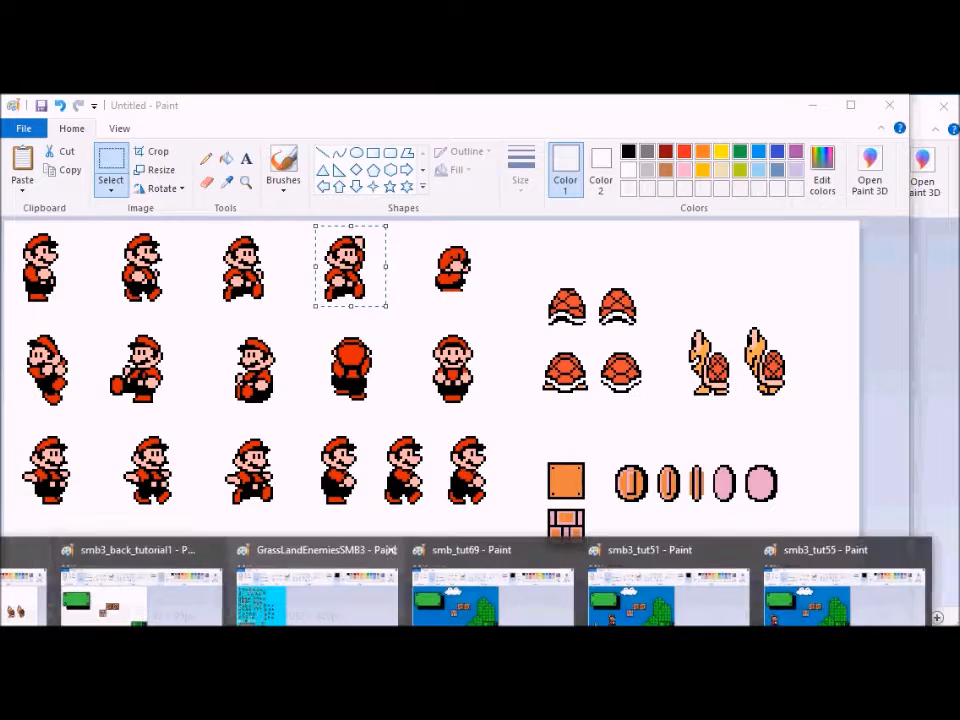
pyautogui.click(107, 595)
pyautogui.moveTo(138, 428); pyautogui.dragTo(218, 505)
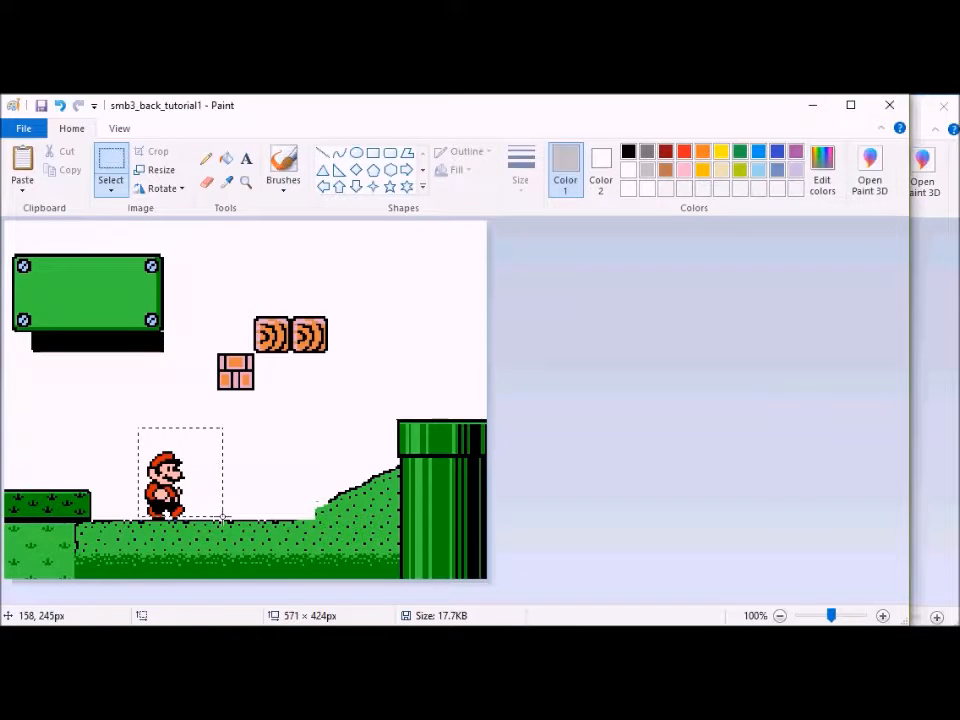
pyautogui.hotkey('ctrl', 'x')
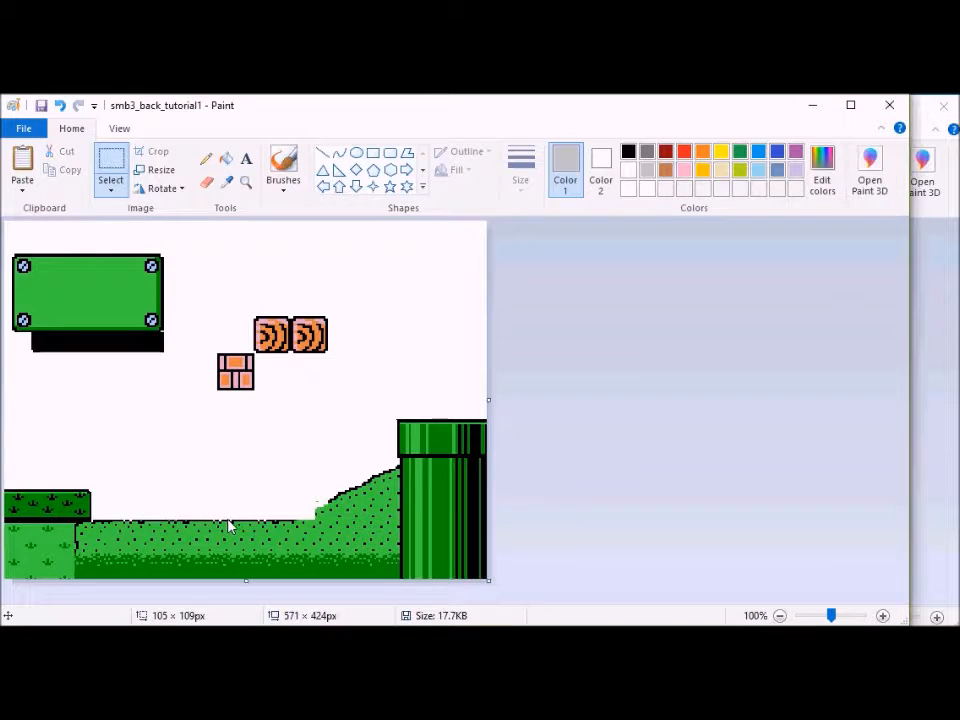
pyautogui.hotkey('ctrl', 'v')
pyautogui.moveTo(27, 262); pyautogui.dragTo(176, 472)
pyautogui.hotkey('ctrl', 'a')
# Step: Paste the jumping Mario scene into the smb_tut69 frame in place of the old Mario and save it as smb_tut70
pyautogui.click(326, 622)
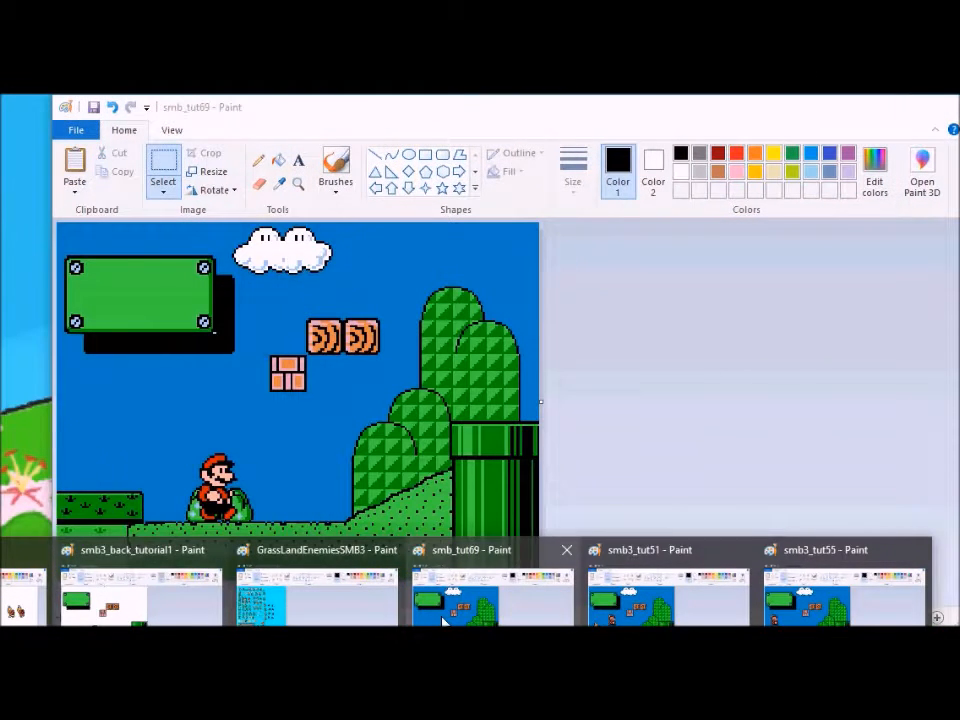
pyautogui.click(443, 622)
pyautogui.hotkey('ctrl', 'v')
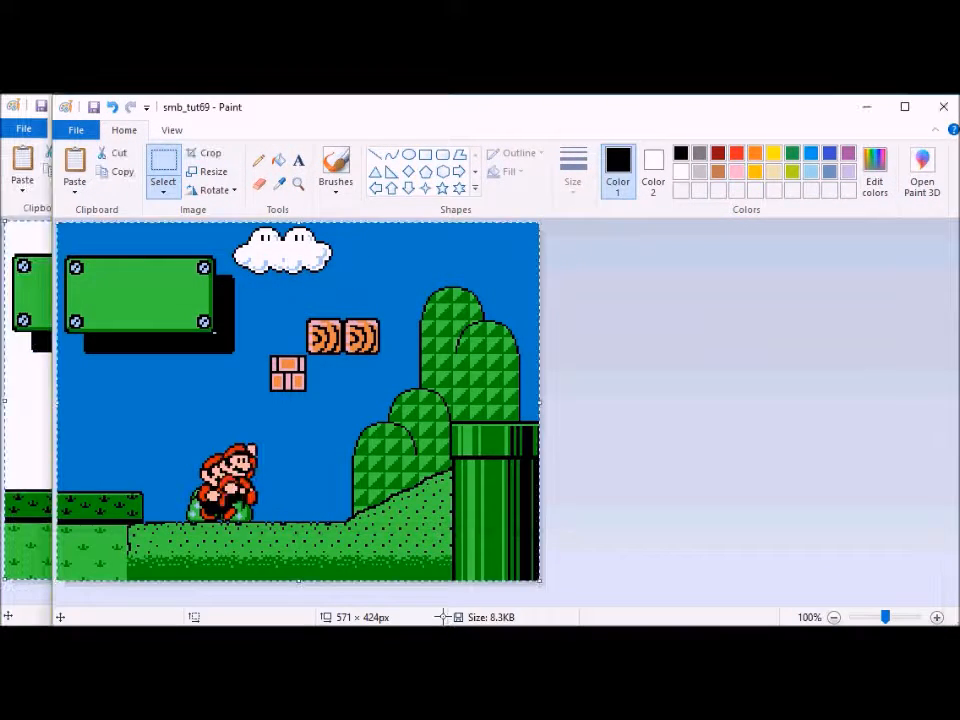
pyautogui.click(74, 134)
pyautogui.click(117, 269)
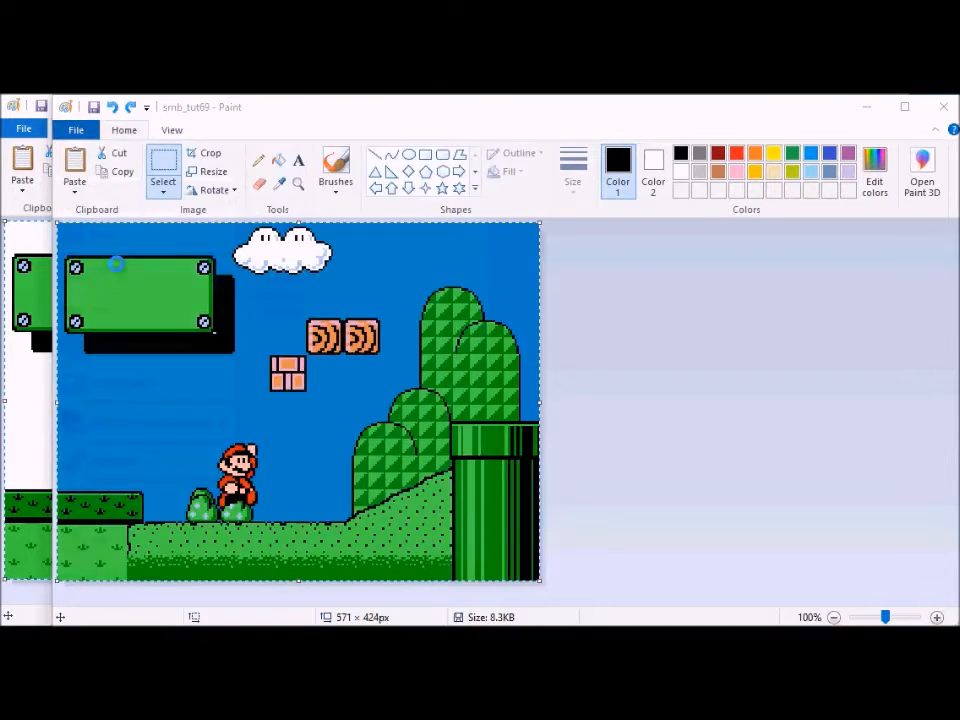
pyautogui.press('Right')
pyautogui.press('BackSpace')
pyautogui.press('BackSpace')
pyautogui.press('Return')
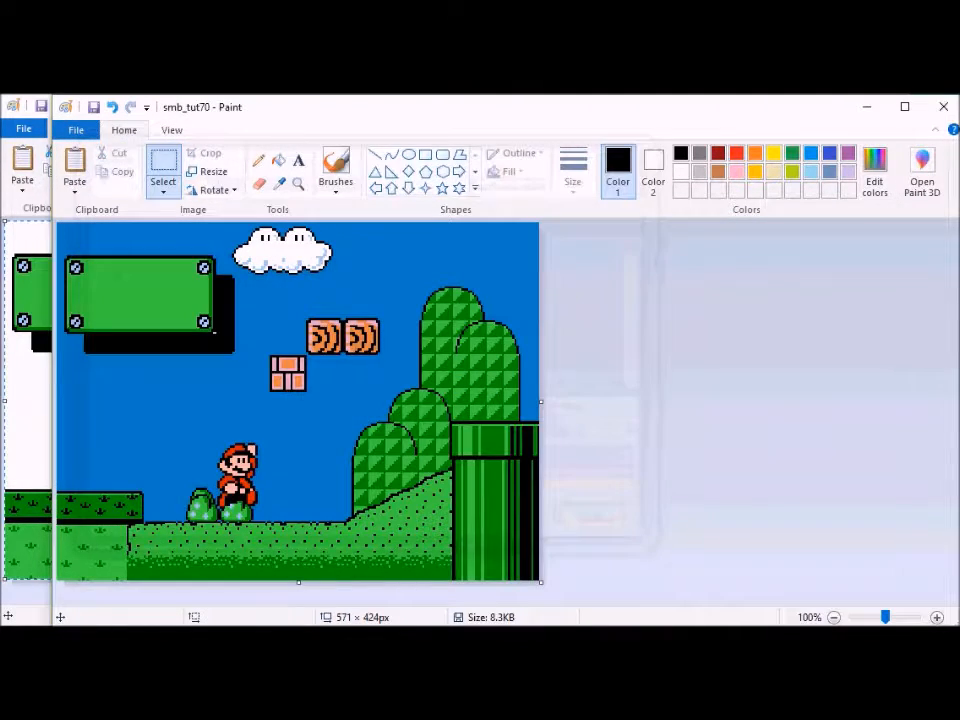
# Step: Move the jumping Mario in smb3_back_tutorial1 up and to the right toward the brick block and select the whole scene
pyautogui.moveTo(407, 626)
pyautogui.click(25, 590)
pyautogui.click(238, 240)
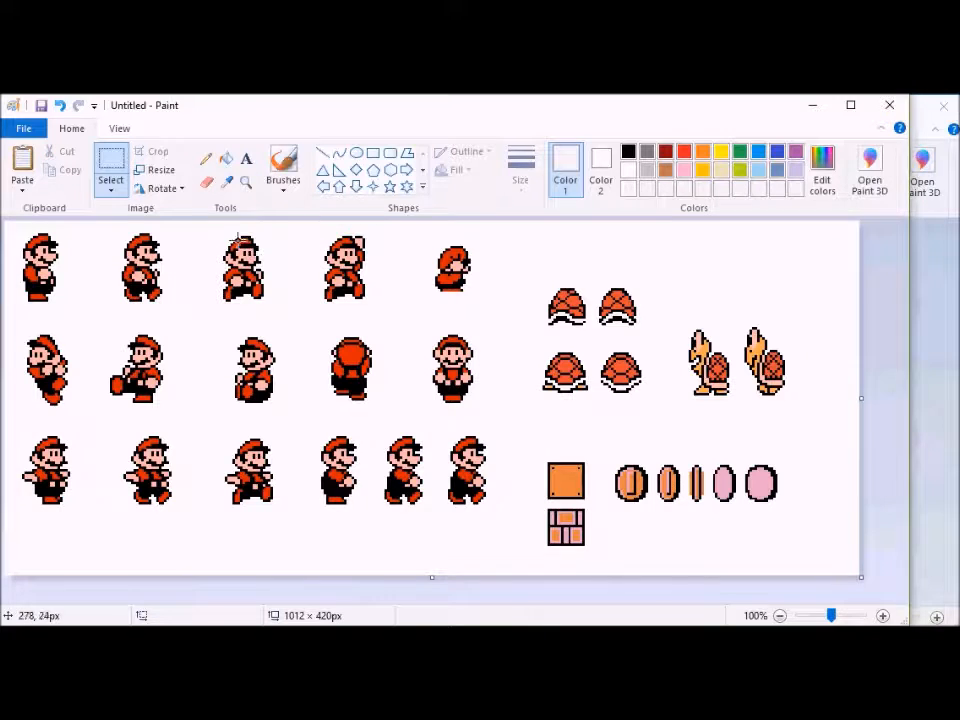
pyautogui.moveTo(407, 626)
pyautogui.click(120, 590)
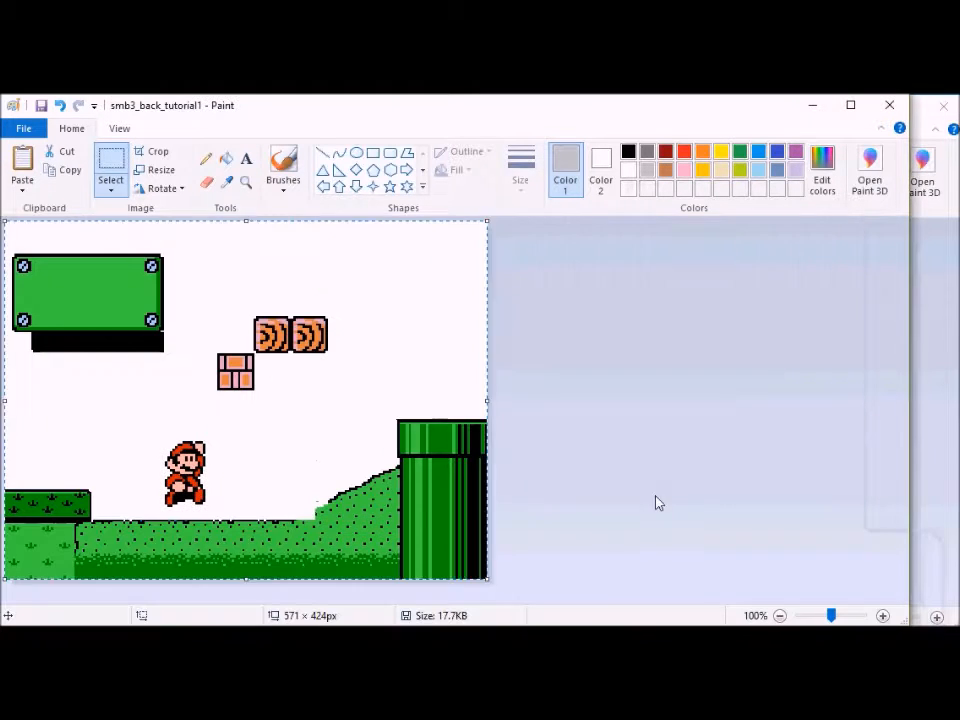
pyautogui.moveTo(146, 424); pyautogui.dragTo(223, 468)
pyautogui.moveTo(407, 626)
pyautogui.click(140, 590)
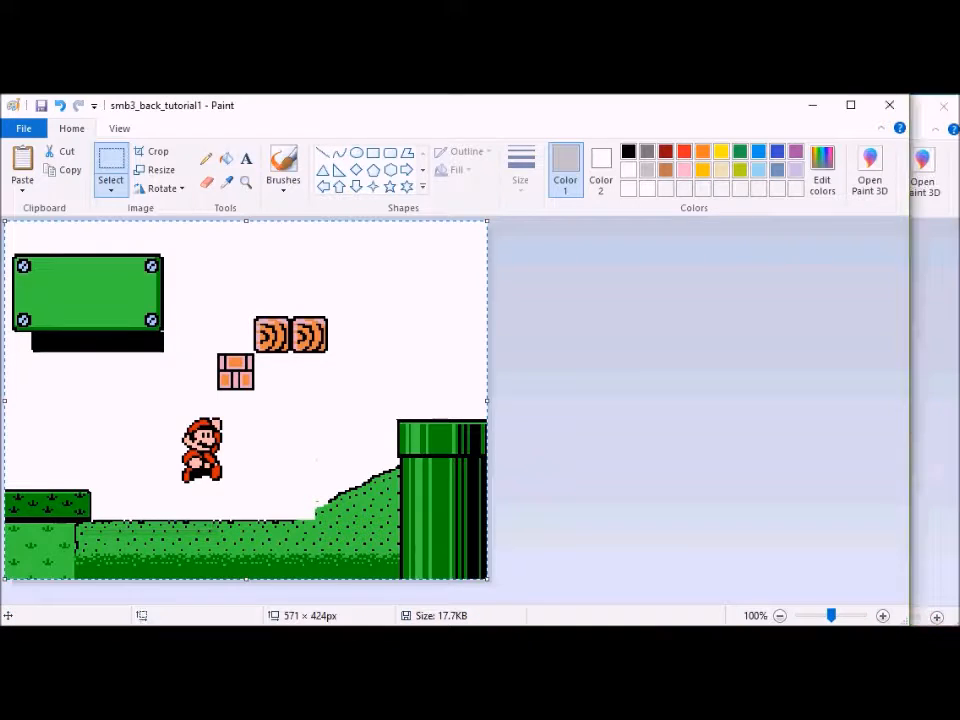
# Step: Paste the higher jump scene into the smb_tut70 frame and save it as smb_tut71
pyautogui.click(490, 598)
pyautogui.hotkey('ctrl', 'v')
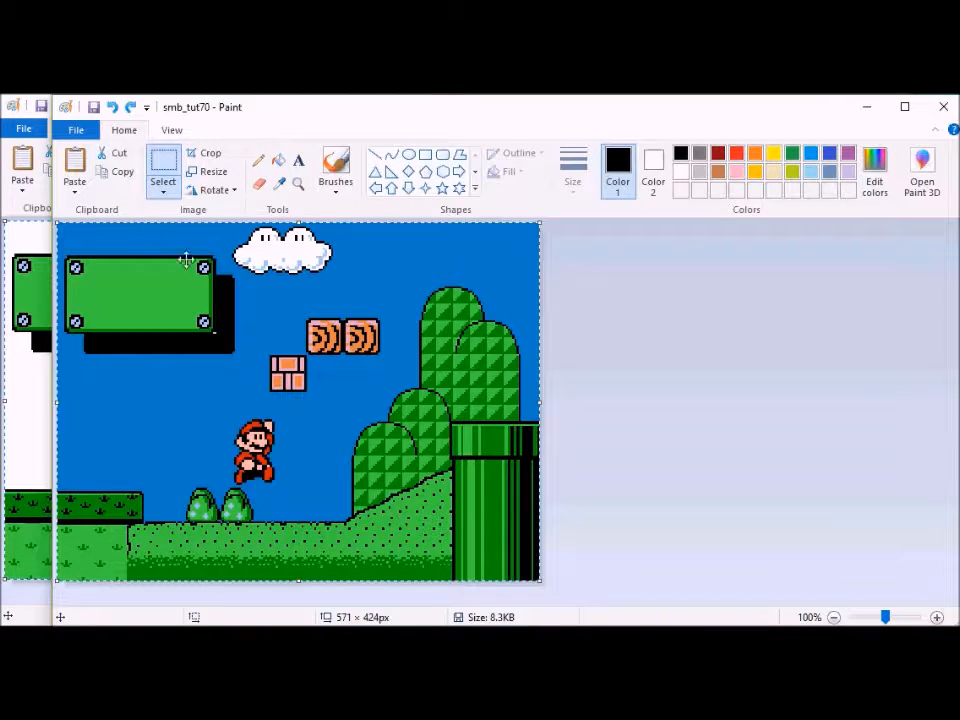
pyautogui.click(76, 130)
pyautogui.click(116, 272)
pyautogui.write('smb_tut71')
pyautogui.press('Return')
# Step: Raise the jumping Mario in smb3_back_tutorial1 farther up and right, just below the brick block, and select the whole scene
pyautogui.click(135, 600)
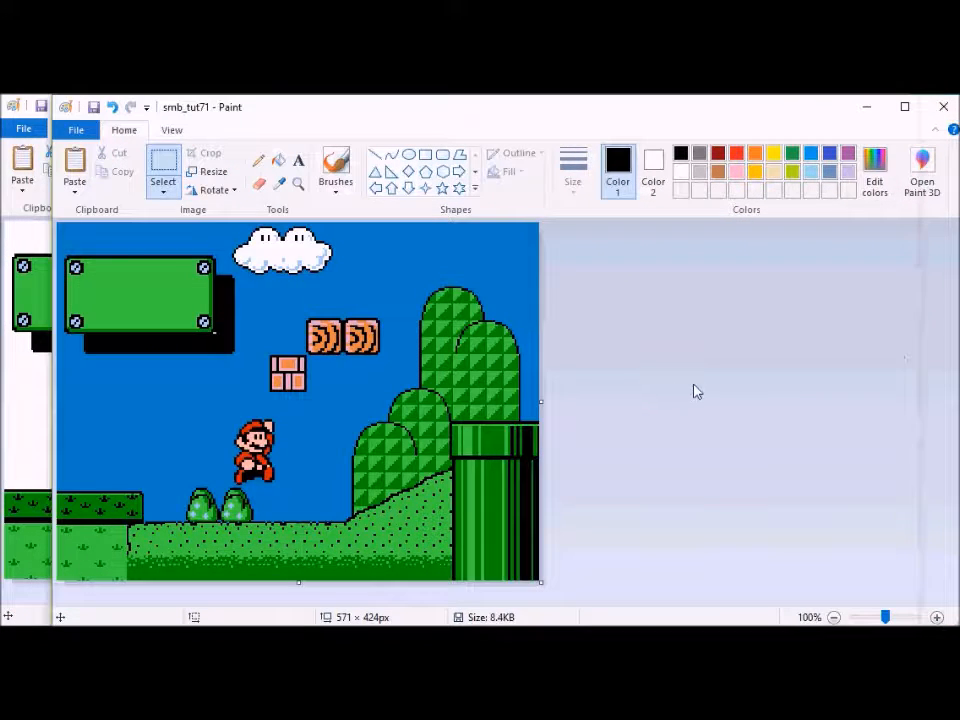
pyautogui.click(92, 442)
pyautogui.moveTo(150, 407); pyautogui.dragTo(234, 503)
pyautogui.moveTo(203, 437); pyautogui.dragTo(214, 422)
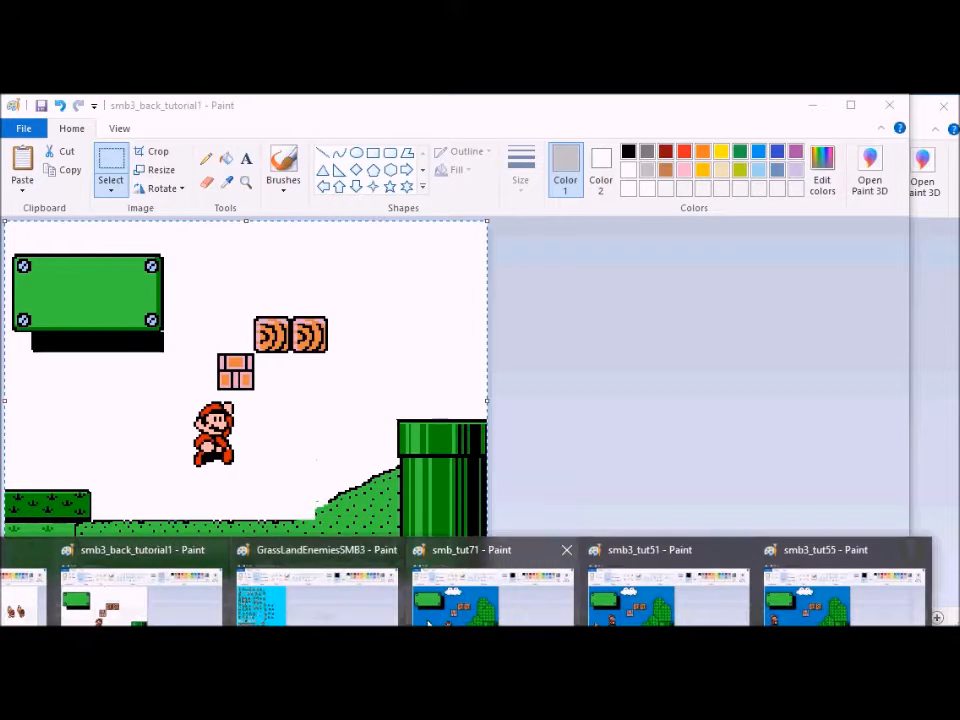
# Step: Paste the scene with Mario just below the brick block into the smb_tut71 frame and save it as smb_tut72
pyautogui.click(457, 612)
pyautogui.click(75, 130)
pyautogui.click(122, 270)
pyautogui.press('Right')
pyautogui.press('BackSpace')
pyautogui.write('2')
pyautogui.press('Return')
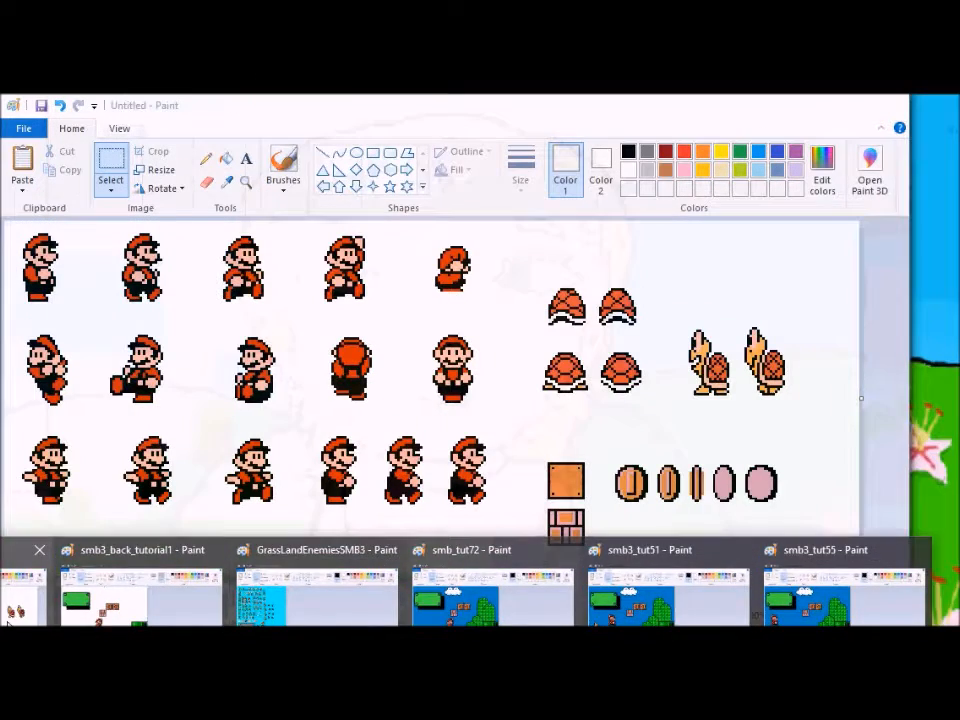
# Step: Copy the plain orange block from the sprite sheet and place it over the brick block in smb3_back_tutorial1
pyautogui.click(166, 618)
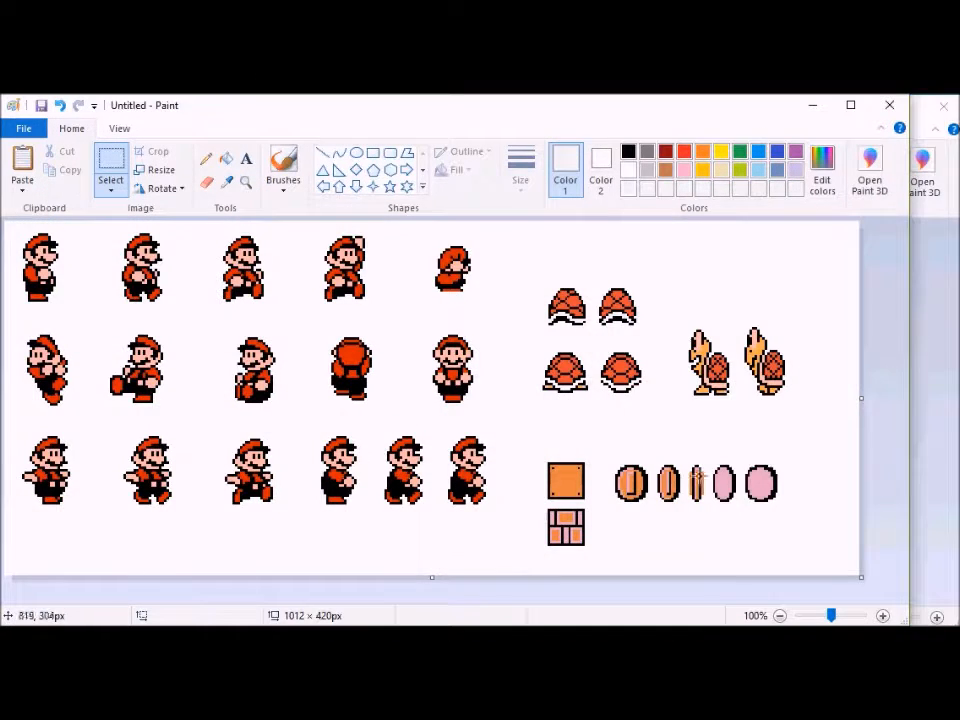
pyautogui.moveTo(549, 462); pyautogui.dragTo(591, 503)
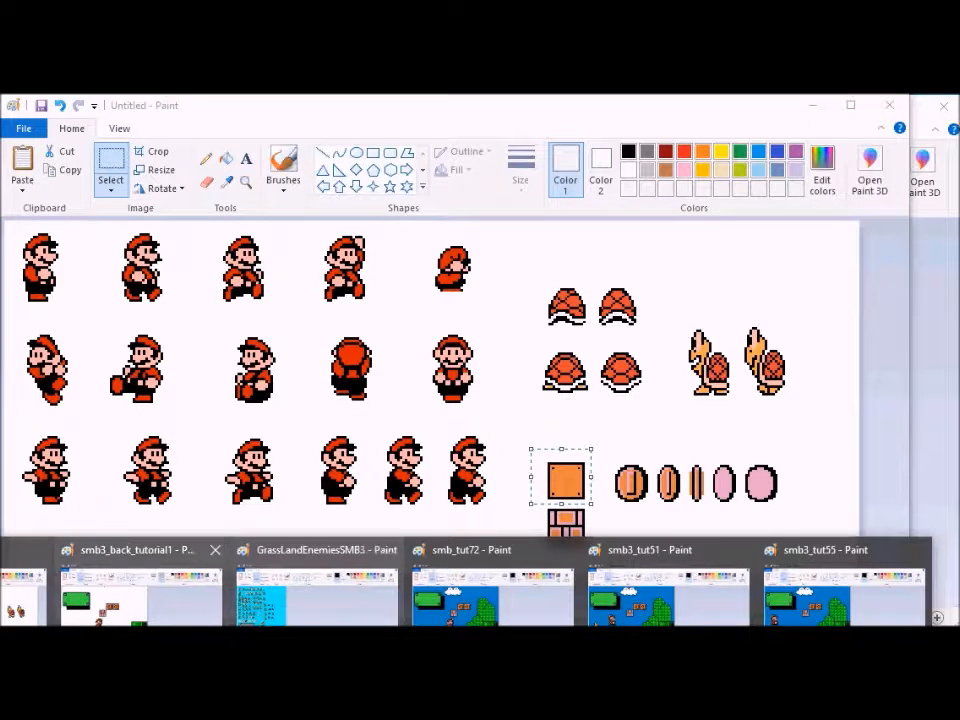
pyautogui.moveTo(163, 624)
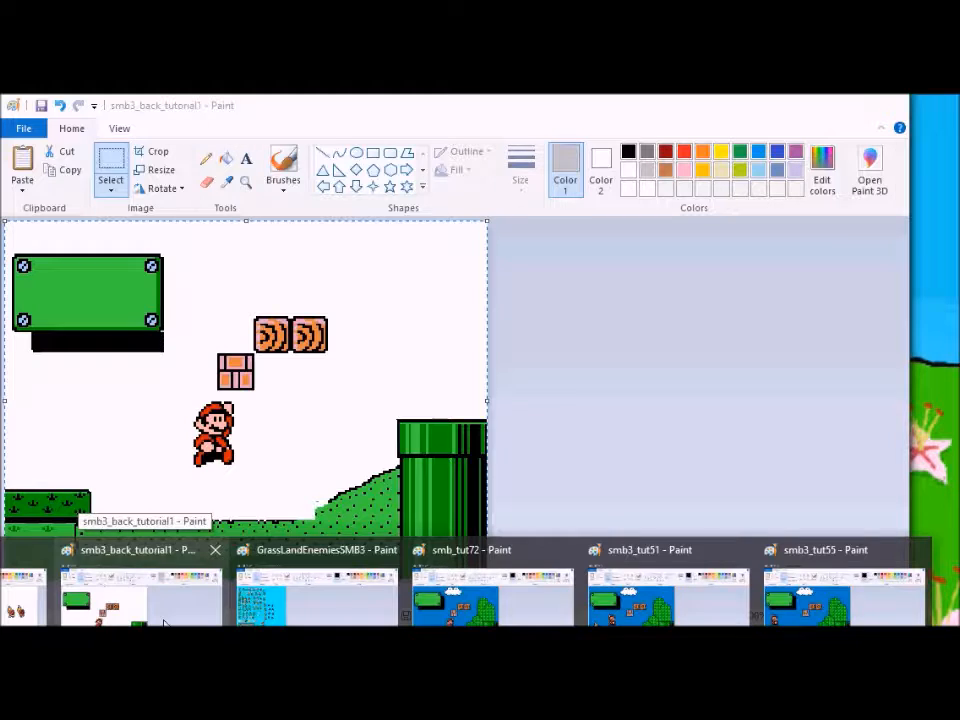
pyautogui.click(163, 624)
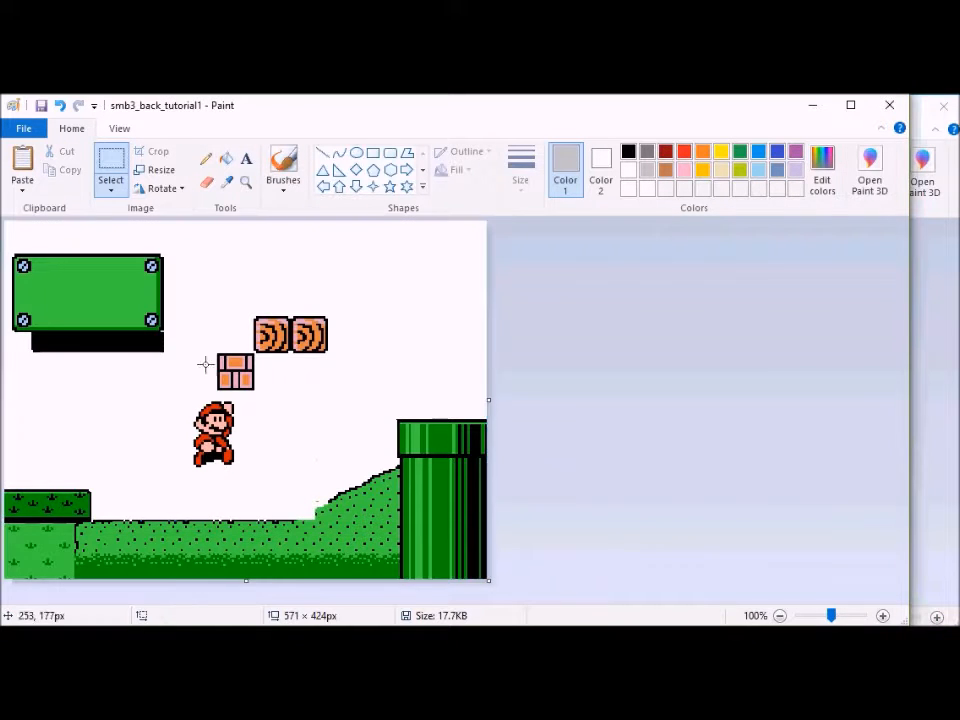
pyautogui.hotkey('ctrl', 'v')
pyautogui.moveTo(40, 254); pyautogui.dragTo(237, 372)
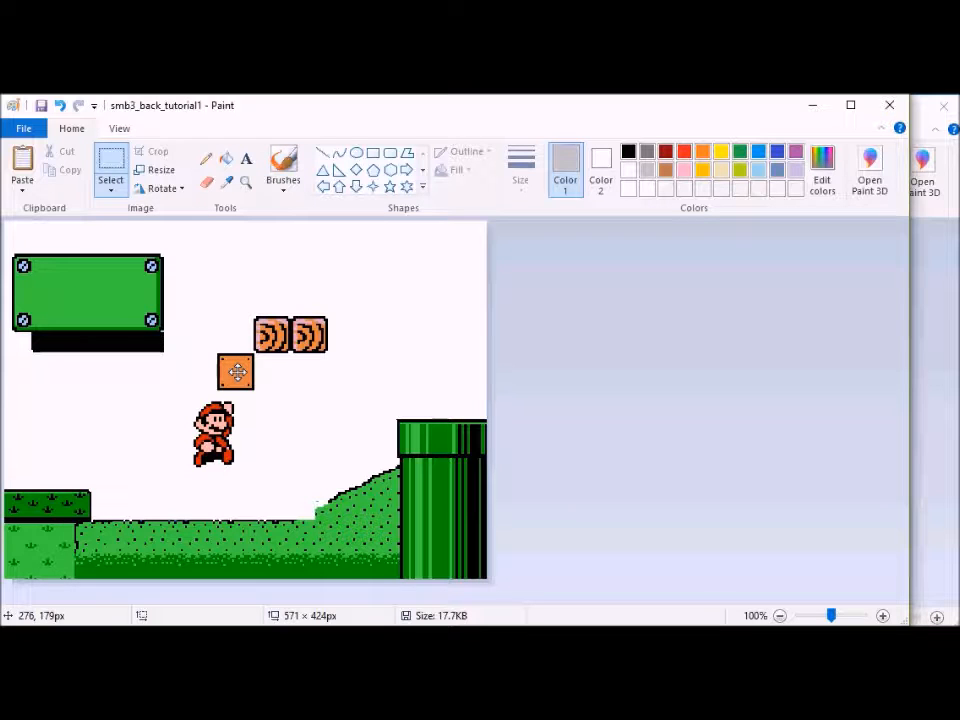
pyautogui.hotkey('ctrl', 'z')
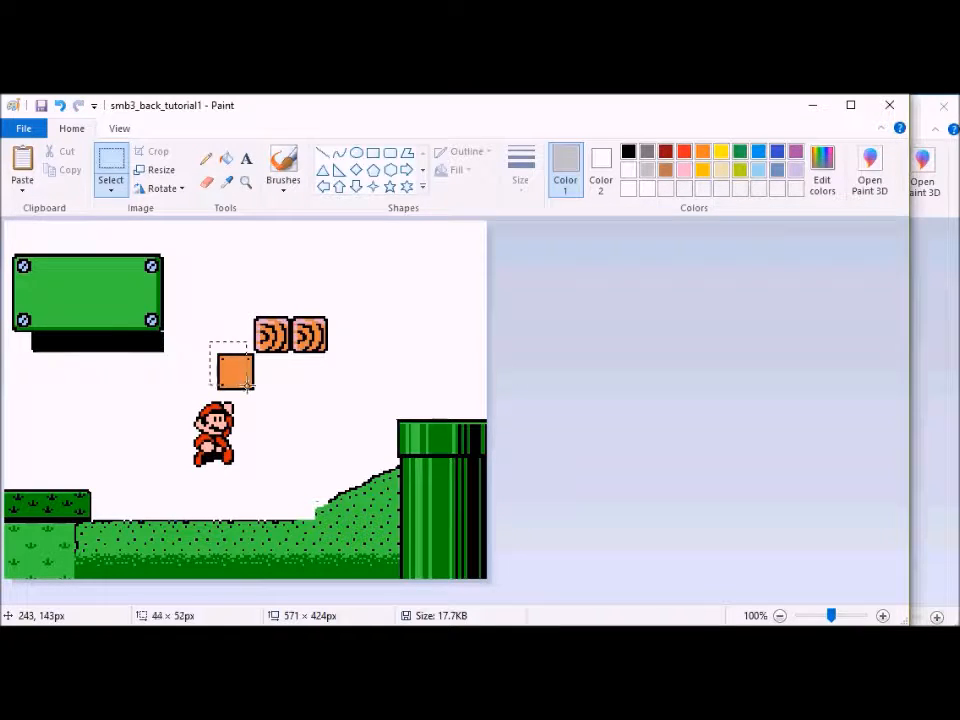
pyautogui.moveTo(254, 398); pyautogui.dragTo(253, 394)
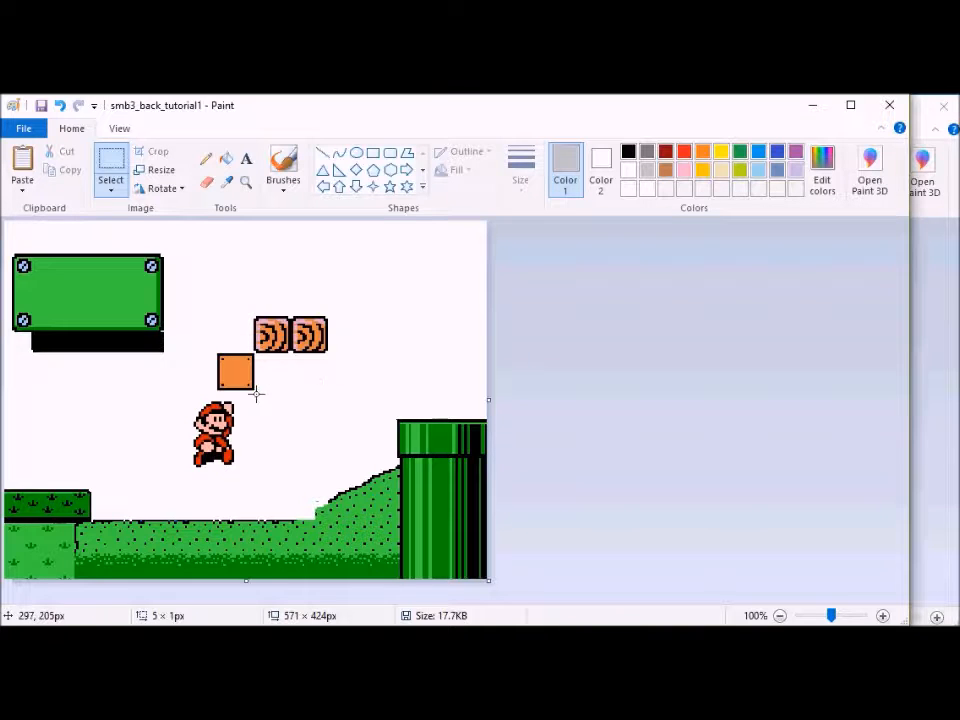
pyautogui.moveTo(206, 352); pyautogui.dragTo(237, 378)
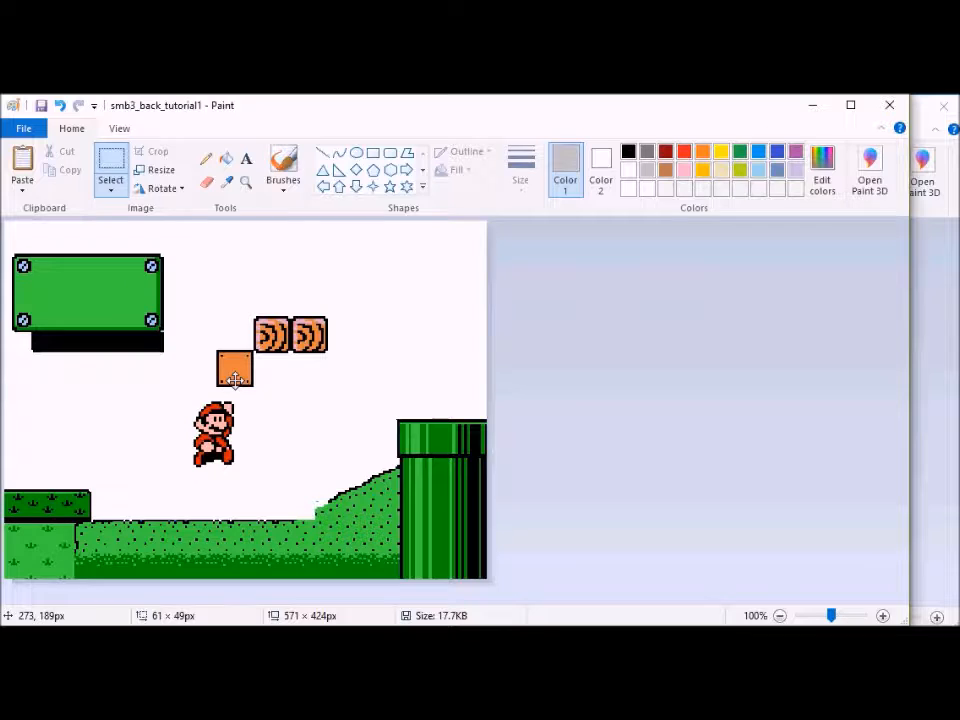
pyautogui.hotkey('ctrl', 'z')
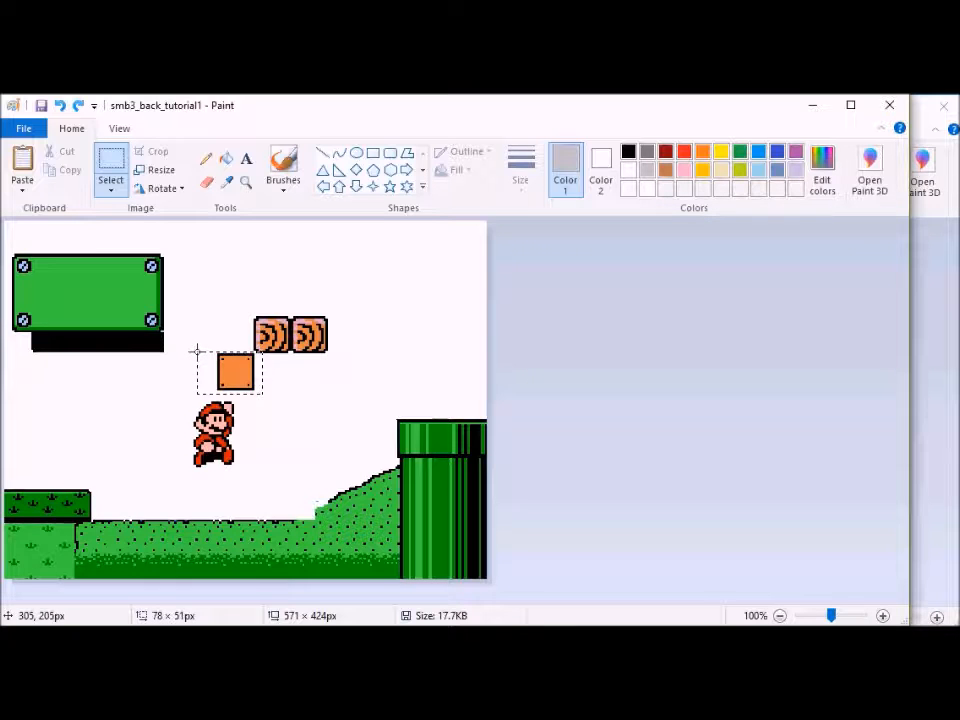
pyautogui.moveTo(197, 352); pyautogui.dragTo(198, 353)
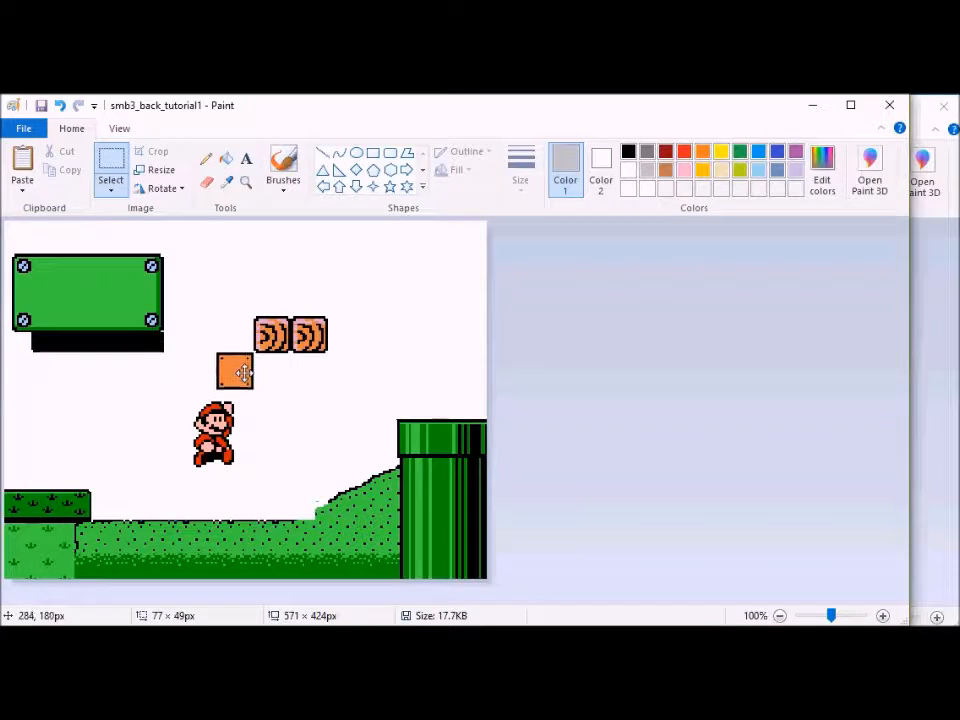
pyautogui.moveTo(246, 372); pyautogui.dragTo(245, 373)
pyautogui.click(313, 370)
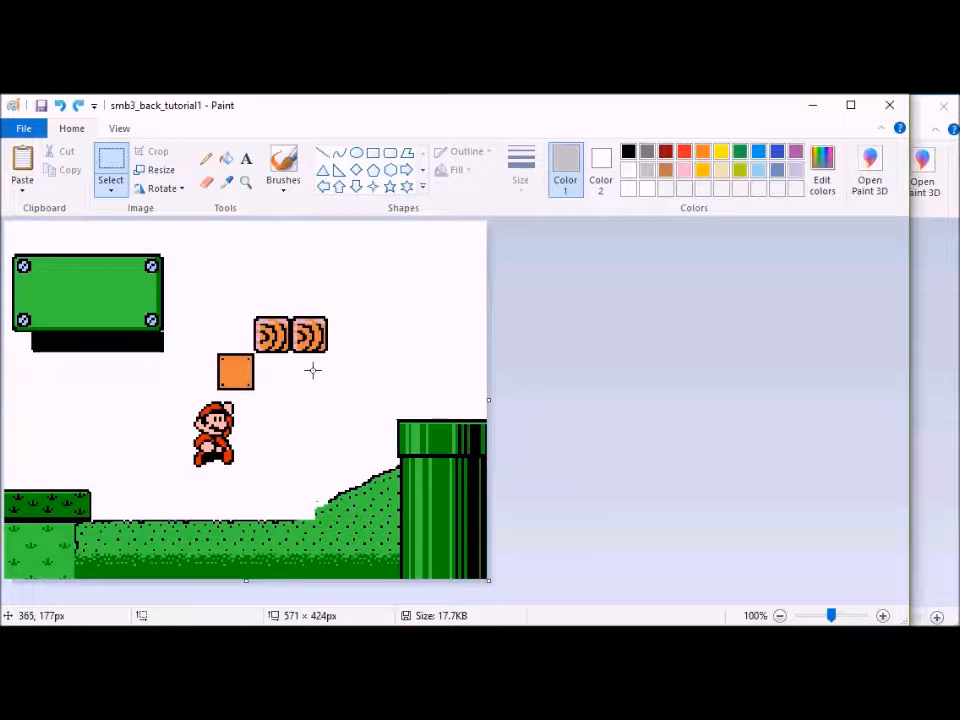
# Step: Nudge the orange block slightly upward, move Mario up and right so his fist touches it, and select the whole scene
pyautogui.moveTo(254, 353); pyautogui.dragTo(248, 377)
pyautogui.click(310, 389)
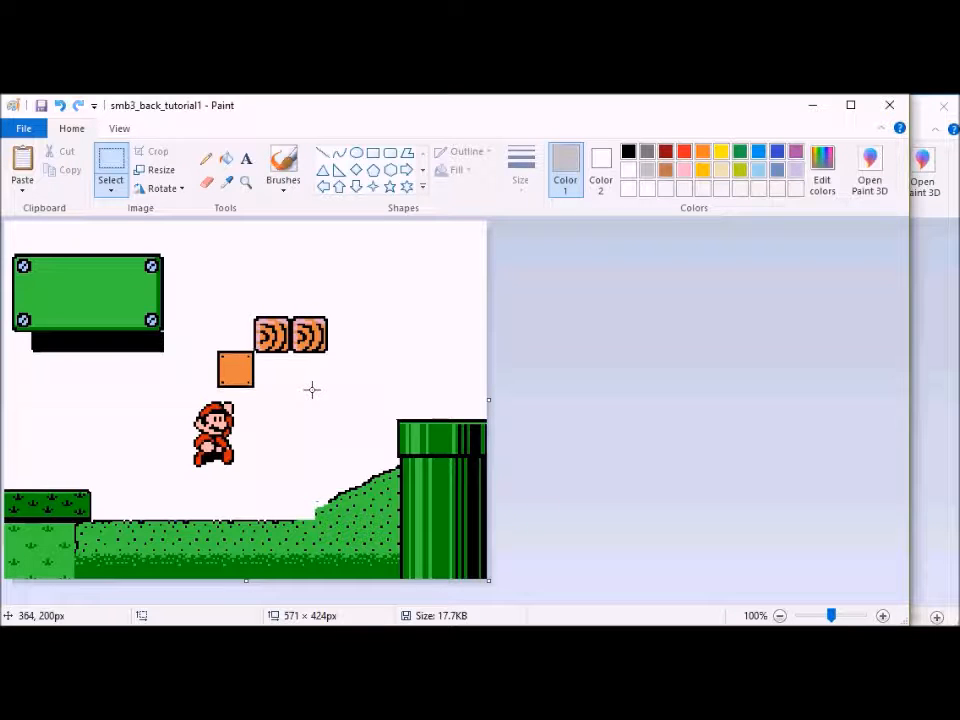
pyautogui.moveTo(183, 424); pyautogui.dragTo(175, 399)
pyautogui.moveTo(232, 427); pyautogui.dragTo(240, 413)
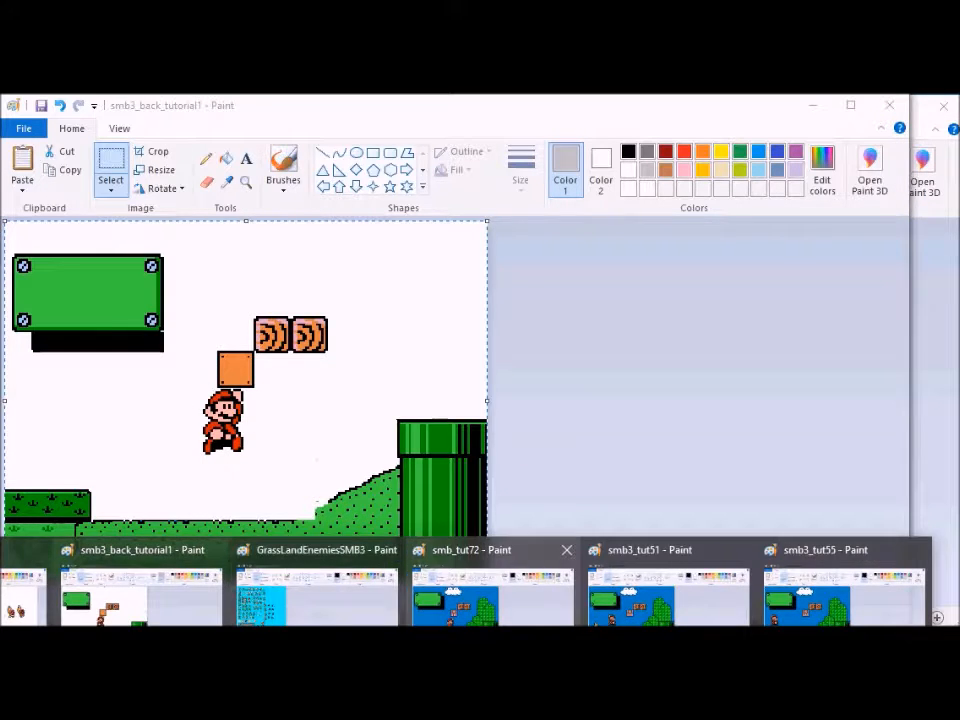
# Step: Try pasting the block-hit scene into the smb_tut72 frame and undo the paste
pyautogui.click(466, 600)
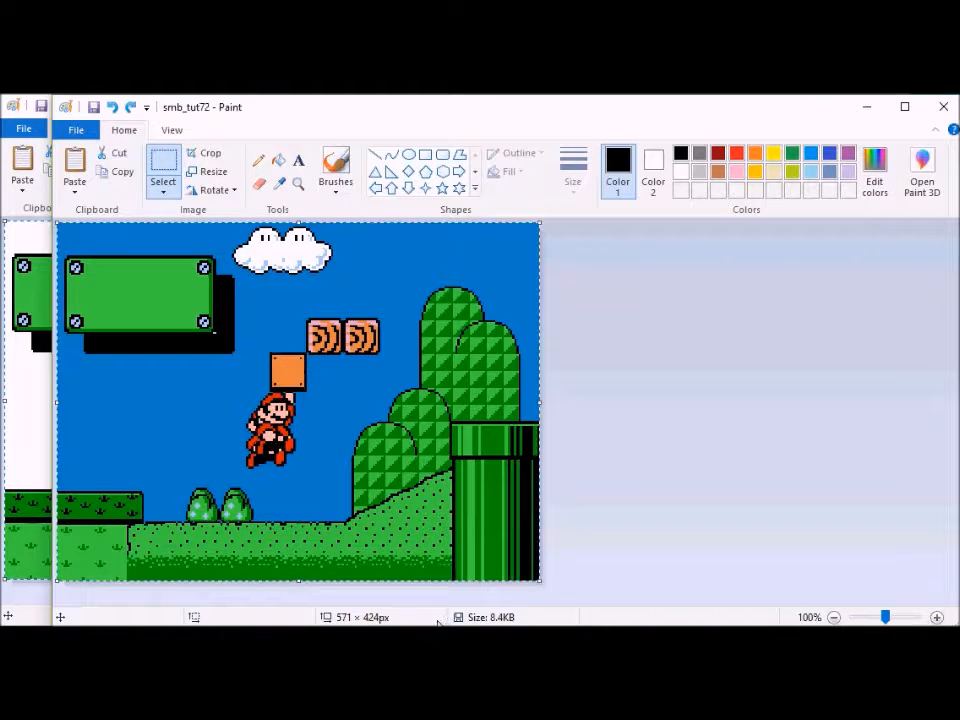
pyautogui.hotkey('ctrl', 'z')
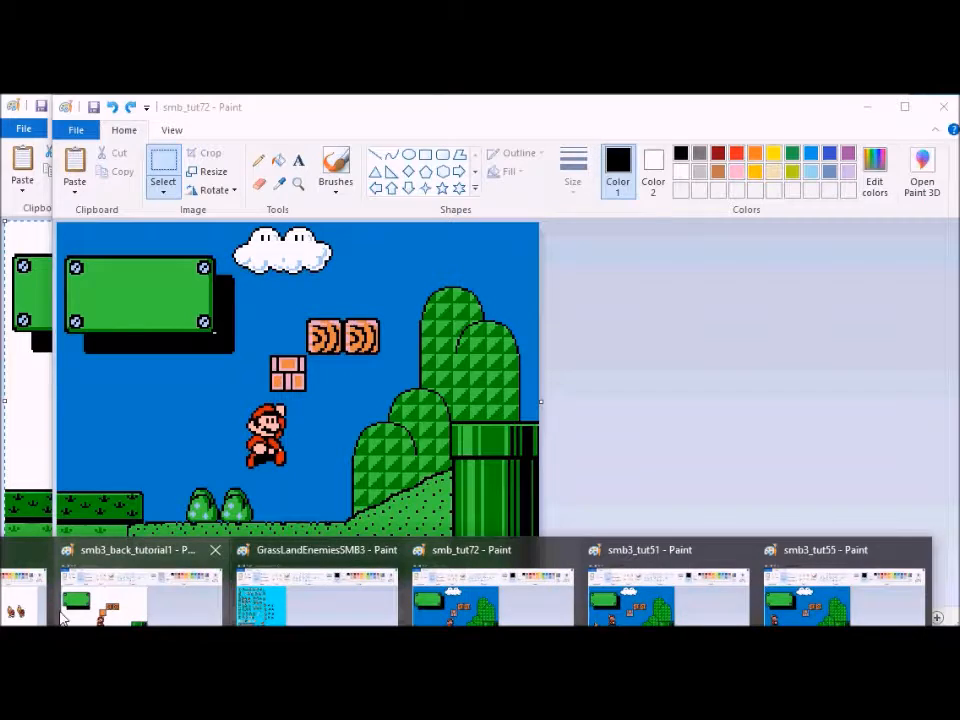
# Step: Copy the full front-facing coin from the sprite sheet, place it directly above the orange block in smb3_back_tutorial1, and select the whole scene
pyautogui.click(26, 614)
pyautogui.moveTo(649, 511); pyautogui.dragTo(651, 512)
pyautogui.hotkey('ctrl', 'c')
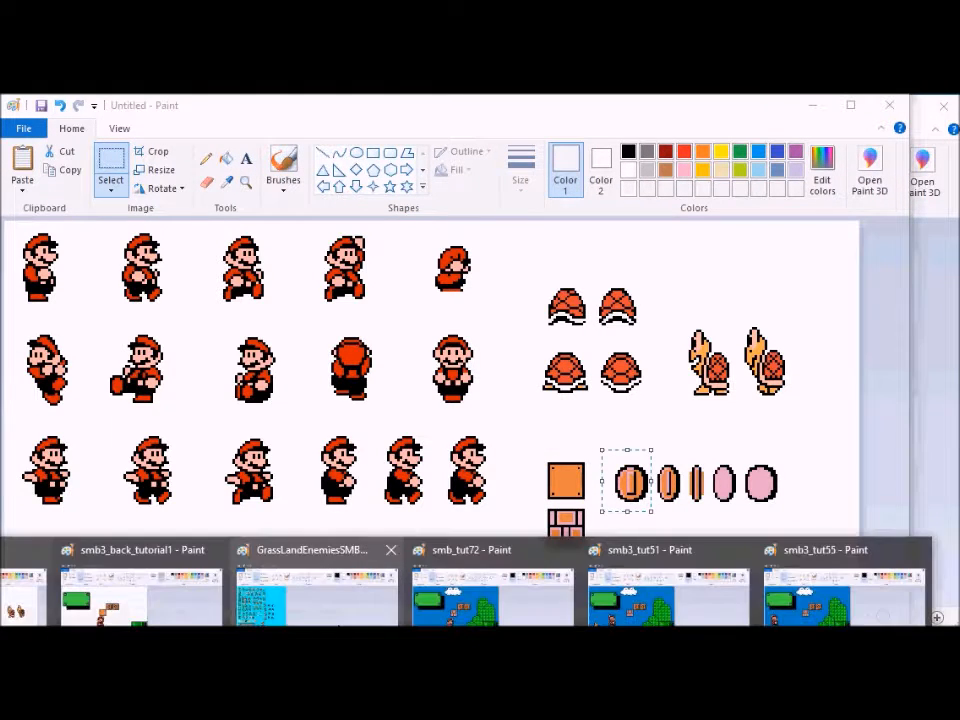
pyautogui.click(163, 600)
pyautogui.hotkey('ctrl', 'v')
pyautogui.moveTo(35, 260)
pyautogui.mouseDown()
pyautogui.moveTo(230, 320)
pyautogui.moveTo(240, 334)
pyautogui.mouseUp()
pyautogui.hotkey('ctrl', 'a')
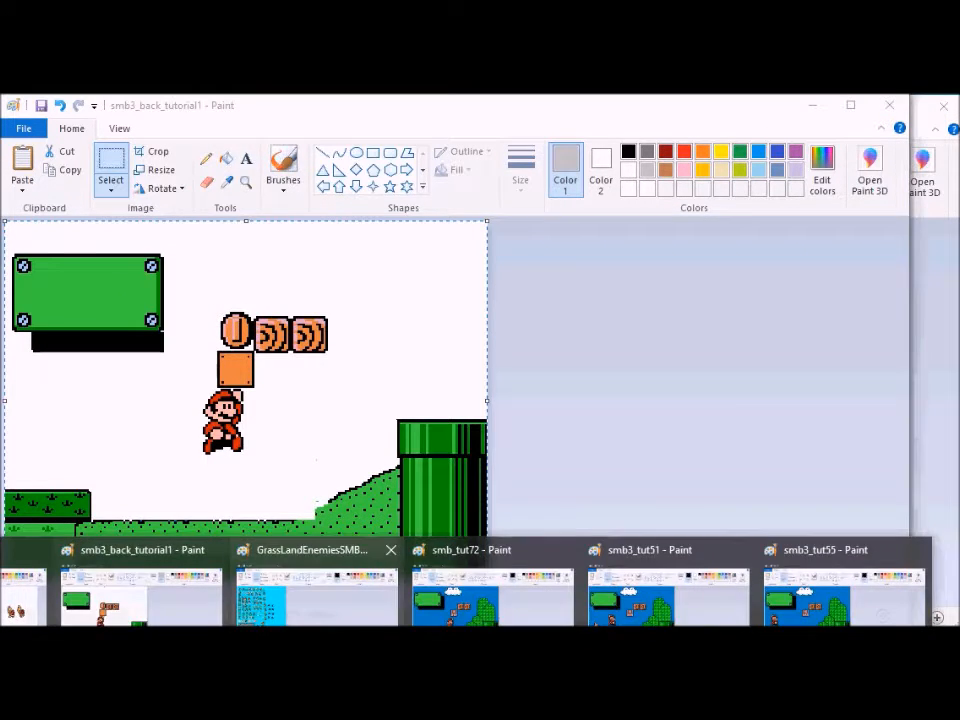
# Step: Paste the block-hit scene with the coin into the smb_tut72 frame and save it as smb_tut73
pyautogui.click(493, 600)
pyautogui.hotkey('ctrl', 'v')
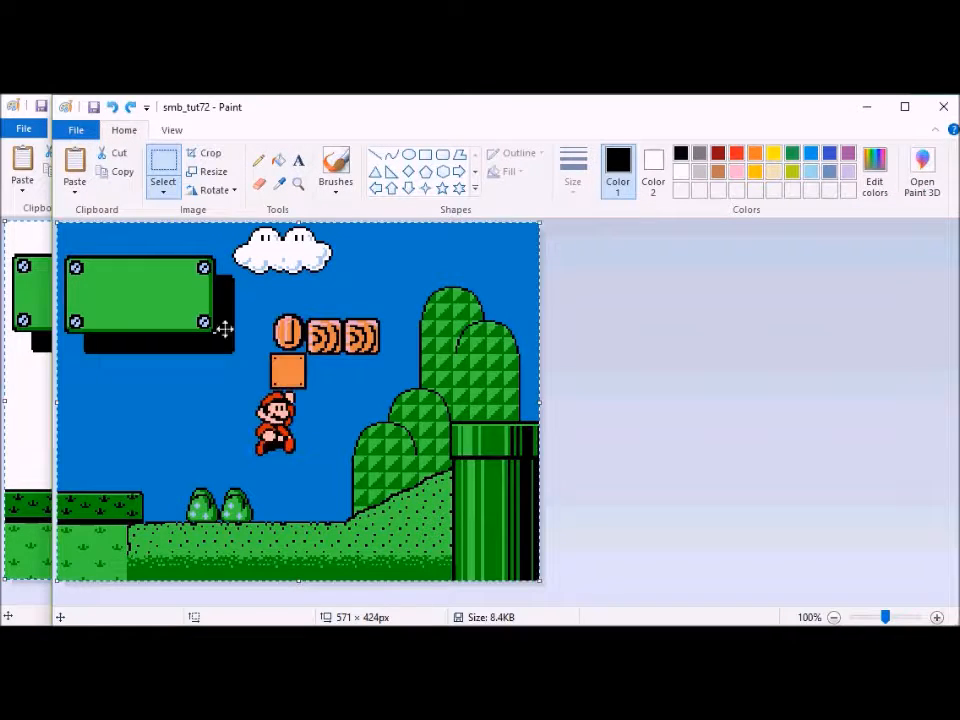
pyautogui.click(76, 130)
pyautogui.click(118, 265)
pyautogui.press('BackSpace')
pyautogui.write('3')
pyautogui.press('Return')
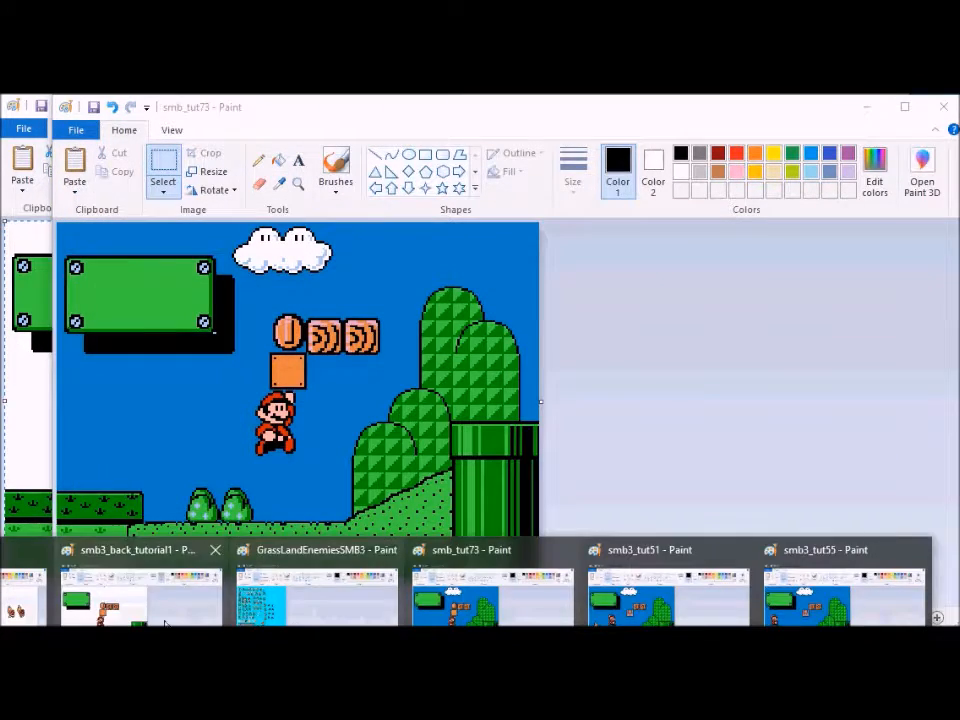
# Step: In smb3_back_tutorial1, undo the coin and block-hit changes, and move Mario just below and to the right of the orange block
pyautogui.click(130, 585)
pyautogui.click(580, 501)
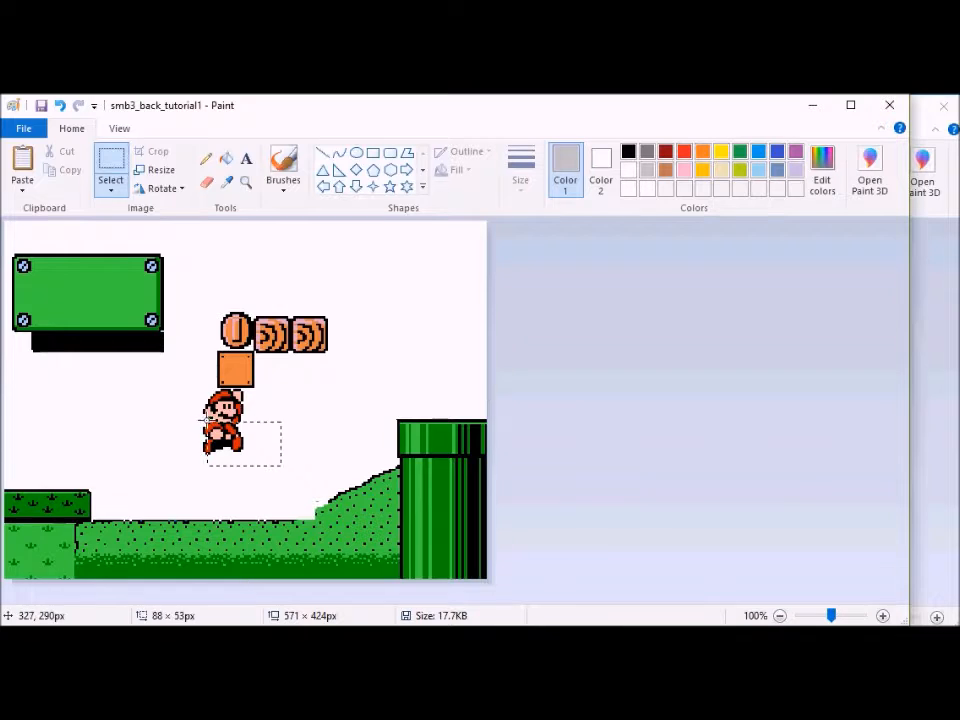
pyautogui.moveTo(206, 420); pyautogui.dragTo(201, 408)
pyautogui.hotkey('ctrl', 'z')
pyautogui.hotkey('ctrl', 'z')
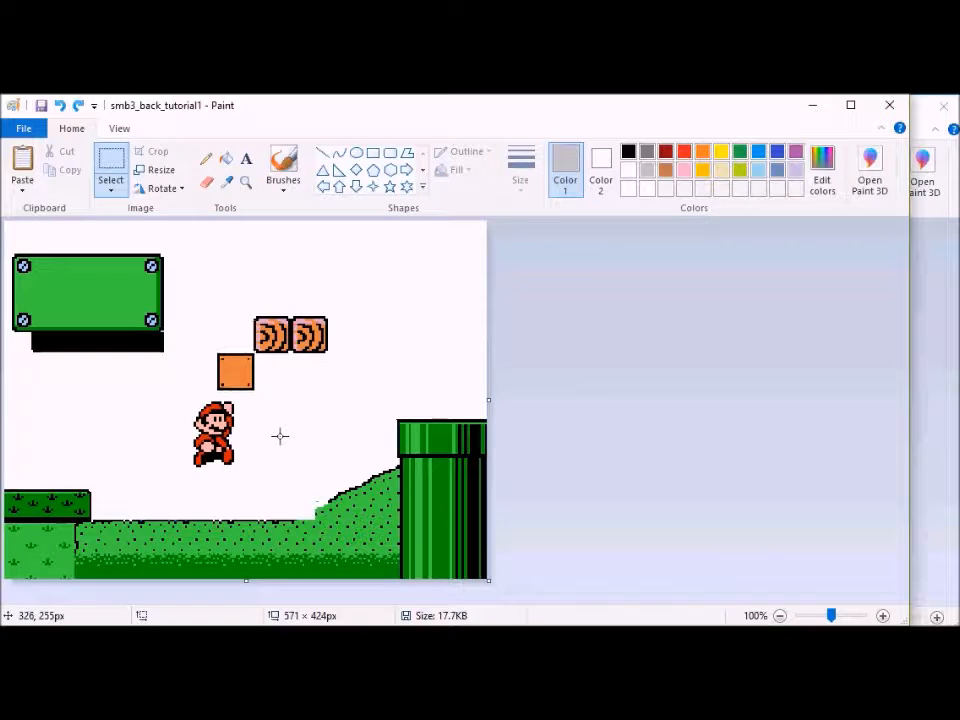
pyautogui.moveTo(252, 483); pyautogui.dragTo(253, 485)
pyautogui.moveTo(215, 435); pyautogui.dragTo(248, 440)
# Step: Copy the second, partly turned coin from the sprite sheet, place it above the orange block in smb3_back_tutorial1, and select the whole scene
pyautogui.moveTo(420, 640)
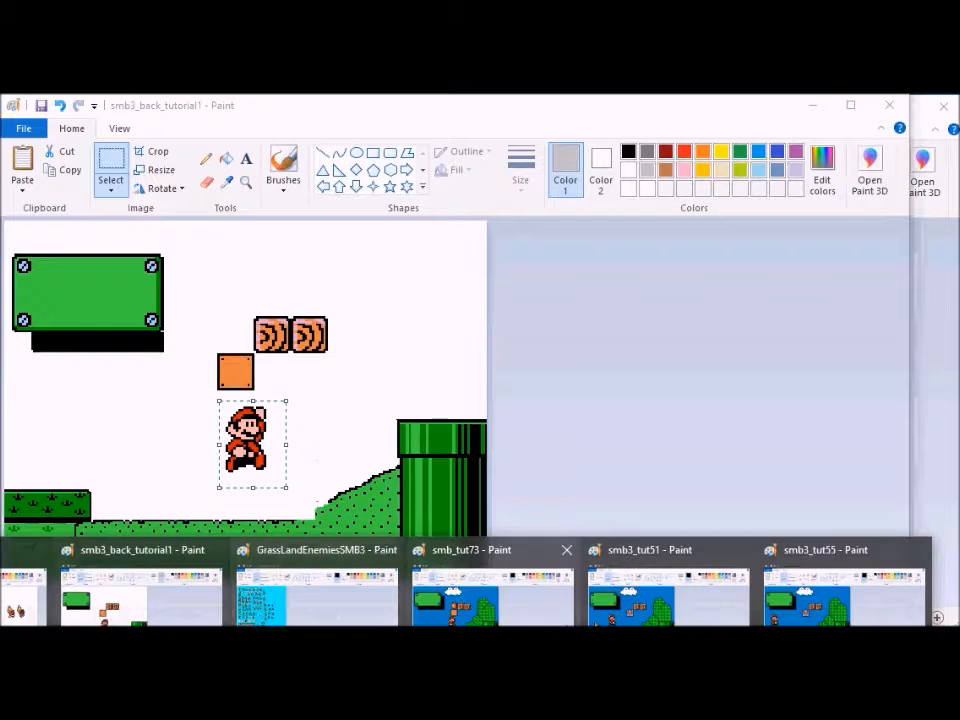
pyautogui.click(28, 585)
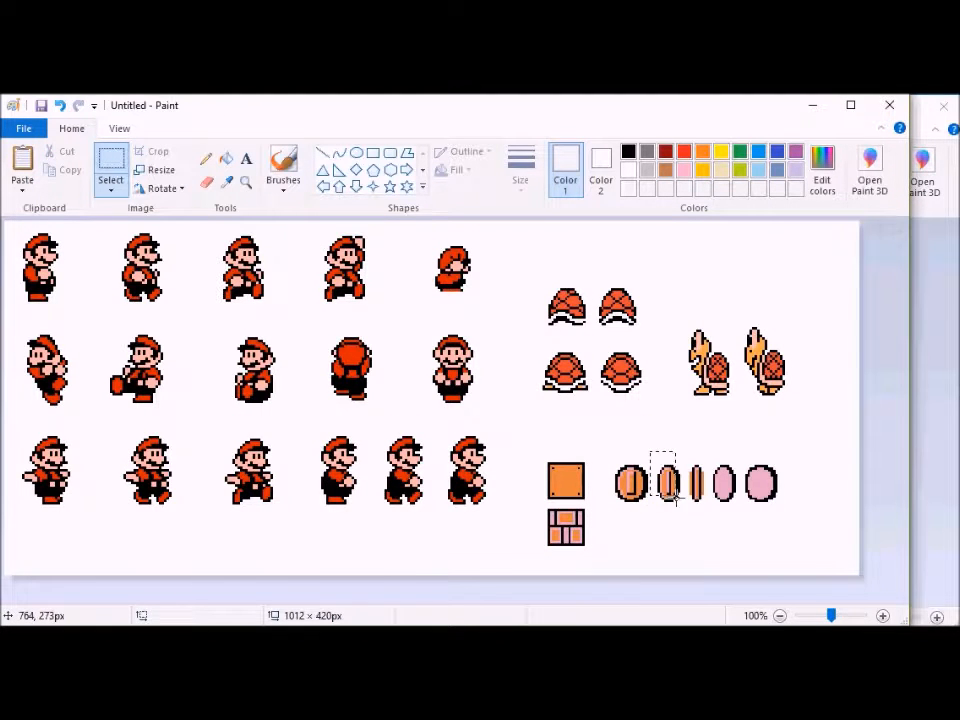
pyautogui.moveTo(676, 500); pyautogui.dragTo(688, 512)
pyautogui.moveTo(420, 640)
pyautogui.click(140, 585)
pyautogui.hotkey('ctrl', 'v')
pyautogui.moveTo(30, 252)
pyautogui.mouseDown()
pyautogui.moveTo(215, 293)
pyautogui.moveTo(246, 311)
pyautogui.mouseUp()
pyautogui.hotkey('ctrl', 'a')
# Step: Paste the scene with the partly turned coin into the smb_tut73 frame, clearing the old sprites, and save it as smb_tut74
pyautogui.moveTo(470, 640)
pyautogui.click(470, 600)
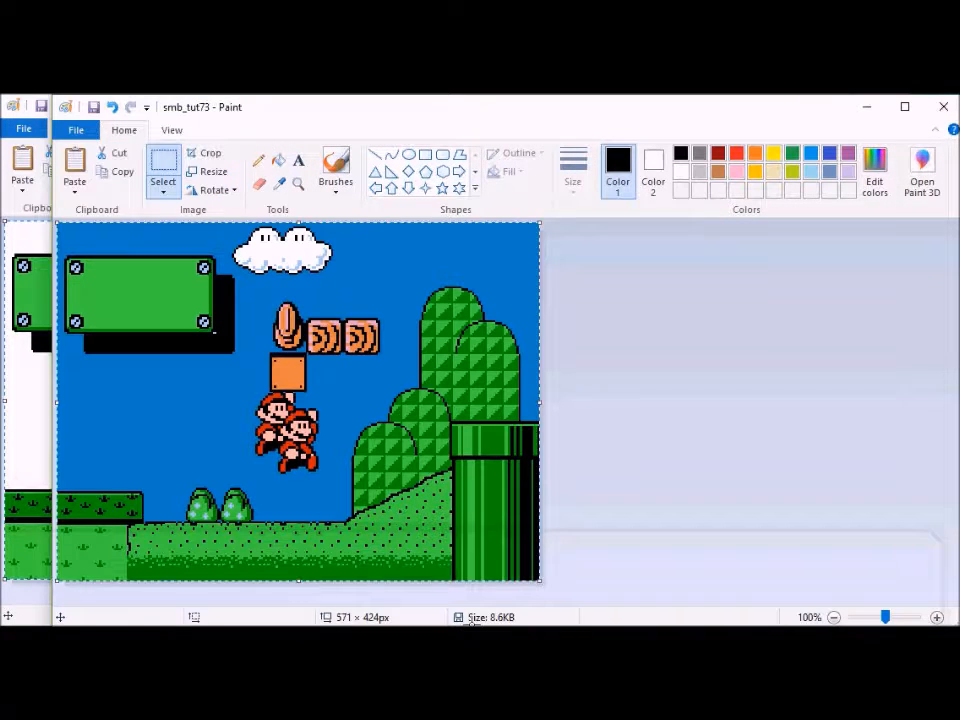
pyautogui.click(76, 129)
pyautogui.click(128, 269)
pyautogui.write('smb_tut74')
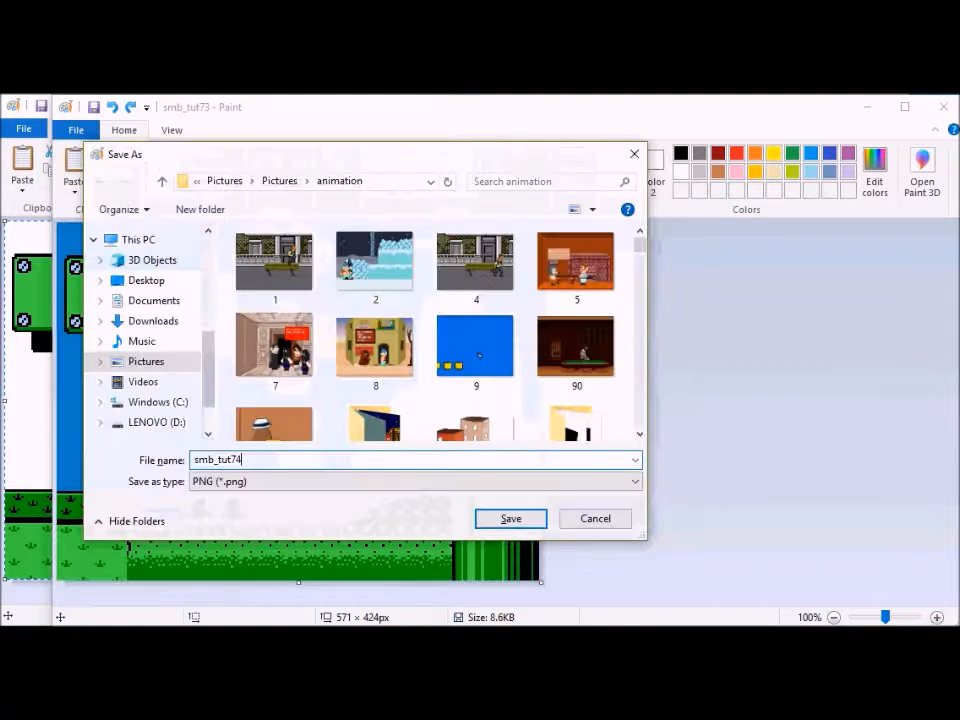
pyautogui.press('Return')
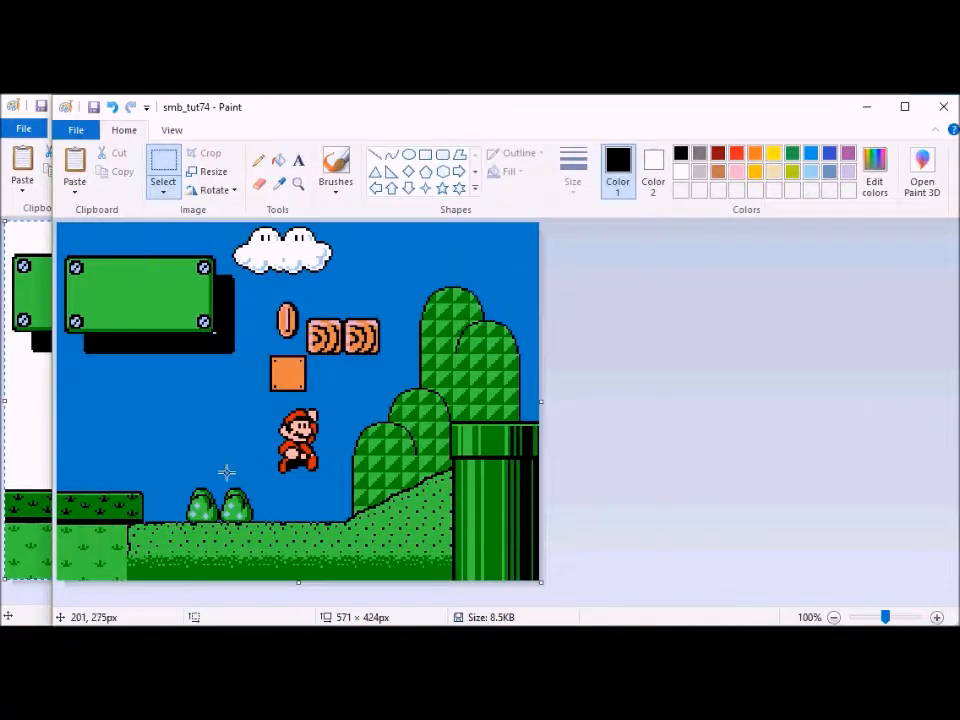
# Step: Move Mario farther down and to the right in smb3_back_tutorial1 to continue his fall
pyautogui.moveTo(144, 613)
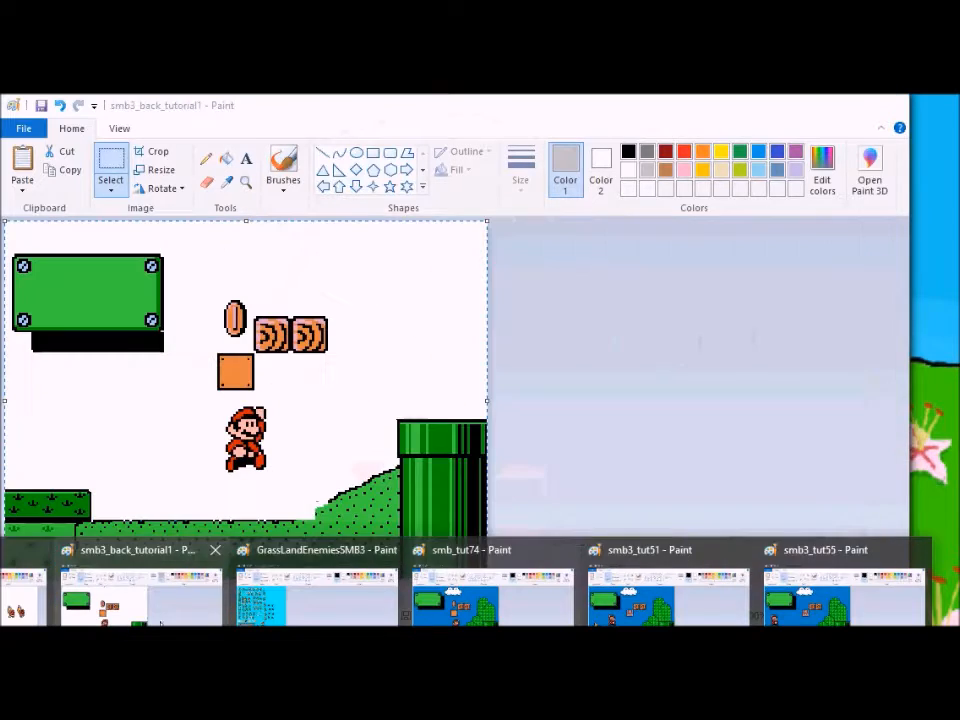
pyautogui.click(160, 620)
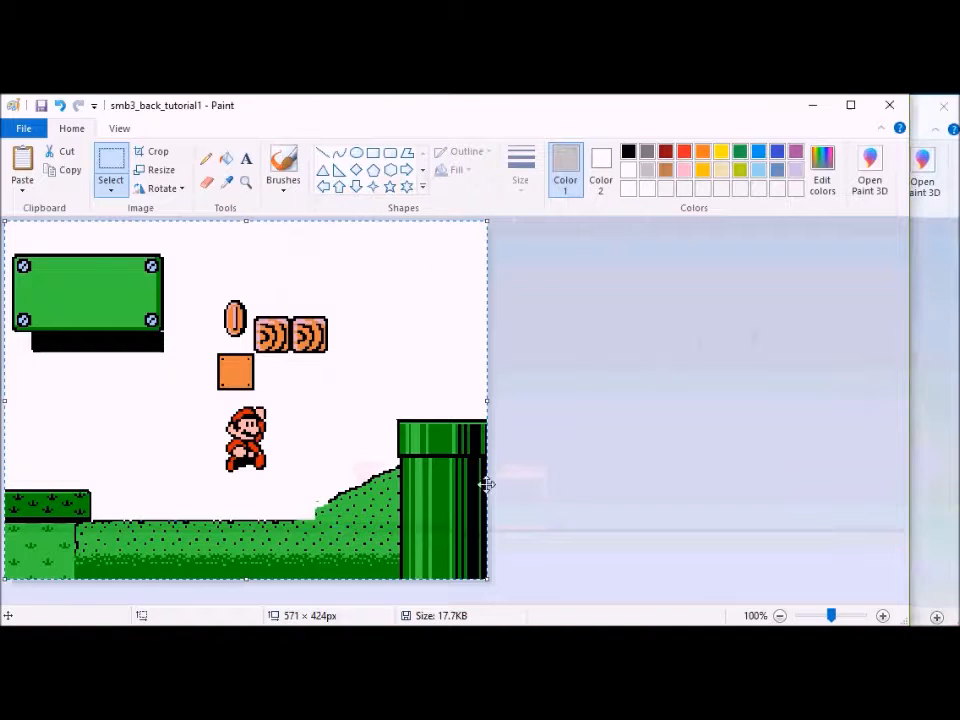
pyautogui.moveTo(206, 398); pyautogui.dragTo(281, 483)
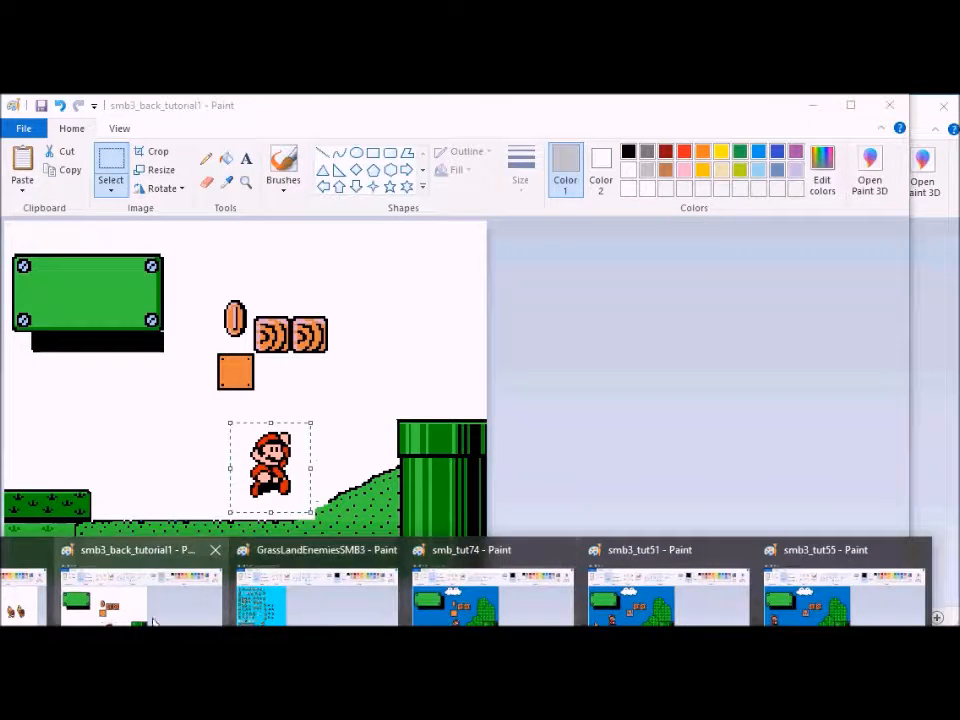
# Step: Copy the thin edge-on coin from the sprite sheet and put it in place of the coin above the orange block, slightly higher
pyautogui.click(10, 615)
pyautogui.click(681, 448)
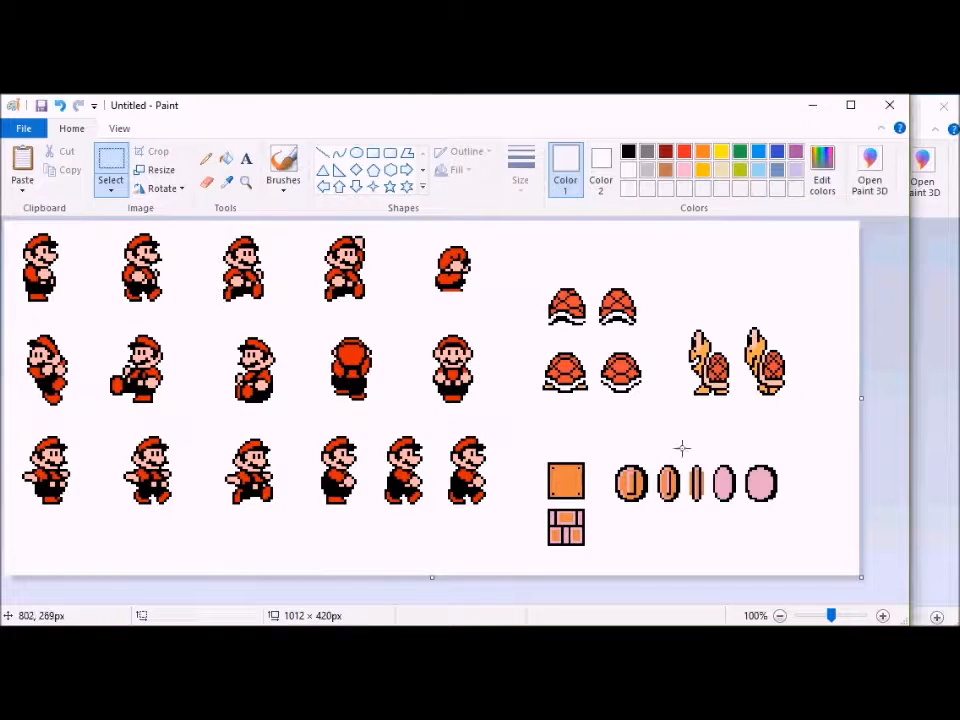
pyautogui.moveTo(695, 481); pyautogui.dragTo(707, 513)
pyautogui.moveTo(10, 615)
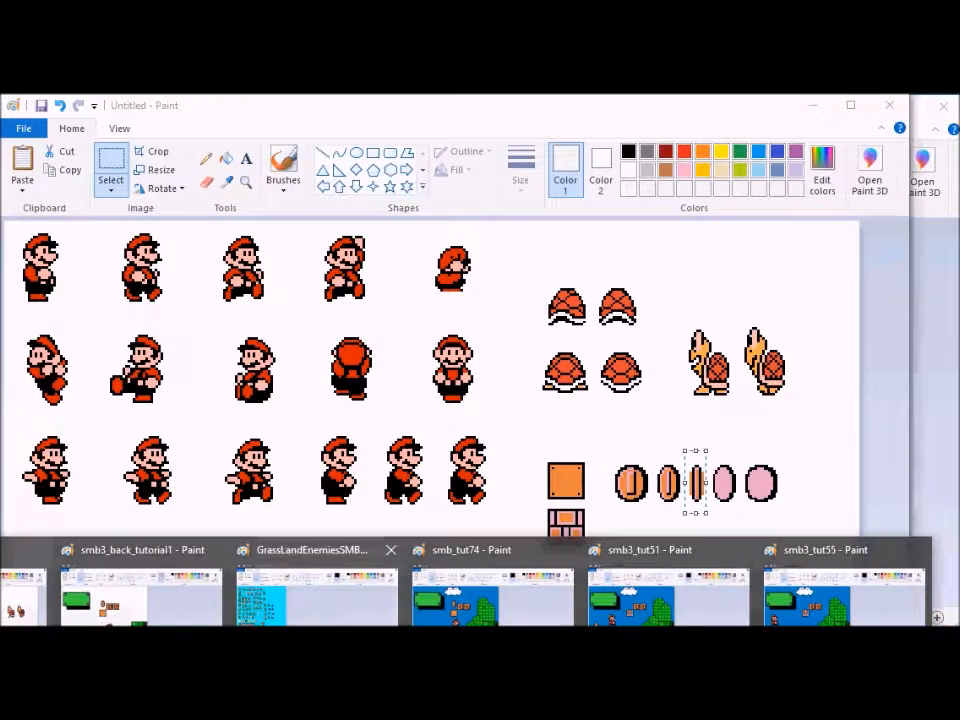
pyautogui.click(130, 590)
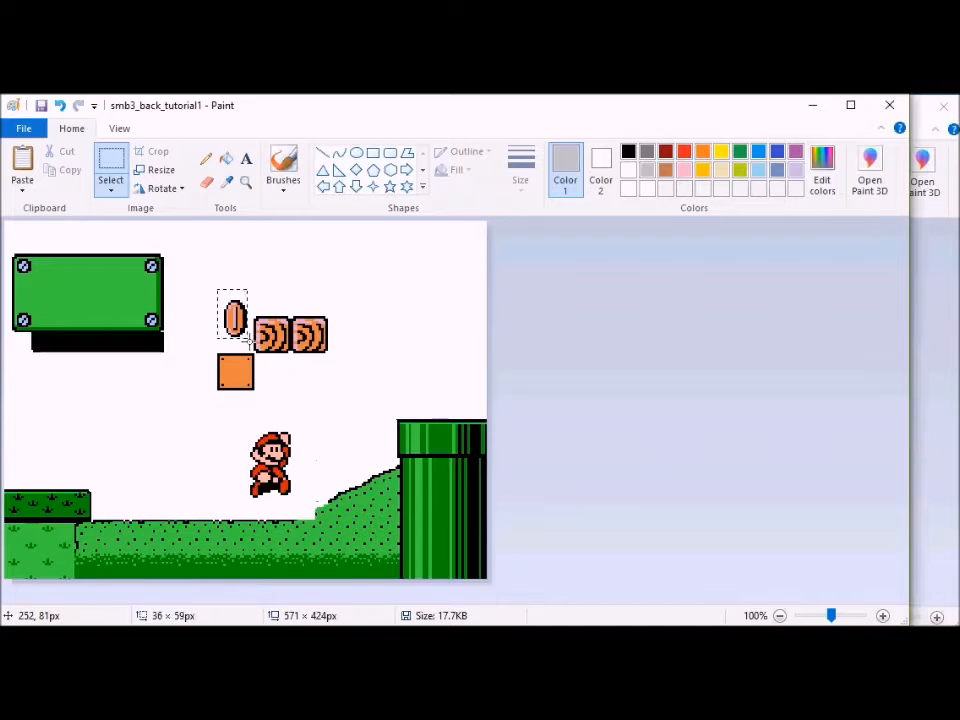
pyautogui.moveTo(245, 340); pyautogui.dragTo(237, 316)
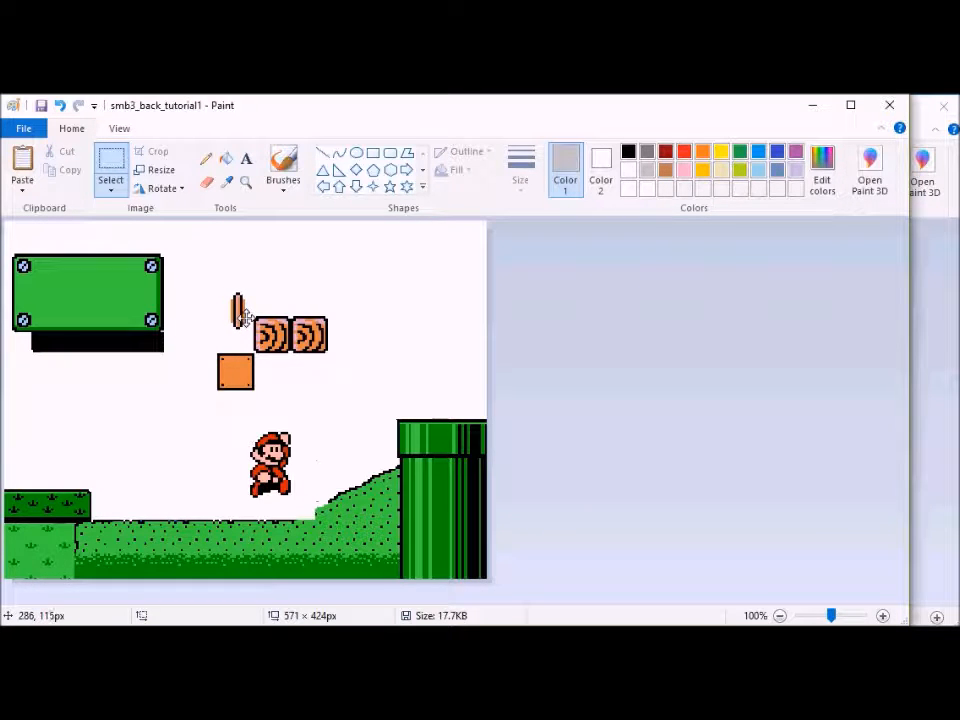
# Step: Replace the pasted sprites in the smb_tut74 frame with the thin-coin scene and save it as smb_tut75
pyautogui.moveTo(340, 622)
pyautogui.click(475, 612)
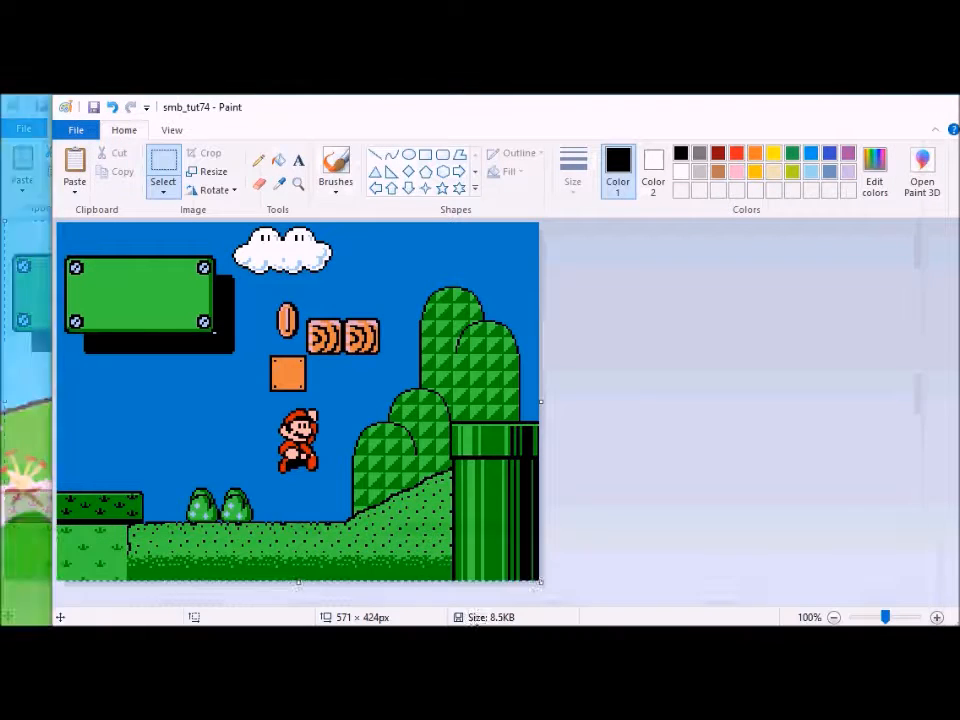
pyautogui.hotkey('ctrl', 'z')
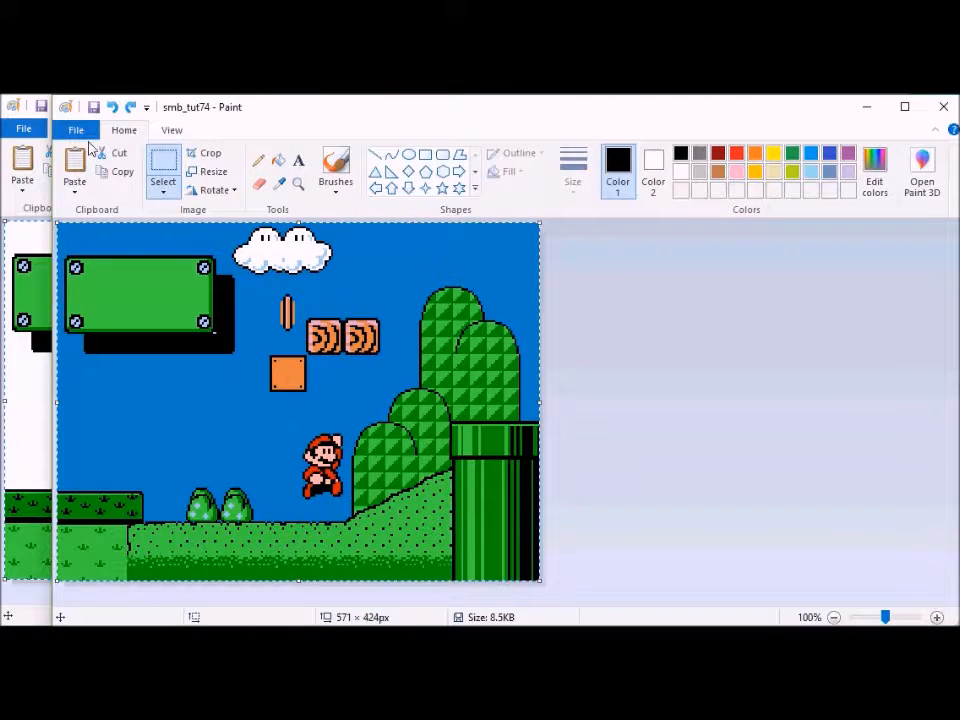
pyautogui.click(80, 132)
pyautogui.click(115, 264)
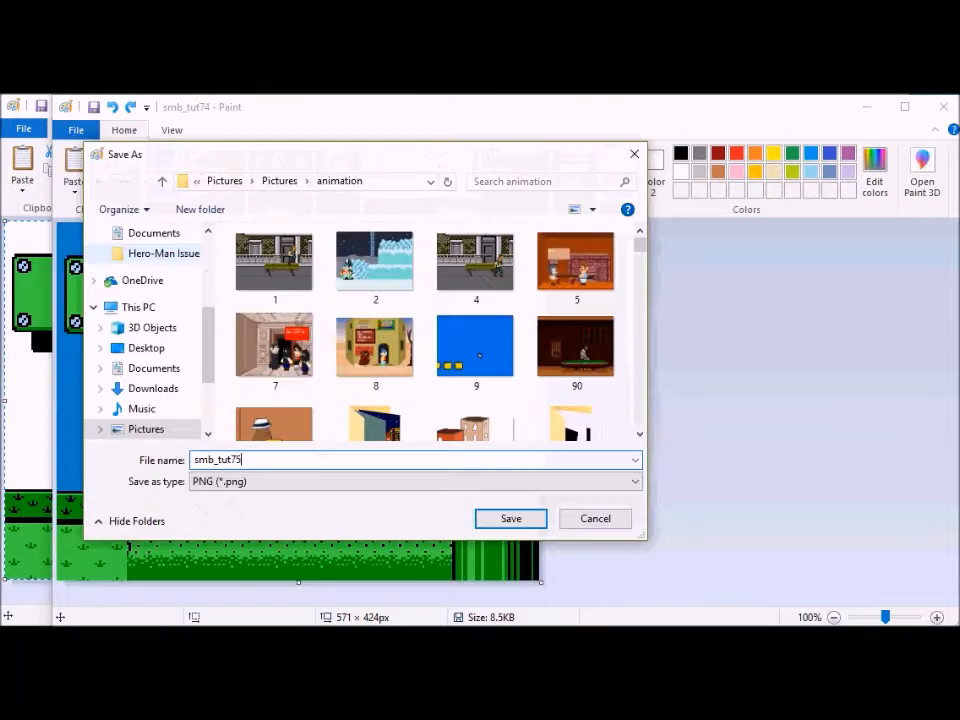
pyautogui.press('Return')
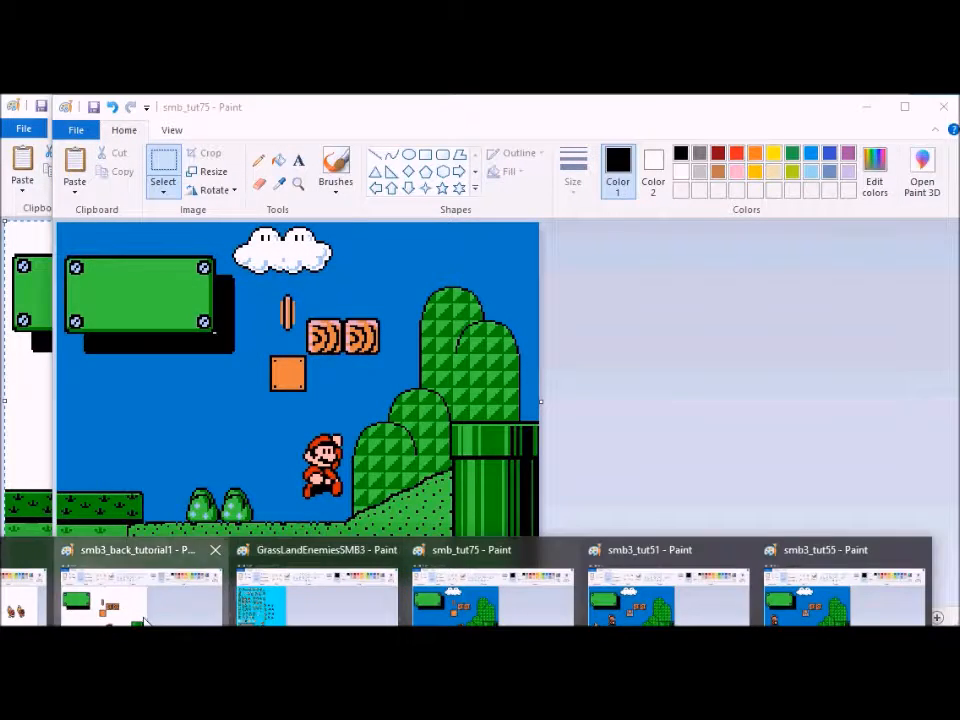
# Step: Move Mario down and right in smb3_back_tutorial1 until his feet are just above the ground beside the slope
pyautogui.click(137, 589)
pyautogui.moveTo(237, 417)
pyautogui.mouseDown()
pyautogui.moveTo(303, 503)
pyautogui.moveTo(288, 486)
pyautogui.moveTo(300, 495)
pyautogui.mouseUp()
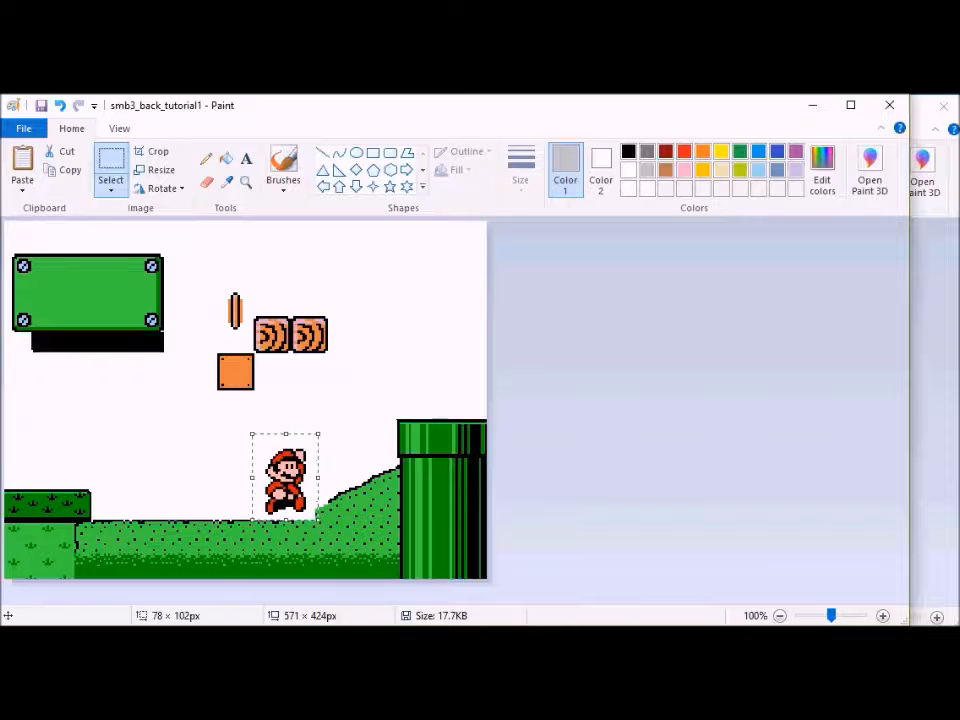
pyautogui.click(358, 625)
pyautogui.click(497, 618)
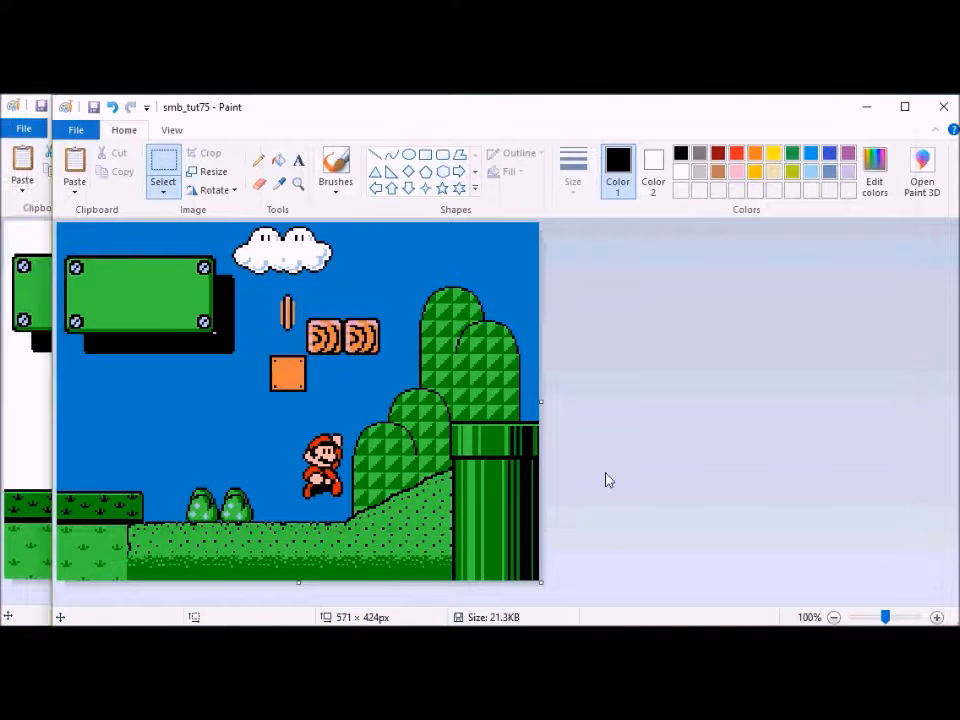
pyautogui.click(358, 625)
pyautogui.click(136, 616)
# Step: Copy the narrow pink coin from the sprite sheet and place it above the thin coin in smb3_back_tutorial1
pyautogui.click(358, 625)
pyautogui.click(24, 610)
pyautogui.click(712, 444)
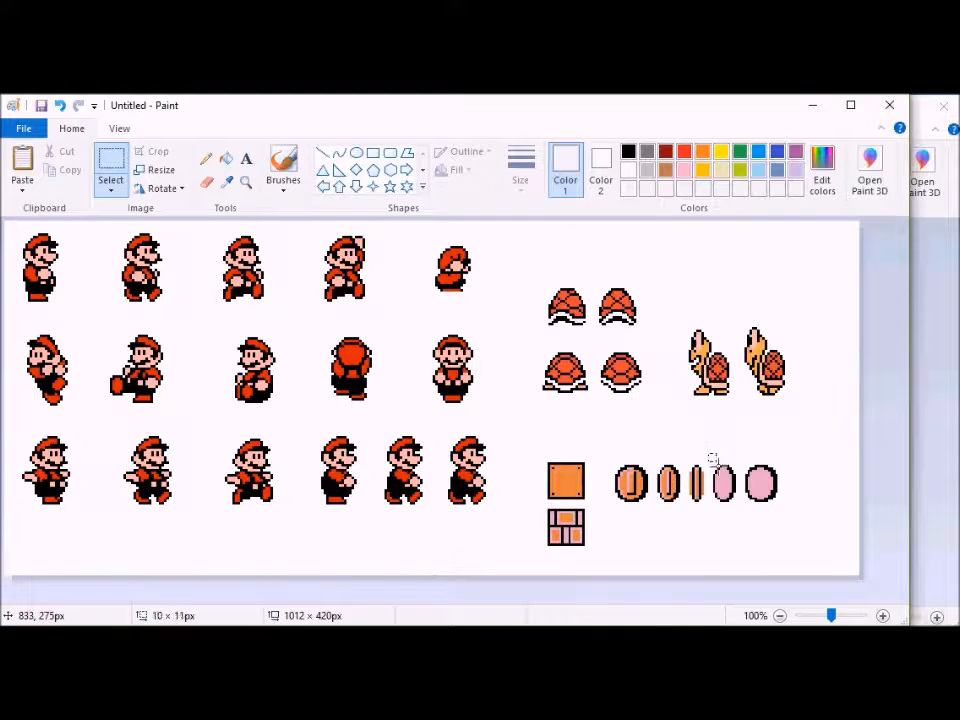
pyautogui.moveTo(736, 507); pyautogui.dragTo(739, 512)
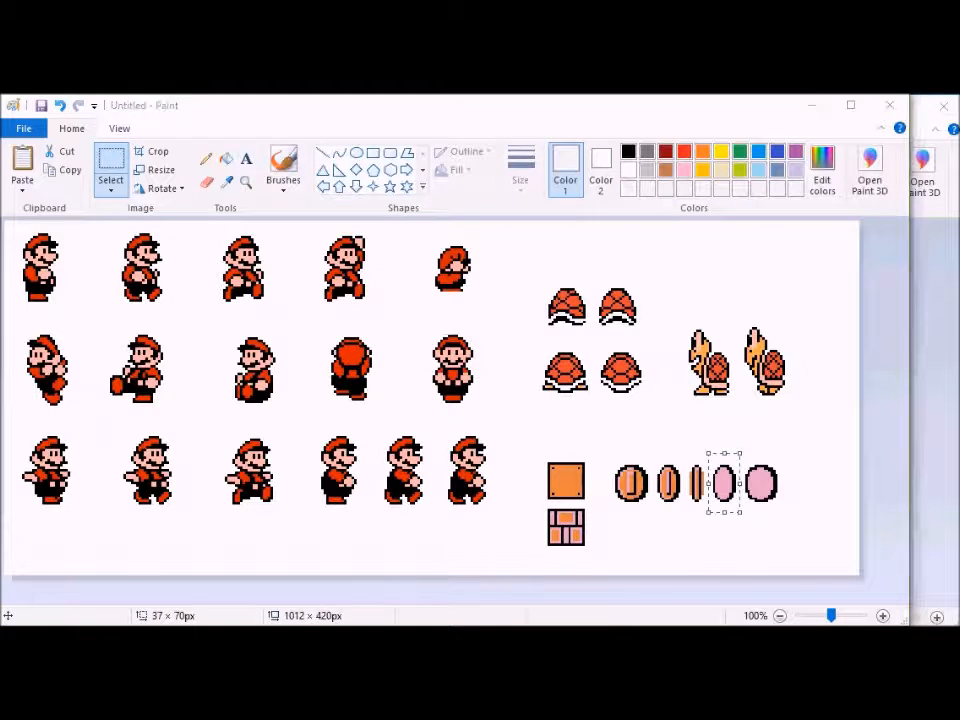
pyautogui.click(358, 625)
pyautogui.click(110, 590)
pyautogui.moveTo(232, 290); pyautogui.dragTo(250, 336)
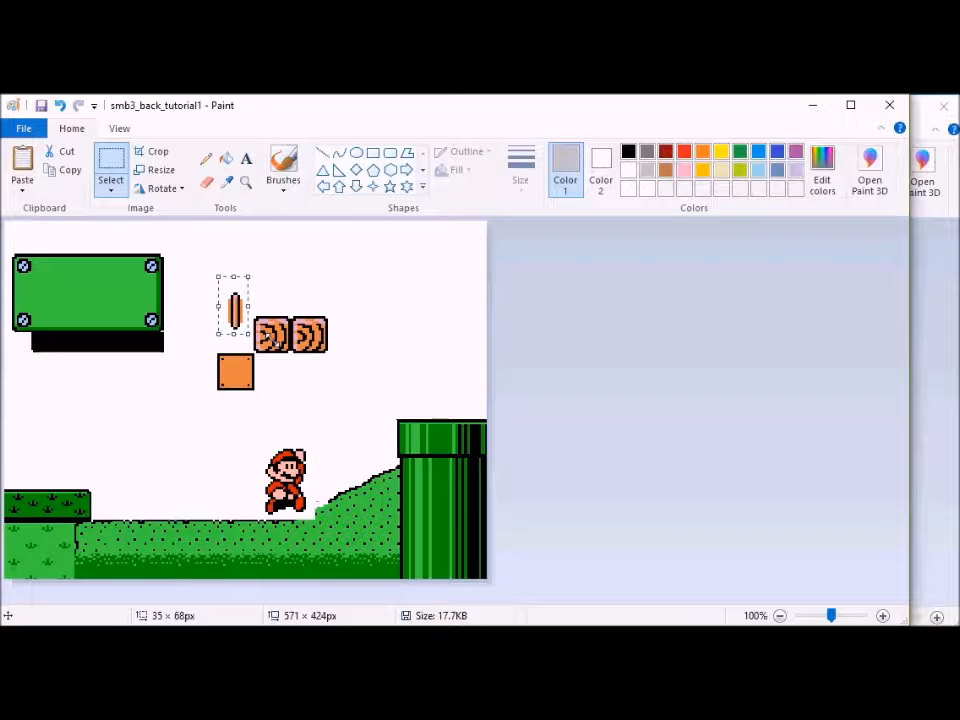
pyautogui.hotkey('ctrl', 'v')
pyautogui.moveTo(20, 252); pyautogui.dragTo(238, 295)
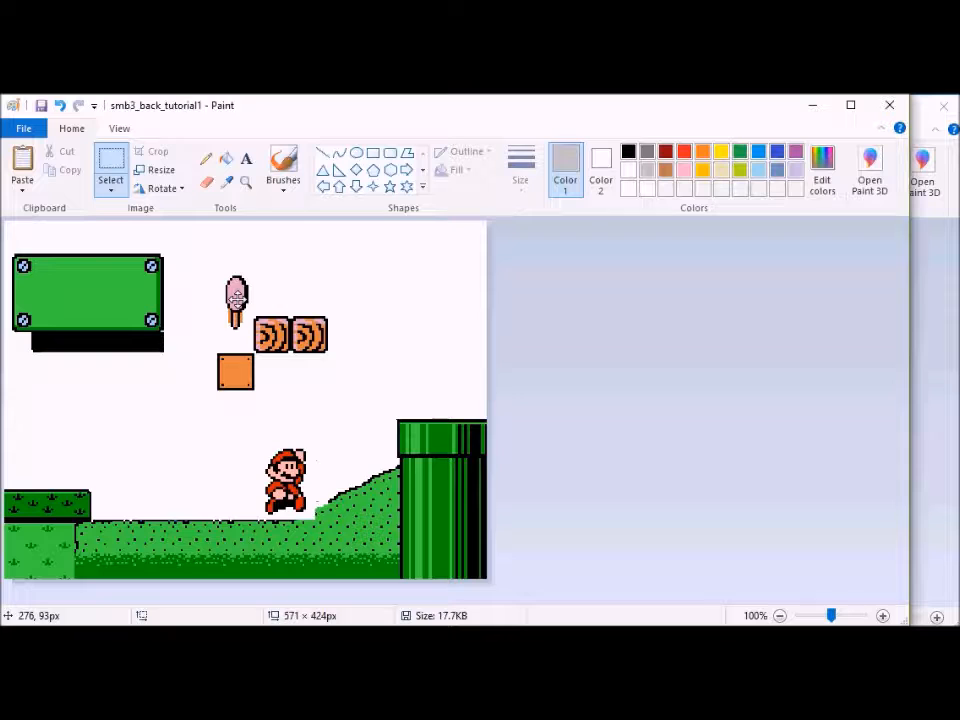
# Step: Erase the leftover part of the thin coin beneath the pink coin and select the whole scene
pyautogui.click(226, 158)
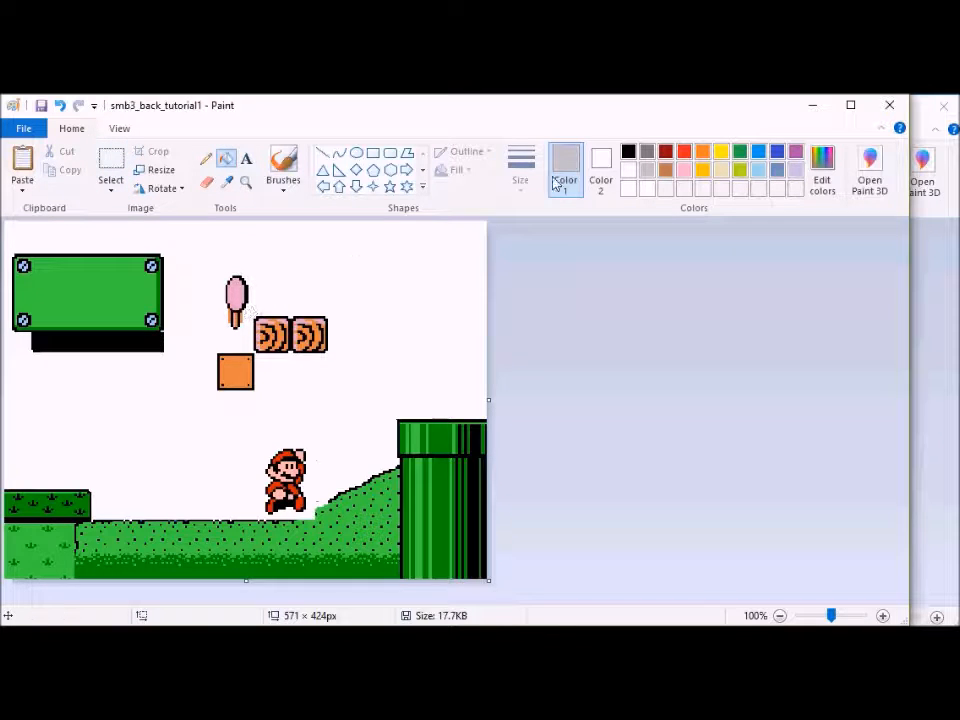
pyautogui.click(629, 170)
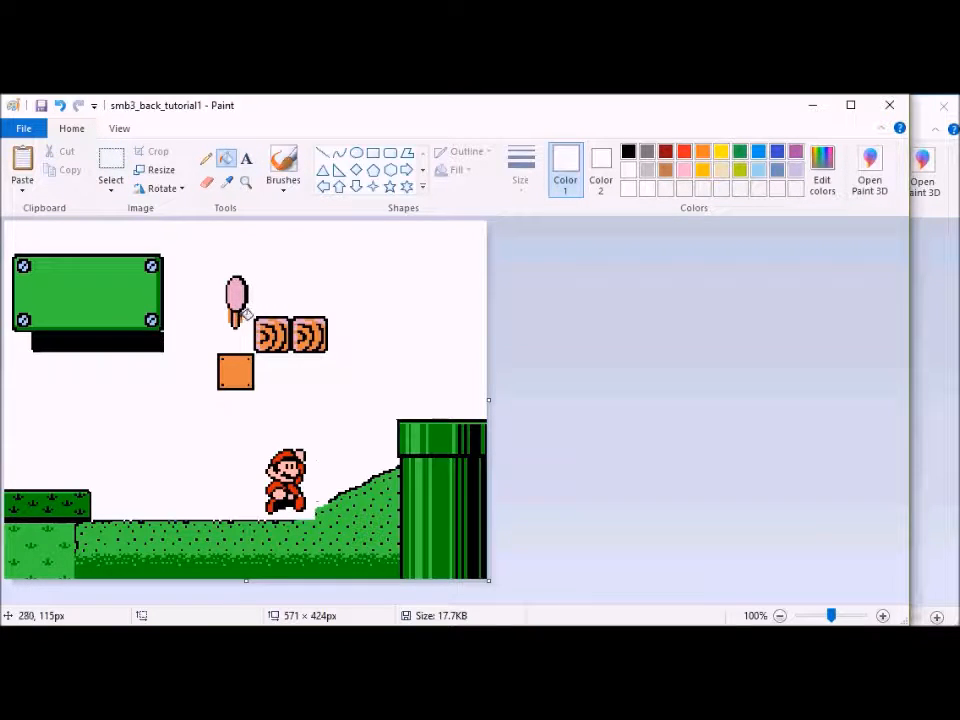
pyautogui.click(207, 182)
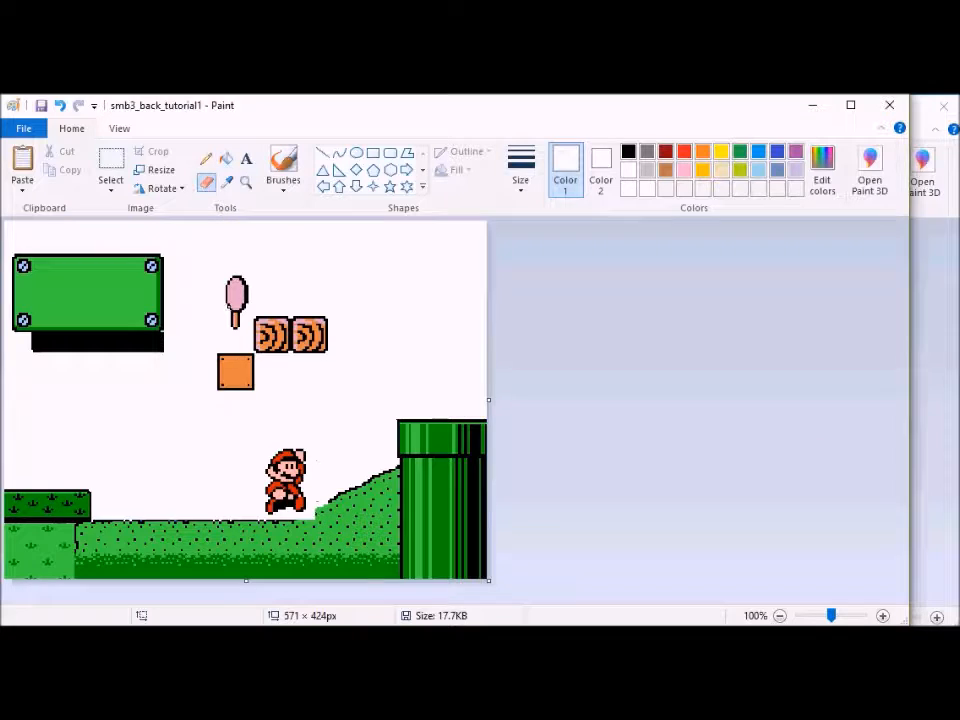
pyautogui.click(520, 178)
pyautogui.click(536, 276)
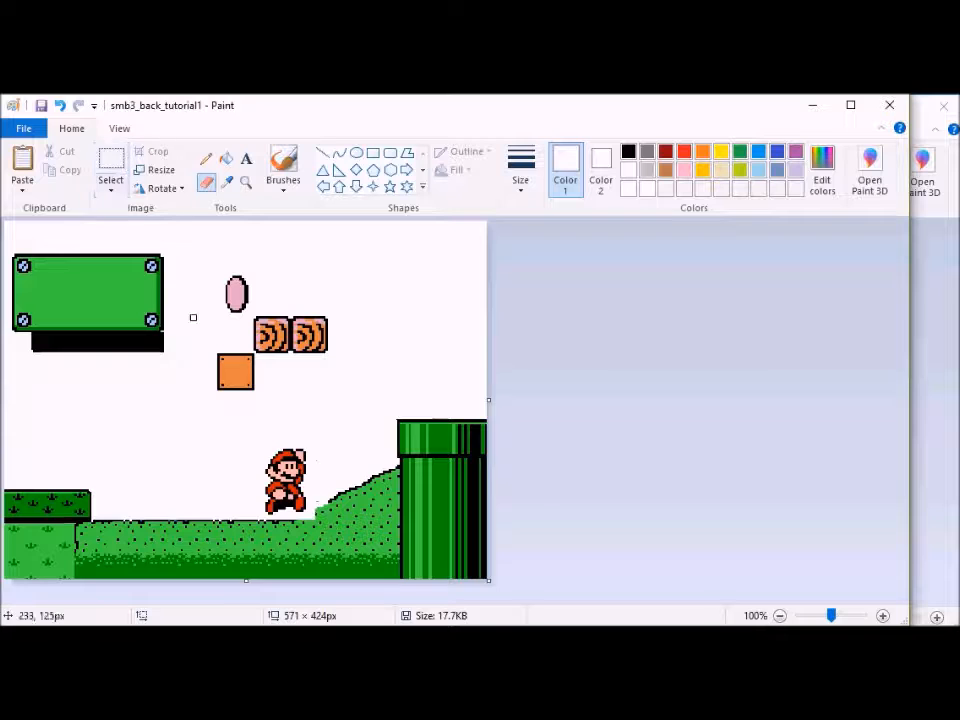
pyautogui.hotkey('ctrl', 'a')
# Step: Undo the pasted sprites in the smb_tut75 frame back to the empty background with the two swirl blocks
pyautogui.click(364, 625)
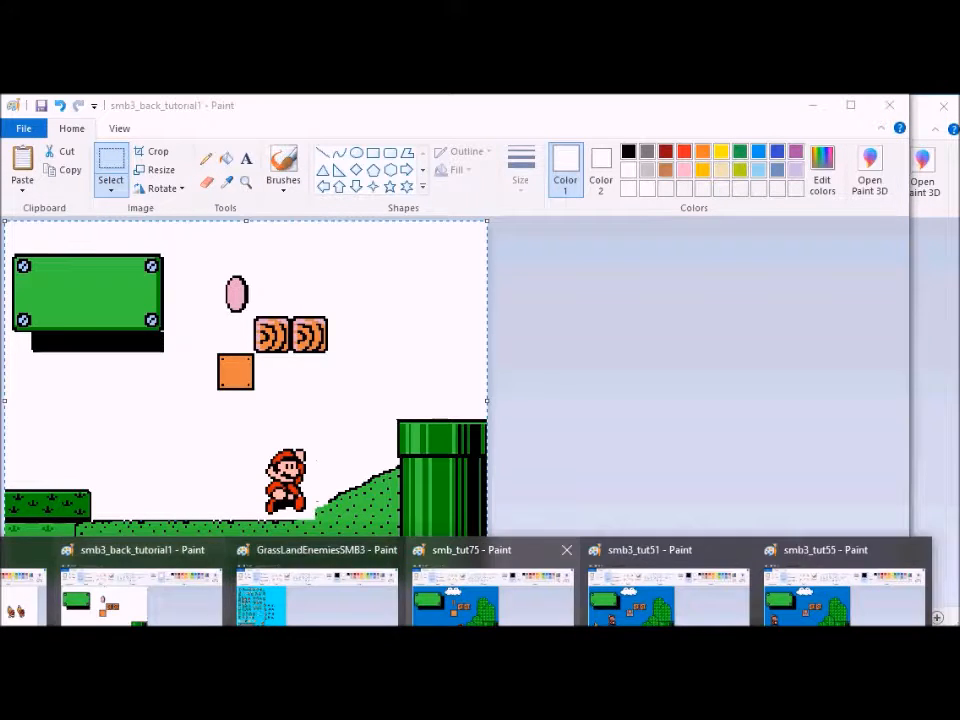
pyautogui.click(480, 595)
pyautogui.hotkey('ctrl', 'z')
pyautogui.hotkey('ctrl', 'z')
pyautogui.hotkey('ctrl', 'z')
pyautogui.hotkey('ctrl', 'z')
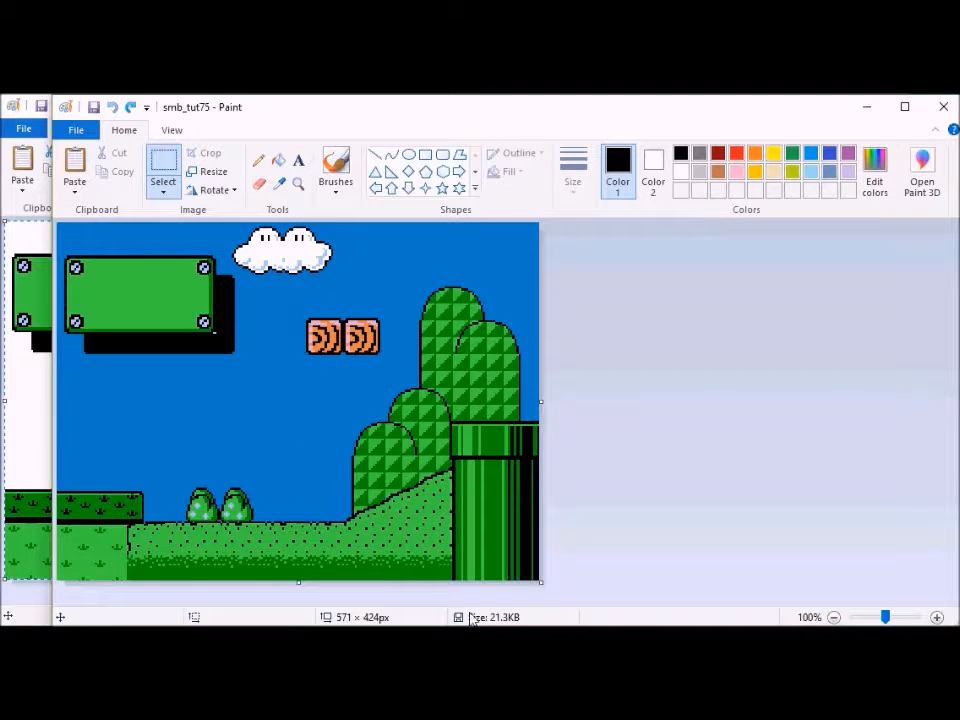
# Step: Copy the standing Mario, the first sprite in the top row, from the sprite sheet
pyautogui.click(364, 625)
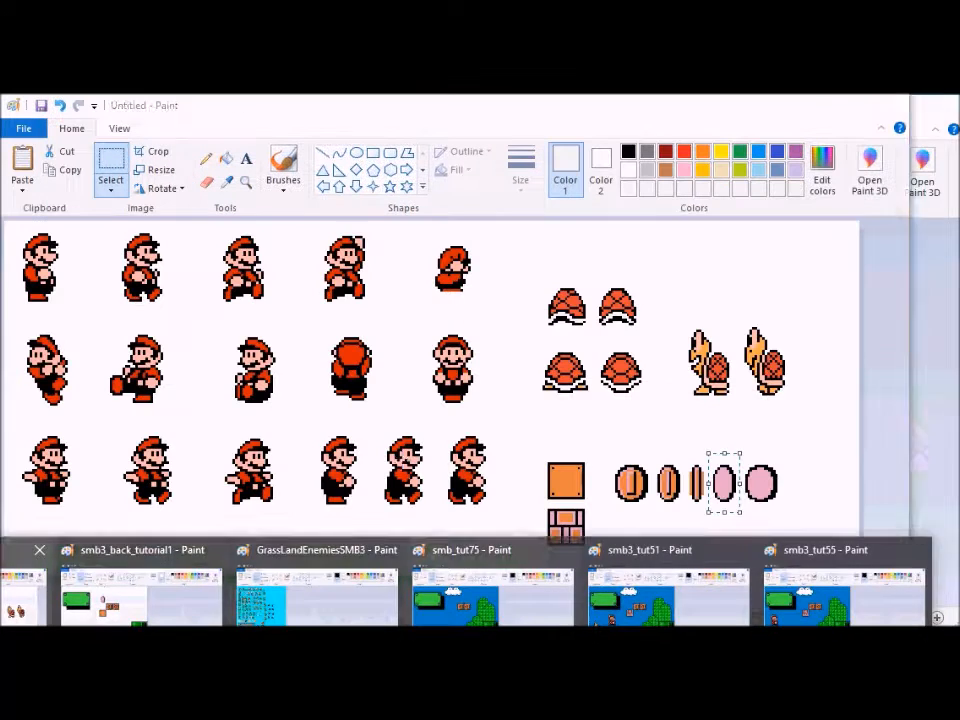
pyautogui.click(24, 595)
pyautogui.moveTo(181, 307); pyautogui.dragTo(182, 308)
pyautogui.moveTo(364, 625)
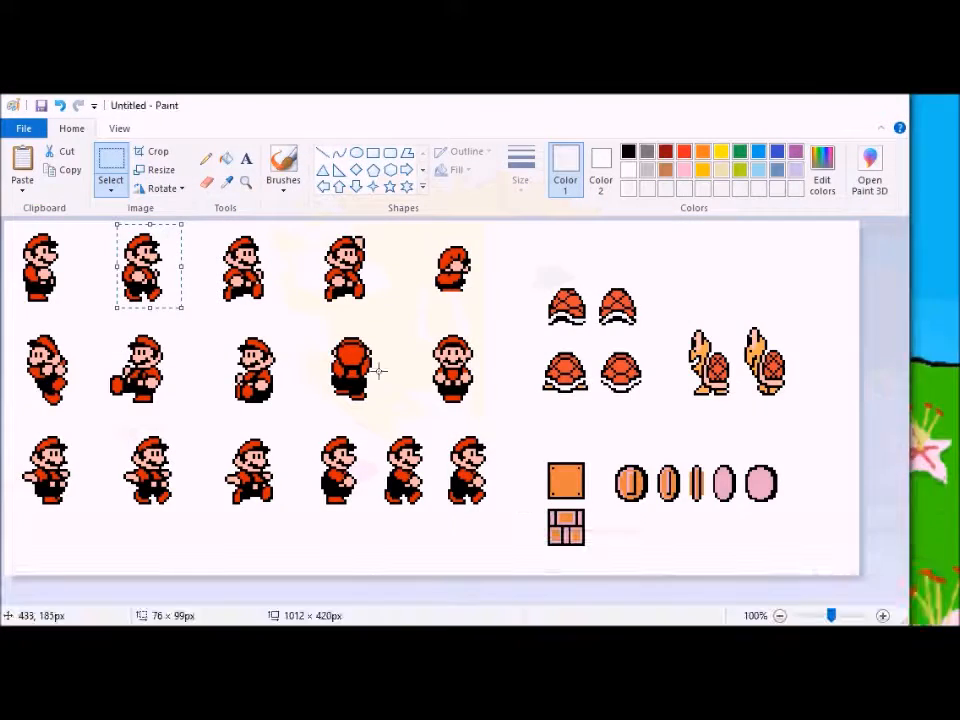
pyautogui.moveTo(69, 325); pyautogui.dragTo(16, 222)
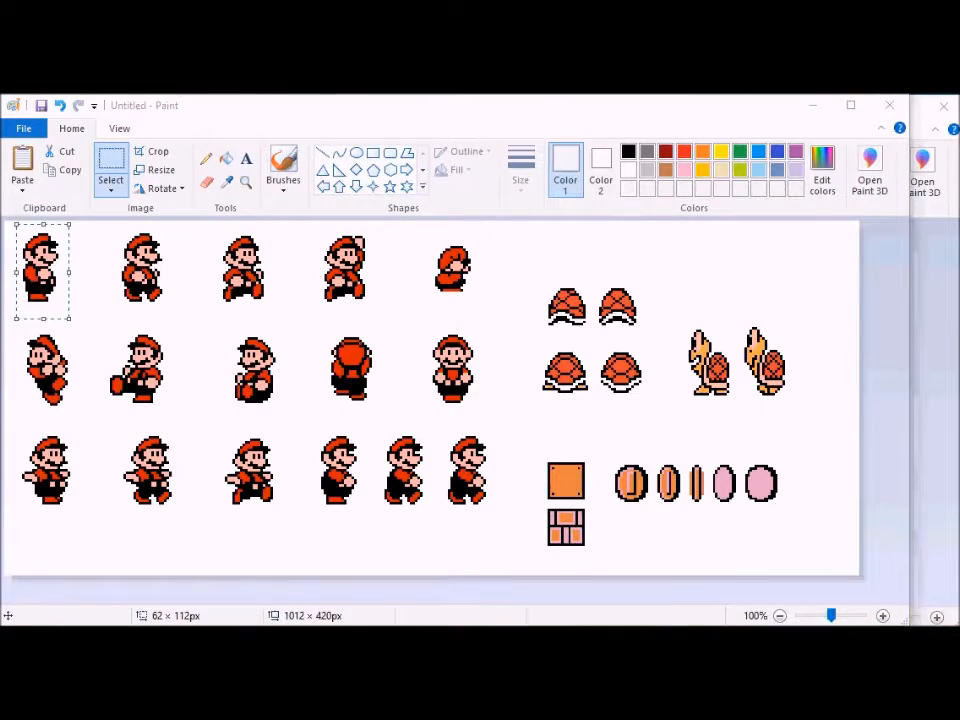
pyautogui.moveTo(253, 625)
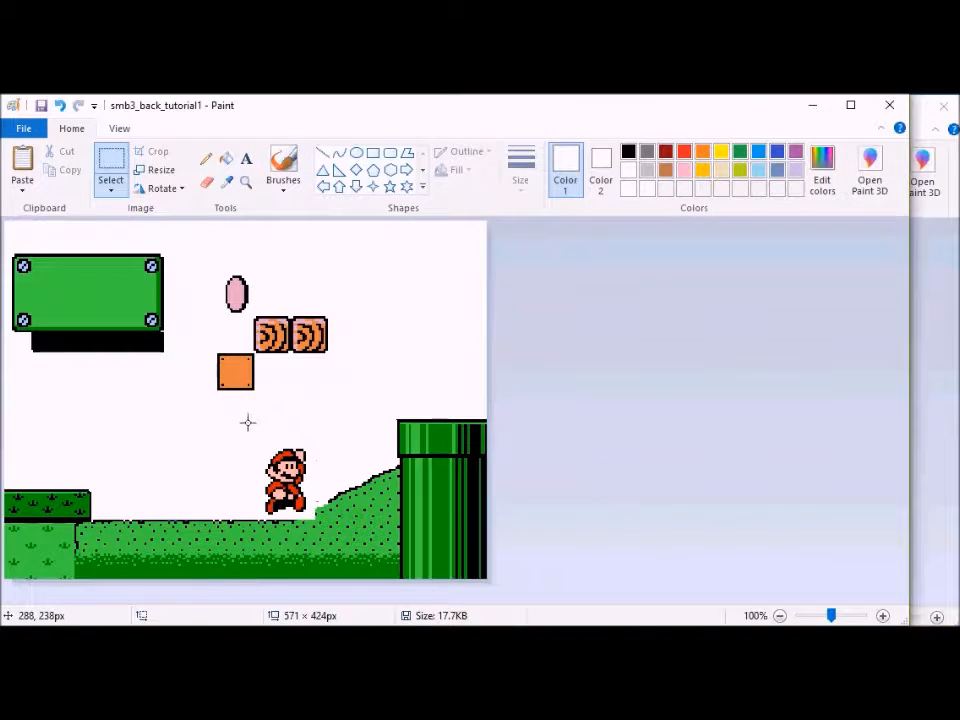
# Step: Replace the jumping Mario in smb3_back_tutorial1 with the standing Mario, placing his feet on the ground beside the slope
pyautogui.moveTo(310, 515); pyautogui.dragTo(311, 516)
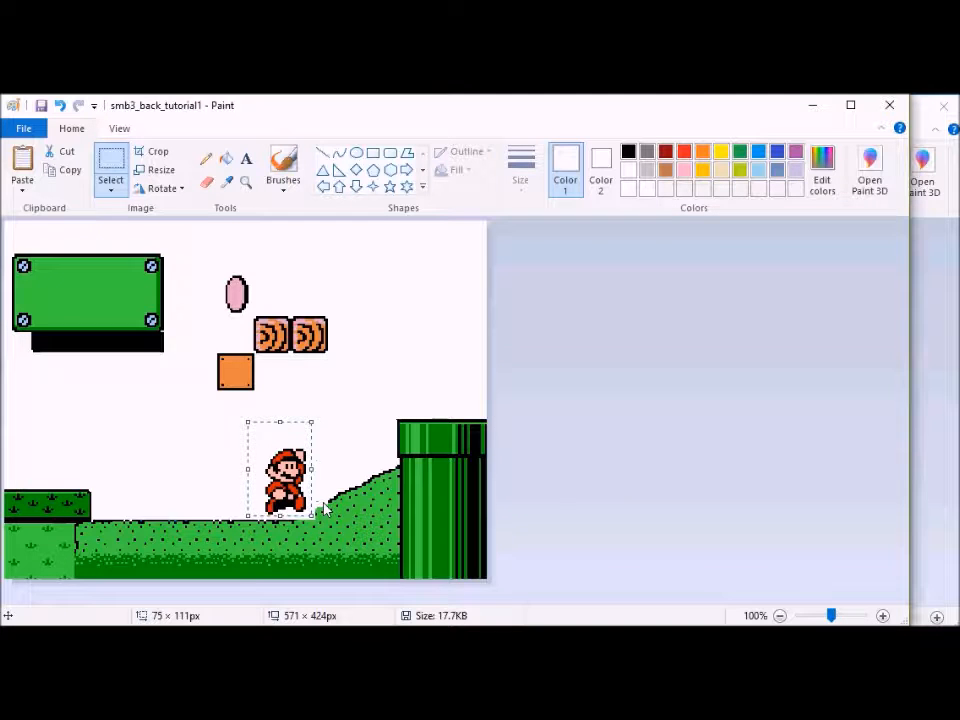
pyautogui.press('Delete')
pyautogui.hotkey('ctrl', 'v')
pyautogui.moveTo(22, 266); pyautogui.dragTo(286, 486)
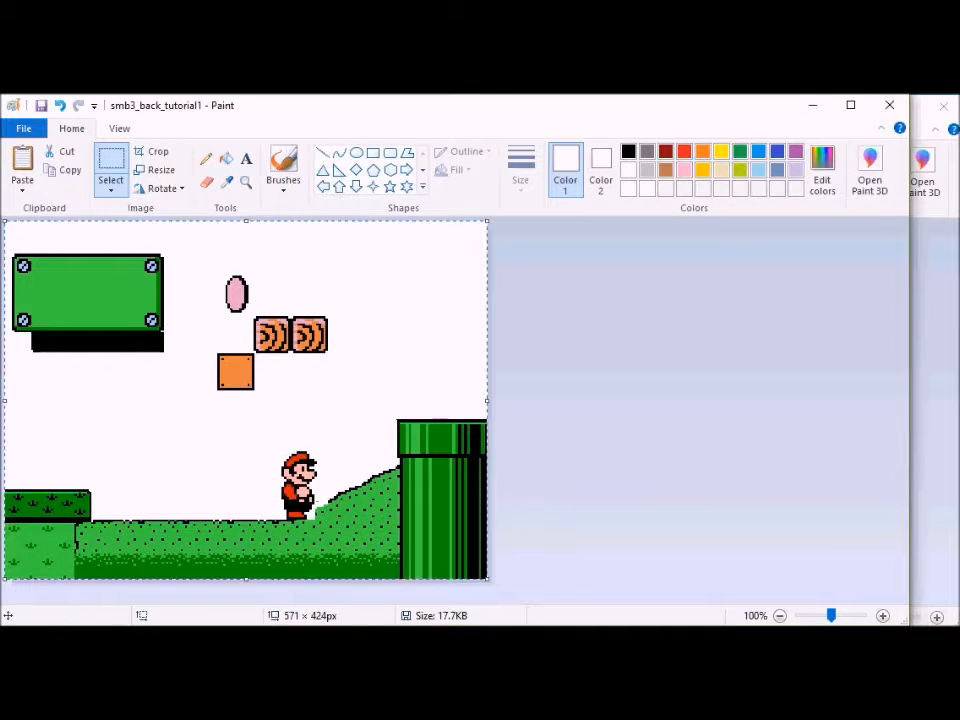
# Step: Paste the updated scene into the smb_tut75 frame and save it as smb_tut76
pyautogui.click(455, 610)
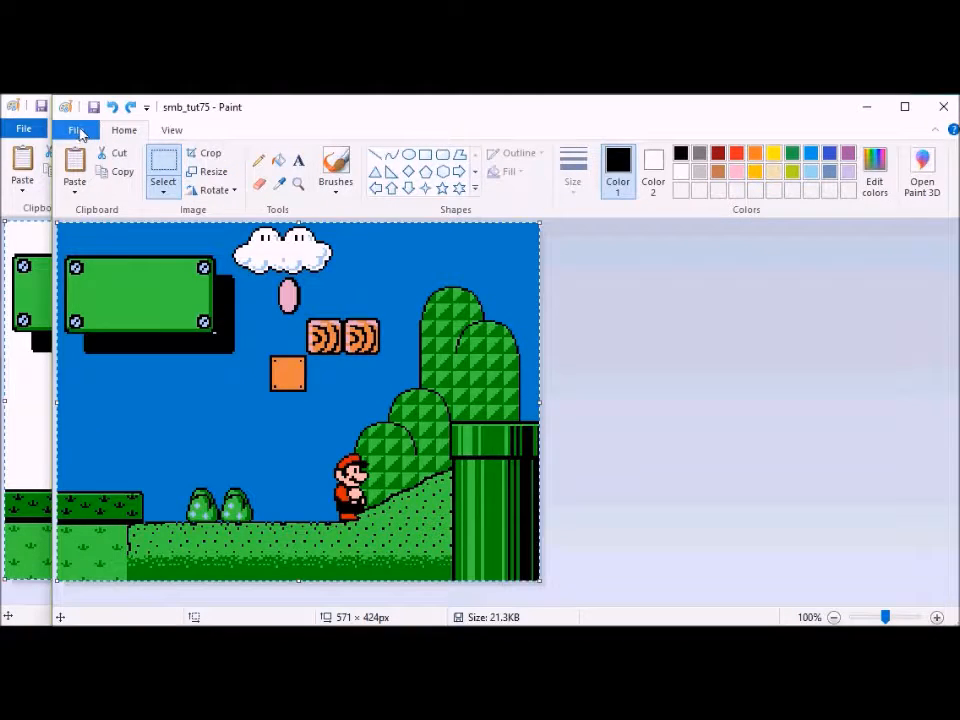
pyautogui.click(75, 130)
pyautogui.click(113, 273)
pyautogui.press('BackSpace')
pyautogui.write('6')
pyautogui.press('Return')
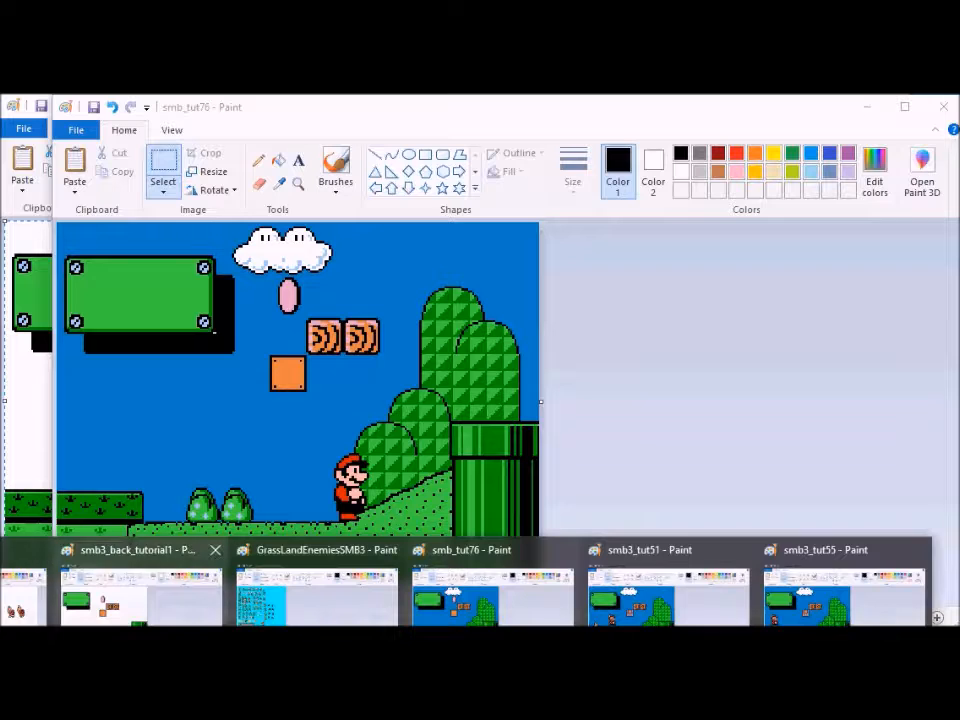
# Step: Copy the round pink coin from the sprite sheet over the narrow pink coin in smb3_back_tutorial1, slightly higher, and erase the narrow coin's remains
pyautogui.click(22, 598)
pyautogui.moveTo(810, 434); pyautogui.dragTo(741, 517)
pyautogui.click(139, 585)
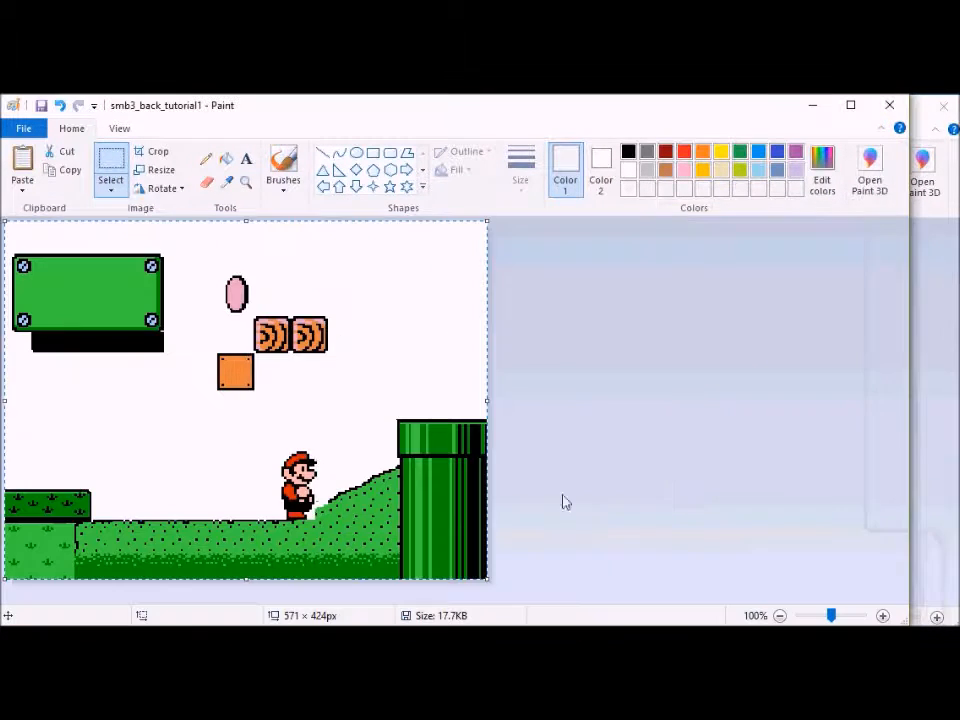
pyautogui.hotkey('ctrl', 'v')
pyautogui.moveTo(64, 253); pyautogui.dragTo(257, 285)
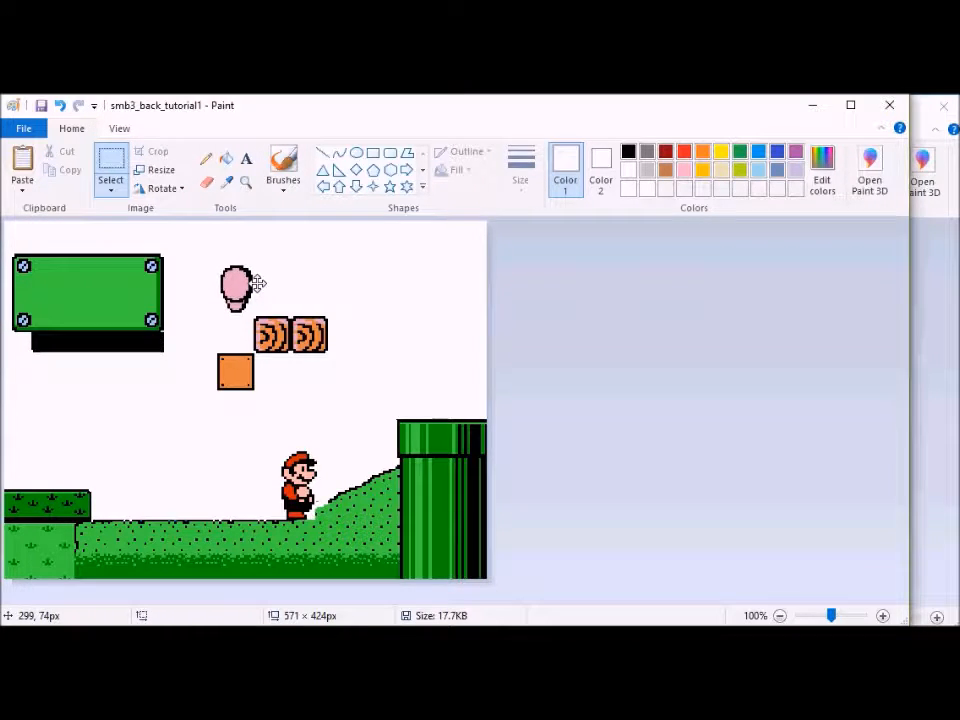
pyautogui.click(206, 182)
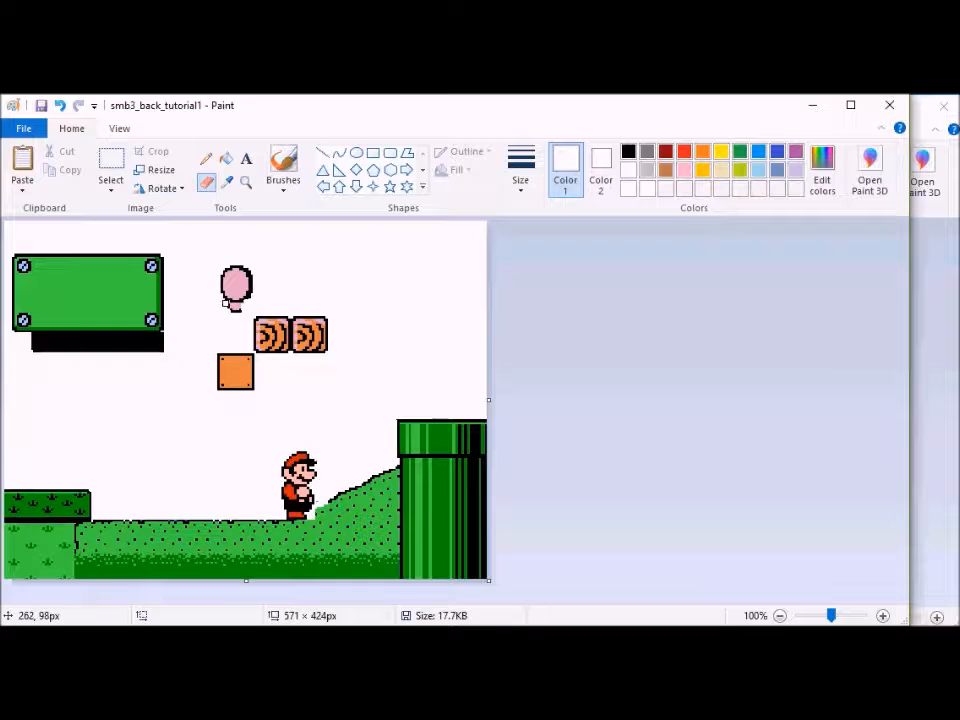
pyautogui.click(226, 158)
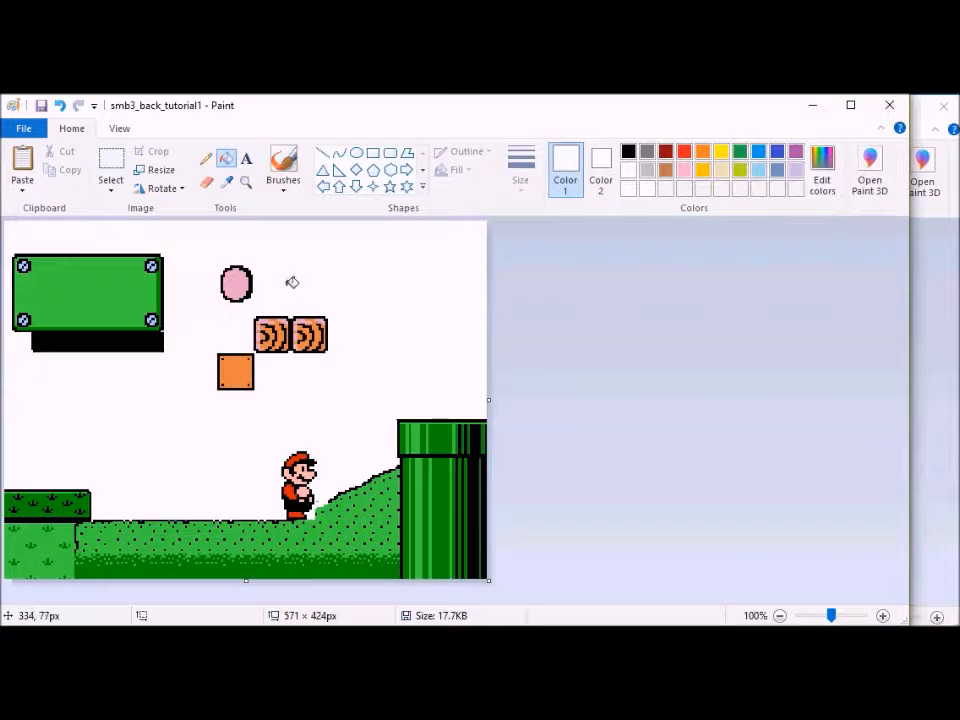
pyautogui.hotkey('ctrl', 'v')
pyautogui.moveTo(46, 280); pyautogui.dragTo(261, 294)
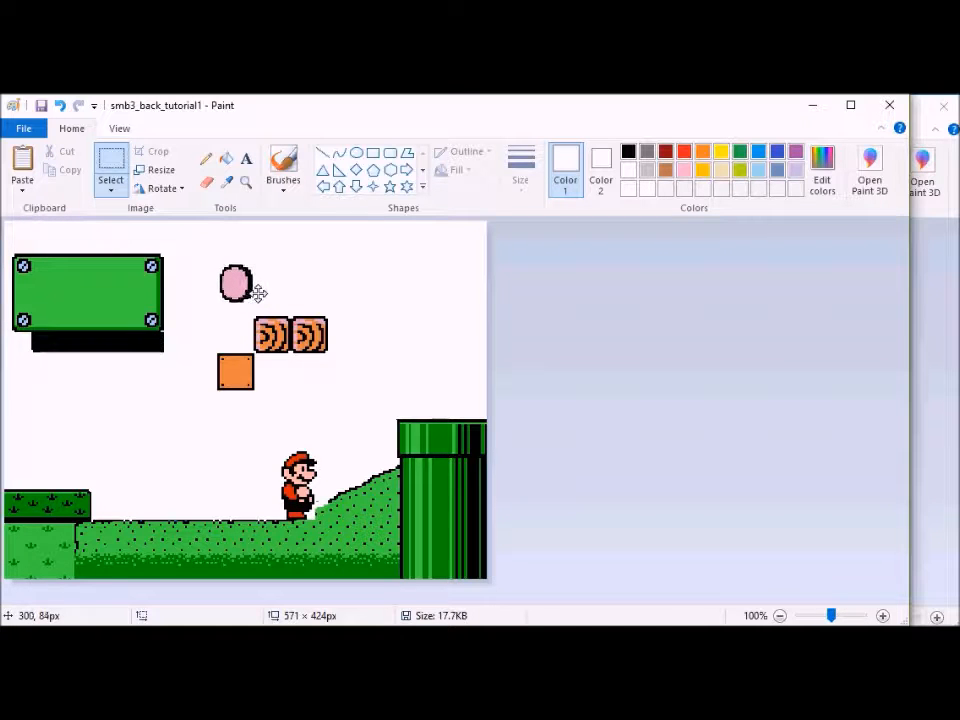
pyautogui.click(335, 397)
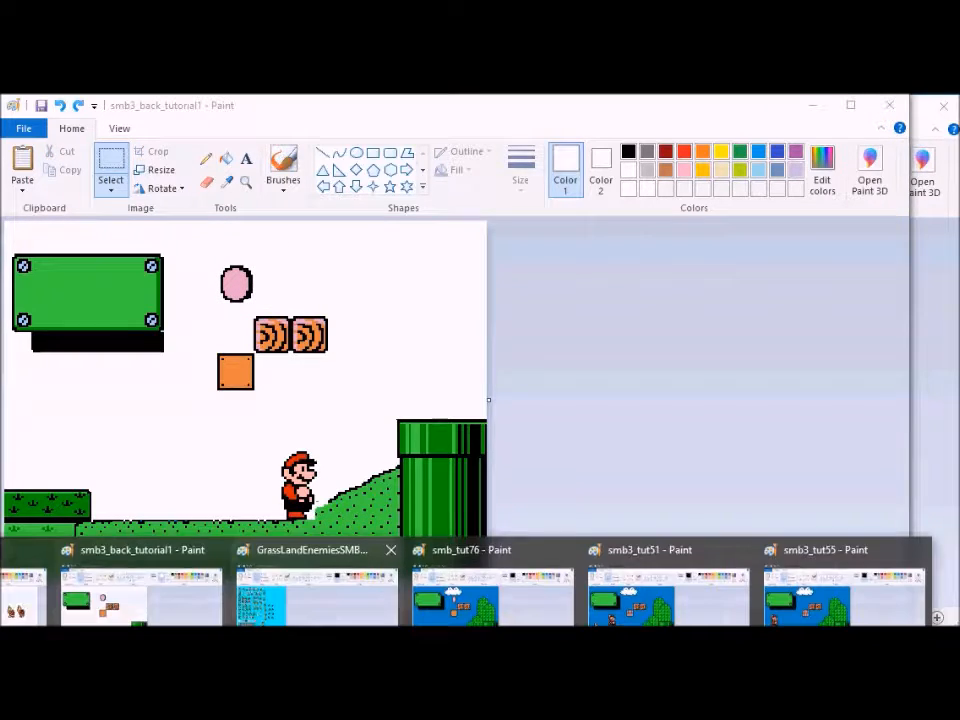
pyautogui.click(24, 592)
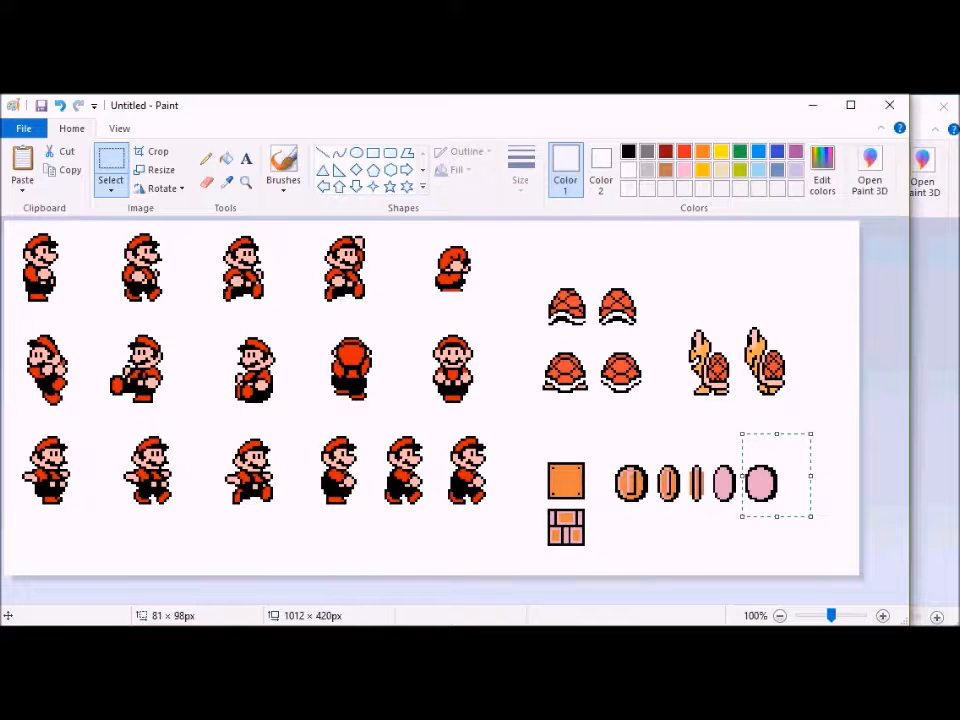
# Step: Paste the scene with the round pink coin into the smb_tut76 frame and save it as smb_tut77
pyautogui.click(140, 597)
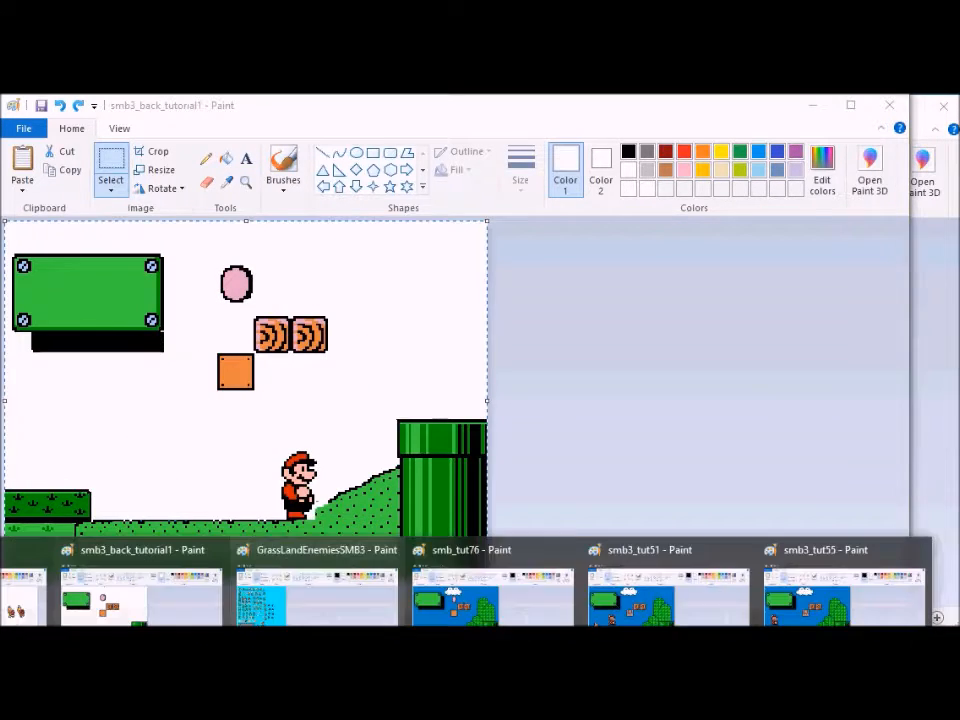
pyautogui.click(470, 598)
pyautogui.click(76, 130)
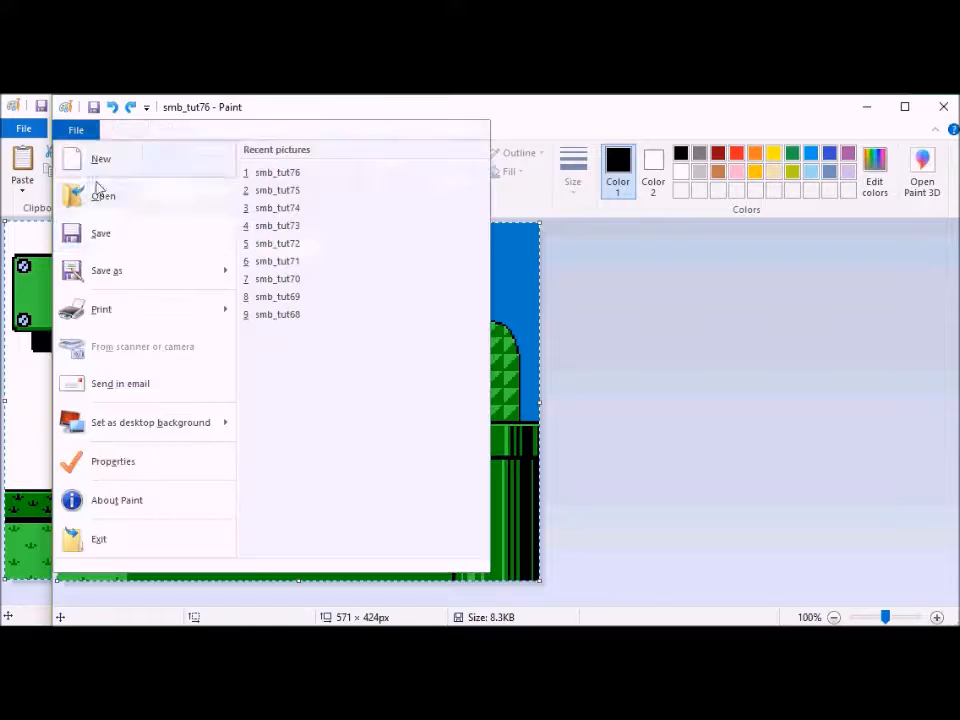
pyautogui.press('F12')
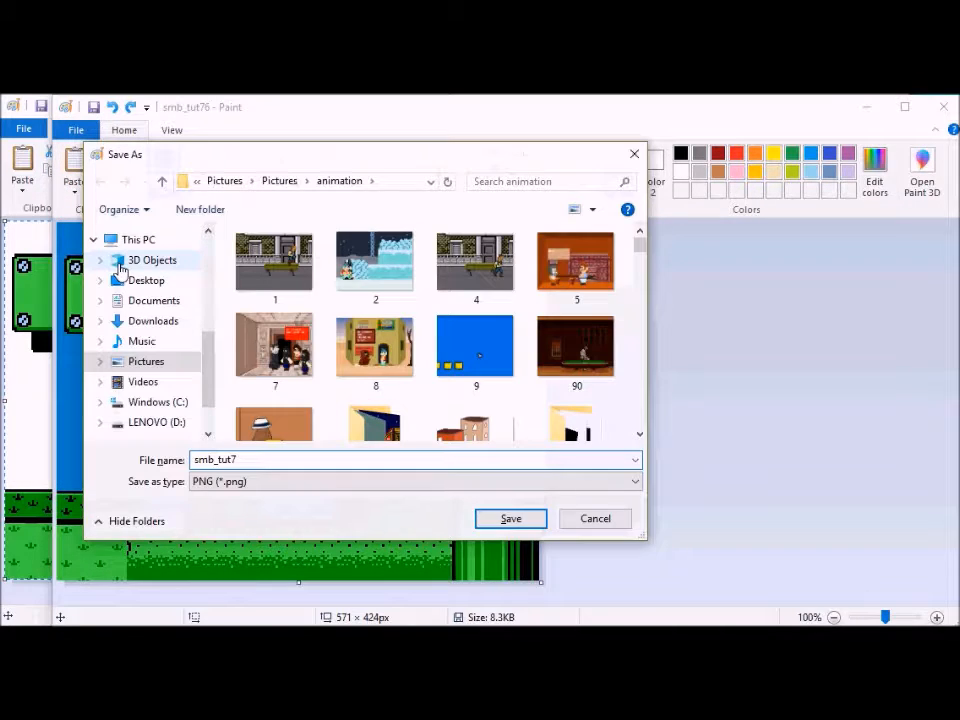
pyautogui.write('77')
pyautogui.press('Return')
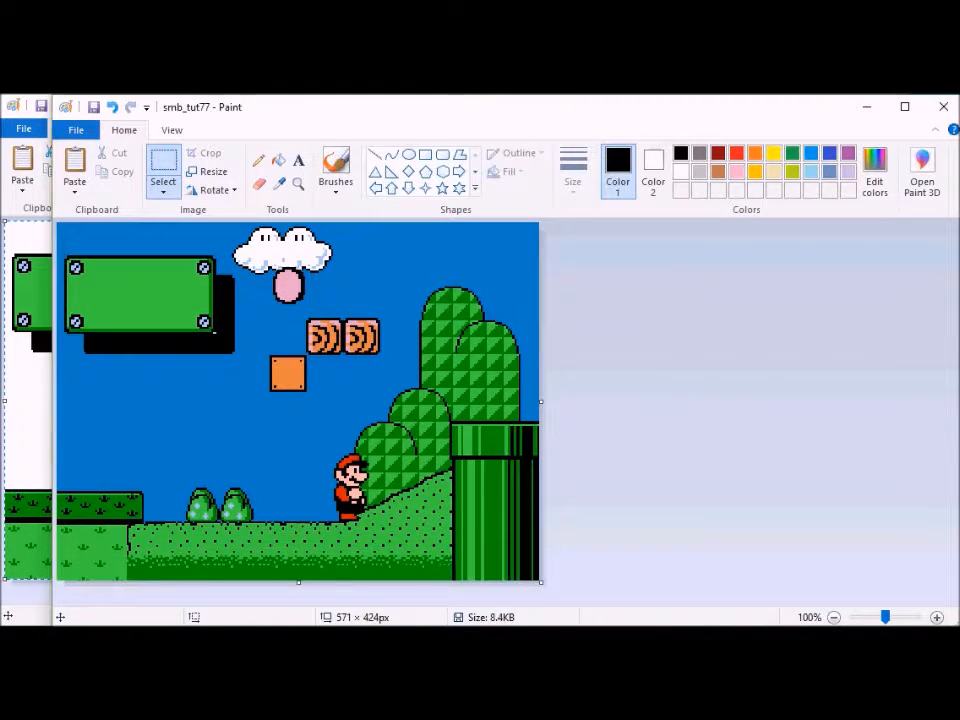
# Step: Copy the walking Mario, the second sprite in the top row, from the sprite sheet
pyautogui.click(26, 585)
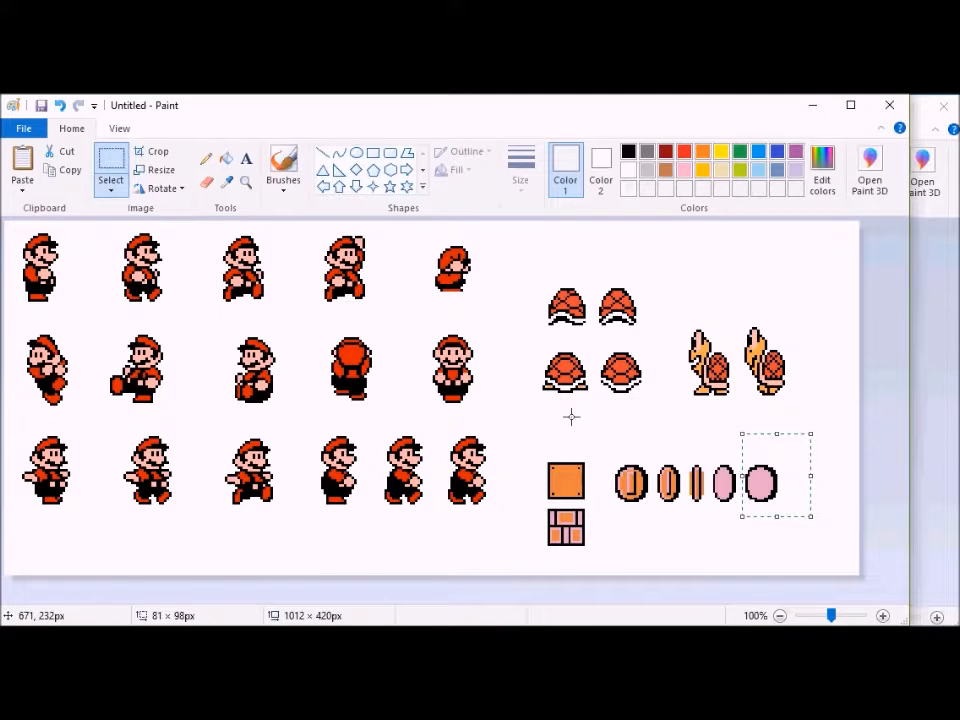
pyautogui.click(571, 416)
pyautogui.moveTo(99, 232); pyautogui.dragTo(176, 317)
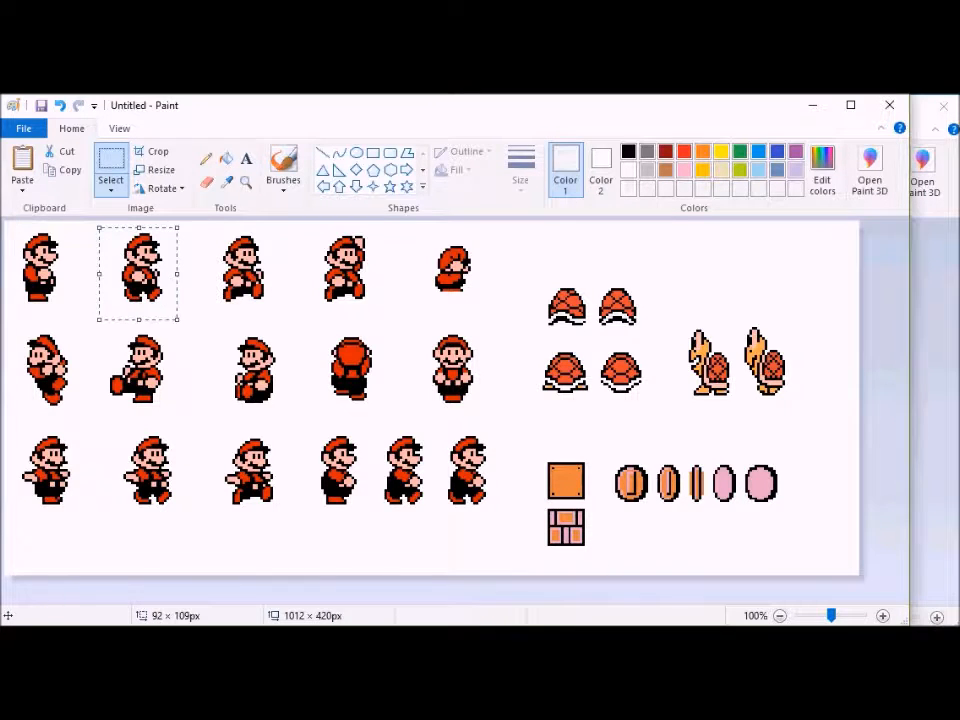
# Step: Delete the round pink coin and the standing Mario from the scene in smb3_back_tutorial1
pyautogui.click(130, 590)
pyautogui.moveTo(201, 255); pyautogui.dragTo(266, 304)
pyautogui.press('Delete')
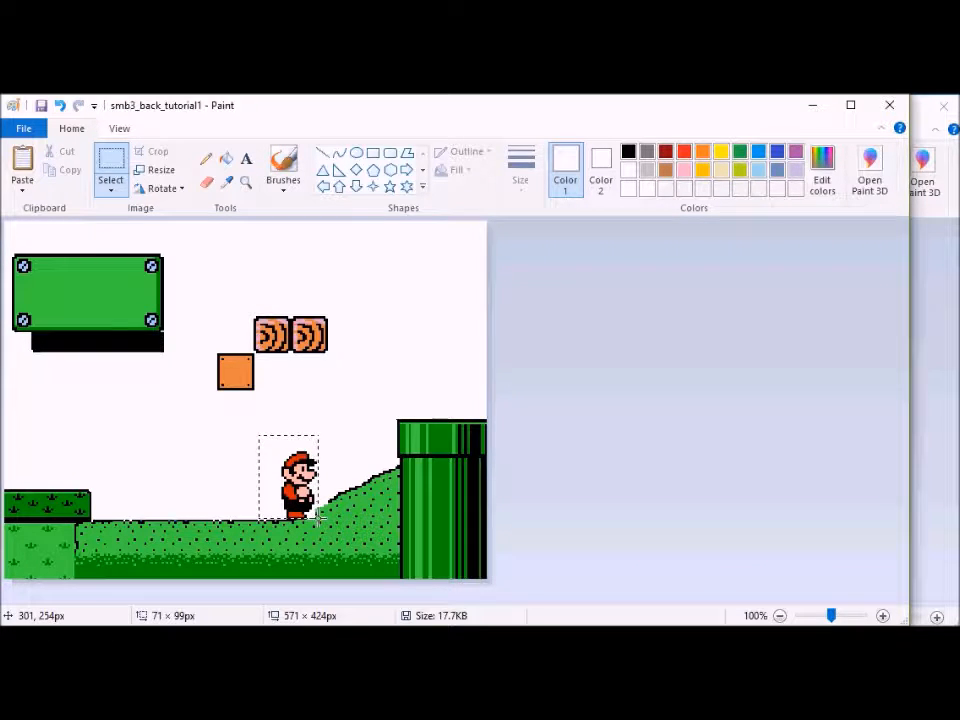
pyautogui.press('Delete')
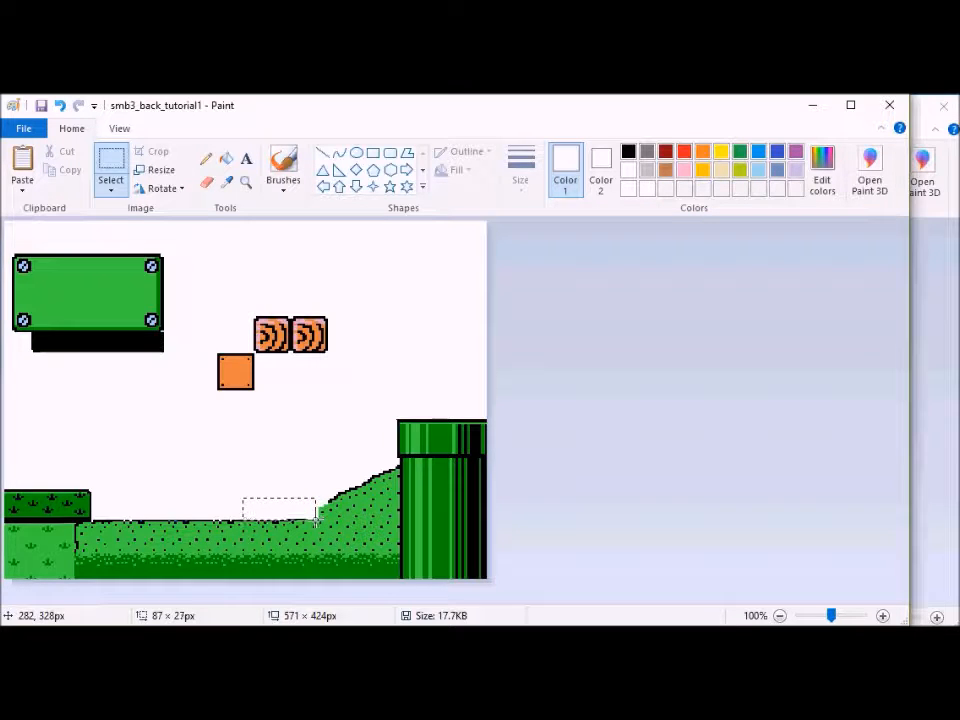
pyautogui.click(314, 513)
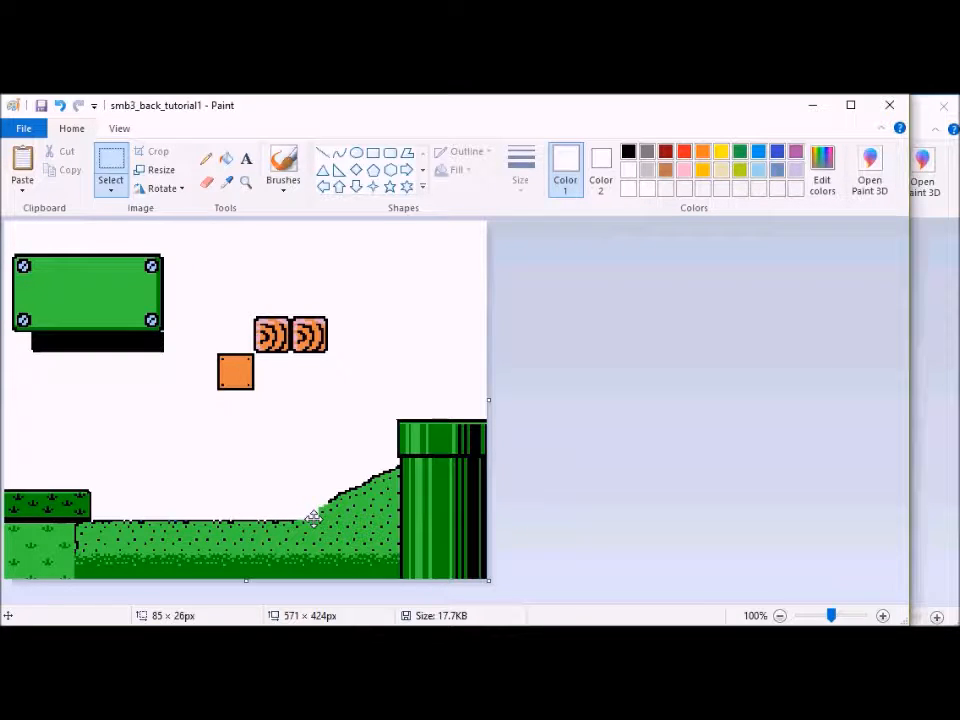
# Step: Paste the walking Mario at the foot of the slope and select the whole scene
pyautogui.hotkey('ctrl', 'v')
pyautogui.moveTo(70, 303); pyautogui.dragTo(329, 521)
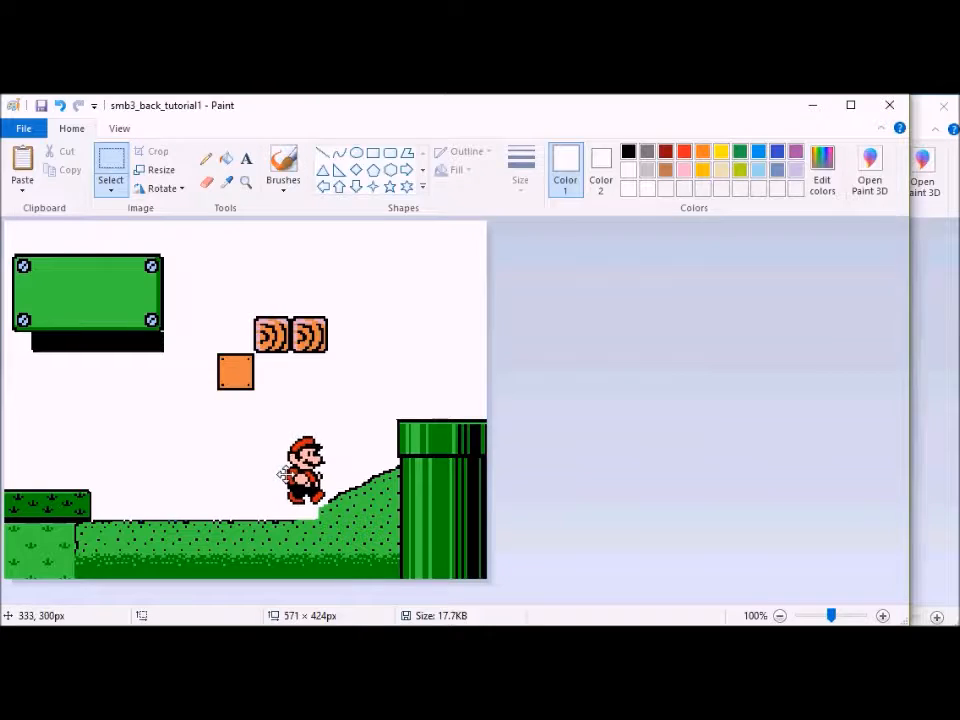
pyautogui.hotkey('alt', 'Tab')
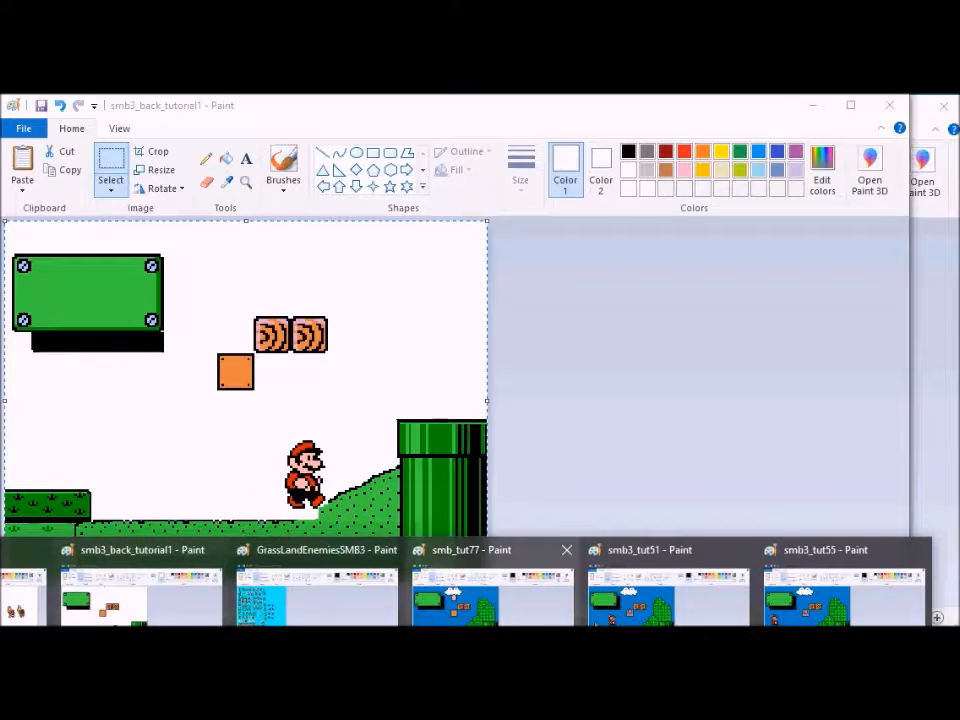
# Step: Update the smb_tut77 frame with the walking Mario scene and save it as smb_tut78
pyautogui.click(438, 557)
pyautogui.click(76, 130)
pyautogui.click(120, 270)
pyautogui.press('BackSpace')
pyautogui.write('8')
pyautogui.press('Return')
# Step: Replace the walking Mario in smb3_back_tutorial1 with the third top-row sprite, placed higher on the slope, and select the whole scene
pyautogui.hotkey('alt', 'Tab')
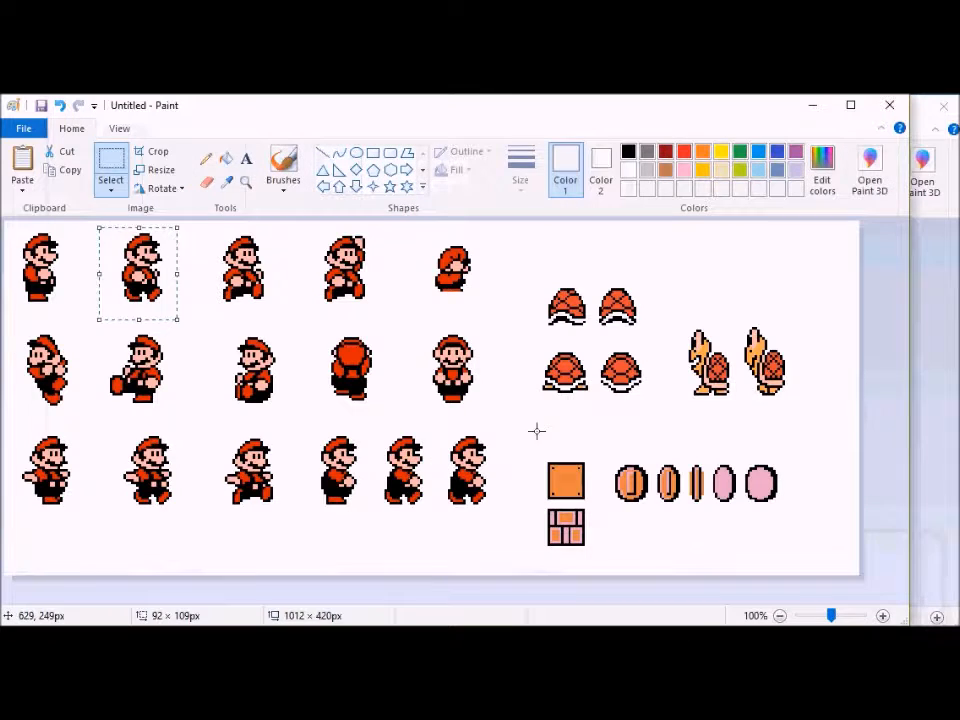
pyautogui.moveTo(205, 231); pyautogui.dragTo(284, 307)
pyautogui.hotkey('ctrl', 'c')
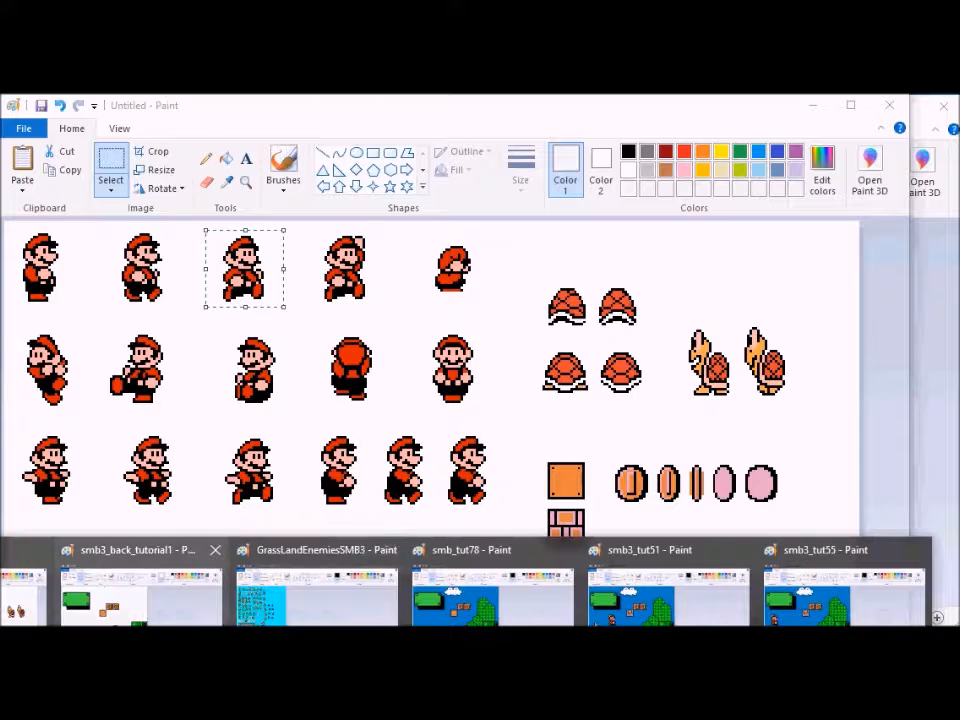
pyautogui.click(111, 593)
pyautogui.hotkey('ctrl', 'v')
pyautogui.moveTo(49, 247); pyautogui.dragTo(318, 451)
pyautogui.hotkey('ctrl', 'a')
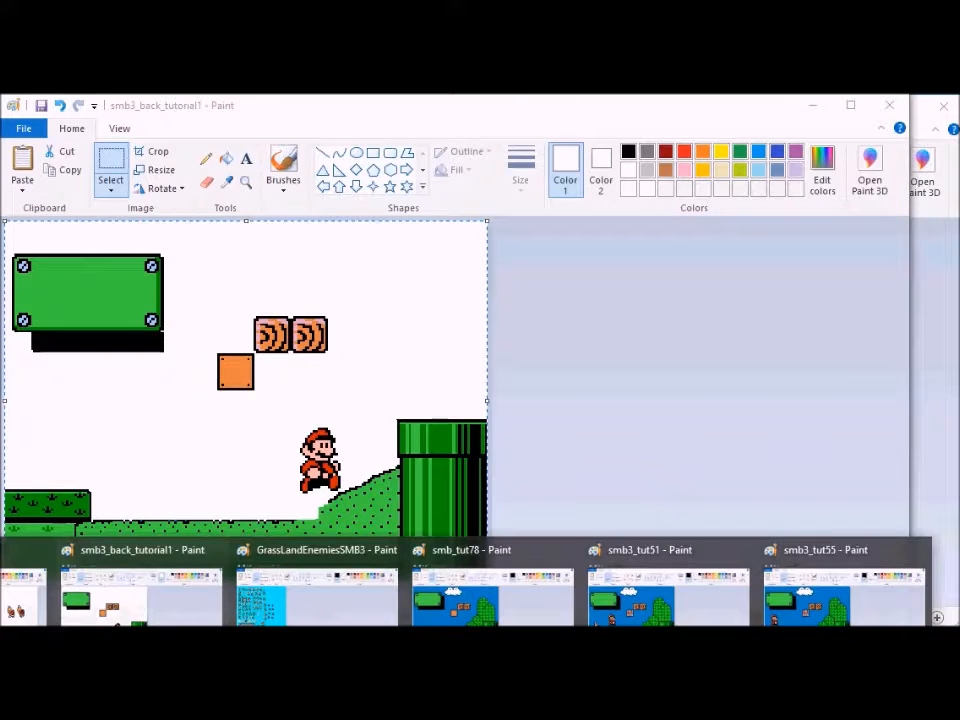
# Step: Paste the scene with the striding Mario into the smb_tut78 frame and save it as smb_tut79
pyautogui.click(473, 601)
pyautogui.hotkey('ctrl', 'v')
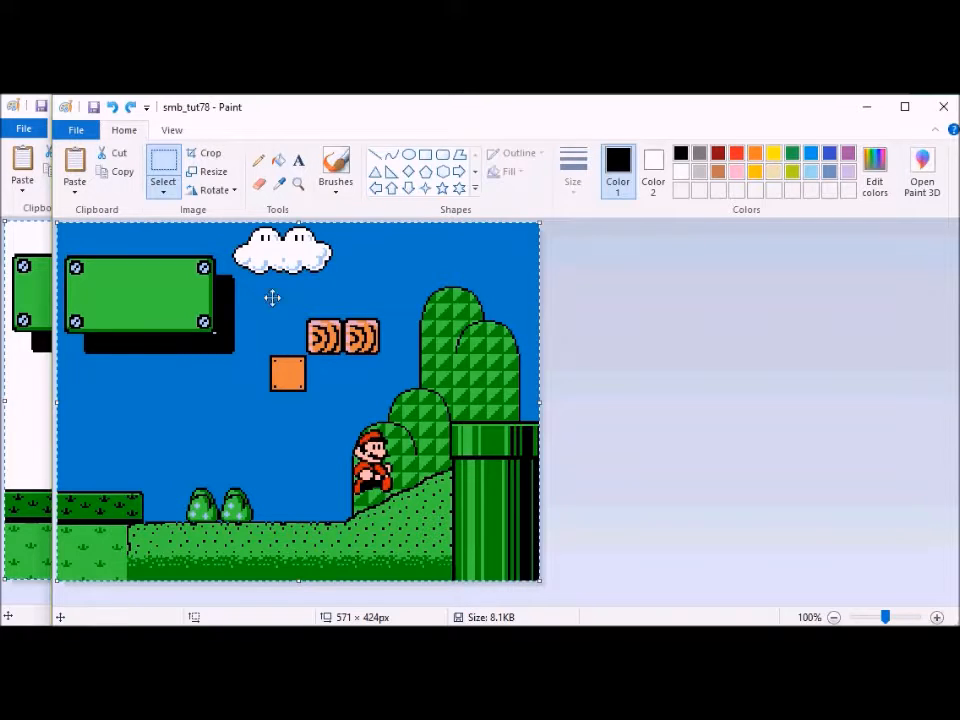
pyautogui.click(76, 130)
pyautogui.click(105, 266)
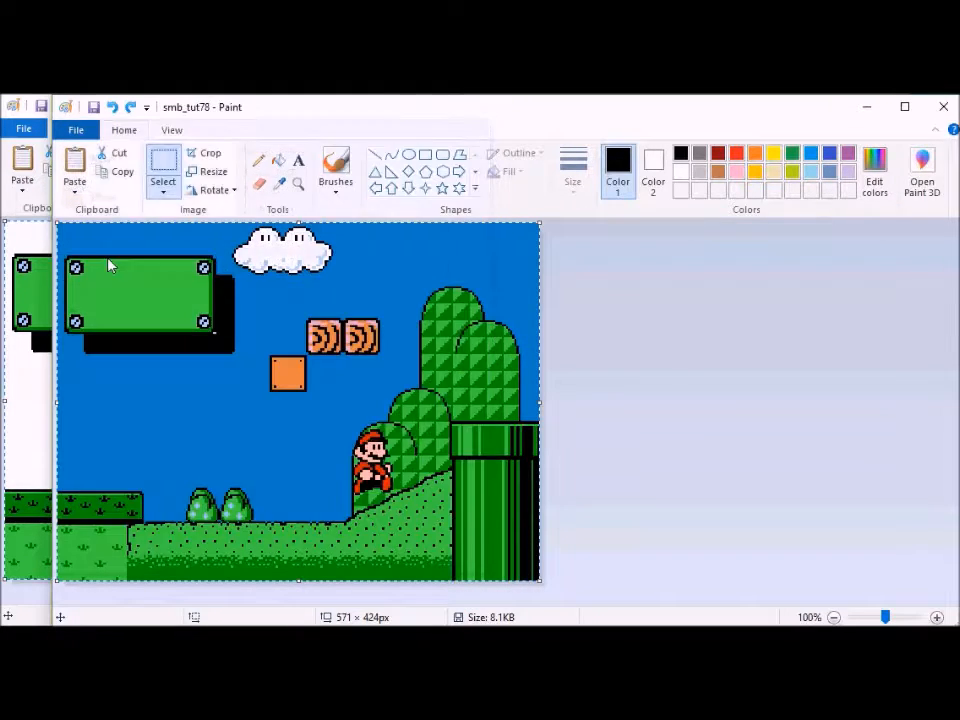
pyautogui.write('9')
pyautogui.press('Return')
# Step: Copy the second top-row Mario sprite from the sprite sheet again for the next walking pose
pyautogui.moveTo(465, 622)
pyautogui.click(141, 590)
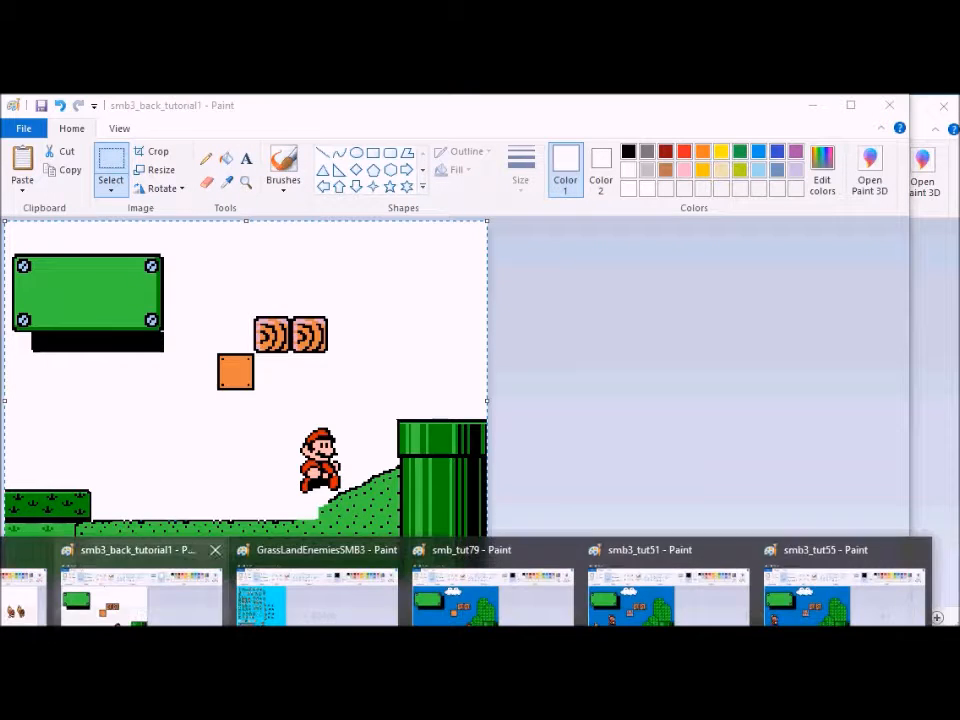
pyautogui.click(24, 590)
pyautogui.click(345, 256)
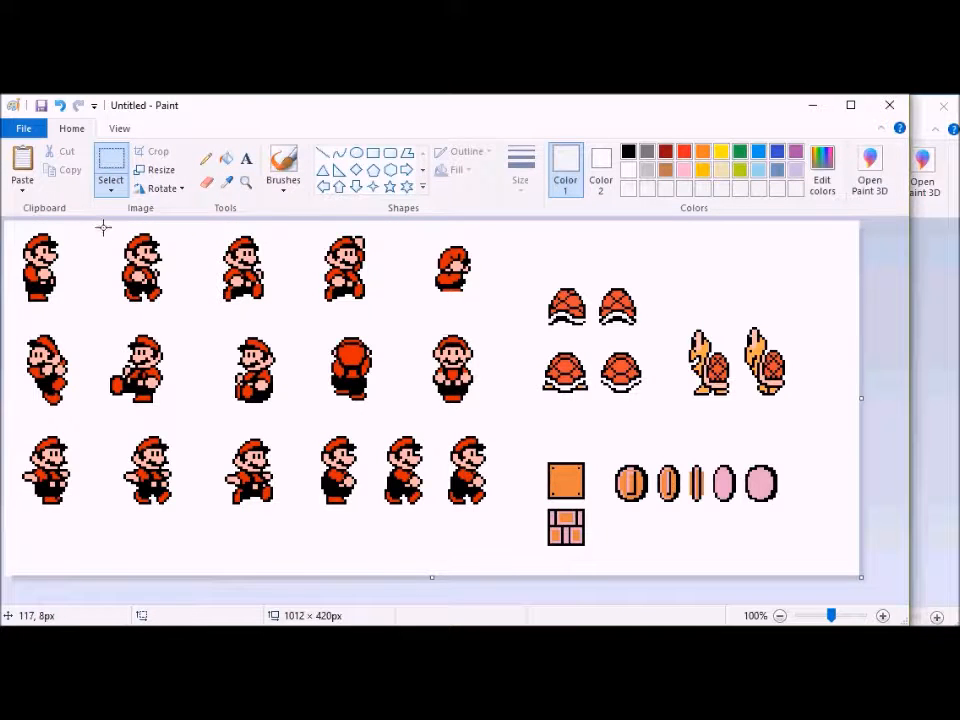
pyautogui.moveTo(465, 622)
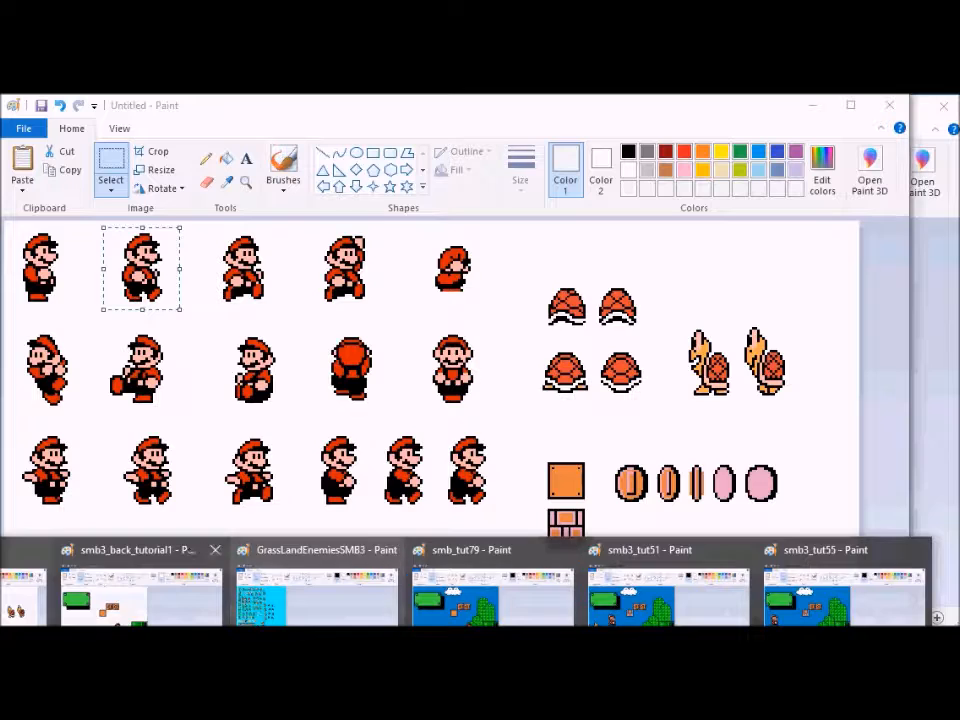
# Step: Replace the striding Mario in smb3_back_tutorial1 with the copied walking pose farther up the slope and switch to the smb_tut79 frame
pyautogui.click(141, 590)
pyautogui.hotkey('ctrl', 'z')
pyautogui.hotkey('ctrl', 'v')
pyautogui.moveTo(35, 268); pyautogui.dragTo(332, 459)
pyautogui.moveTo(465, 622)
pyautogui.click(492, 590)
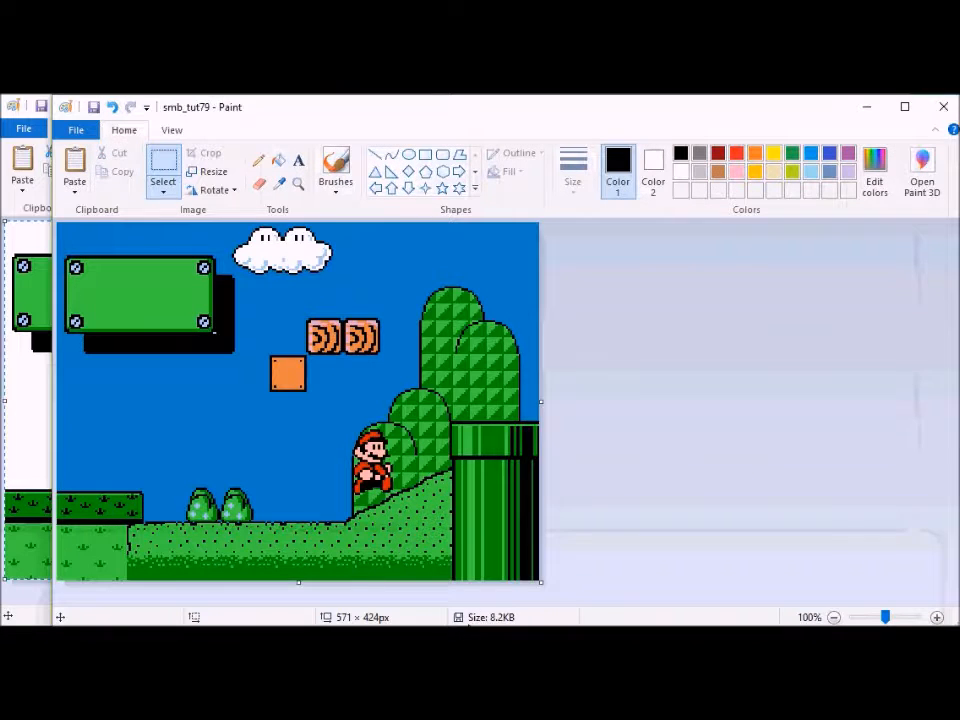
# Step: Put the scene with Mario walking higher on the slope into the smb_tut79 frame and save it as smb_tut80
pyautogui.click(76, 130)
pyautogui.click(121, 272)
pyautogui.press('Right')
pyautogui.press('BackSpace')
pyautogui.press('BackSpace')
pyautogui.write('80')
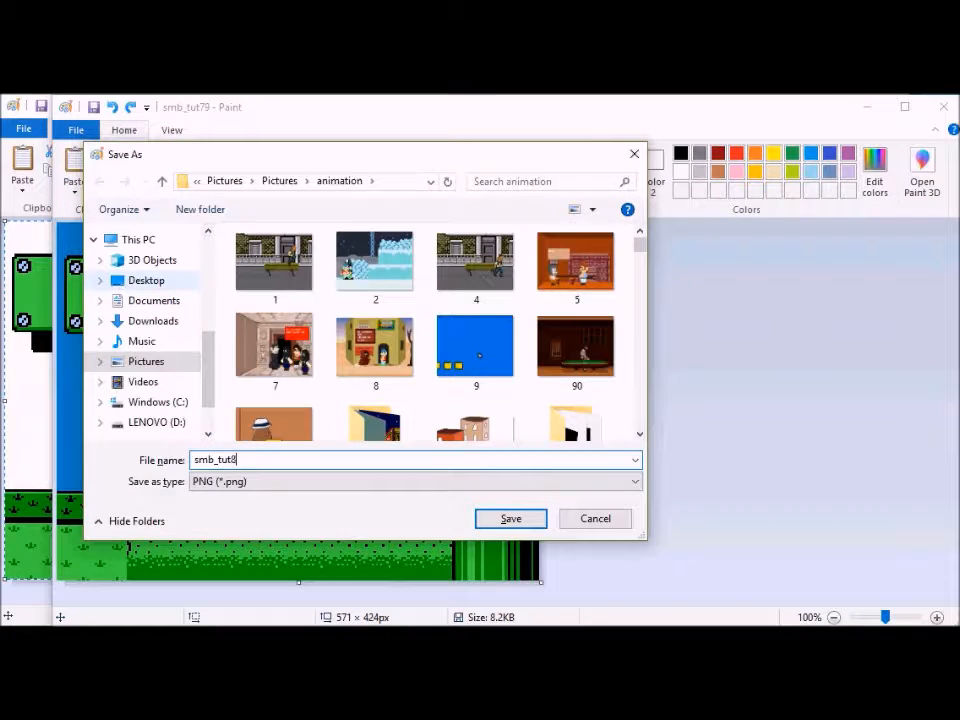
pyautogui.press('Return')
# Step: Copy the fourth top-row Mario sprite, the jumping pose with a raised arm, from the sprite sheet
pyautogui.moveTo(118, 620)
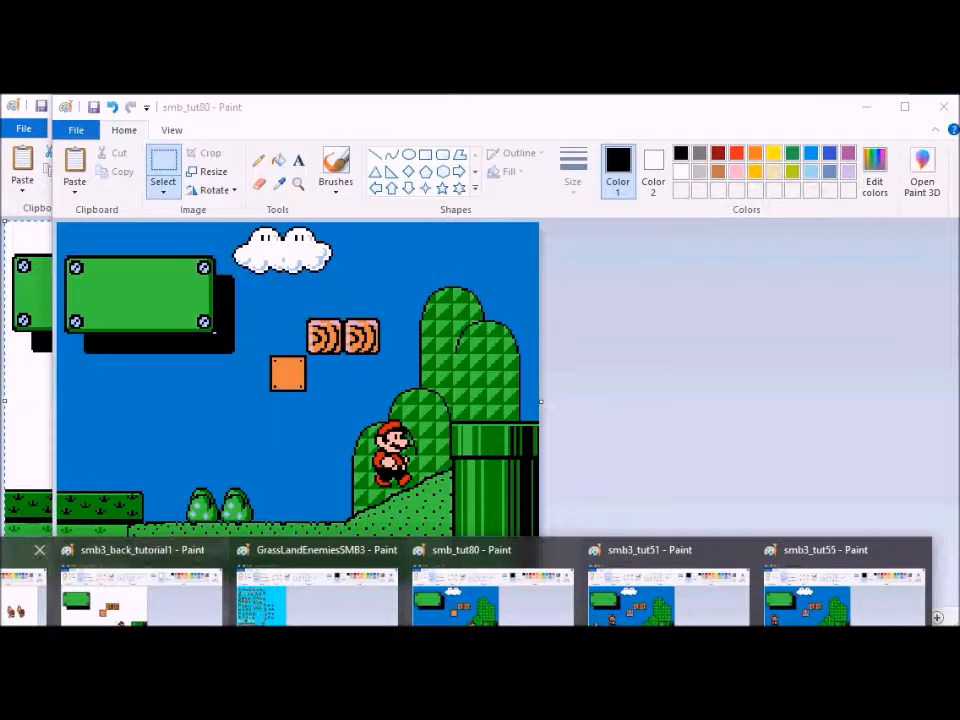
pyautogui.click(25, 592)
pyautogui.moveTo(322, 622)
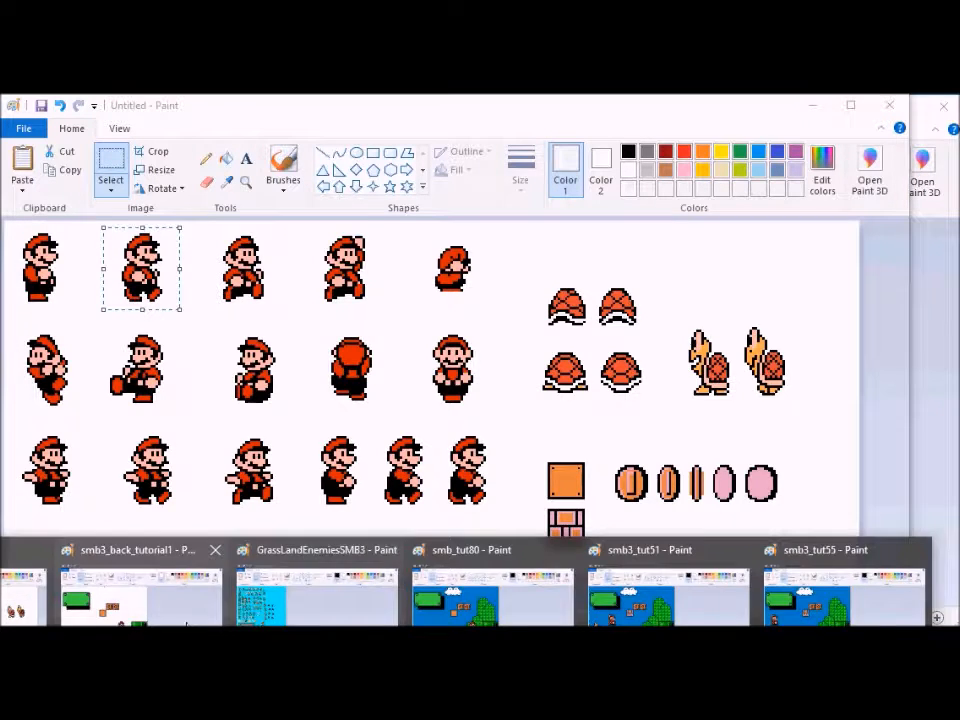
pyautogui.click(200, 600)
pyautogui.moveTo(118, 622)
pyautogui.click(25, 598)
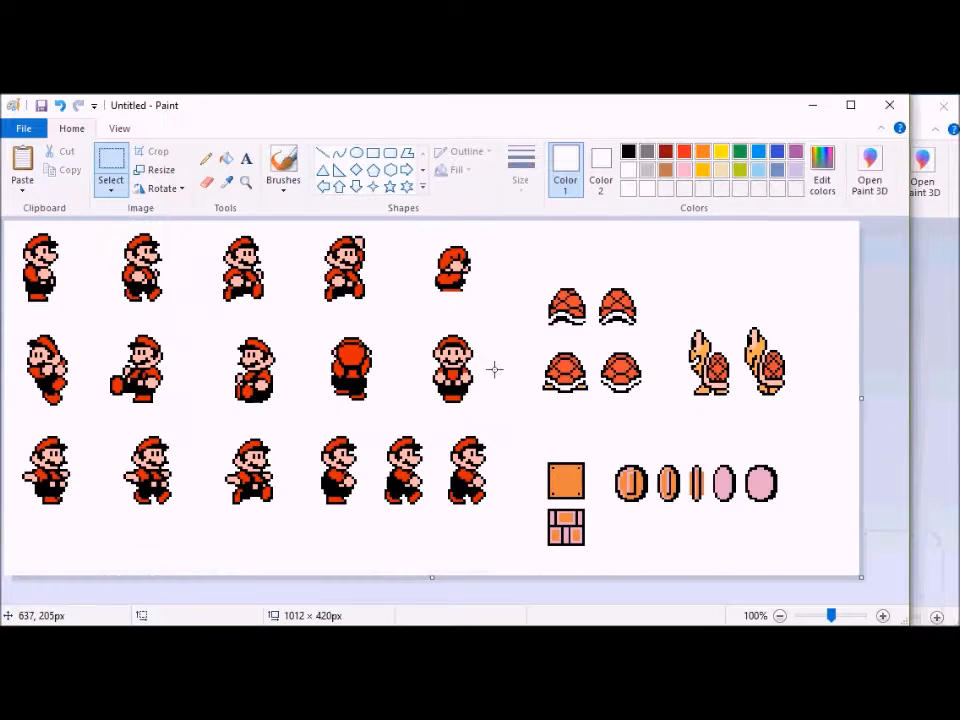
pyautogui.moveTo(215, 225); pyautogui.dragTo(281, 311)
pyautogui.moveTo(303, 227); pyautogui.dragTo(373, 317)
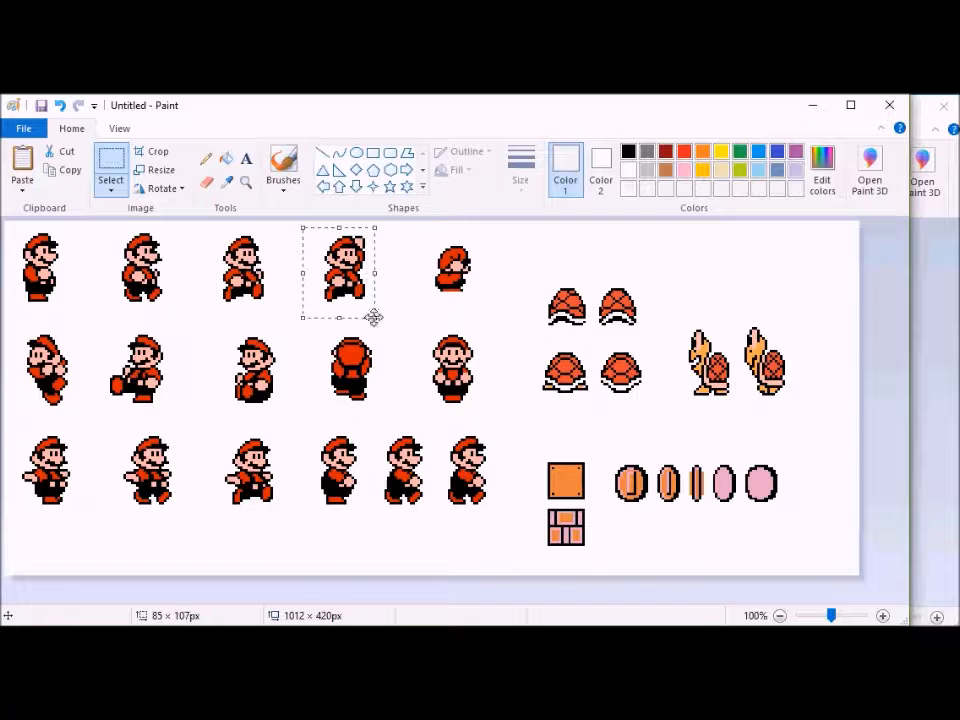
# Step: Replace the walking Mario in smb3_back_tutorial1 with the jumping sprite just above the slope and copy the whole scene
pyautogui.moveTo(118, 622)
pyautogui.click(130, 590)
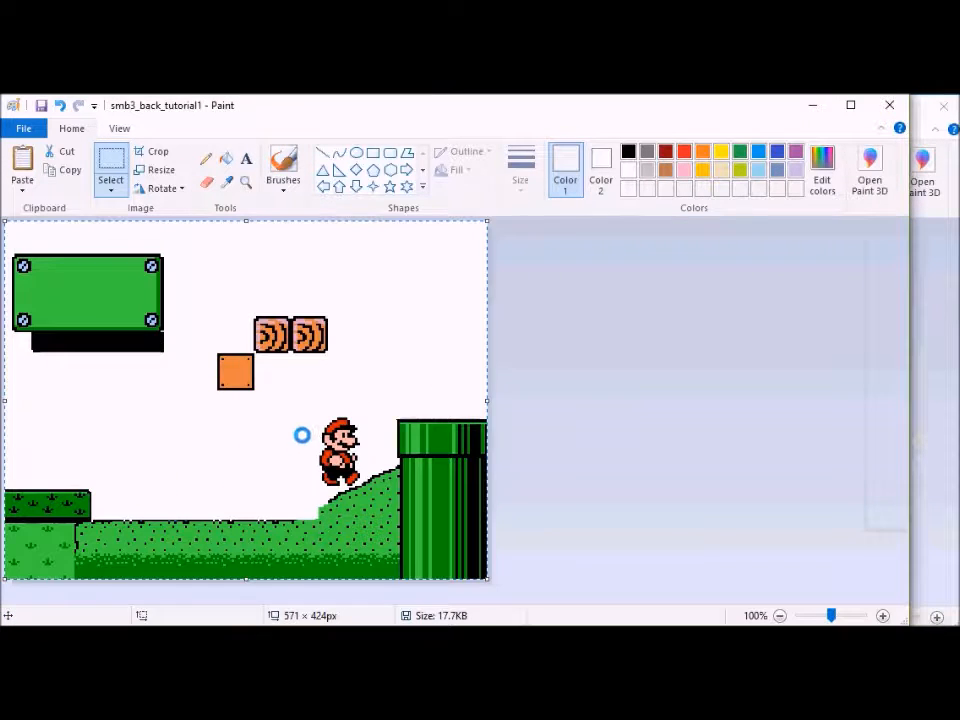
pyautogui.click(925, 300)
pyautogui.click(45, 403)
pyautogui.hotkey('ctrl', 'z')
pyautogui.hotkey('ctrl', 'v')
pyautogui.moveTo(58, 295); pyautogui.dragTo(358, 465)
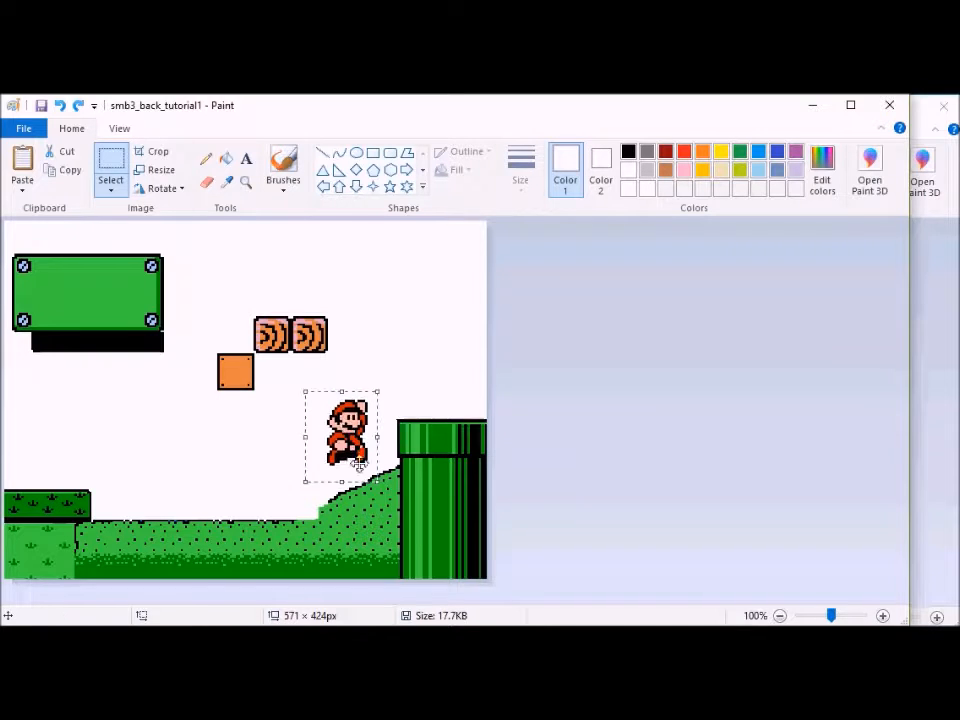
pyautogui.hotkey('ctrl', 'a')
pyautogui.hotkey('ctrl', 'c')
# Step: Paste the scene with the jumping Mario into the smb_tut80 frame and save it as smb_tut81
pyautogui.moveTo(140, 622)
pyautogui.click(480, 590)
pyautogui.hotkey('ctrl', 'v')
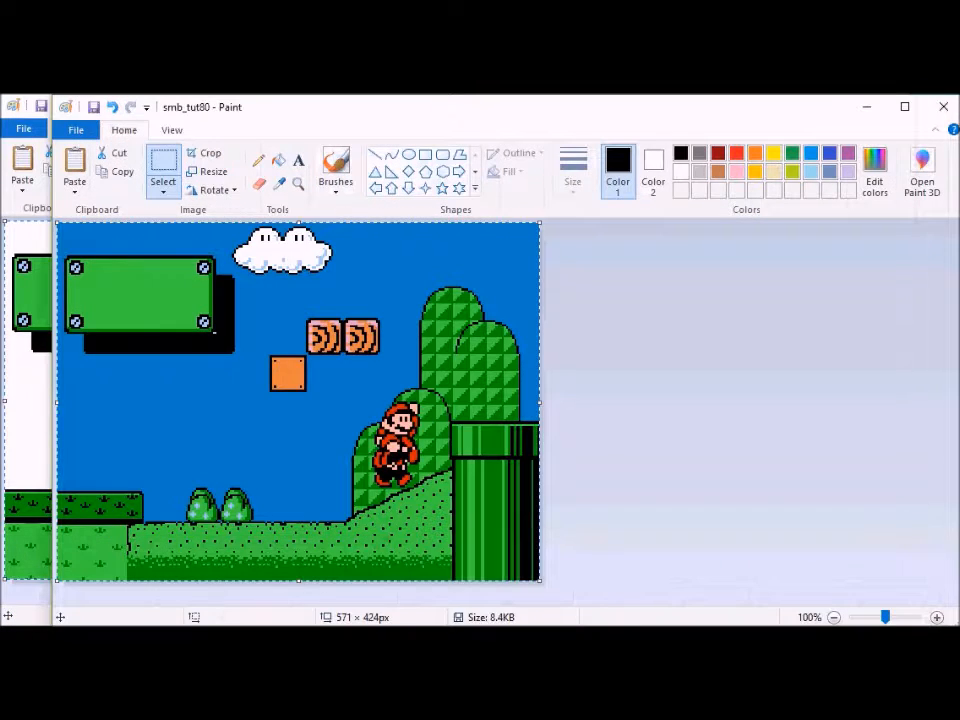
pyautogui.click(75, 129)
pyautogui.click(111, 271)
pyautogui.press('Right')
pyautogui.press('BackSpace')
pyautogui.write('1')
pyautogui.press('Return')
# Step: Copy the jumping Mario sprite from the sprite sheet again with a tighter selection
pyautogui.moveTo(140, 622)
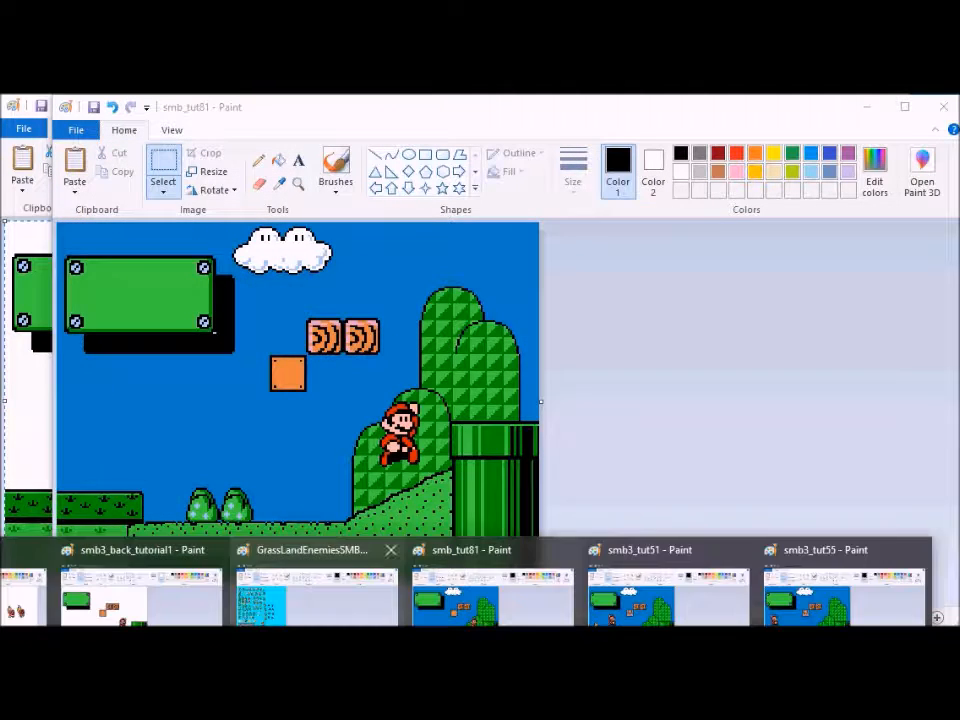
pyautogui.click(22, 592)
pyautogui.click(343, 252)
pyautogui.moveTo(370, 290); pyautogui.dragTo(379, 309)
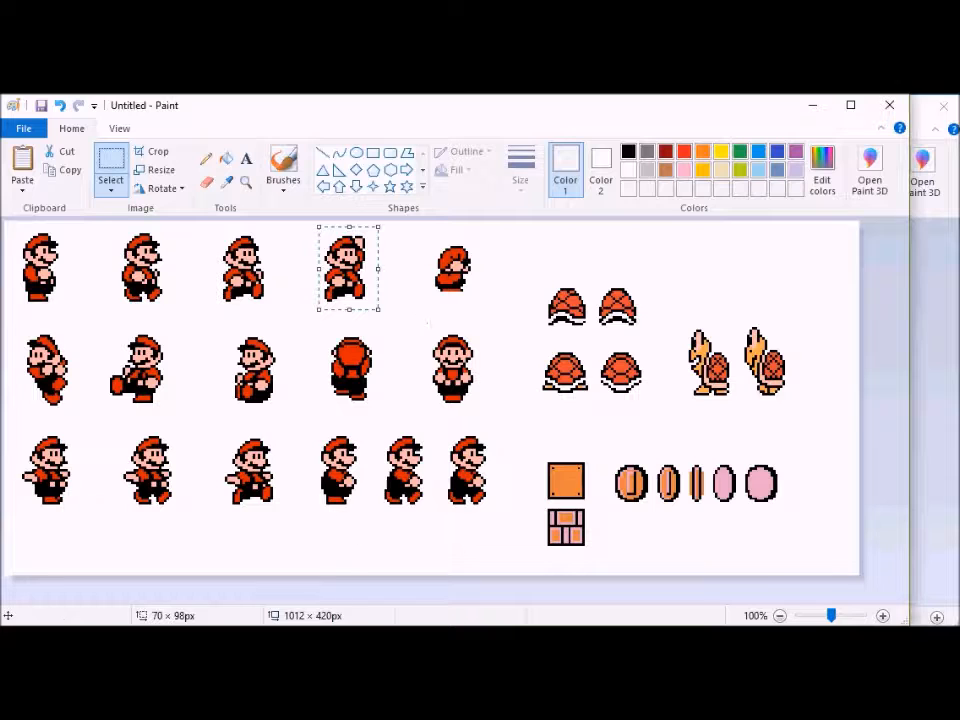
# Step: Place the jumping Mario in smb3_back_tutorial1 higher and closer to the pipe, and select the whole scene
pyautogui.moveTo(341, 604)
pyautogui.click(160, 595)
pyautogui.moveTo(314, 380); pyautogui.dragTo(373, 414)
pyautogui.hotkey('ctrl', 'a')
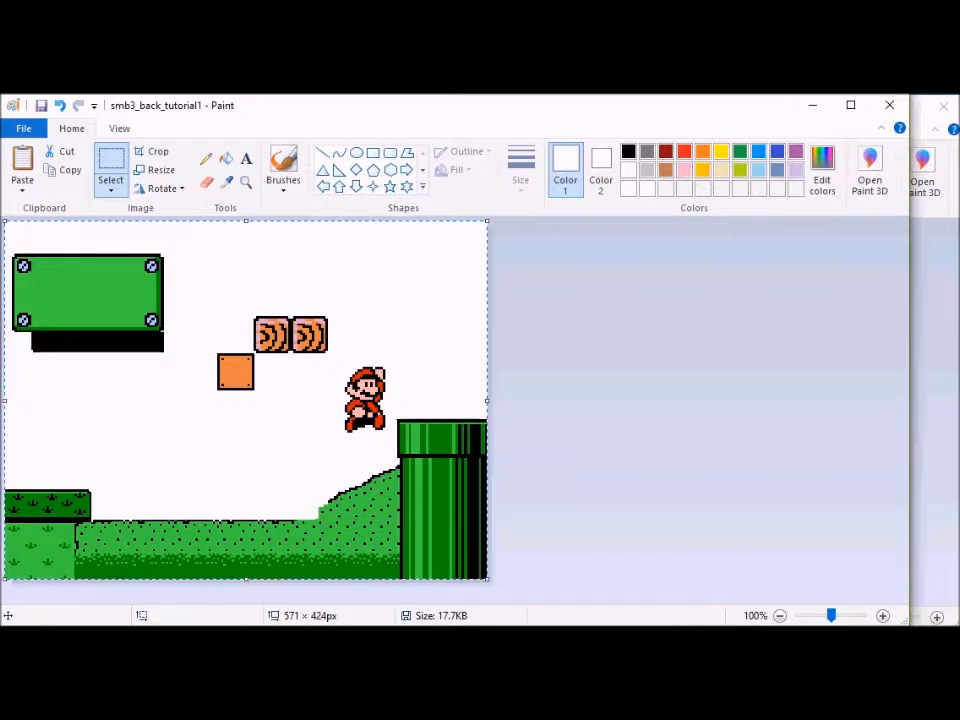
# Step: Replace the previous Mario in the smb_tut81 frame with the pasted scene and save it as smb_tut82
pyautogui.moveTo(341, 604)
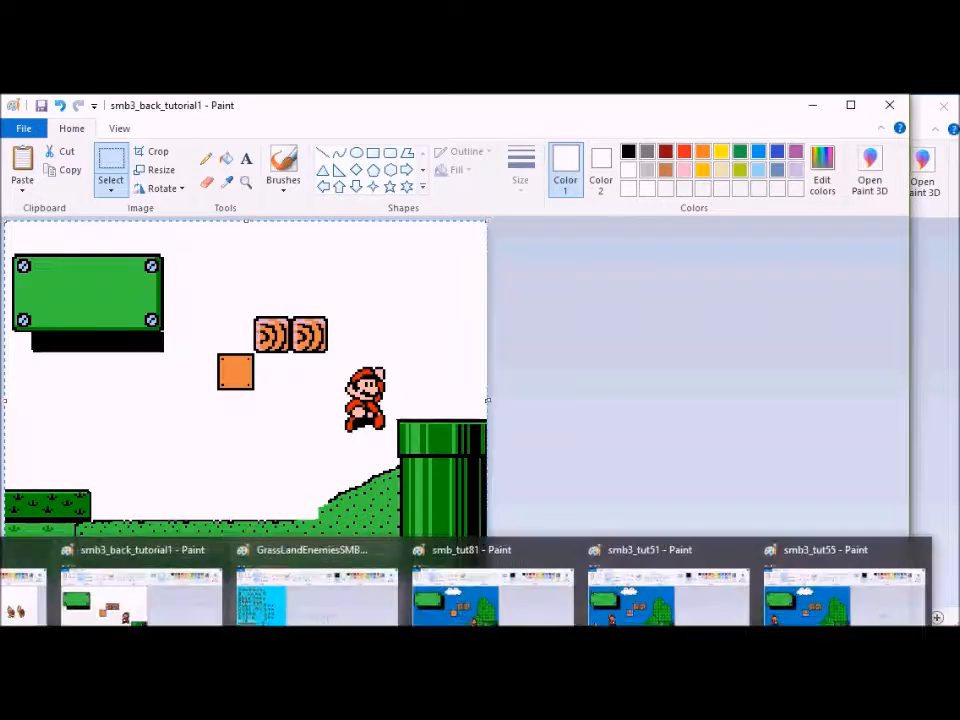
pyautogui.click(446, 605)
pyautogui.hotkey('ctrl', 'v')
pyautogui.hotkey('ctrl', 'z')
pyautogui.hotkey('ctrl', 'z')
pyautogui.hotkey('ctrl', 'v')
pyautogui.click(85, 132)
pyautogui.click(118, 265)
pyautogui.press('Right')
pyautogui.press('BackSpace')
pyautogui.write('2')
pyautogui.press('Return')
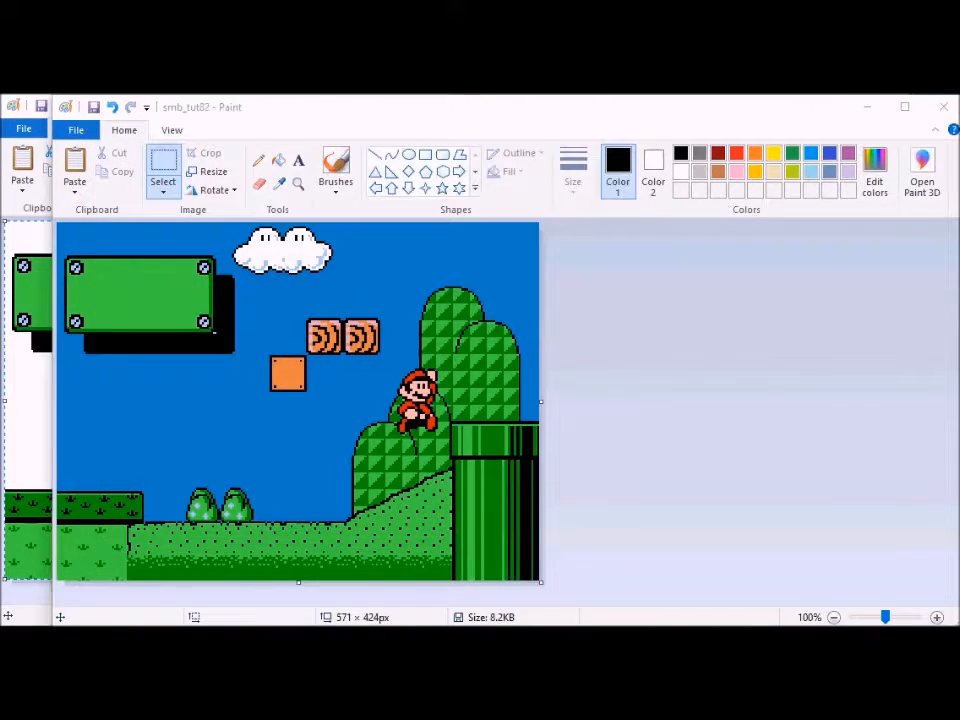
# Step: Raise the jumping Mario in smb3_back_tutorial1 to just above and left of the pipe's rim, clearing the old pose from smb_tut82
pyautogui.moveTo(341, 622)
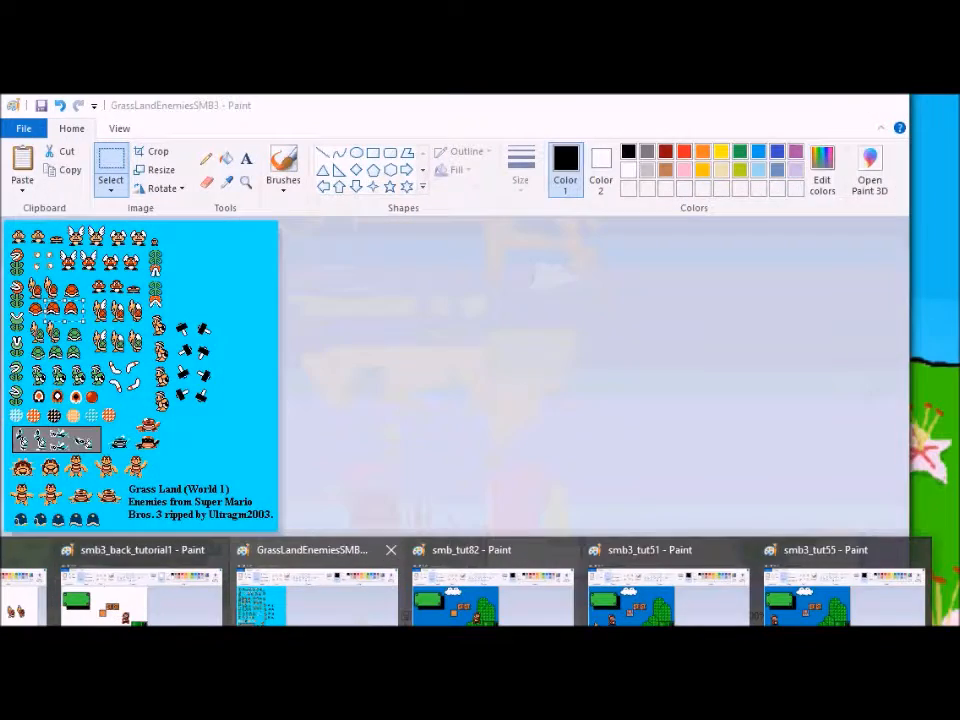
pyautogui.click(141, 595)
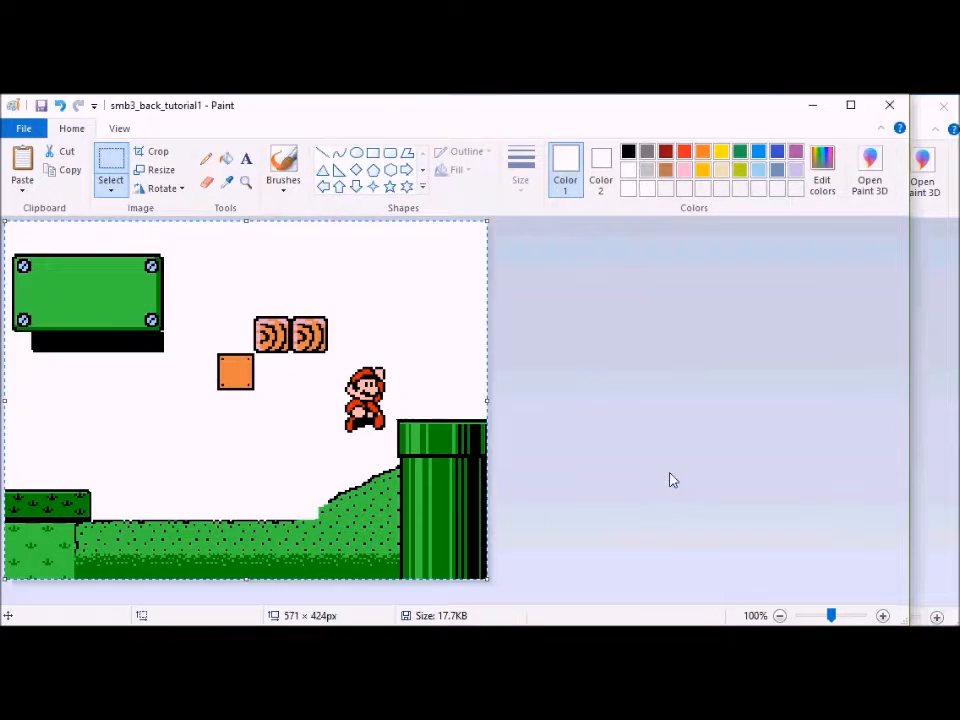
pyautogui.moveTo(389, 430); pyautogui.dragTo(412, 395)
pyautogui.hotkey('ctrl', 'a')
pyautogui.moveTo(341, 622)
pyautogui.click(476, 606)
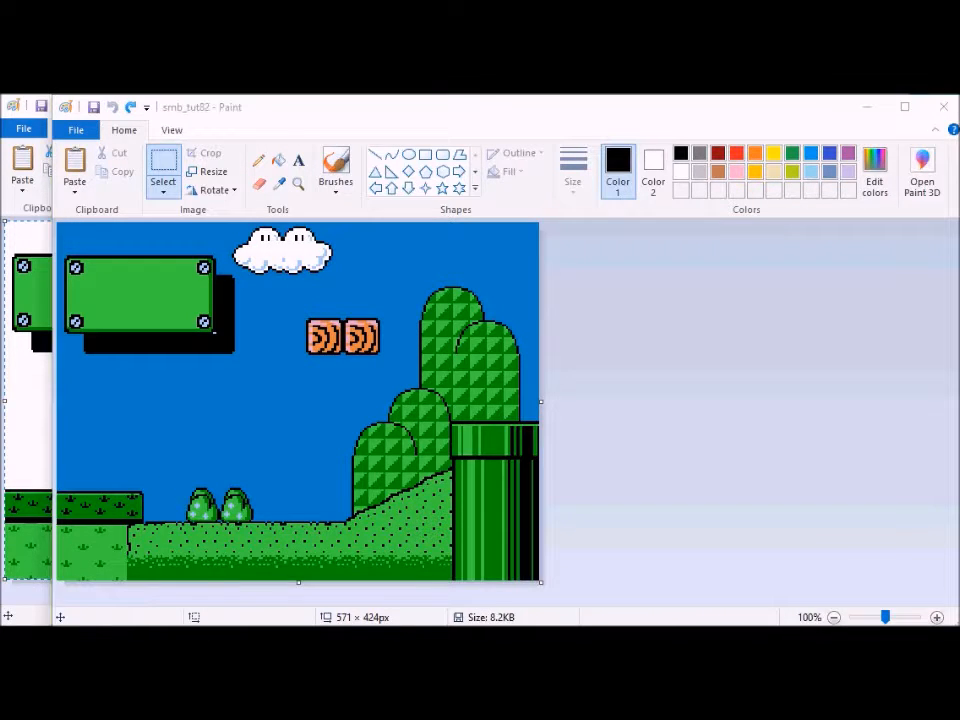
pyautogui.click(308, 586)
pyautogui.click(914, 296)
pyautogui.click(52, 406)
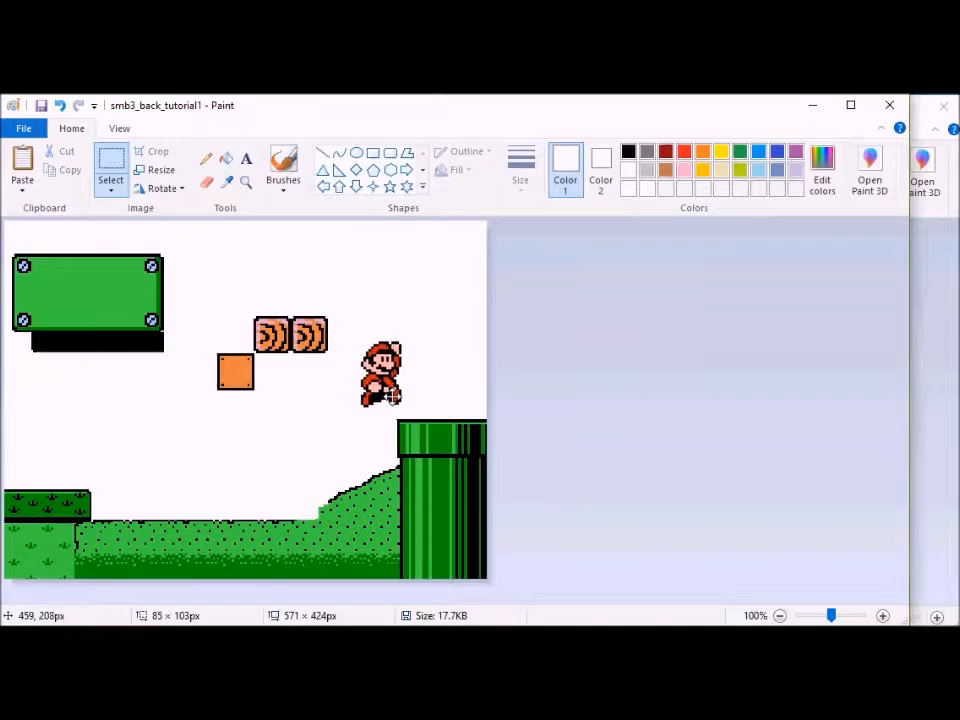
# Step: Put the scene with Mario beside and above the pipe's rim into the smb_tut82 frame and save it as smb_tut83
pyautogui.click(493, 605)
pyautogui.click(77, 131)
pyautogui.click(112, 277)
pyautogui.press('Right')
pyautogui.press('BackSpace')
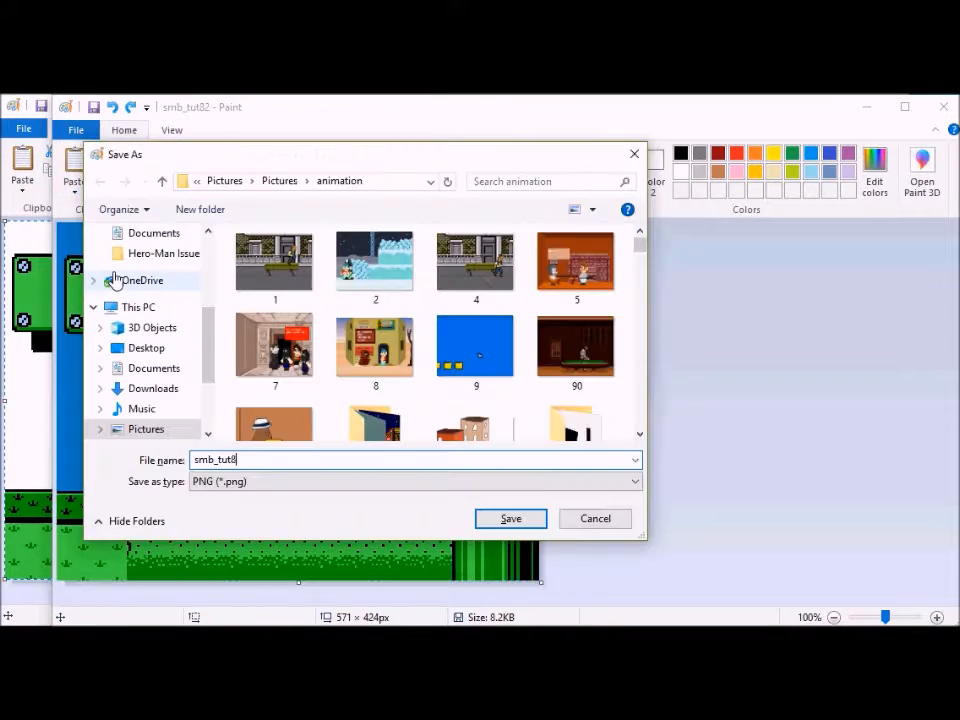
pyautogui.write('3')
pyautogui.press('Return')
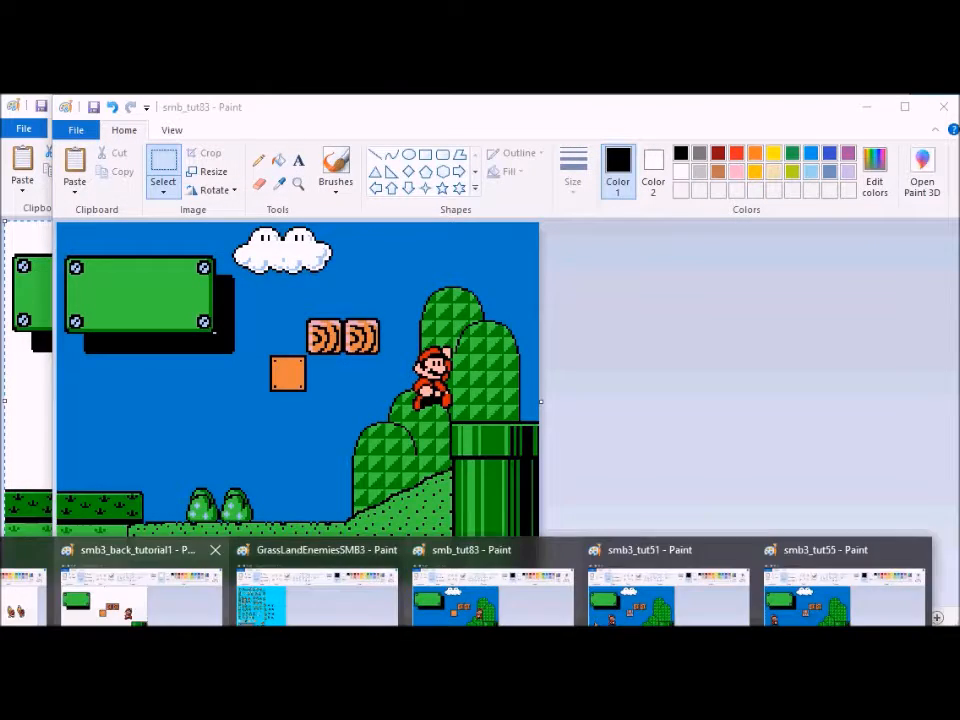
# Step: Move the jumping Mario in smb3_back_tutorial1 up and right to the pipe's near edge, and copy the whole scene
pyautogui.click(135, 590)
pyautogui.click(932, 290)
pyautogui.click(30, 381)
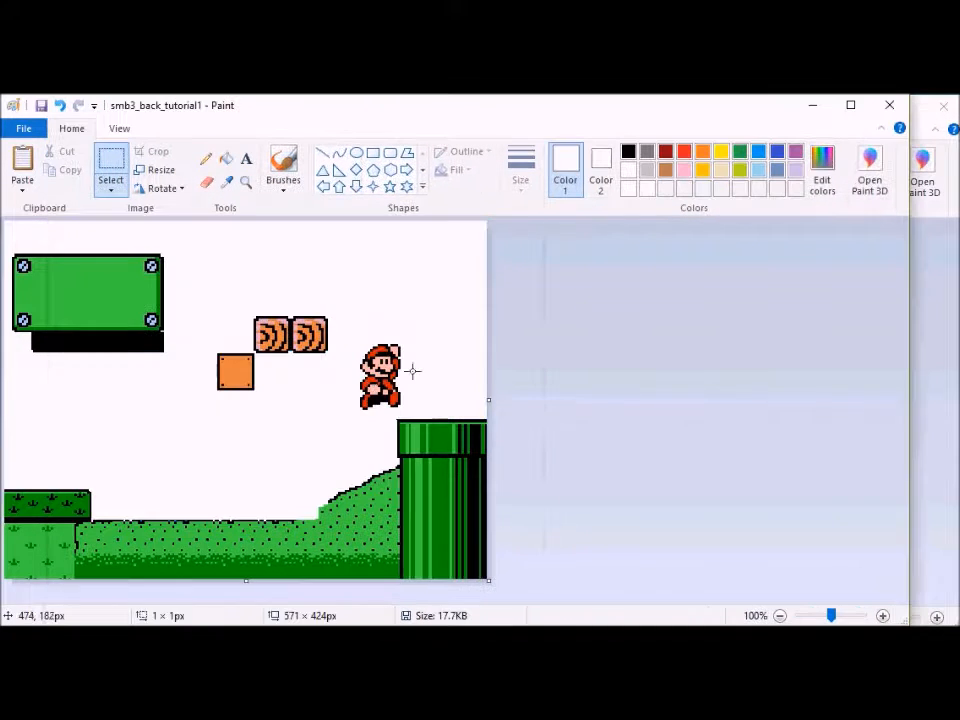
pyautogui.moveTo(407, 378); pyautogui.dragTo(438, 373)
pyautogui.hotkey('ctrl', 'a')
pyautogui.hotkey('ctrl', 'c')
# Step: Replace the previous Mario in the smb_tut83 frame with the pasted scene and save it as smb_tut84
pyautogui.click(510, 606)
pyautogui.hotkey('ctrl', 'v')
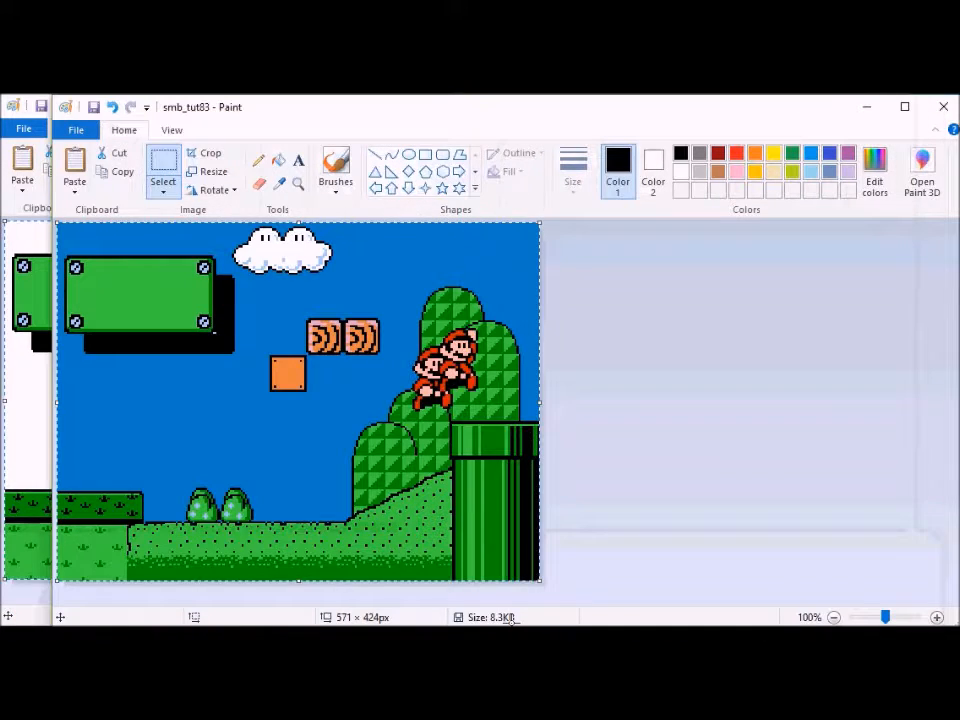
pyautogui.hotkey('ctrl', 'z')
pyautogui.hotkey('ctrl', 'z')
pyautogui.hotkey('ctrl', 'v')
pyautogui.click(80, 133)
pyautogui.click(128, 266)
pyautogui.click(240, 460)
pyautogui.press('BackSpace')
pyautogui.write('4')
pyautogui.press('Return')
# Step: Move the jumping Mario in smb3_back_tutorial1 slightly down and right over the pipe, and select the whole scene
pyautogui.click(165, 613)
pyautogui.click(362, 312)
pyautogui.moveTo(361, 303); pyautogui.dragTo(444, 385)
pyautogui.hotkey('ctrl', 'a')
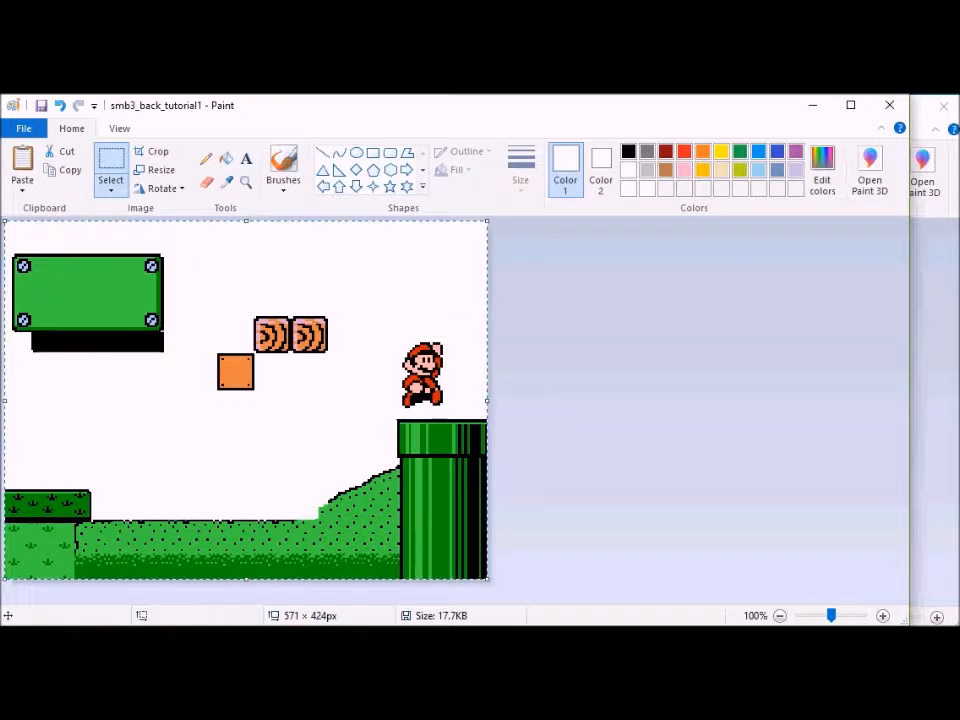
# Step: Put the scene with Mario descending over the pipe into the smb_tut84 frame and save it as smb_tut85
pyautogui.click(493, 595)
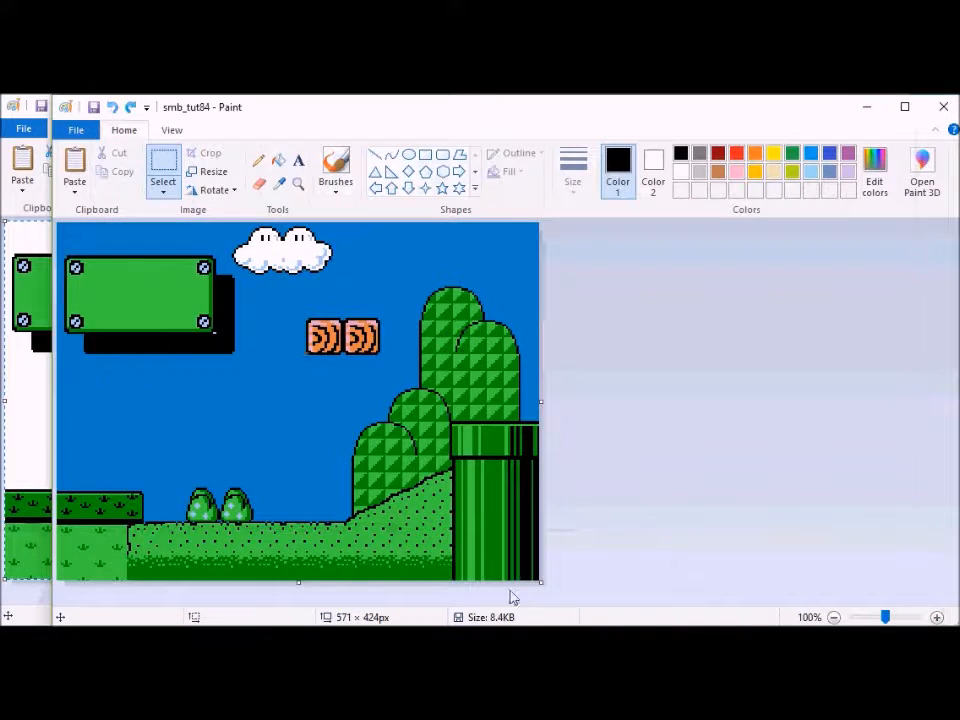
pyautogui.click(76, 130)
pyautogui.click(113, 268)
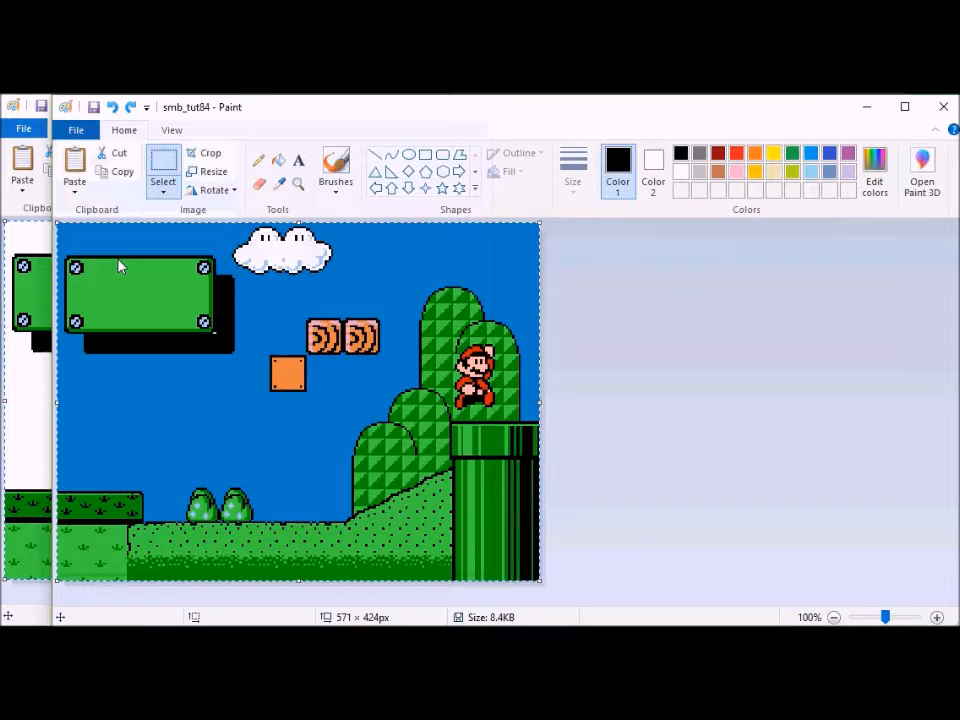
pyautogui.press('Return')
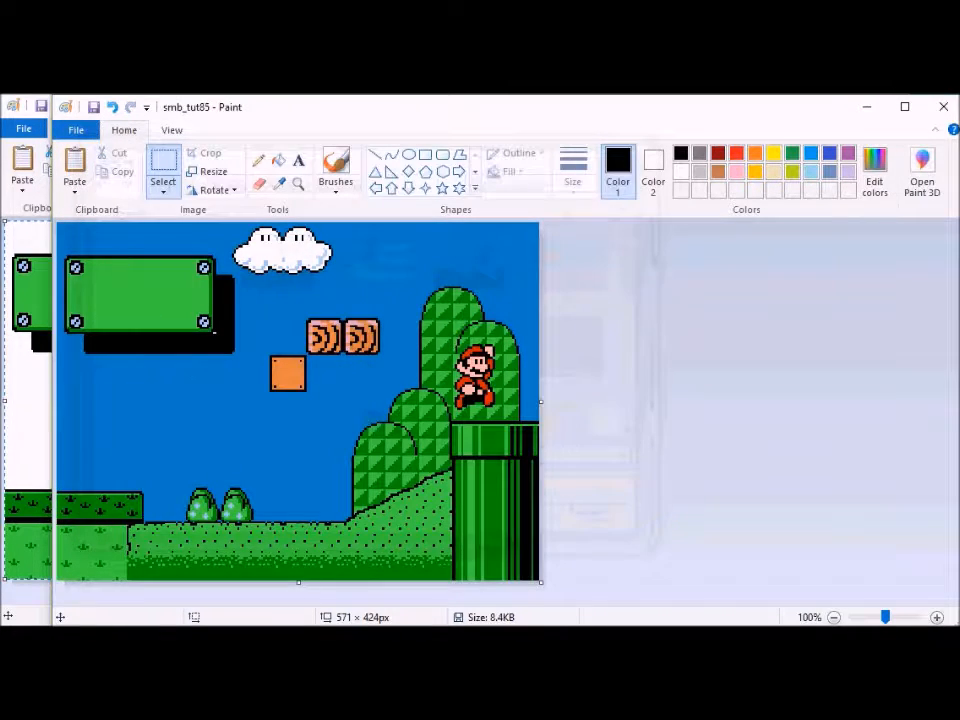
# Step: Copy the second top-row Mario sprite from the sprite sheet for the landing pose
pyautogui.click(150, 611)
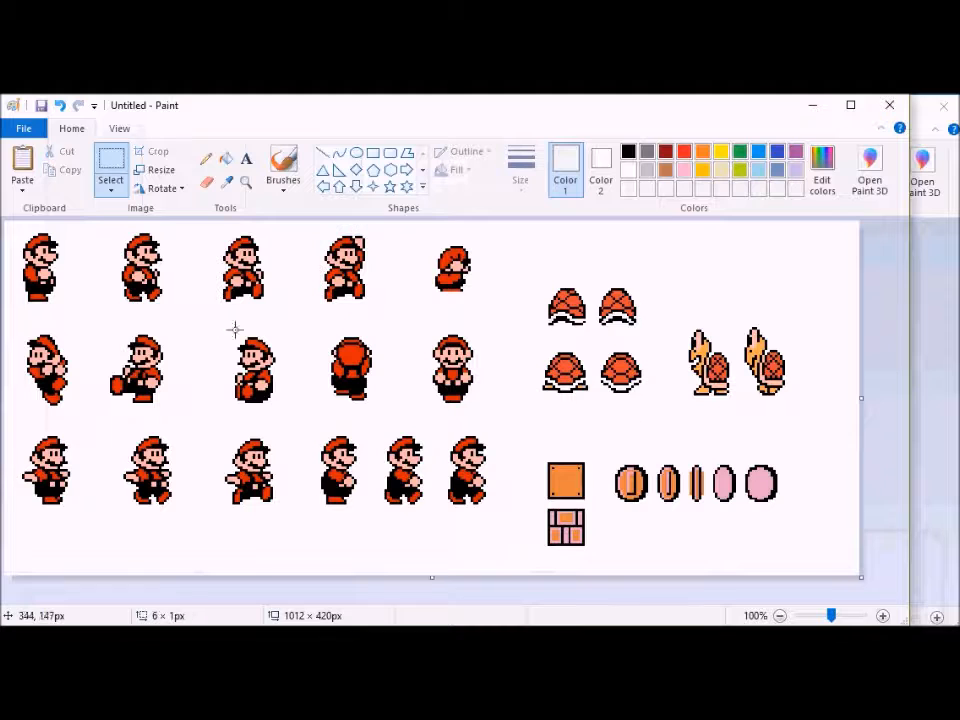
pyautogui.moveTo(114, 226); pyautogui.dragTo(169, 312)
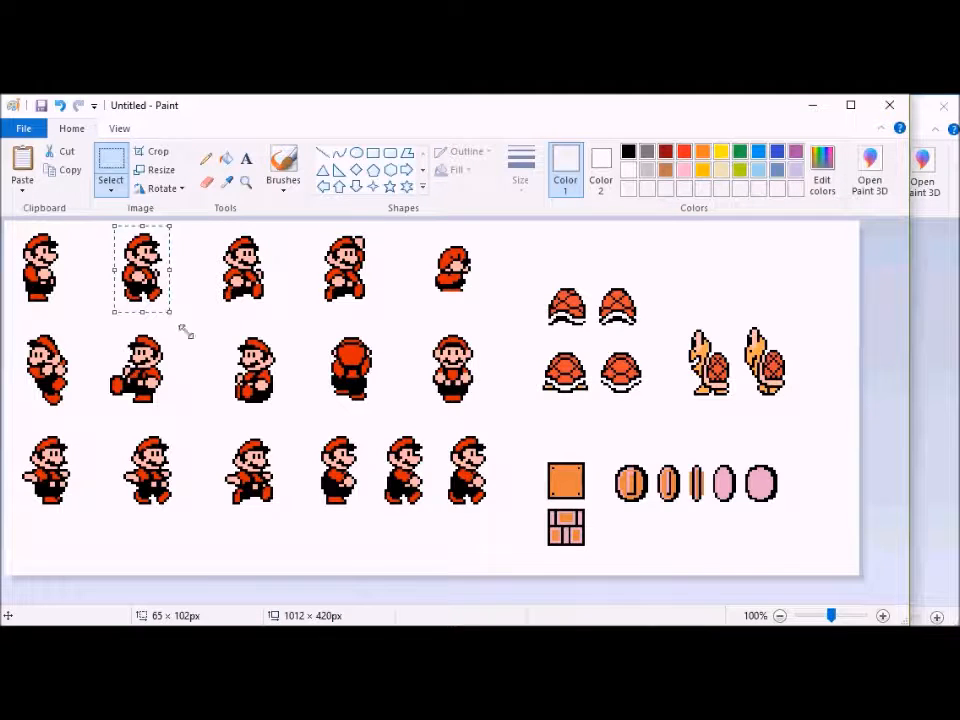
pyautogui.click(490, 612)
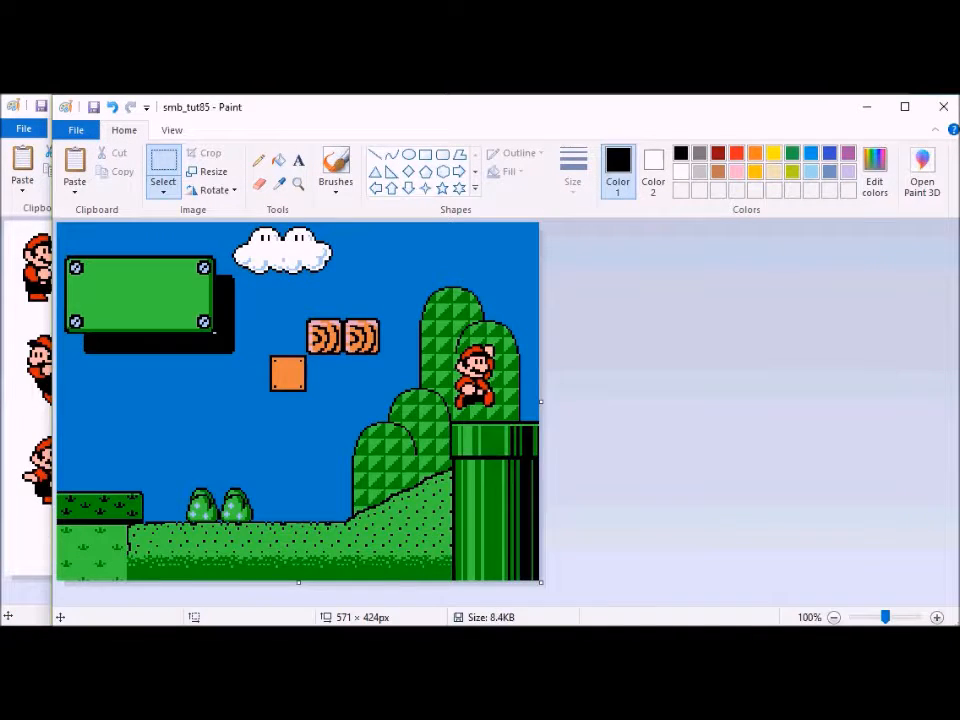
# Step: Replace the jumping Mario in smb3_back_tutorial1 with the walking sprite standing on the pipe, and select the whole scene
pyautogui.click(150, 600)
pyautogui.moveTo(360, 296); pyautogui.dragTo(440, 400)
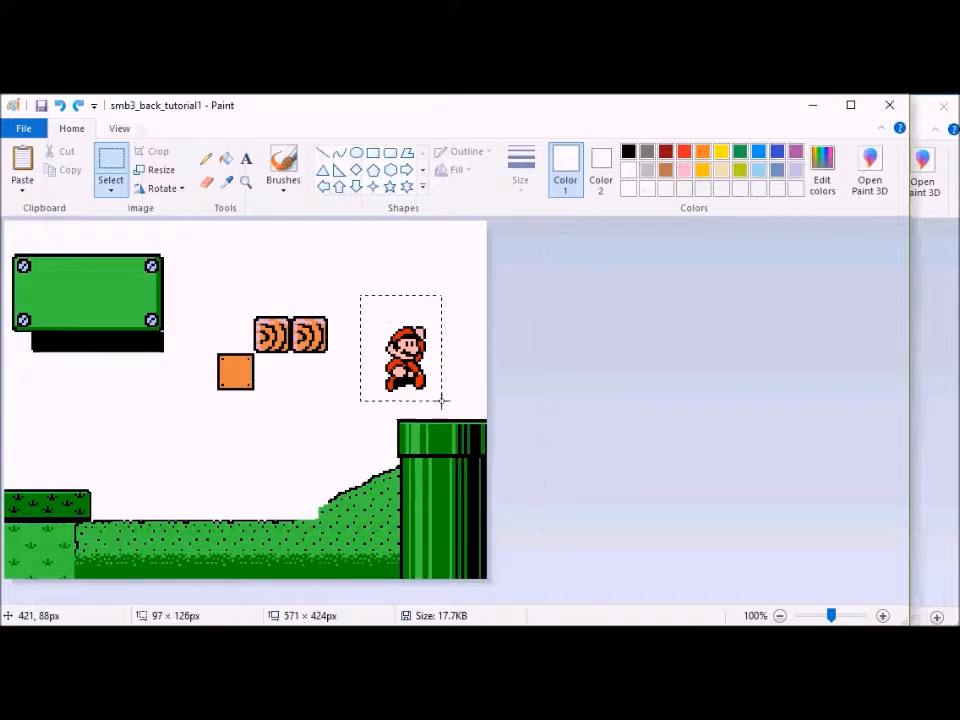
pyautogui.hotkey('ctrl', 'x')
pyautogui.hotkey('ctrl', 'v')
pyautogui.moveTo(85, 283); pyautogui.dragTo(430, 392)
pyautogui.hotkey('ctrl', 'a')
# Step: Put the scene with Mario landed on the pipe into the smb_tut85 frame and save it as smb_tut86
pyautogui.moveTo(398, 624)
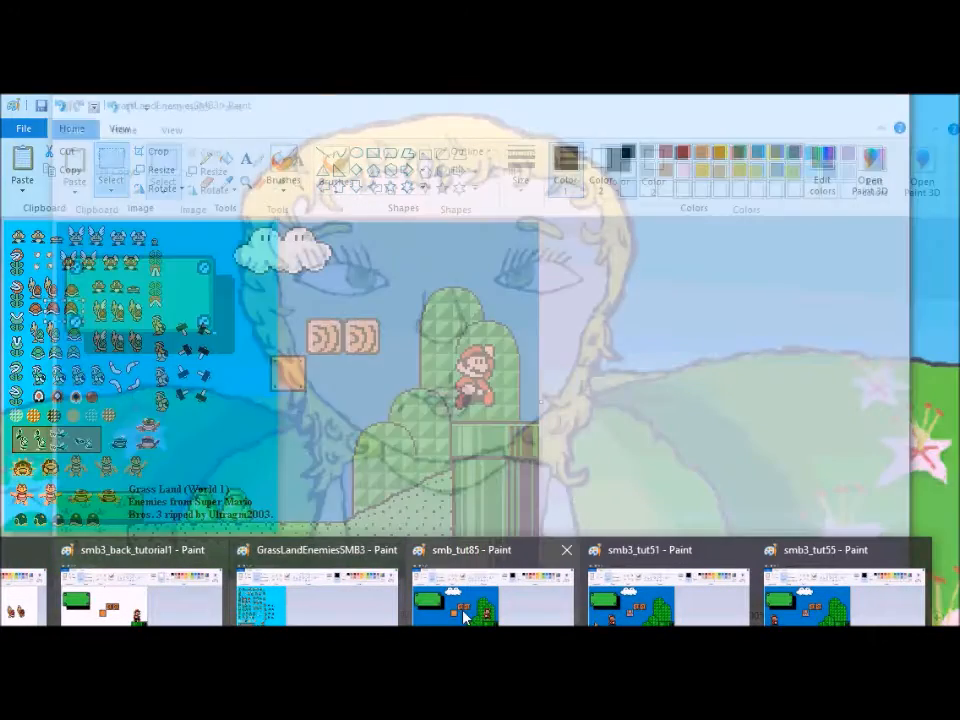
pyautogui.click(463, 617)
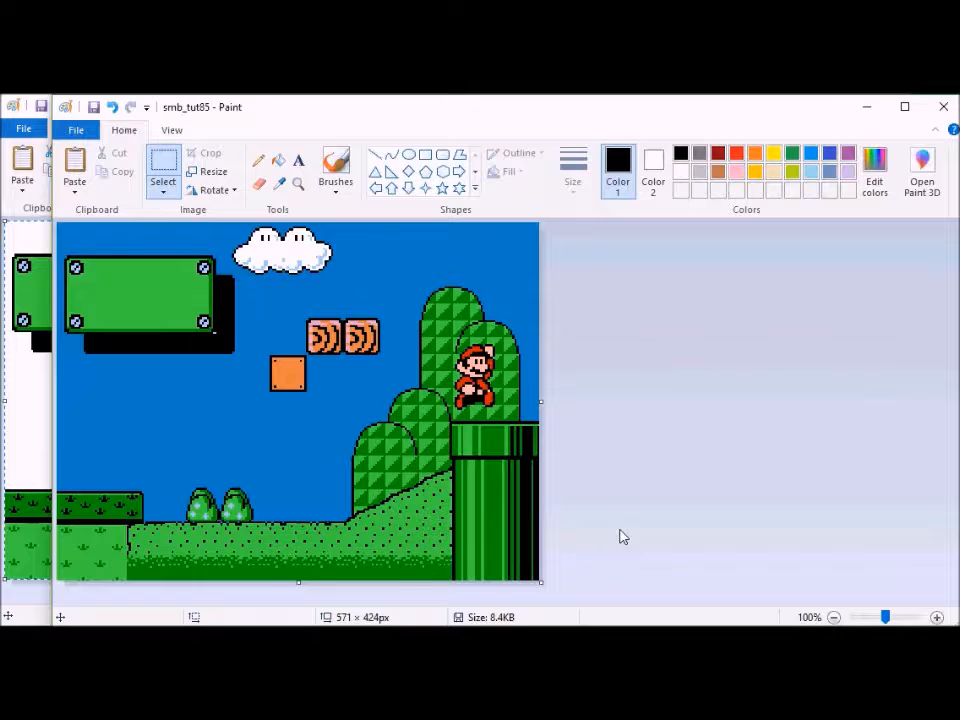
pyautogui.click(76, 129)
pyautogui.click(121, 269)
pyautogui.press('BackSpace')
pyautogui.write('6')
pyautogui.press('Return')
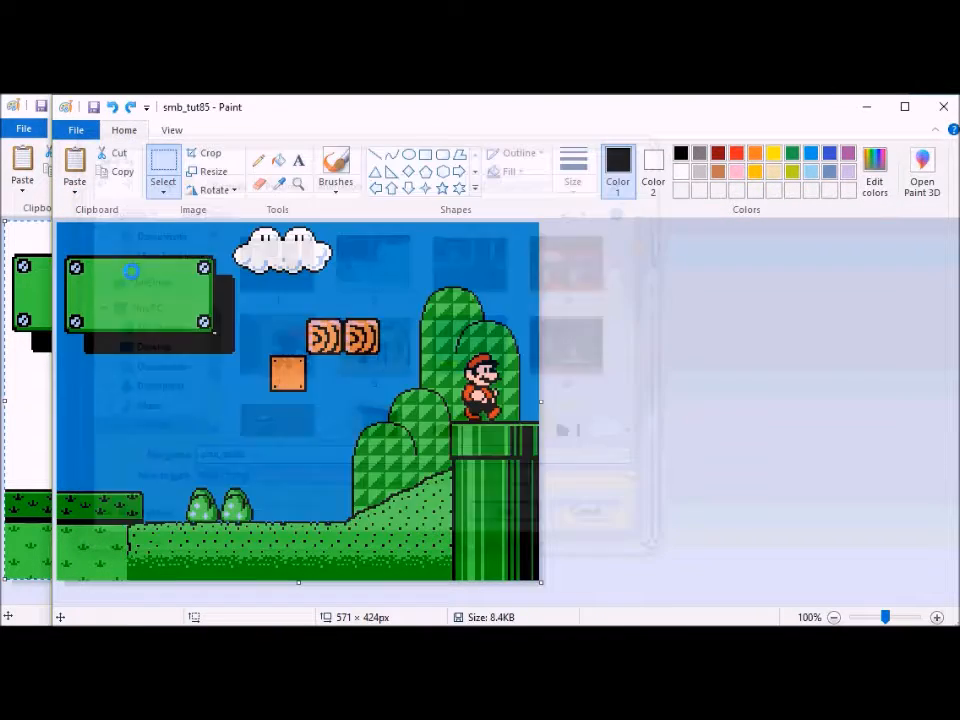
# Step: Copy the first top-row Mario sprite, the standing pose, from the sprite sheet
pyautogui.click(22, 605)
pyautogui.click(291, 313)
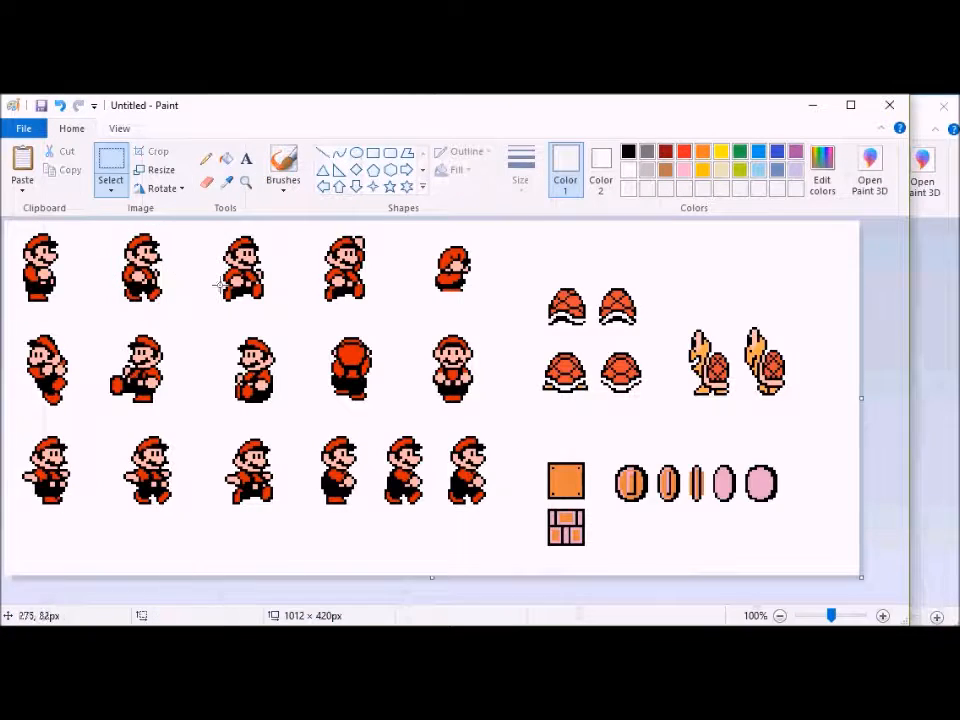
pyautogui.click(176, 284)
pyautogui.moveTo(8, 258); pyautogui.dragTo(4, 312)
pyautogui.hotkey('ctrl', 'c')
# Step: Paste the standing Mario into smb3_back_tutorial1 and place it on top of the pipe
pyautogui.moveTo(686, 621)
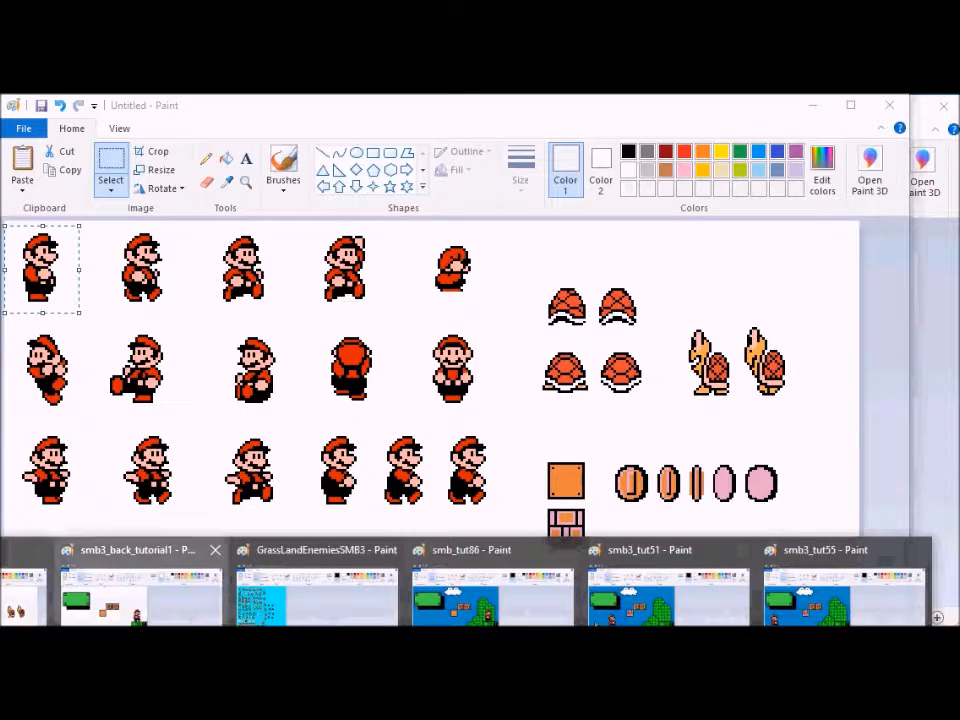
pyautogui.click(118, 589)
pyautogui.hotkey('ctrl', 'v')
pyautogui.moveTo(38, 278); pyautogui.dragTo(435, 398)
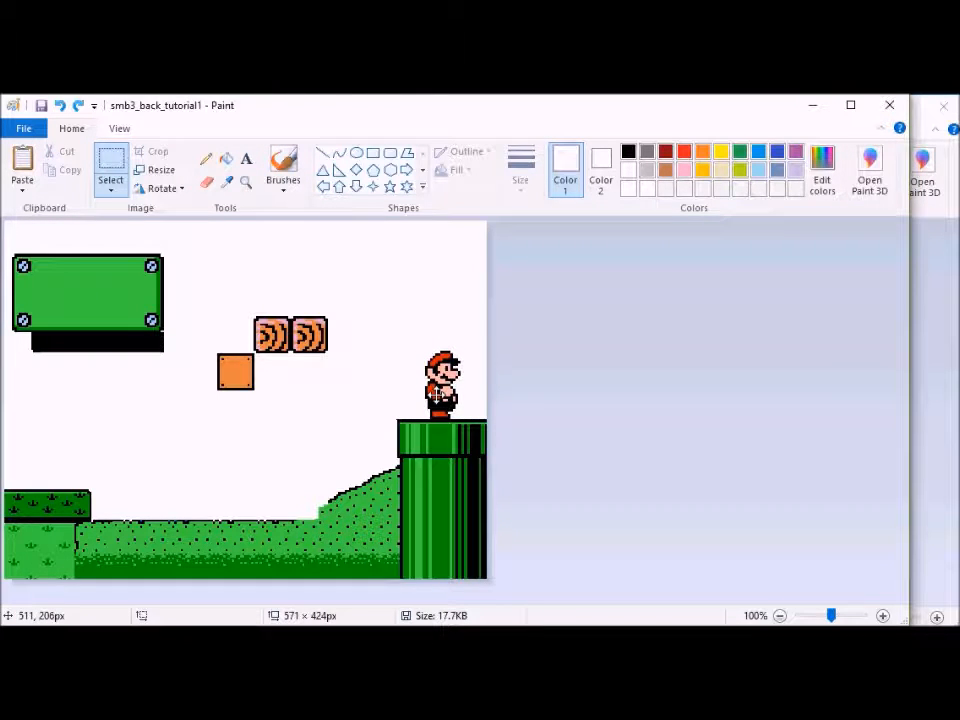
# Step: Copy the whole scene with Mario standing on the pipe into the smb_tut86 frame and save it as smb_tut87
pyautogui.hotkey('ctrl', 'a')
pyautogui.click(441, 621)
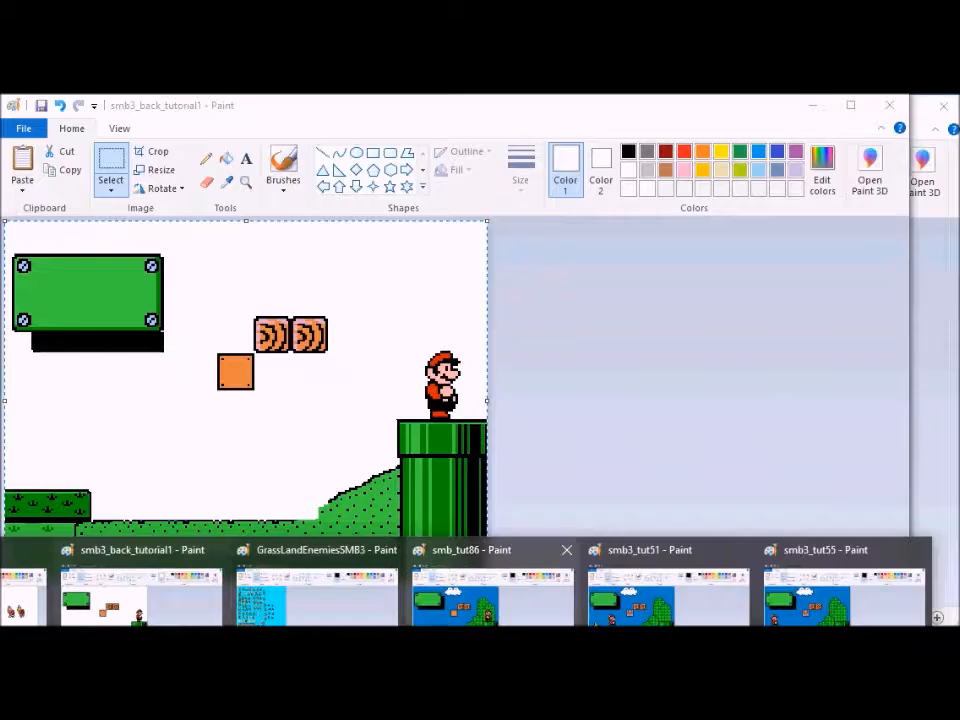
pyautogui.click(490, 595)
pyautogui.click(76, 129)
pyautogui.click(108, 271)
pyautogui.write('smb_tut87')
pyautogui.press('Return')
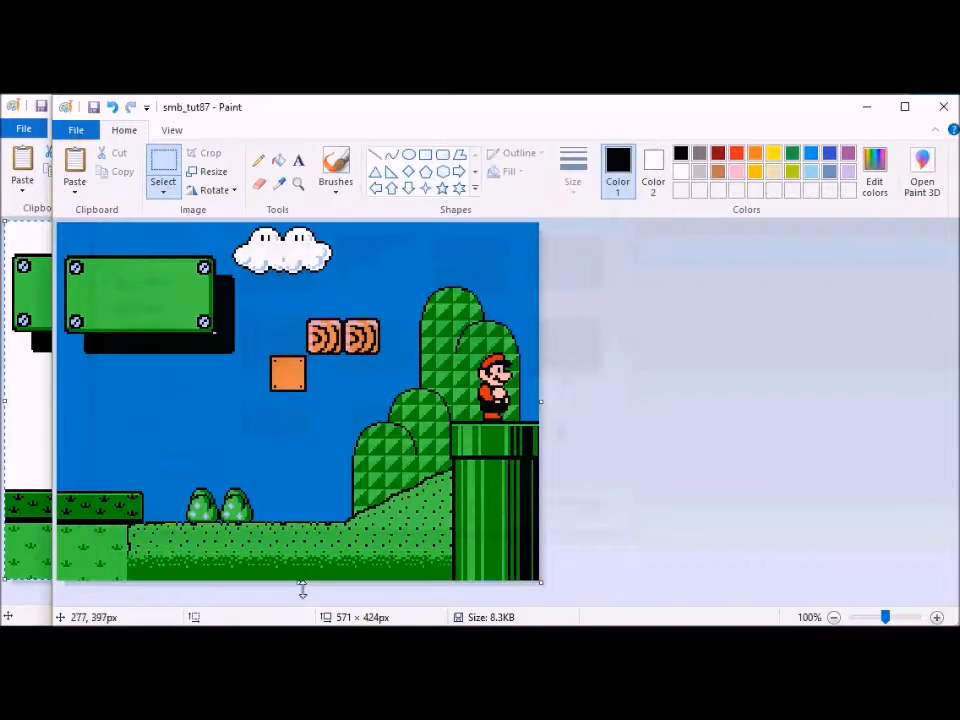
# Step: Switch back to the smb3_back_tutorial1 image
pyautogui.moveTo(52, 618)
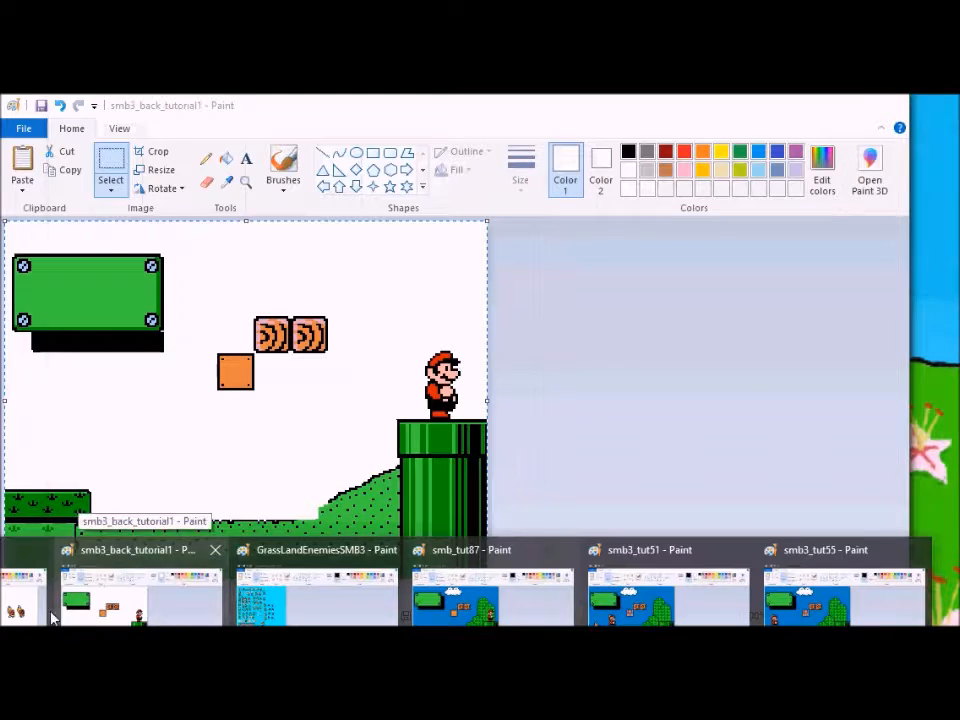
pyautogui.click(130, 598)
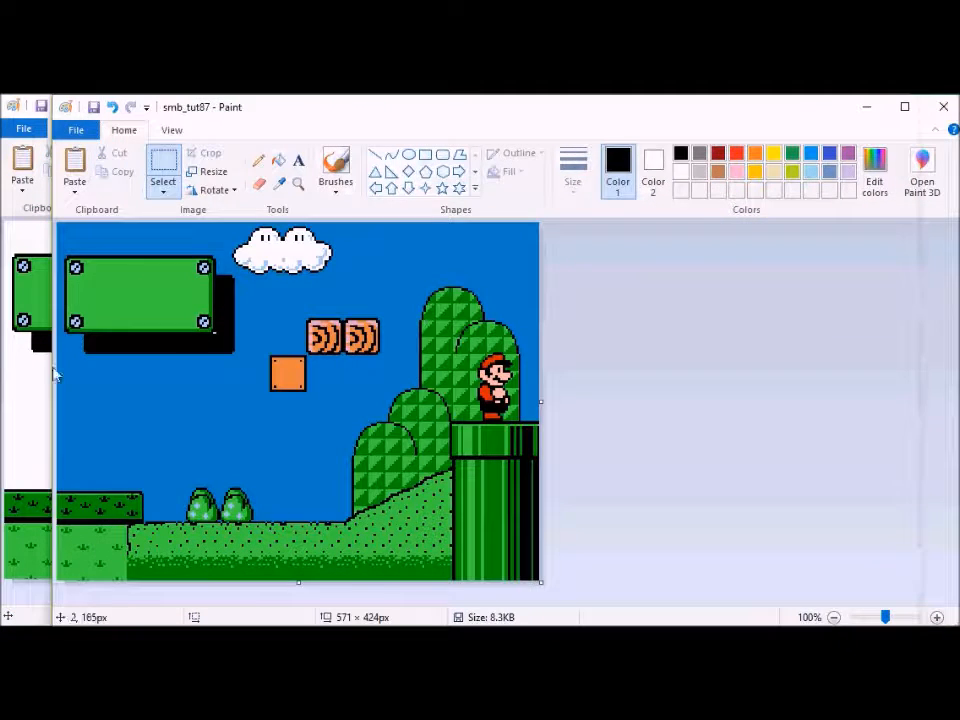
pyautogui.click(50, 374)
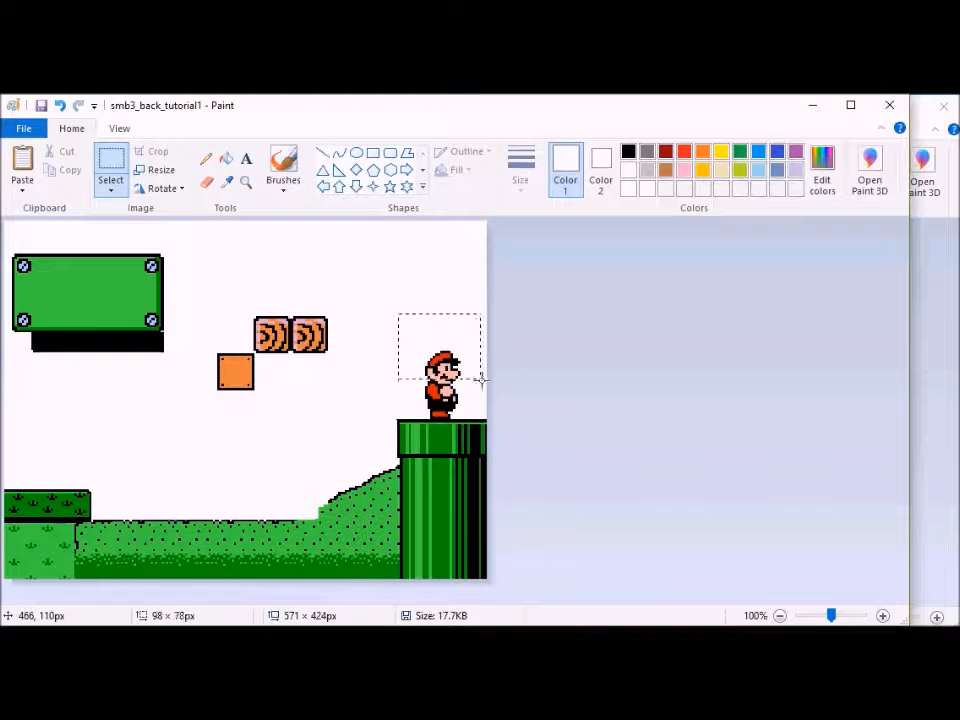
# Step: Try to select Mario against the white background and move him down, and undo the change
pyautogui.moveTo(481, 379); pyautogui.dragTo(488, 409)
pyautogui.moveTo(437, 385); pyautogui.dragTo(487, 398)
pyautogui.hotkey('ctrl', 'z')
# Step: Fill the white background of smb3_back_tutorial1 with light blue and get ready to select an area
pyautogui.click(585, 374)
pyautogui.click(757, 172)
pyautogui.click(226, 158)
pyautogui.click(235, 245)
pyautogui.click(110, 165)
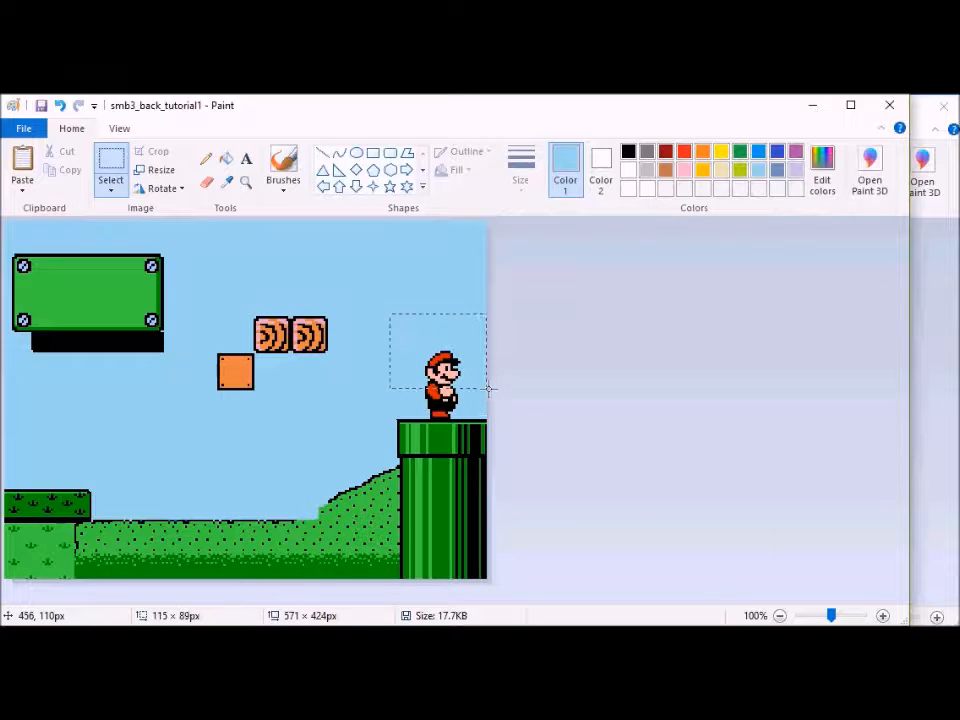
# Step: Try to lower the selected part of Mario over his feet at the pipe's rim, and undo the move
pyautogui.moveTo(452, 374); pyautogui.dragTo(455, 390)
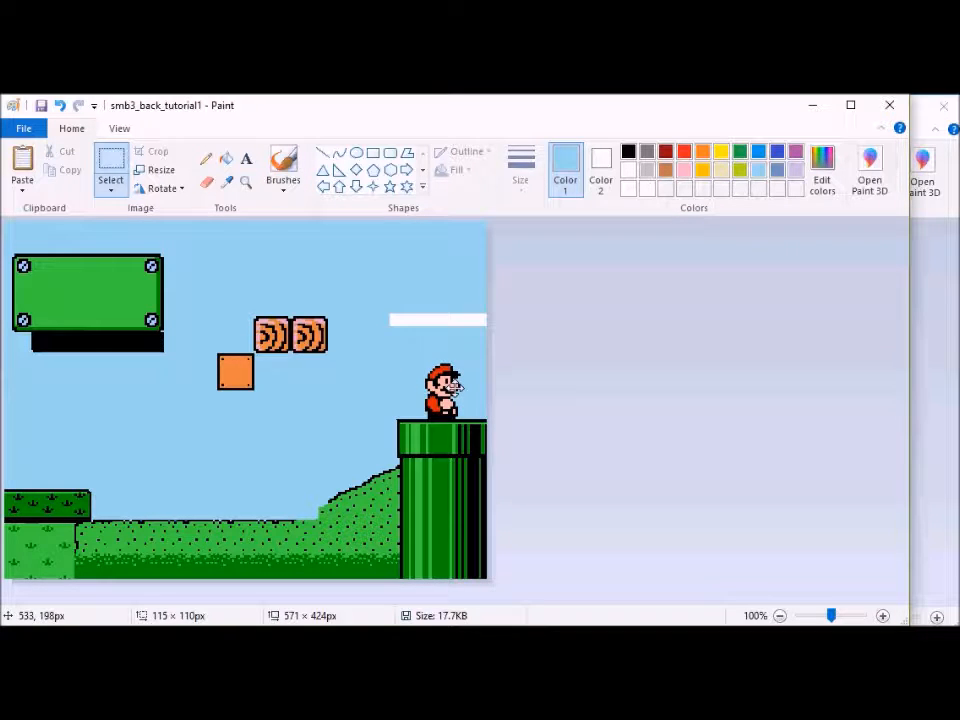
pyautogui.moveTo(455, 390); pyautogui.dragTo(455, 378)
pyautogui.click(482, 363)
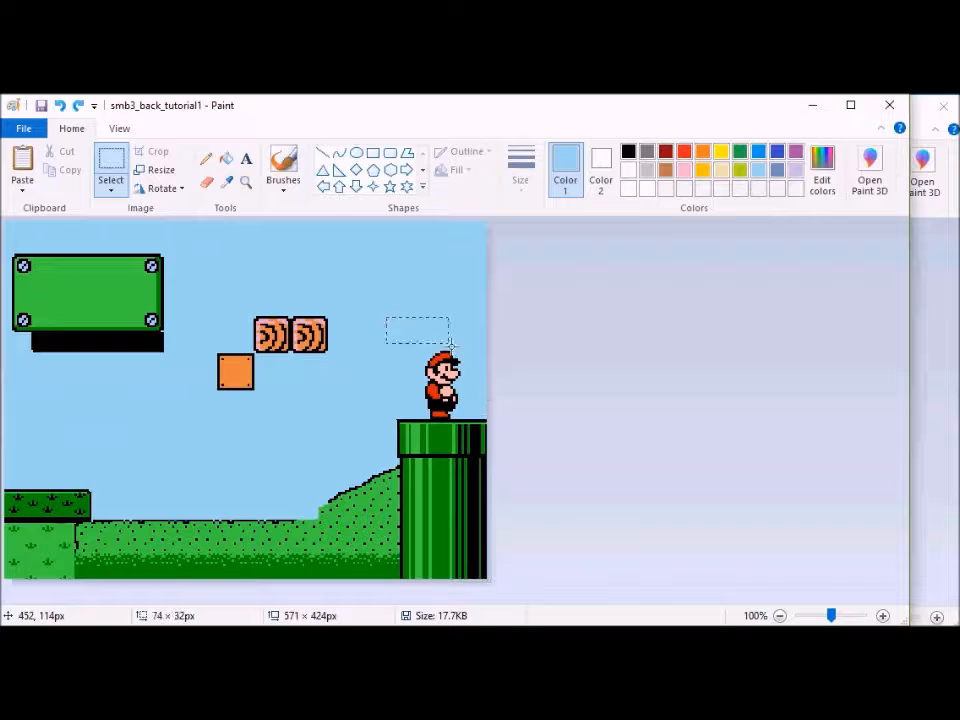
pyautogui.moveTo(447, 389); pyautogui.dragTo(447, 404)
pyautogui.hotkey('ctrl', 'z')
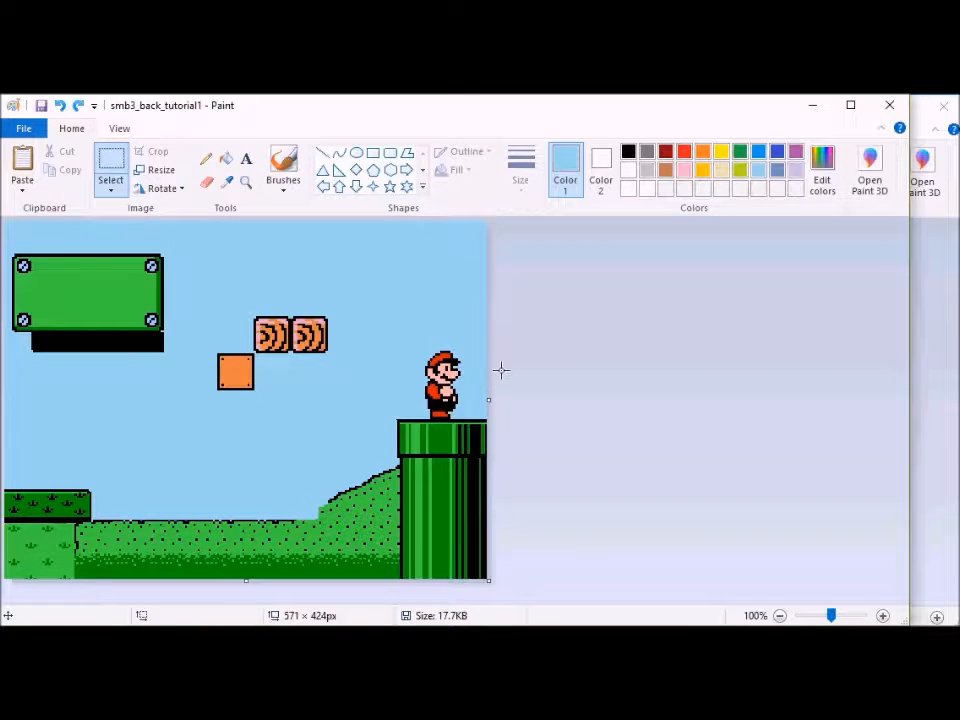
# Step: Lower Mario without his feet onto the pipe's rim so he starts sinking in, and fill the background white again
pyautogui.moveTo(435, 377); pyautogui.dragTo(435, 390)
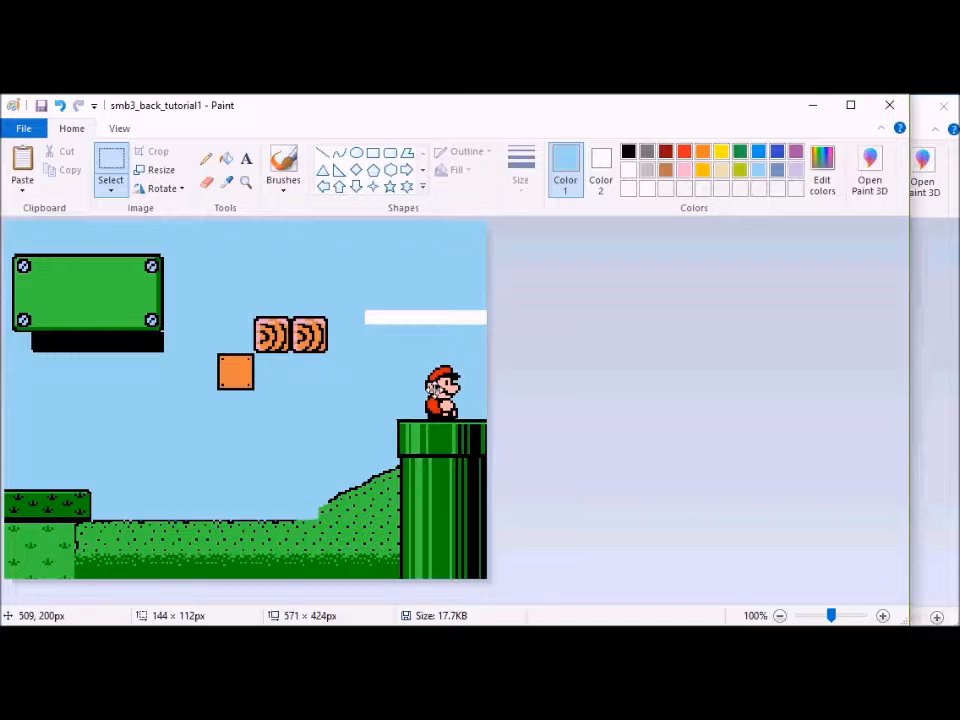
pyautogui.hotkey('ctrl', 'z')
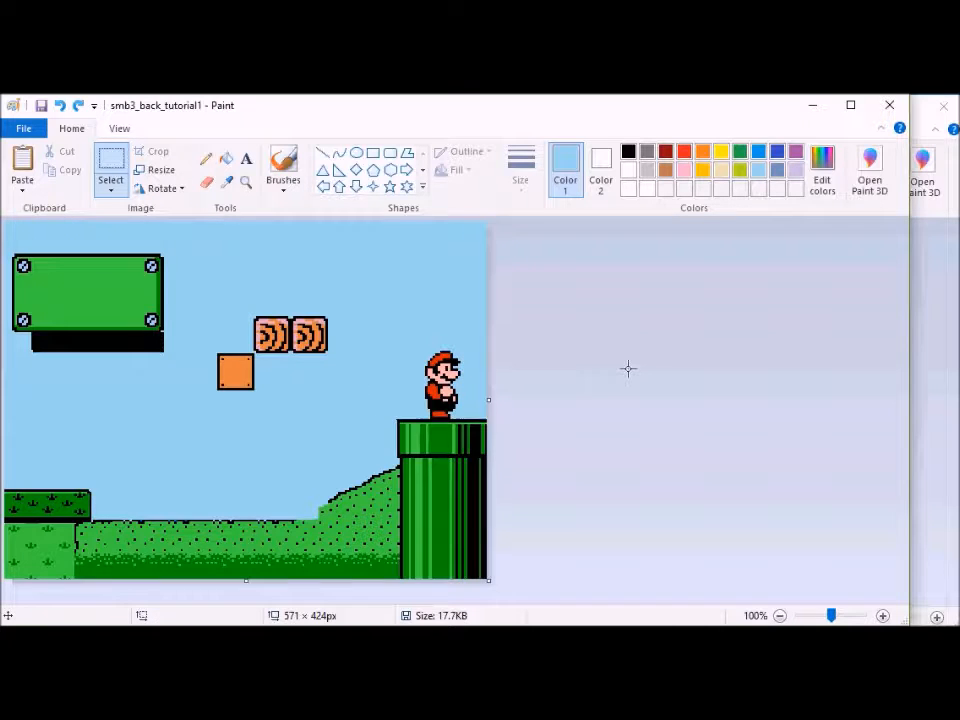
pyautogui.hotkey('ctrl', 'y')
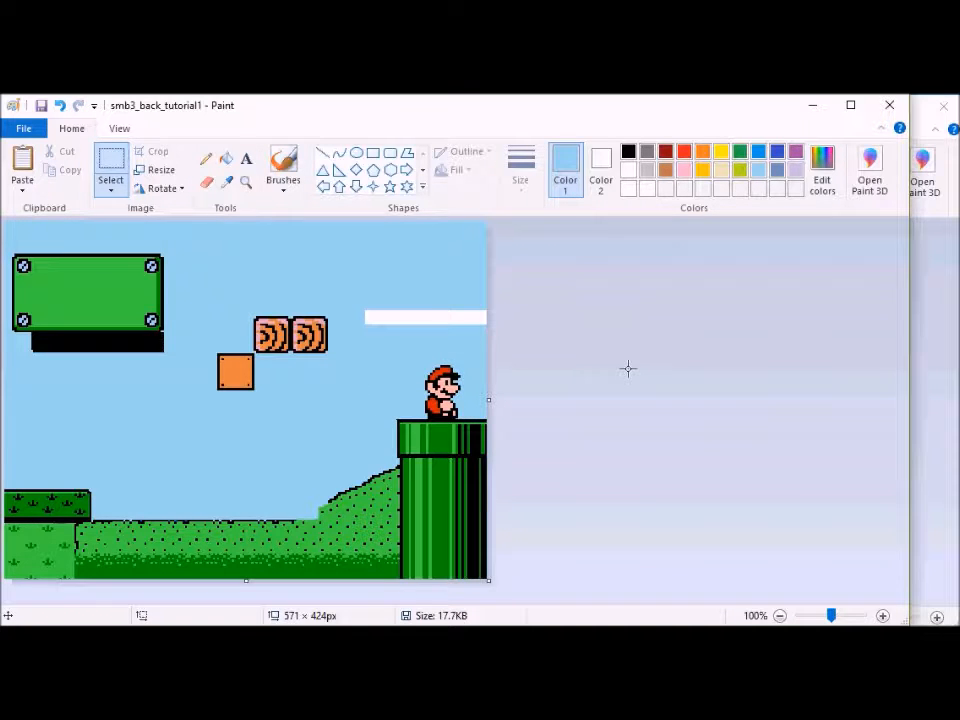
pyautogui.click(224, 160)
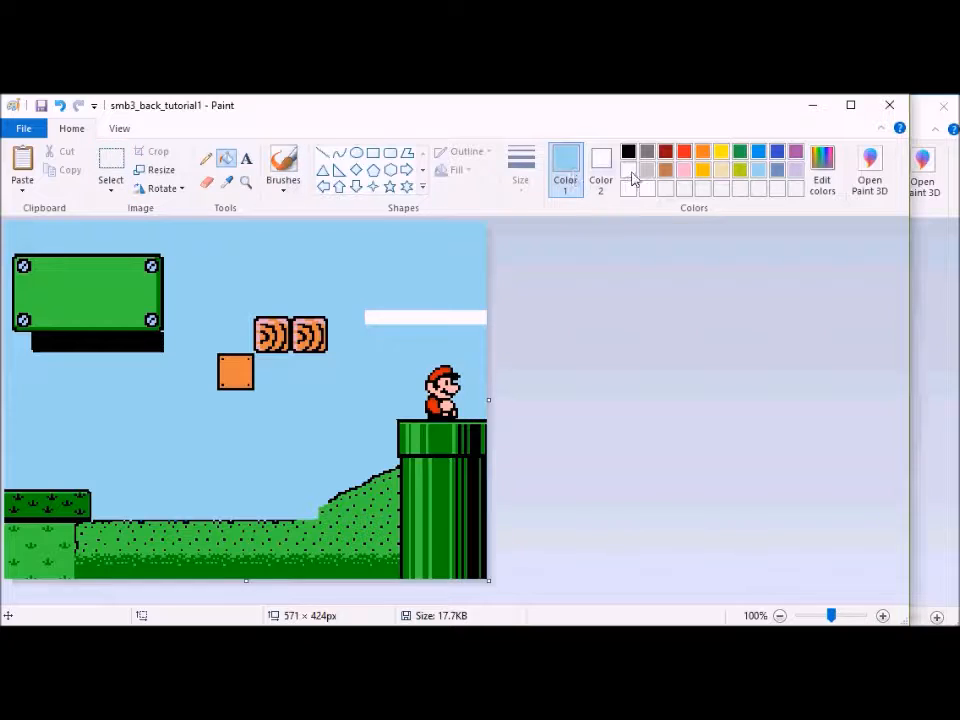
pyautogui.click(628, 171)
pyautogui.click(399, 246)
# Step: Copy the whole scene with the slightly sunken Mario into the smb_tut87 frame and save it as smb_tut88
pyautogui.hotkey('ctrl', 'a')
pyautogui.click(445, 636)
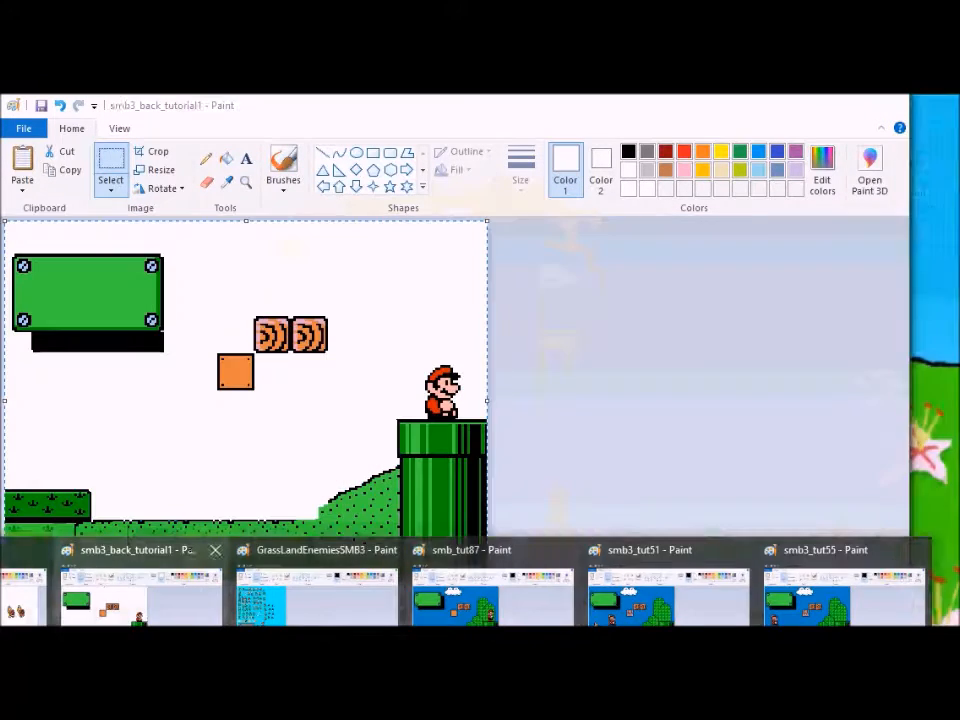
pyautogui.click(510, 610)
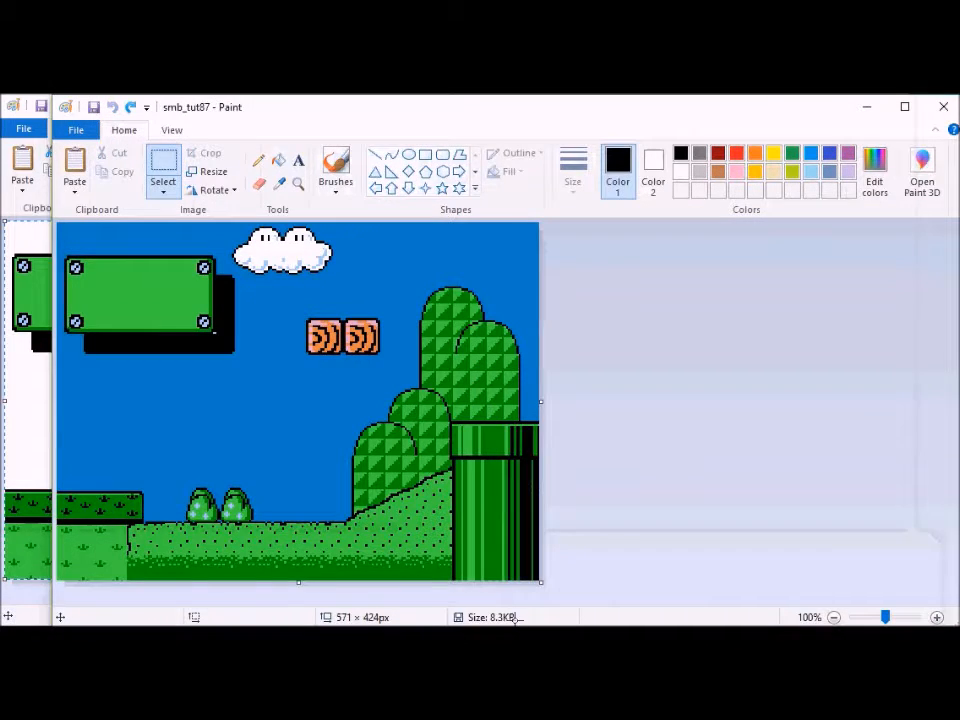
pyautogui.click(75, 130)
pyautogui.click(133, 272)
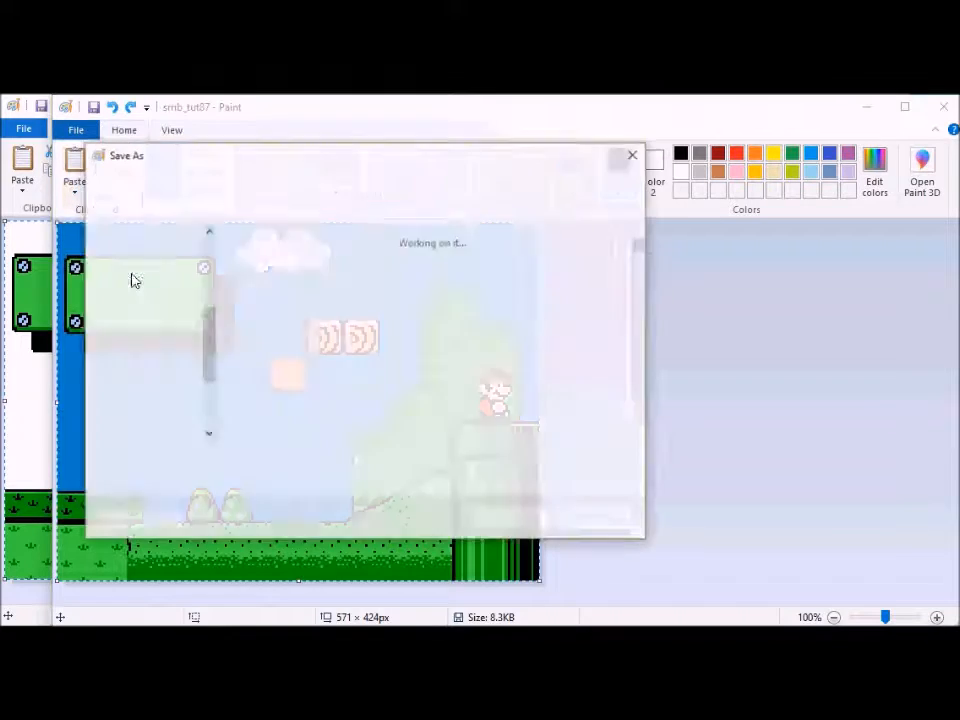
pyautogui.press('Return')
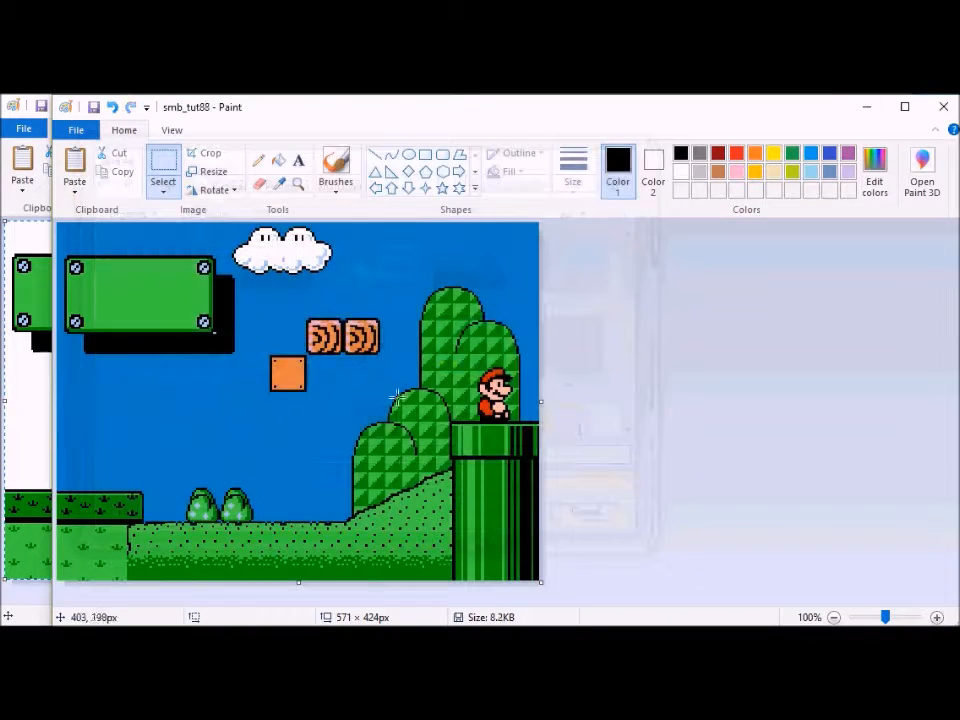
# Step: Return to smb3_back_tutorial1 and fill its white background with light blue
pyautogui.click(133, 596)
pyautogui.click(724, 398)
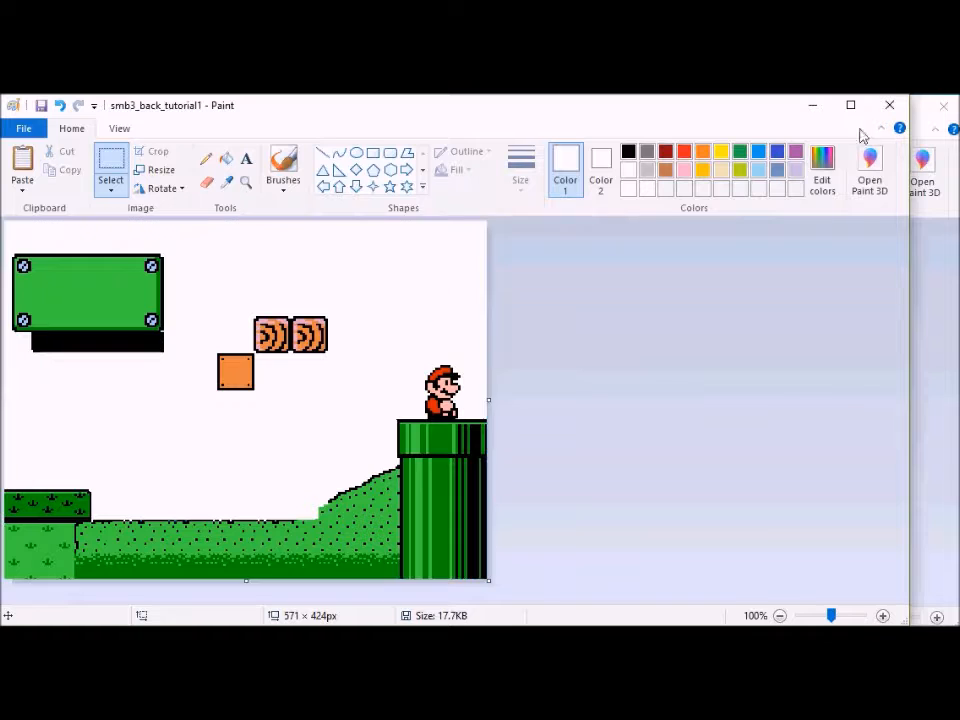
pyautogui.click(683, 171)
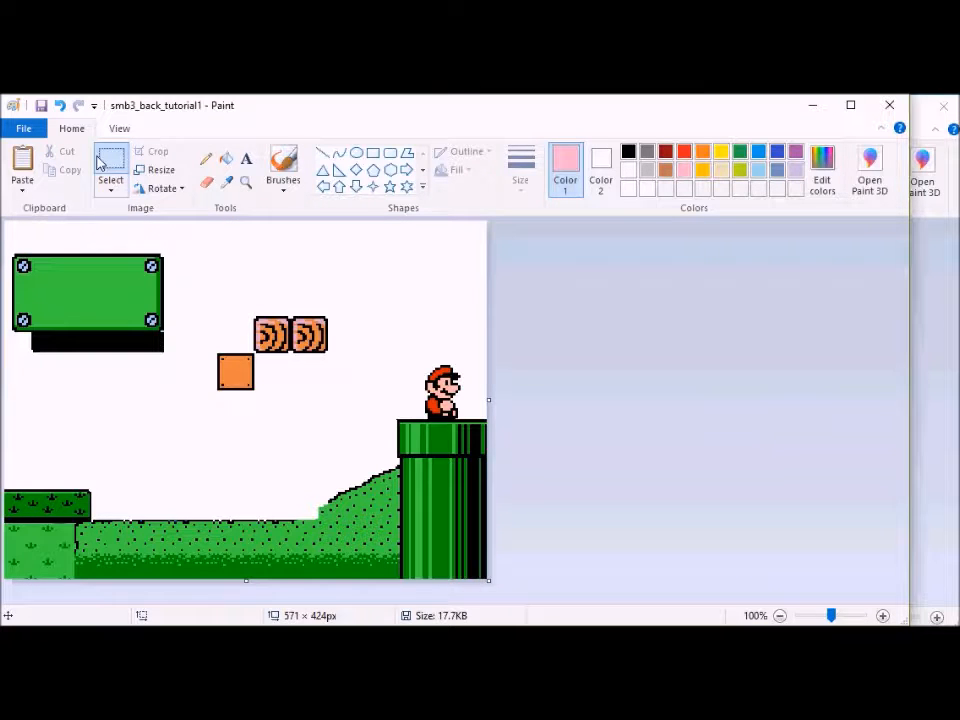
pyautogui.click(226, 158)
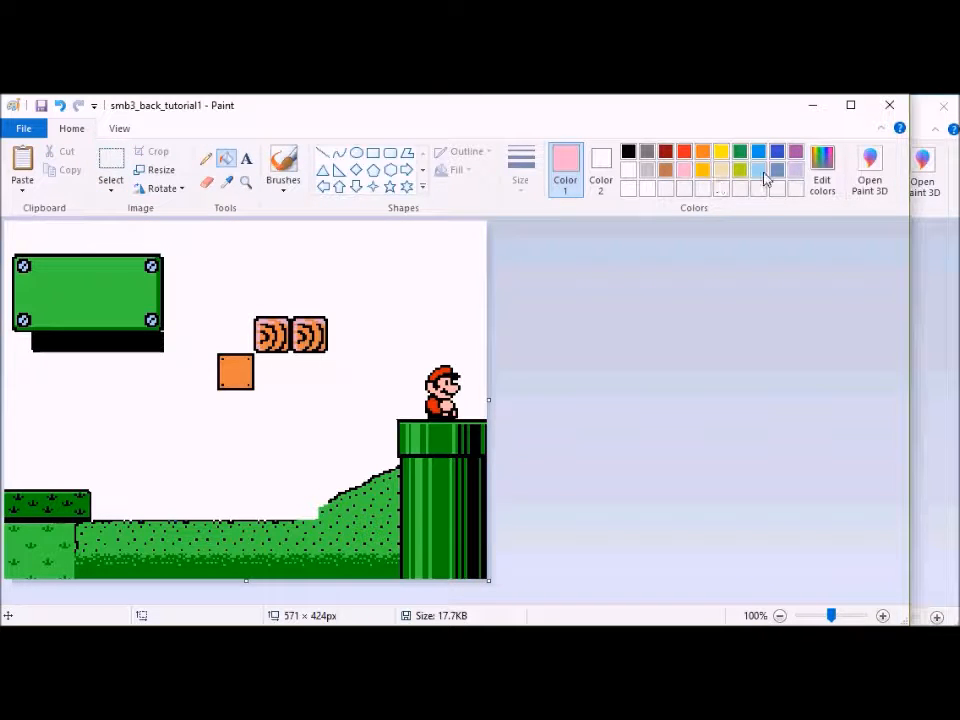
pyautogui.click(439, 307)
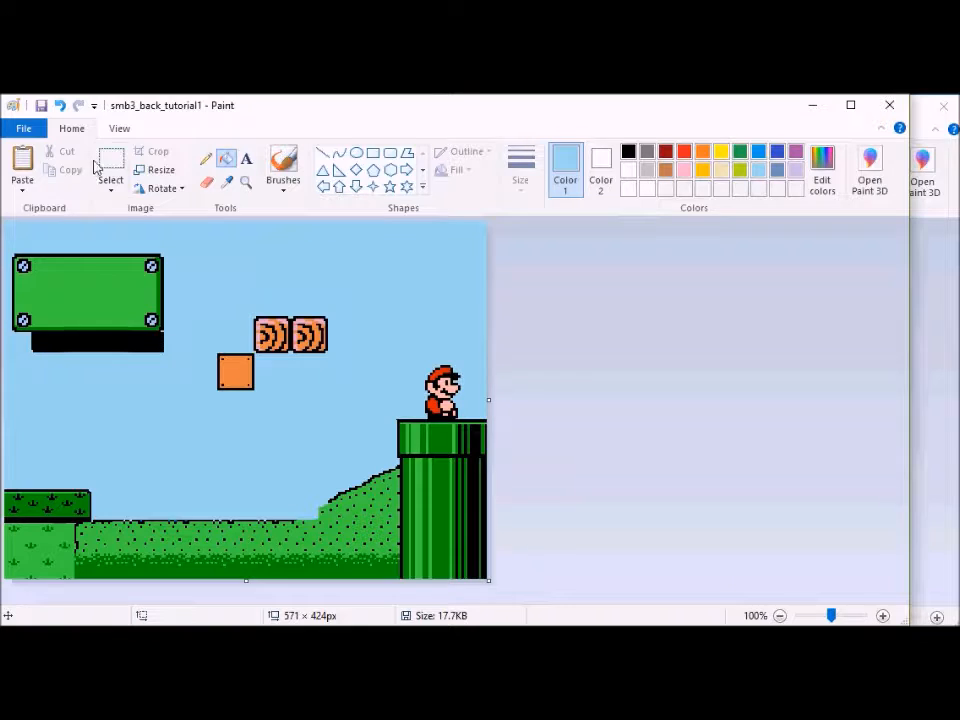
# Step: Lower Mario's upper body to the pipe's rim, leaving his head and shoulders showing, and fill the background white
pyautogui.click(110, 165)
pyautogui.moveTo(452, 379); pyautogui.dragTo(452, 393)
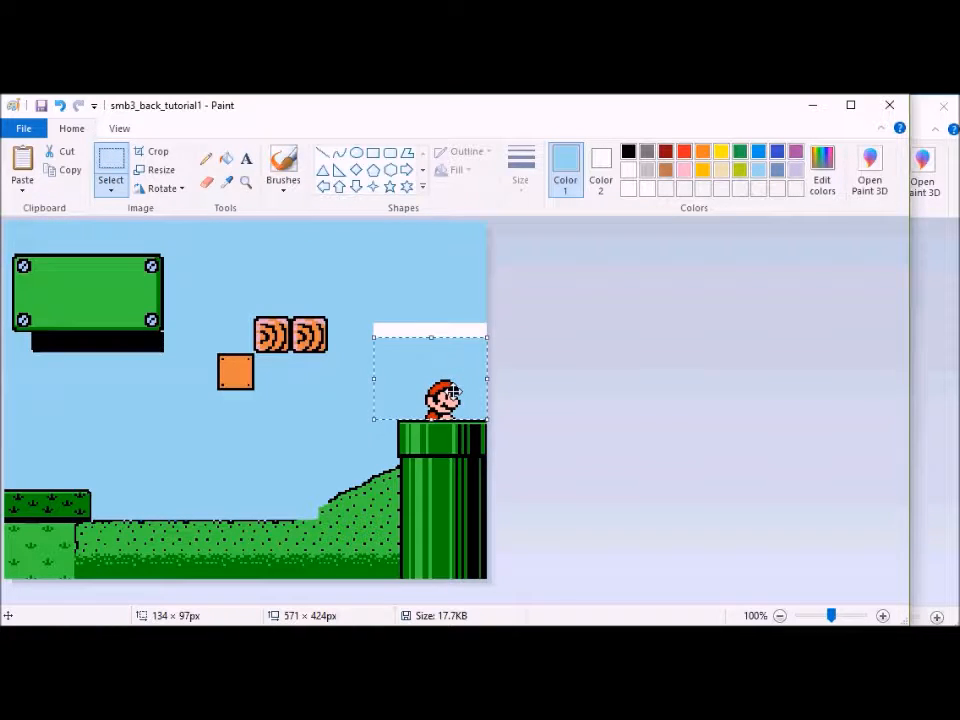
pyautogui.click(422, 300)
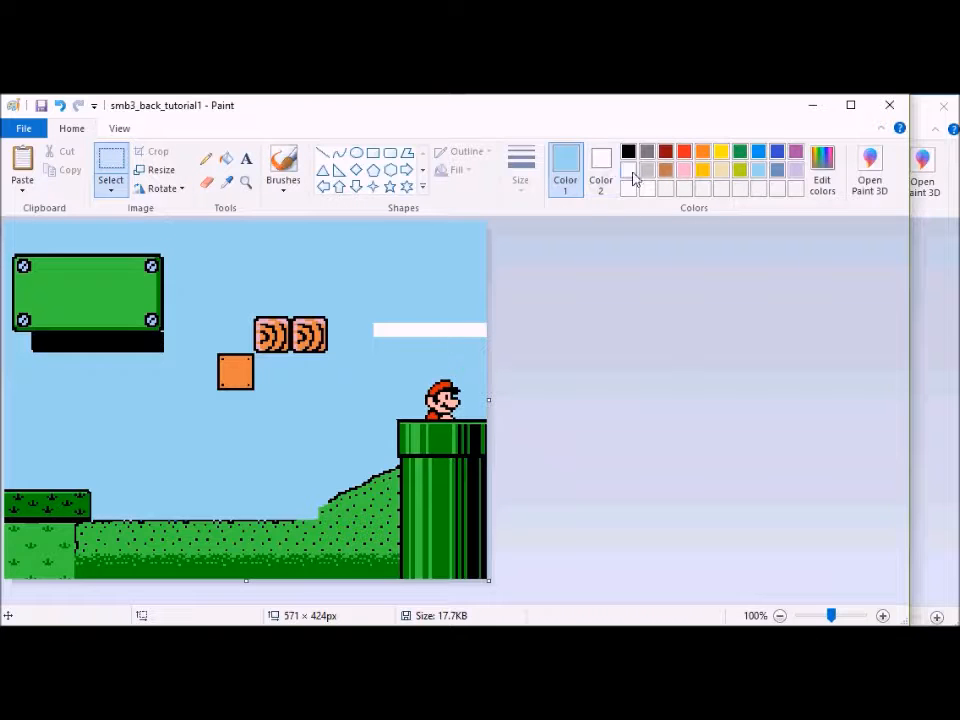
pyautogui.click(628, 170)
pyautogui.click(226, 158)
pyautogui.click(293, 277)
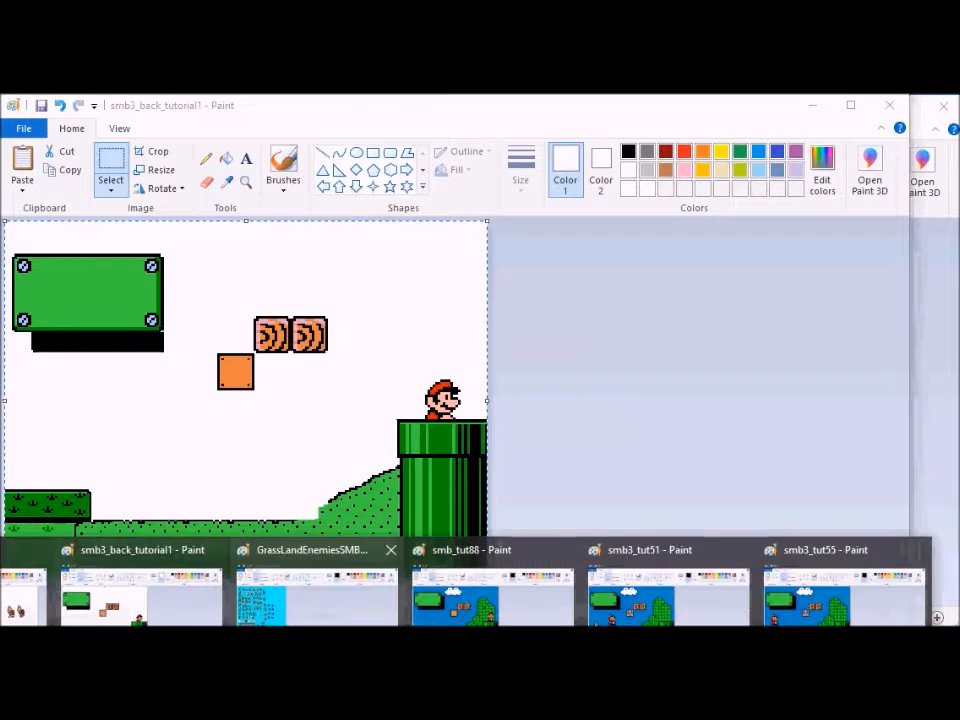
# Step: Put the scene with Mario sunk to his shoulders into the smb_tut88 frame and save it as smb_tut89
pyautogui.click(493, 592)
pyautogui.click(76, 130)
pyautogui.click(133, 270)
pyautogui.write('9')
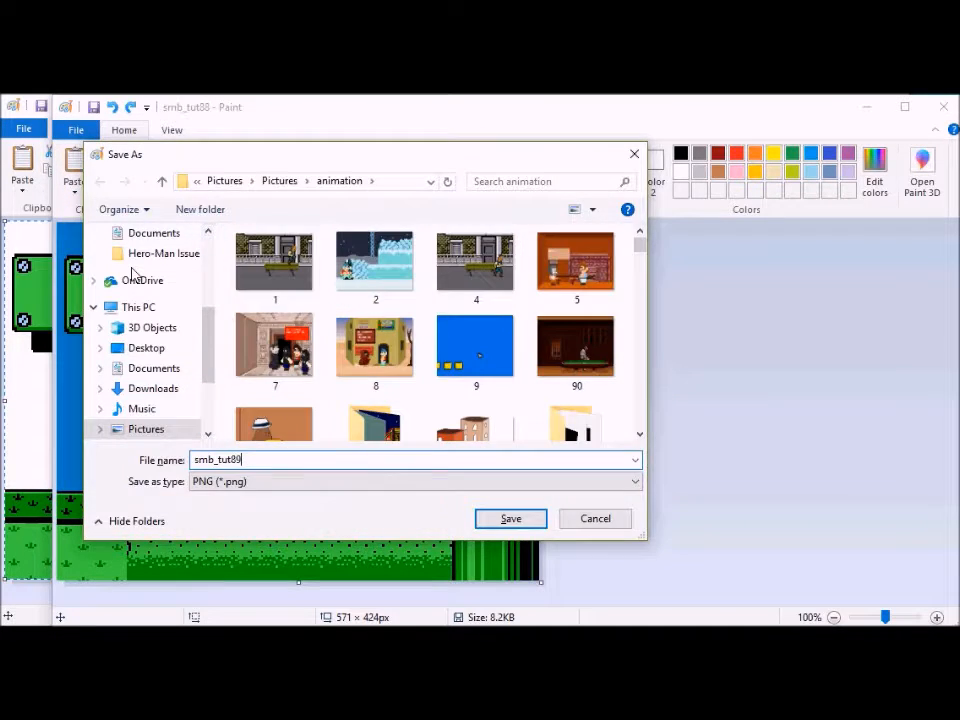
pyautogui.press('Return')
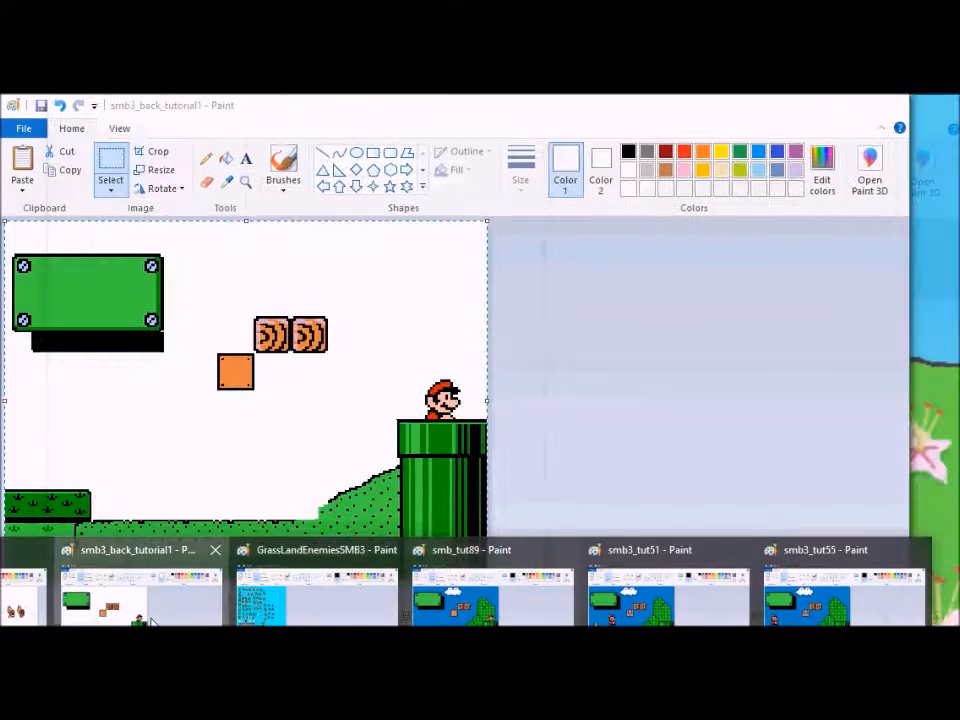
# Step: Go back to smb3_back_tutorial1 and recolor its white background light blue, ready for selecting Mario's head
pyautogui.click(191, 615)
pyautogui.click(758, 170)
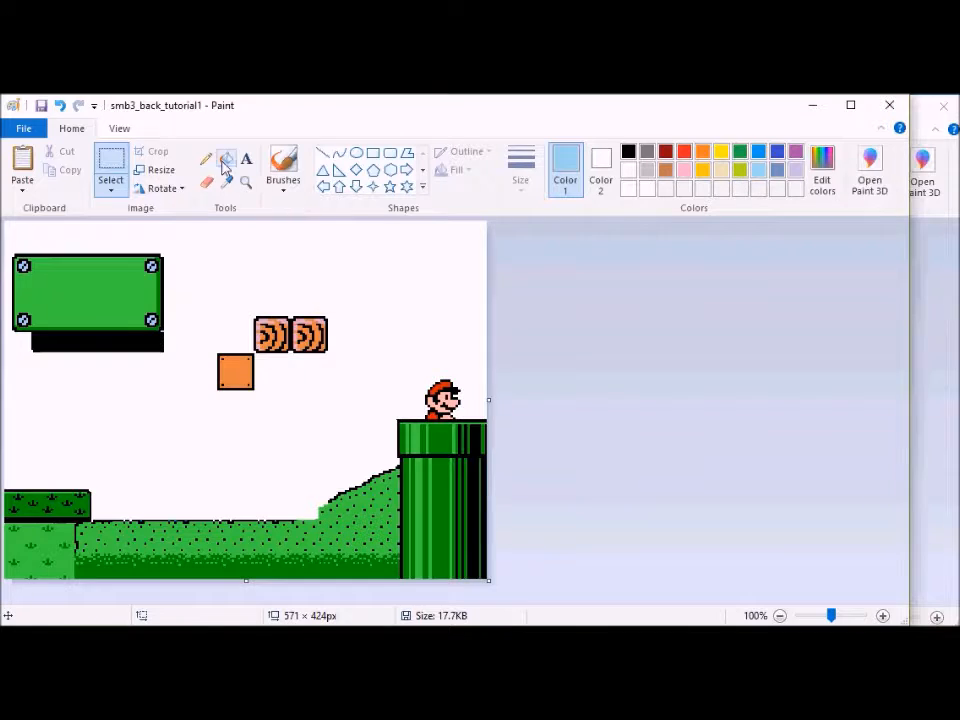
pyautogui.click(227, 160)
pyautogui.click(210, 235)
pyautogui.click(115, 180)
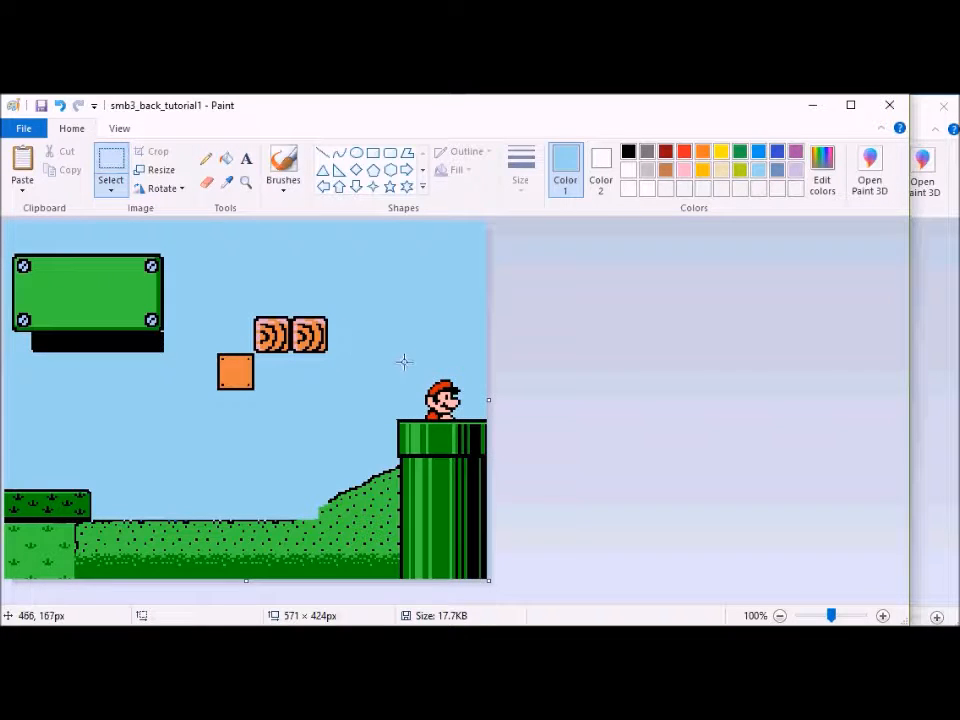
# Step: Lower Mario's head so only the cap and upper face show above the pipe, and fill the background white
pyautogui.moveTo(454, 401)
pyautogui.mouseDown()
pyautogui.moveTo(437, 415)
pyautogui.moveTo(453, 419)
pyautogui.mouseUp()
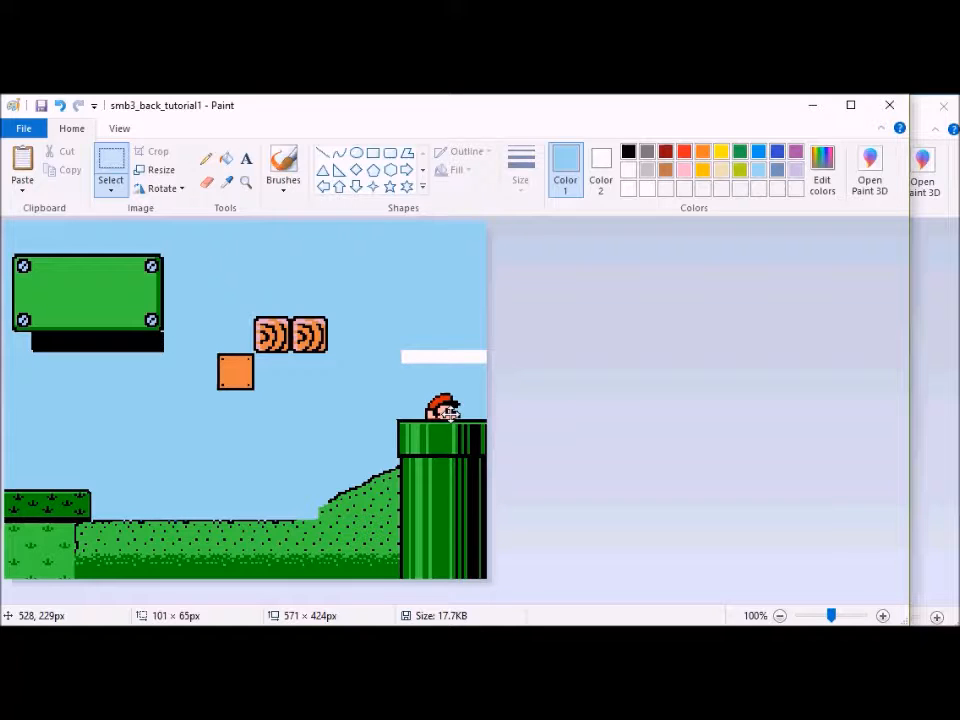
pyautogui.click(226, 159)
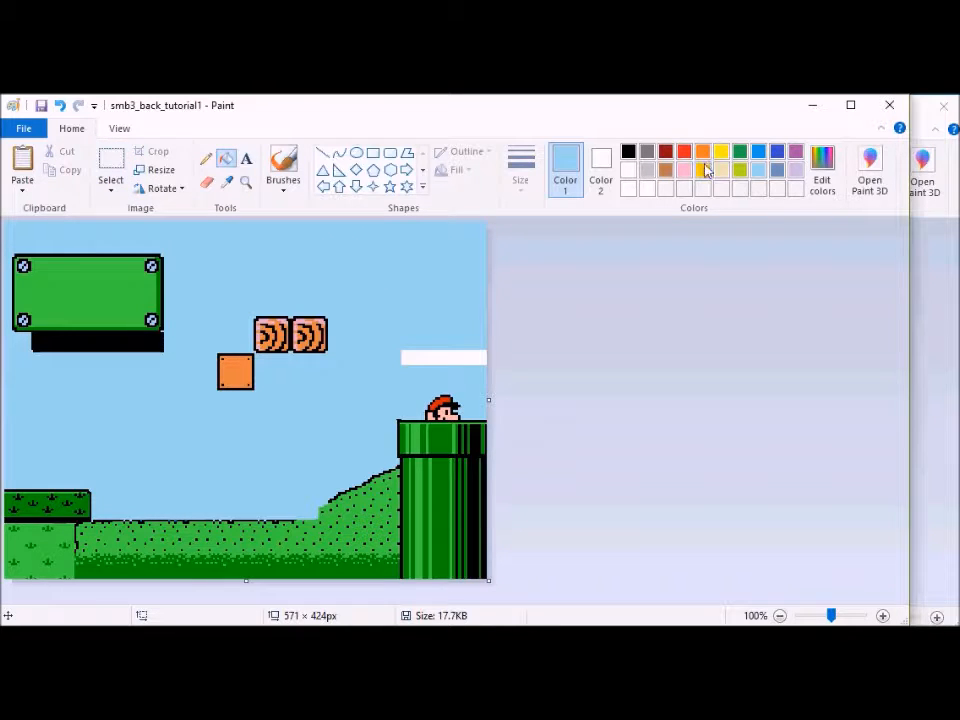
pyautogui.click(427, 256)
pyautogui.click(31, 129)
pyautogui.click(88, 266)
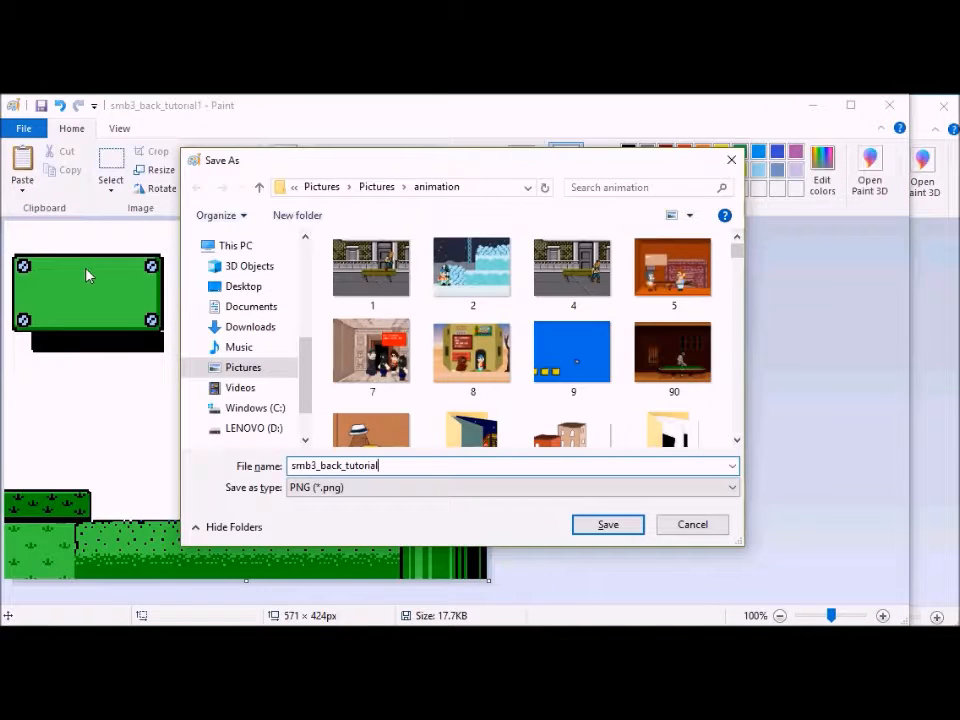
pyautogui.click(690, 525)
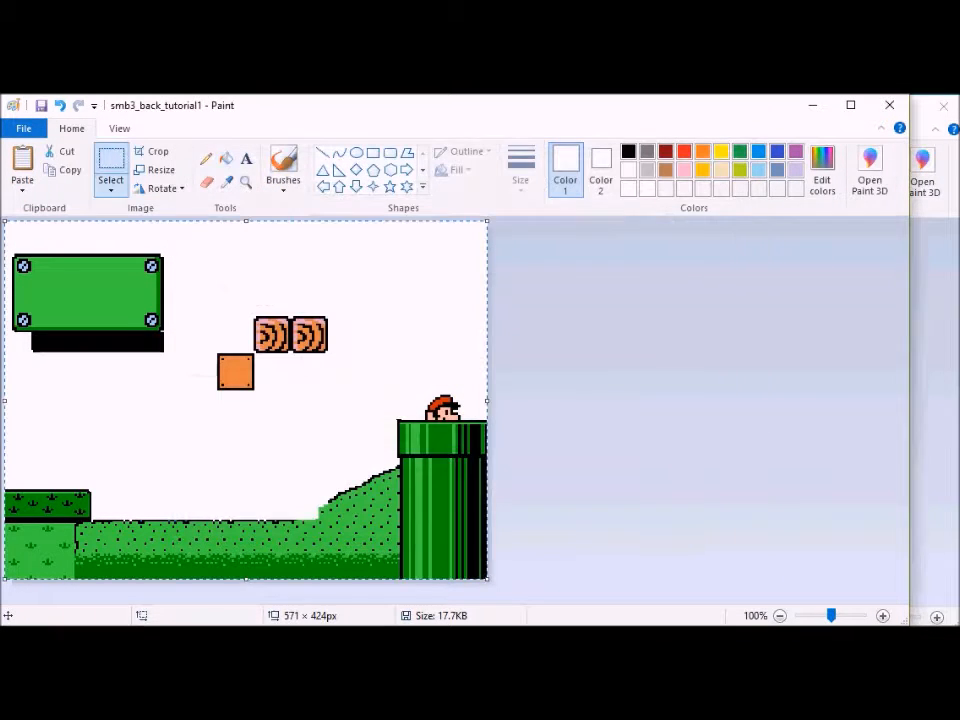
# Step: Put the scene with only Mario's upper head showing into the smb_tut89 frame and save it as smb_tut90
pyautogui.click(504, 605)
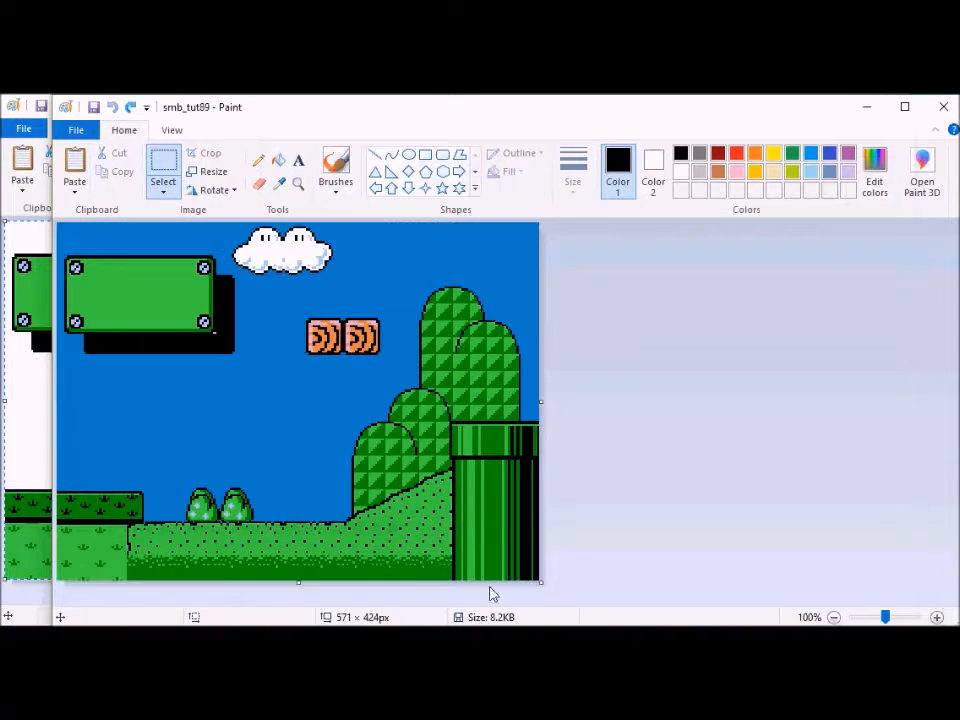
pyautogui.click(76, 130)
pyautogui.click(105, 280)
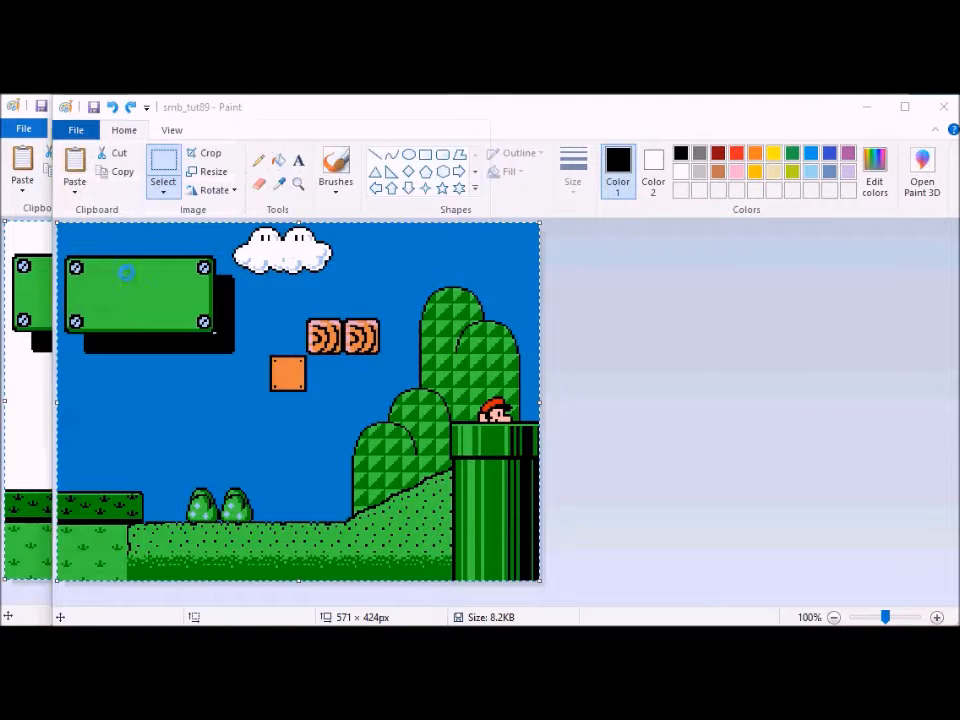
pyautogui.press('BackSpace')
pyautogui.press('BackSpace')
pyautogui.write('90')
pyautogui.press('Return')
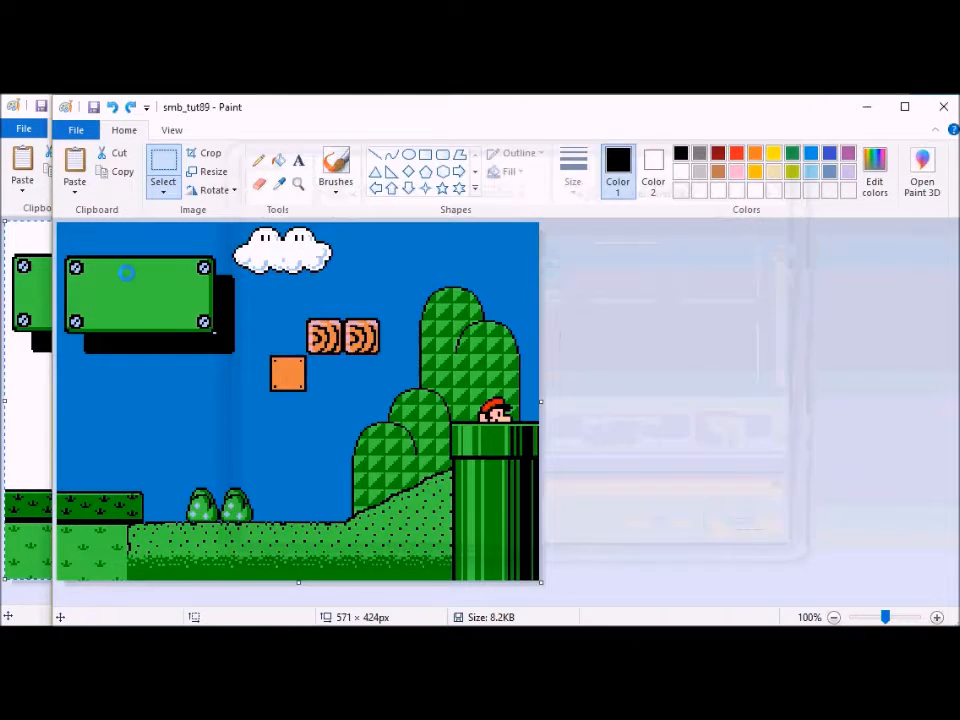
# Step: Return to smb3_back_tutorial1 and fill its white background light blue, ready for selecting the upper part of Mario's head
pyautogui.click(140, 595)
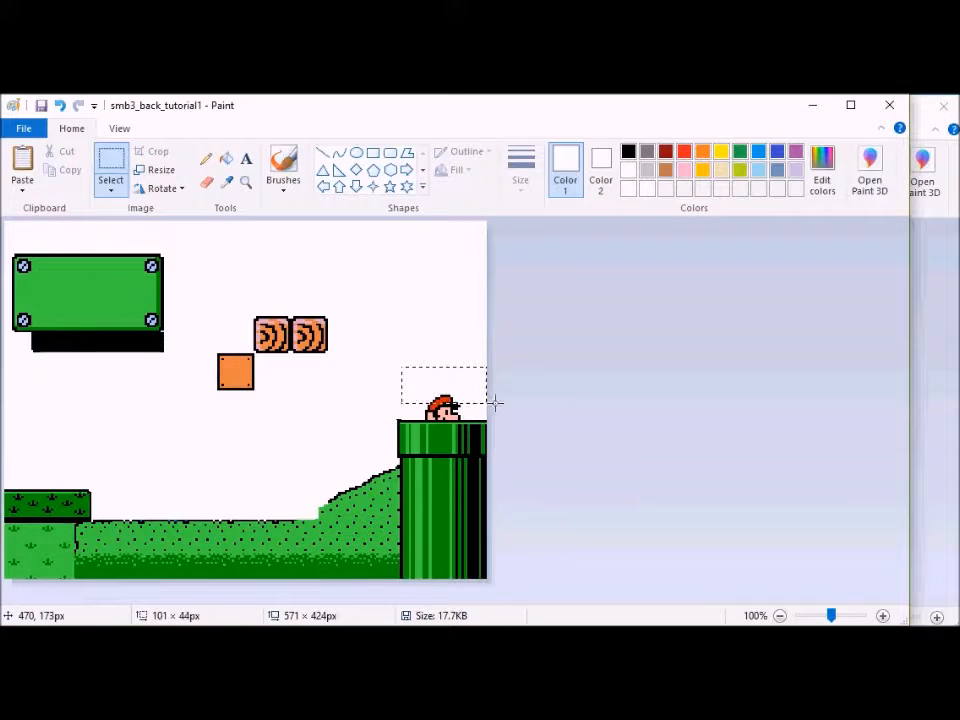
pyautogui.click(727, 220)
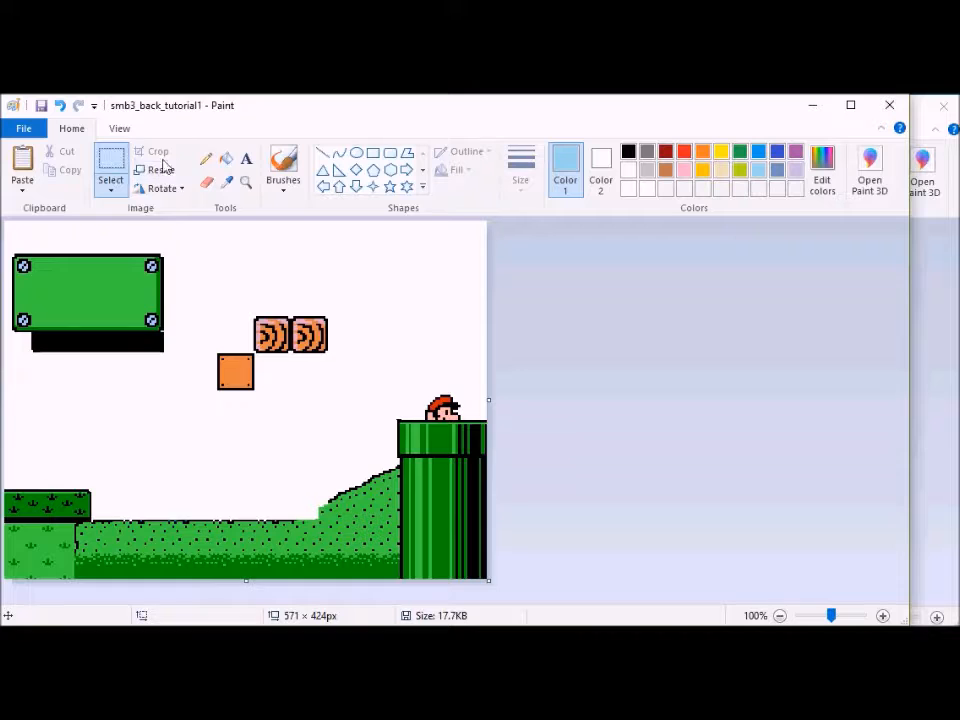
pyautogui.click(226, 158)
pyautogui.click(244, 232)
pyautogui.click(124, 167)
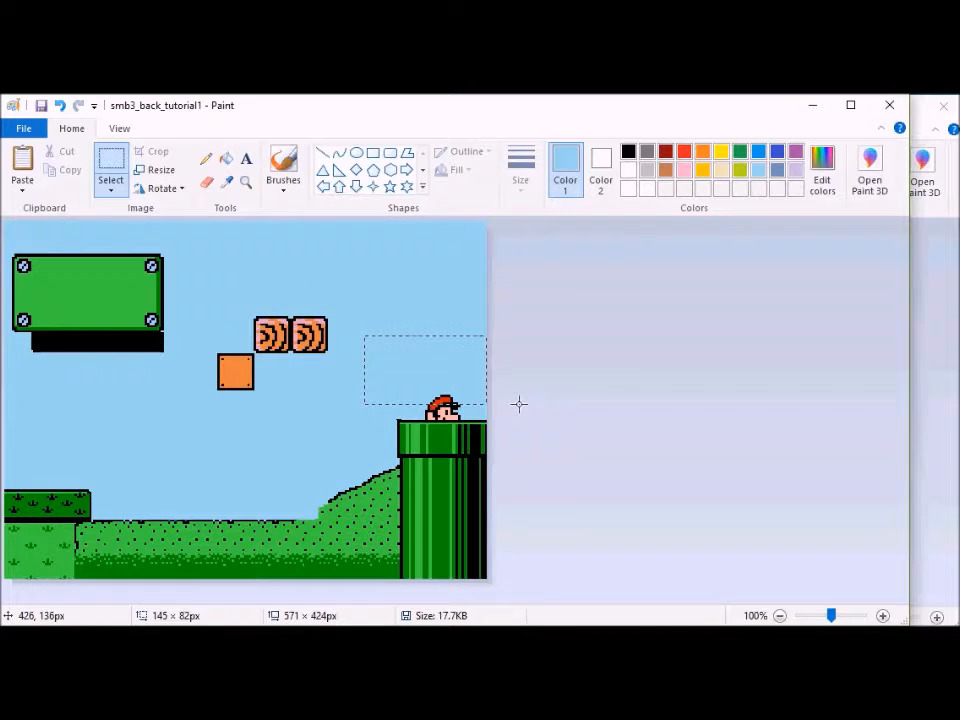
# Step: Lower Mario's head so only the top of the cap shows above the pipe, and fill the background white
pyautogui.moveTo(463, 393); pyautogui.dragTo(461, 405)
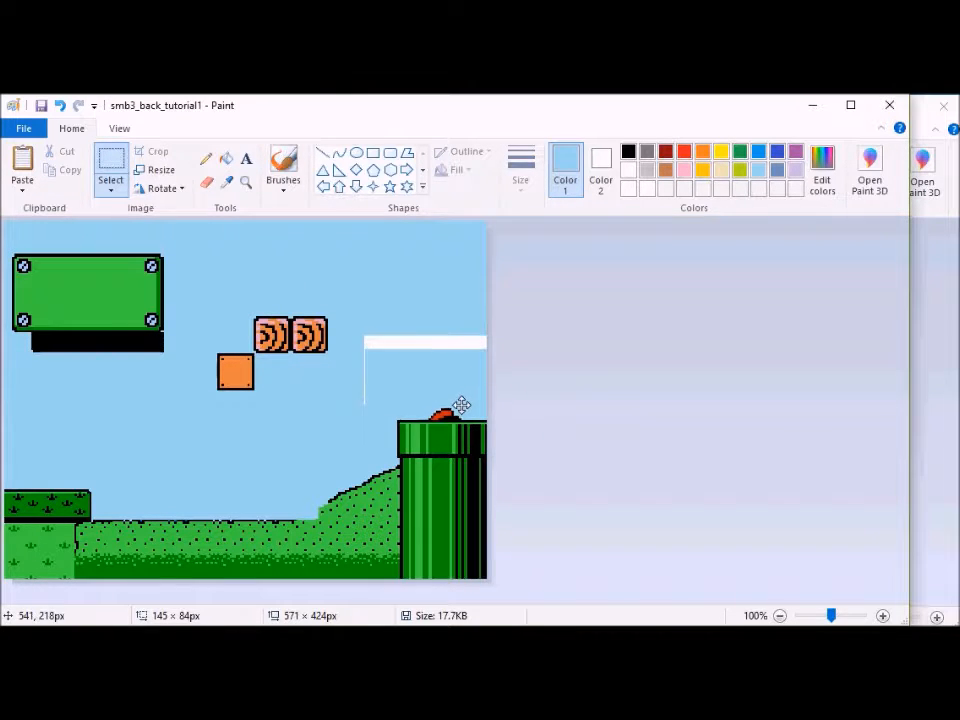
pyautogui.click(226, 158)
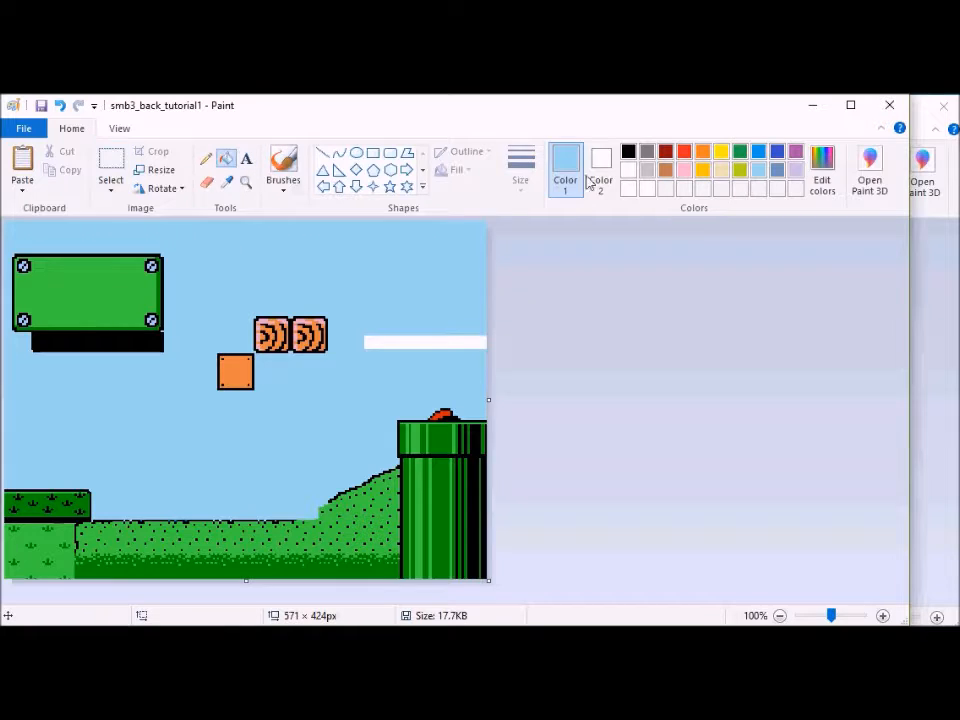
pyautogui.click(629, 169)
pyautogui.click(458, 354)
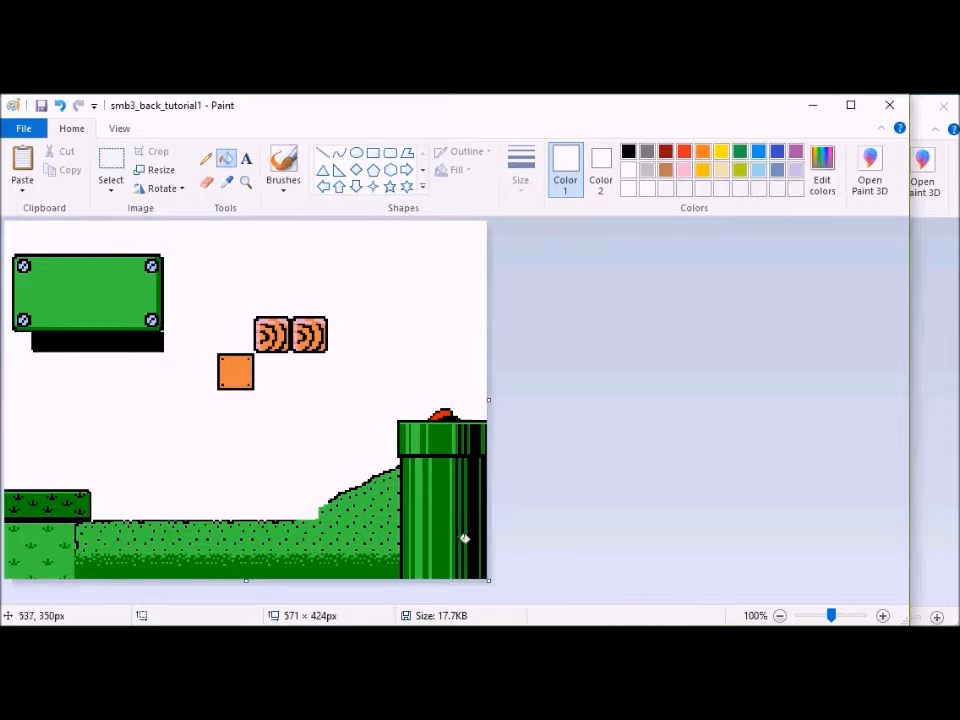
# Step: Put the scene with only Mario's cap top showing into the smb_tut90 frame and save it as smb_tut91
pyautogui.hotkey('ctrl', 'a')
pyautogui.click(390, 625)
pyautogui.click(490, 597)
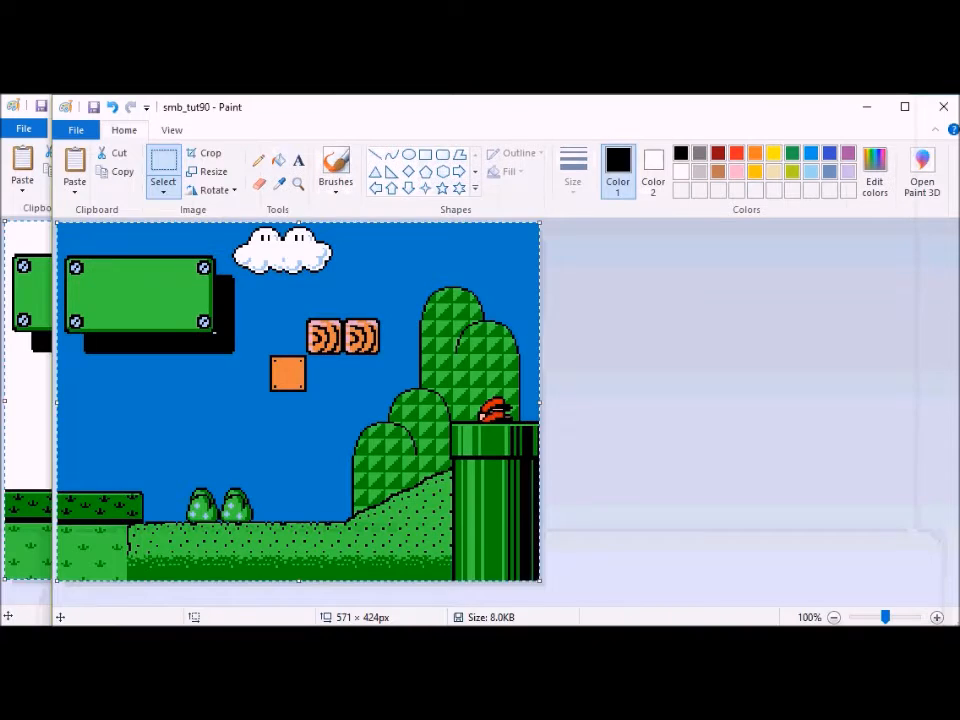
pyautogui.click(76, 130)
pyautogui.click(105, 267)
pyautogui.write('1')
pyautogui.press('Return')
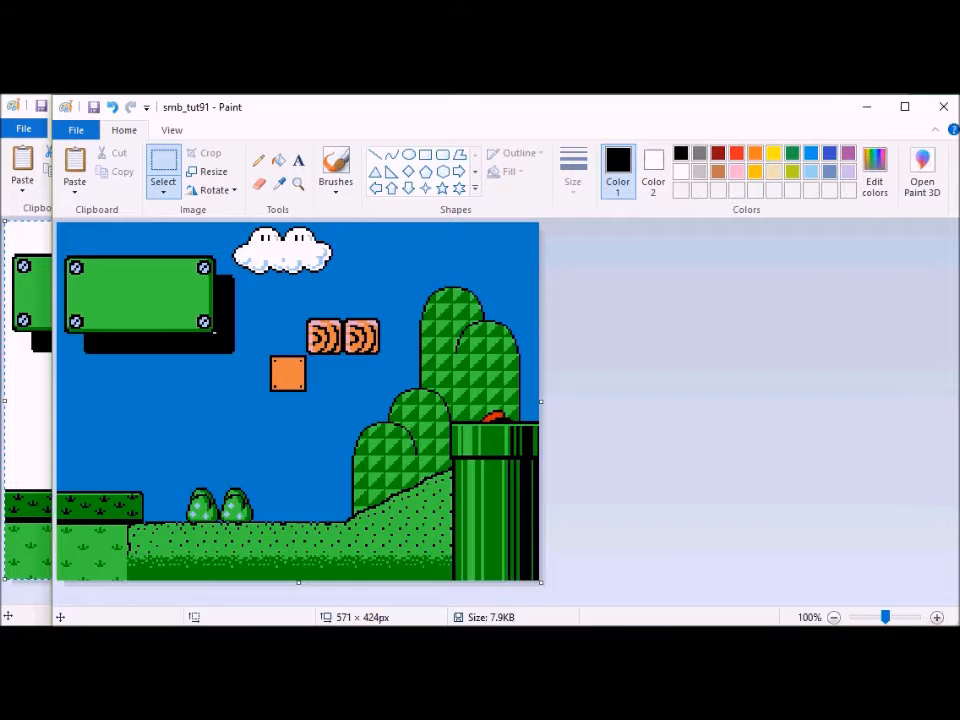
# Step: Go back to the smb3_back_tutorial1 image and clear the selection
pyautogui.click(137, 597)
pyautogui.click(568, 510)
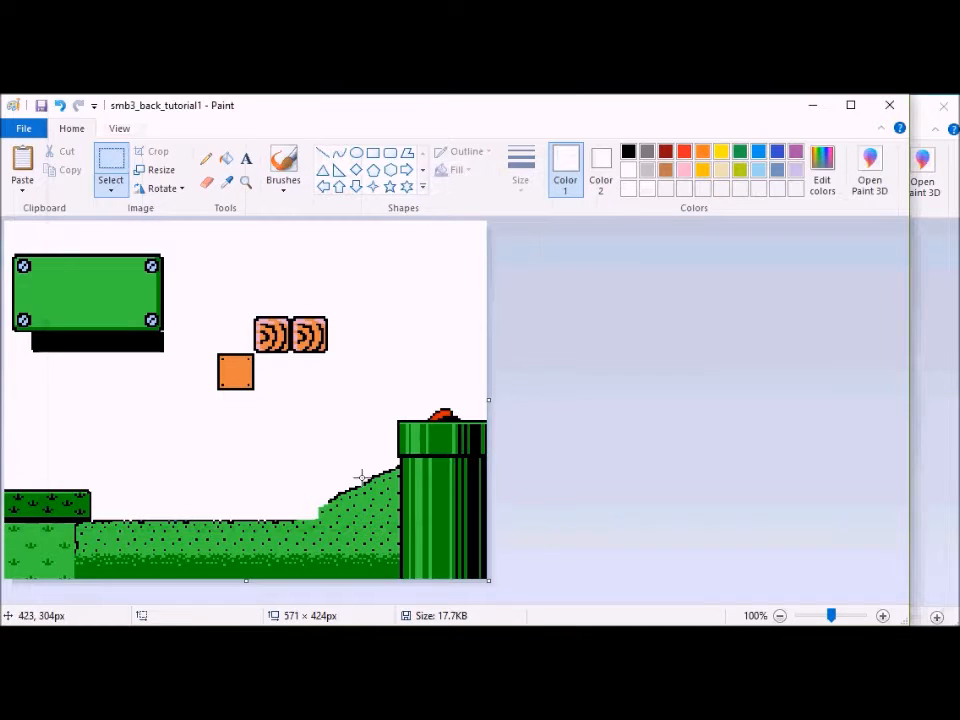
pyautogui.click(227, 162)
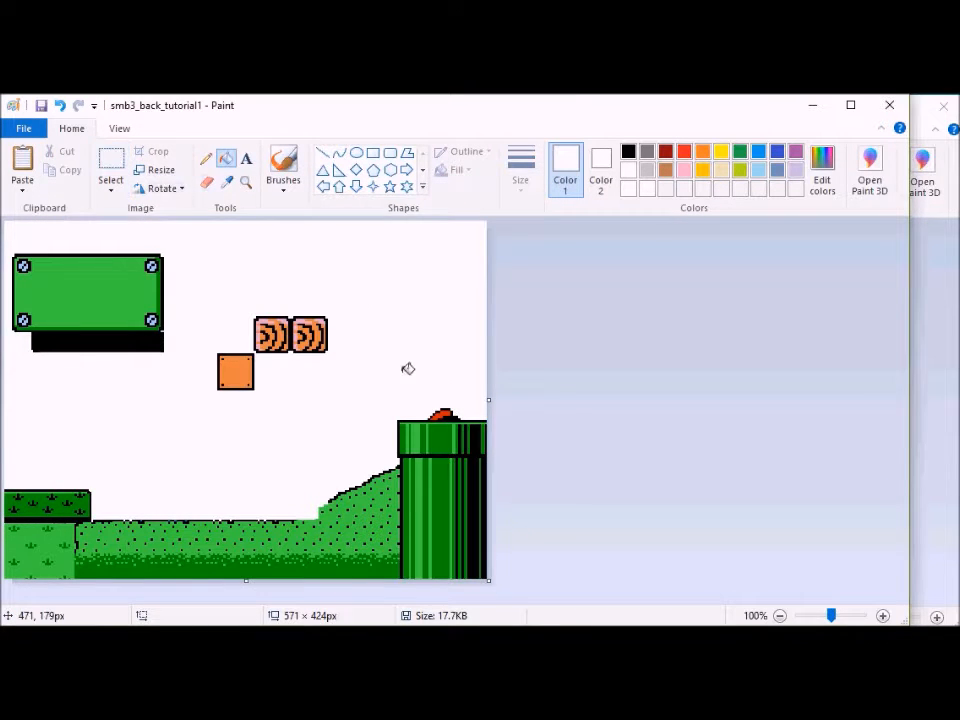
pyautogui.click(407, 369)
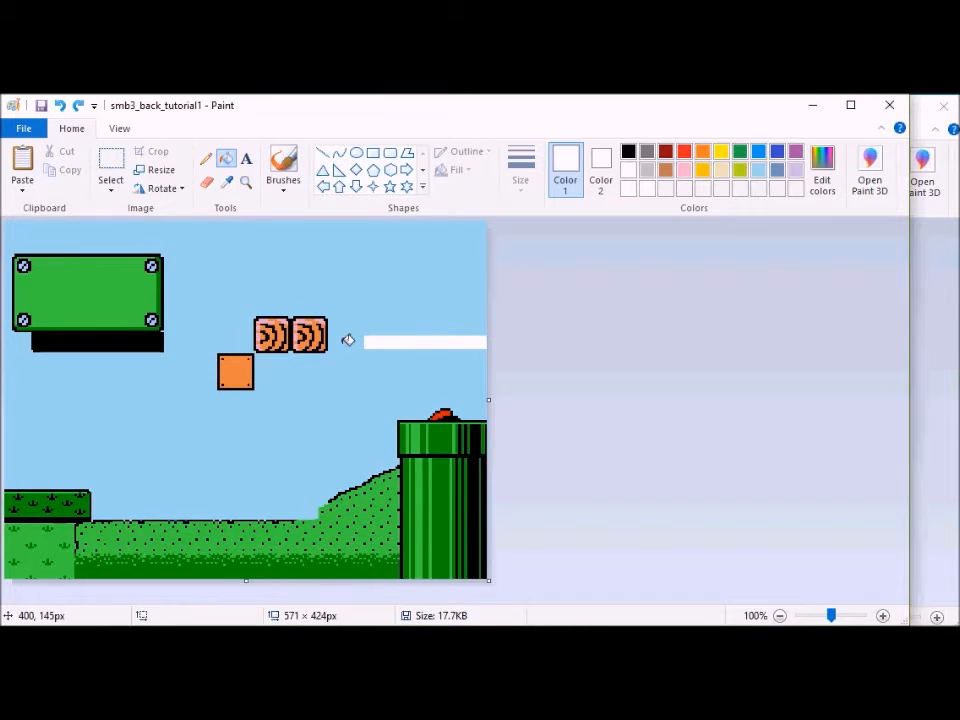
pyautogui.hotkey('ctrl', 'z')
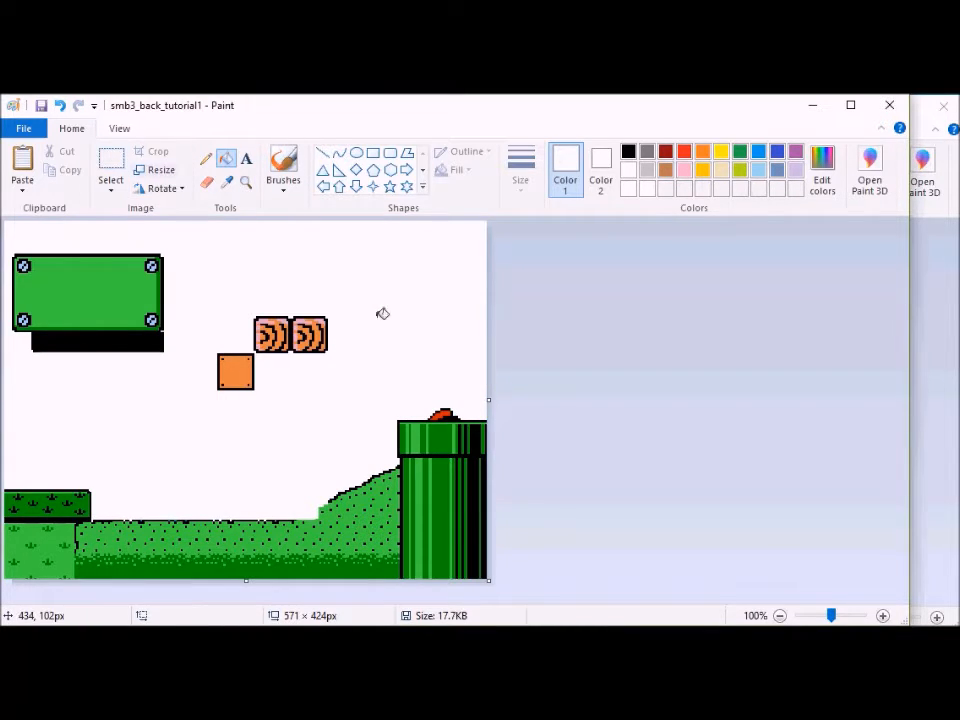
# Step: Delete the remaining top of Mario's cap above the pipe
pyautogui.click(111, 162)
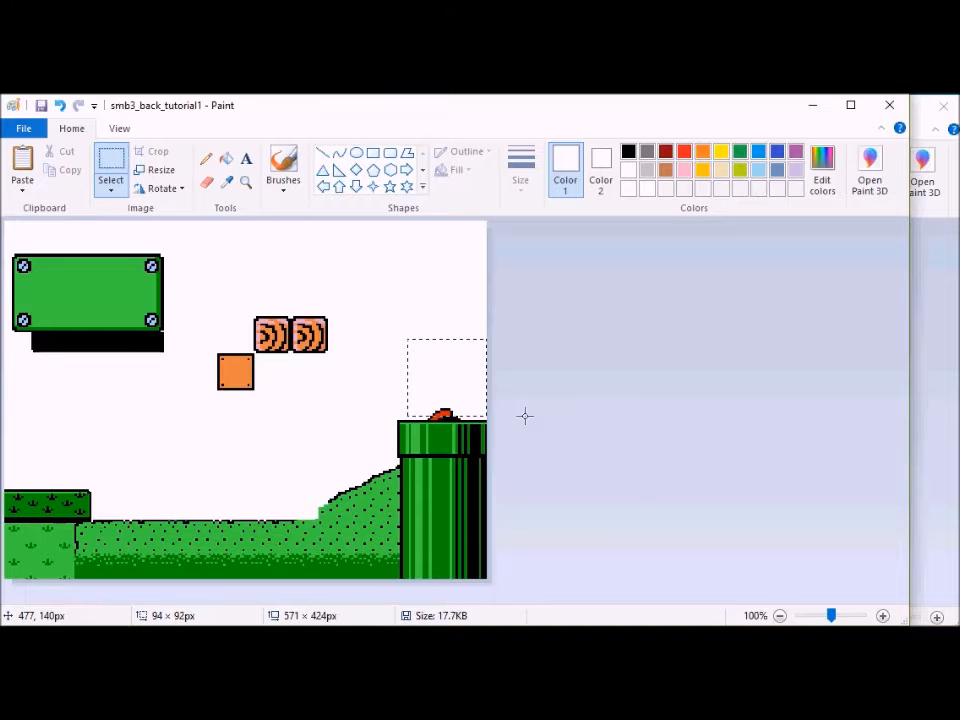
pyautogui.press('Delete')
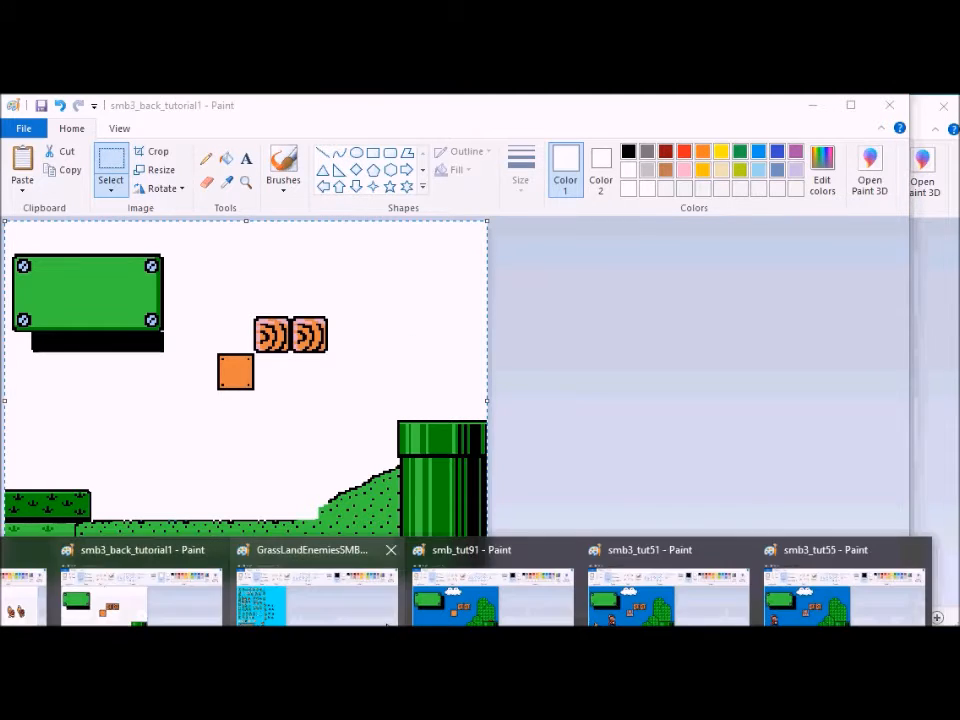
# Step: Put the scene with the empty pipe into the smb_tut91 frame and save it as smb_tut92
pyautogui.click(493, 590)
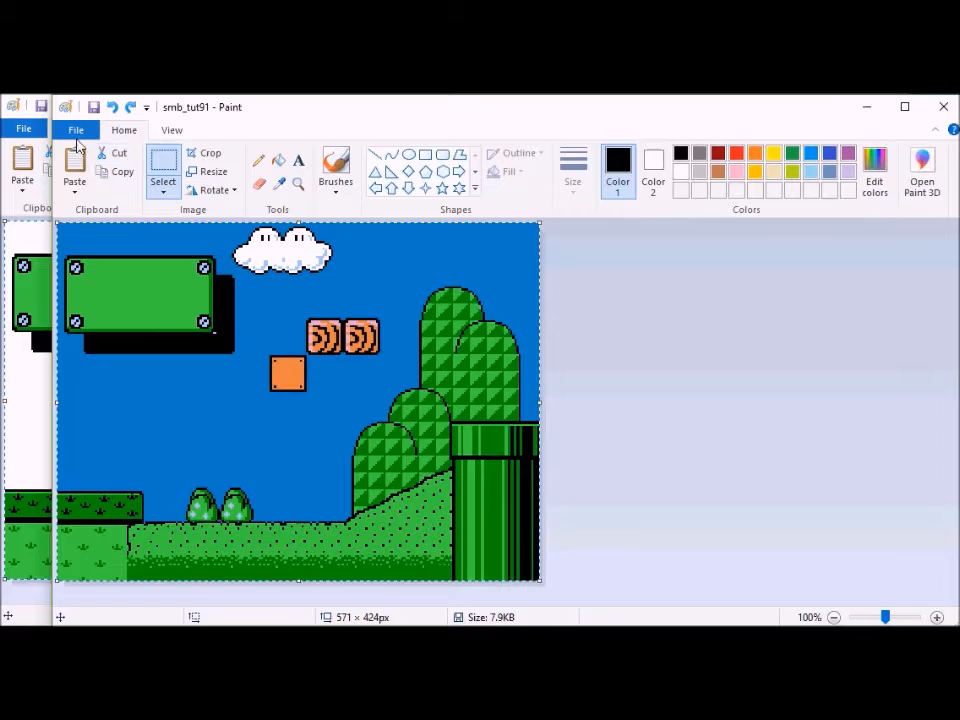
pyautogui.click(77, 132)
pyautogui.click(118, 272)
pyautogui.write('2')
pyautogui.press('Return')
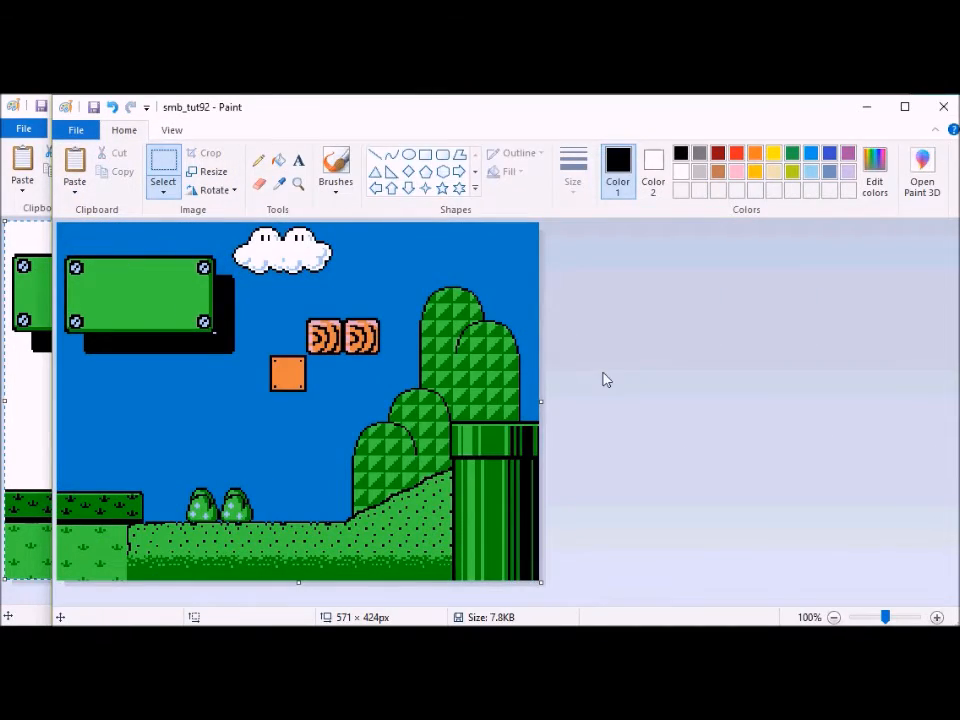